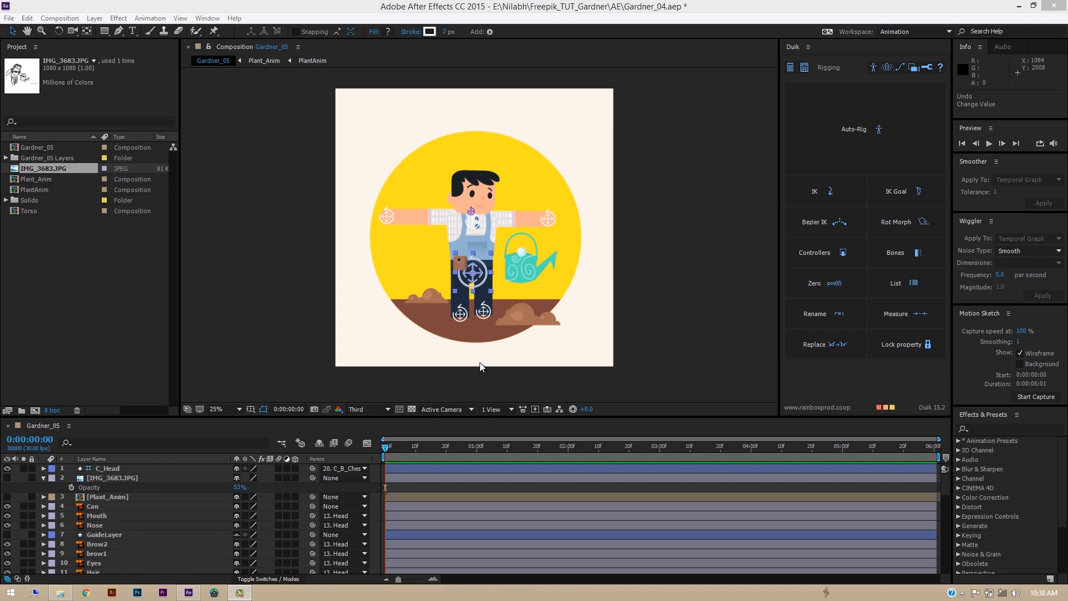
# Turn on the IMG_3683.JPG sketch layer to compare its pose with the gardener illustration up close
pyautogui.click(622, 300)
pyautogui.scroll(2, 546, 311)
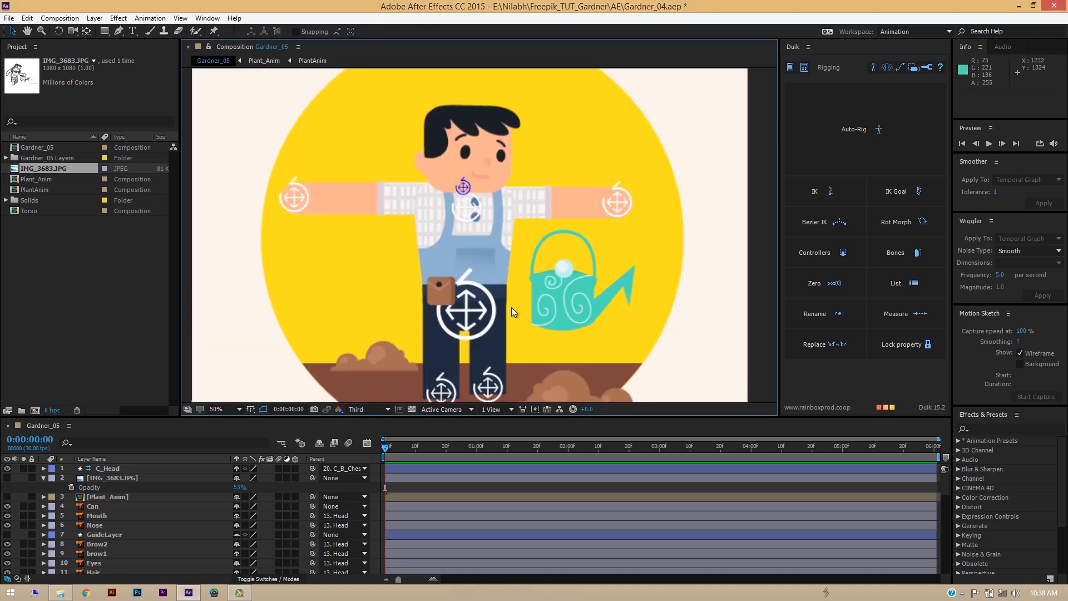
pyautogui.press('space')
pyautogui.moveTo(472, 308); pyautogui.dragTo(475, 289)
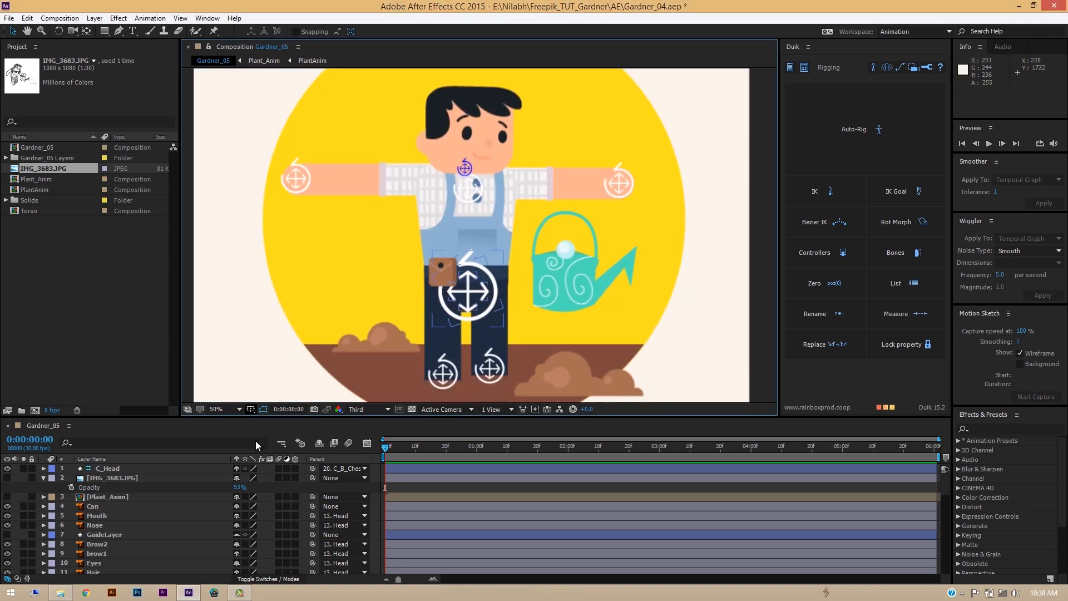
pyautogui.click(7, 478)
pyautogui.click(7, 478)
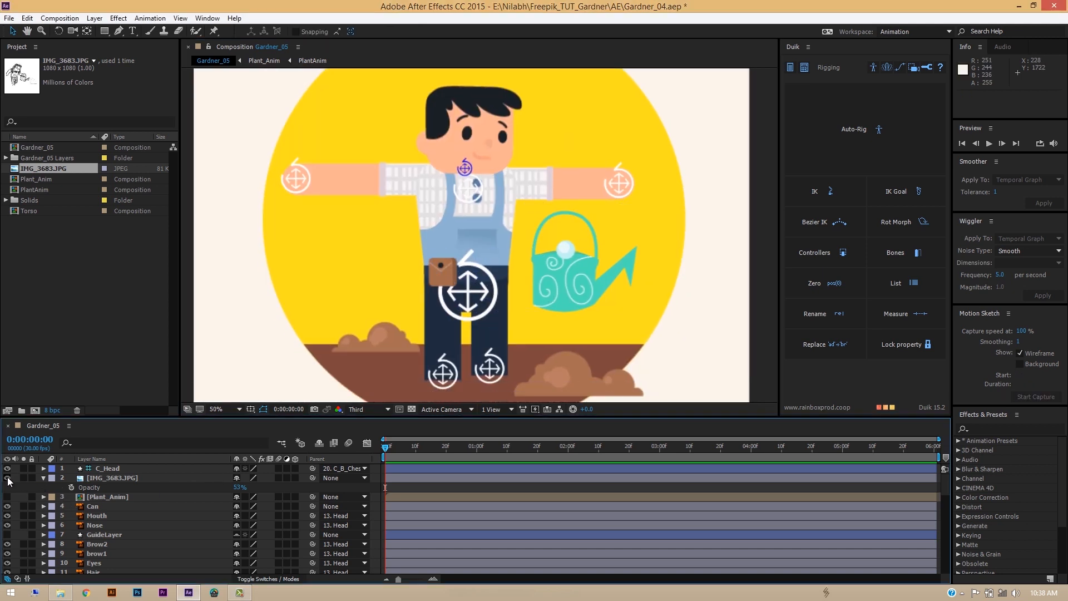
# Set the IMG_3683.JPG sketch layer's opacity to 52%, and leave it locked and hidden
pyautogui.click(114, 478)
pyautogui.moveTo(240, 487); pyautogui.dragTo(324, 486)
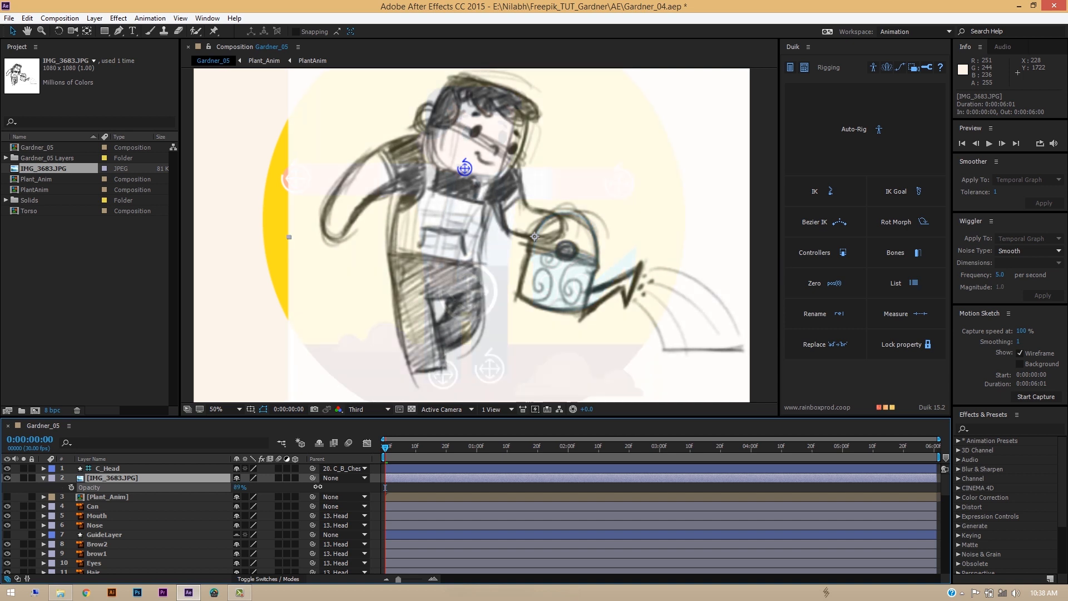
pyautogui.moveTo(317, 486); pyautogui.dragTo(300, 488)
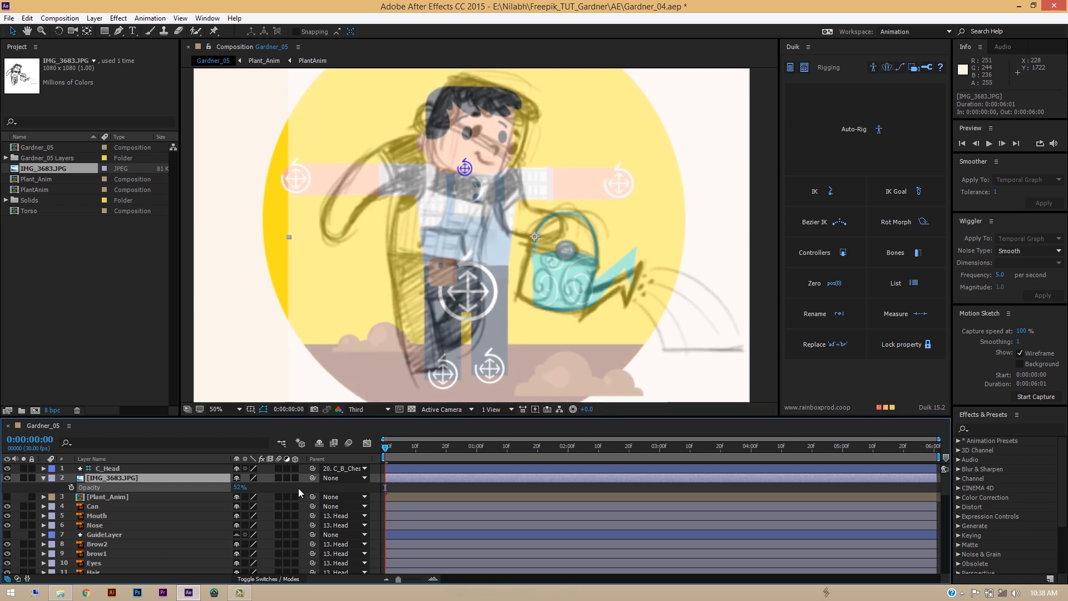
pyautogui.click(32, 478)
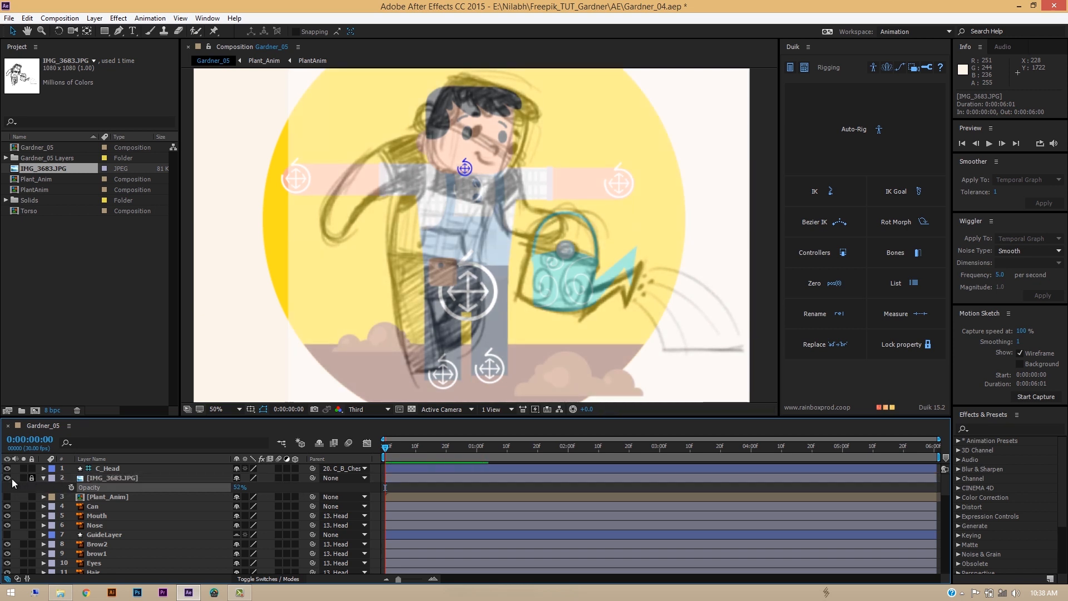
pyautogui.click(8, 478)
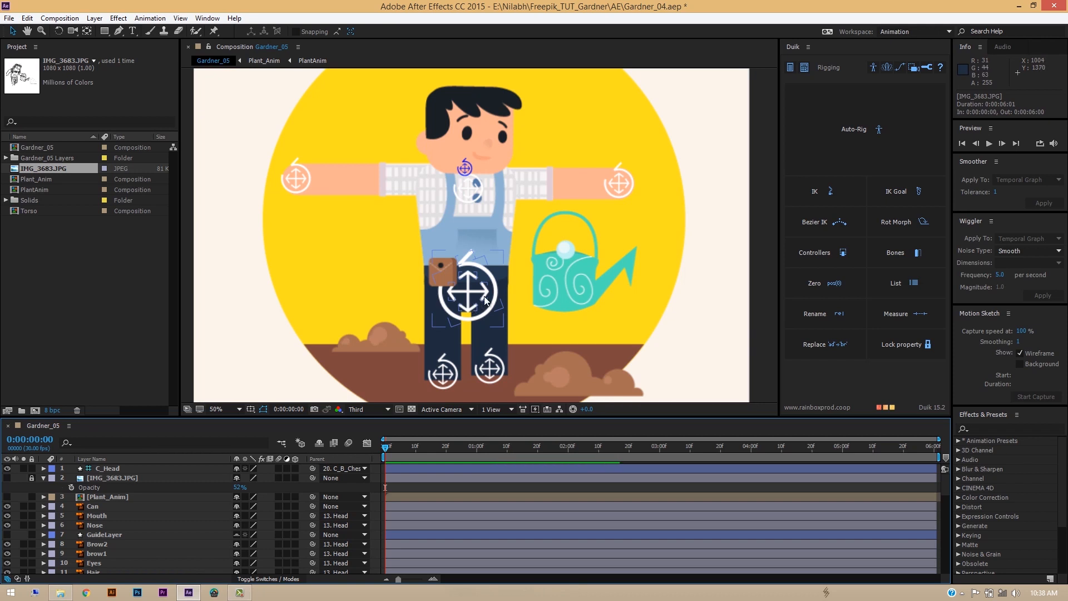
# Review the character's layers in the timeline, from Can, Mouth and Nose down to the bone and controller layers
pyautogui.click(112, 506)
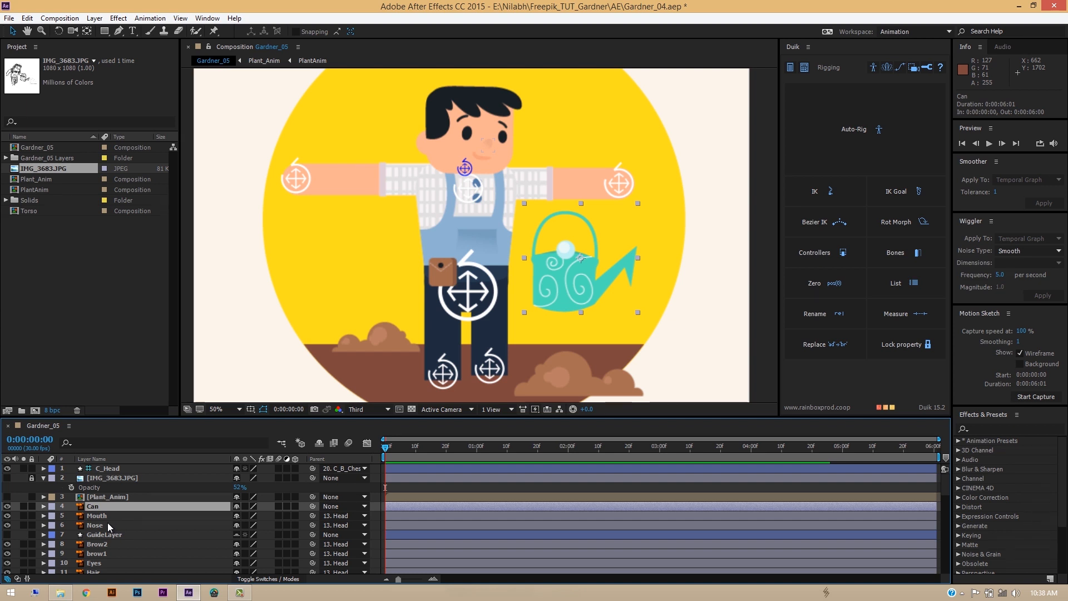
pyautogui.keyDown('shift'); pyautogui.click(108, 522); pyautogui.keyUp('shift')
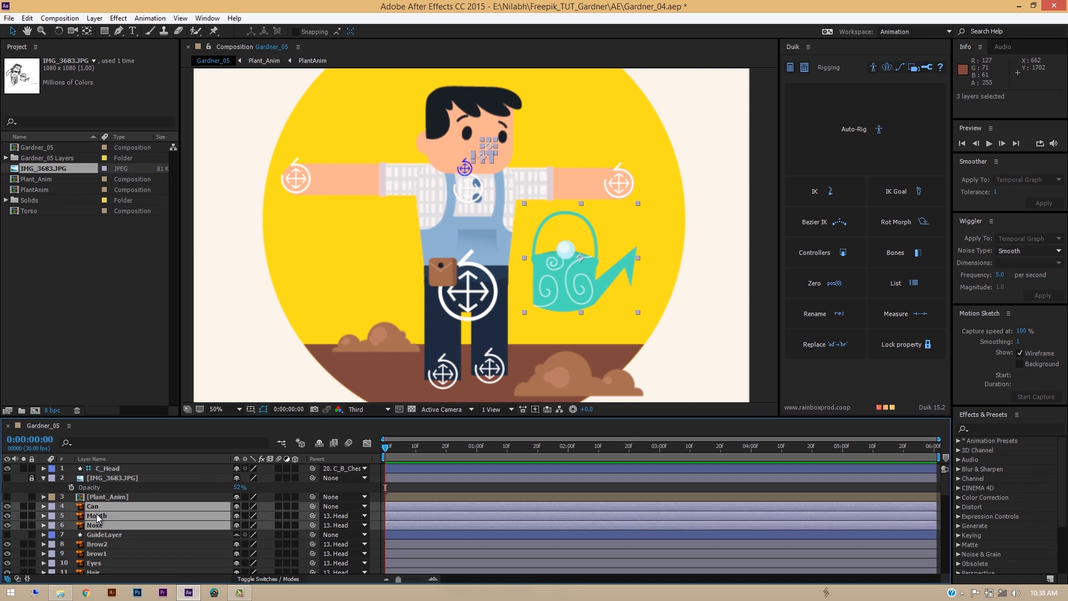
pyautogui.click(136, 528)
pyautogui.click(122, 509)
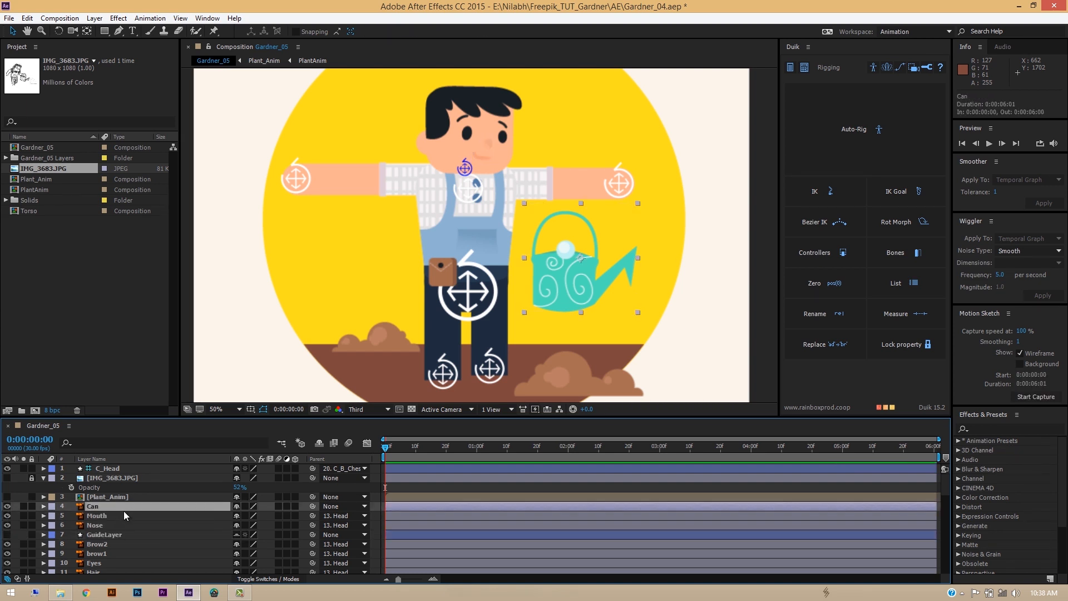
pyautogui.click(108, 516)
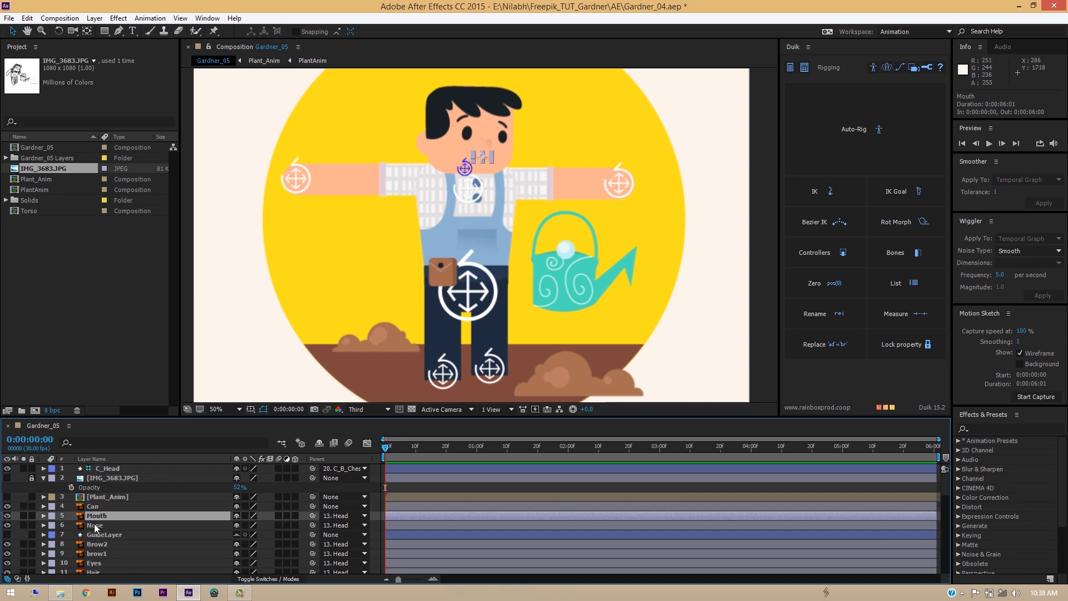
pyautogui.scroll(-3, 100, 528)
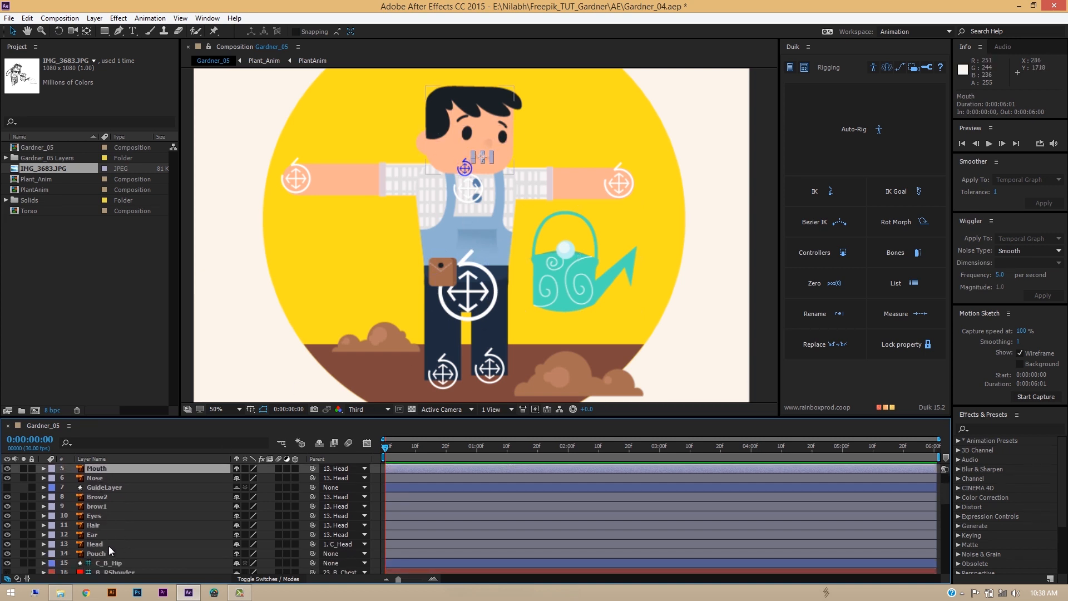
pyautogui.scroll(-6, 109, 546)
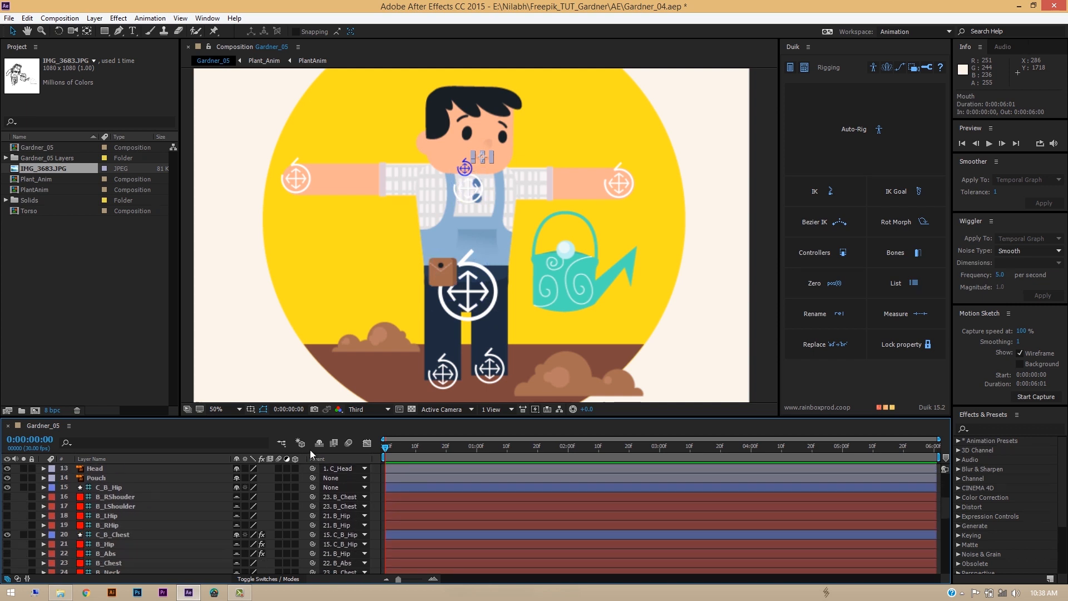
# Turn on hiding of shy layers in the timeline and mark the L-1, H-1, H-2 and L-2 limb layers as shy
pyautogui.click(318, 443)
pyautogui.scroll(-2, 118, 530)
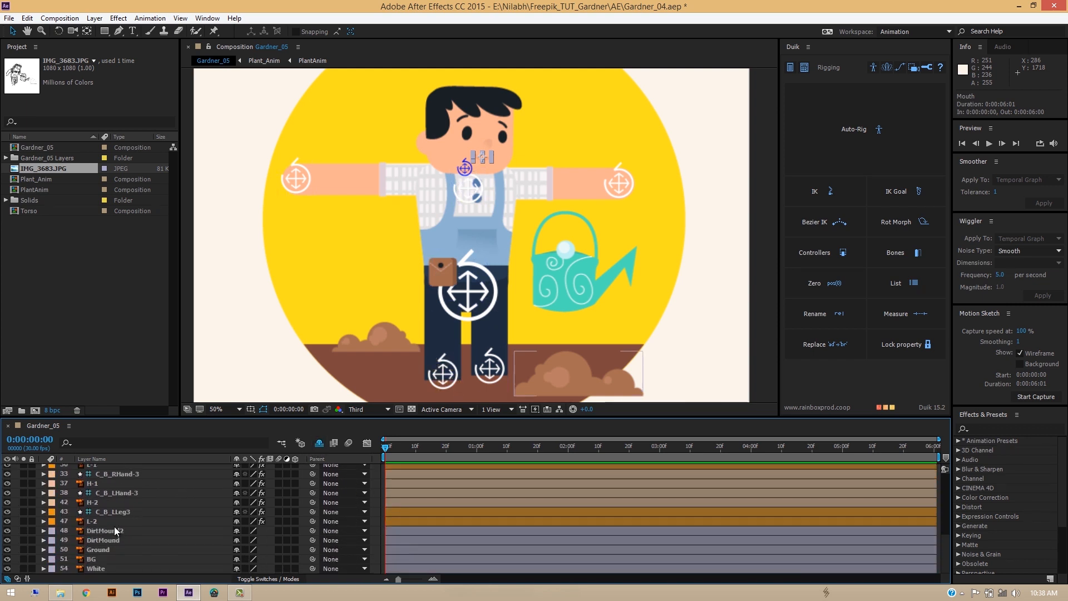
pyautogui.click(94, 502)
pyautogui.click(103, 521)
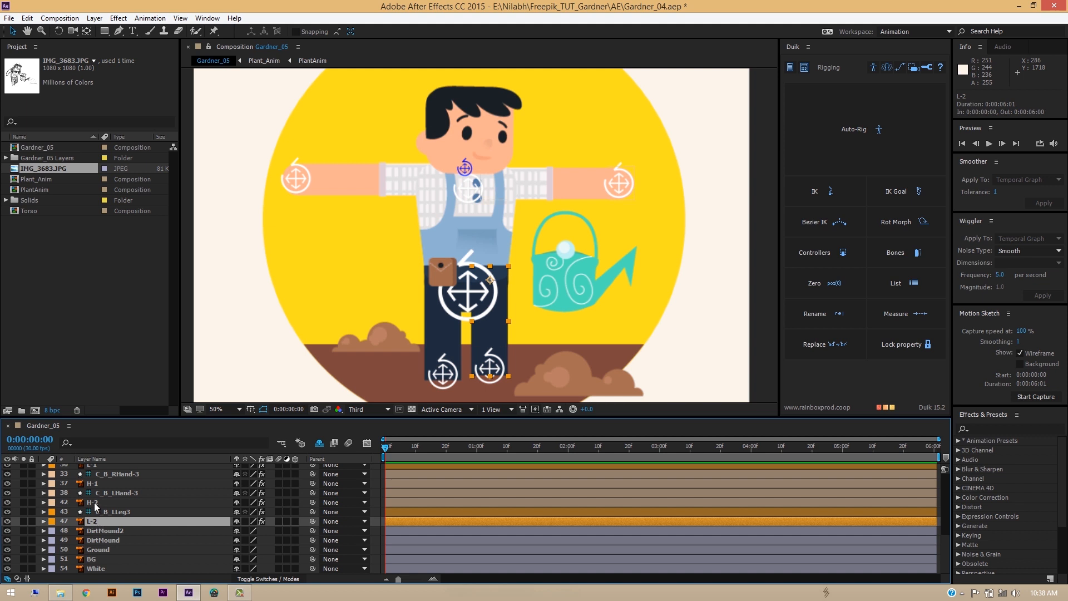
pyautogui.keyDown('ctrl'); pyautogui.click(96, 502); pyautogui.keyUp('ctrl')
pyautogui.keyDown('ctrl'); pyautogui.click(97, 483); pyautogui.keyUp('ctrl')
pyautogui.keyDown('ctrl'); pyautogui.click(99, 467); pyautogui.keyUp('ctrl')
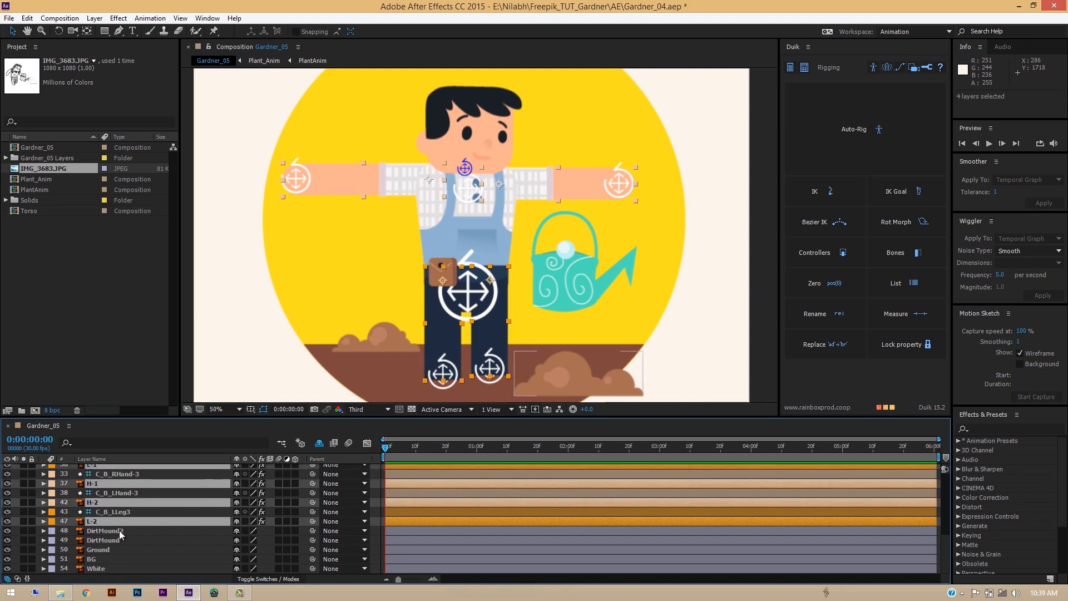
pyautogui.scroll(2, 115, 551)
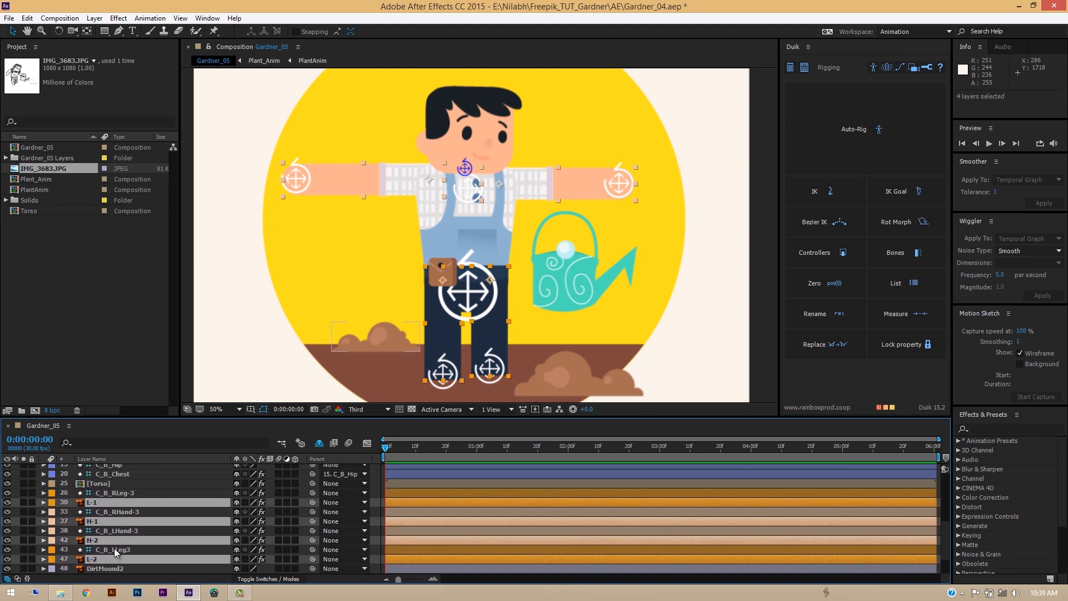
pyautogui.scroll(3, 111, 534)
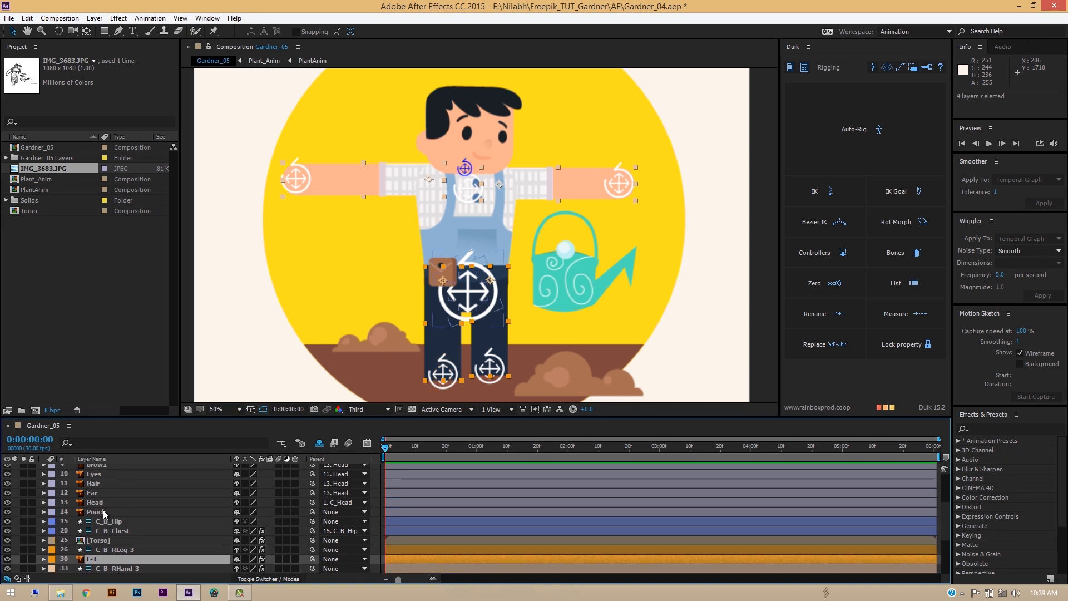
pyautogui.scroll(-4, 94, 547)
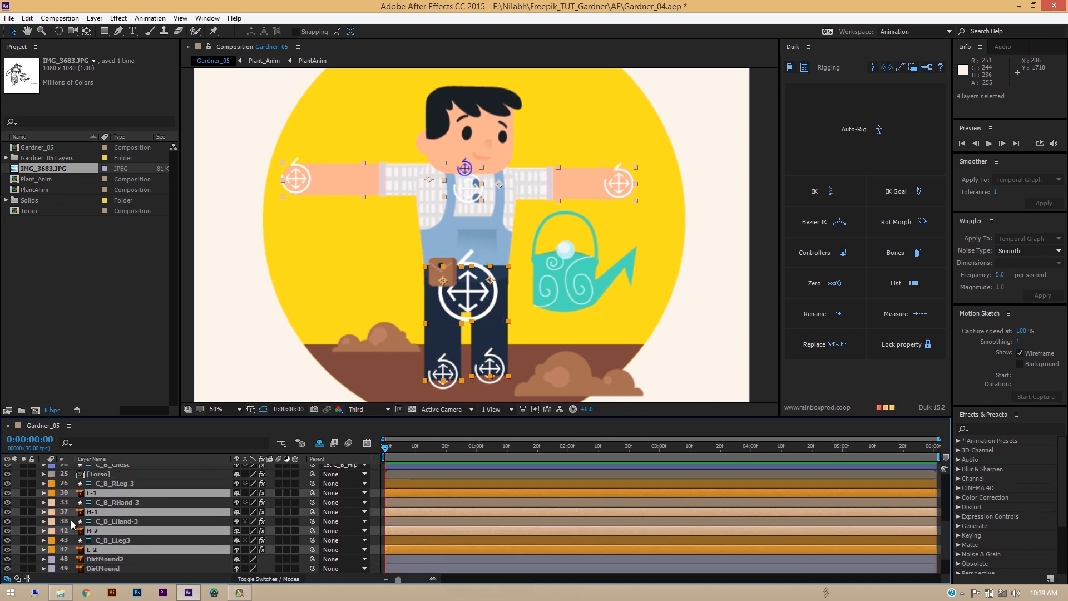
pyautogui.scroll(-1, 72, 524)
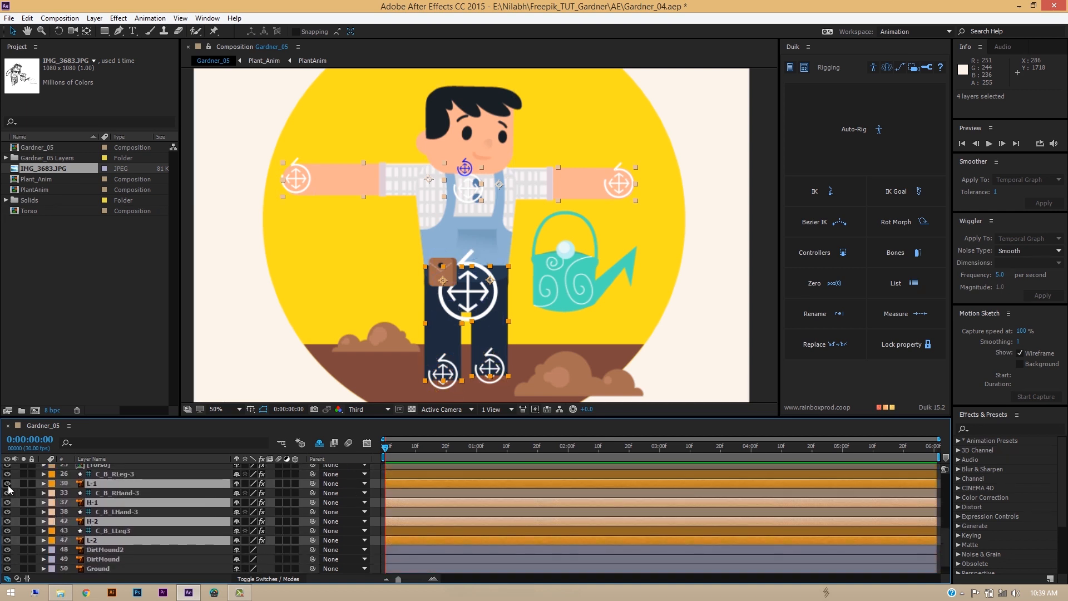
pyautogui.click(8, 484)
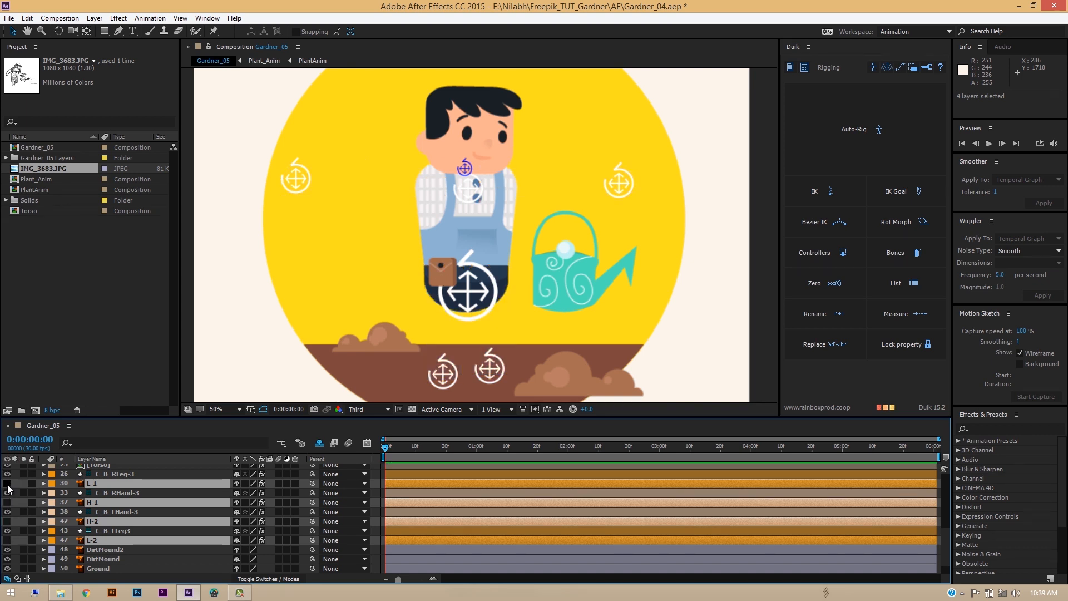
pyautogui.click(8, 484)
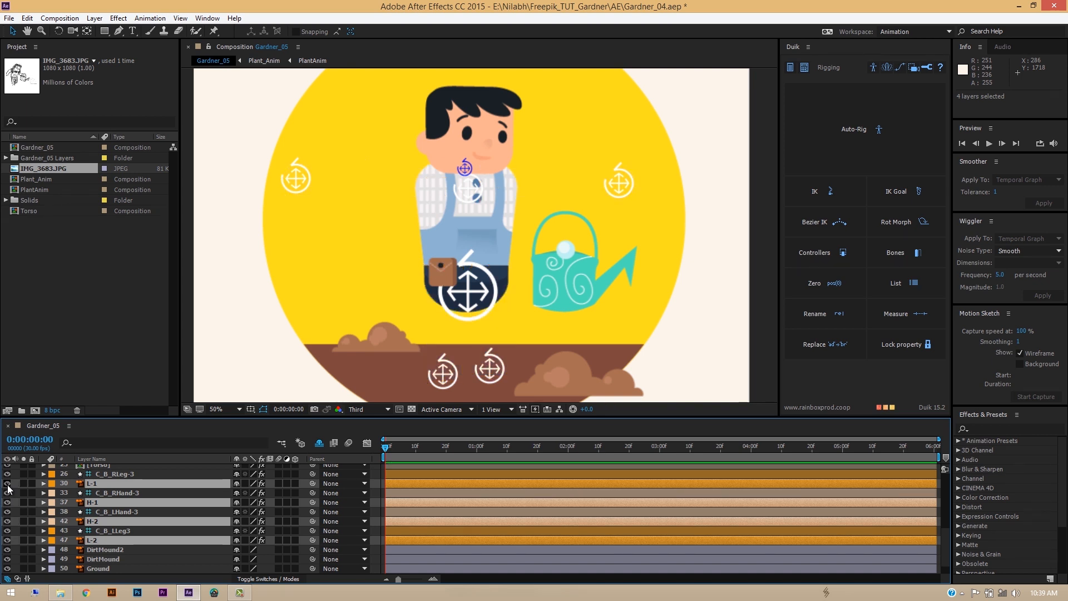
pyautogui.click(236, 484)
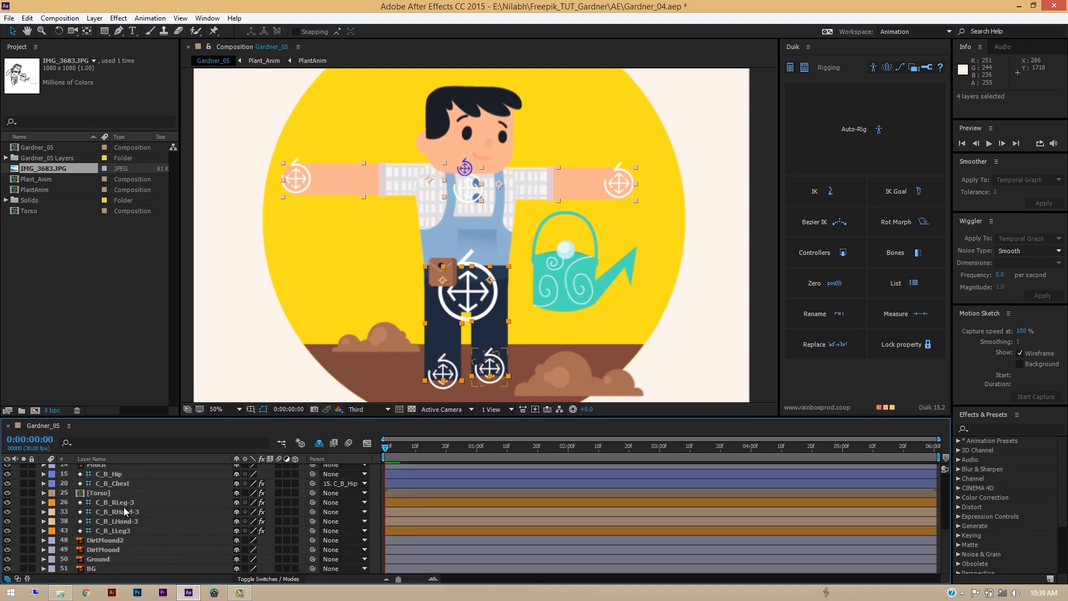
# Examine the C_B_RLeg-3 controller and the DirtMound2, DirtMound, Ground, BG and White scenery layers one by one
pyautogui.scroll(-1, 123, 508)
pyautogui.click(134, 494)
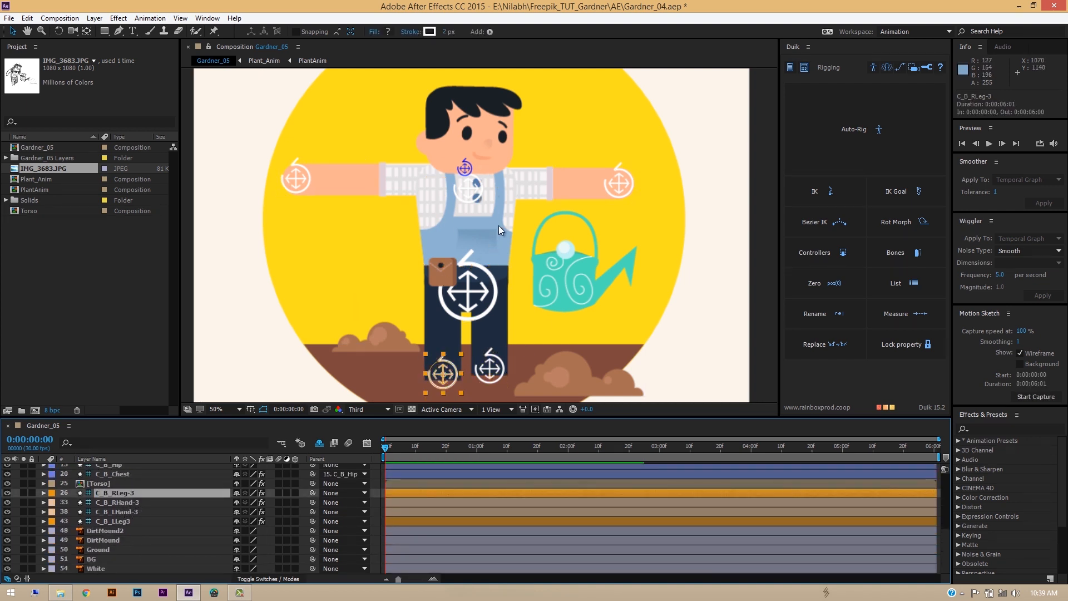
pyautogui.click(128, 531)
pyautogui.click(123, 540)
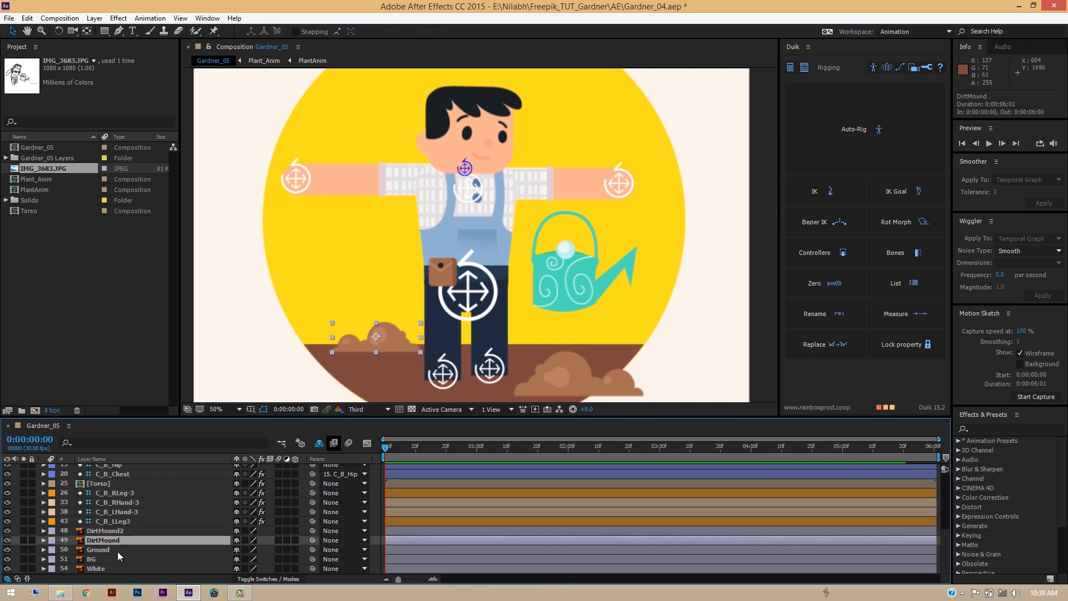
pyautogui.click(117, 550)
pyautogui.click(112, 559)
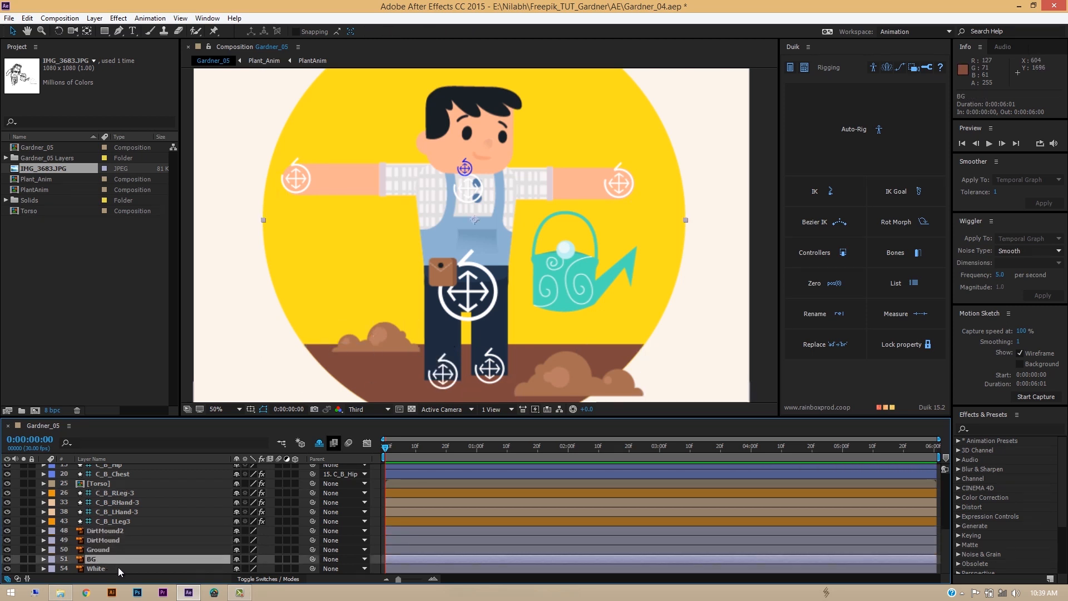
pyautogui.click(118, 568)
# Lock the BG, White, DirtMound and DirtMound2 background layers
pyautogui.click(116, 560)
pyautogui.click(31, 559)
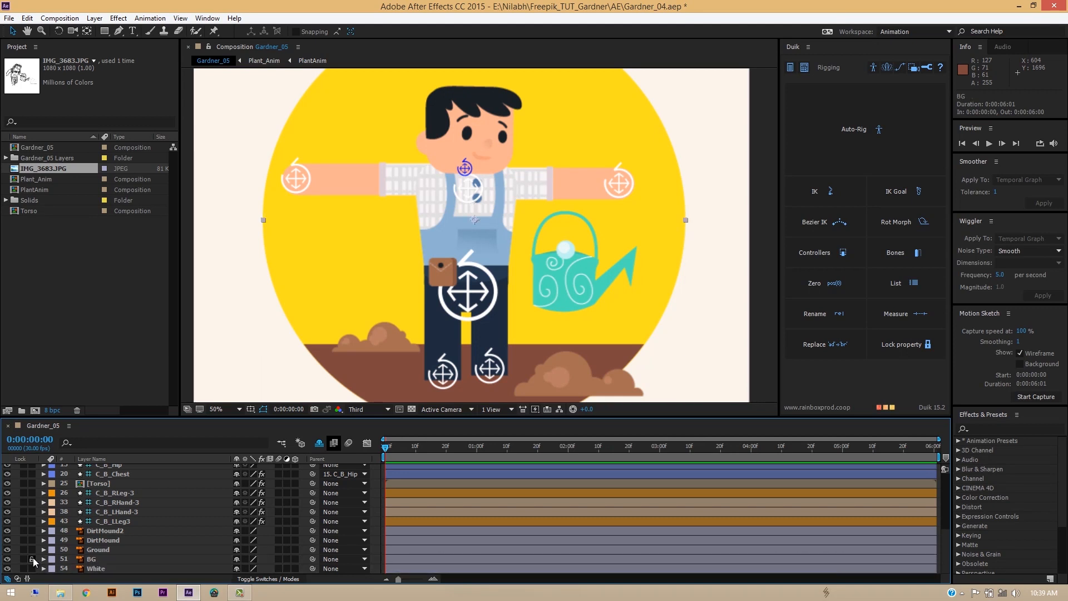
pyautogui.click(32, 568)
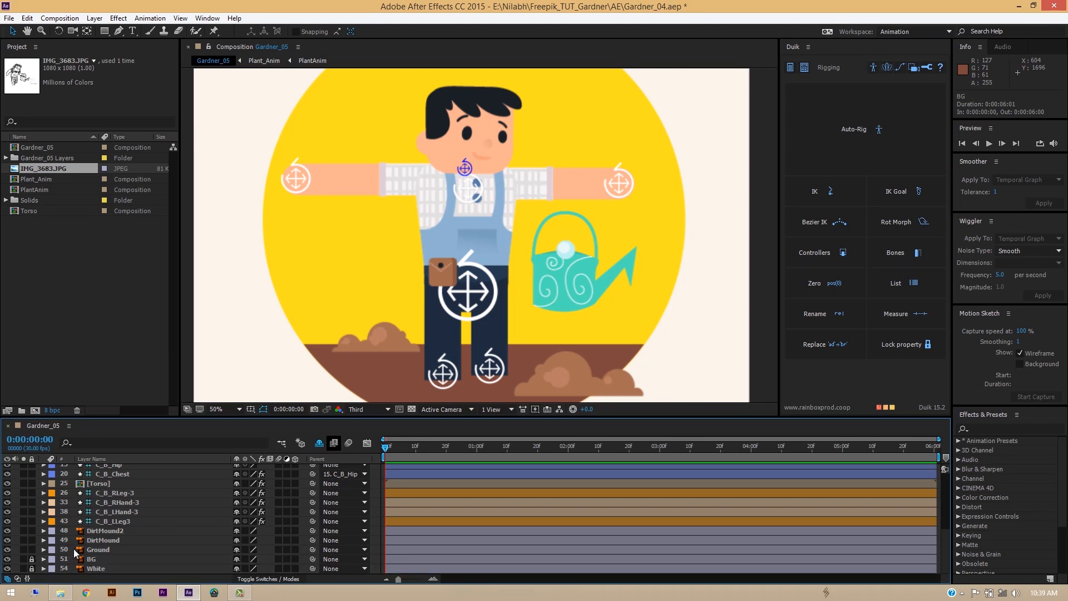
pyautogui.click(32, 539)
pyautogui.click(32, 530)
# Check what the Torso precomp contains by toggling its visibility, and mark that layer as shy
pyautogui.scroll(2, 89, 518)
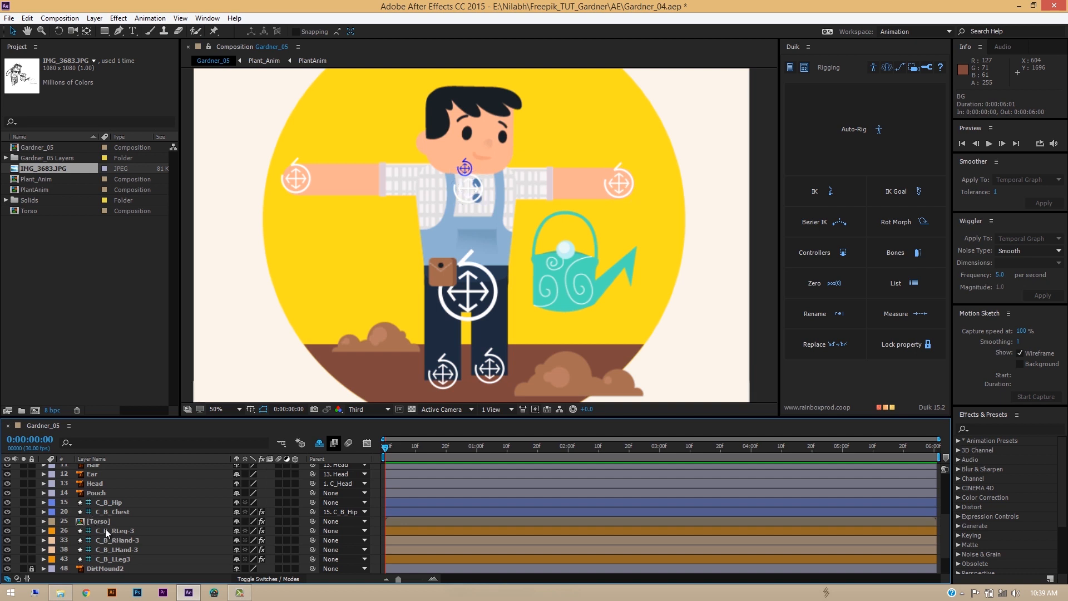
pyautogui.click(96, 523)
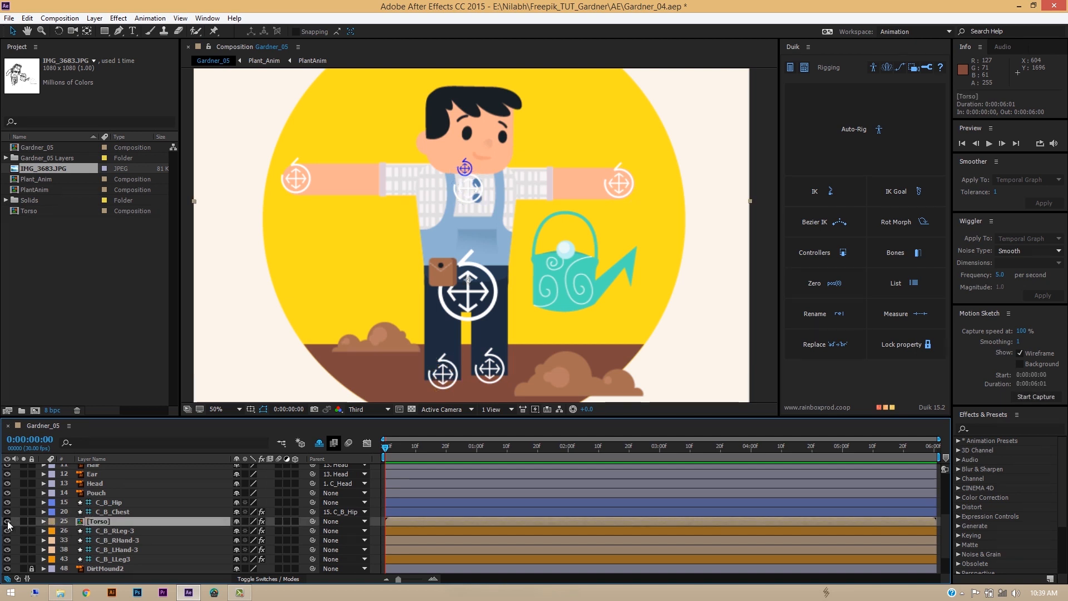
pyautogui.click(8, 522)
pyautogui.click(8, 522)
pyautogui.click(236, 522)
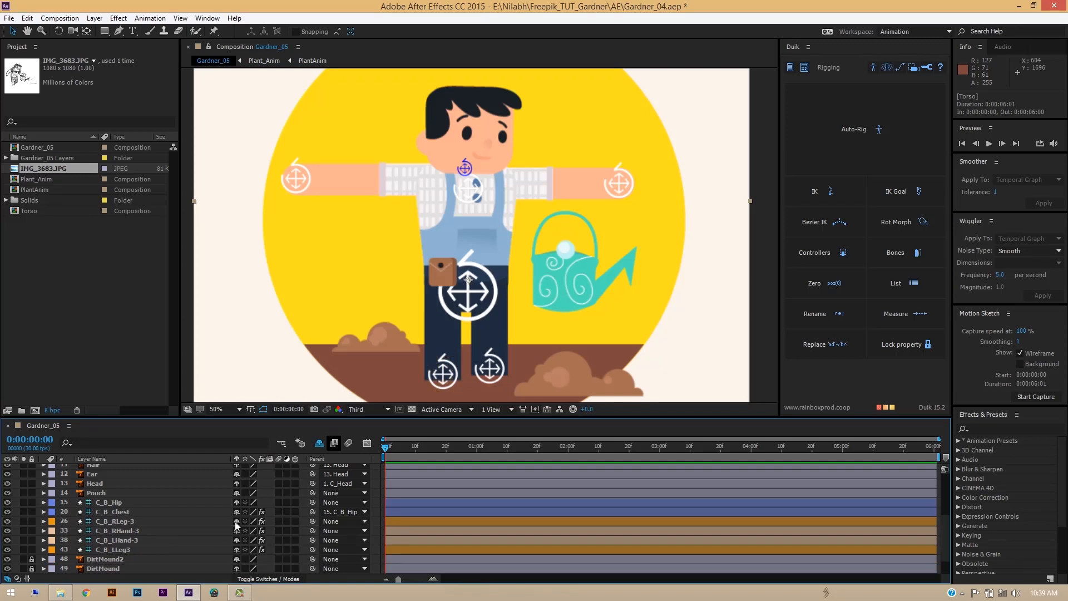
# Try moving the Pouch layer away from the gardener's hip and undo the move
pyautogui.click(117, 512)
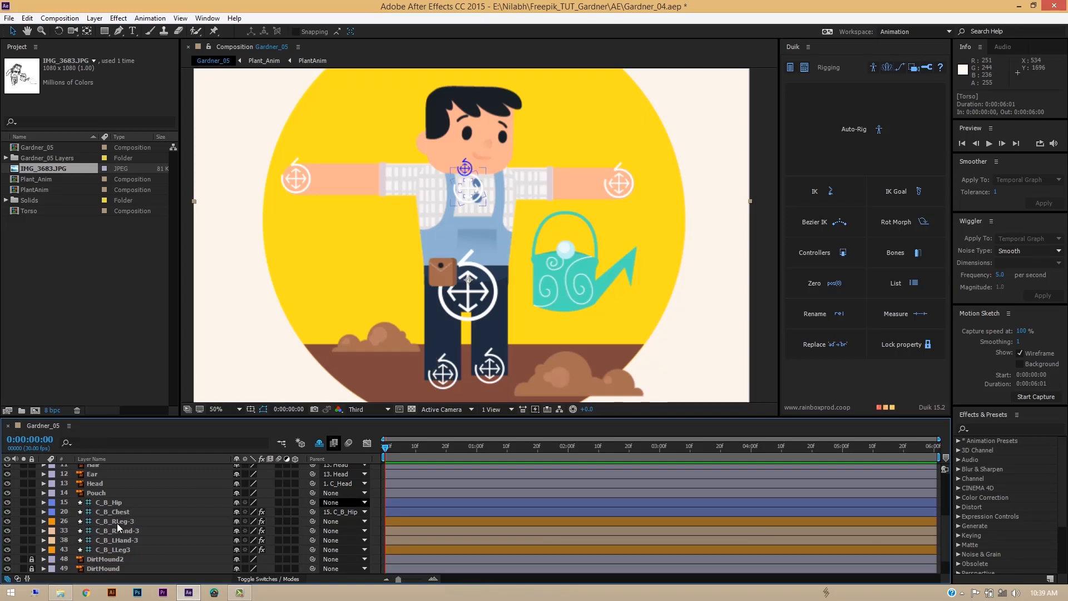
pyautogui.click(105, 494)
pyautogui.scroll(3, 106, 495)
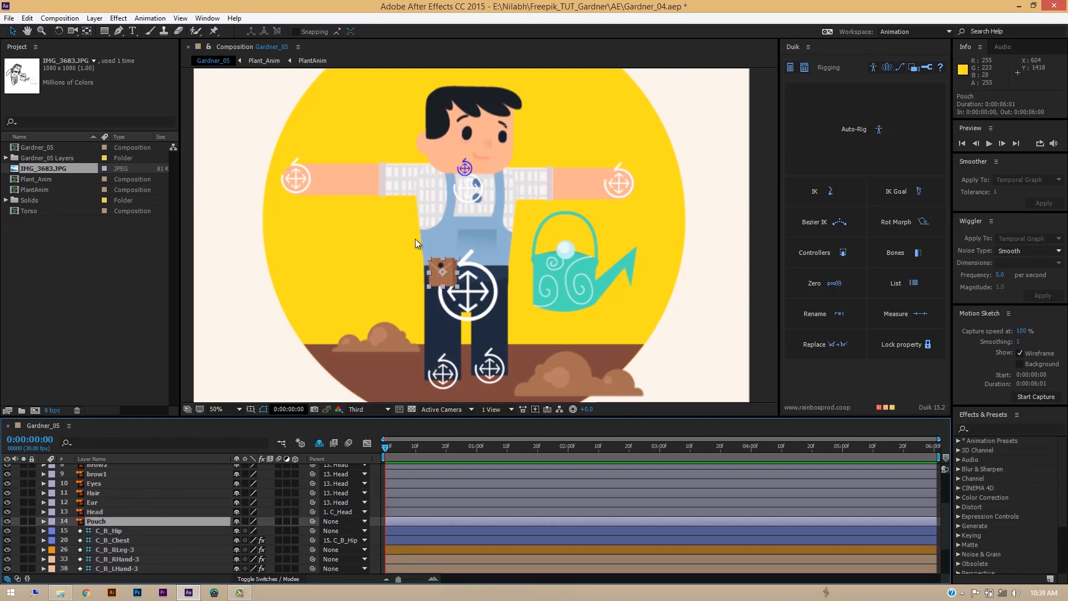
pyautogui.moveTo(456, 282); pyautogui.dragTo(415, 309)
pyautogui.hotkey('ctrl', 'z')
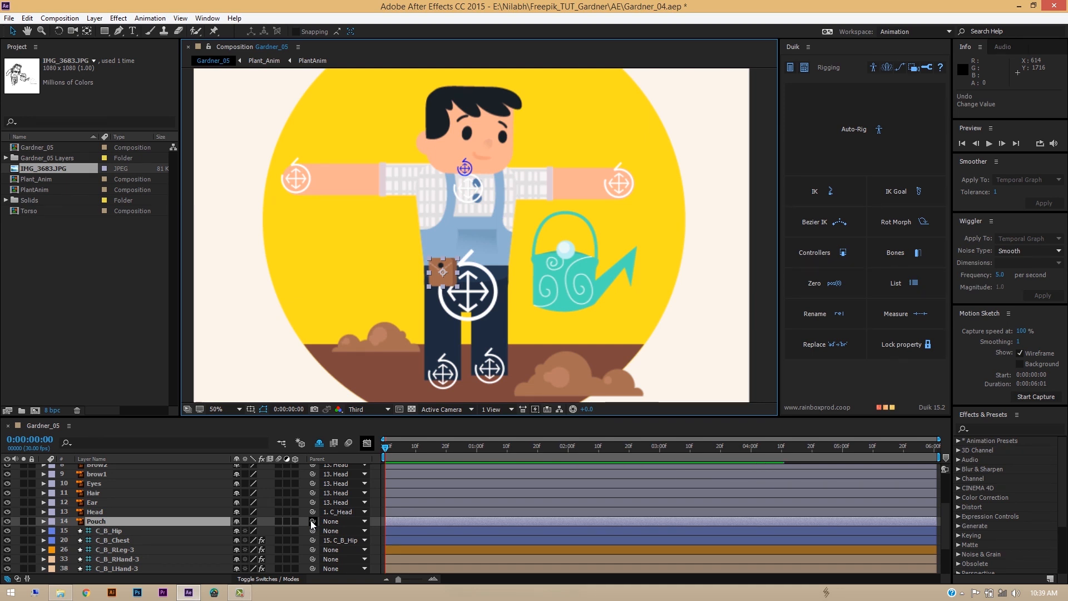
pyautogui.scroll(-2, 312, 524)
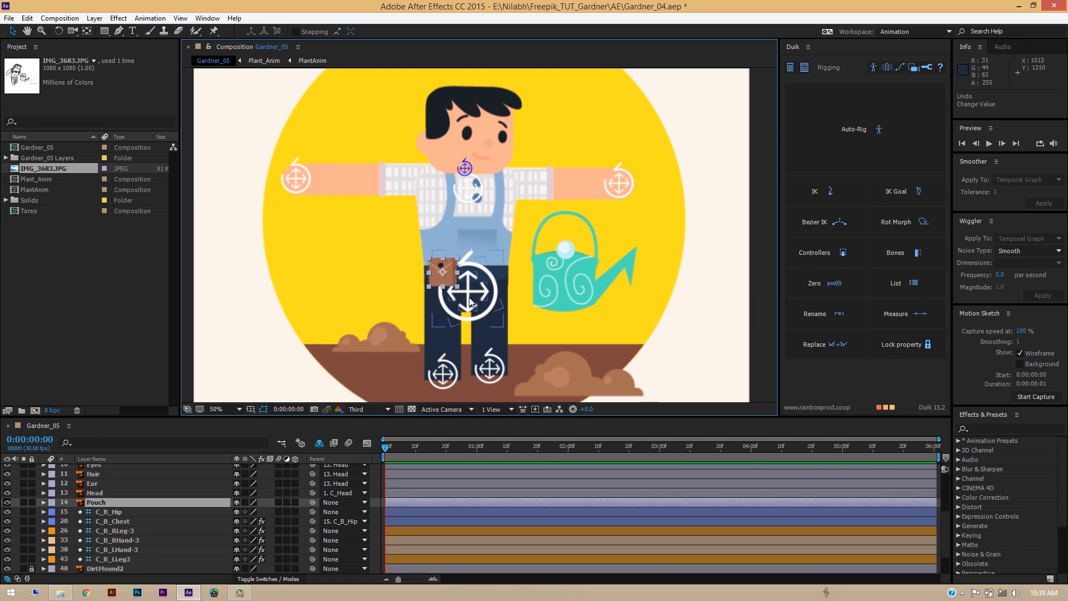
# Parent the Pouch layer to the C_B_Hip controller, then test the link by moving the hip controller and undo that move
pyautogui.moveTo(313, 503); pyautogui.dragTo(122, 515)
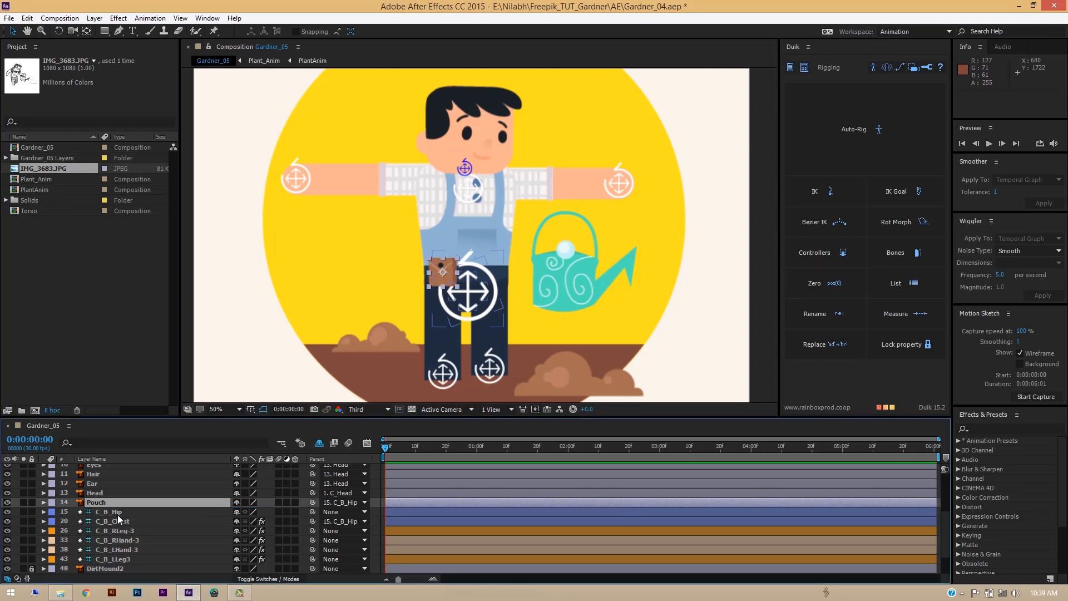
pyautogui.click(119, 513)
pyautogui.moveTo(495, 299); pyautogui.dragTo(472, 345)
pyautogui.hotkey('ctrl', 'z')
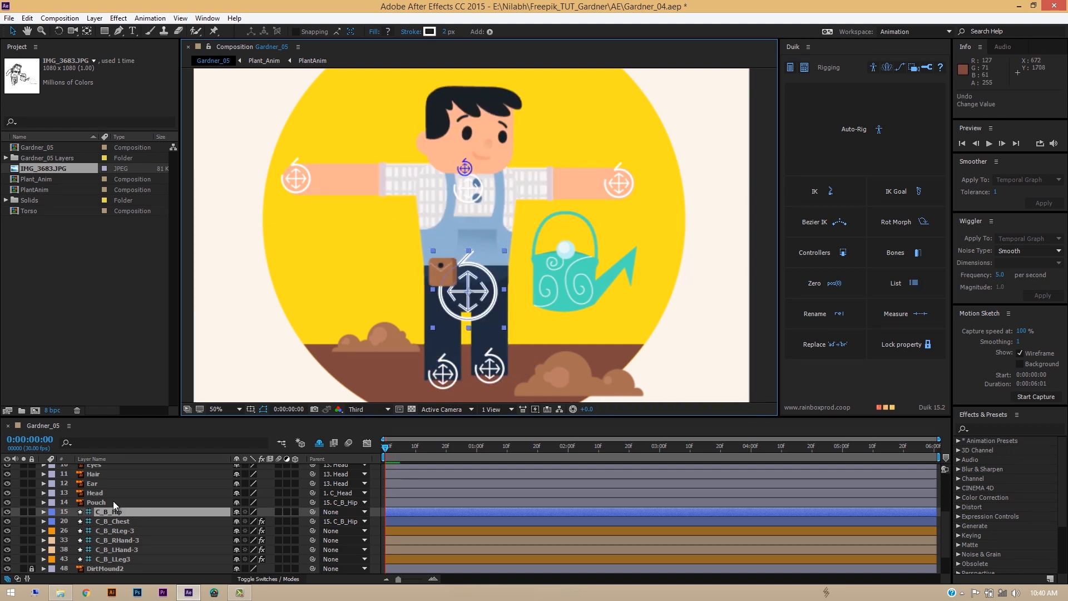
# Examine the Head and Ear layers and the other facial layers above them, including which parent each one follows
pyautogui.click(109, 492)
pyautogui.scroll(1, 126, 498)
pyautogui.scroll(2, 124, 501)
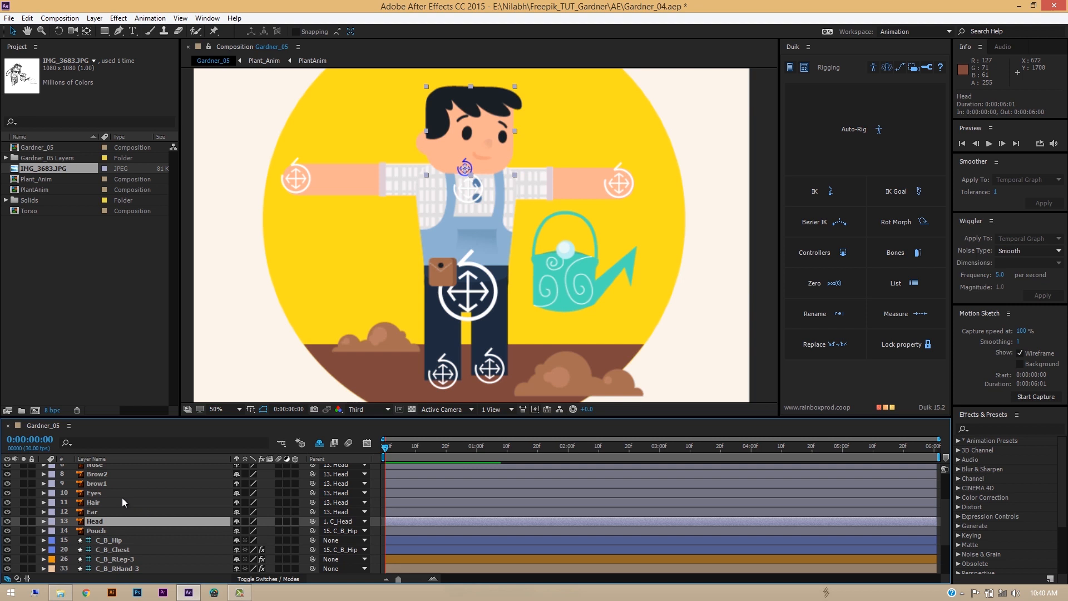
pyautogui.click(97, 511)
pyautogui.scroll(1, 117, 517)
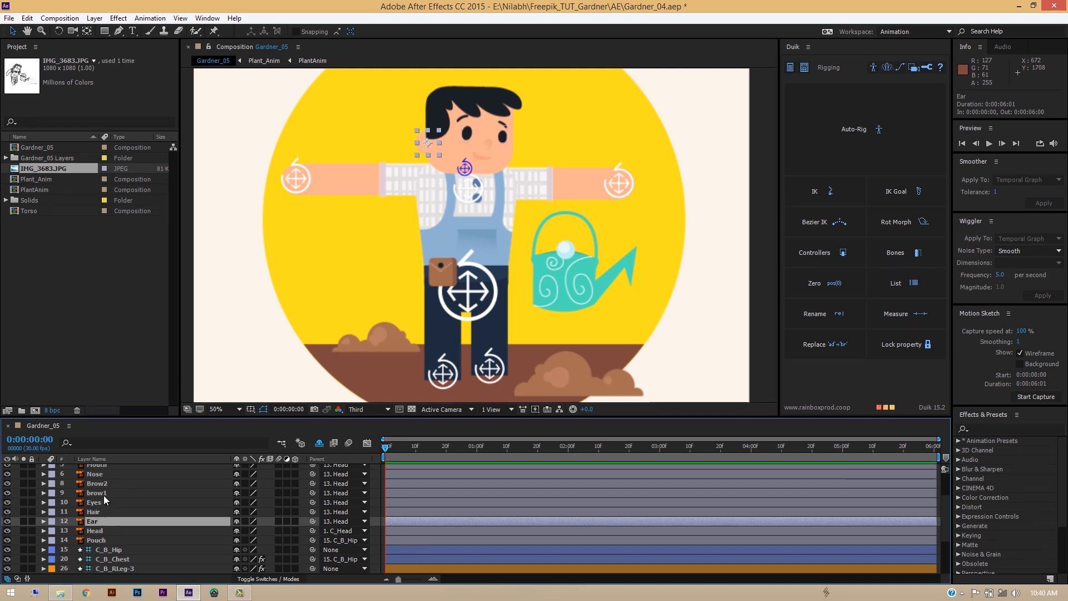
pyautogui.scroll(2, 106, 501)
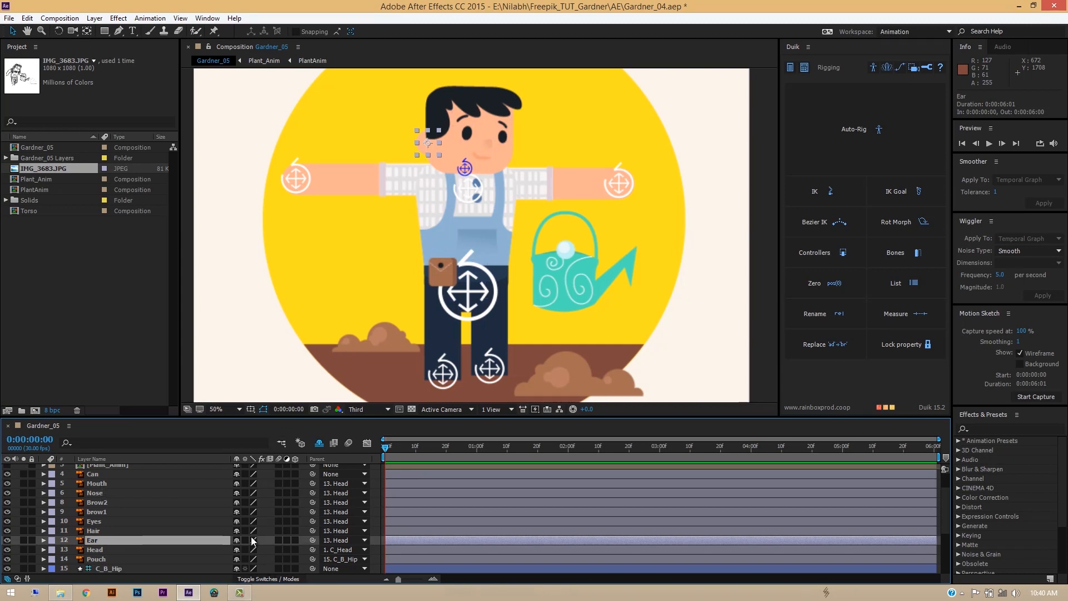
pyautogui.click(104, 551)
pyautogui.scroll(3, 114, 515)
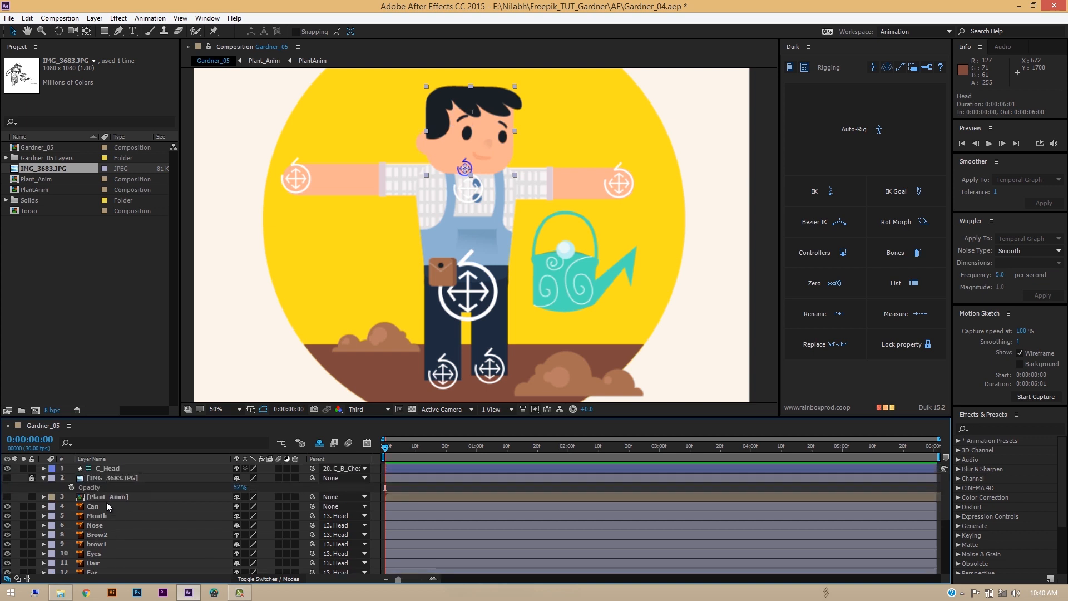
# Check the Plant_Anim precomp by switching its visibility on and off again
pyautogui.click(97, 497)
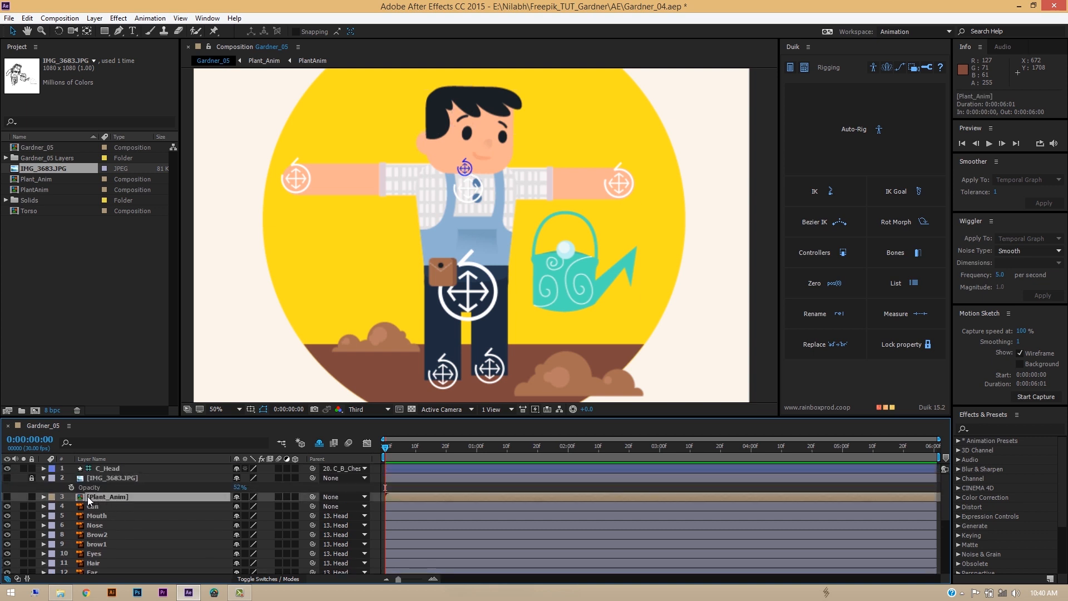
pyautogui.click(7, 497)
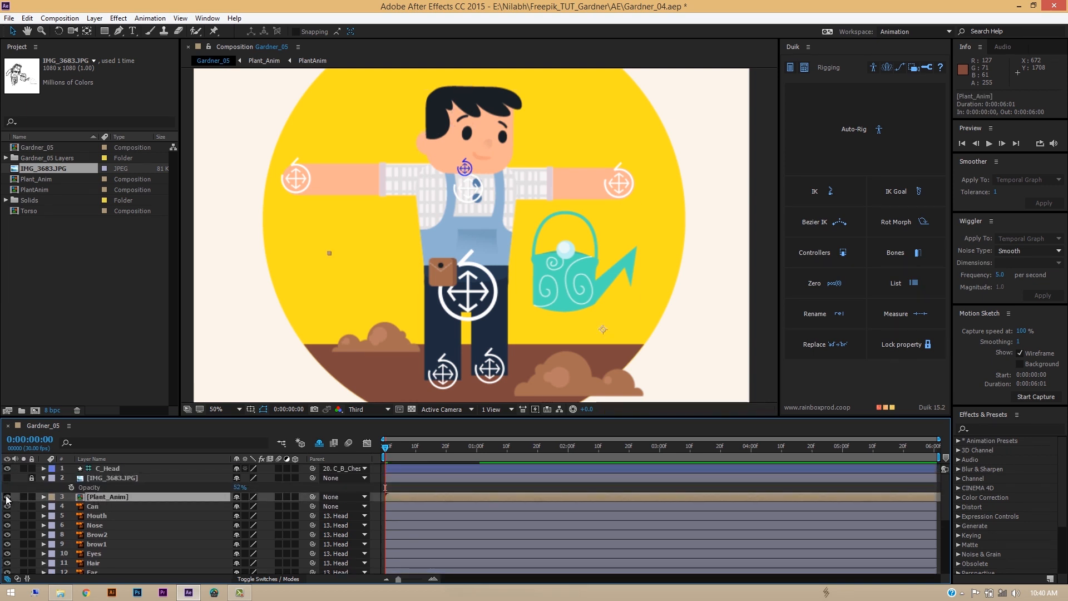
pyautogui.click(7, 497)
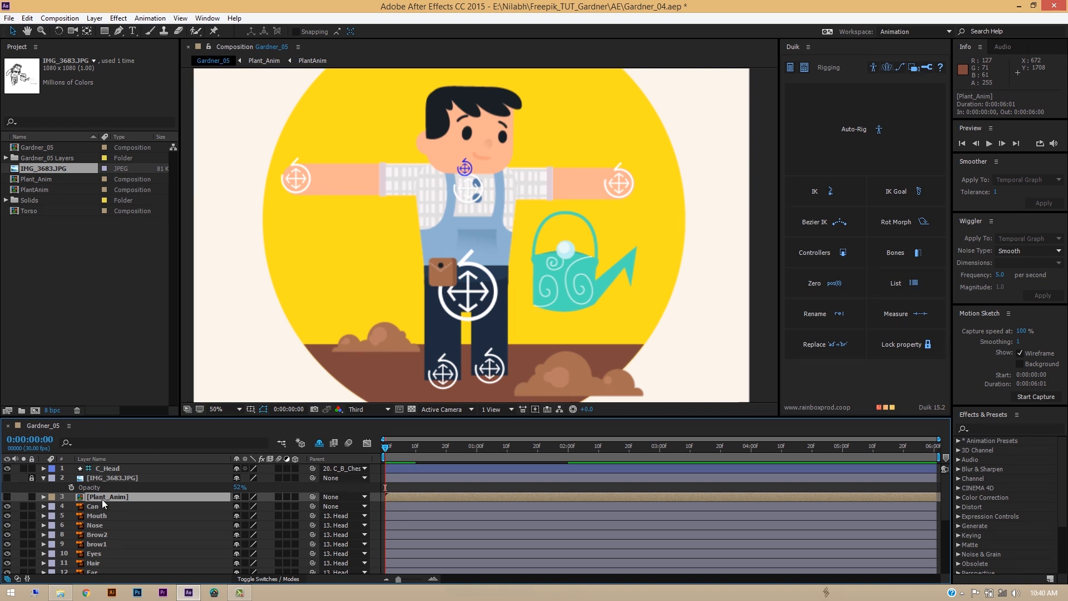
# Collapse the IMG_3683.JPG layer's properties and move the C_Head controller directly below the Pouch layer, beside the other controllers
pyautogui.click(99, 469)
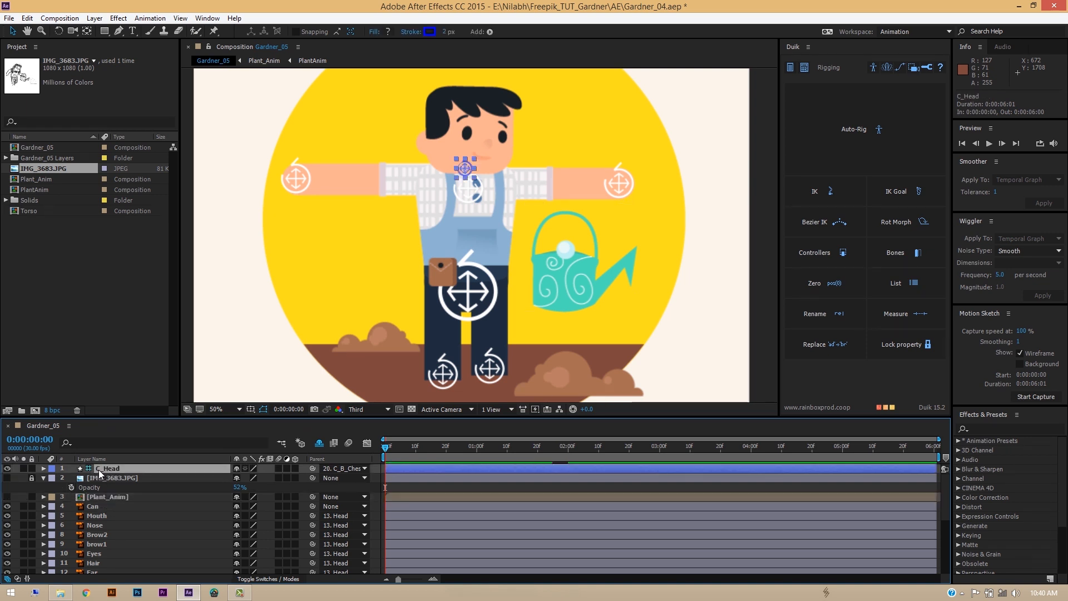
pyautogui.click(44, 478)
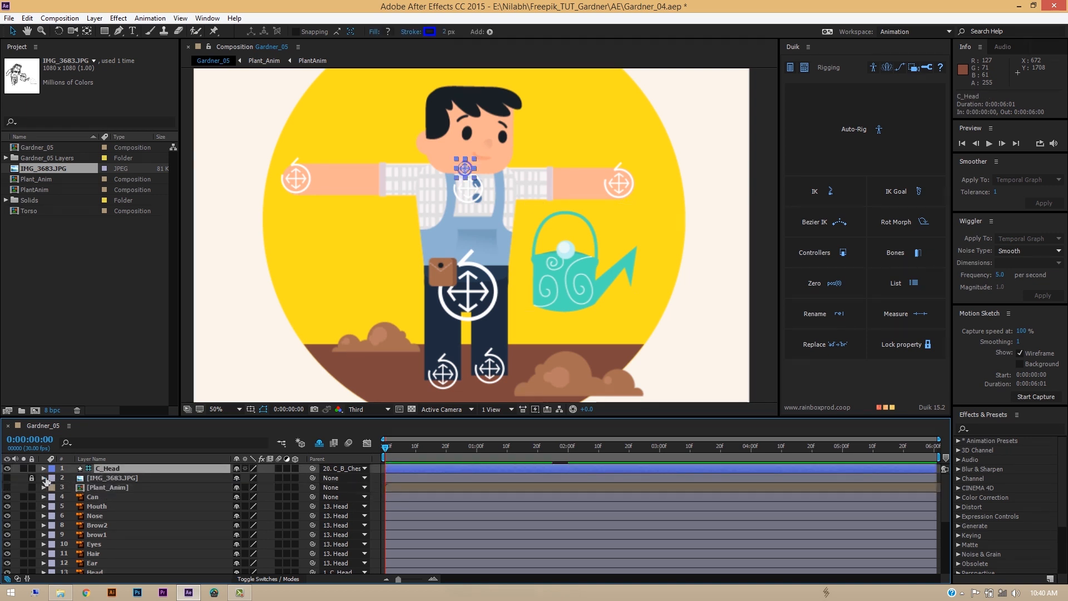
pyautogui.moveTo(111, 468)
pyautogui.mouseDown()
pyautogui.moveTo(122, 570)
pyautogui.moveTo(125, 472)
pyautogui.mouseUp()
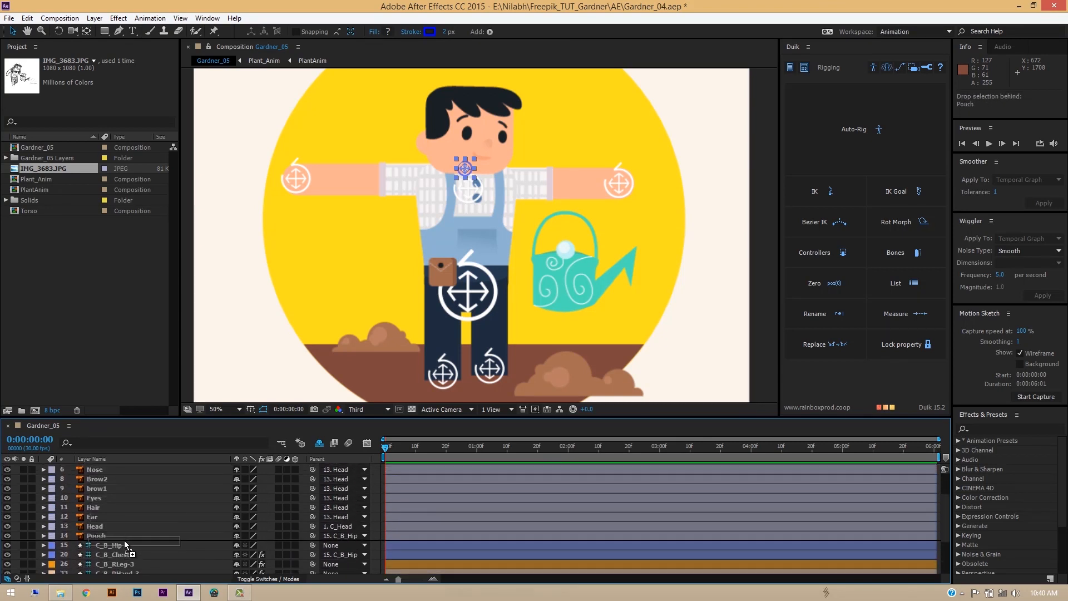
pyautogui.scroll(-2, 140, 537)
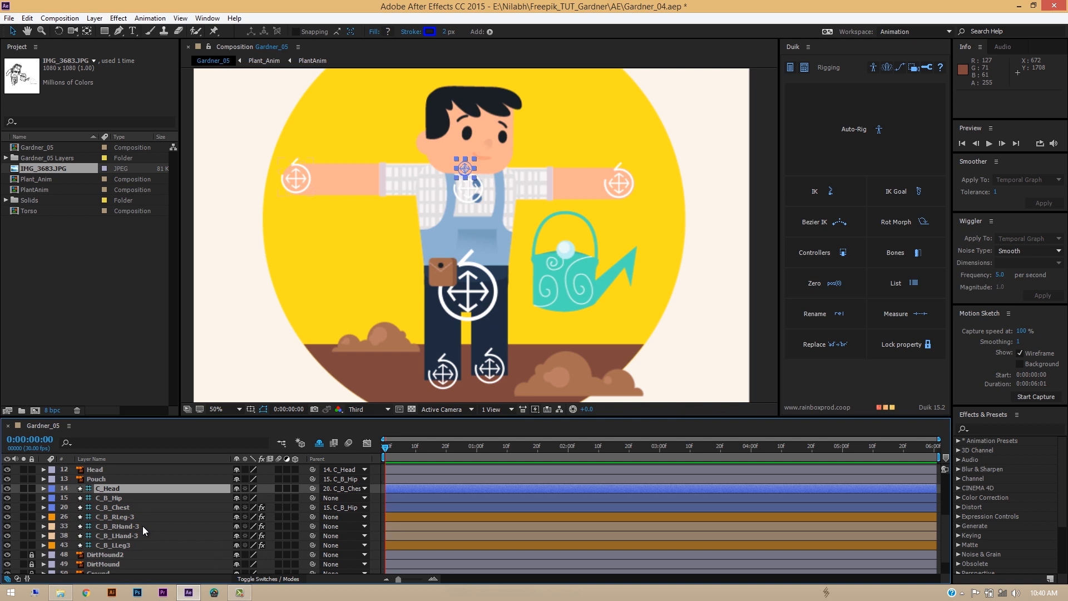
# Give all seven controller layers from C_Head to C_B_LLeg3 the Yellow label colour and deselect them
pyautogui.keyDown('shift'); pyautogui.click(110, 545); pyautogui.keyUp('shift')
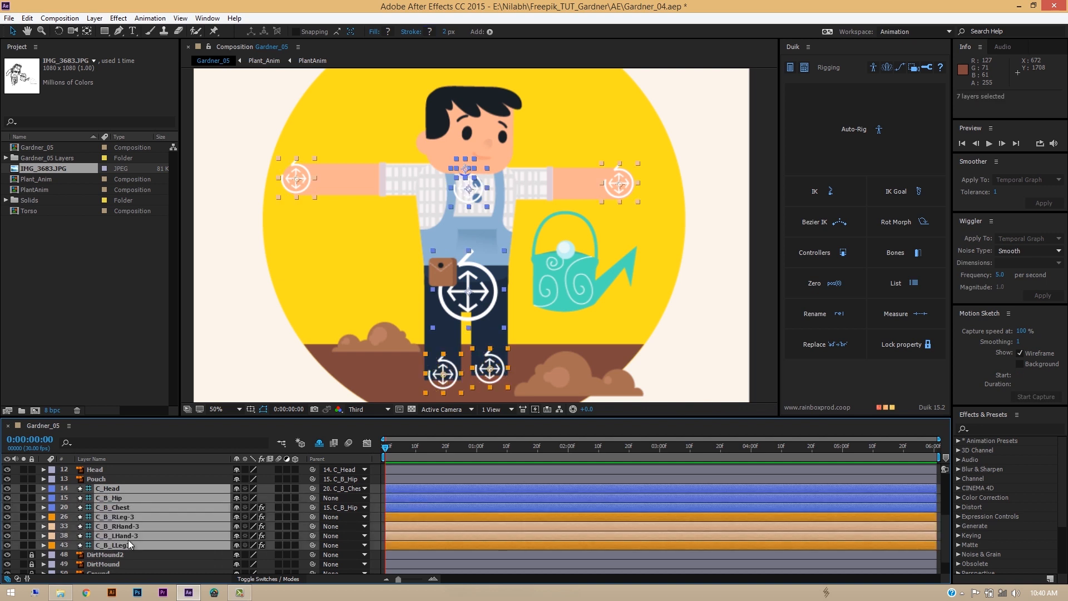
pyautogui.click(52, 497)
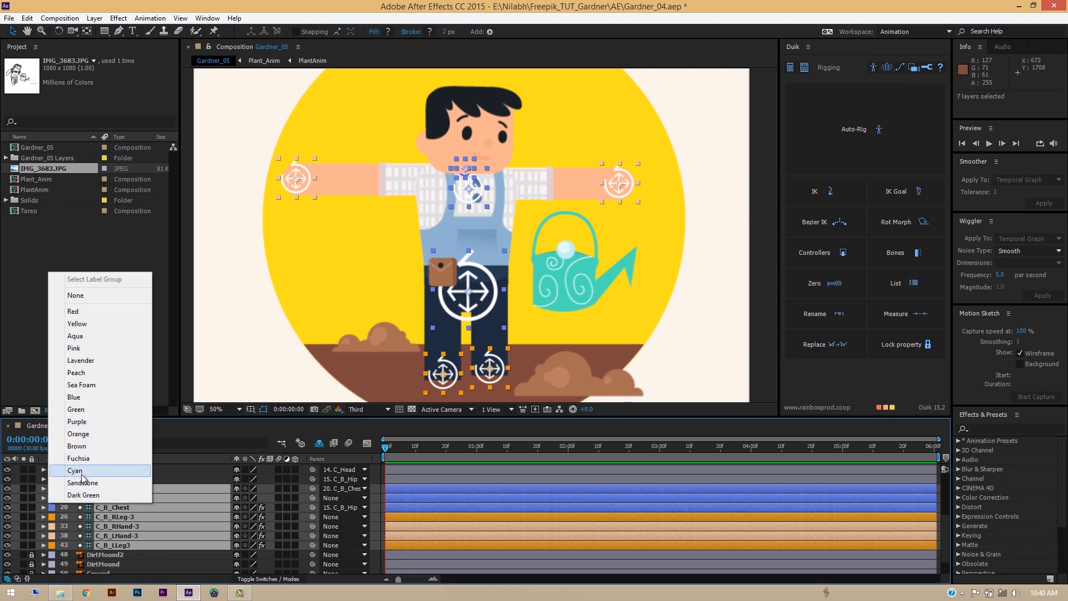
pyautogui.click(83, 324)
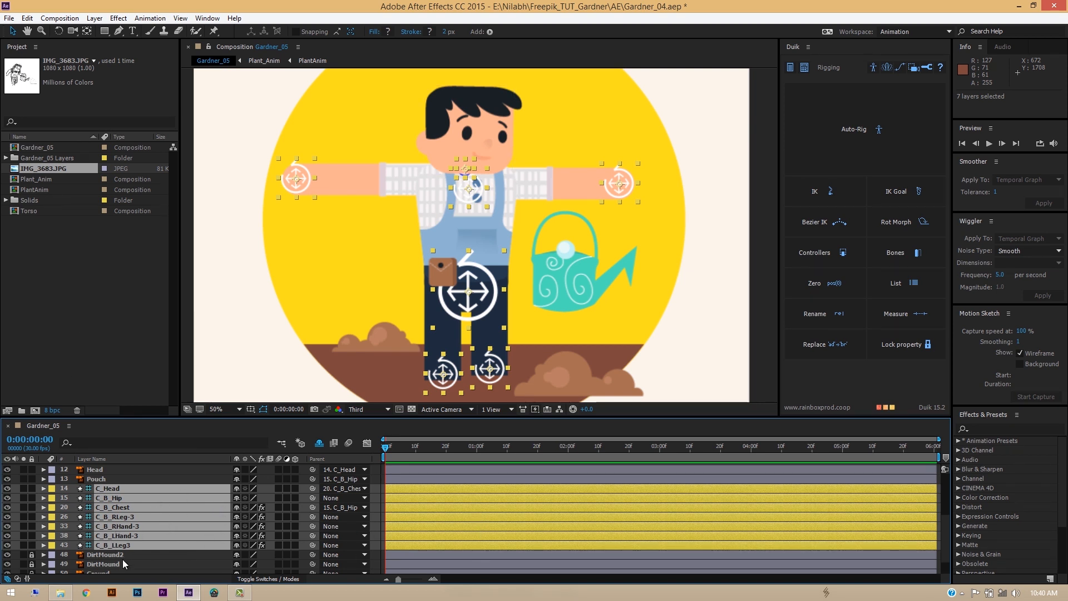
pyautogui.press('F2')
# Move the C_B_Hip layer above C_Head in the stack, and test the hip controller by moving it and undoing the move
pyautogui.click(129, 507)
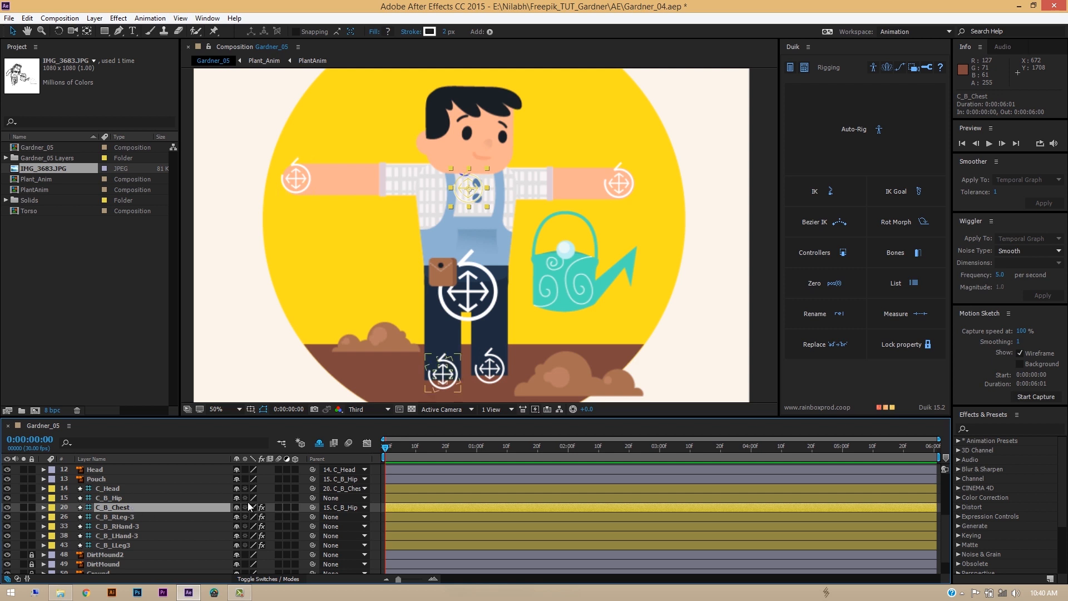
pyautogui.click(139, 498)
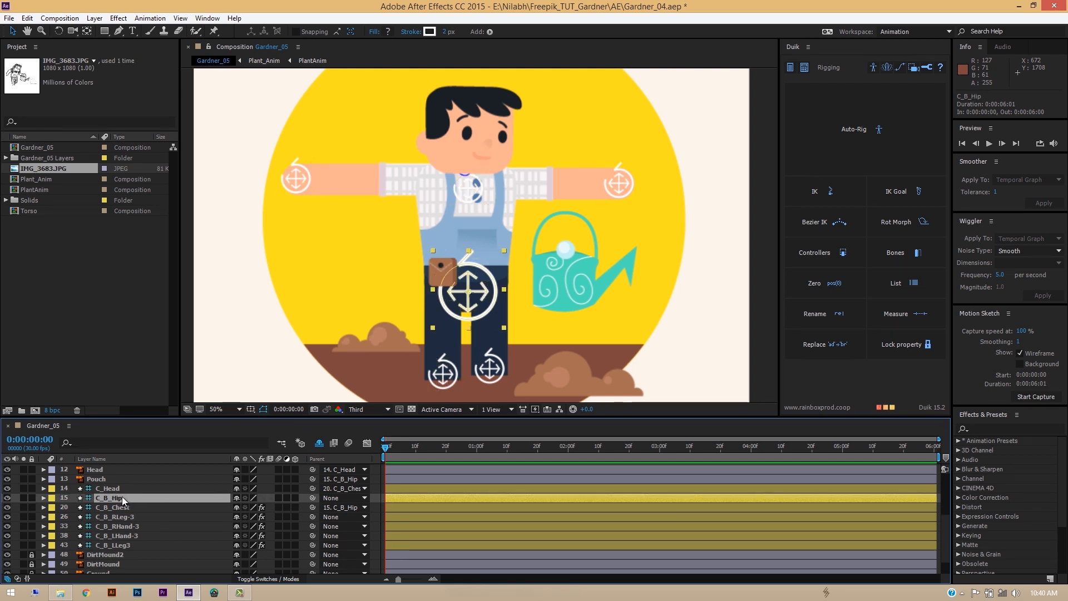
pyautogui.moveTo(122, 496); pyautogui.dragTo(122, 487)
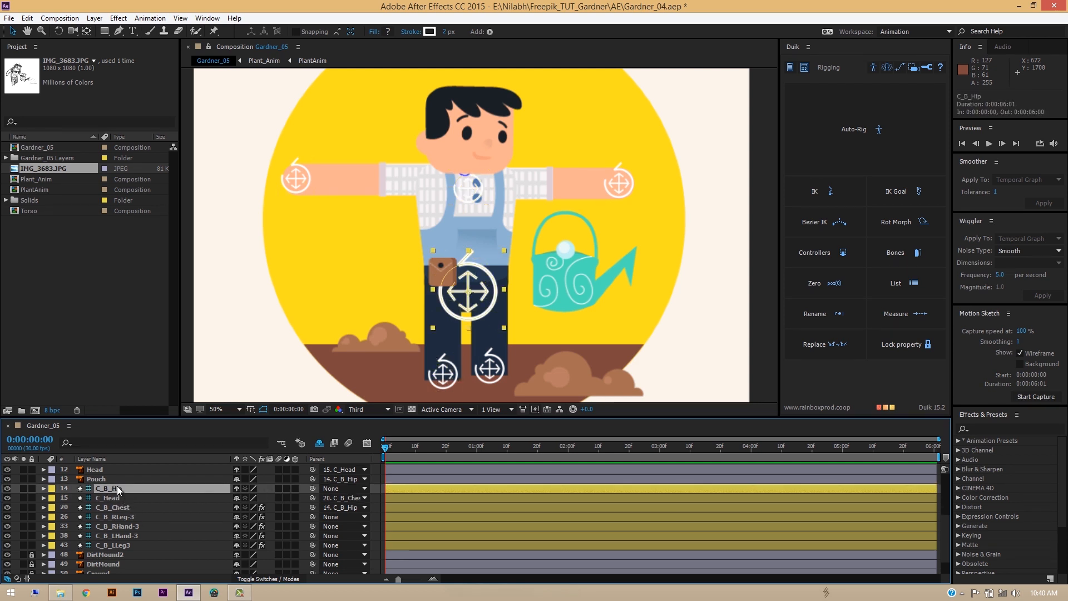
pyautogui.moveTo(463, 297)
pyautogui.mouseDown()
pyautogui.moveTo(451, 316)
pyautogui.moveTo(424, 324)
pyautogui.moveTo(414, 312)
pyautogui.moveTo(486, 289)
pyautogui.moveTo(459, 347)
pyautogui.moveTo(432, 342)
pyautogui.moveTo(432, 313)
pyautogui.moveTo(452, 301)
pyautogui.mouseUp()
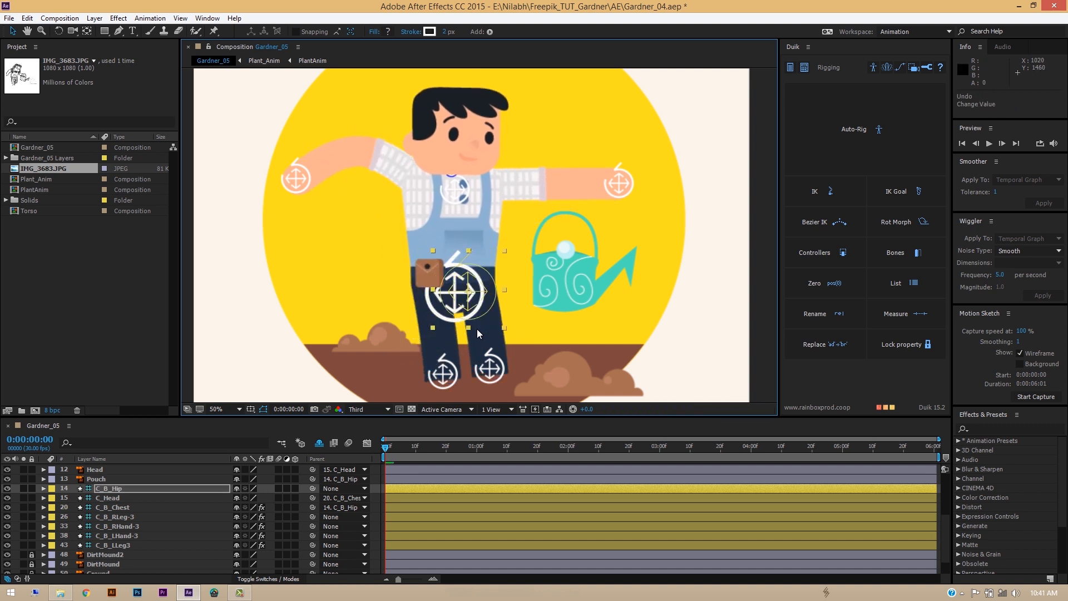
pyautogui.hotkey('ctrl', 'z')
# Review the head, chest and right leg controllers, and parent C_B_RHand-3 and C_B_LHand-3 to C_B_Hip
pyautogui.click(125, 498)
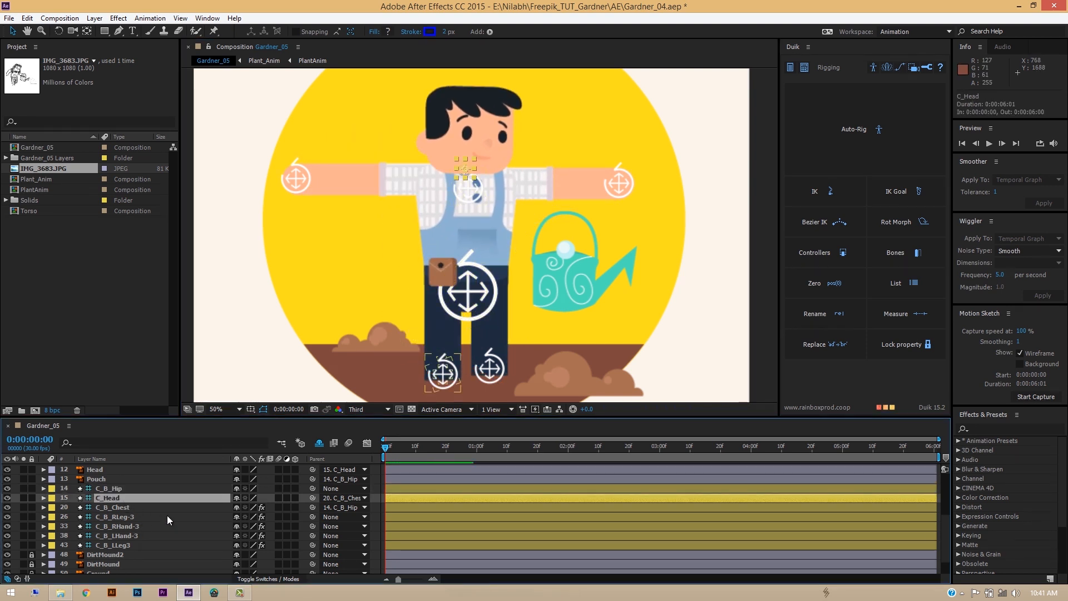
pyautogui.click(135, 508)
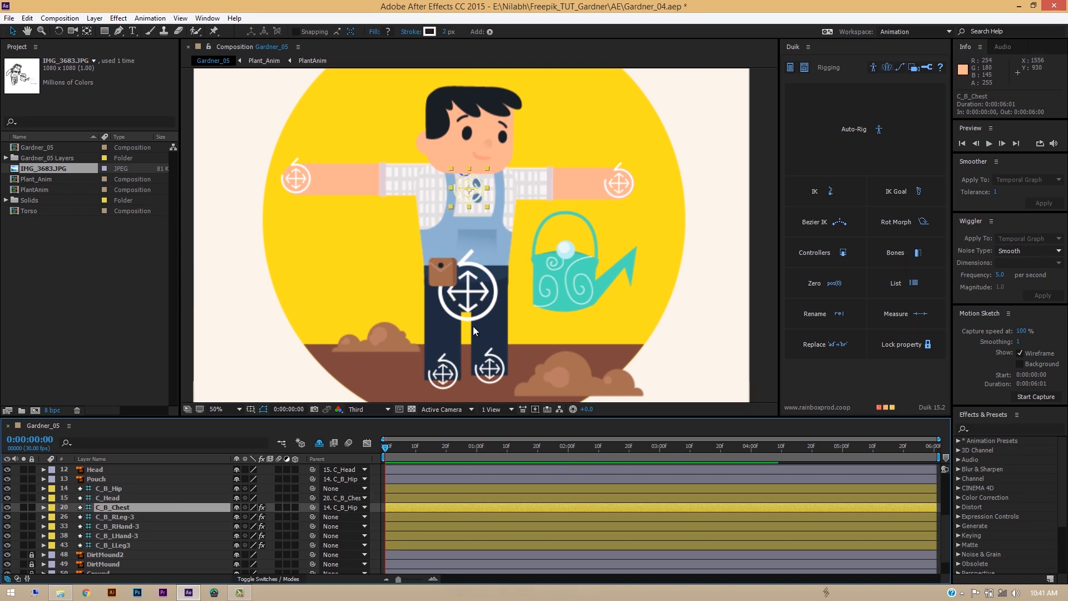
pyautogui.click(164, 516)
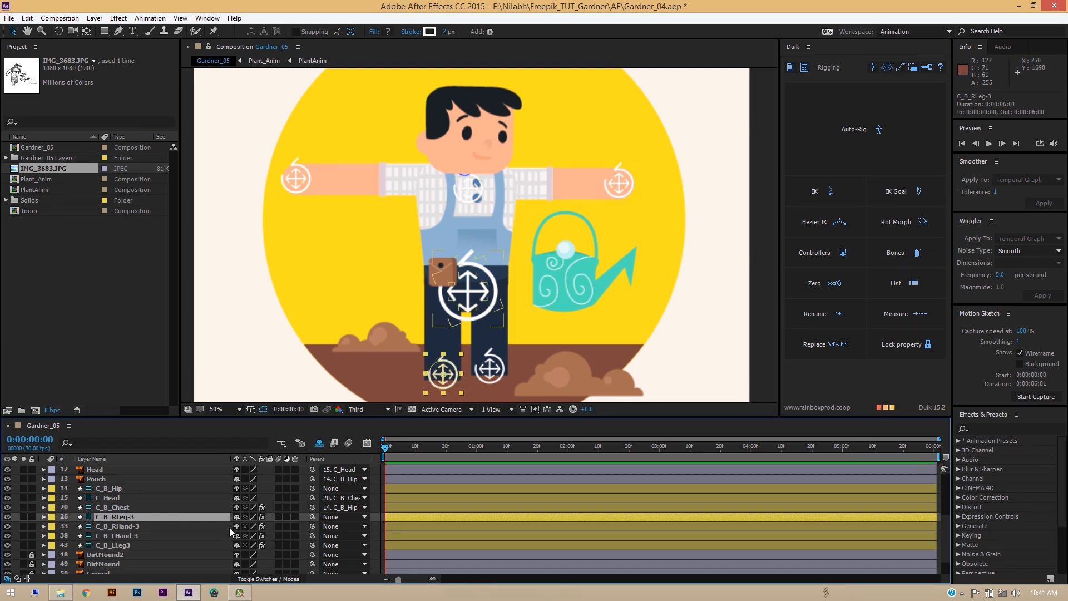
pyautogui.click(165, 525)
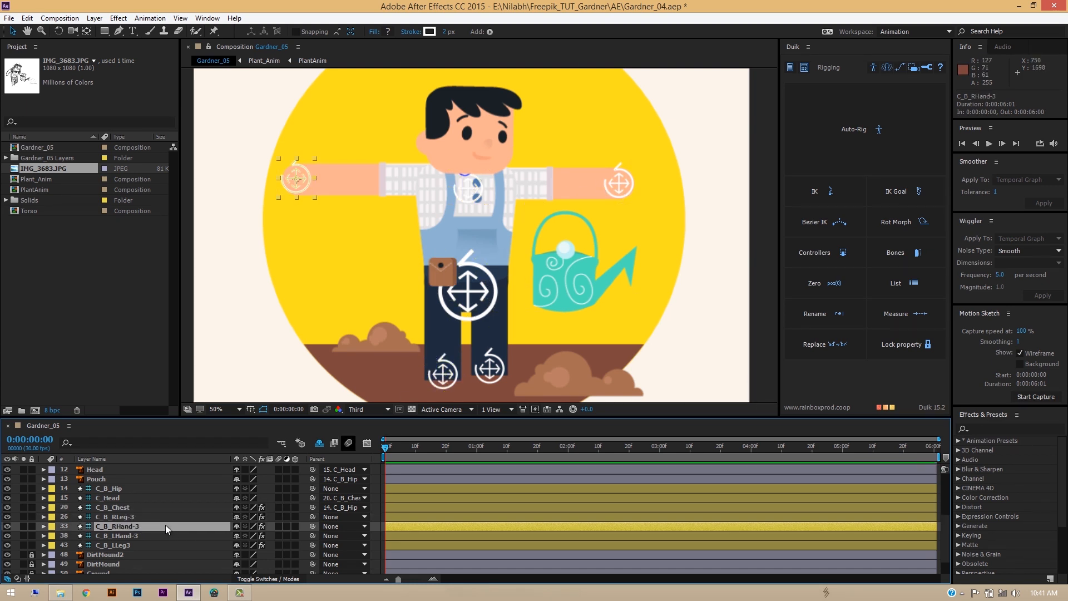
pyautogui.keyDown('ctrl'); pyautogui.click(129, 535); pyautogui.keyUp('ctrl')
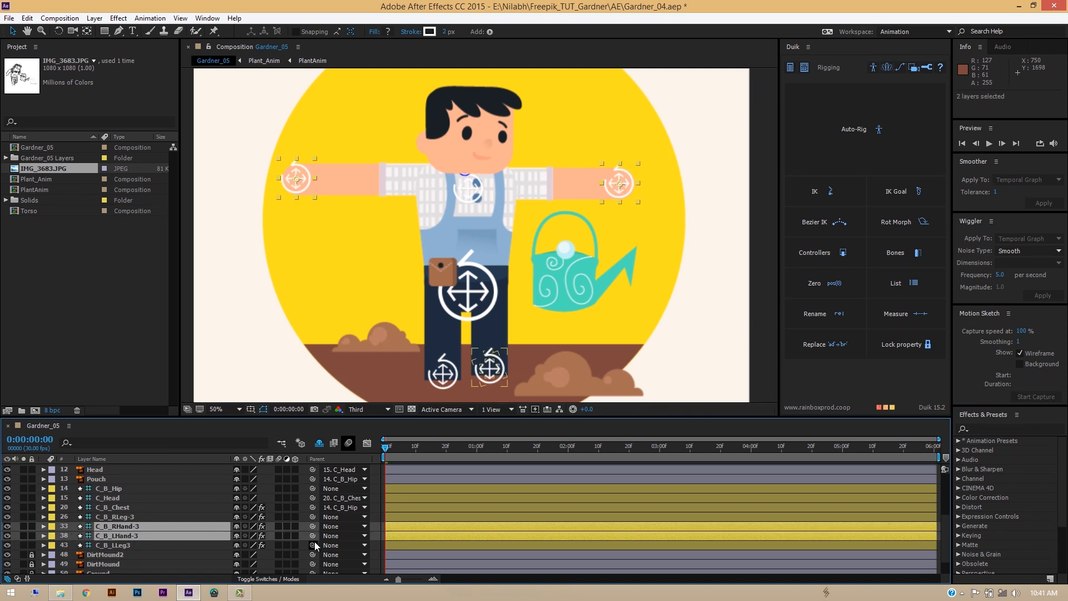
pyautogui.moveTo(313, 527); pyautogui.dragTo(132, 490)
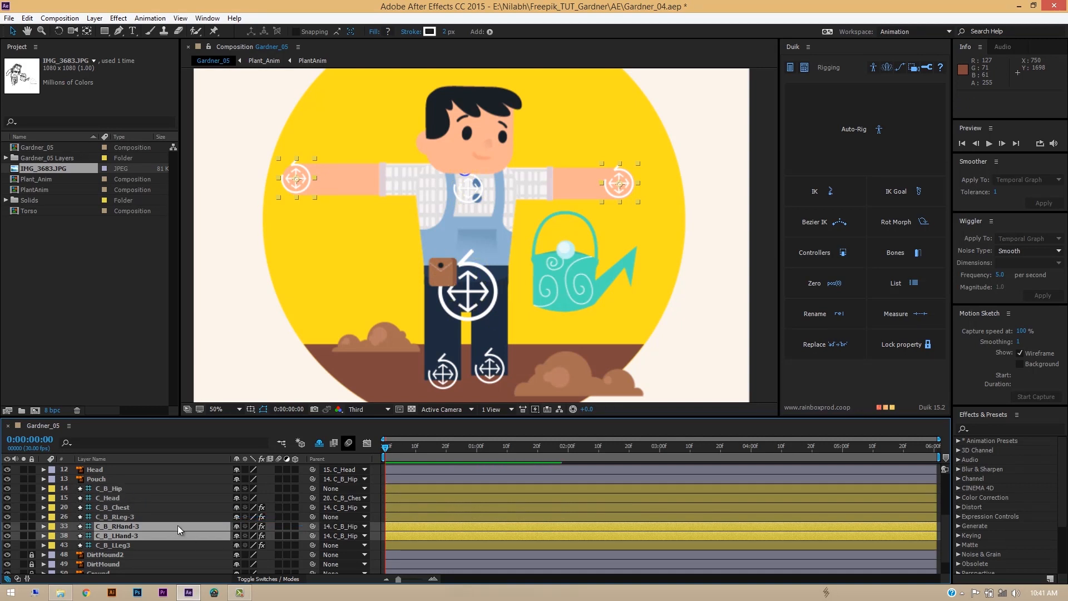
# Try moving the C_B_Hip controller to test how the hands follow the body, and undo the move
pyautogui.click(144, 487)
pyautogui.moveTo(473, 297)
pyautogui.mouseDown()
pyautogui.moveTo(455, 311)
pyautogui.moveTo(460, 291)
pyautogui.moveTo(473, 296)
pyautogui.mouseUp()
pyautogui.hotkey('ctrl', 'z')
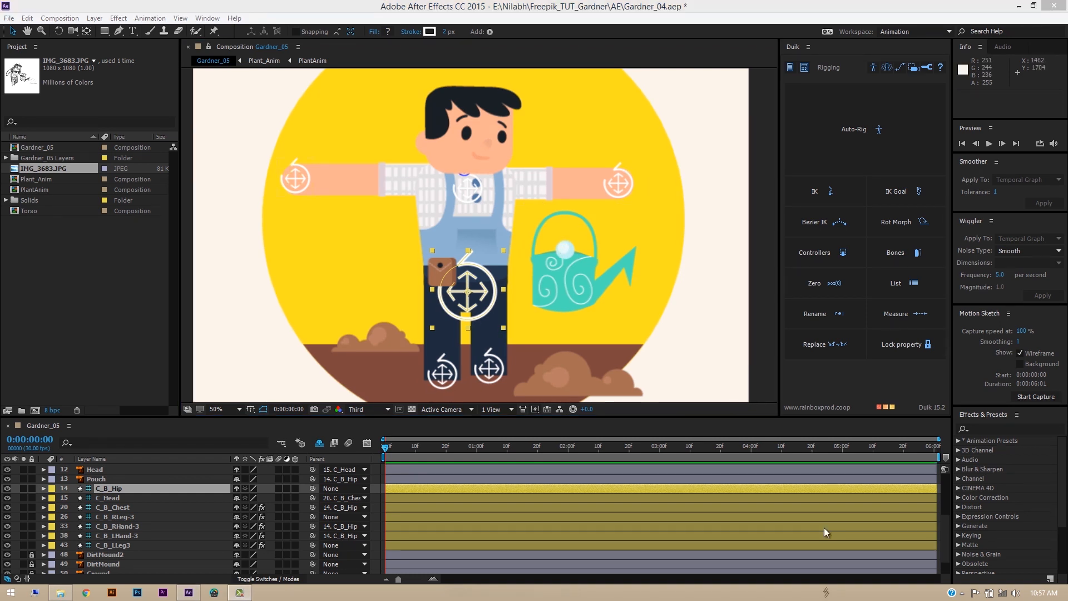
# Preview the composition from the first frame while adjusting the timeline's time scale to judge the animation's length
pyautogui.moveTo(386, 449); pyautogui.dragTo(355, 452)
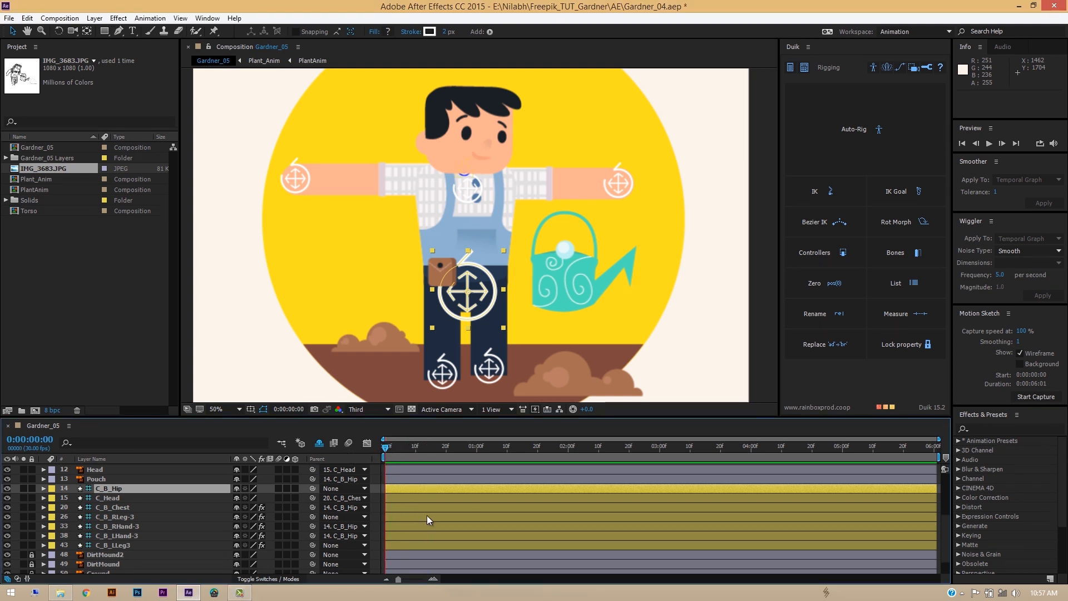
pyautogui.press('=')
pyautogui.press('=')
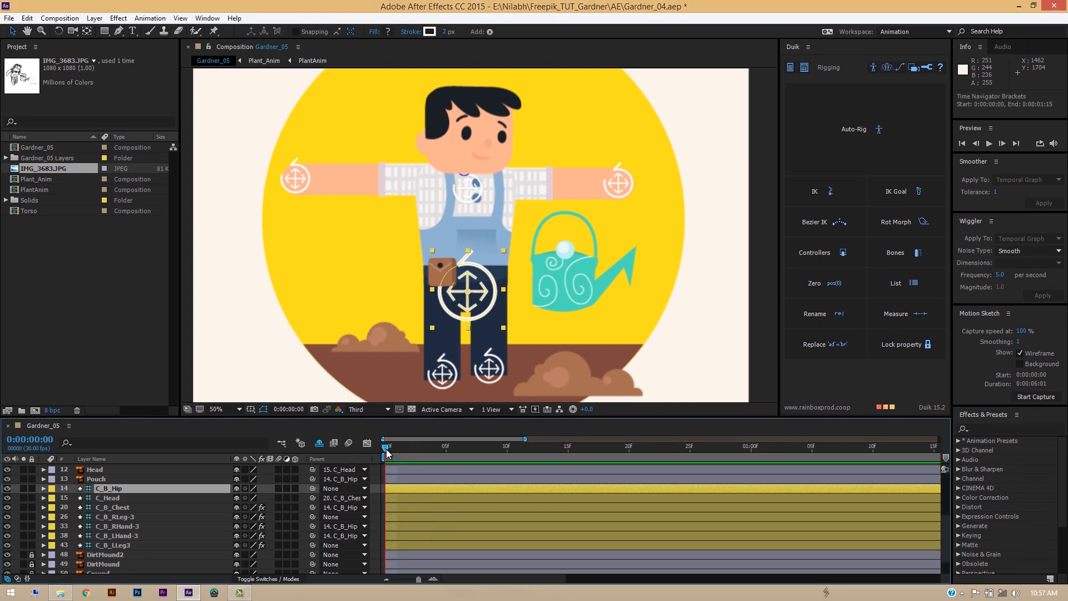
pyautogui.moveTo(387, 448); pyautogui.dragTo(362, 463)
pyautogui.press('space')
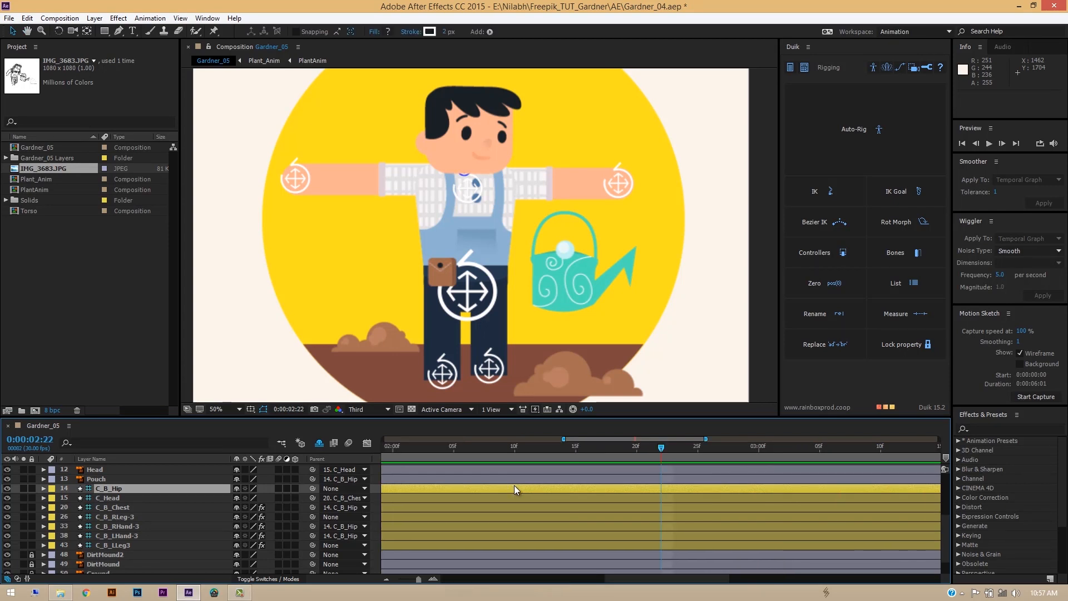
pyautogui.press('space')
pyautogui.scroll(-5, 514, 486)
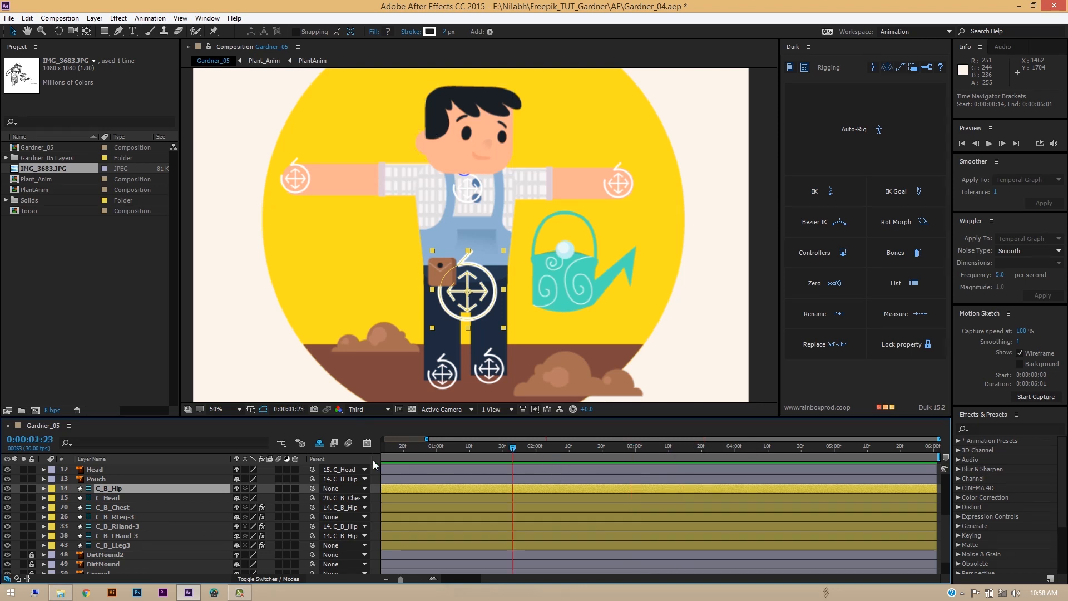
pyautogui.press('Home')
pyautogui.press('space')
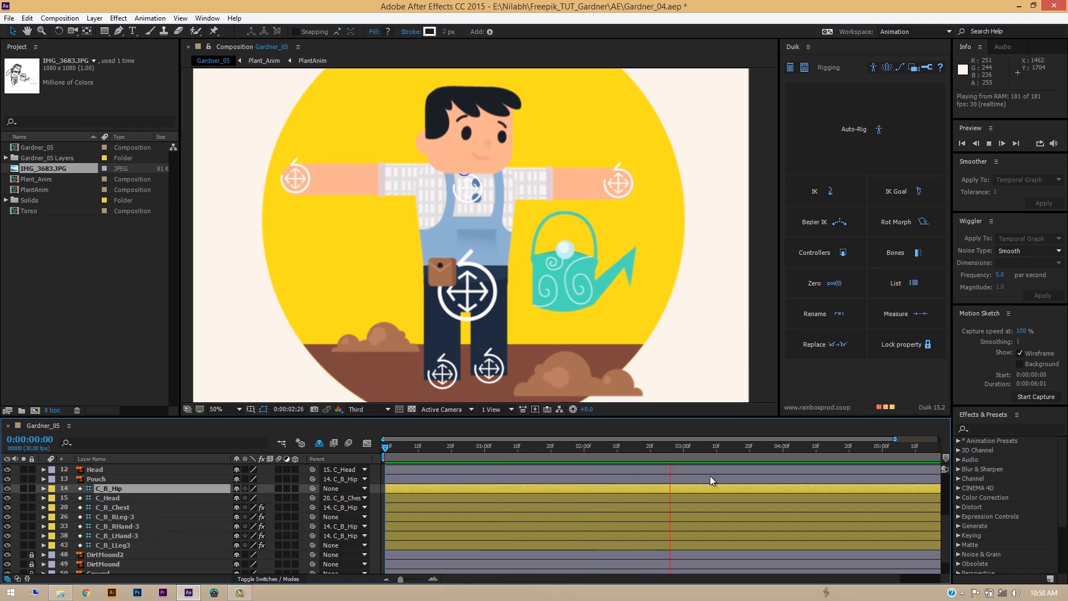
pyautogui.press('space')
# Set the work area to end at 0:00:03:00 and preview that range
pyautogui.click(783, 452)
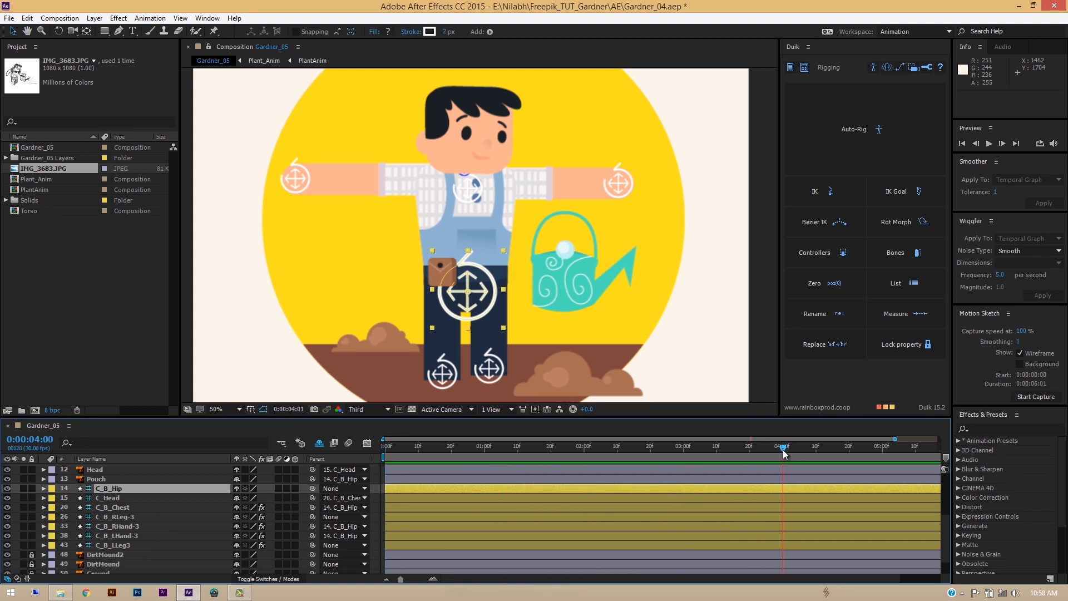
pyautogui.moveTo(783, 452); pyautogui.dragTo(683, 456)
pyautogui.press('n')
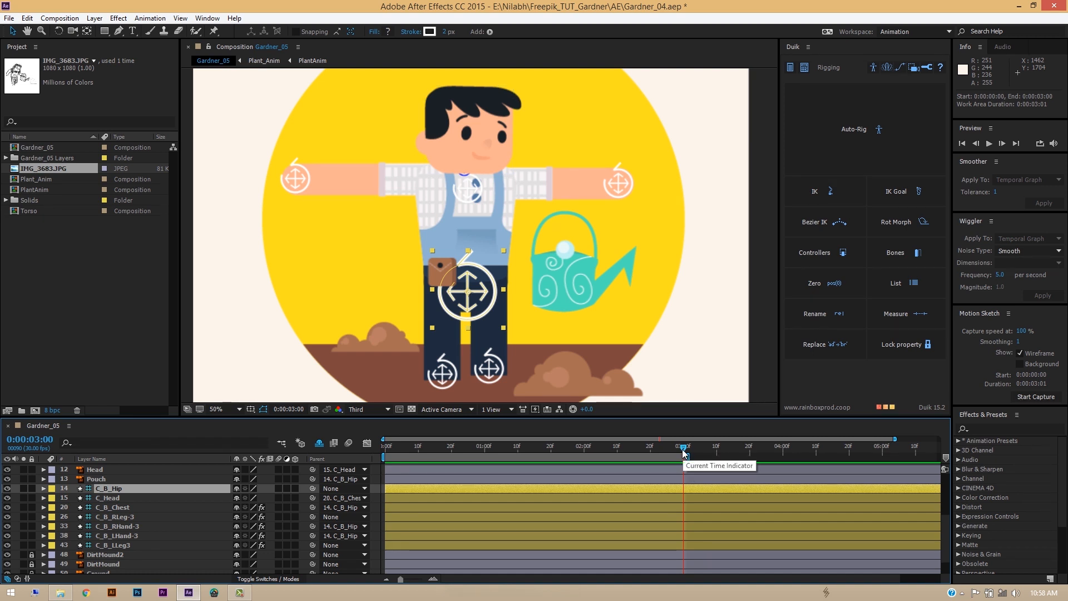
pyautogui.press('space')
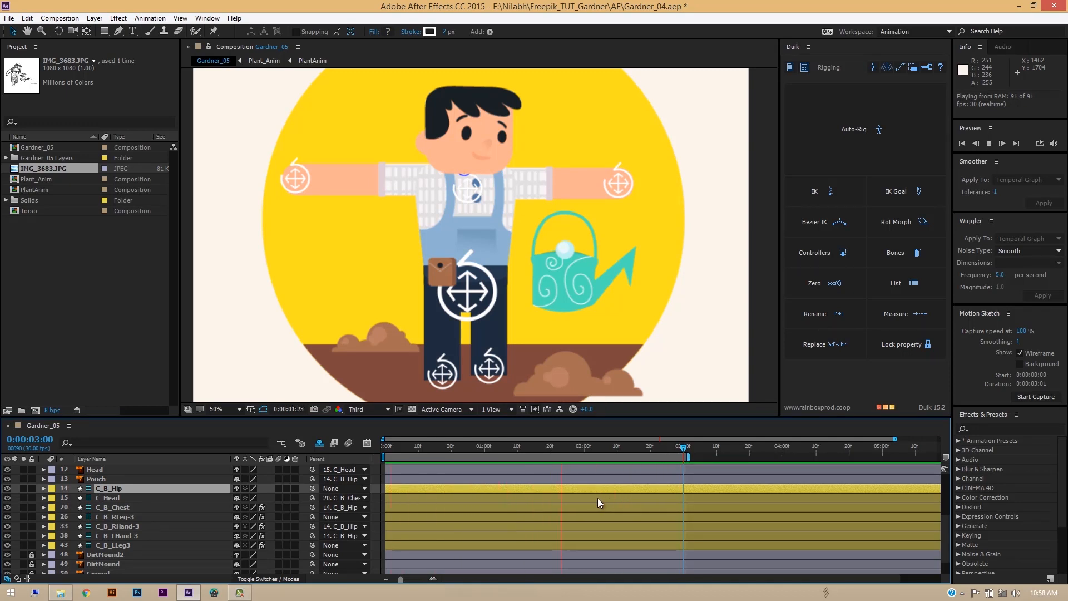
# Stop the preview, trim the composition to the work area, and return to the first frame
pyautogui.press('space')
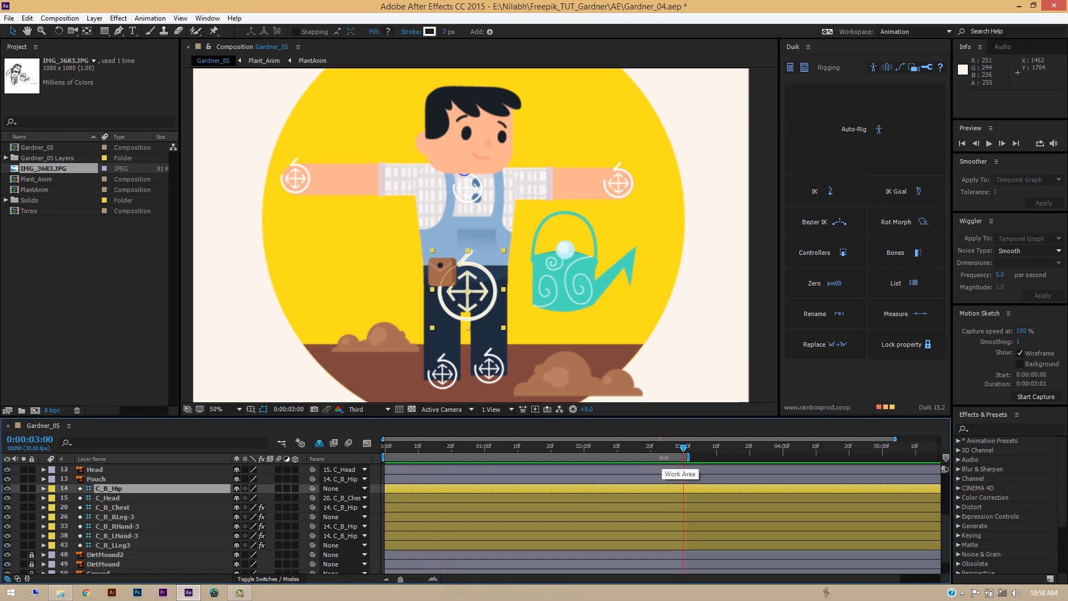
pyautogui.rightClick(626, 460)
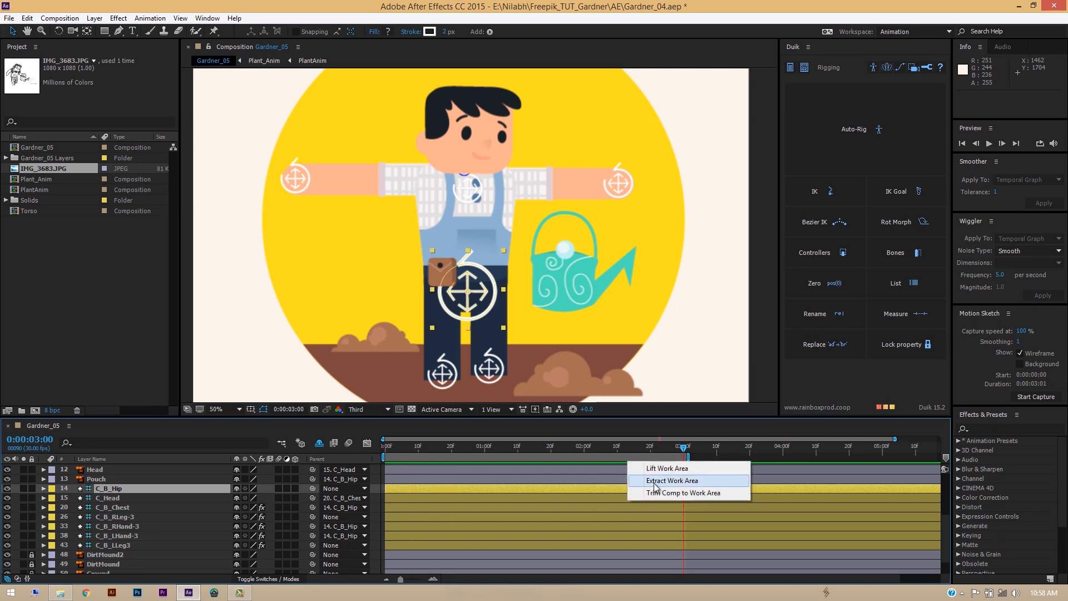
pyautogui.rightClick(618, 456)
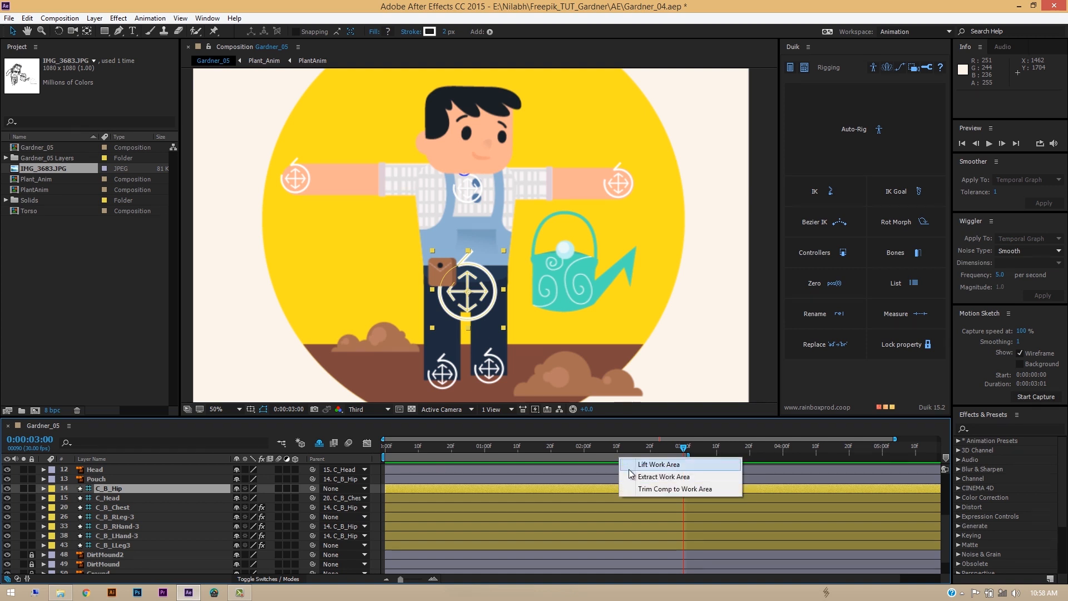
pyautogui.click(690, 489)
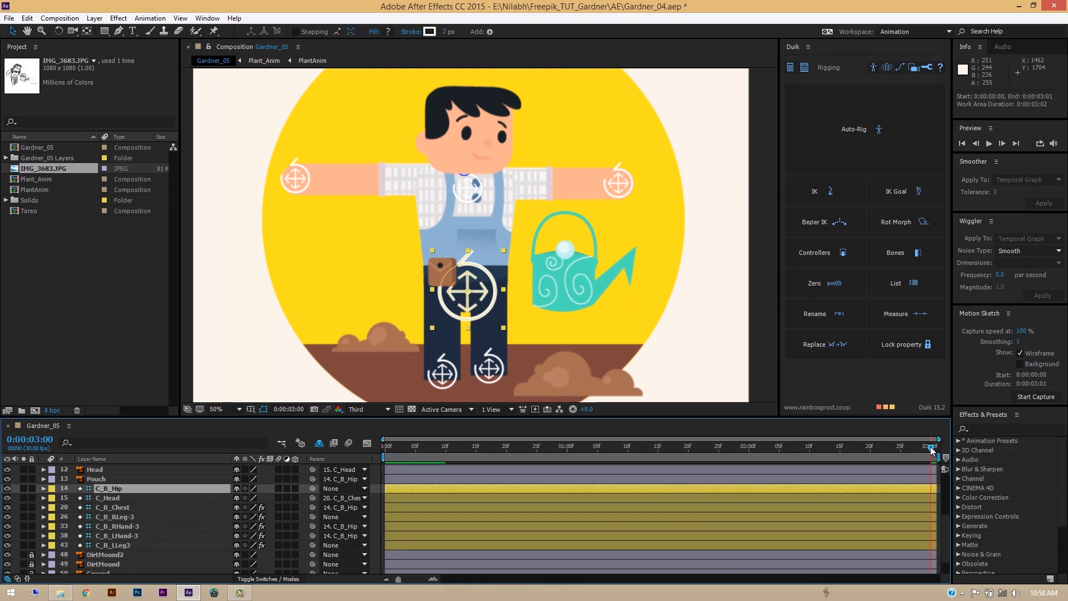
pyautogui.moveTo(412, 453); pyautogui.dragTo(352, 464)
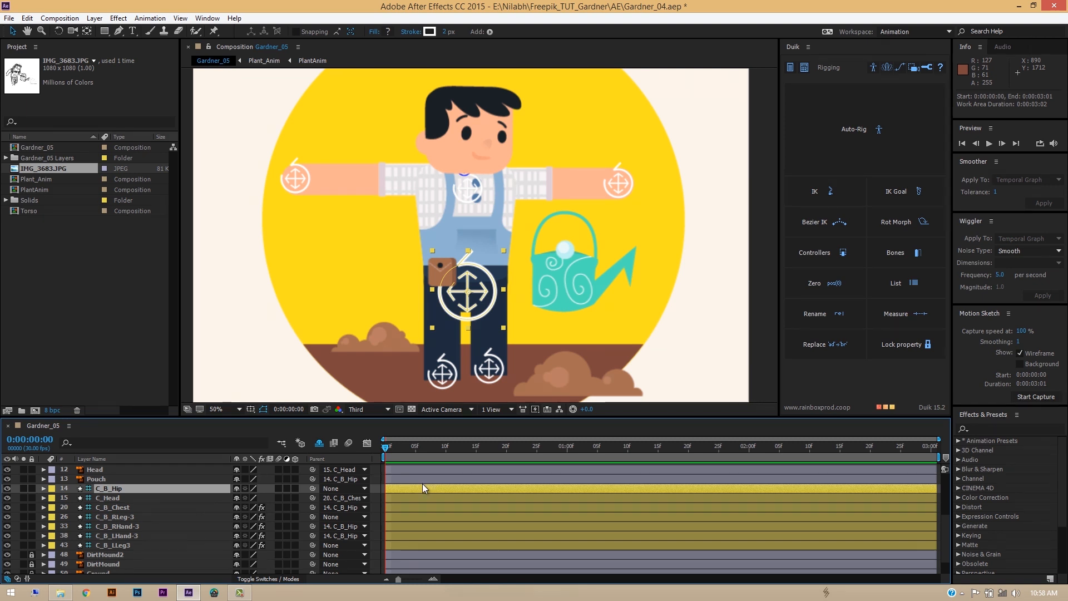
# Expand the Transform properties of C_B_Hip and review its Position, Scale and Rotation
pyautogui.click(42, 488)
pyautogui.click(52, 507)
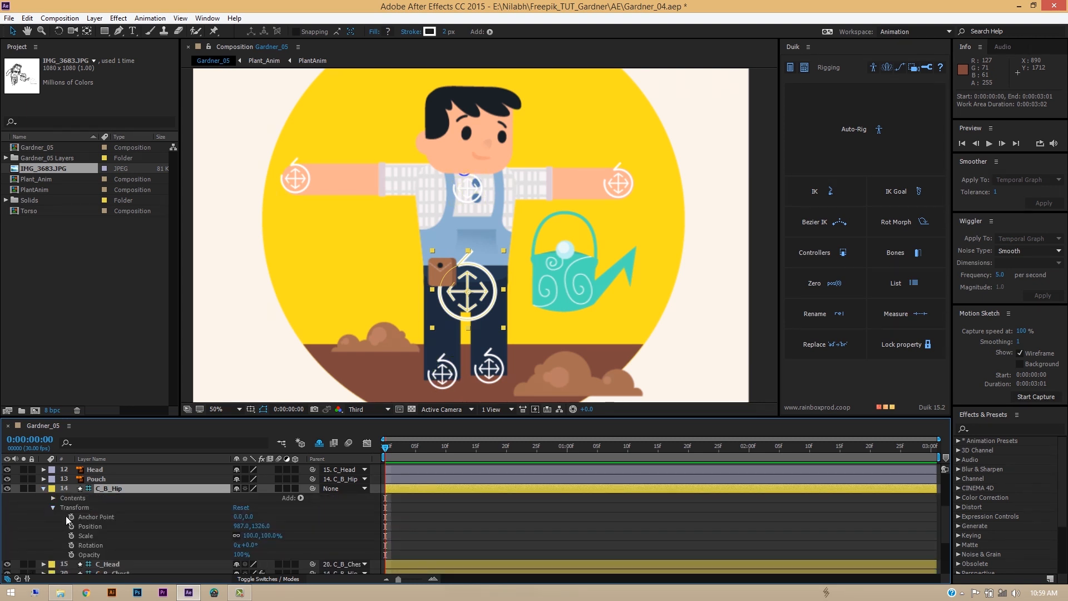
pyautogui.scroll(-1, 88, 518)
pyautogui.click(95, 508)
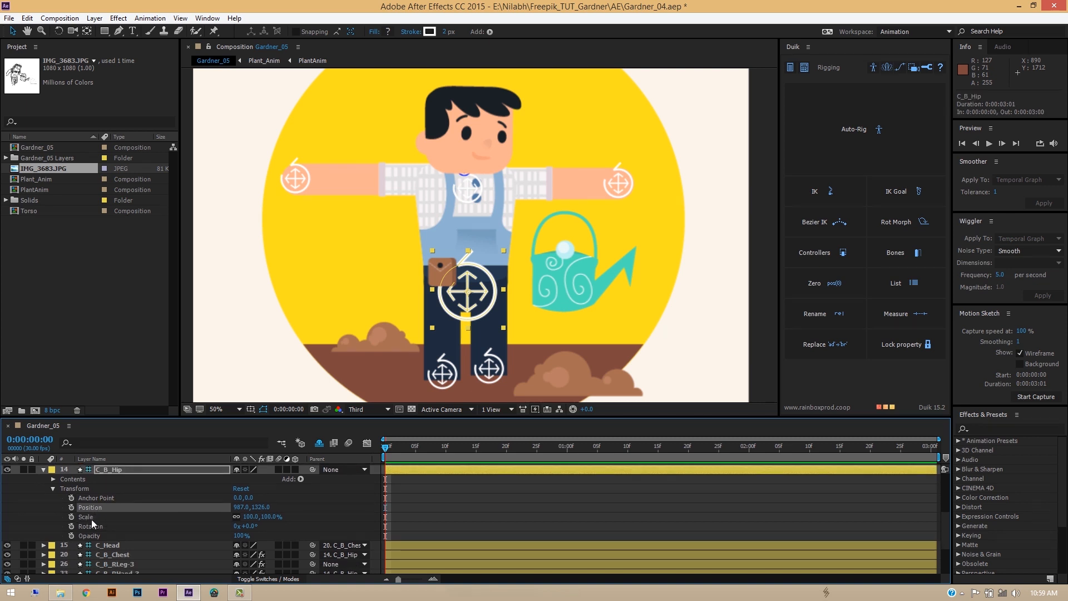
pyautogui.click(95, 519)
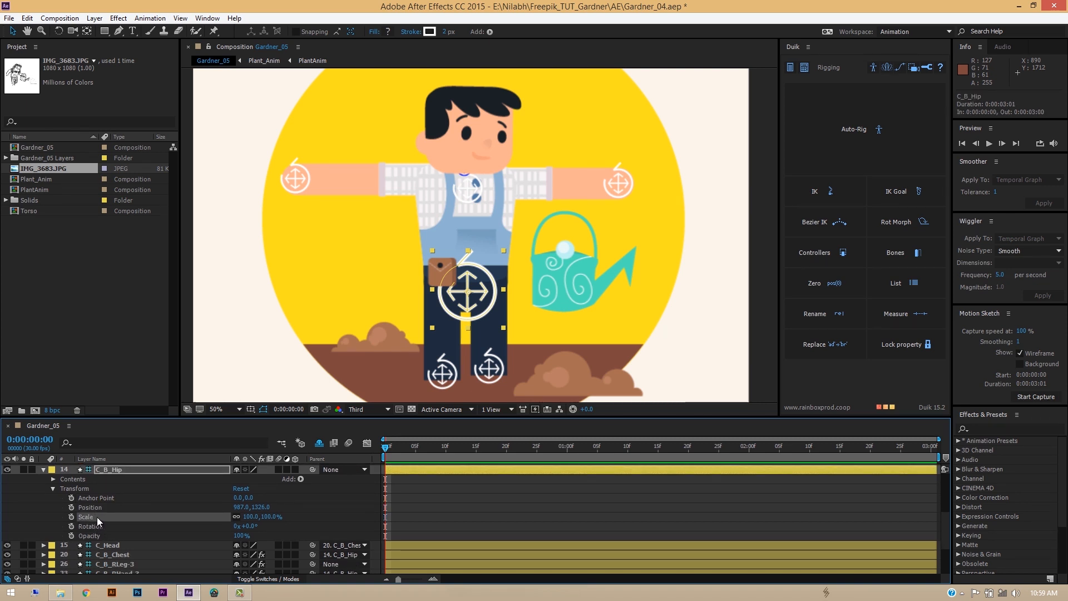
pyautogui.click(98, 506)
pyautogui.click(99, 525)
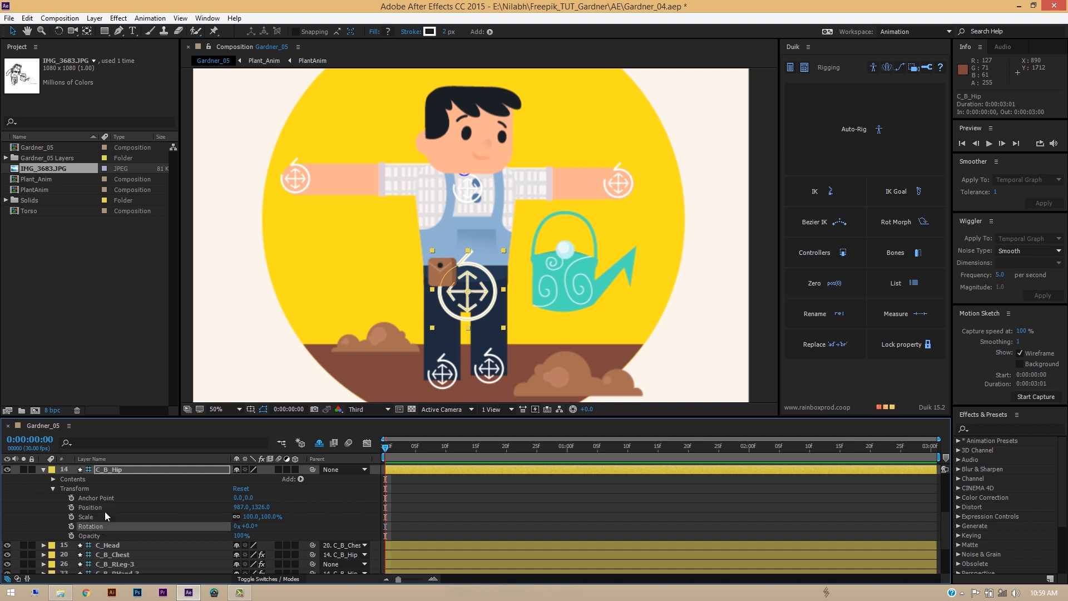
# Try shifting C_B_Hip's position and rotating it to -25° to test the body's response, and undo both changes
pyautogui.click(102, 508)
pyautogui.moveTo(261, 507)
pyautogui.mouseDown()
pyautogui.moveTo(299, 508)
pyautogui.moveTo(248, 515)
pyautogui.mouseUp()
pyautogui.hotkey('ctrl', 'z')
pyautogui.hotkey('ctrl', 'z')
pyautogui.hotkey('ctrl', 'z')
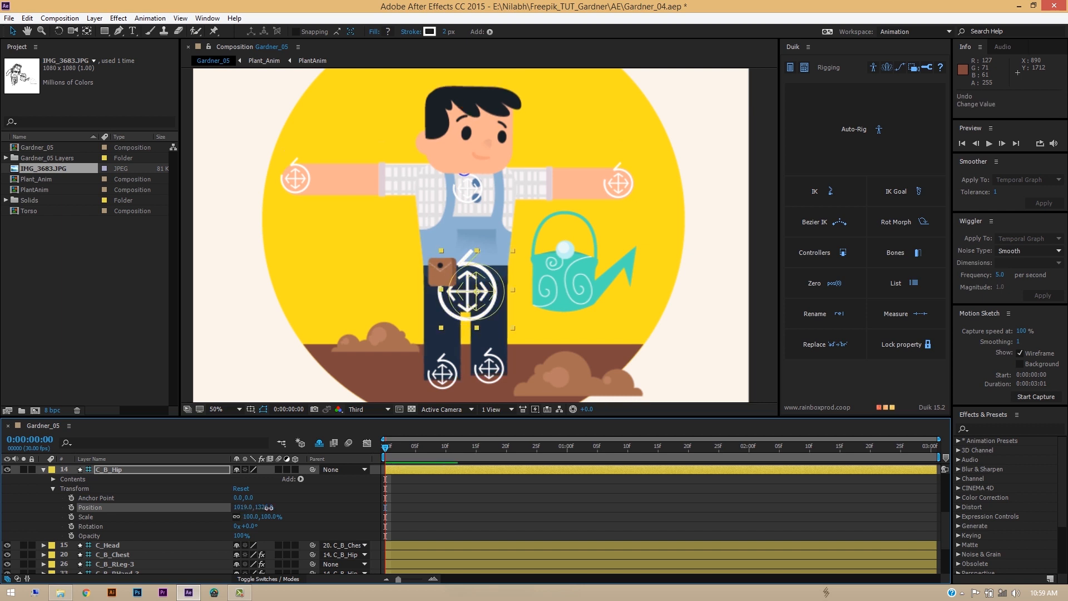
pyautogui.hotkey('ctrl', 'z')
pyautogui.hotkey('ctrl', 'z')
pyautogui.hotkey('ctrl', 'z')
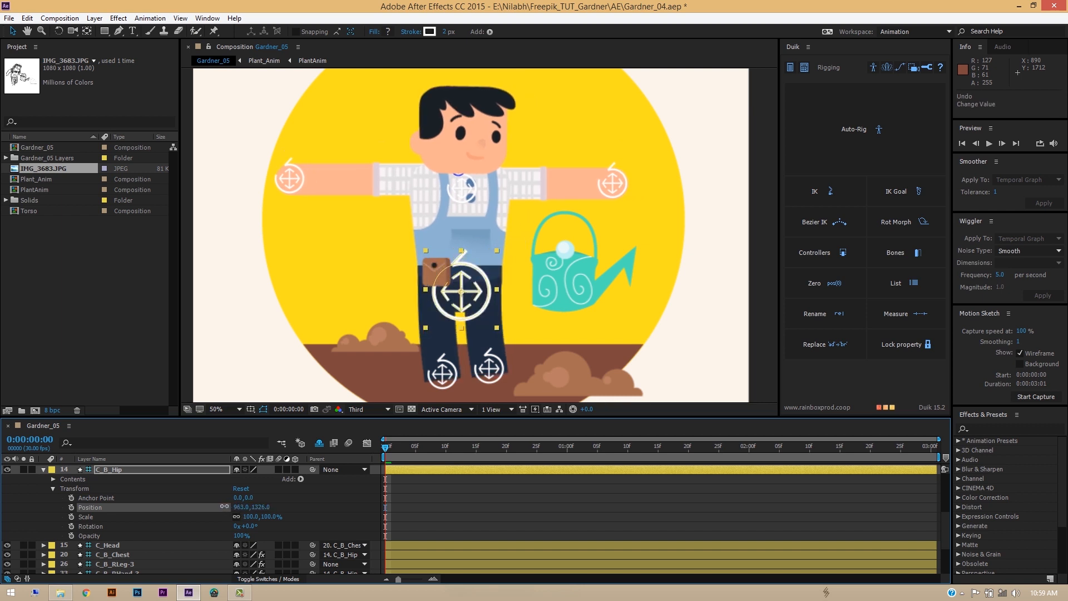
pyautogui.hotkey('ctrl', 'z')
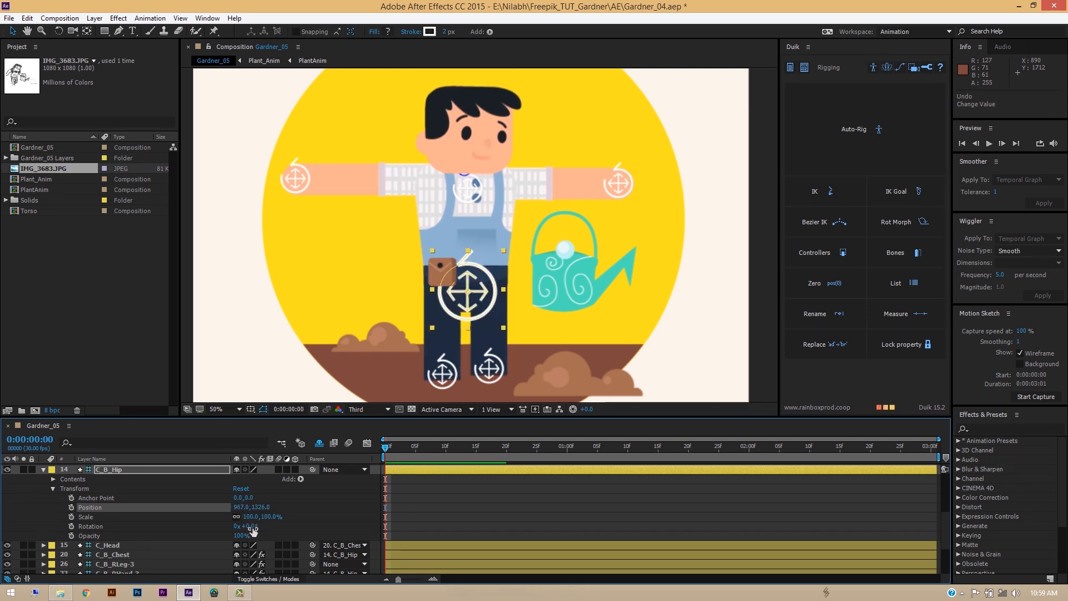
pyautogui.moveTo(245, 526)
pyautogui.mouseDown()
pyautogui.moveTo(261, 526)
pyautogui.moveTo(229, 520)
pyautogui.mouseUp()
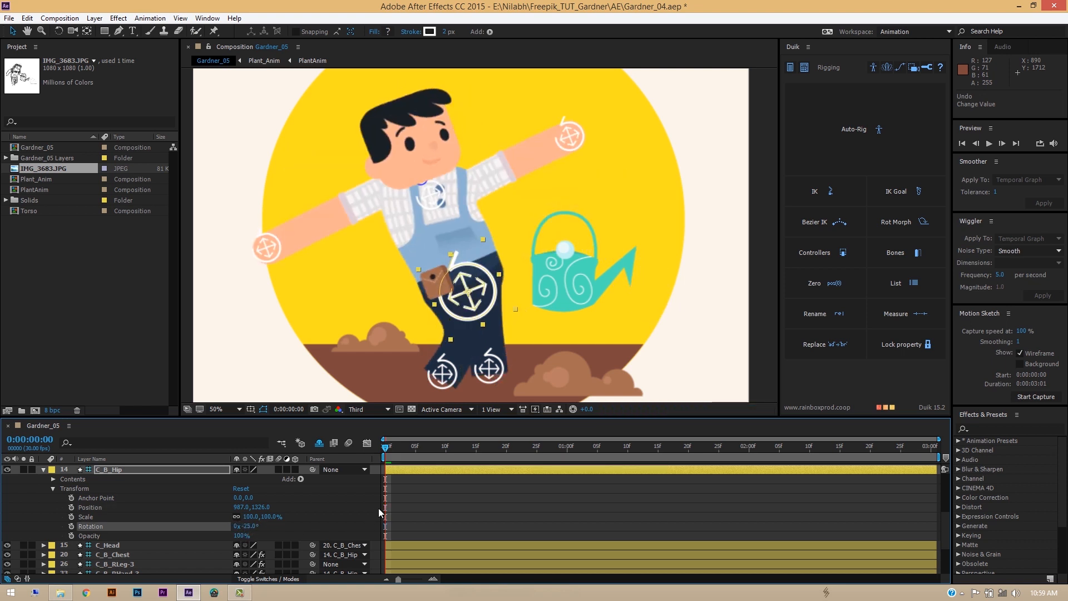
pyautogui.hotkey('ctrl', 'z')
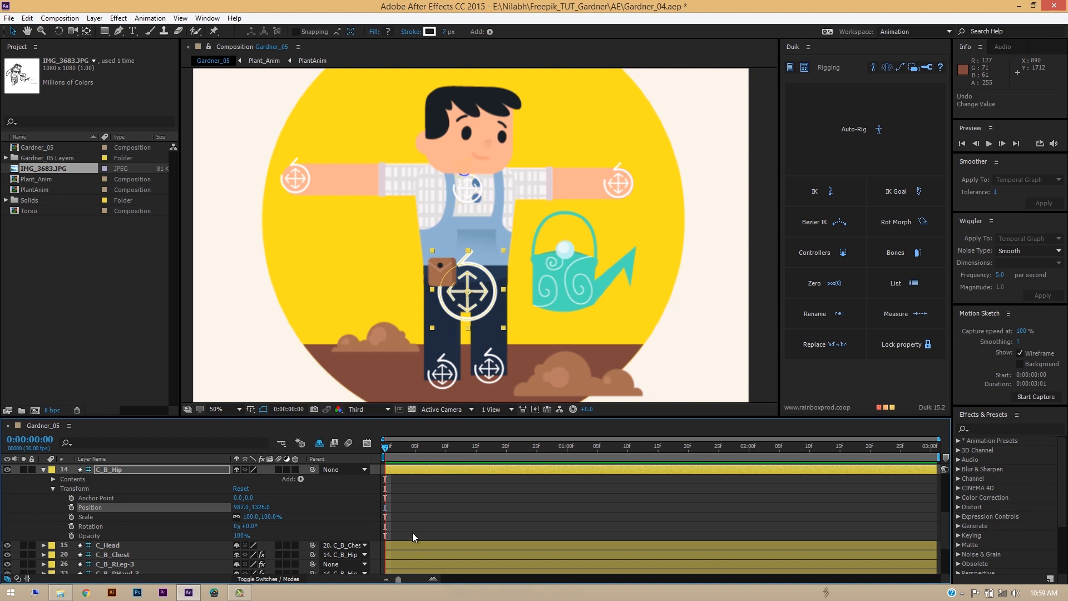
# Add Position and Rotation keyframes to C_B_Hip at 0:00:00:05
pyautogui.moveTo(391, 448); pyautogui.dragTo(417, 453)
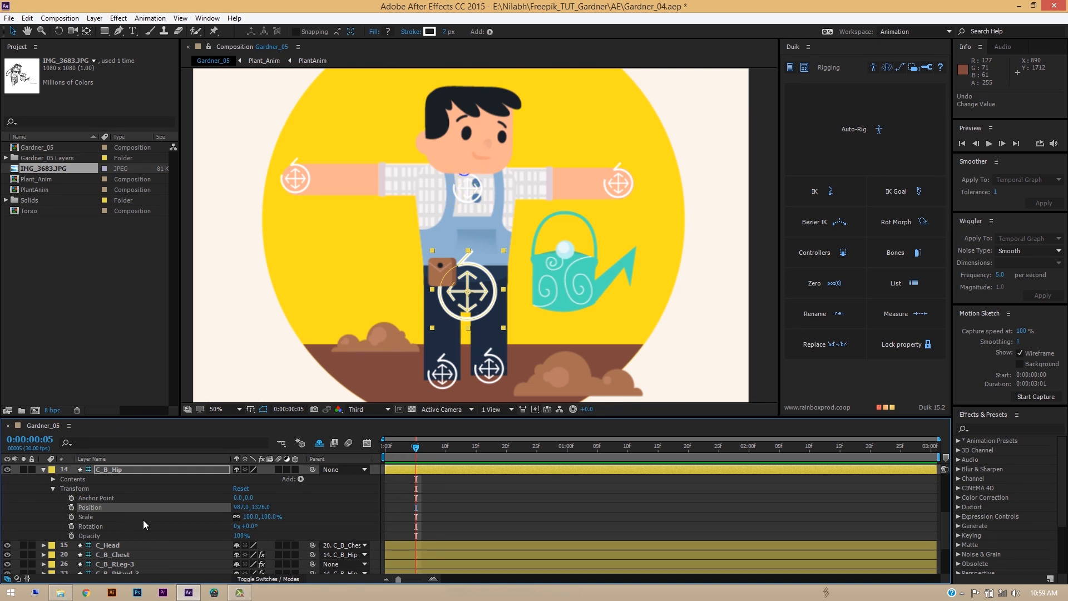
pyautogui.click(71, 507)
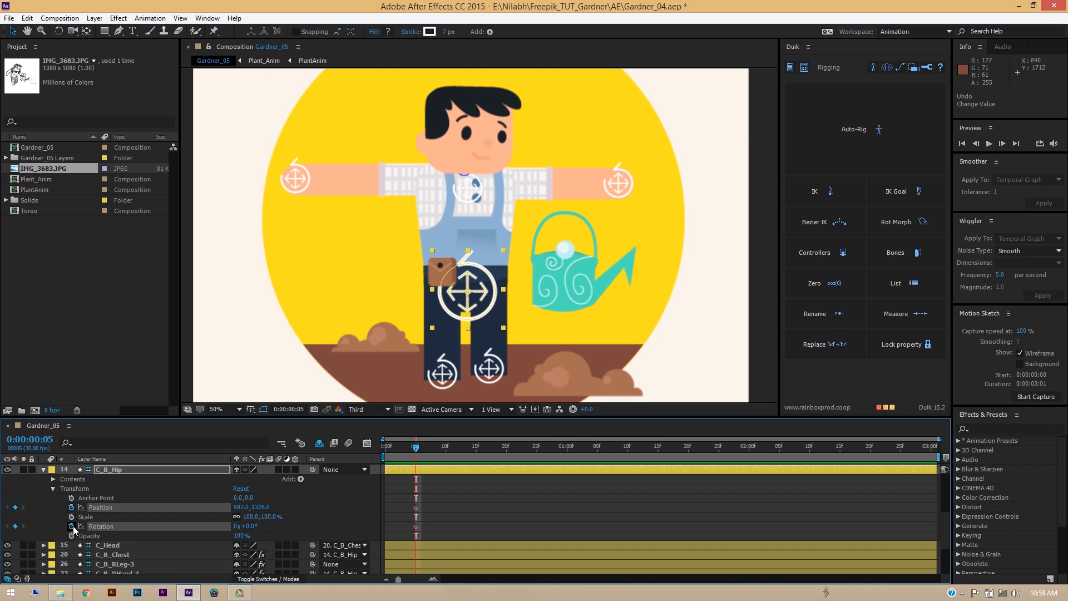
pyautogui.click(71, 526)
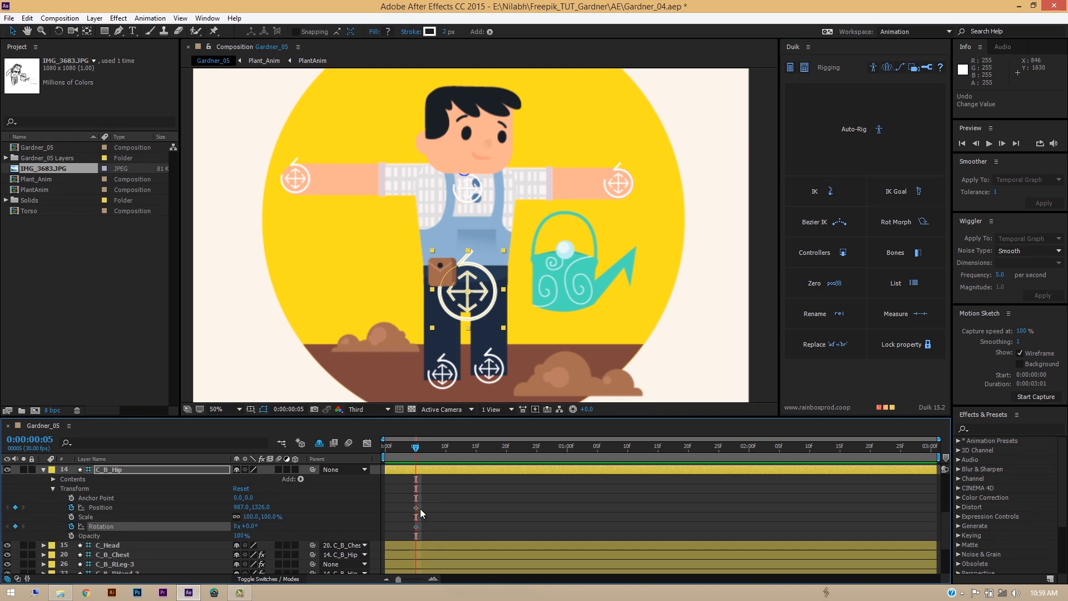
# Check C_B_Hip's Position and Rotation keyframes, and reveal only the layer's keyframed properties
pyautogui.click(450, 515)
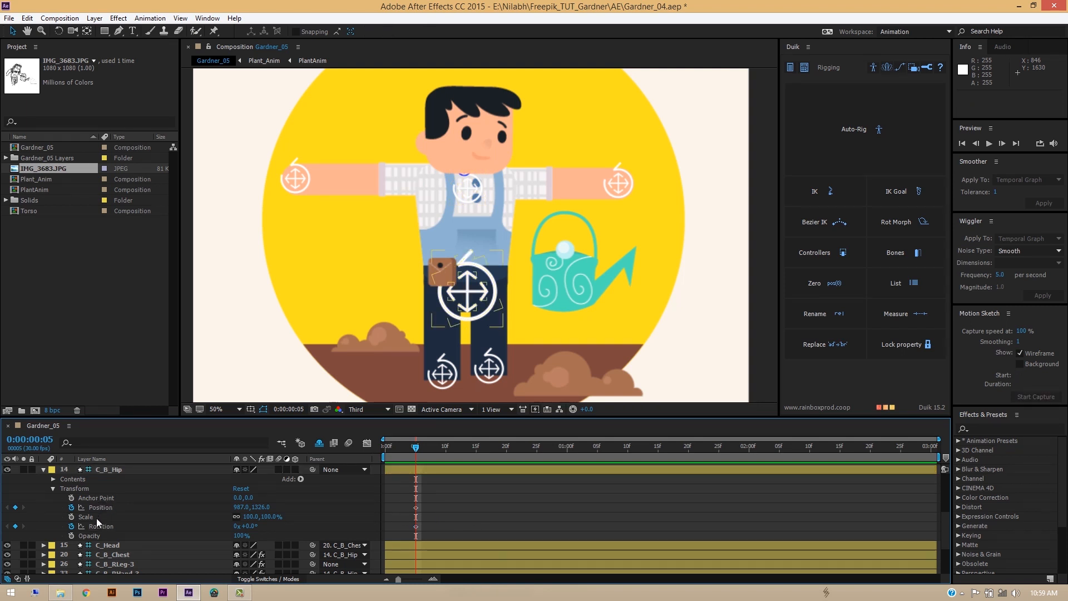
pyautogui.click(114, 507)
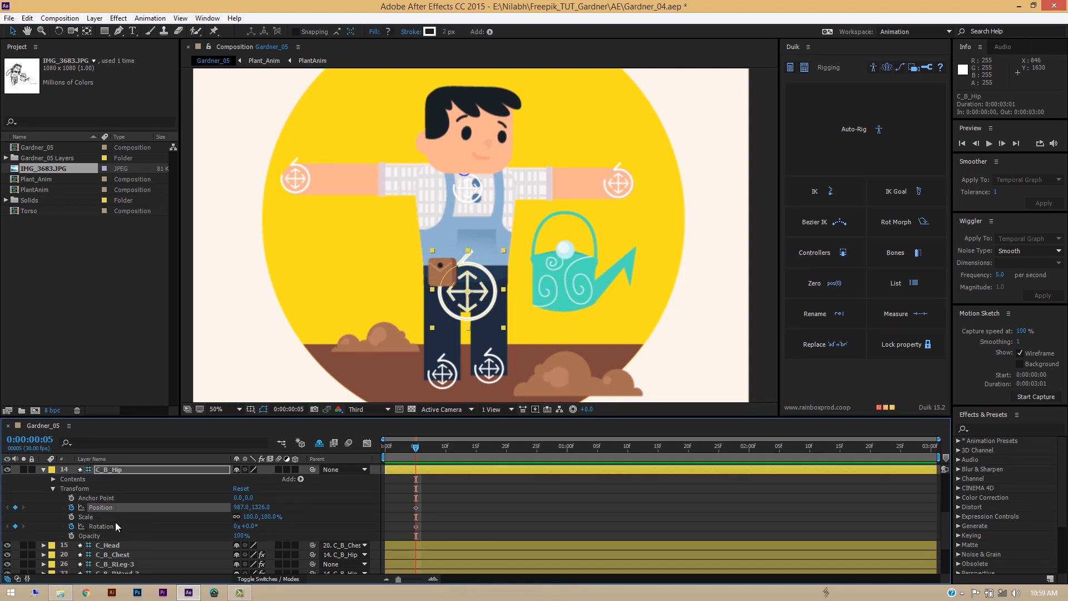
pyautogui.keyDown('shift'); pyautogui.click(116, 526); pyautogui.keyUp('shift')
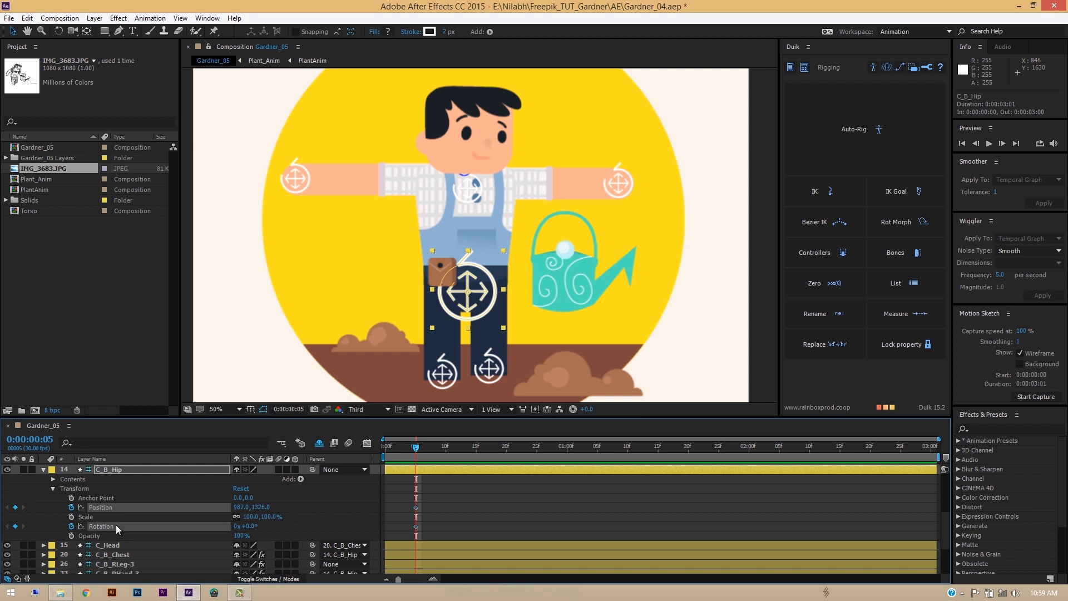
pyautogui.click(210, 518)
pyautogui.click(184, 505)
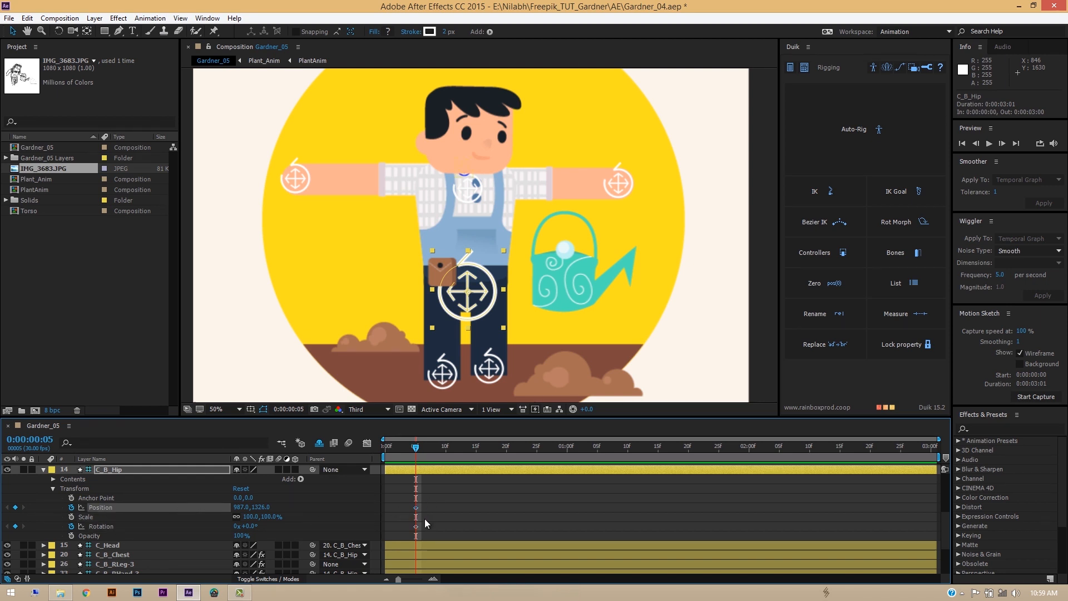
pyautogui.click(431, 468)
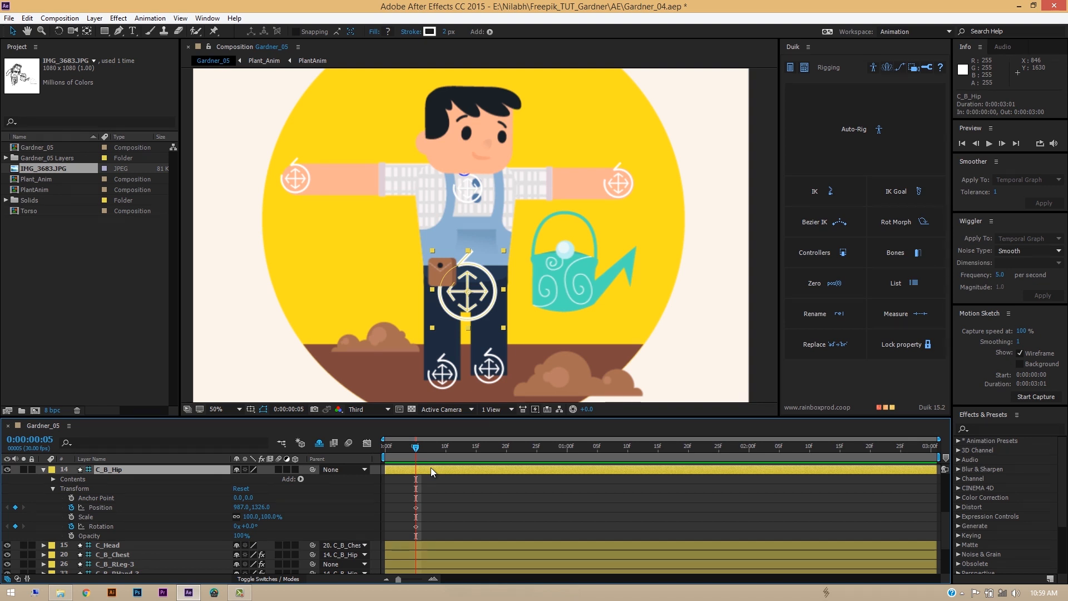
pyautogui.press('u')
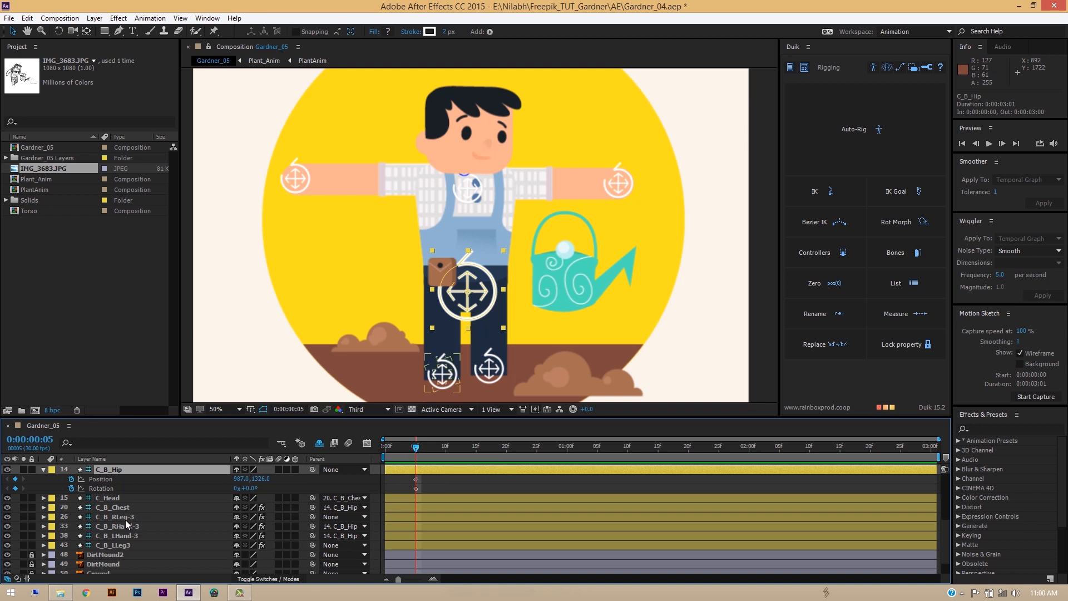
# Show and unlock the IMG_3683.JPG sketch layer, place it directly above C_B_Hip, and shift the sketch slightly right
pyautogui.scroll(1, 32, 512)
pyautogui.scroll(6, 33, 507)
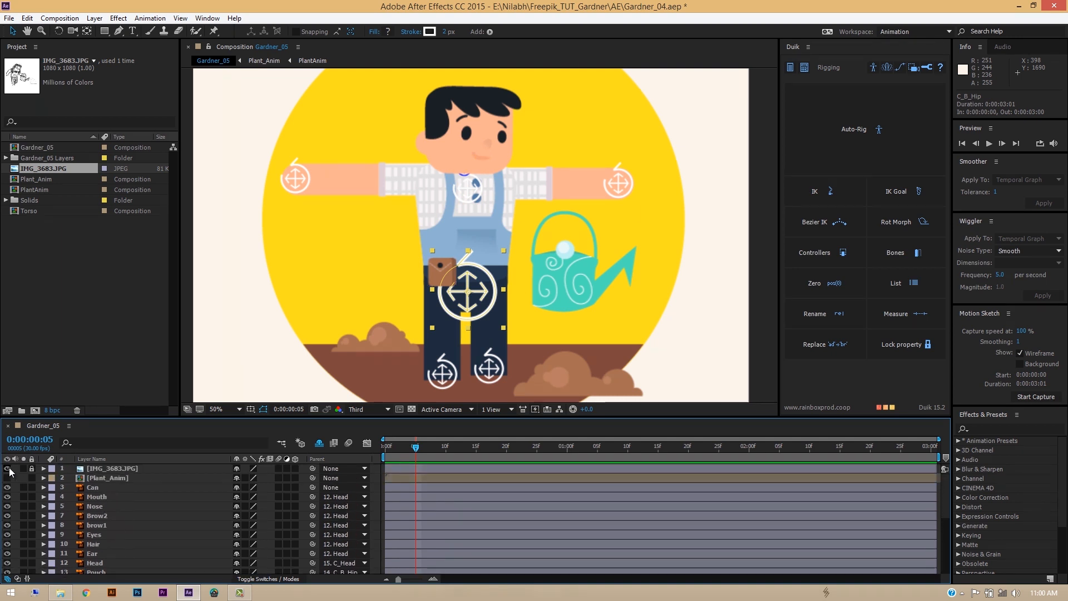
pyautogui.click(8, 469)
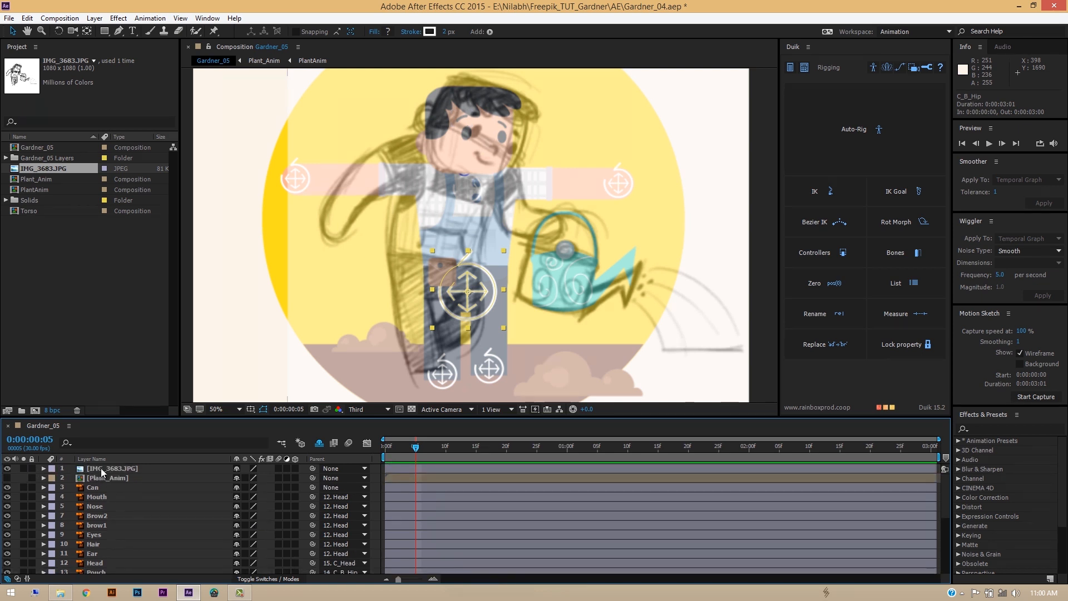
pyautogui.click(143, 469)
pyautogui.moveTo(144, 469)
pyautogui.mouseDown()
pyautogui.moveTo(146, 556)
pyautogui.moveTo(136, 545)
pyautogui.mouseUp()
pyautogui.scroll(-2, 145, 525)
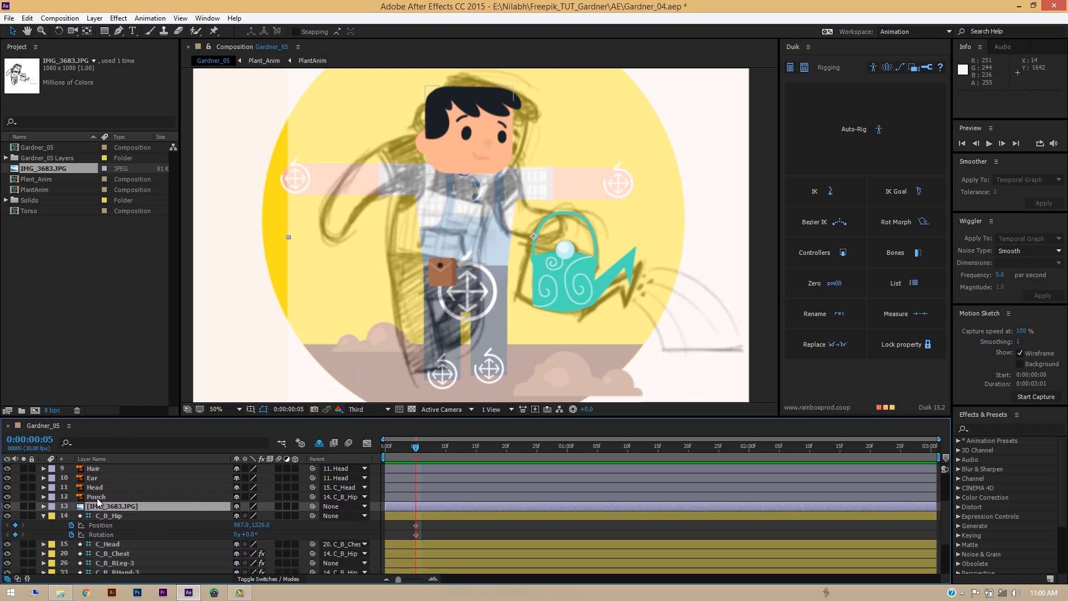
pyautogui.moveTo(345, 302); pyautogui.dragTo(362, 309)
# Pose C_B_Hip against the sketch at Position 959, 1328 and Rotation 3°, and hide the sketch layer
pyautogui.click(7, 506)
pyautogui.click(108, 515)
pyautogui.moveTo(467, 290); pyautogui.dragTo(459, 292)
pyautogui.moveTo(252, 534); pyautogui.dragTo(261, 535)
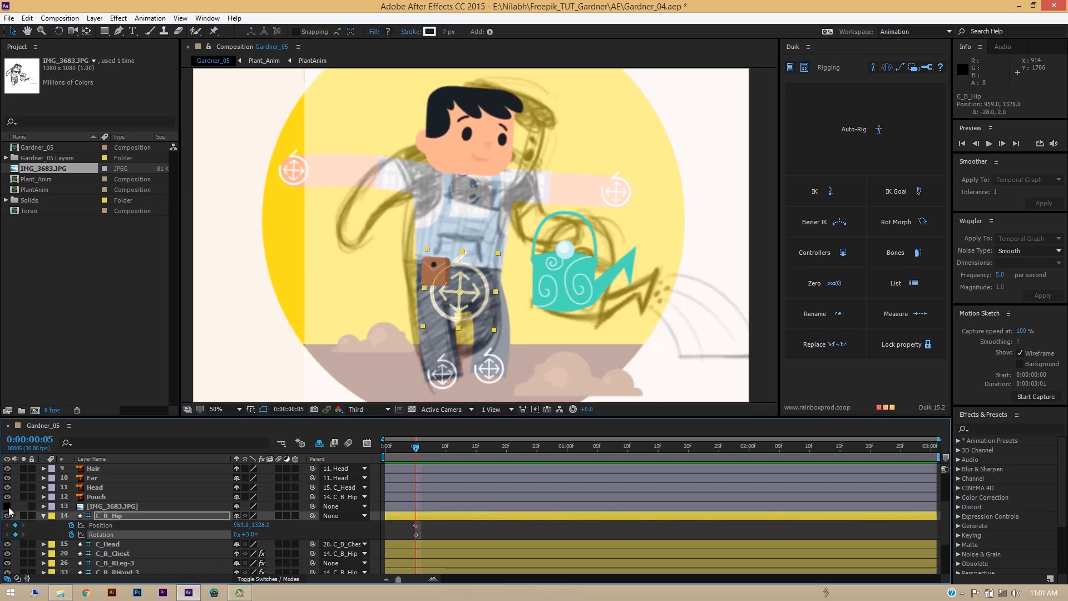
pyautogui.scroll(-1, 520, 528)
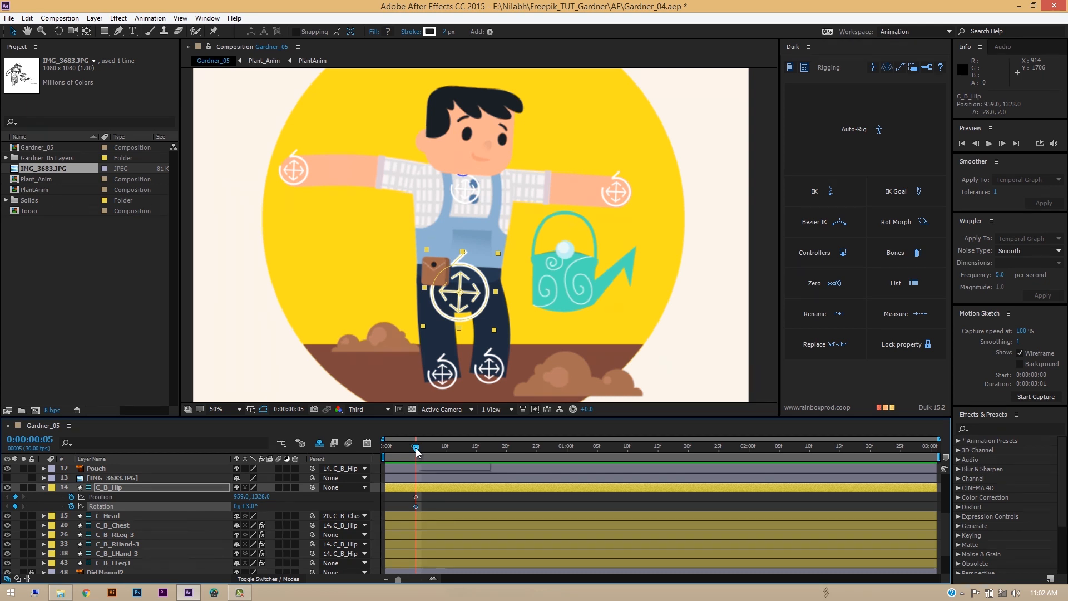
pyautogui.click(388, 410)
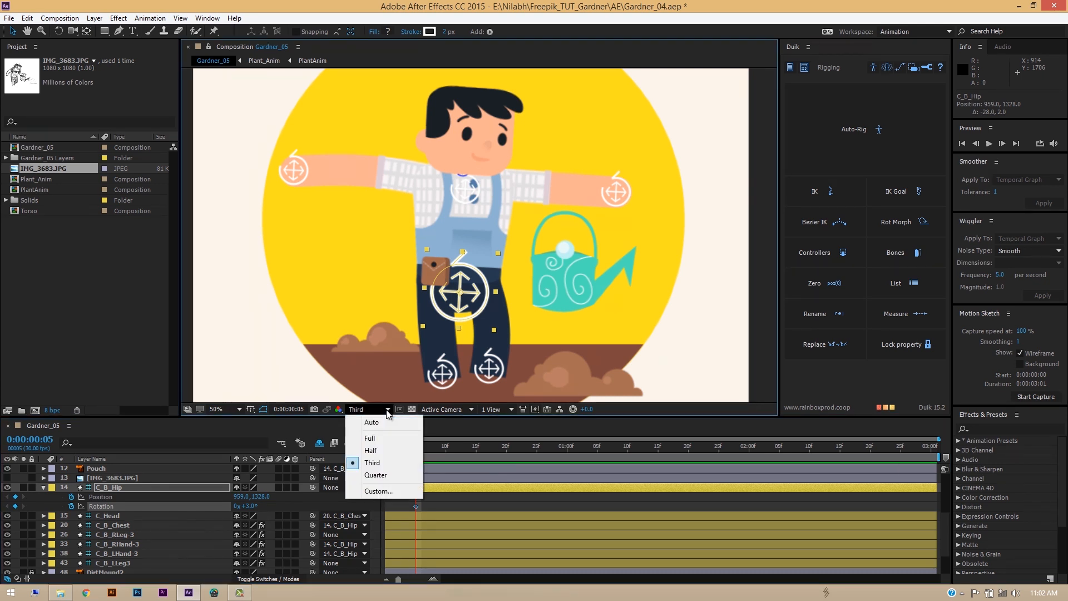
pyautogui.click(381, 463)
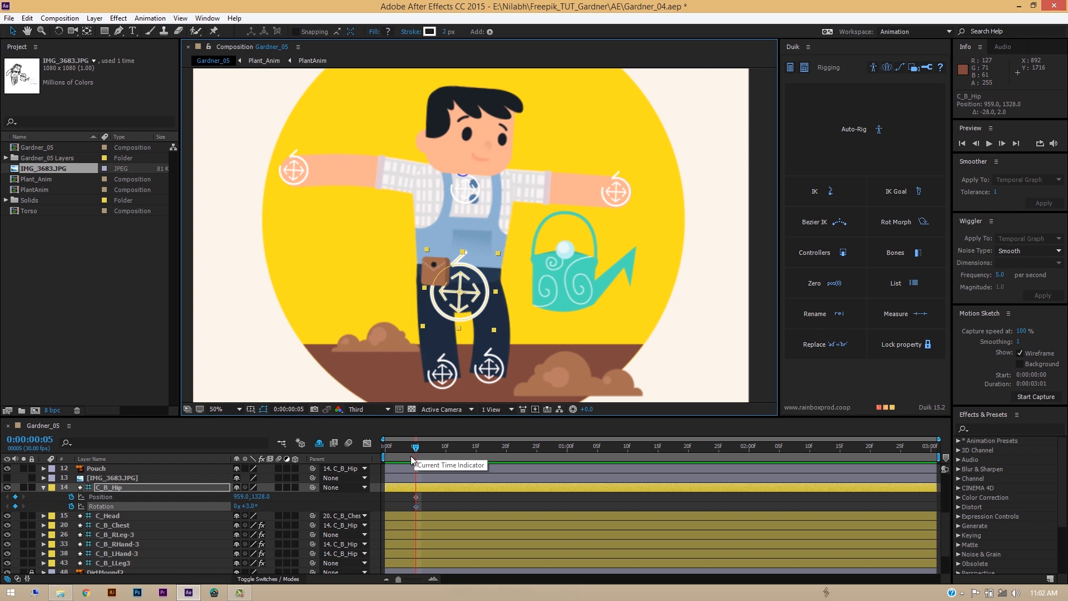
# Keyframe C_B_Chest's Rotation at 15° and add a Position keyframe to it at 0:00:00:05
pyautogui.click(139, 526)
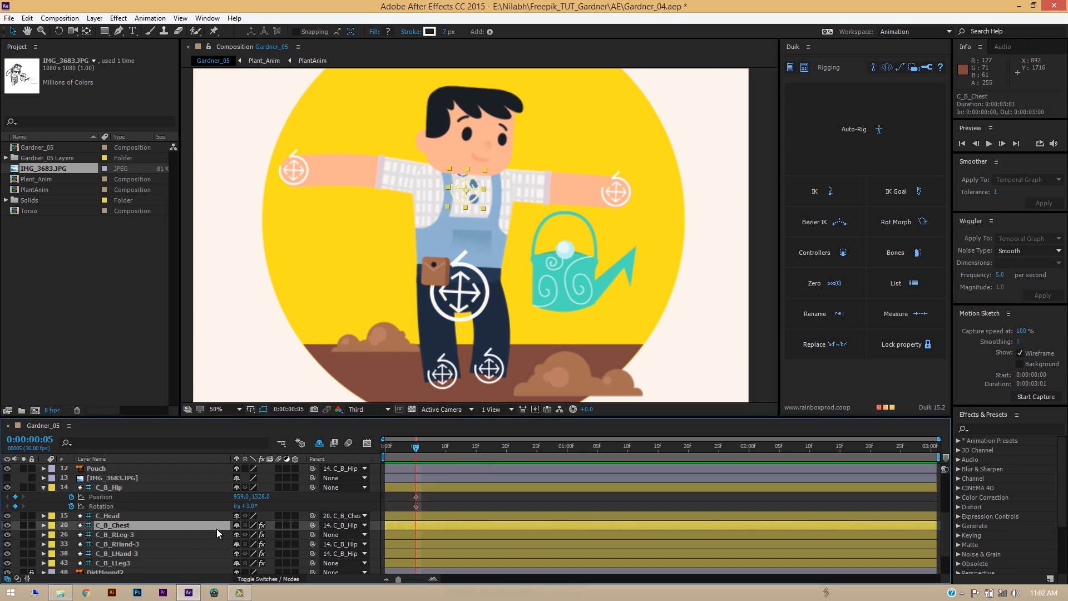
pyautogui.press('r')
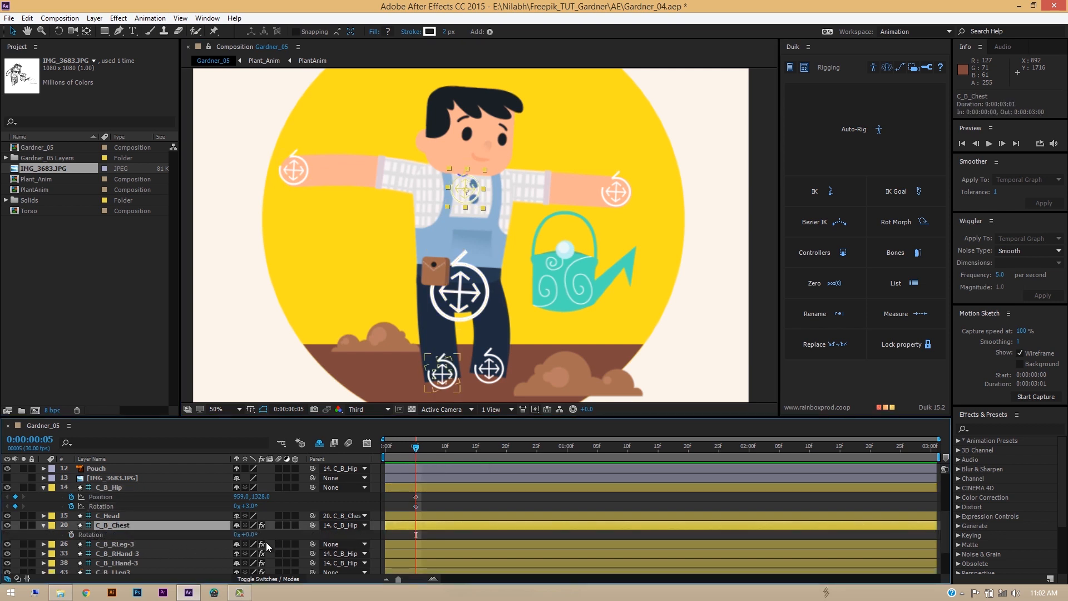
pyautogui.click(71, 534)
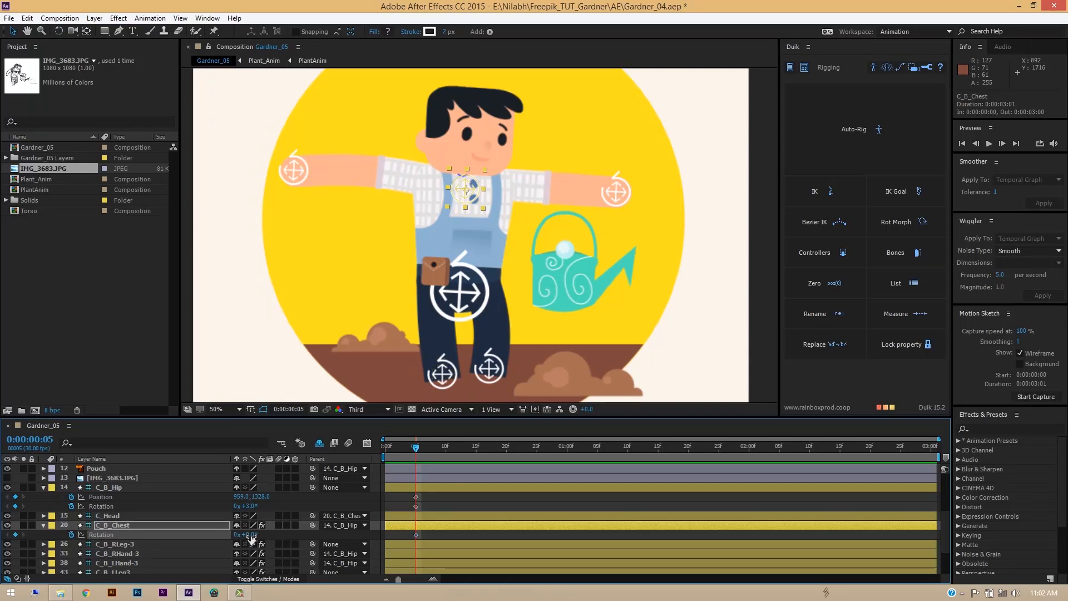
pyautogui.moveTo(248, 534); pyautogui.dragTo(257, 534)
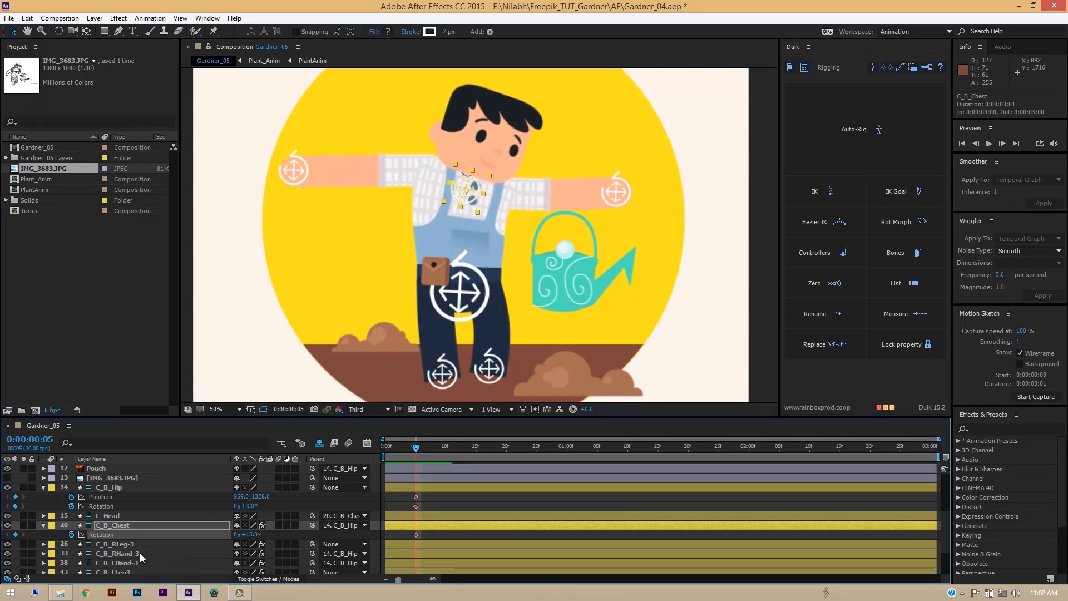
pyautogui.press('p')
pyautogui.click(72, 535)
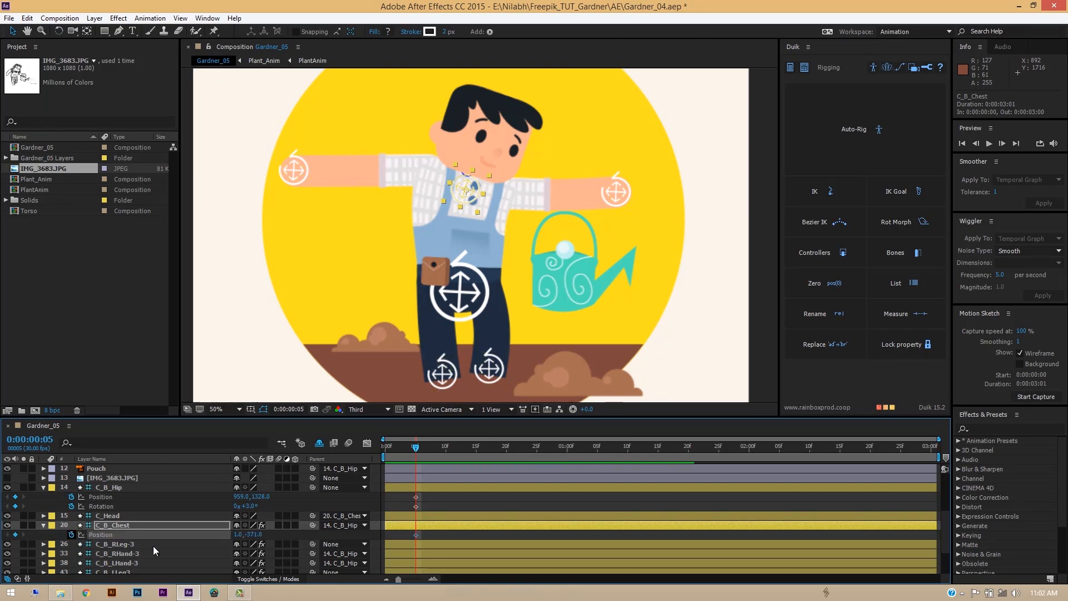
# Display C_B_Chest's Rotation with its Position, move C_B_Chest to Position 31.4, -364.6, and move C_B_Hip to 961, 1332
pyautogui.hotkey('shift', 'r')
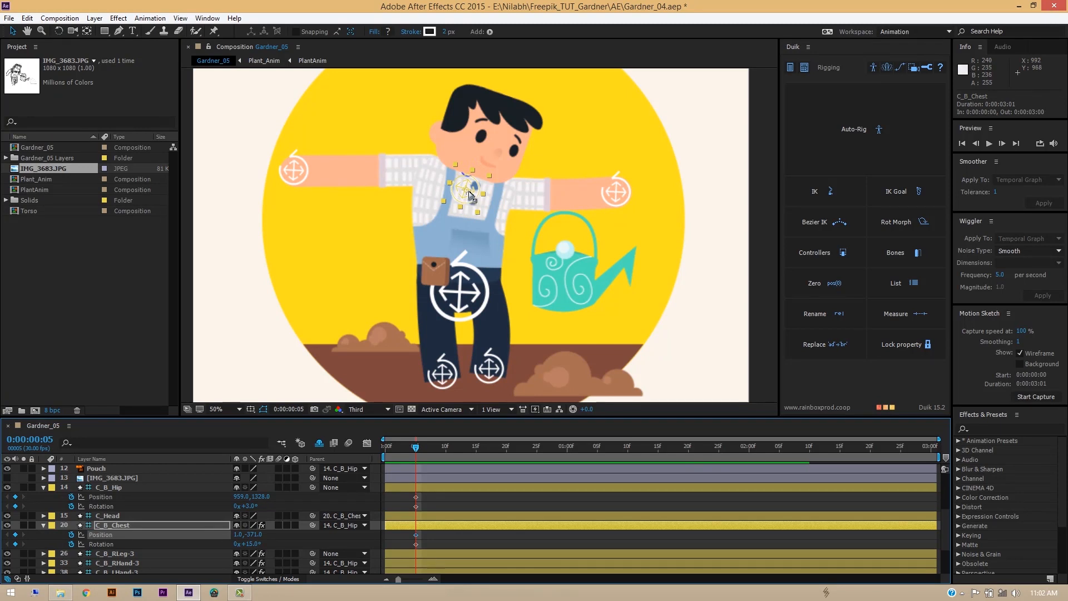
pyautogui.moveTo(474, 194); pyautogui.dragTo(483, 198)
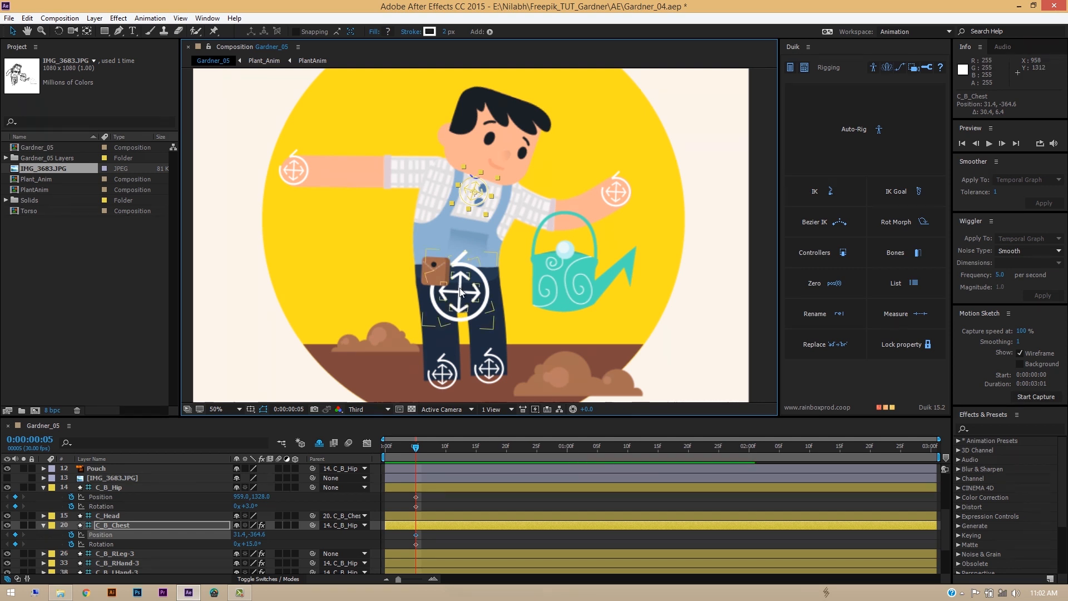
pyautogui.moveTo(460, 290); pyautogui.dragTo(461, 291)
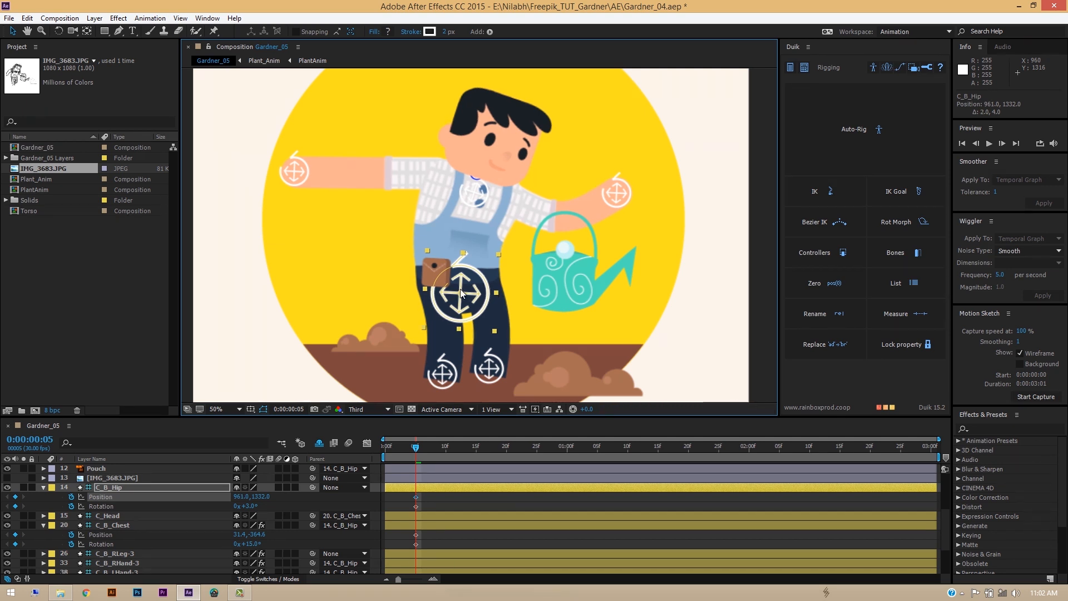
# Set C_B_Chest's Rotation to 24° and briefly compare the pose with the IMG_3683.JPG sketch
pyautogui.click(479, 195)
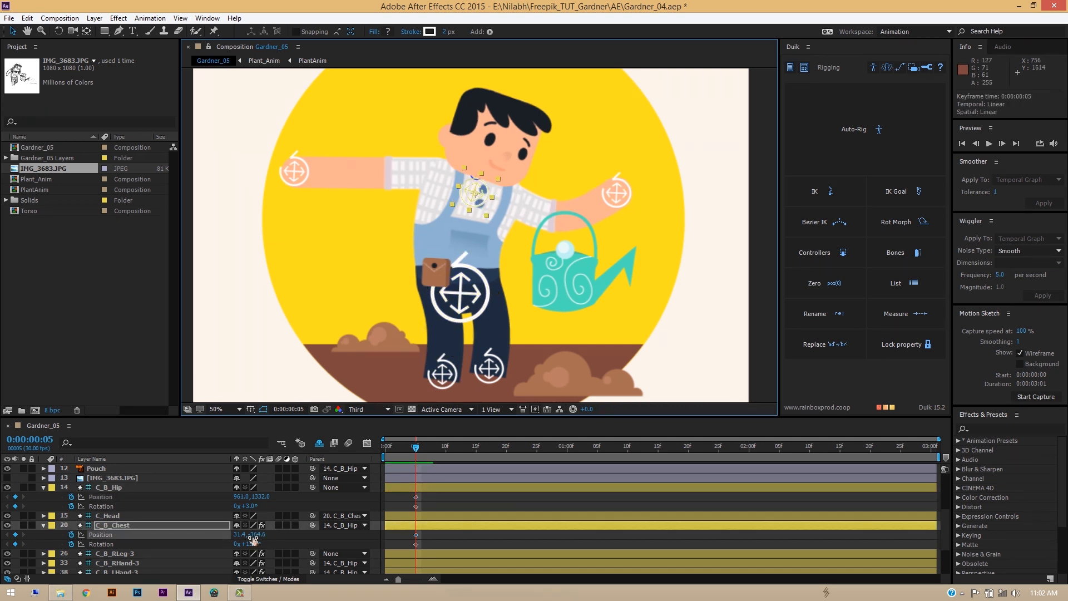
pyautogui.moveTo(254, 544); pyautogui.dragTo(261, 546)
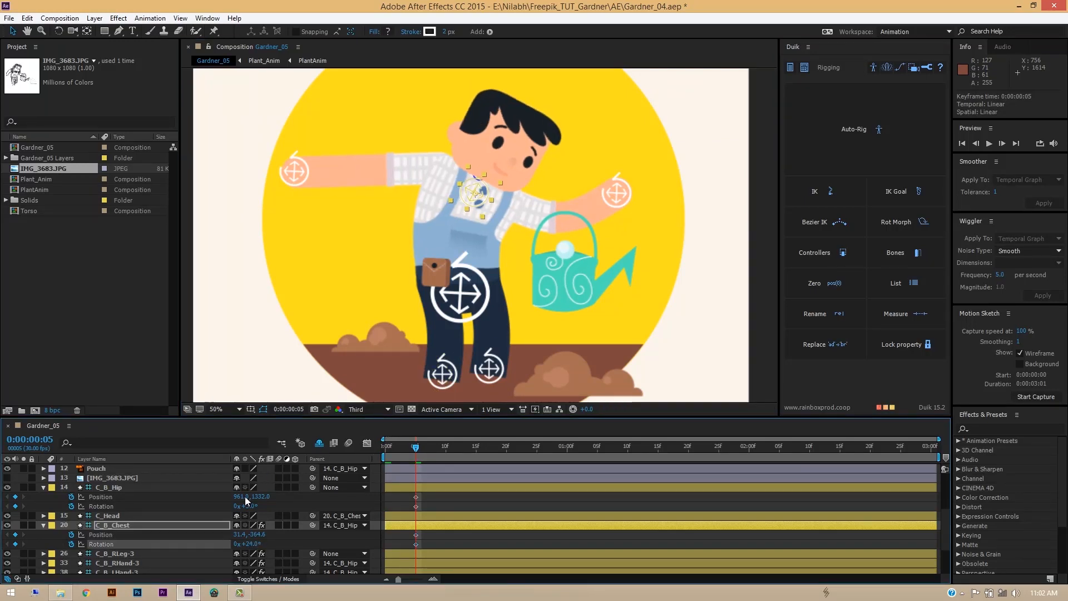
pyautogui.click(8, 478)
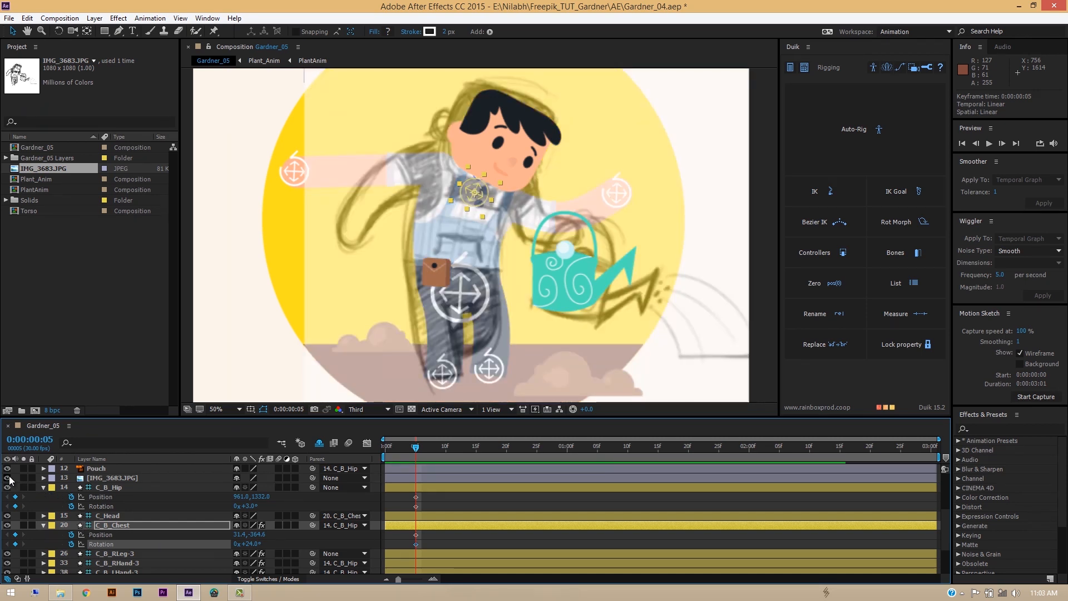
pyautogui.click(8, 478)
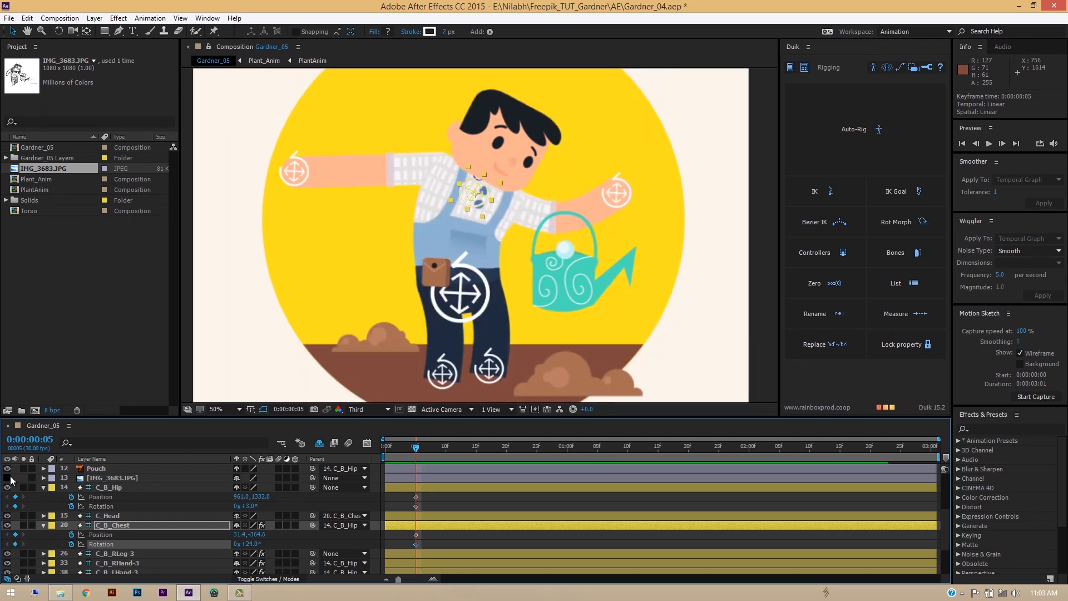
# Lower both hands to match the sketch, with C_B_RHand-3 at Position -450, -200.6 and C_B_LHand-3 at 467.8, -142.7
pyautogui.click(293, 174)
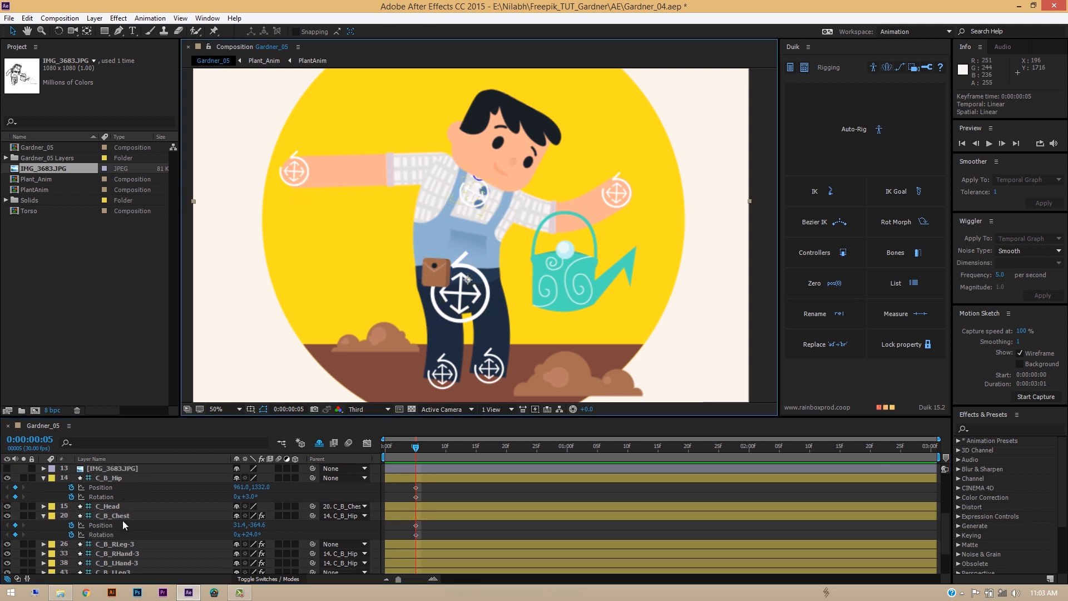
pyautogui.moveTo(298, 178); pyautogui.dragTo(342, 237)
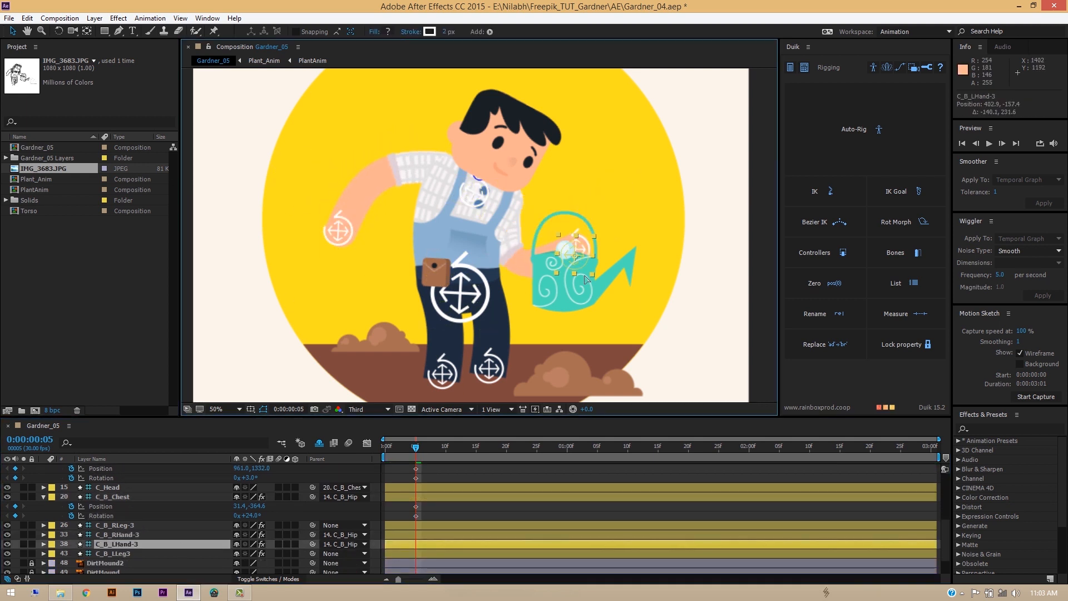
pyautogui.click(588, 275)
pyautogui.scroll(1, 25, 500)
pyautogui.click(7, 478)
pyautogui.click(7, 478)
pyautogui.moveTo(588, 274); pyautogui.dragTo(596, 260)
pyautogui.moveTo(475, 193); pyautogui.dragTo(478, 191)
pyautogui.hotkey('ctrl', 'z')
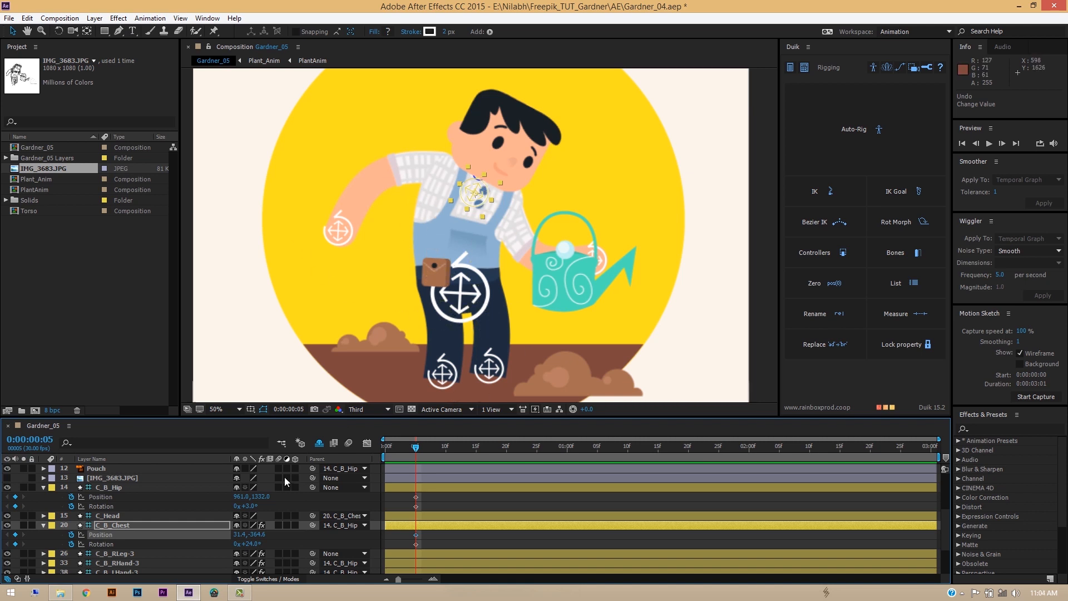
# Collapse the keyframed properties of the C_B_Hip and C_B_Chest layers
pyautogui.click(109, 489)
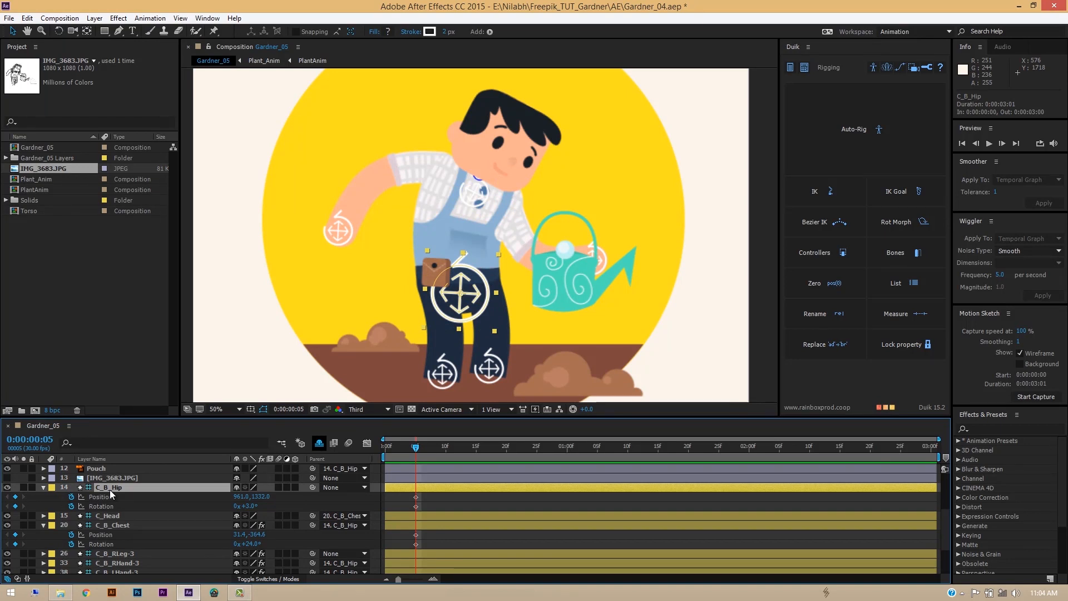
pyautogui.press('u')
pyautogui.click(114, 506)
pyautogui.press('u')
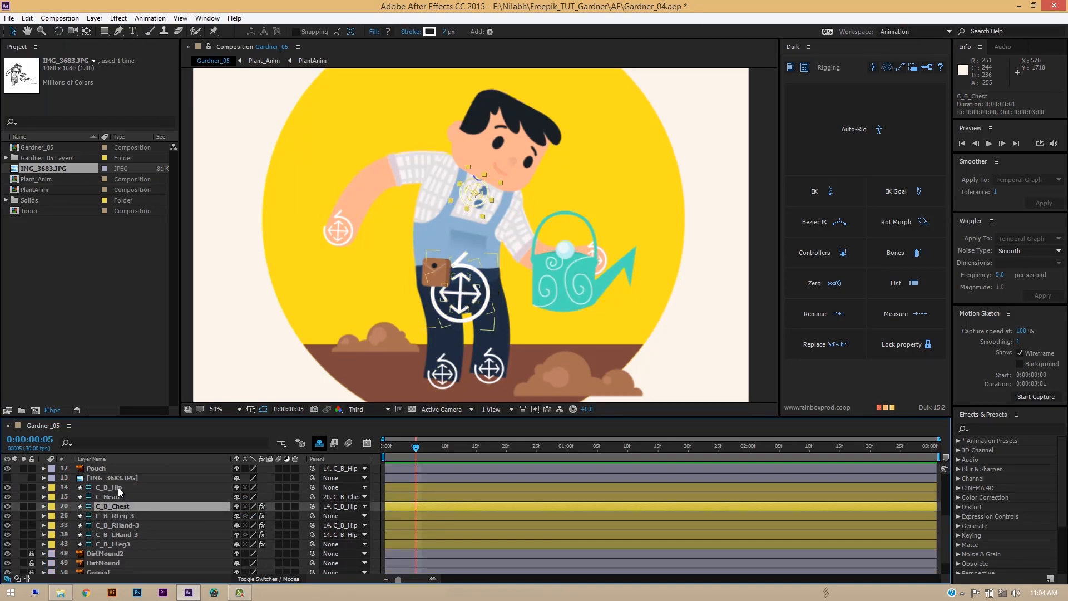
# Select the hip, chest, leg and hand controllers together and make sure all six have Position keyframes at 0:00:00:05
pyautogui.click(118, 487)
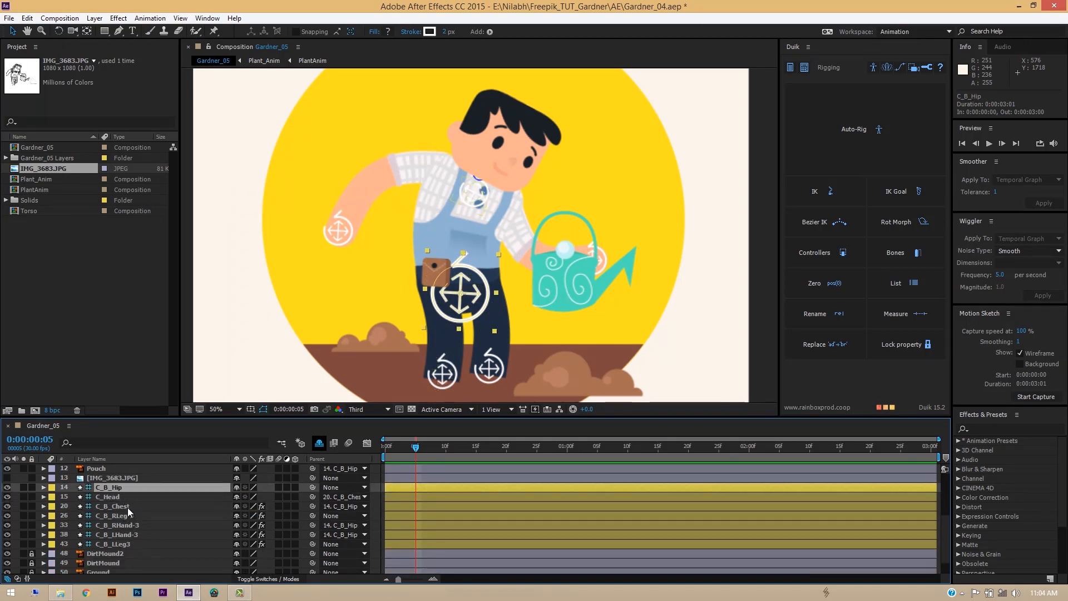
pyautogui.keyDown('ctrl'); pyautogui.click(129, 506); pyautogui.keyUp('ctrl')
pyautogui.keyDown('ctrl'); pyautogui.click(142, 516); pyautogui.keyUp('ctrl')
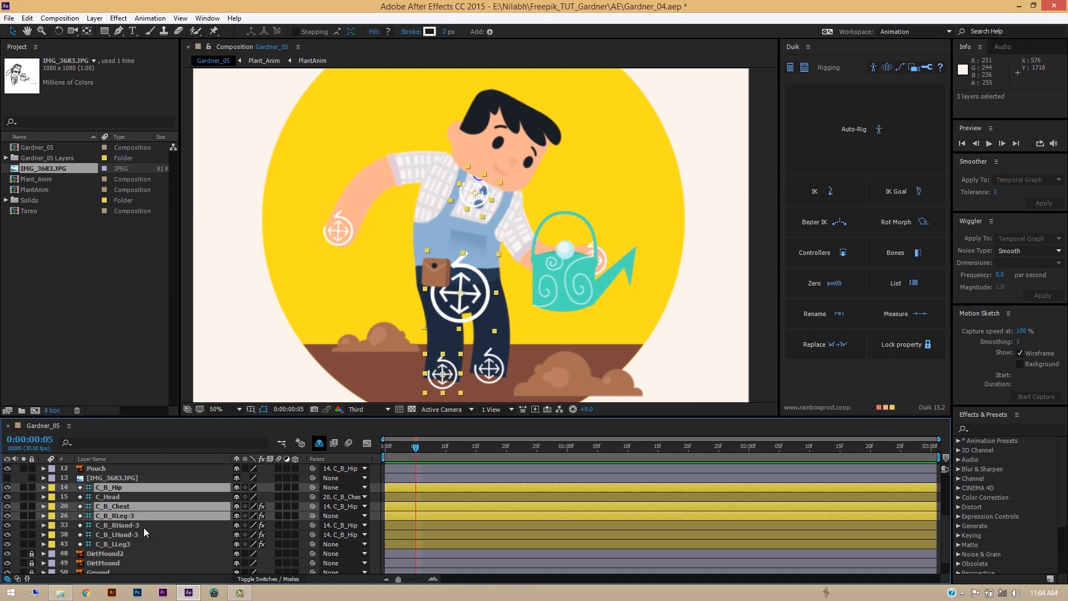
pyautogui.keyDown('ctrl'); pyautogui.click(134, 525); pyautogui.keyUp('ctrl')
pyautogui.keyDown('ctrl'); pyautogui.click(131, 533); pyautogui.keyUp('ctrl')
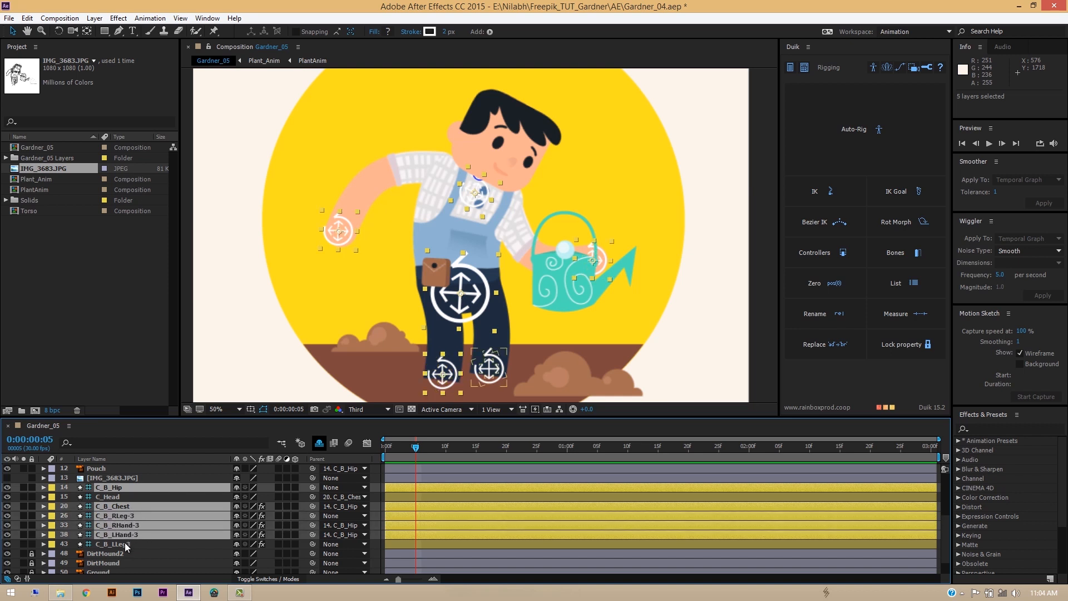
pyautogui.keyDown('ctrl'); pyautogui.click(125, 543); pyautogui.keyUp('ctrl')
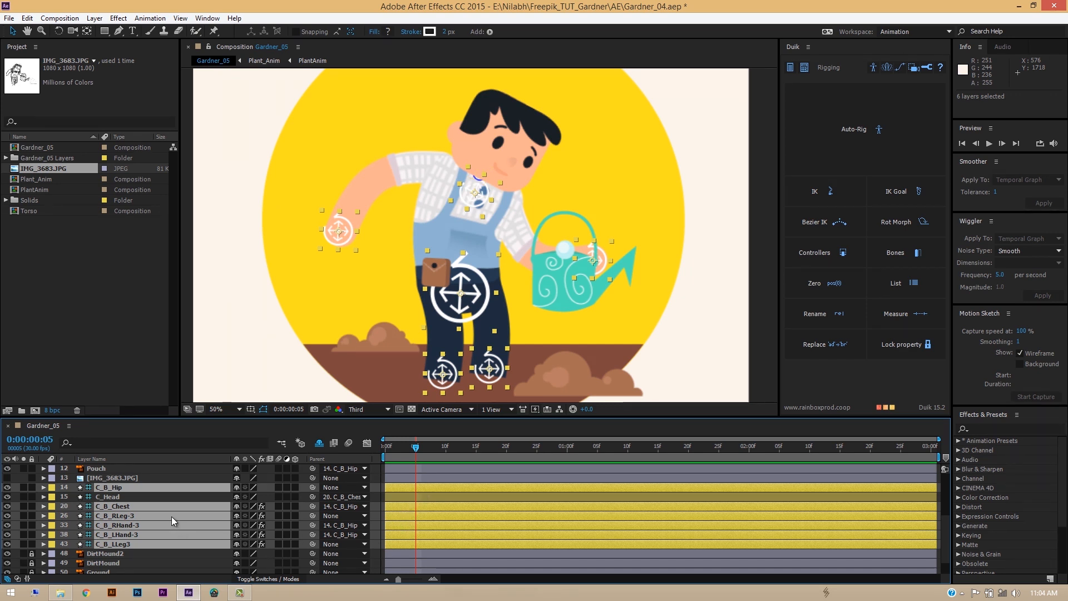
pyautogui.press('p')
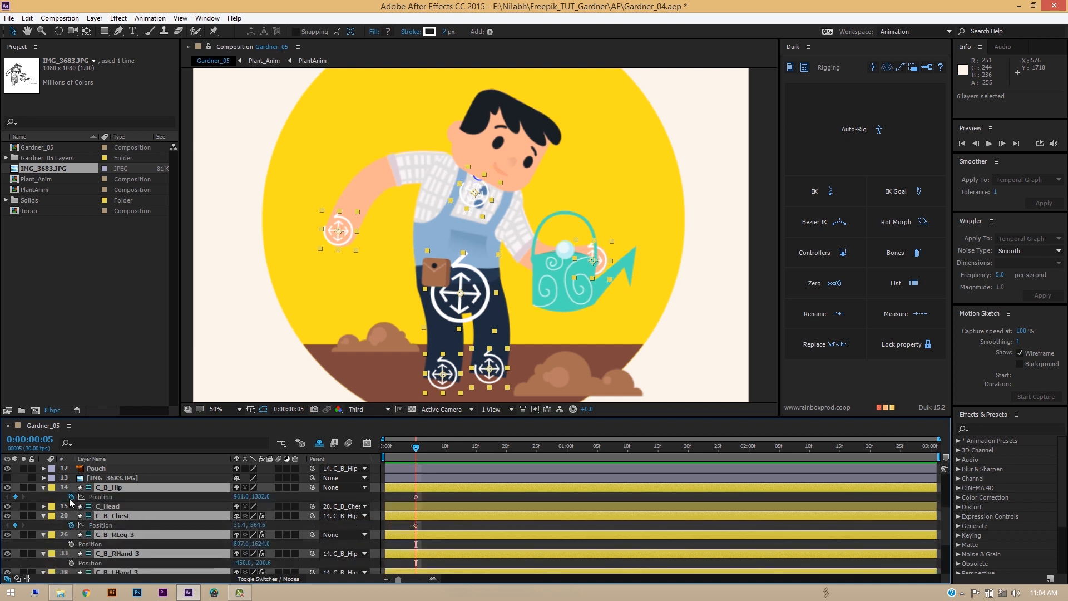
pyautogui.scroll(-3, 217, 519)
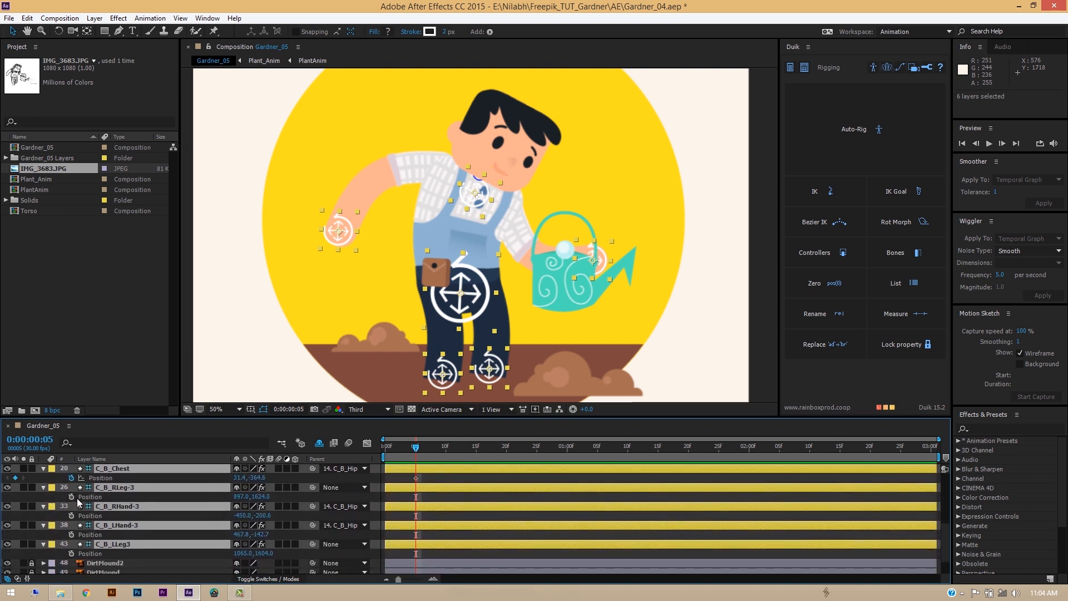
pyautogui.click(71, 496)
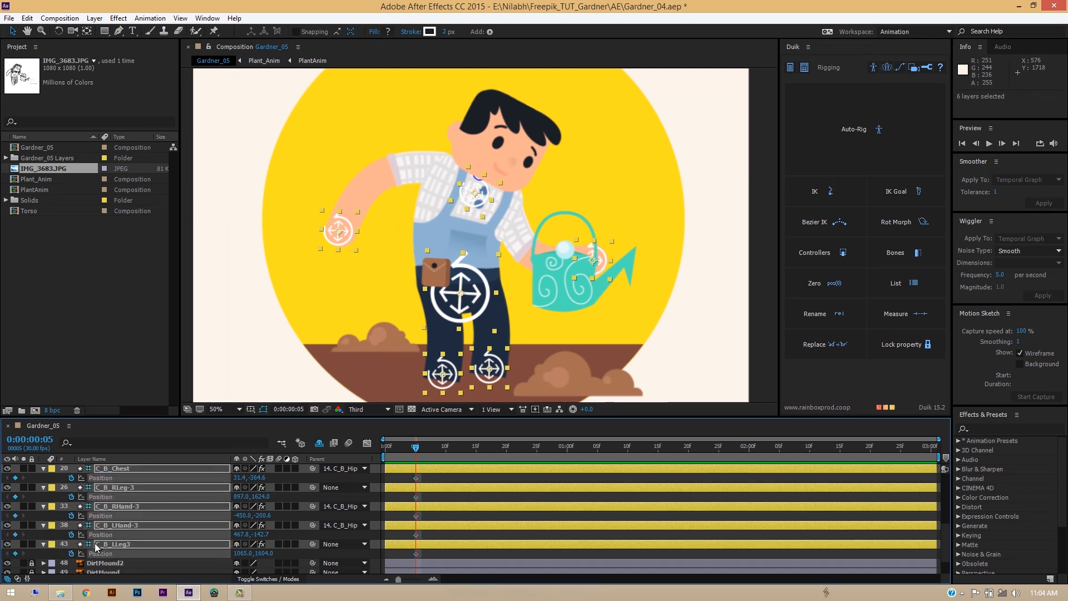
pyautogui.scroll(3, 417, 544)
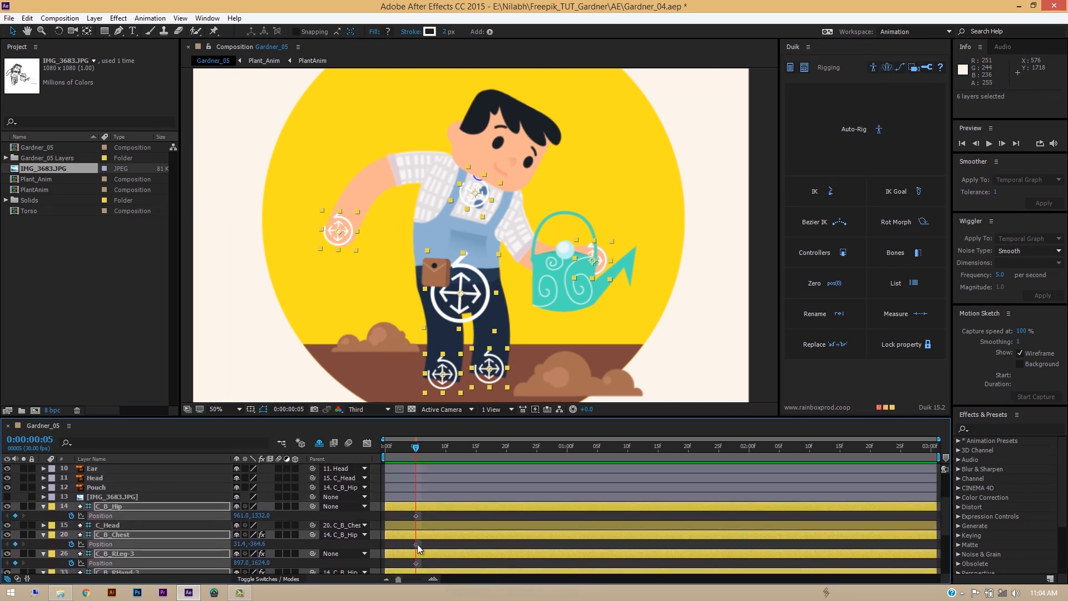
pyautogui.scroll(-3, 417, 544)
pyautogui.scroll(-1, 162, 502)
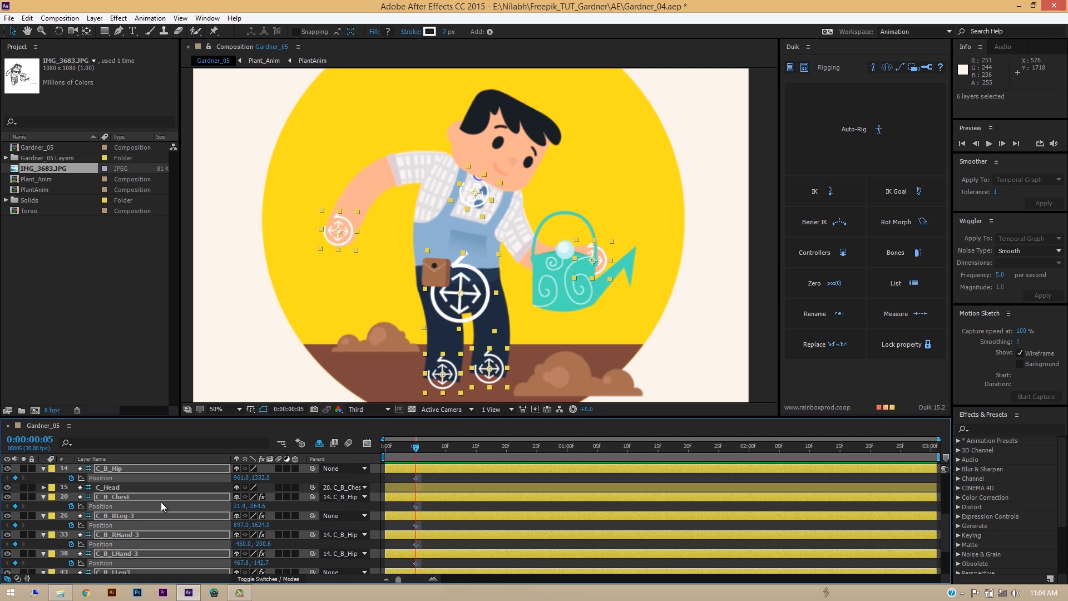
# Add Rotation keyframes to the leg and hand controllers at 0:00:00:05, display Position alongside Rotation, and enlarge the timeline area
pyautogui.press('r')
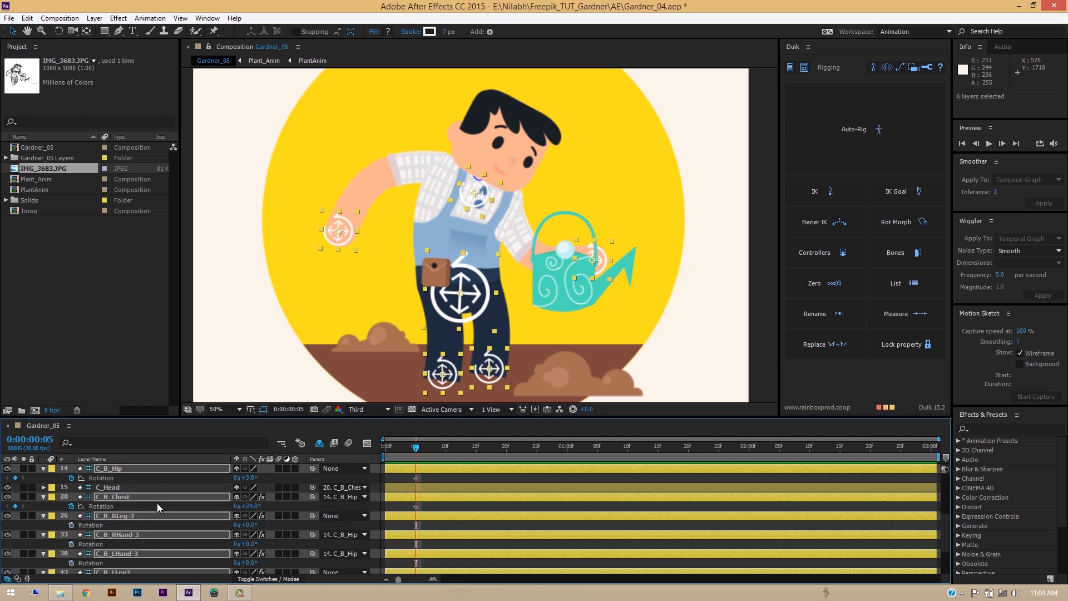
pyautogui.click(71, 525)
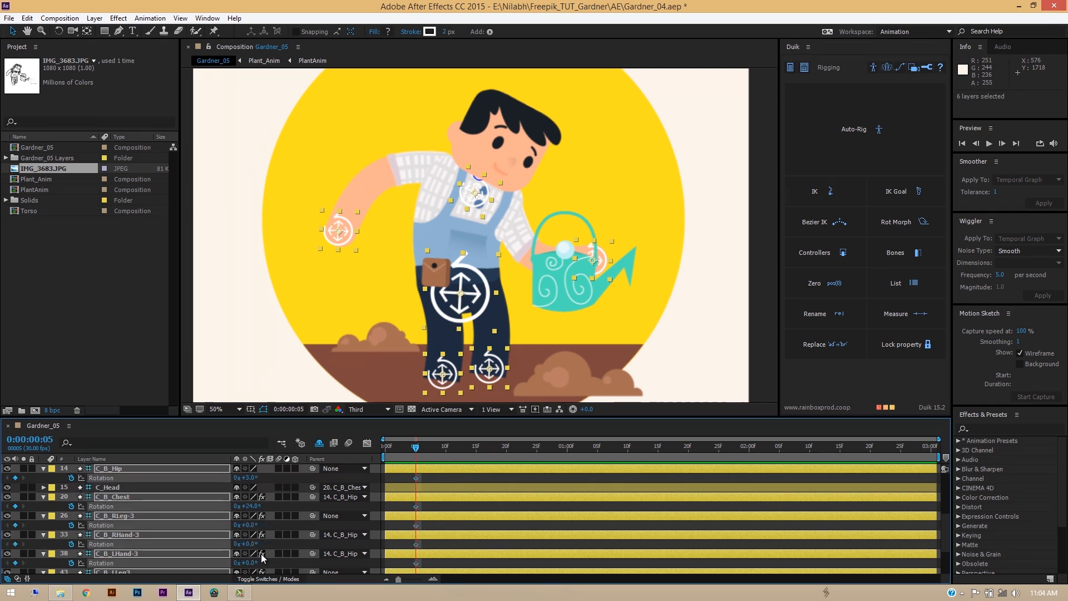
pyautogui.hotkey('shift', 'p')
pyautogui.scroll(-2, 440, 519)
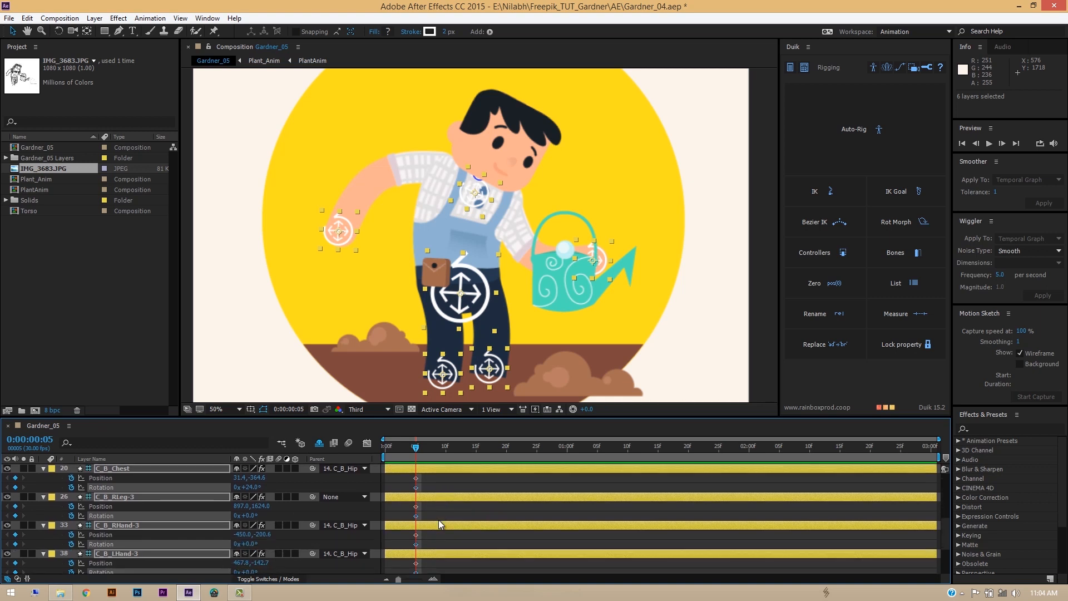
pyautogui.scroll(-1, 439, 520)
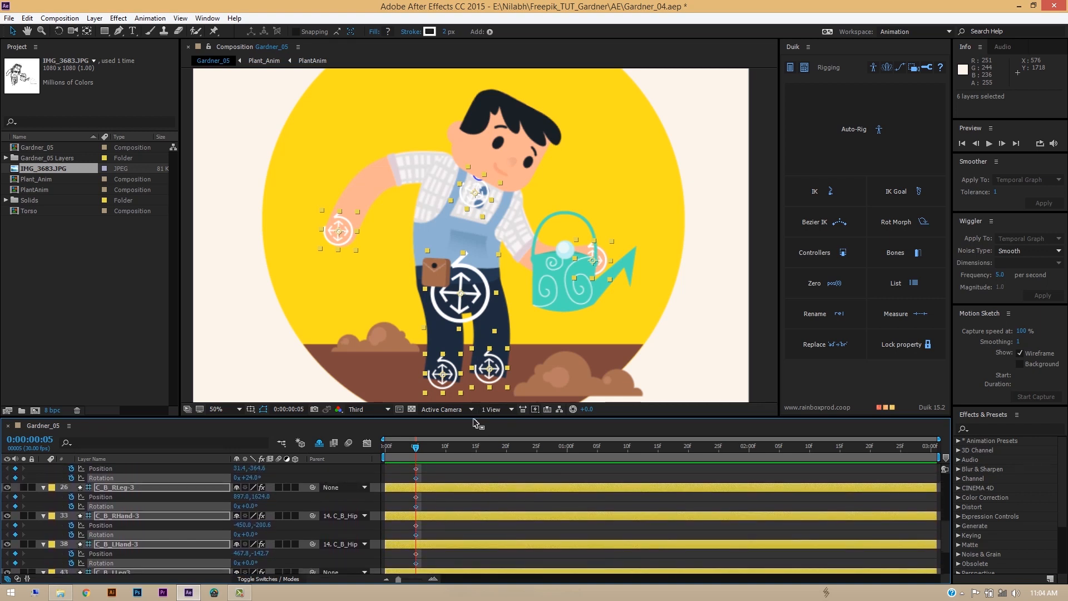
pyautogui.moveTo(474, 421); pyautogui.dragTo(483, 378)
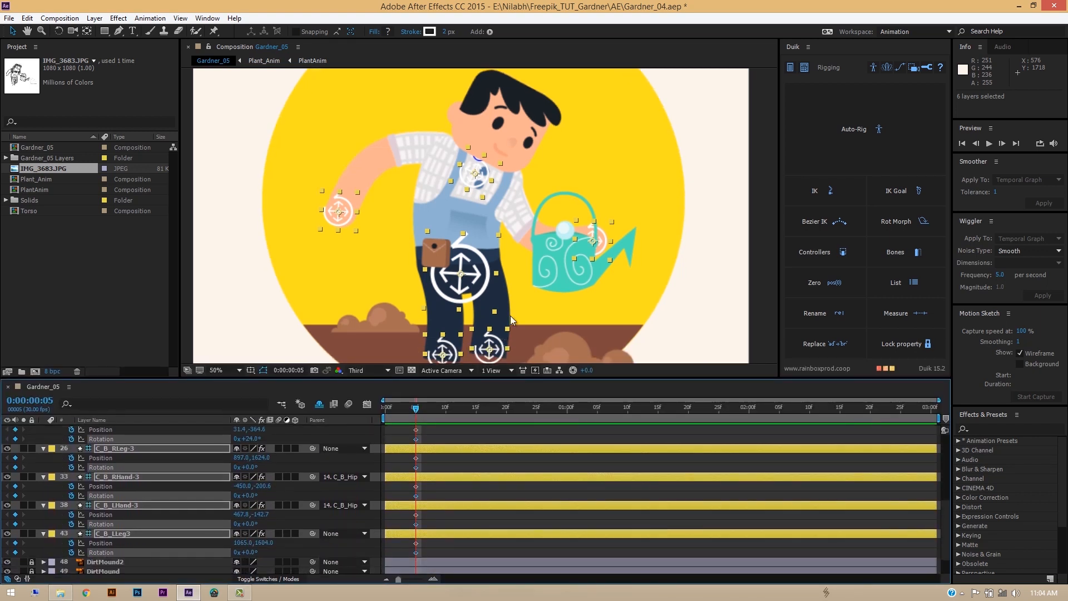
pyautogui.scroll(3, 372, 446)
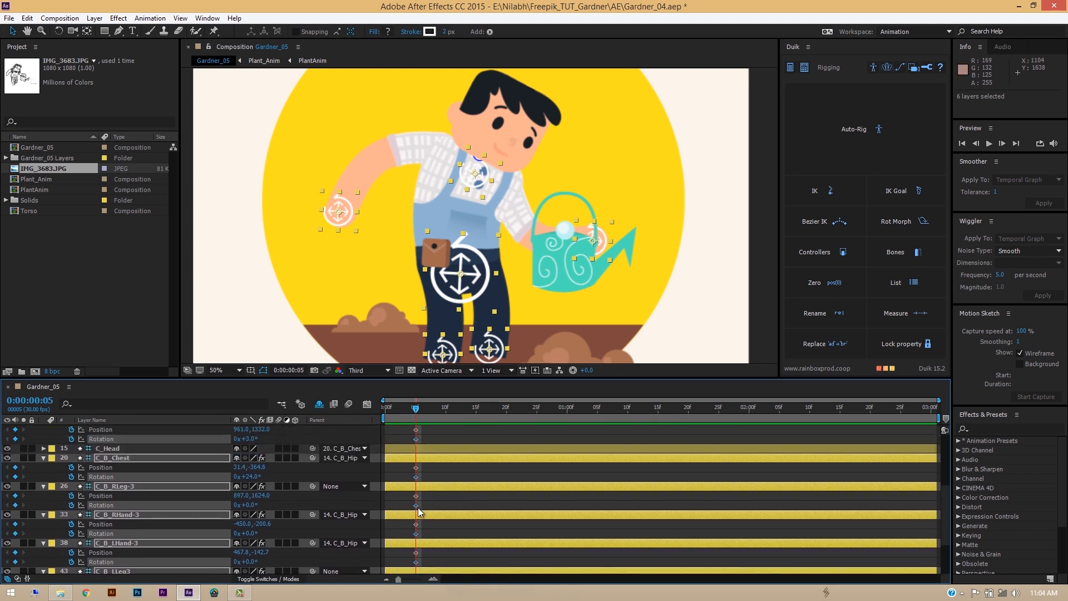
# Move the C_Head layer directly above C_B_Hip in the layer stack
pyautogui.click(108, 451)
pyautogui.scroll(2, 130, 478)
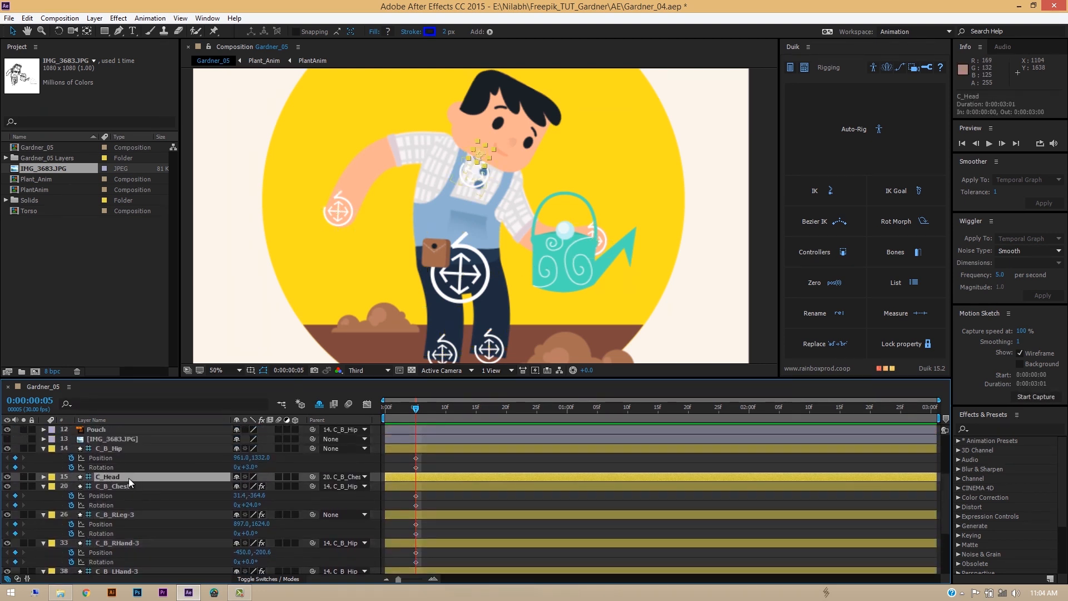
pyautogui.moveTo(128, 476); pyautogui.dragTo(125, 450)
pyautogui.click(125, 460)
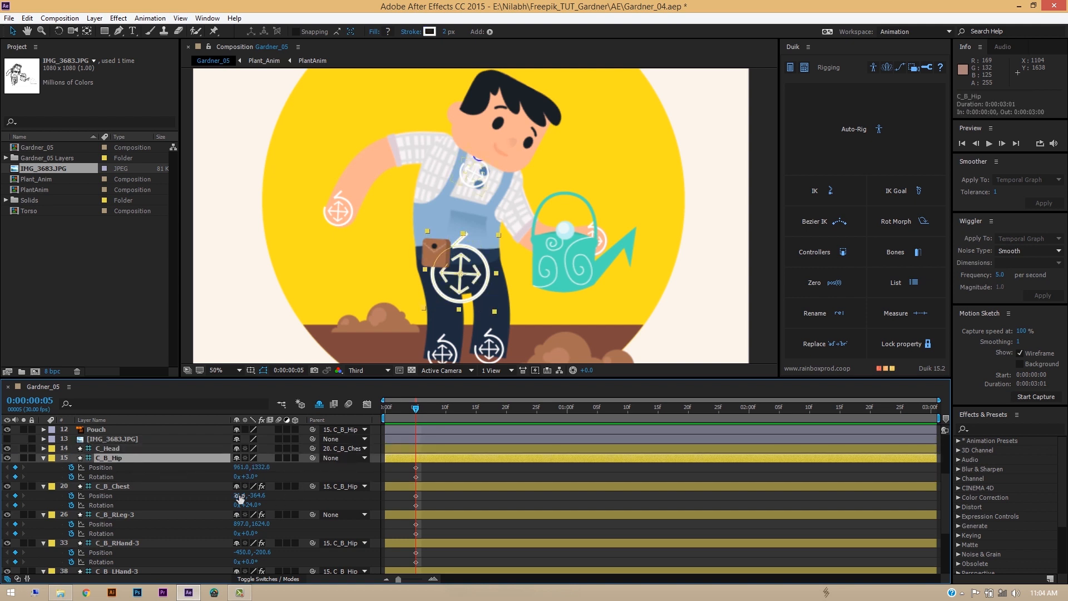
pyautogui.scroll(-1, 499, 325)
pyautogui.scroll(1, 505, 317)
# Keyframe C_Head's Rotation at -17° at 0:00:00:05
pyautogui.press('h')
pyautogui.moveTo(511, 294); pyautogui.dragTo(520, 276)
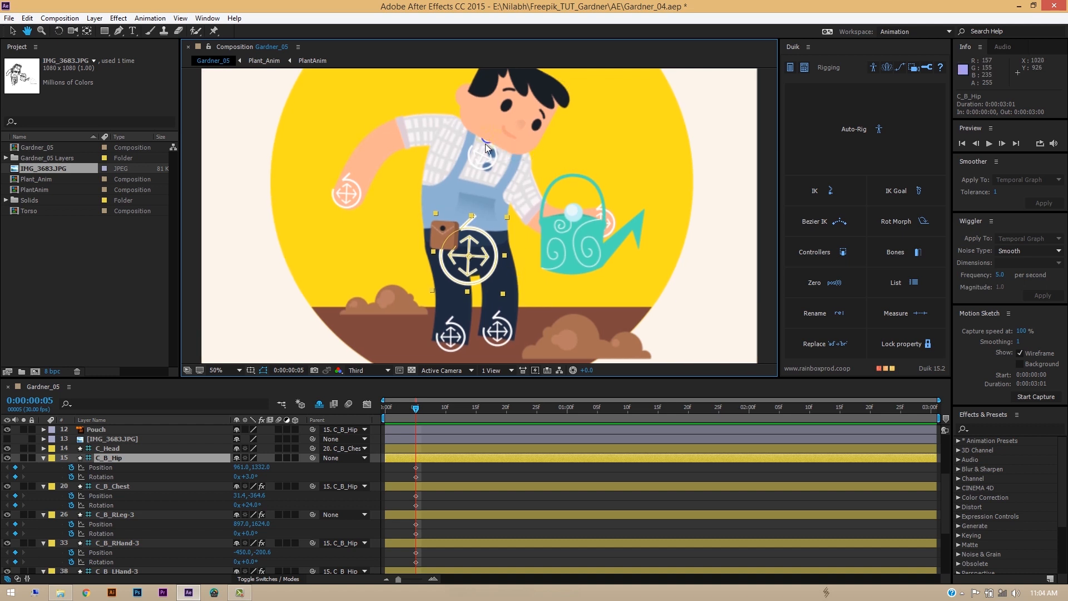
pyautogui.press('v')
pyautogui.click(93, 451)
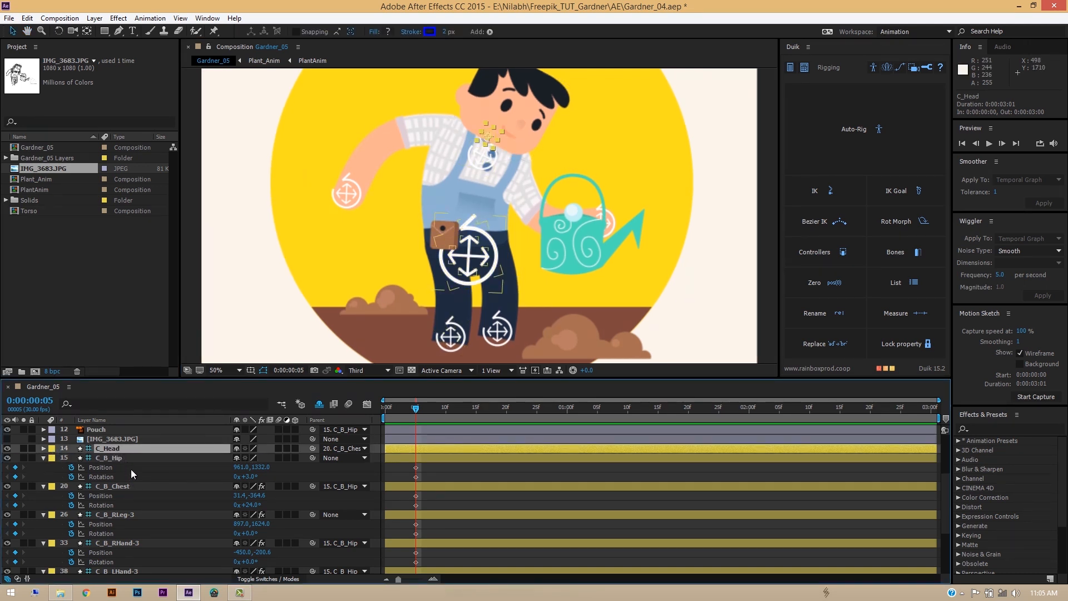
pyautogui.press('r')
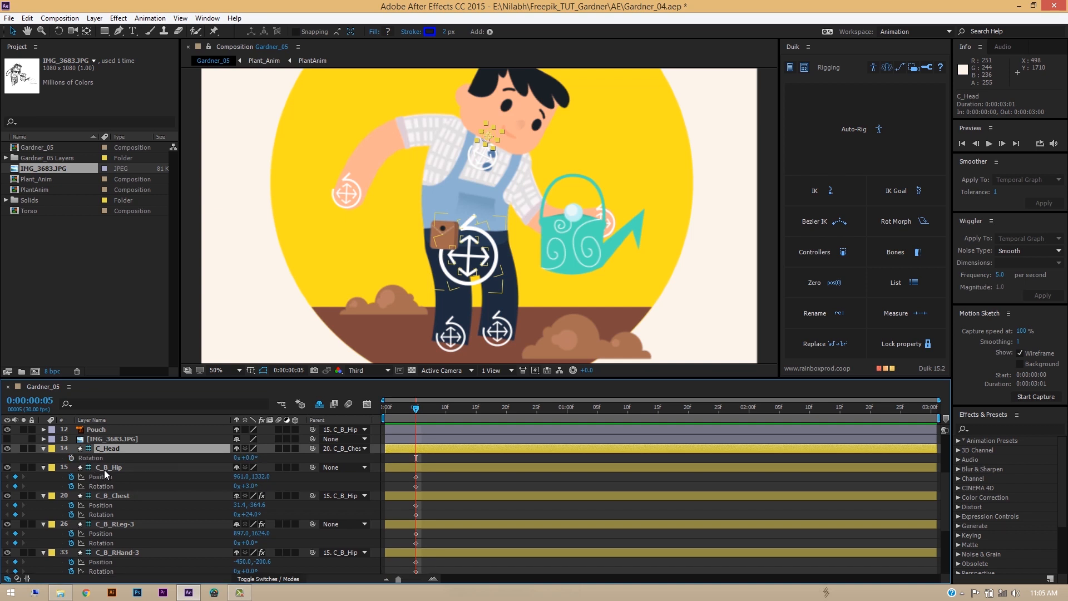
pyautogui.click(71, 458)
pyautogui.moveTo(255, 459); pyautogui.dragTo(241, 457)
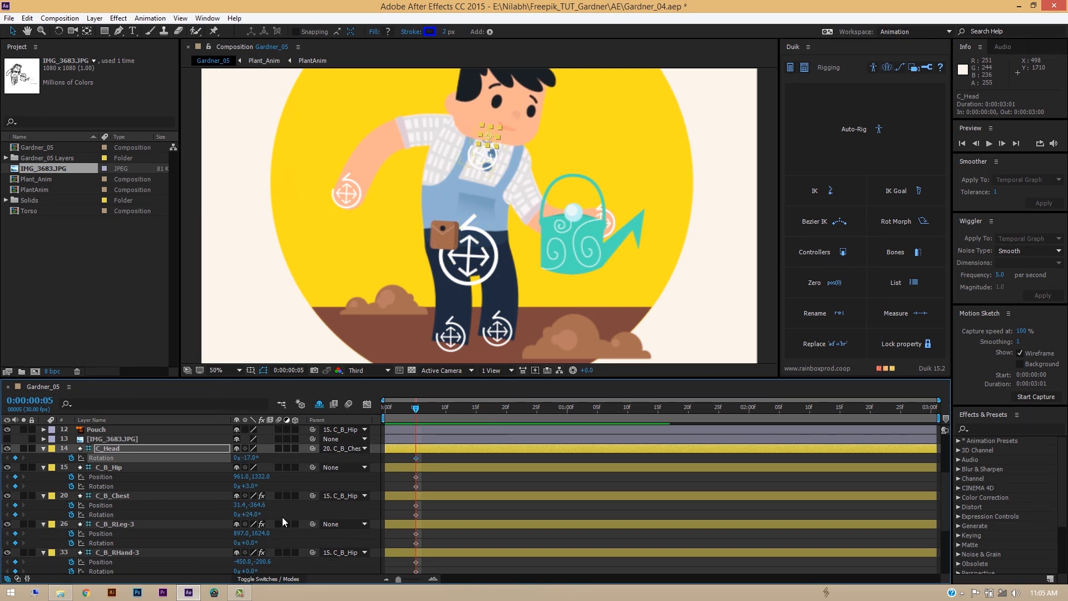
# Nudge the C_B_LHand-3 controller to about 476, -147 at 0:00:00:05
pyautogui.scroll(-3, 127, 514)
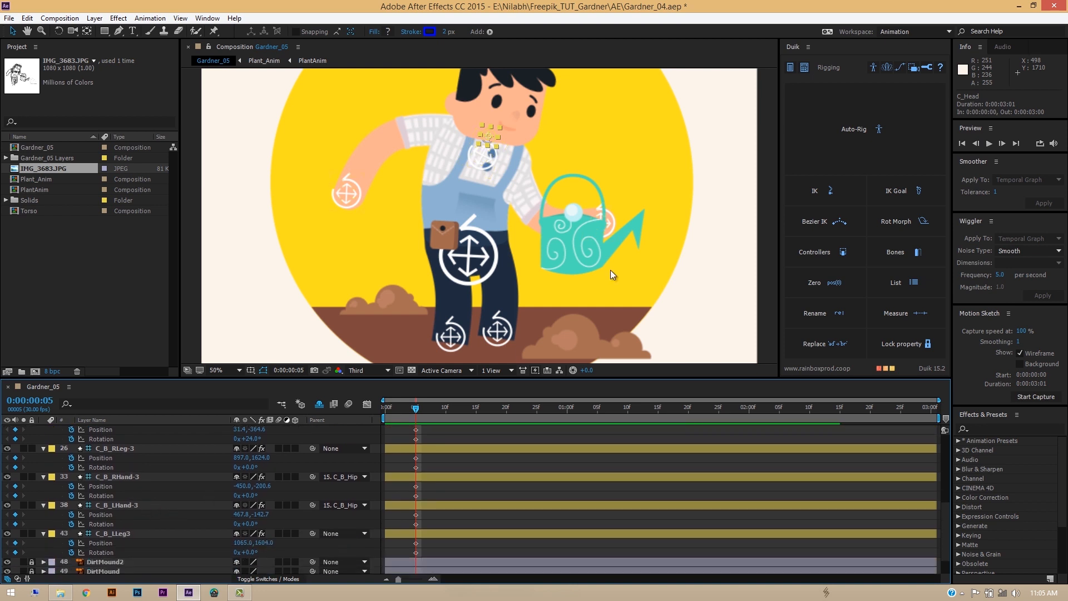
pyautogui.click(139, 506)
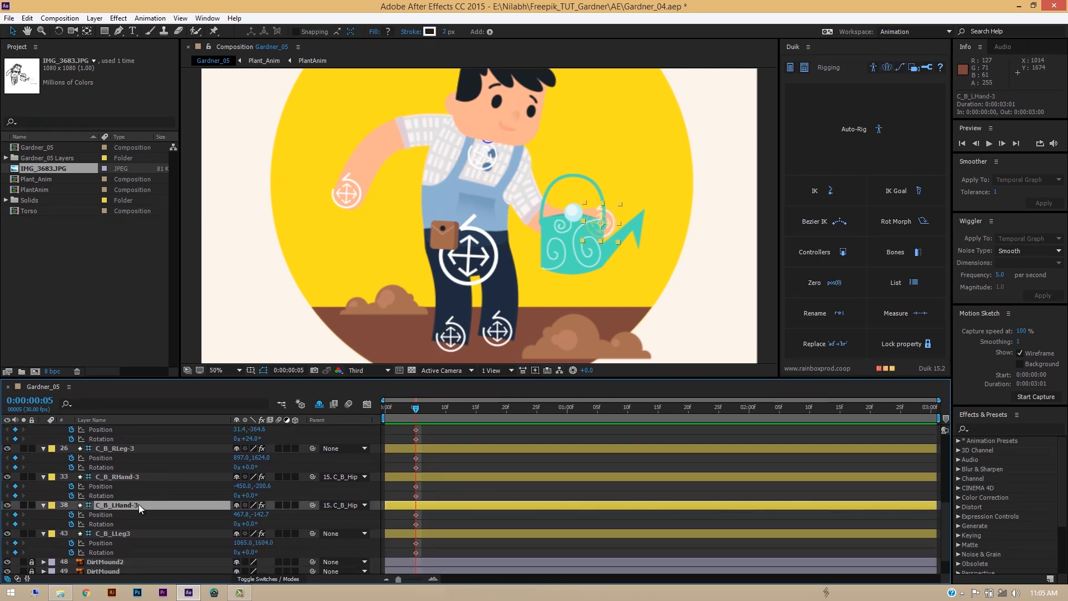
pyautogui.moveTo(604, 225); pyautogui.dragTo(606, 224)
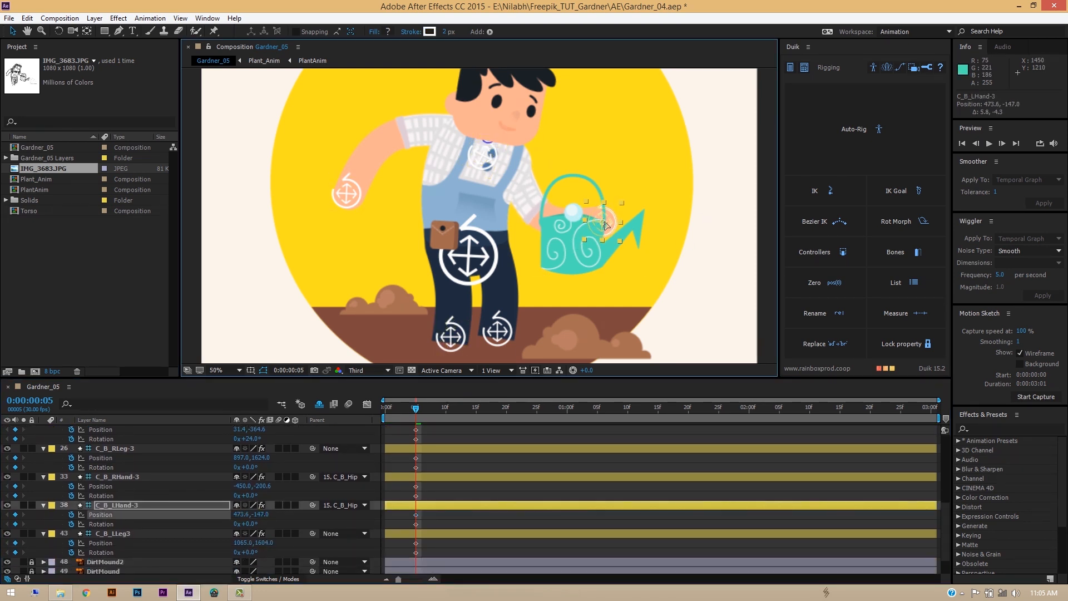
# Shift the C_B_Hip controller to 923, 1332 and set its Rotation to 6° at 0:00:00:05
pyautogui.scroll(2, 122, 470)
pyautogui.moveTo(472, 257); pyautogui.dragTo(462, 257)
pyautogui.scroll(2, 373, 437)
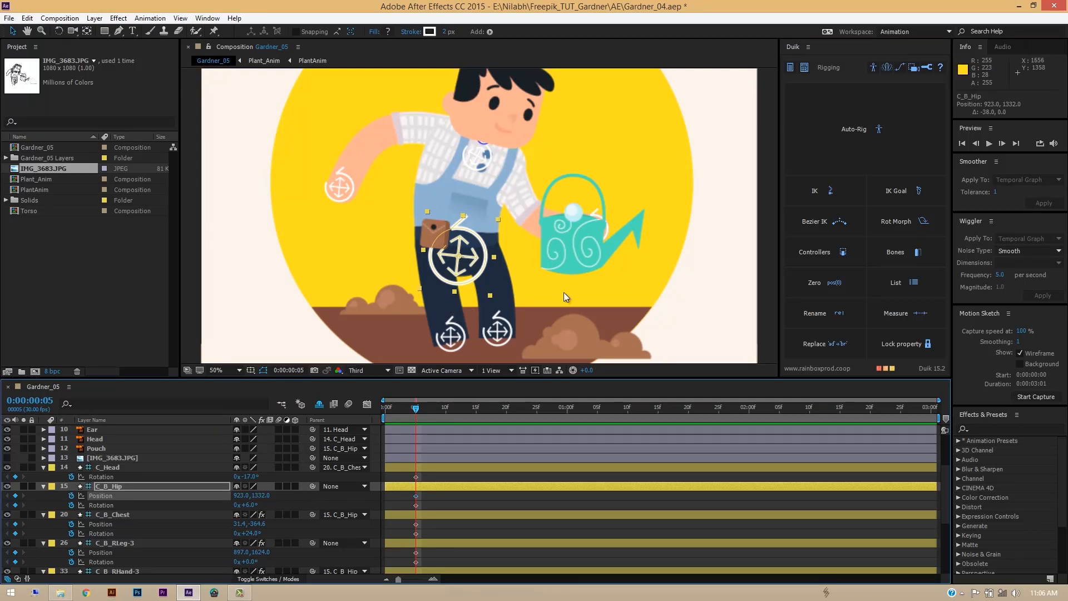
# Spread the right leg outward by moving the C_B_RLeg-3 controller to 759, 1616 at 0:00:00:05
pyautogui.click(455, 341)
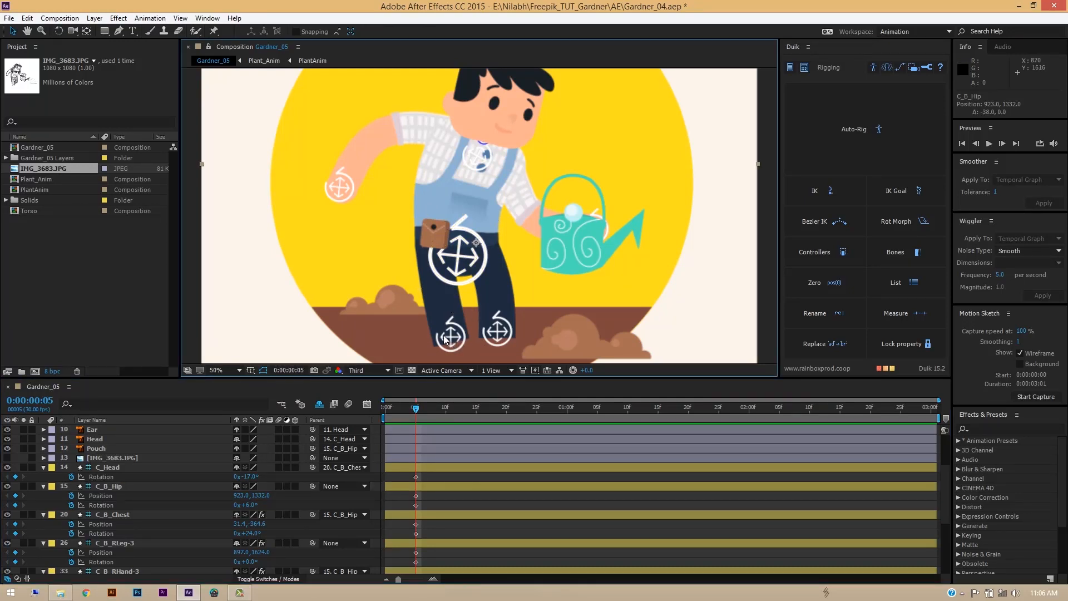
pyautogui.click(102, 545)
pyautogui.scroll(-3, 117, 529)
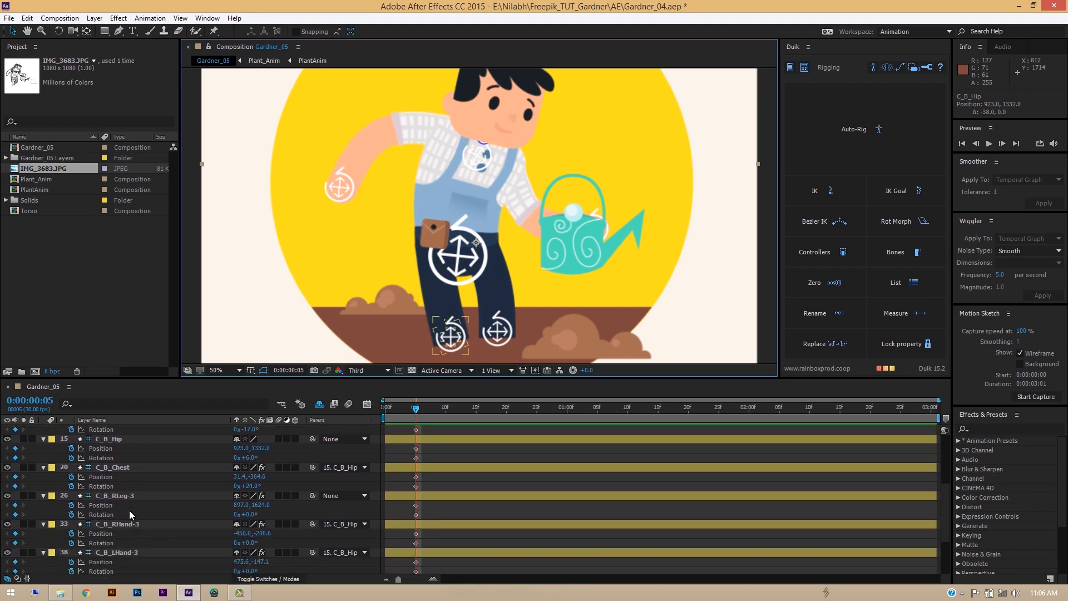
pyautogui.click(131, 497)
pyautogui.moveTo(443, 340); pyautogui.dragTo(415, 342)
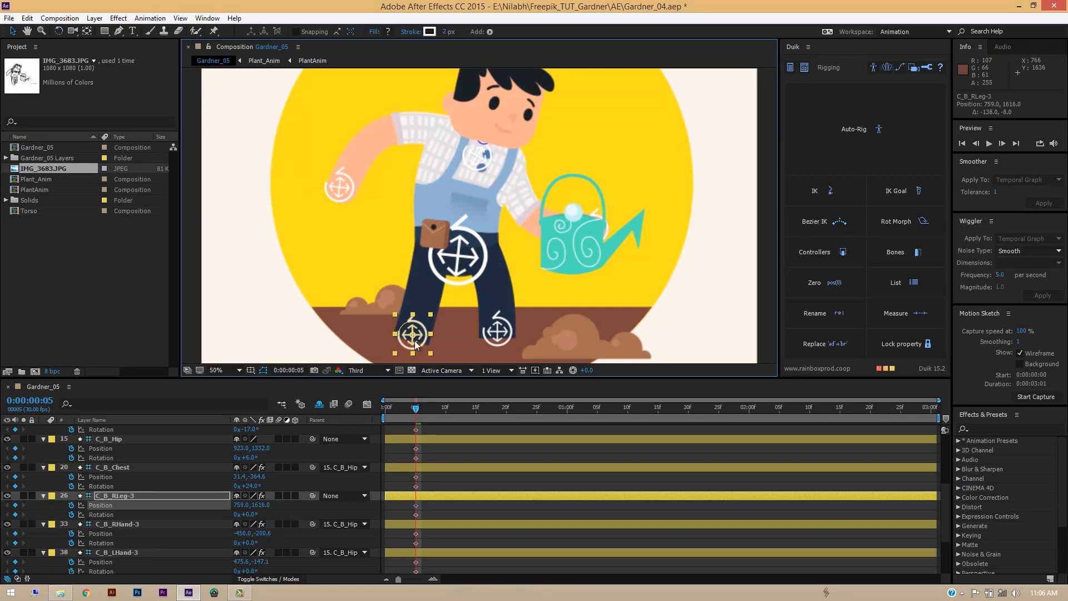
# Move the C_B_RLeg-3 layer below C_B_LHand-3, directly above C_B_LLeg3, in the layer stack
pyautogui.click(139, 552)
pyautogui.click(128, 439)
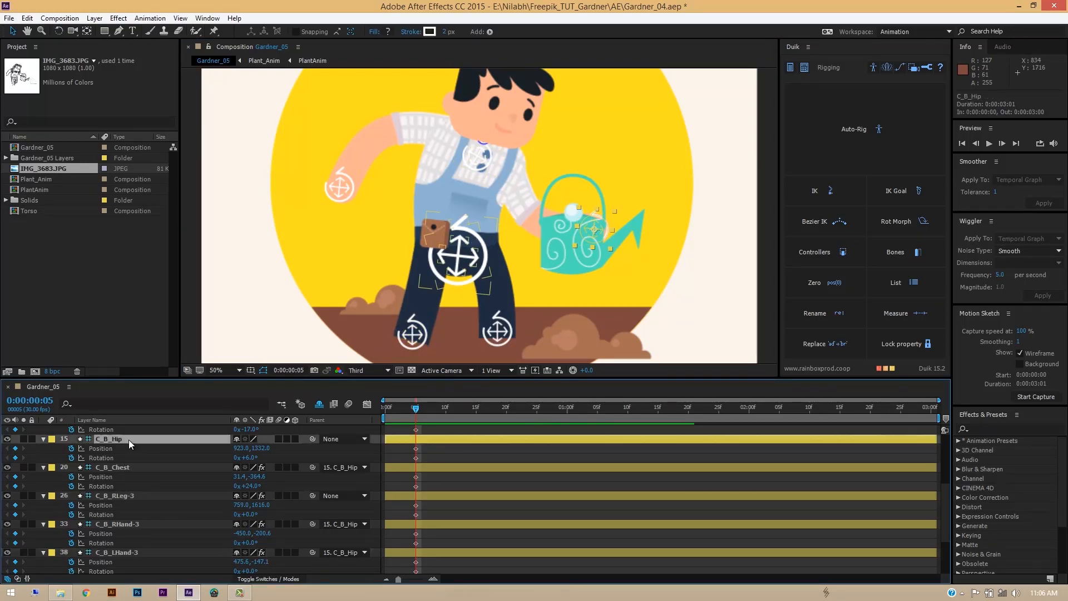
pyautogui.click(129, 467)
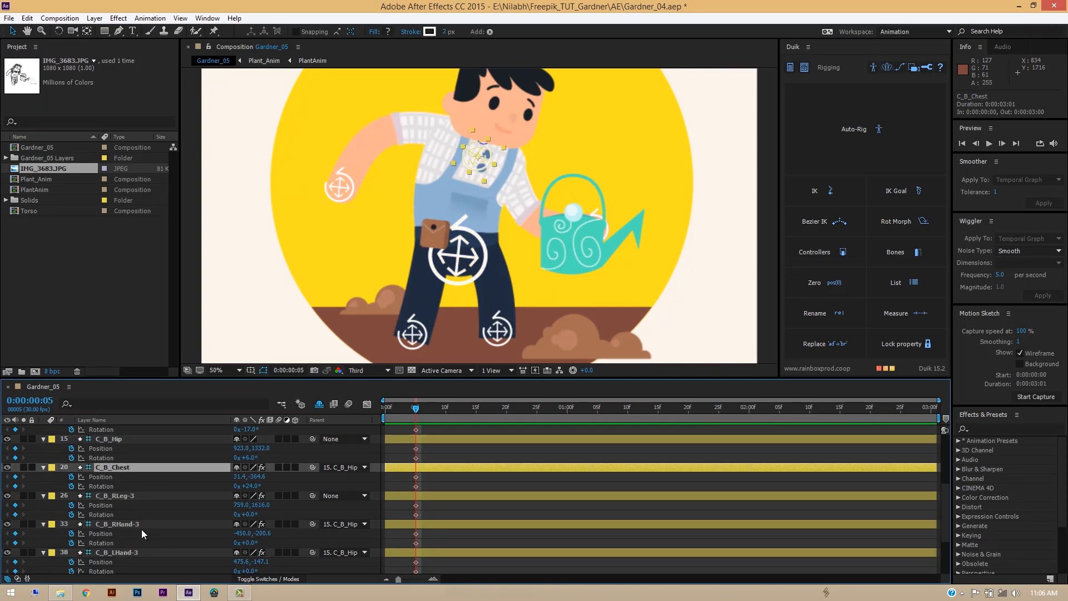
pyautogui.scroll(-1, 142, 529)
pyautogui.scroll(-2, 141, 523)
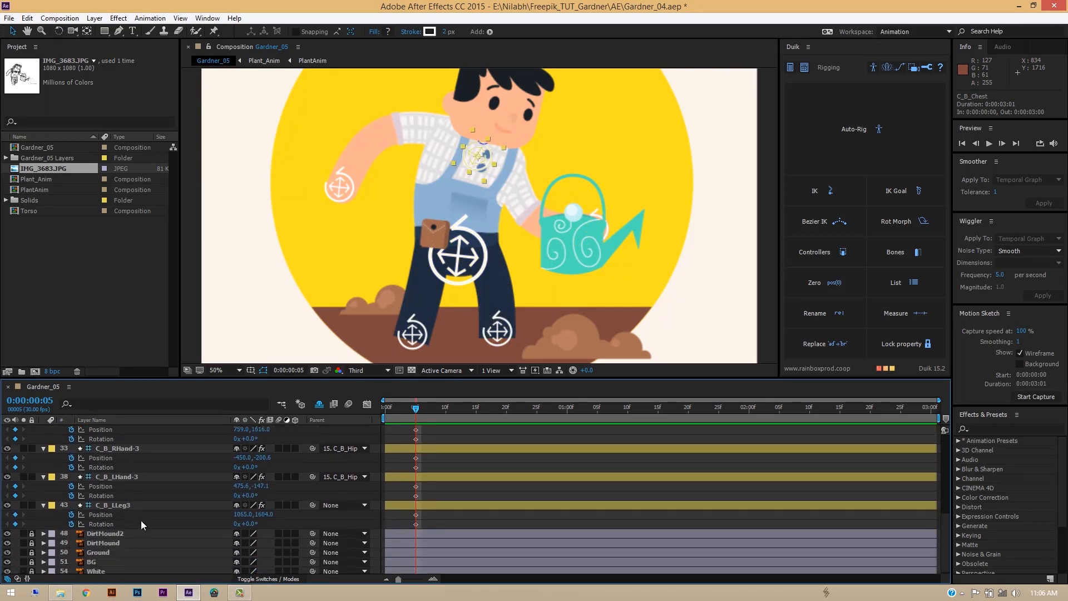
pyautogui.scroll(2, 139, 473)
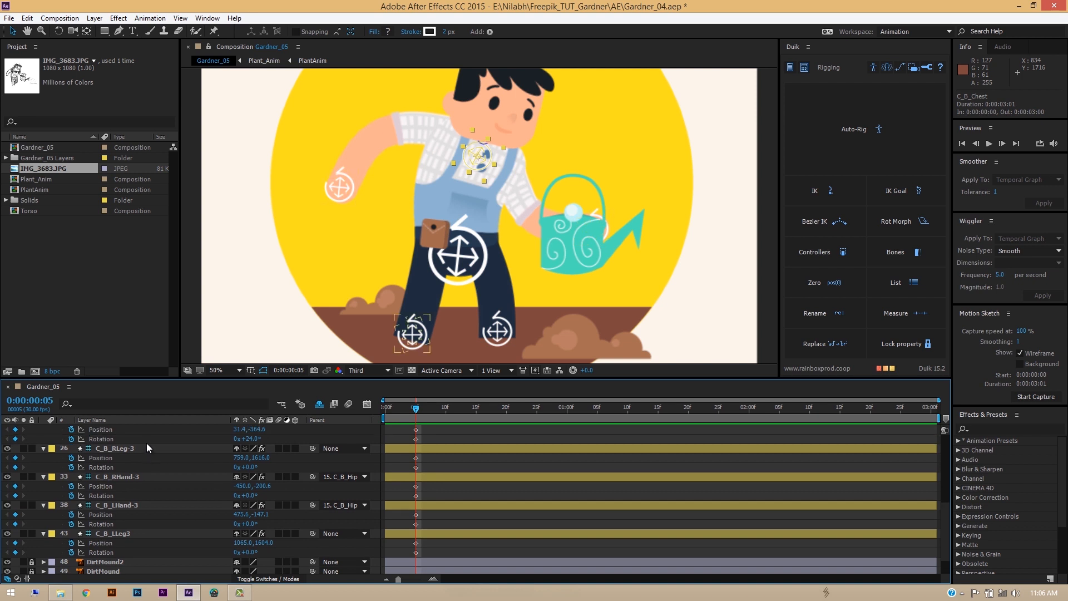
pyautogui.click(143, 447)
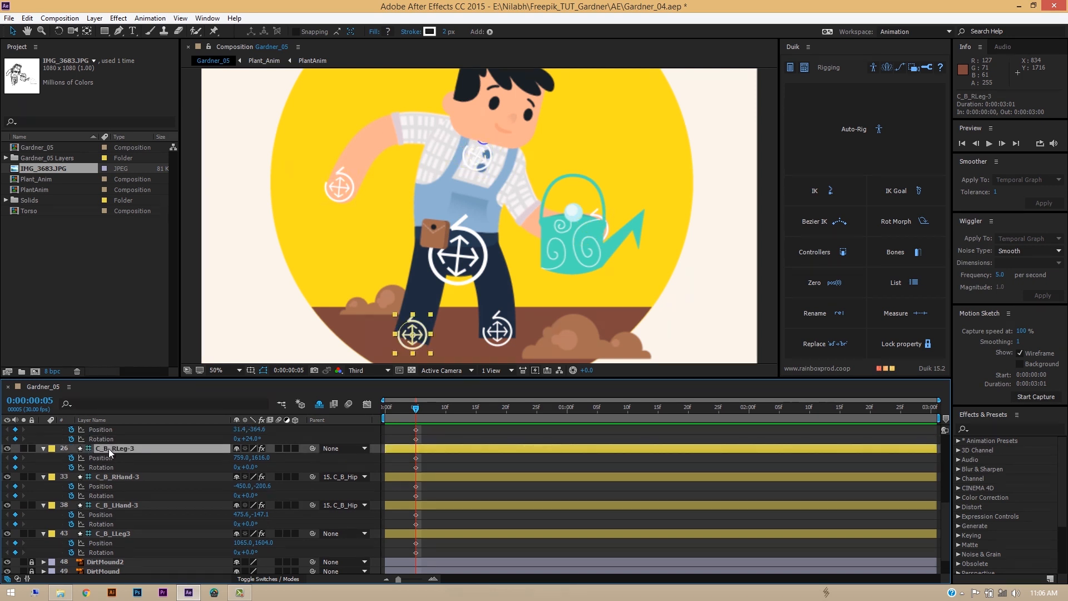
pyautogui.moveTo(109, 449); pyautogui.dragTo(149, 529)
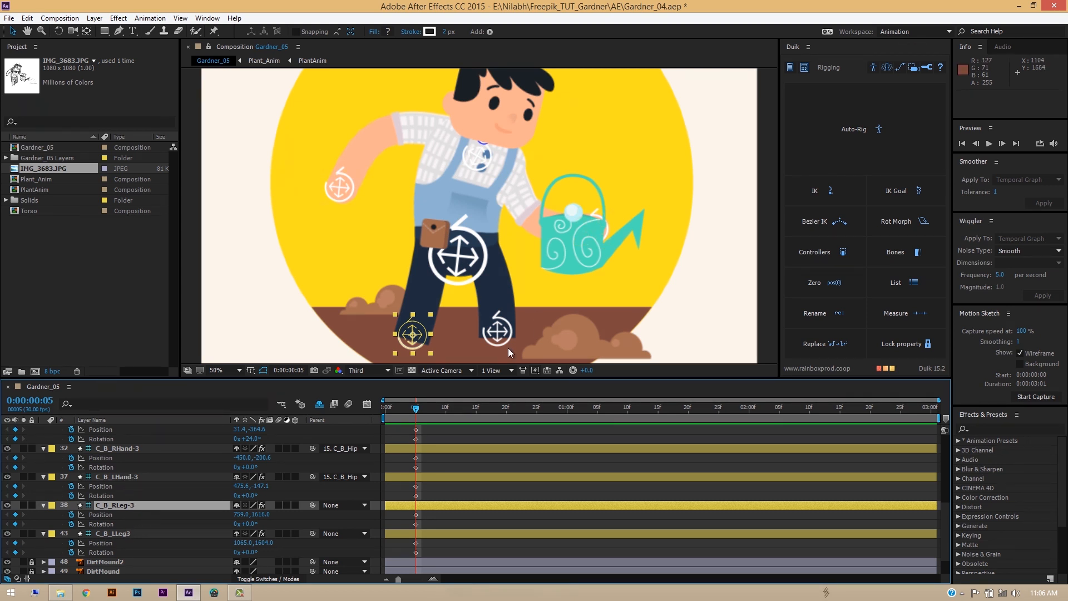
# Move the C_B_LLeg3 controller slightly outward to 1077, 1604 at 0:00:00:05
pyautogui.click(157, 535)
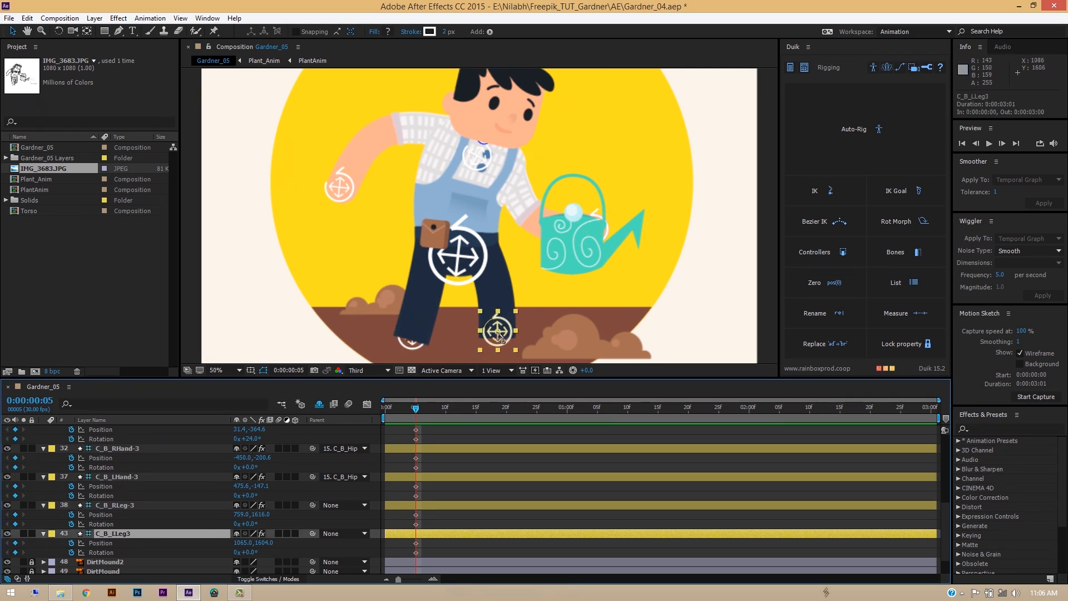
pyautogui.moveTo(499, 333); pyautogui.dragTo(504, 333)
# Show only C_B_Hip's Rotation property and try adjusting its angle at 0:00:00:05
pyautogui.click(164, 440)
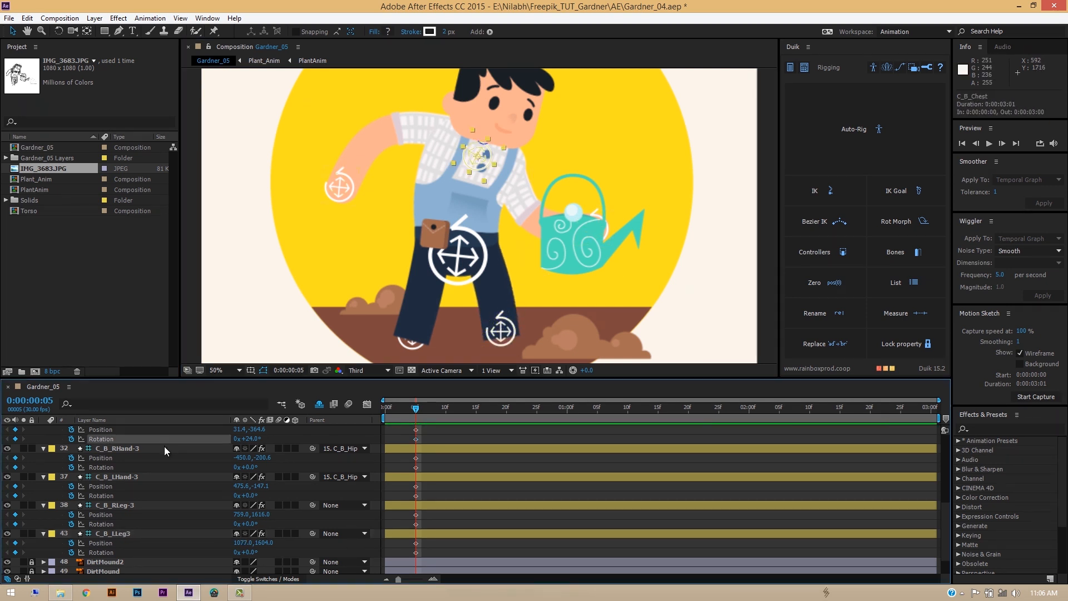
pyautogui.click(164, 448)
pyautogui.click(595, 228)
pyautogui.scroll(1, 115, 466)
pyautogui.scroll(1, 116, 466)
pyautogui.click(114, 439)
pyautogui.press('r')
pyautogui.moveTo(247, 448); pyautogui.dragTo(246, 449)
pyautogui.scroll(1, 483, 477)
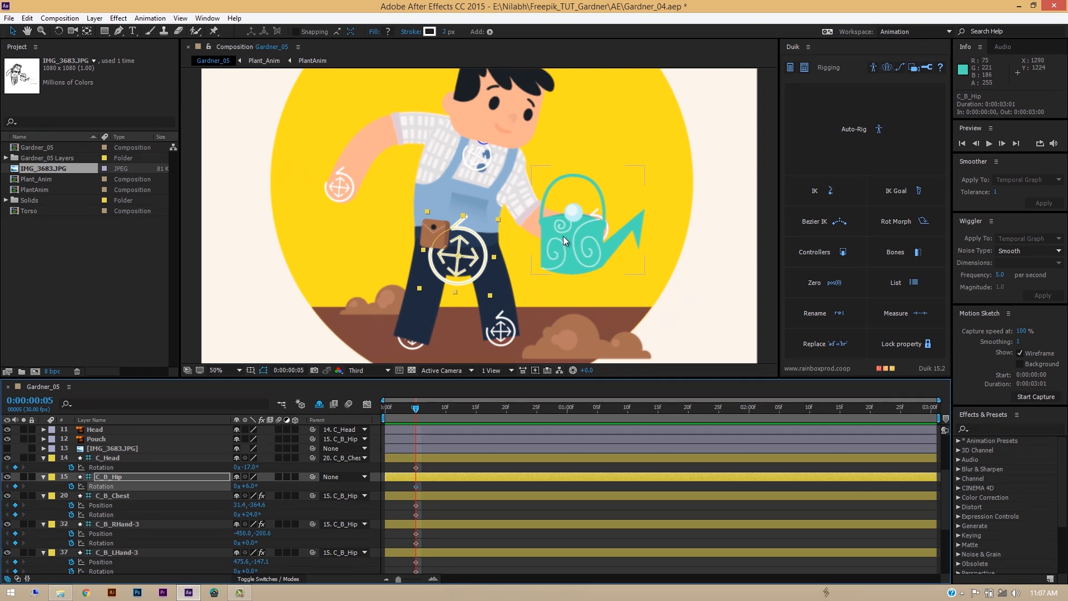
# Lower the watering can so its handle hangs at the left hand, and raise the C_B_LHand-3 controller to about 474, -181
pyautogui.click(577, 249)
pyautogui.moveTo(584, 260); pyautogui.dragTo(601, 296)
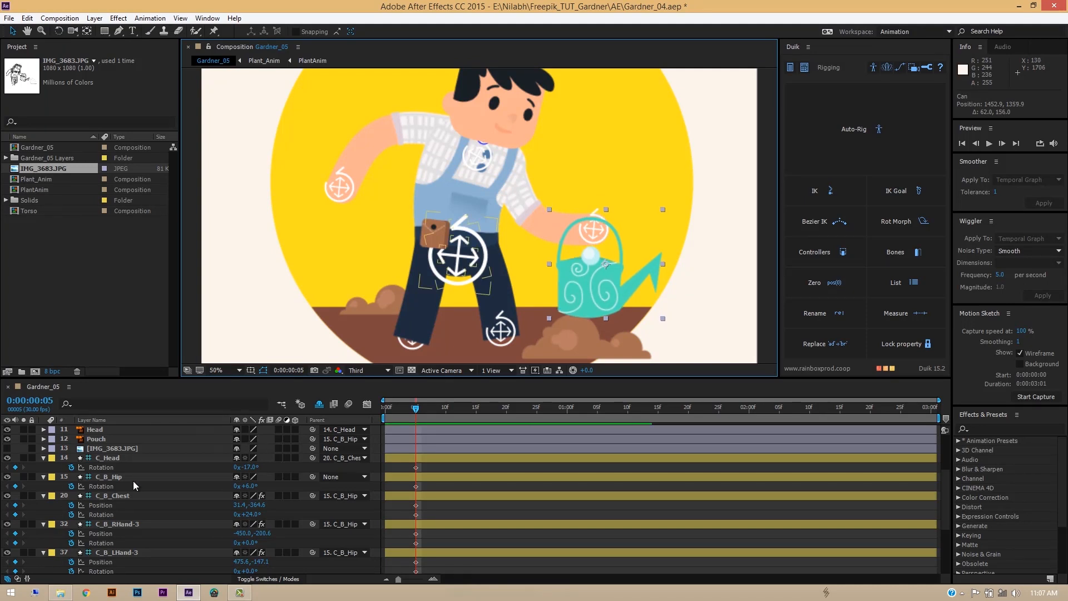
pyautogui.click(594, 230)
pyautogui.moveTo(593, 228); pyautogui.dragTo(594, 218)
# Move the watering can's anchor point to the top of its handle at the hand and rotate the can slightly clockwise
pyautogui.moveTo(599, 266); pyautogui.dragTo(595, 213)
pyautogui.press('y')
pyautogui.press('r')
pyautogui.moveTo(248, 439); pyautogui.dragTo(251, 439)
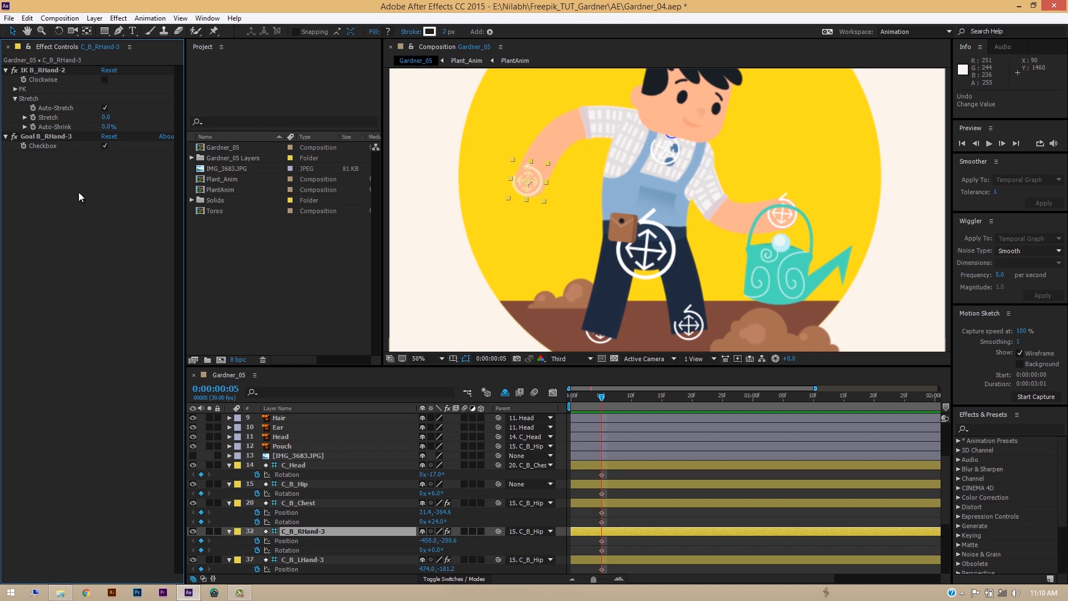
# Set C_B_RHand-3's IK Stretch to -37 and raise the right-hand controller to -450.4, -242.8
pyautogui.click(300, 532)
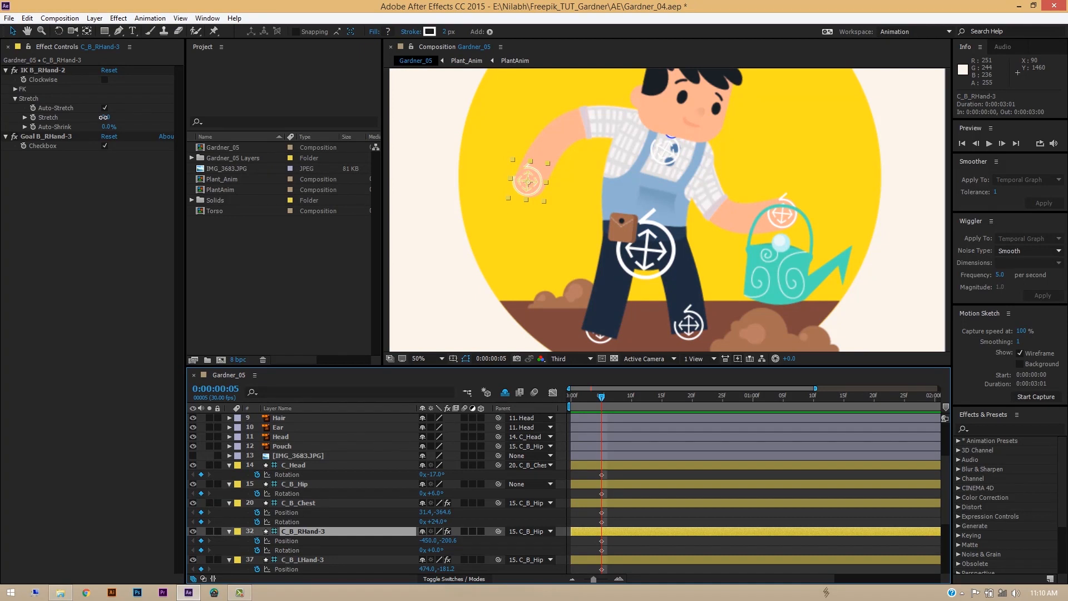
pyautogui.moveTo(102, 117); pyautogui.dragTo(80, 115)
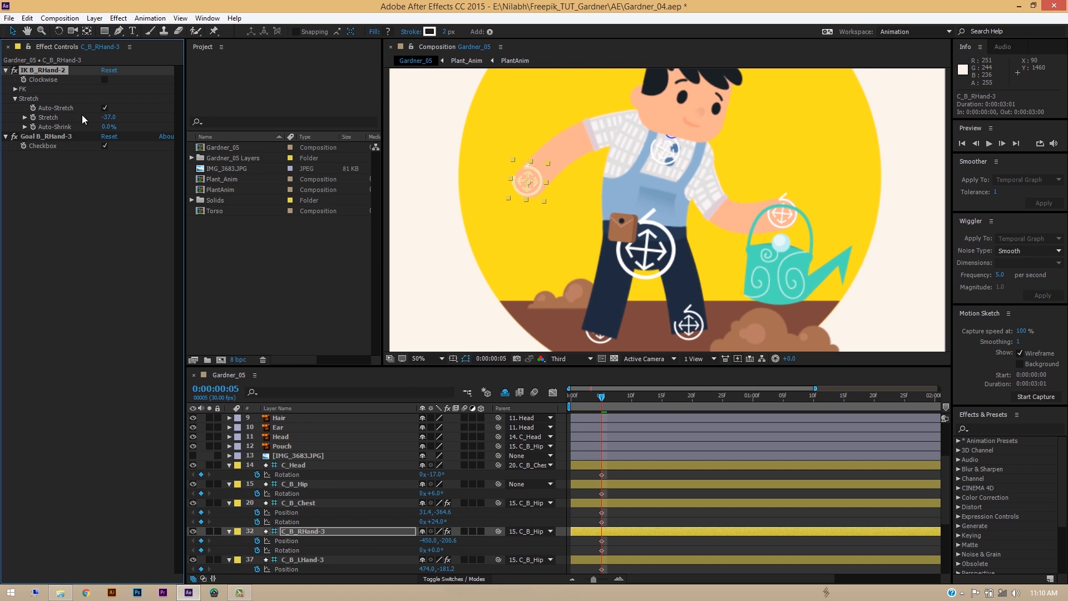
pyautogui.moveTo(529, 182); pyautogui.dragTo(532, 171)
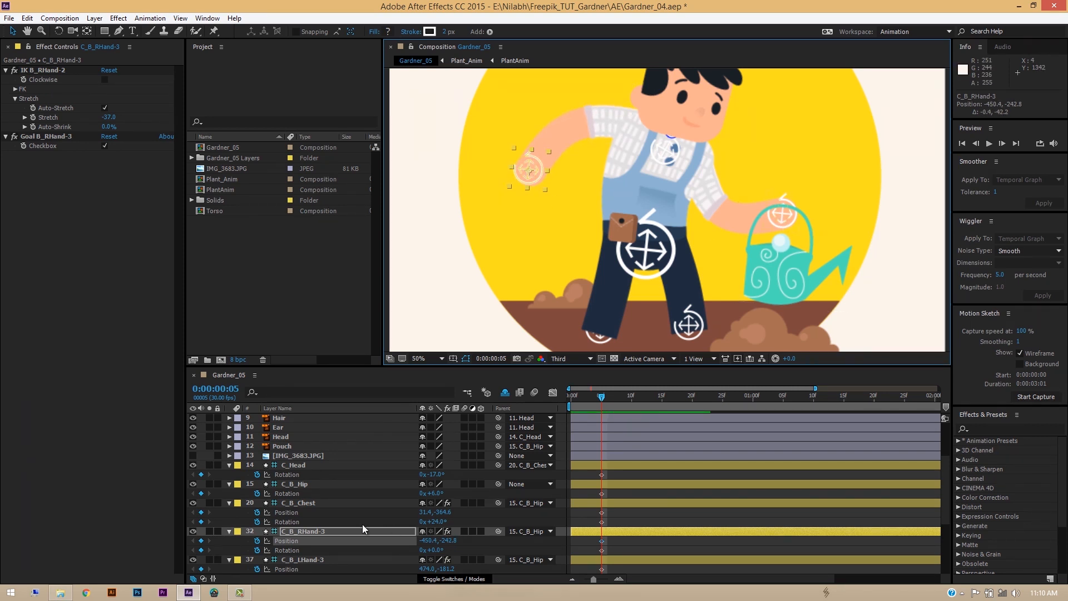
# Set C_B_LHand-3's IK Stretch to -41, reposition the hand at 461.9, -181.9, and shift the watering can 10 px to the right
pyautogui.click(321, 559)
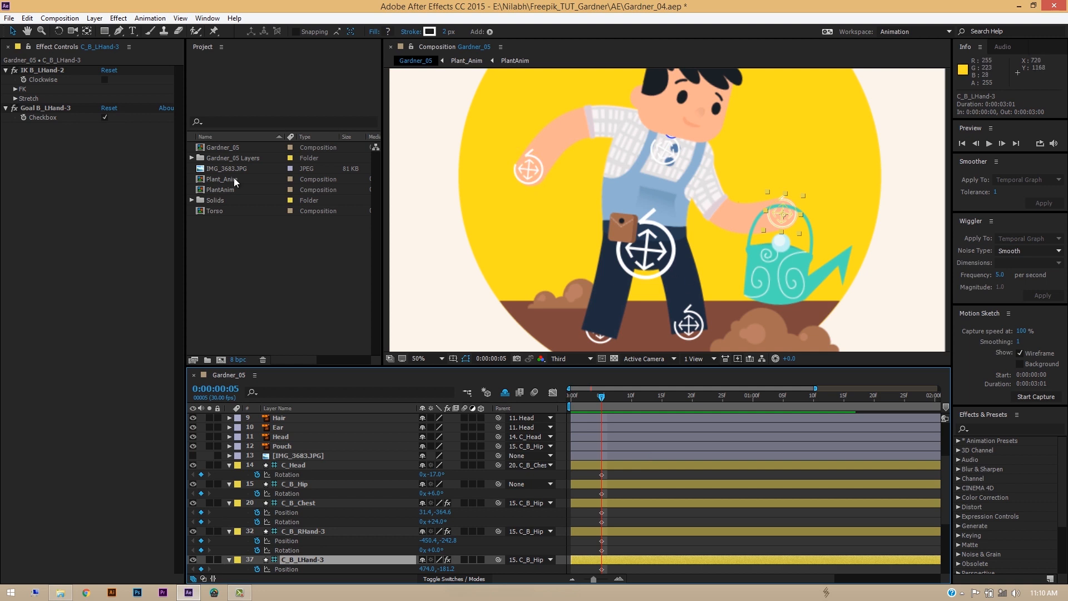
pyautogui.click(15, 99)
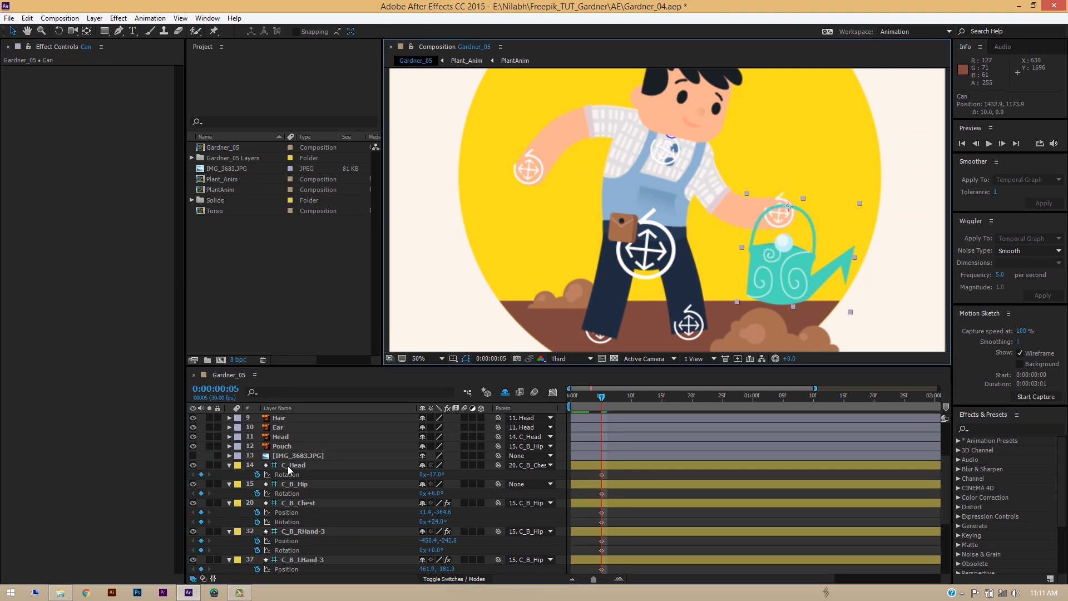
# Compare the gardener's pose with the IMG_3683.JPG reference sketch by toggling the sketch's visibility, leaving it hidden
pyautogui.click(192, 456)
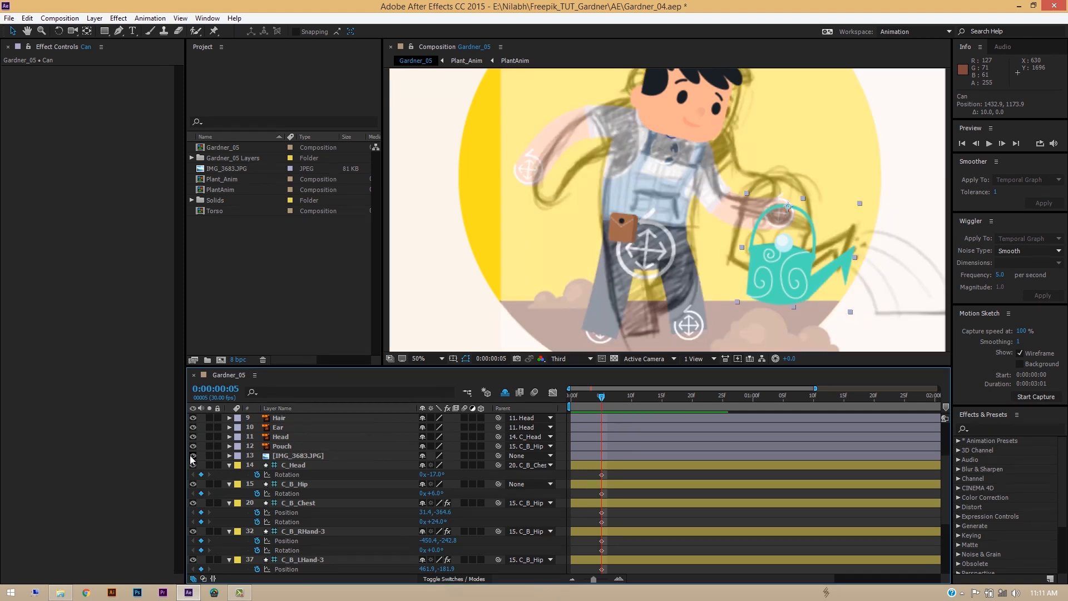
pyautogui.click(192, 456)
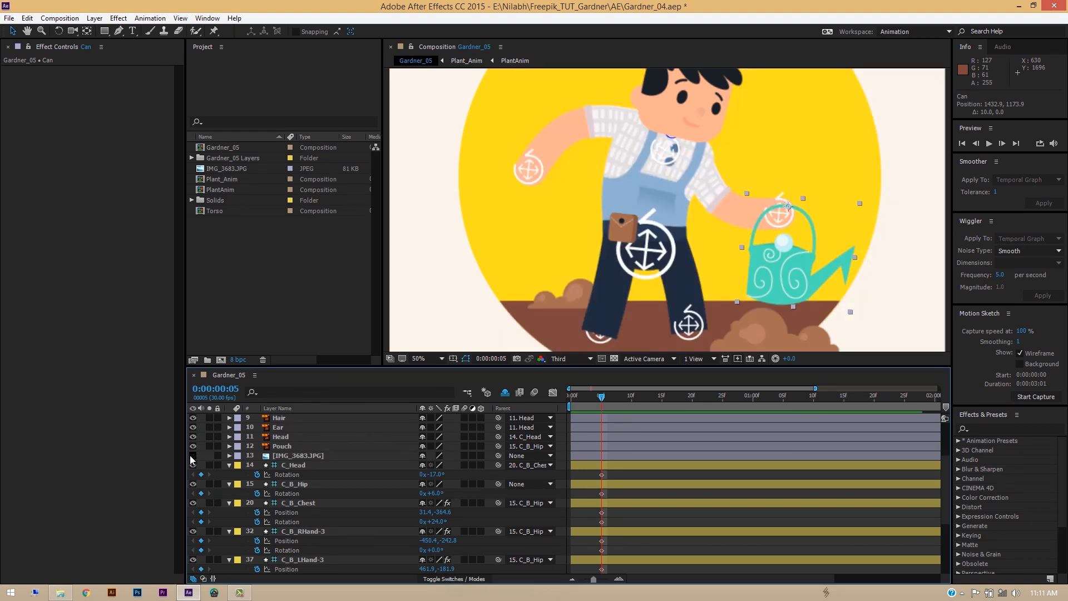
pyautogui.click(193, 455)
pyautogui.click(193, 456)
pyautogui.click(192, 456)
pyautogui.click(193, 455)
# At 0:00:00:08, display C_B_Hip's Position alongside Rotation and keyframe the Position at 923, 1324
pyautogui.moveTo(602, 402); pyautogui.dragTo(607, 403)
pyautogui.click(649, 252)
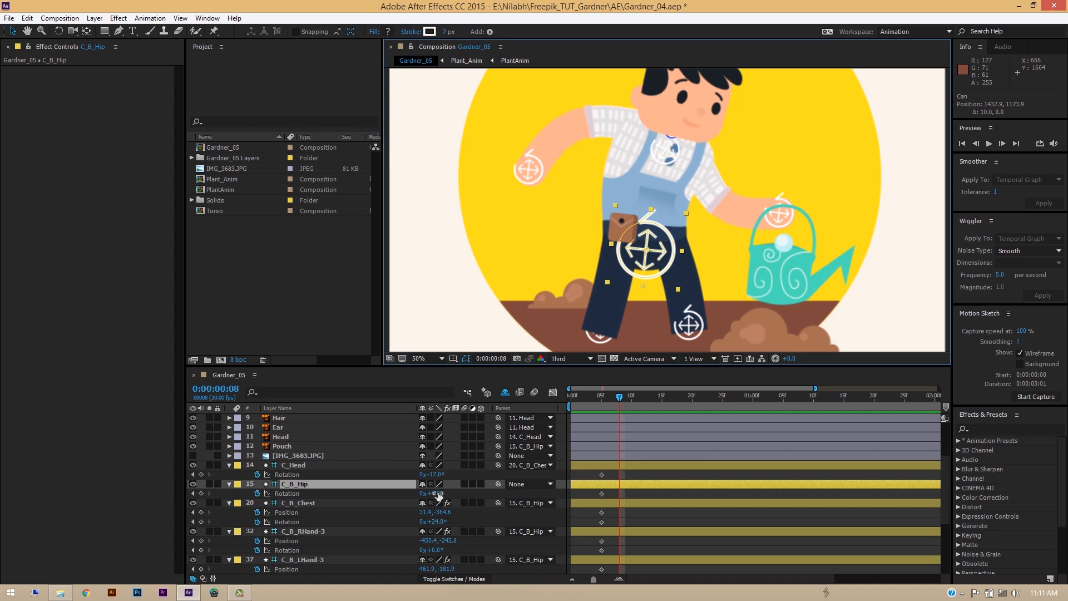
pyautogui.hotkey('shift', 'p')
pyautogui.moveTo(442, 493); pyautogui.dragTo(438, 493)
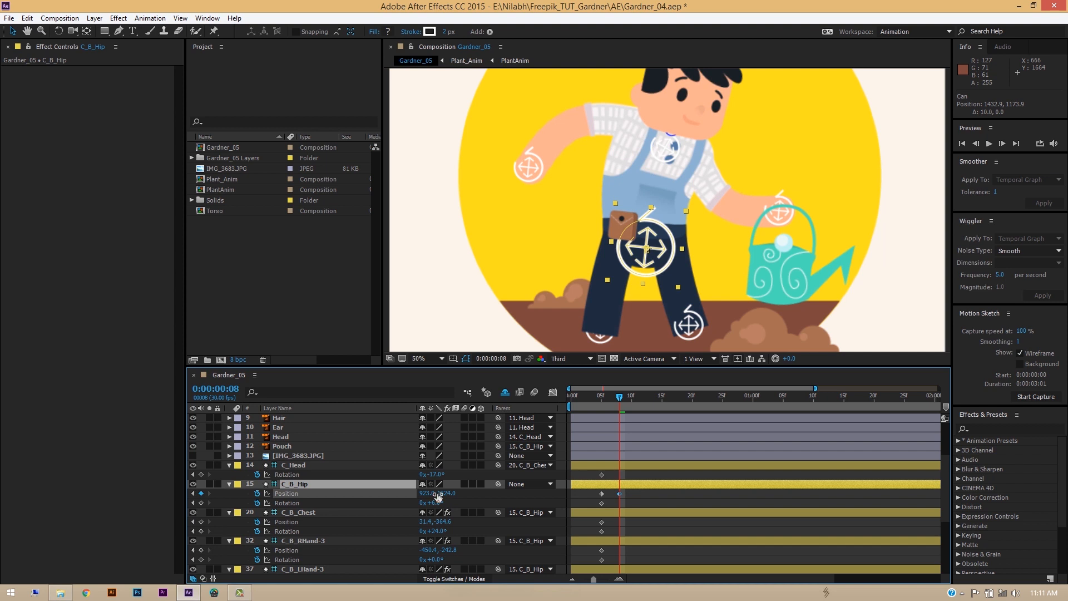
# Bring the left leg inward by keyframing C_B_LLeg3's Position at 1001, 1606 at 0:00:00:08
pyautogui.scroll(-2, 366, 535)
pyautogui.click(376, 530)
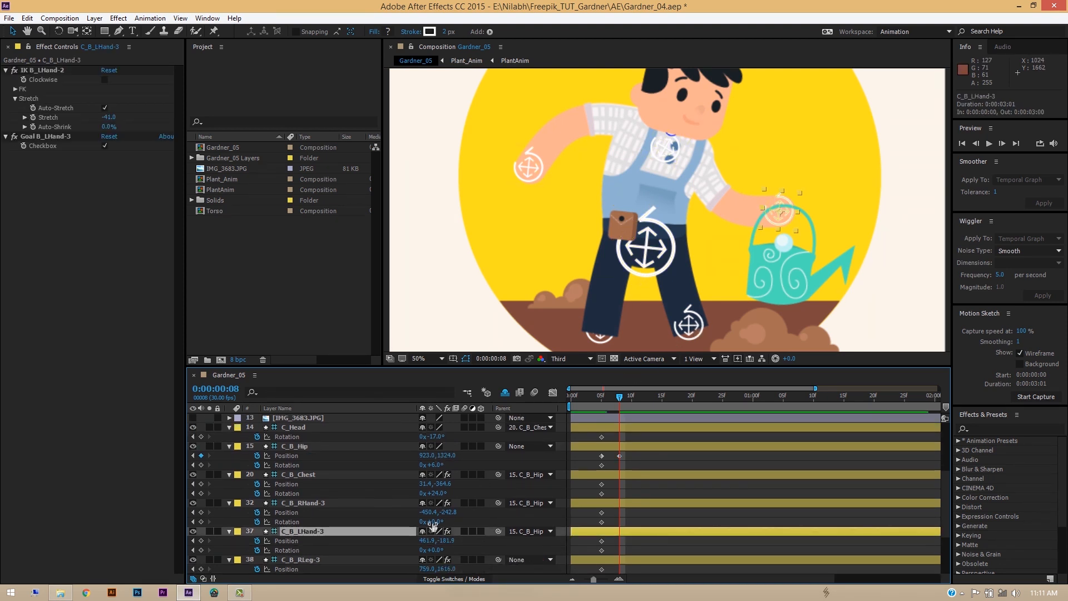
pyautogui.click(369, 557)
pyautogui.click(358, 500)
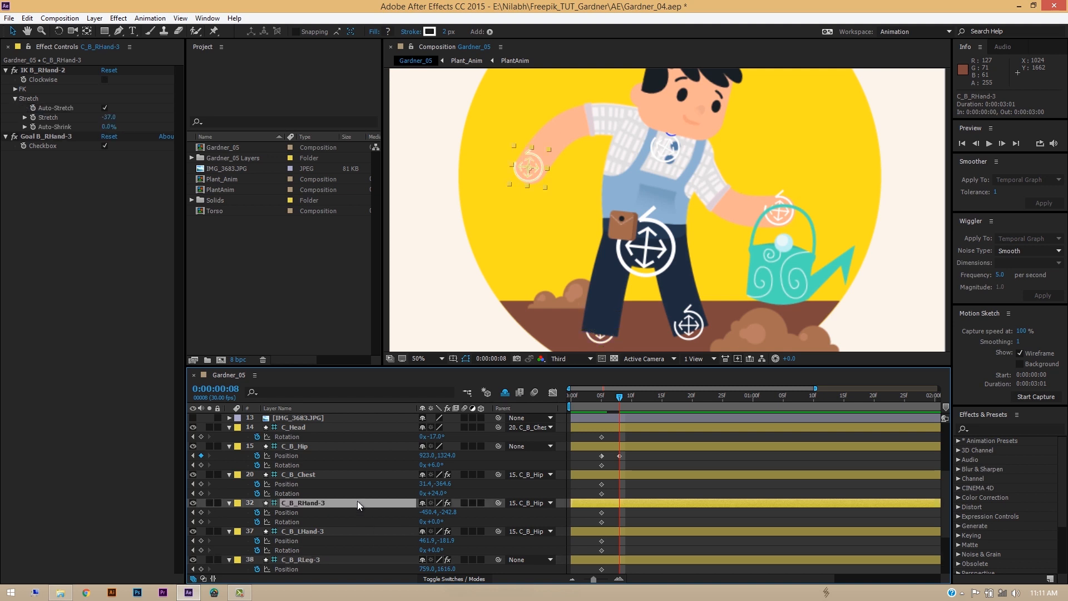
pyautogui.scroll(-2, 346, 551)
pyautogui.click(346, 550)
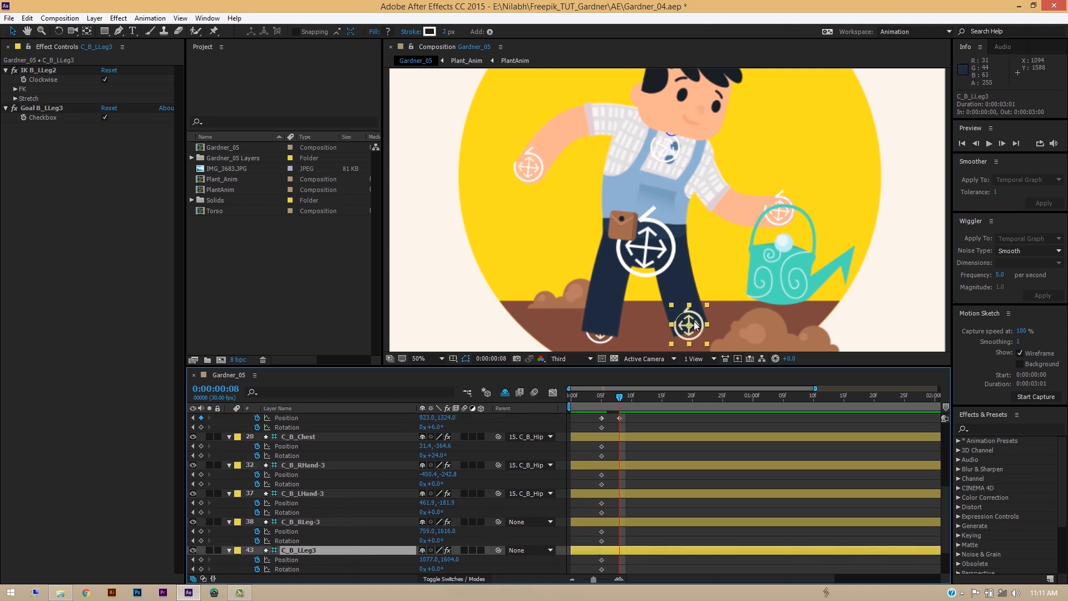
pyautogui.moveTo(681, 328); pyautogui.dragTo(667, 330)
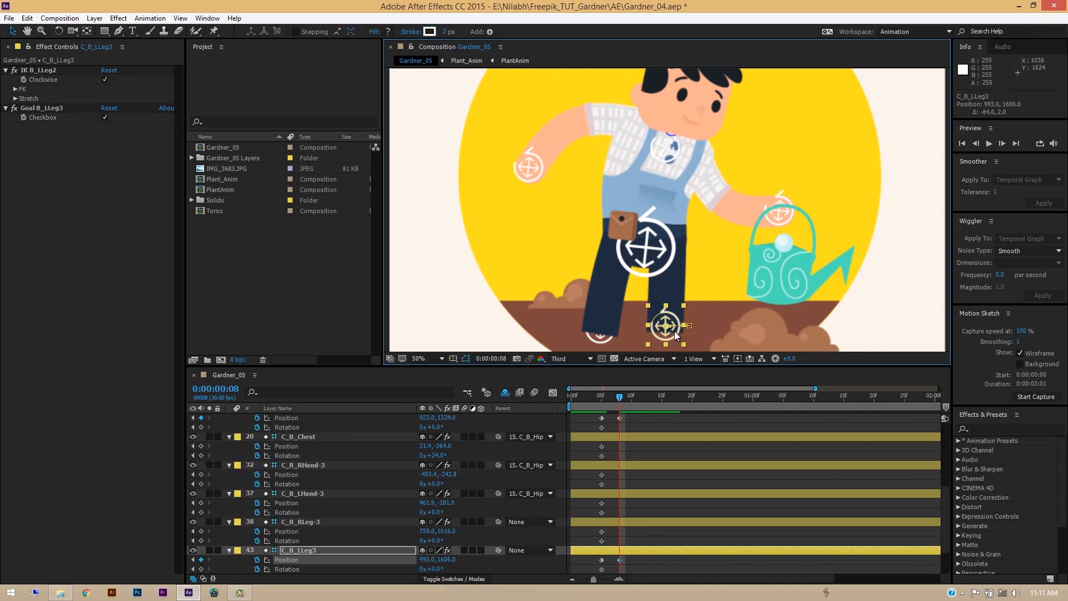
pyautogui.press('Right')
pyautogui.press('Right')
pyautogui.press('Right')
pyautogui.press('Right')
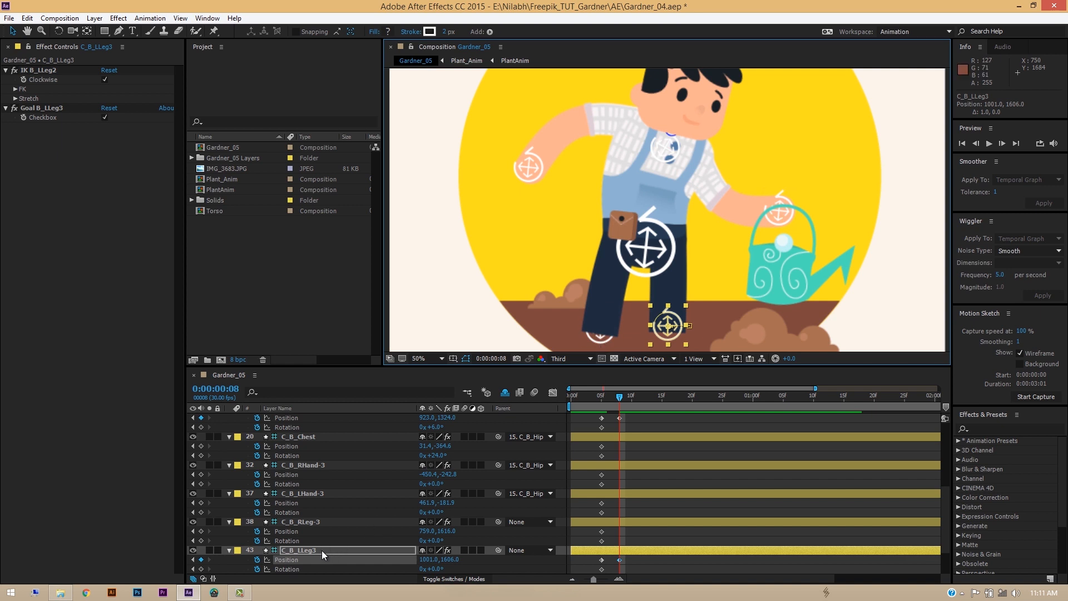
# Move the C_B_RLeg-3 and C_B_LLeg3 layers up the layer stack to sit directly below C_B_Chest
pyautogui.scroll(-2, 329, 532)
pyautogui.click(319, 484)
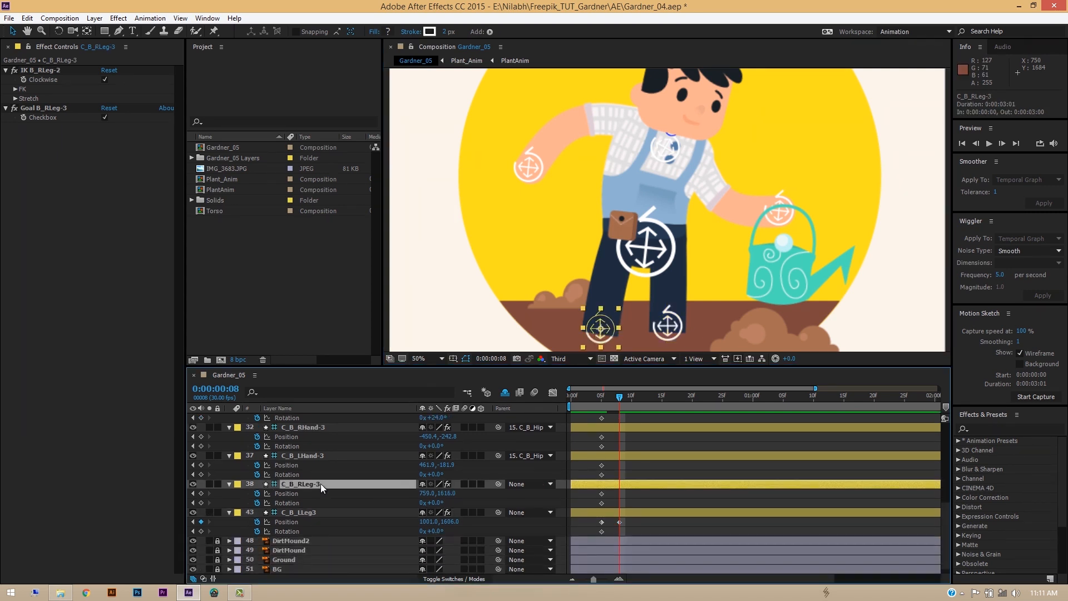
pyautogui.scroll(1, 327, 479)
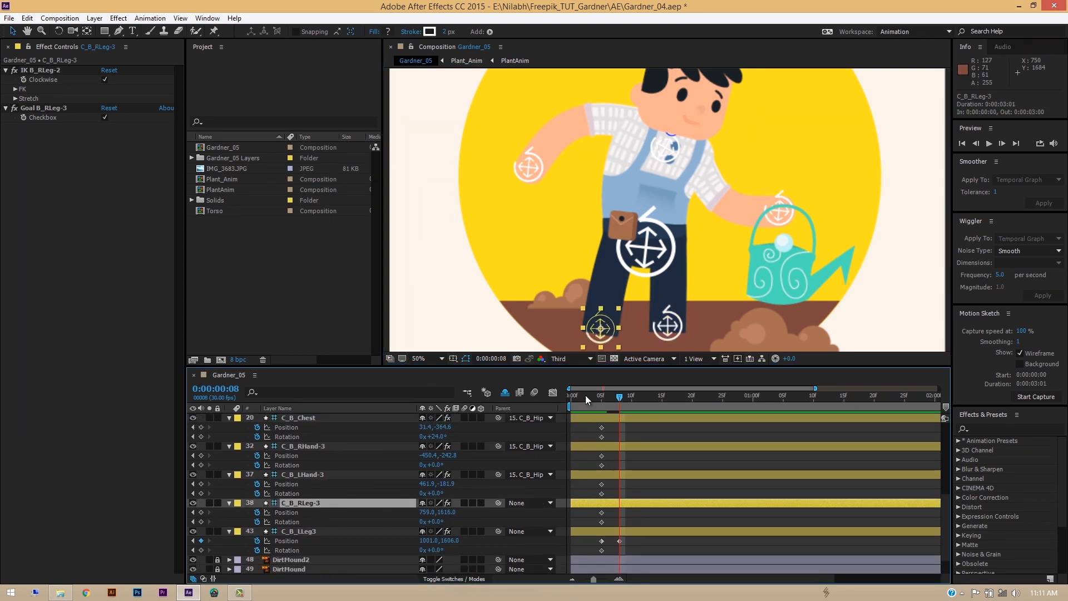
pyautogui.keyDown('shift'); pyautogui.click(319, 531); pyautogui.keyUp('shift')
pyautogui.scroll(1, 323, 526)
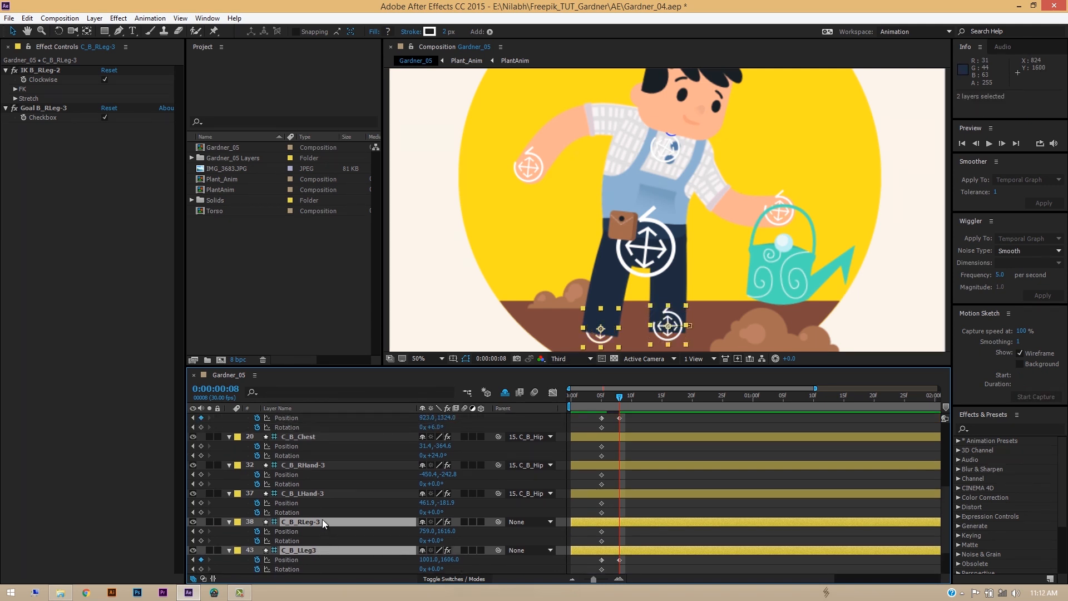
pyautogui.moveTo(322, 519); pyautogui.dragTo(325, 447)
pyautogui.scroll(1, 328, 478)
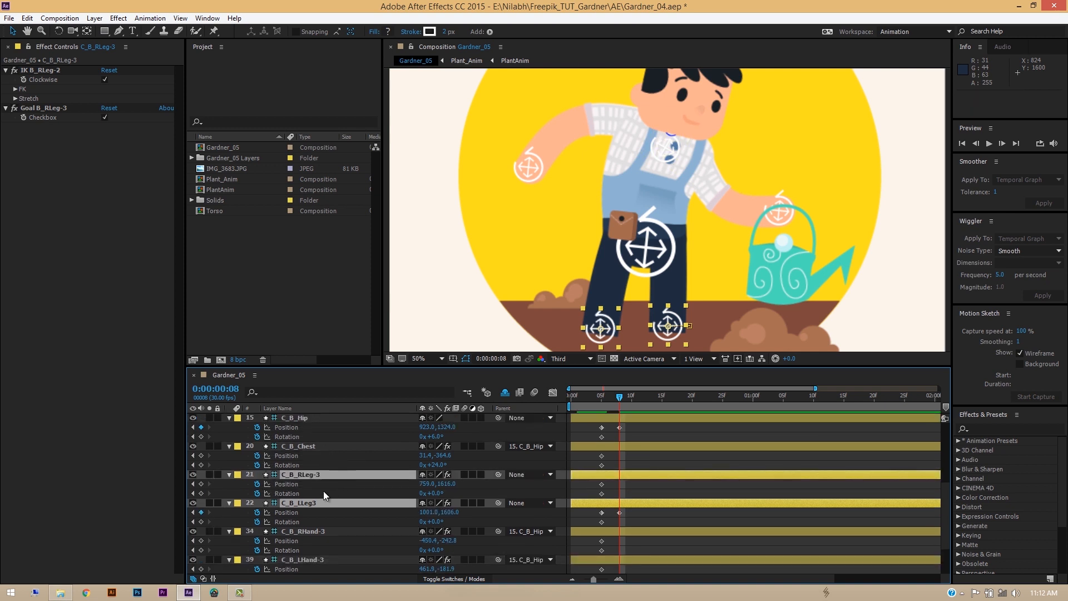
pyautogui.click(331, 525)
# Lift the right leg at 0:00:00:08 by keyframing C_B_RLeg-3's Position at 745, 1566
pyautogui.click(321, 472)
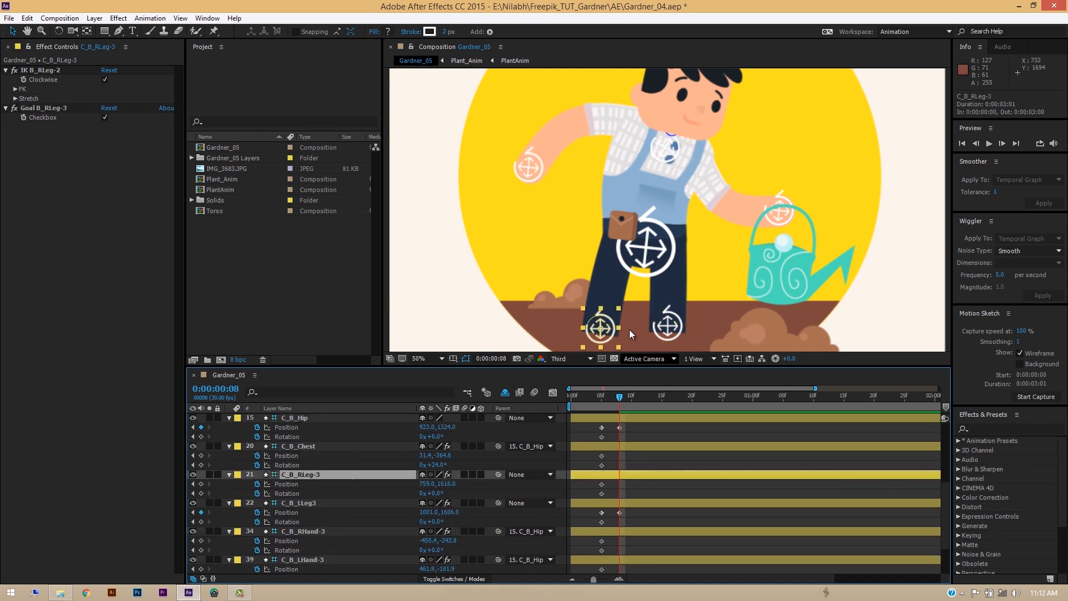
pyautogui.moveTo(600, 328)
pyautogui.mouseDown()
pyautogui.moveTo(610, 322)
pyautogui.moveTo(596, 314)
pyautogui.mouseUp()
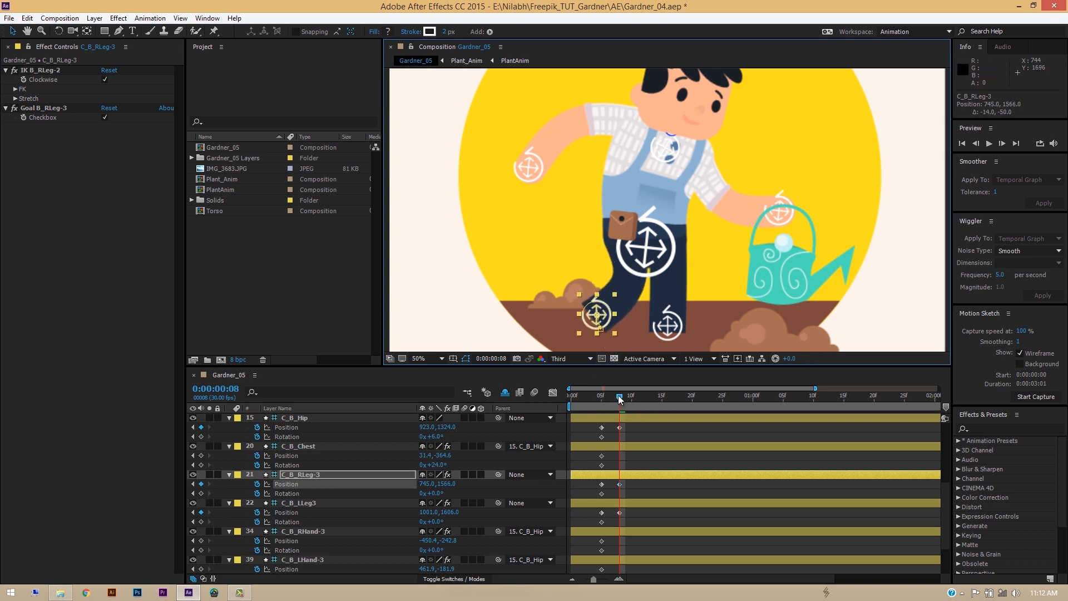
pyautogui.moveTo(619, 398)
pyautogui.mouseDown()
pyautogui.moveTo(601, 398)
pyautogui.moveTo(617, 405)
pyautogui.mouseUp()
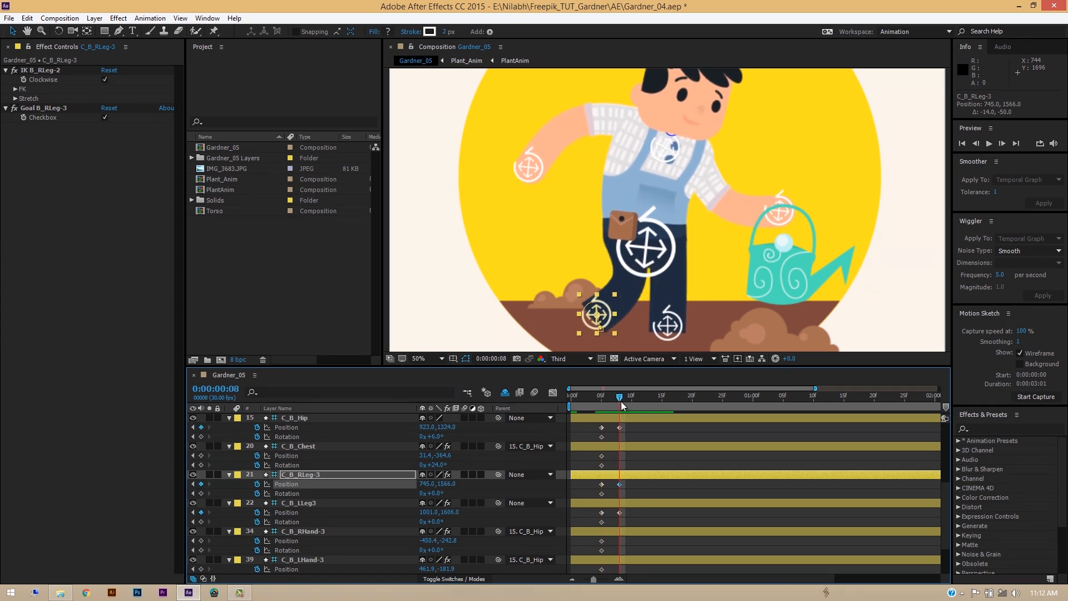
pyautogui.click(676, 337)
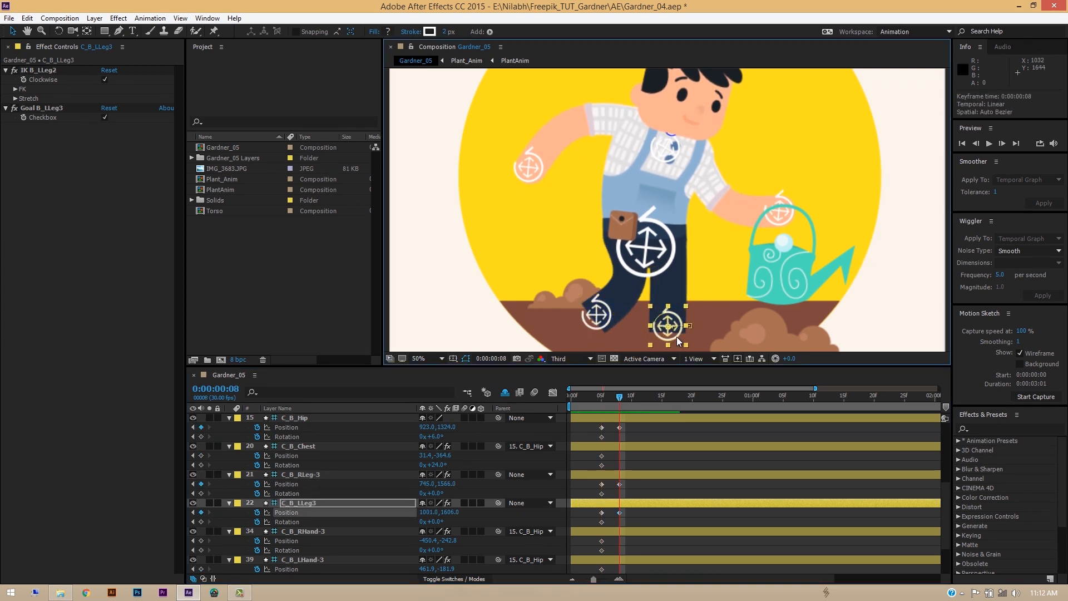
pyautogui.press('Down')
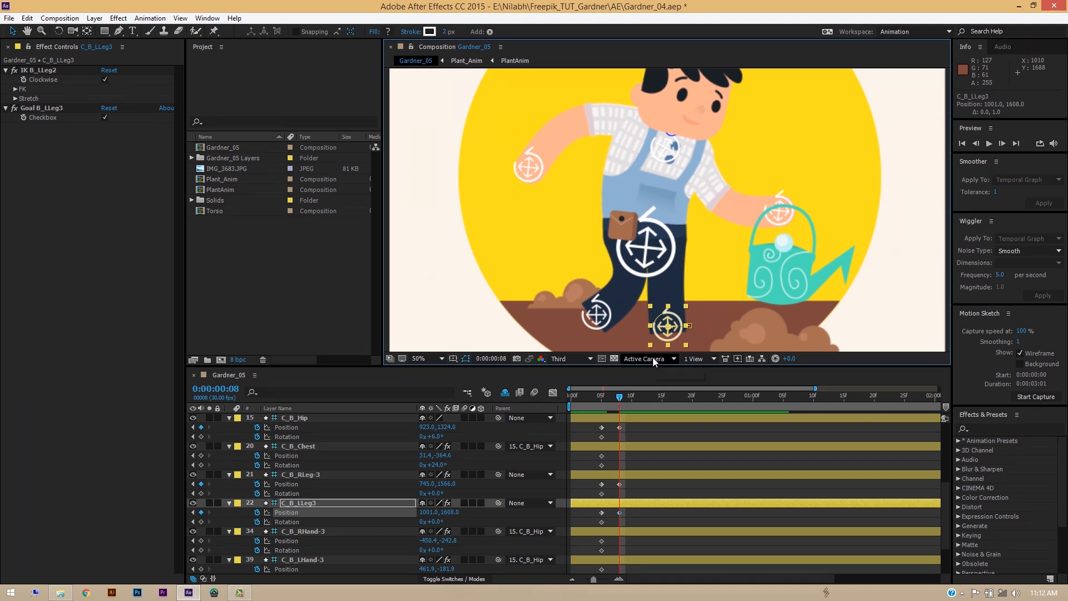
pyautogui.press('Up')
# Try to keyframe C_B_LLeg3's Position at 927, 1606 at 0:00:00:11, and undo both the keyframe and the move
pyautogui.moveTo(620, 398)
pyautogui.mouseDown()
pyautogui.moveTo(606, 397)
pyautogui.moveTo(635, 398)
pyautogui.mouseUp()
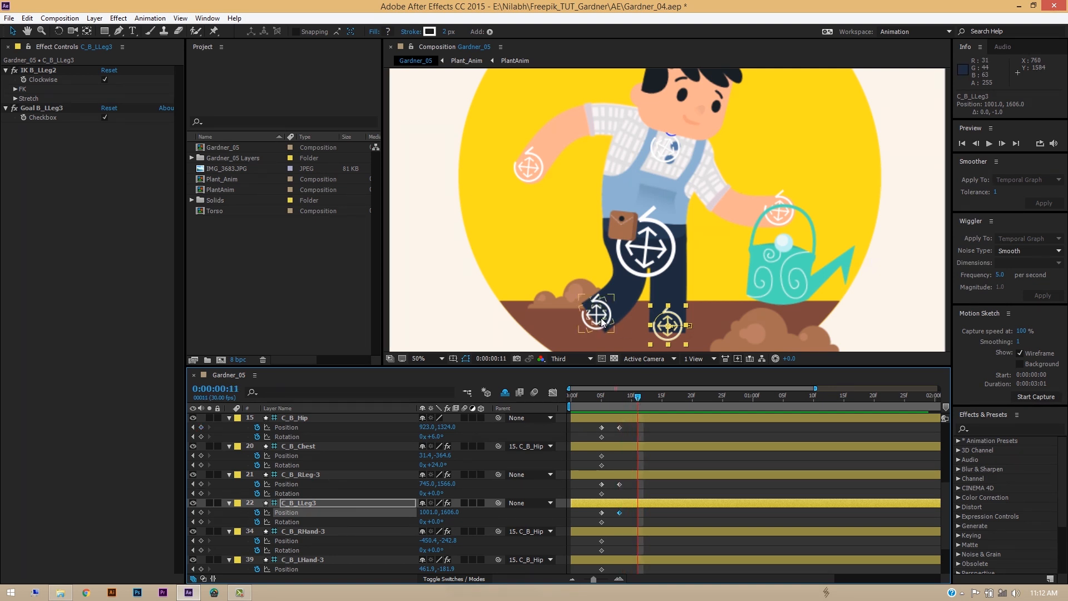
pyautogui.click(650, 250)
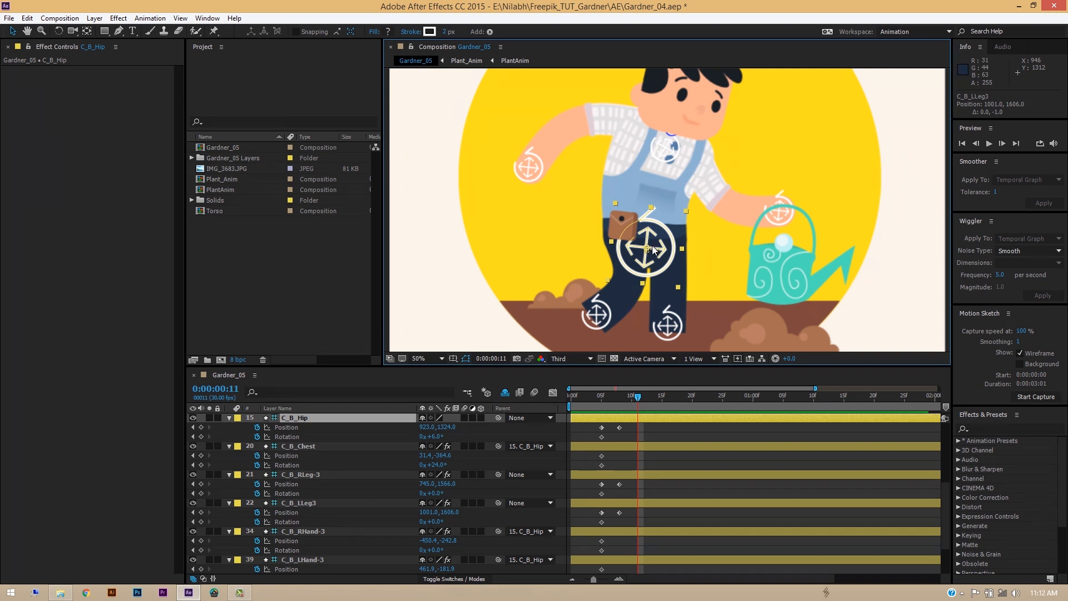
pyautogui.click(677, 329)
pyautogui.moveTo(671, 330); pyautogui.dragTo(649, 332)
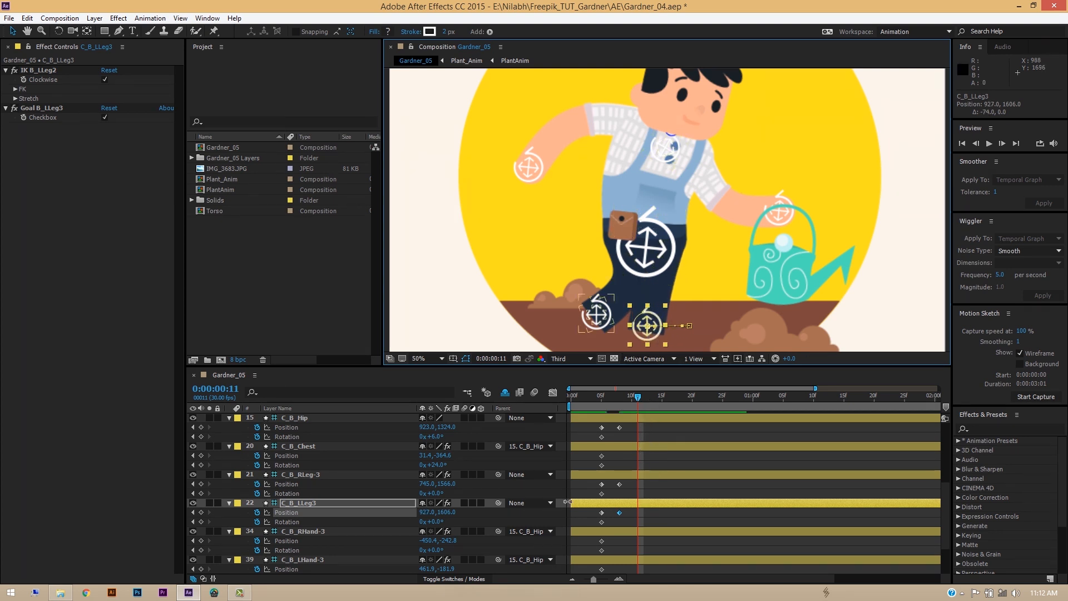
pyautogui.click(200, 512)
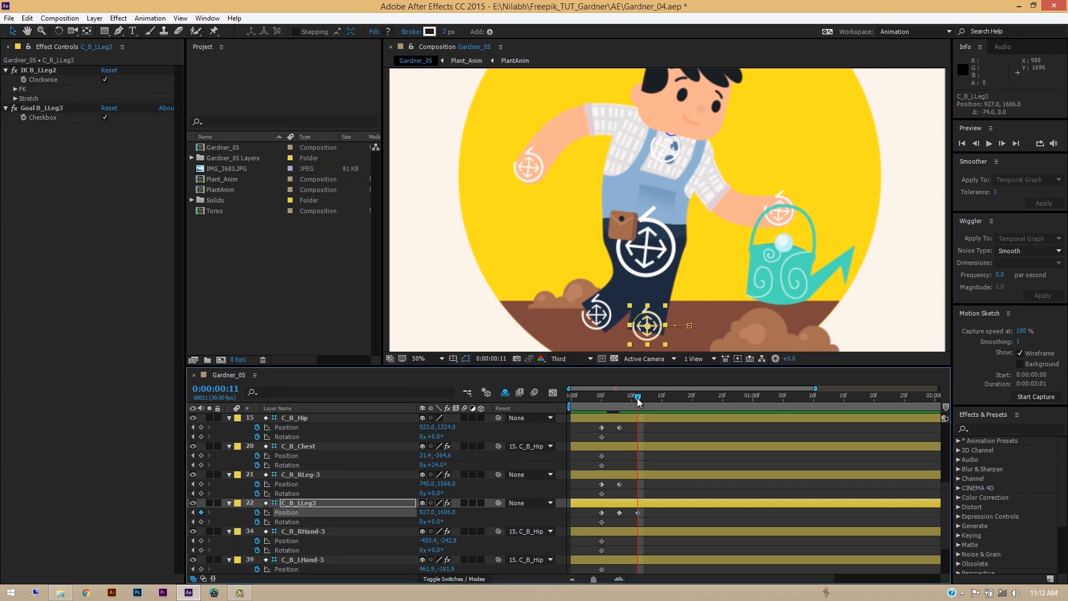
pyautogui.moveTo(638, 401)
pyautogui.mouseDown()
pyautogui.moveTo(604, 399)
pyautogui.moveTo(643, 400)
pyautogui.moveTo(619, 404)
pyautogui.mouseUp()
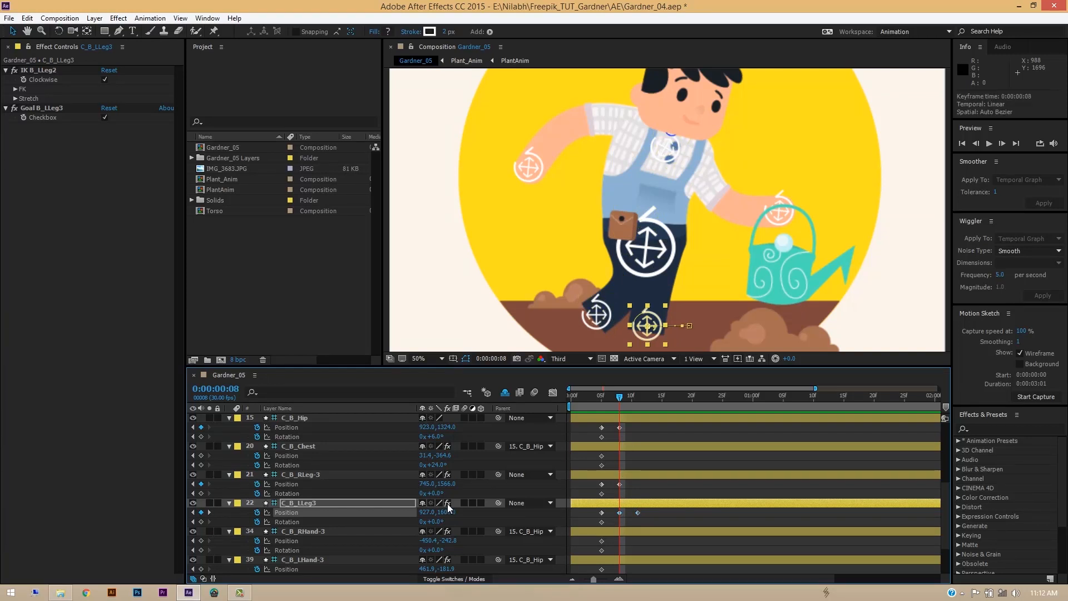
pyautogui.hotkey('ctrl', 'z')
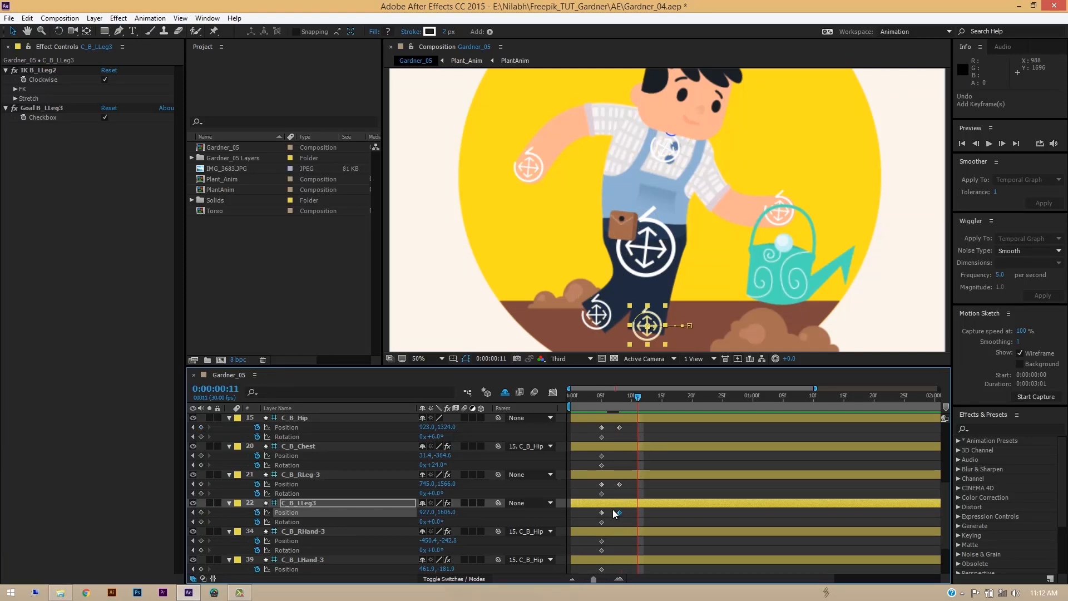
pyautogui.hotkey('ctrl', 'z')
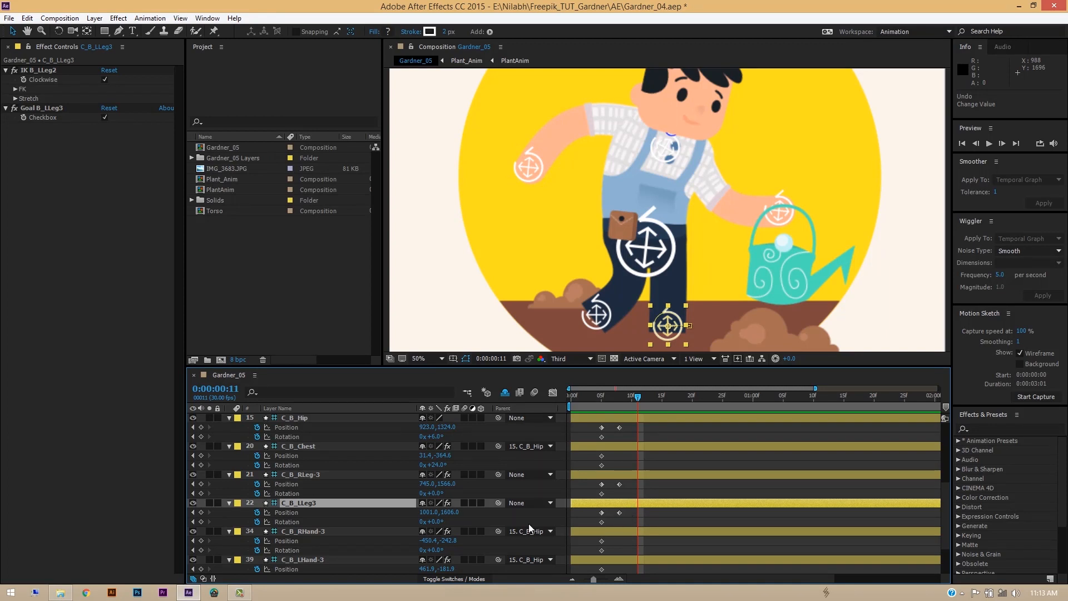
# At 0:00:00:11, keyframe C_B_LLeg3's Position at 942, 1606 and C_B_Hip's Position at 923, 1331
pyautogui.moveTo(421, 513); pyautogui.dragTo(408, 514)
pyautogui.moveTo(405, 513); pyautogui.dragTo(393, 513)
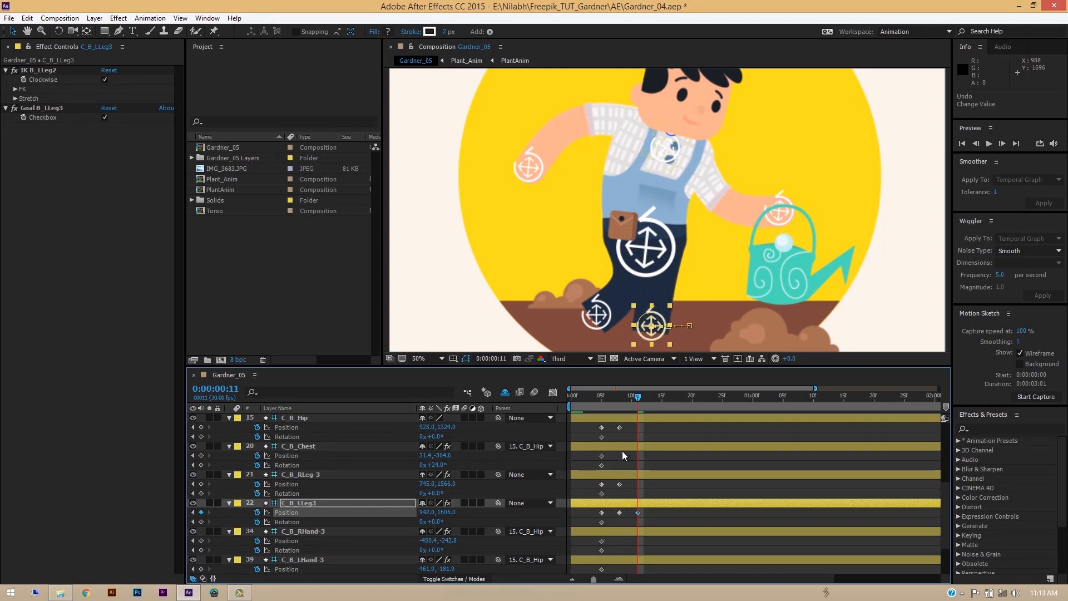
pyautogui.click(654, 249)
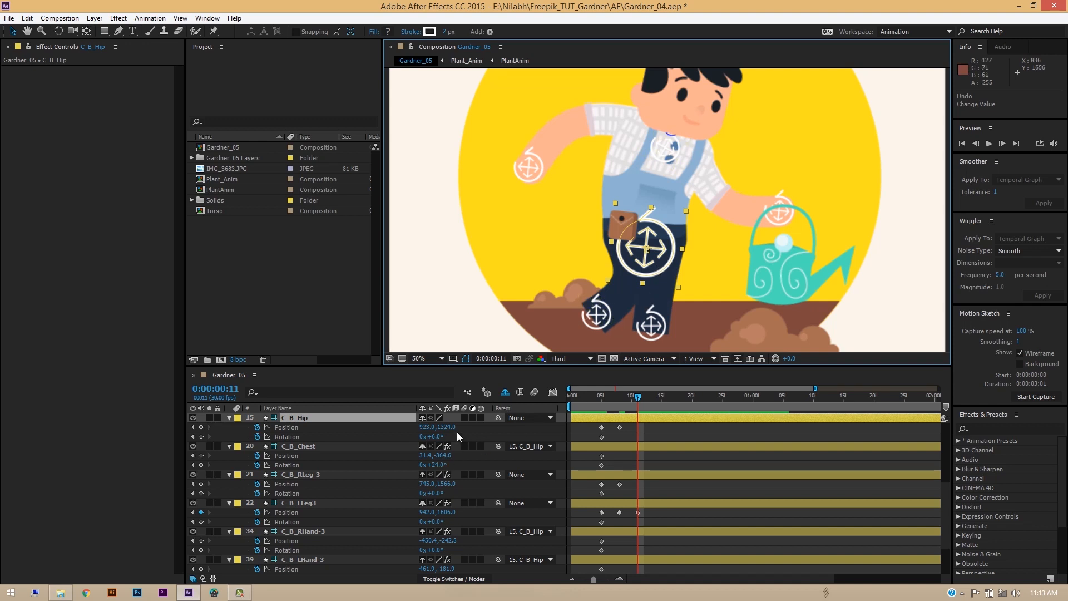
pyautogui.moveTo(443, 427); pyautogui.dragTo(457, 427)
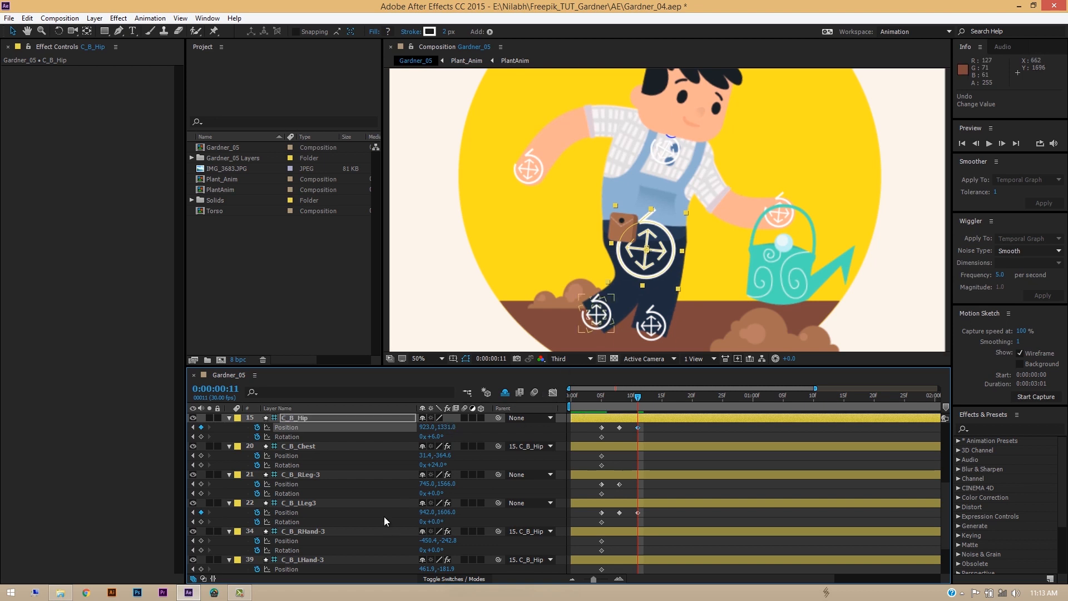
# Swing the right leg across by placing C_B_RLeg-3 at 885, 1576 at 0:00:00:11 and at 957, 1614 at 0:00:00:14
pyautogui.click(322, 474)
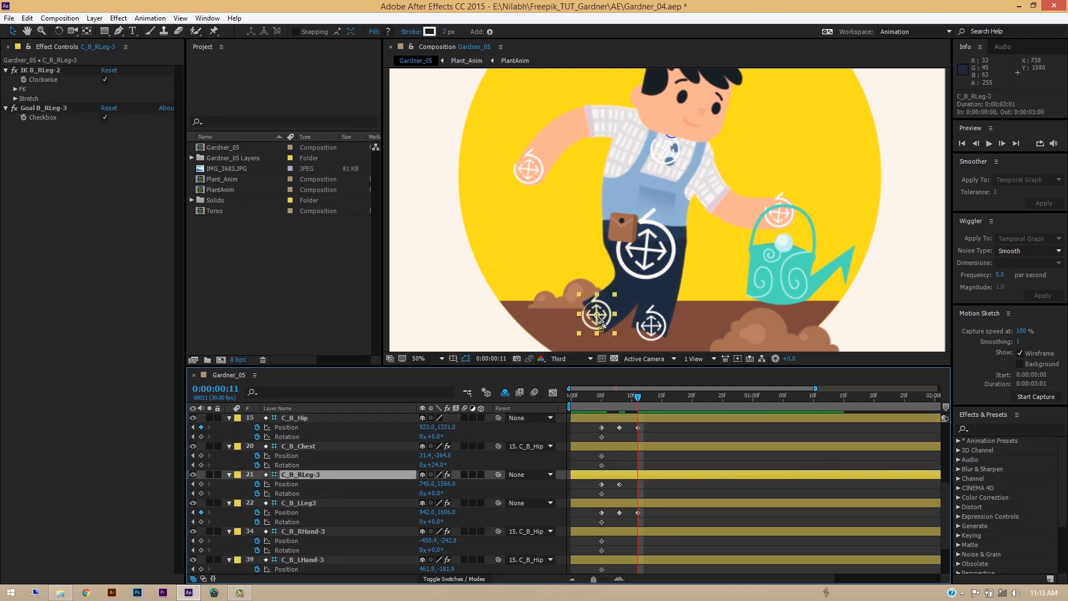
pyautogui.moveTo(602, 324); pyautogui.dragTo(642, 326)
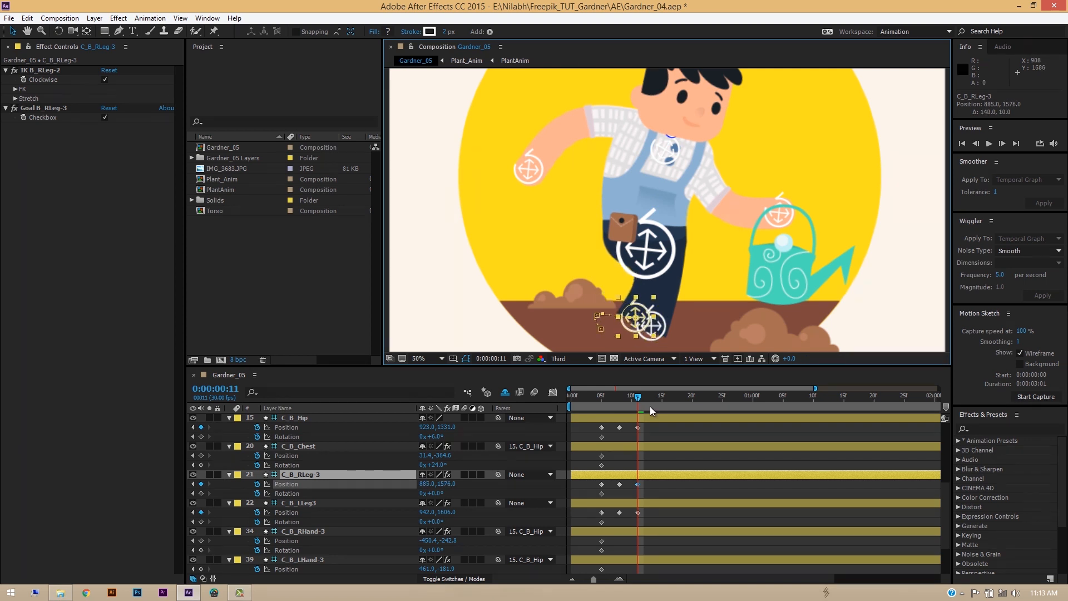
pyautogui.moveTo(626, 398)
pyautogui.mouseDown()
pyautogui.moveTo(602, 398)
pyautogui.moveTo(638, 398)
pyautogui.mouseUp()
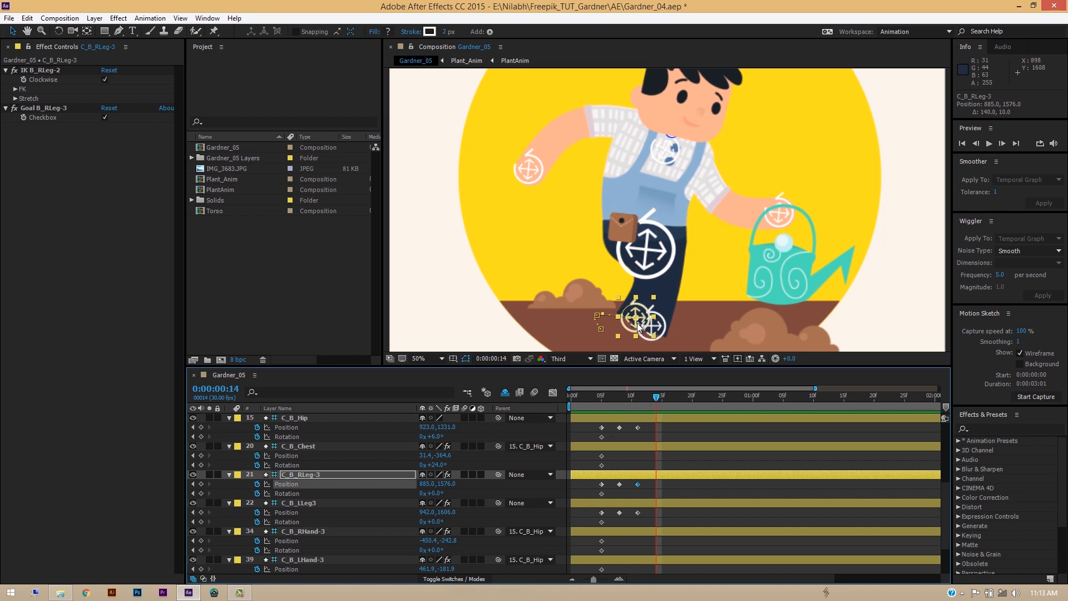
pyautogui.moveTo(635, 321); pyautogui.dragTo(655, 330)
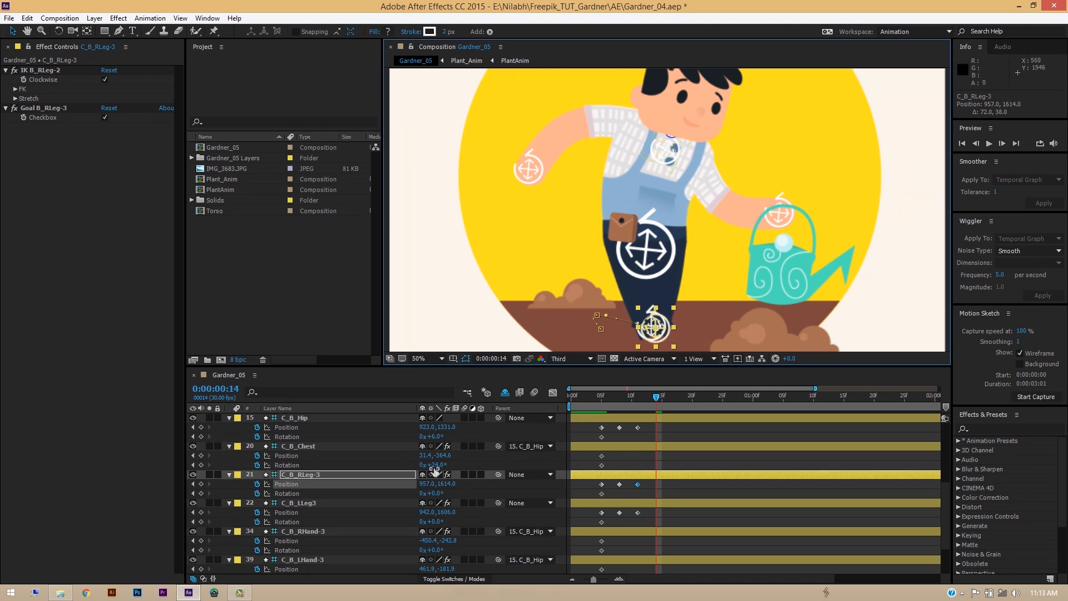
# Copy C_B_Hip's Position keyframe from 0:00:00:05 and paste it at 0:00:00:14
pyautogui.click(446, 426)
pyautogui.click(478, 430)
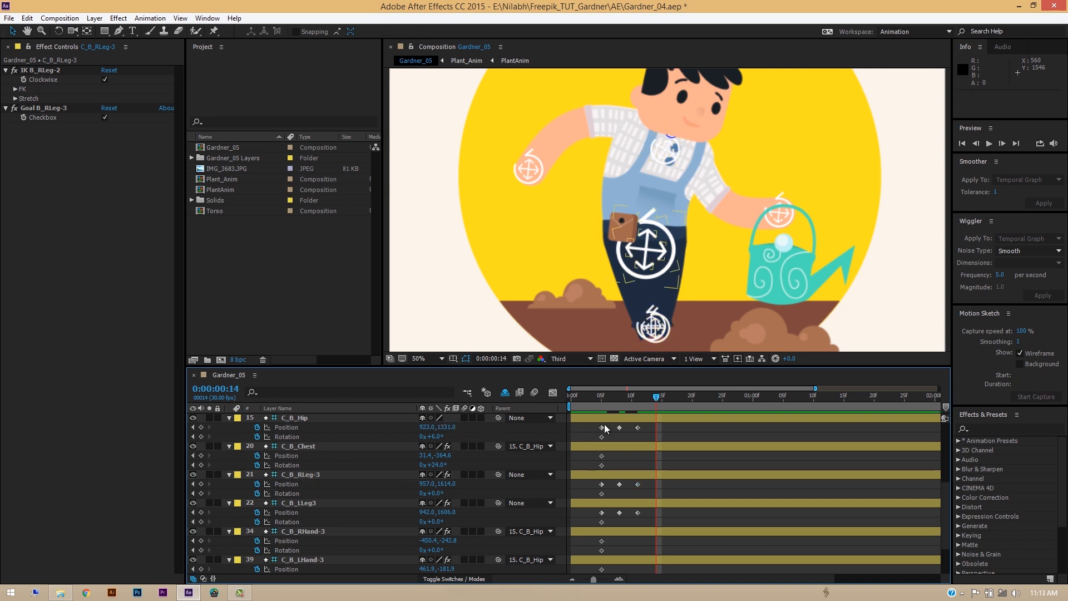
pyautogui.click(602, 427)
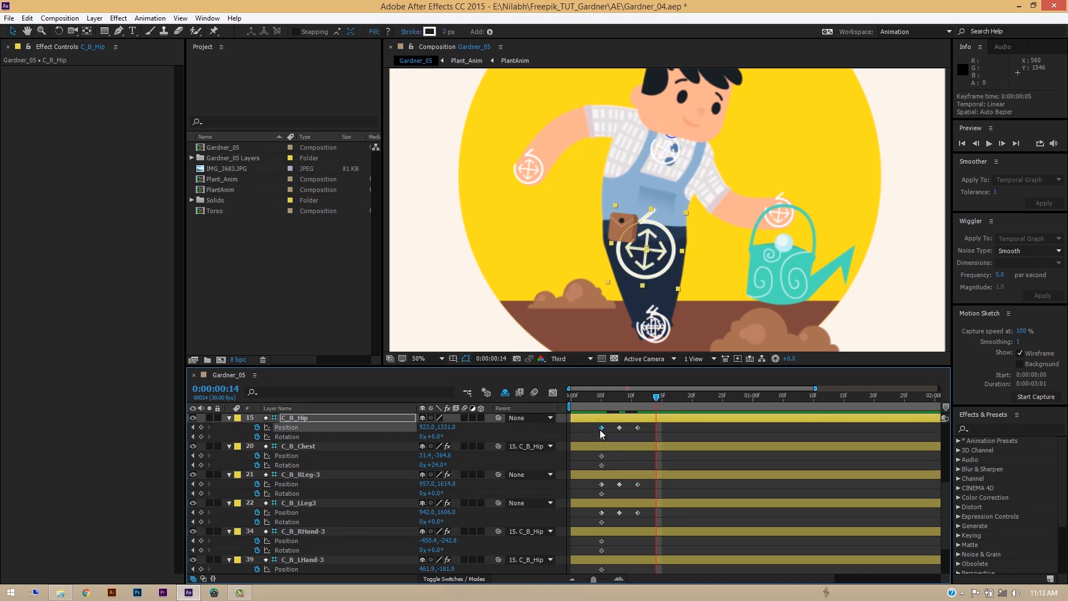
pyautogui.hotkey('ctrl', 'c')
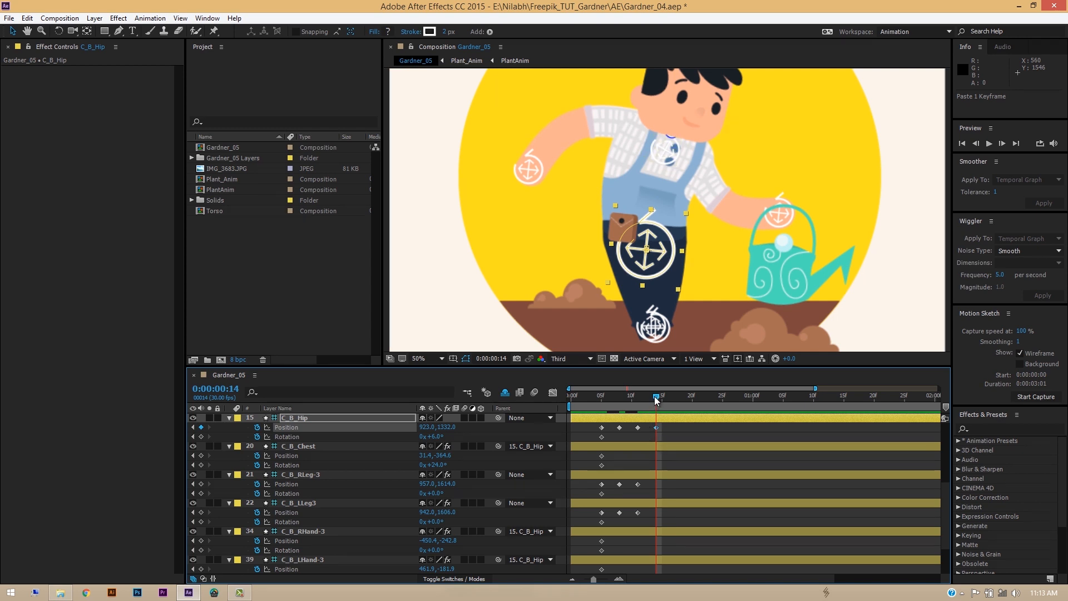
# At 0:00:00:14, move the left leg back by keyframing C_B_LLeg3's Position at 888, 1606
pyautogui.click(340, 531)
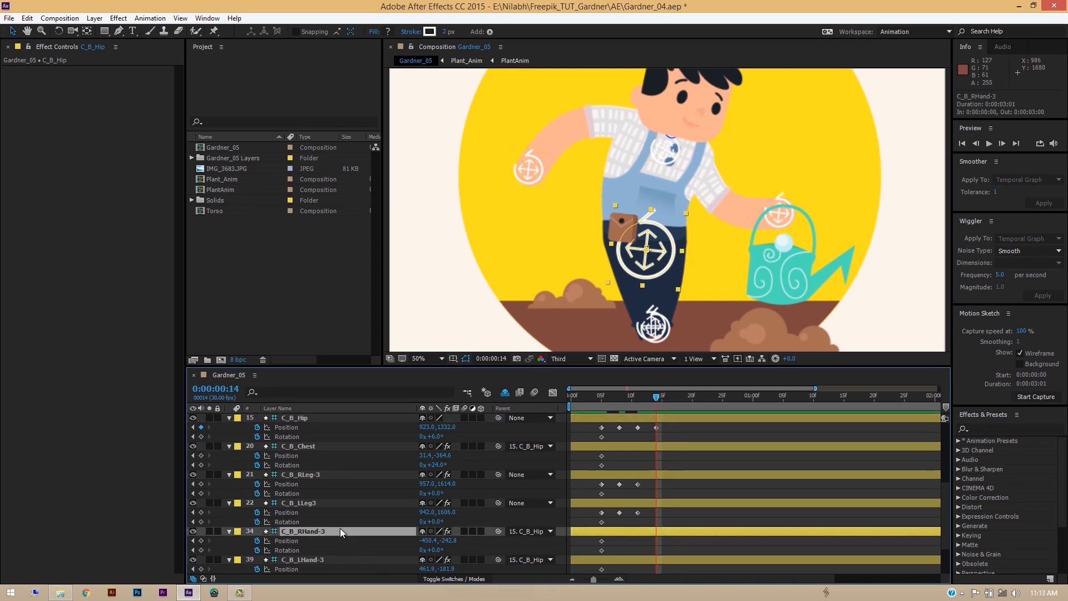
pyautogui.click(321, 503)
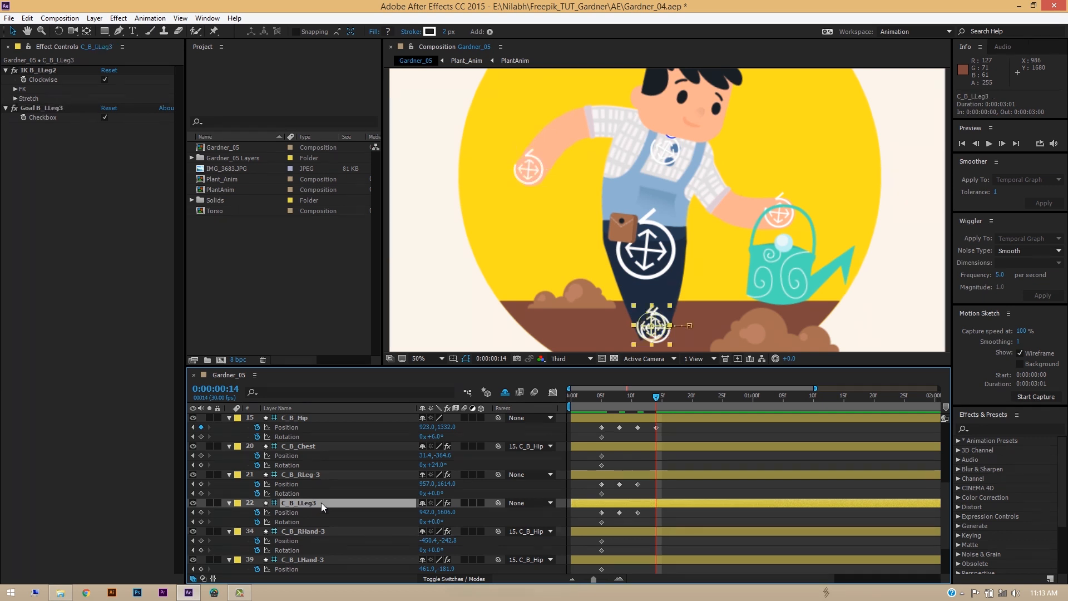
pyautogui.moveTo(445, 512); pyautogui.dragTo(392, 506)
pyautogui.hotkey('ctrl', 'z')
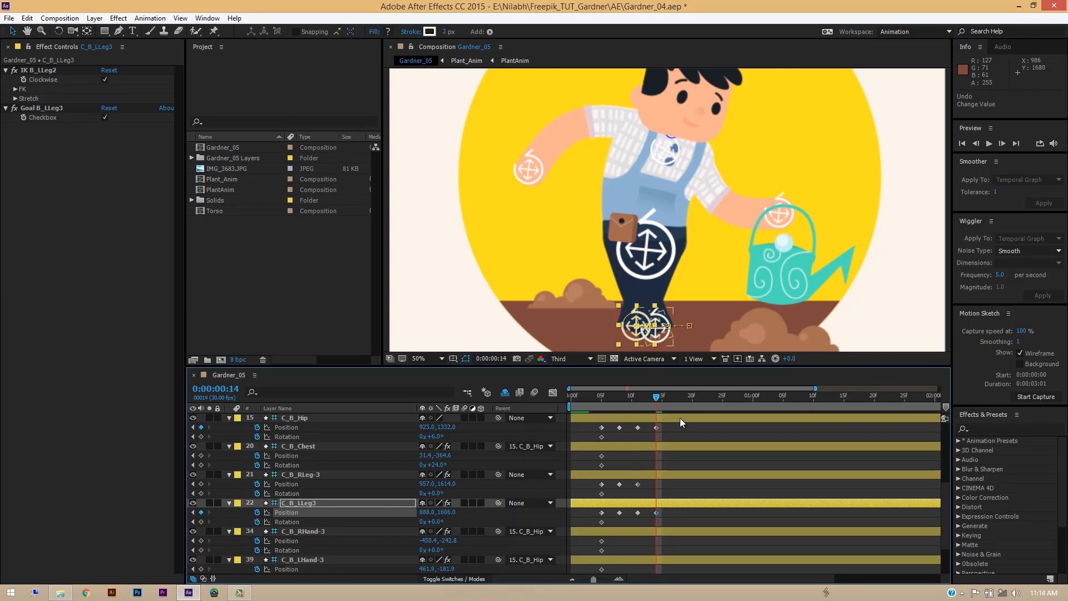
pyautogui.moveTo(656, 398)
pyautogui.mouseDown()
pyautogui.moveTo(582, 401)
pyautogui.moveTo(656, 418)
pyautogui.mouseUp()
# Add Position and Rotation keyframes for C_B_RLeg-3 at 0:00:00:14 to hold its current pose
pyautogui.click(654, 484)
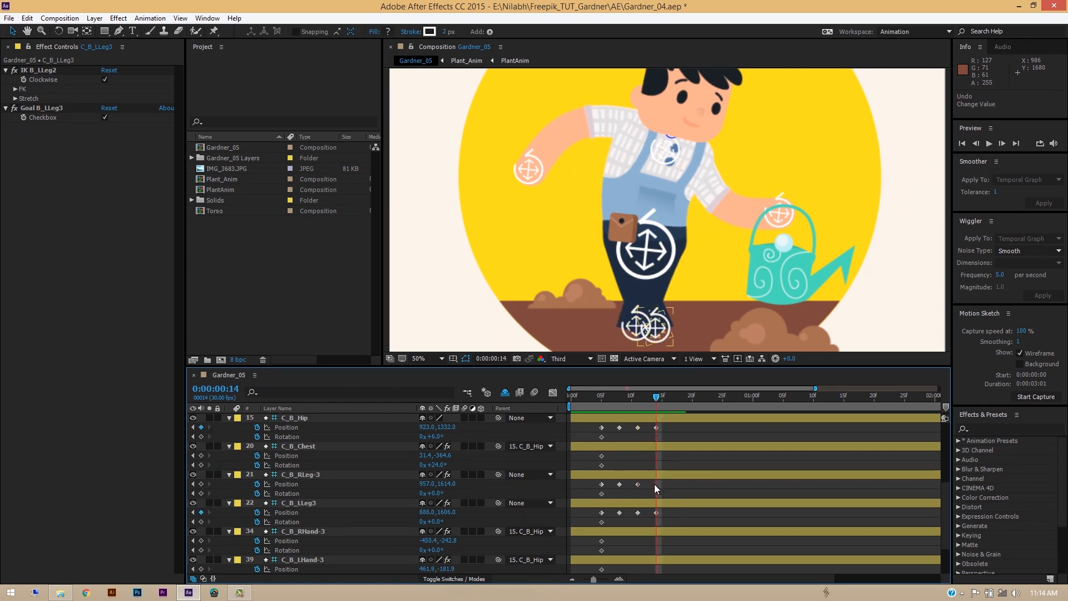
pyautogui.click(200, 484)
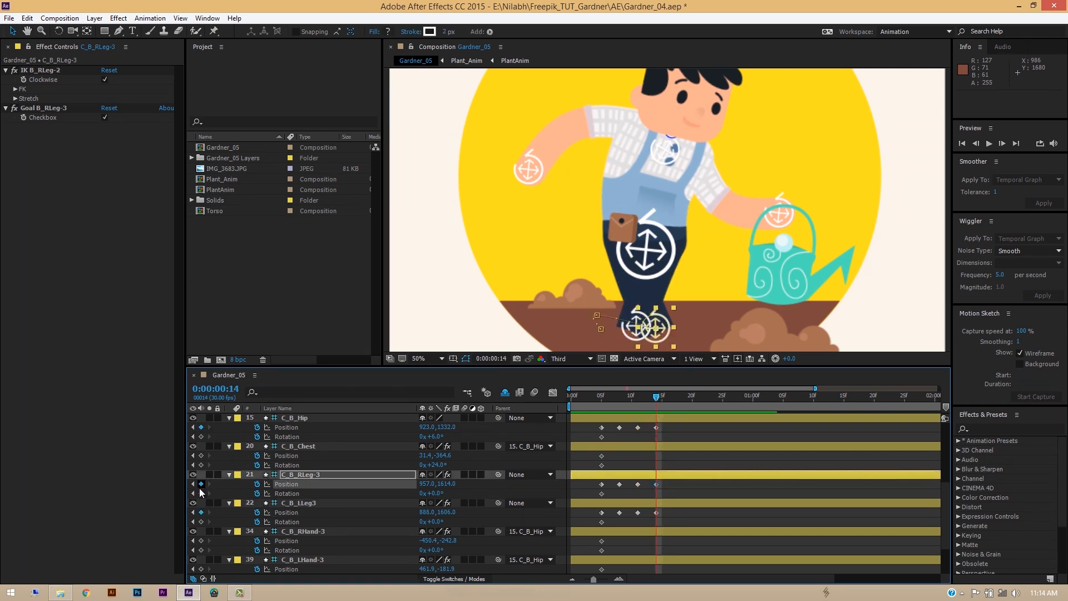
pyautogui.click(201, 493)
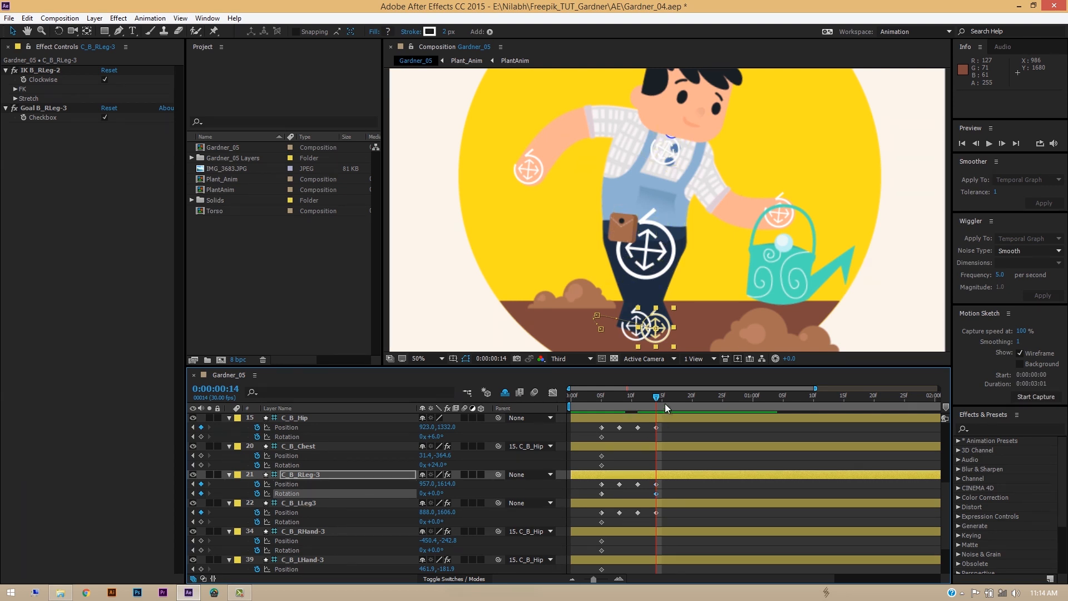
# Adjust C_B_RLeg-3's Position to 937, 1574 at 0:00:00:11 and scrub through the leg motion up to 0:00:00:14
pyautogui.moveTo(657, 398); pyautogui.dragTo(637, 398)
pyautogui.moveTo(657, 330); pyautogui.dragTo(651, 318)
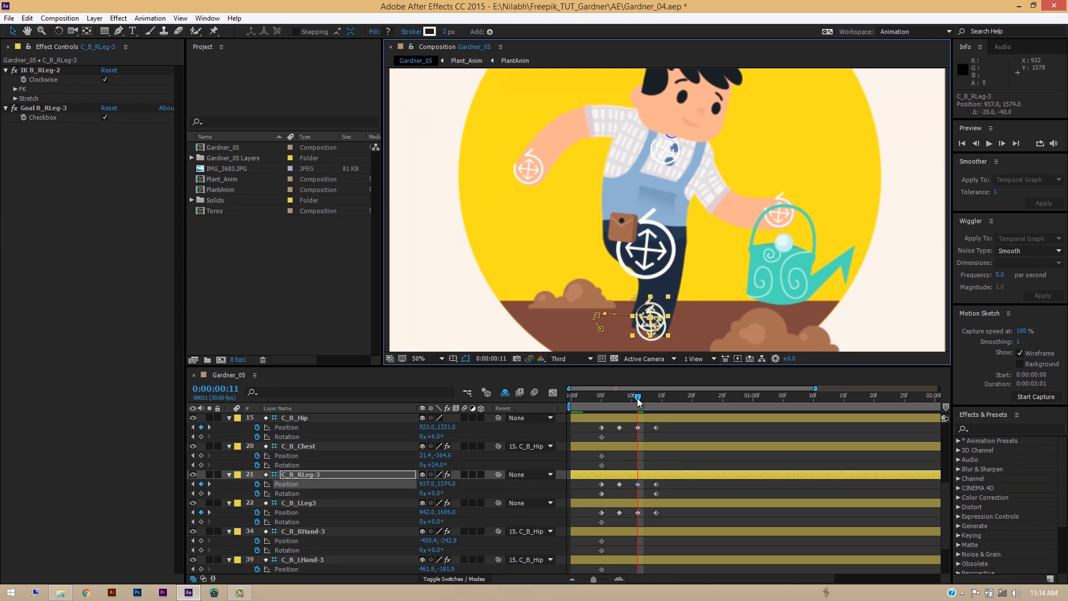
pyautogui.moveTo(638, 397); pyautogui.dragTo(666, 396)
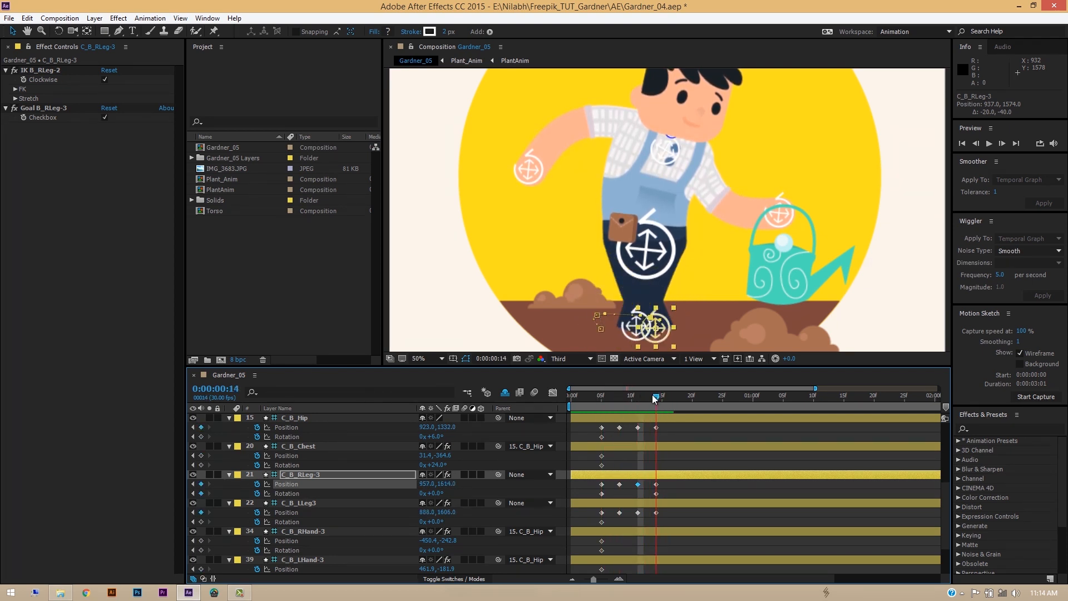
pyautogui.moveTo(653, 399); pyautogui.dragTo(639, 402)
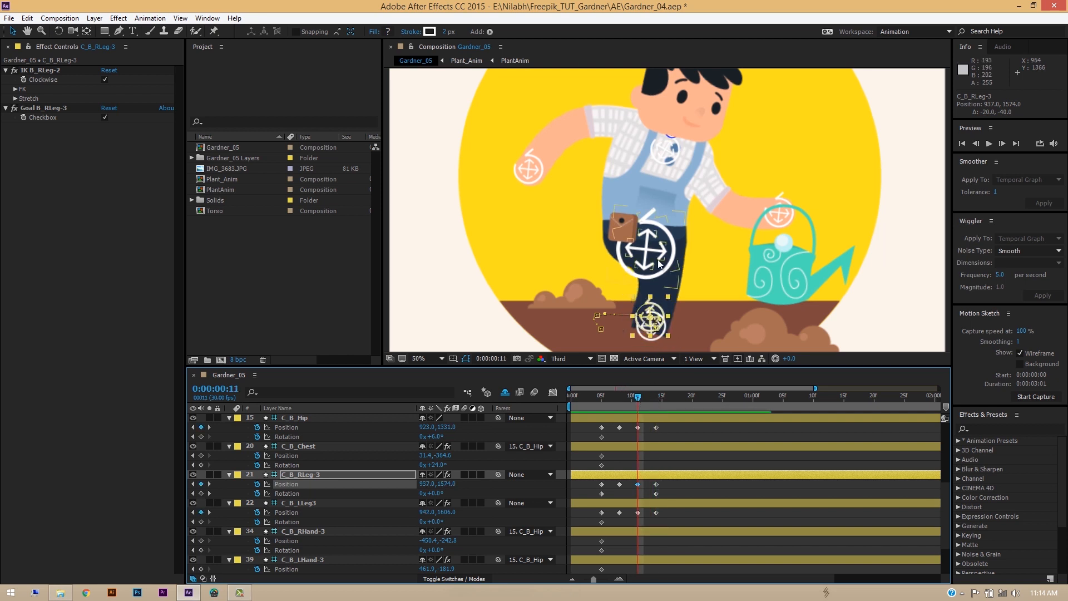
# Set C_B_Hip's Position to 923, 1325 at 0:00:00:11 and to 923, 1316 at 0:00:00:08
pyautogui.click(637, 427)
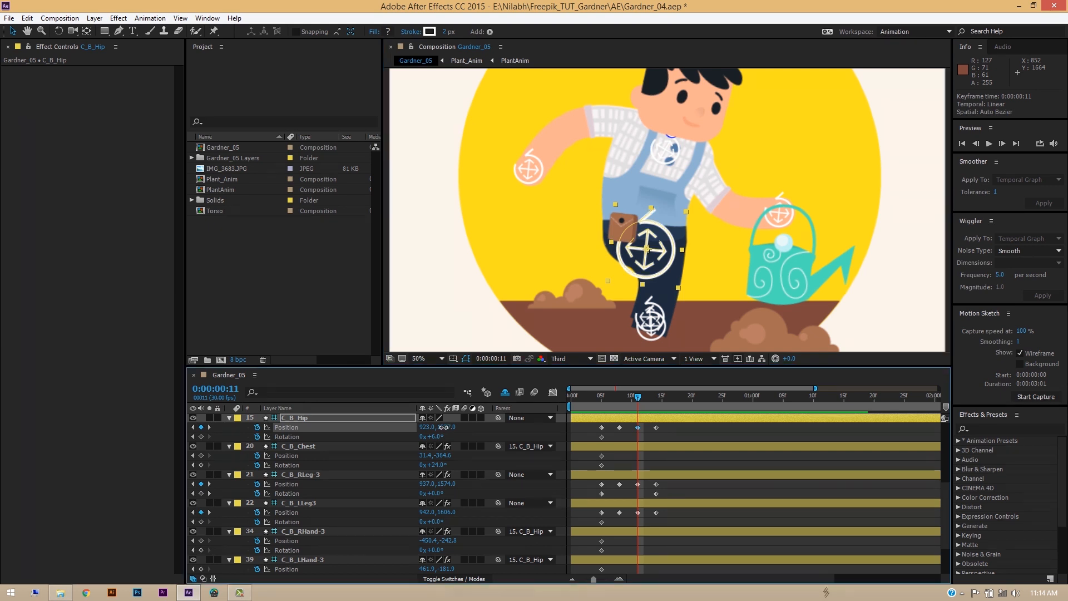
pyautogui.moveTo(445, 427); pyautogui.dragTo(443, 427)
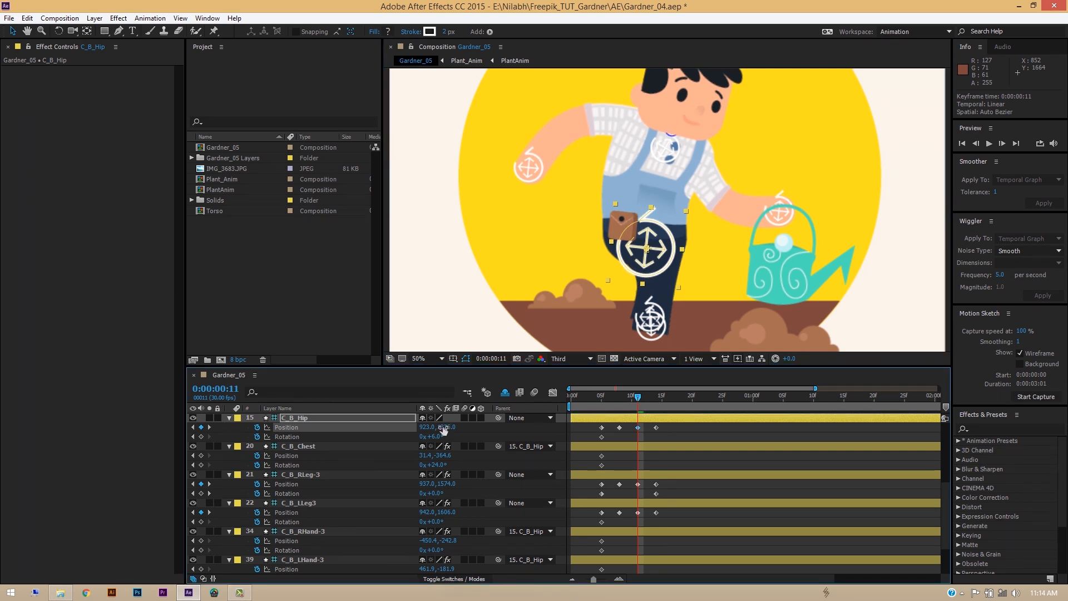
pyautogui.moveTo(630, 402); pyautogui.dragTo(615, 399)
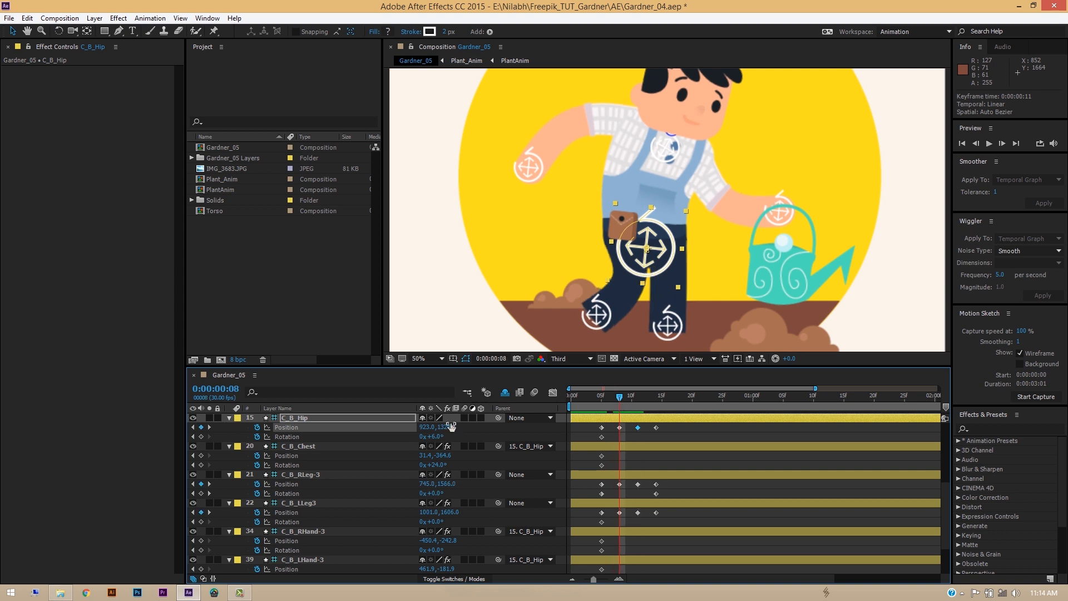
pyautogui.moveTo(446, 427); pyautogui.dragTo(445, 427)
# Play back the stepping motion repeatedly from around 0:00:00:04 to check the hip and leg timing
pyautogui.moveTo(617, 397); pyautogui.dragTo(594, 413)
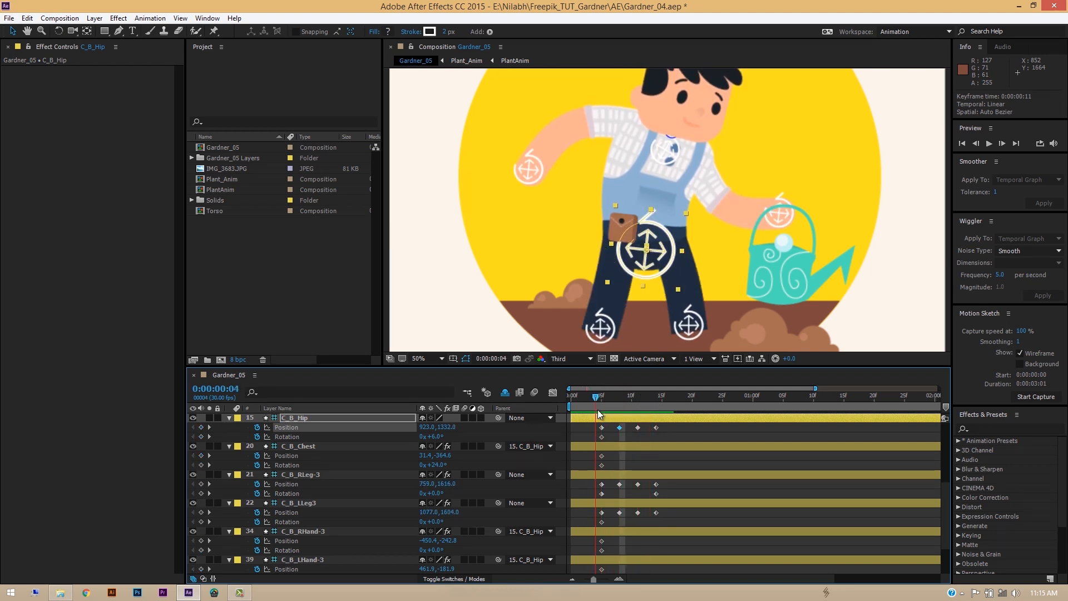
pyautogui.press('space')
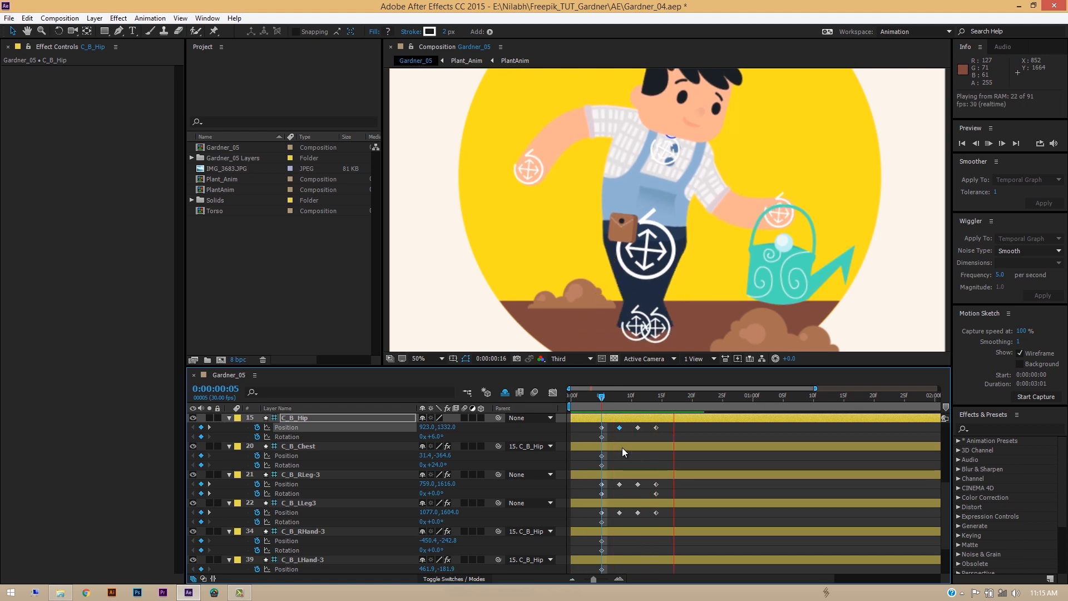
pyautogui.click(603, 396)
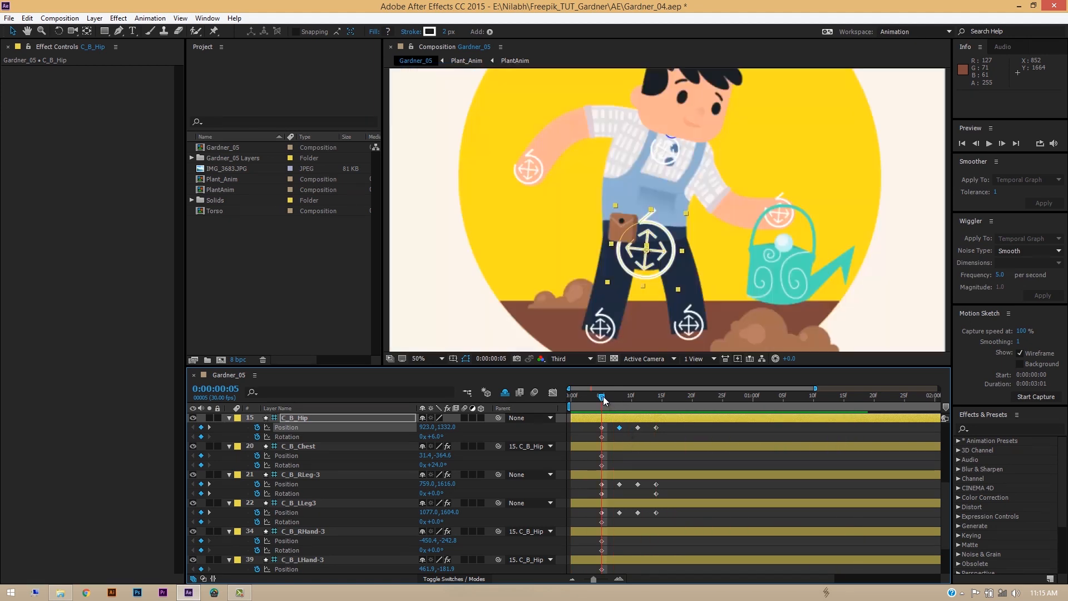
pyautogui.press('space')
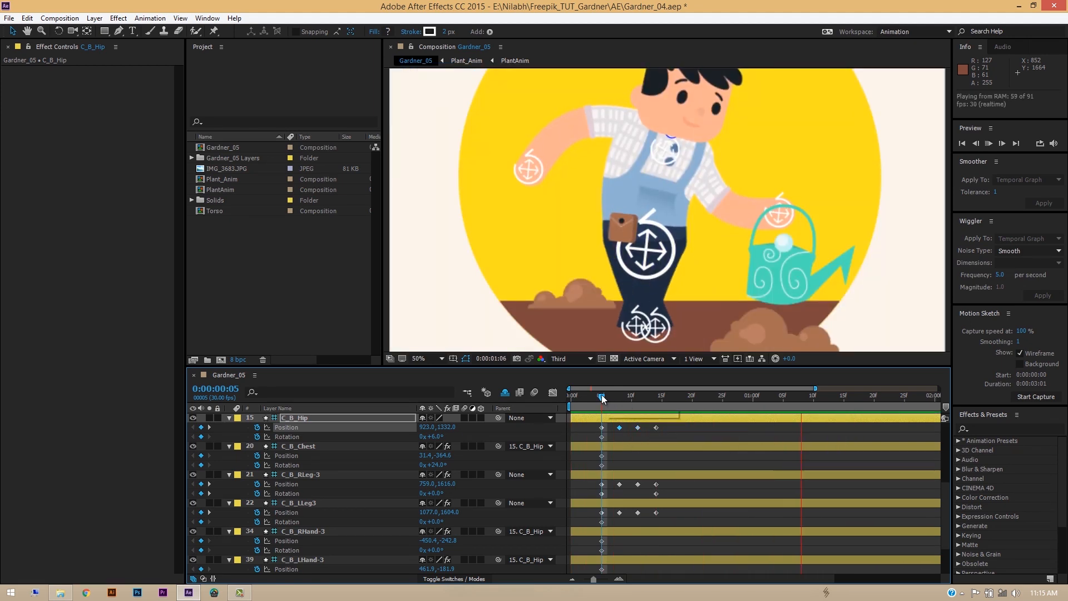
pyautogui.click(597, 397)
pyautogui.press('space')
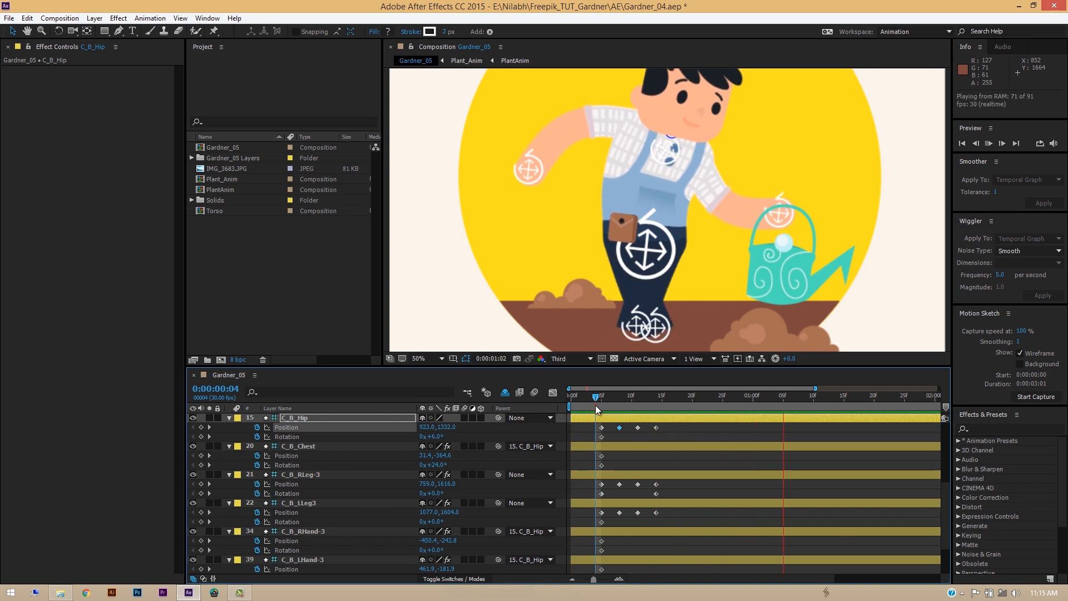
pyautogui.moveTo(595, 405)
pyautogui.mouseDown()
pyautogui.moveTo(638, 401)
pyautogui.moveTo(613, 400)
pyautogui.mouseUp()
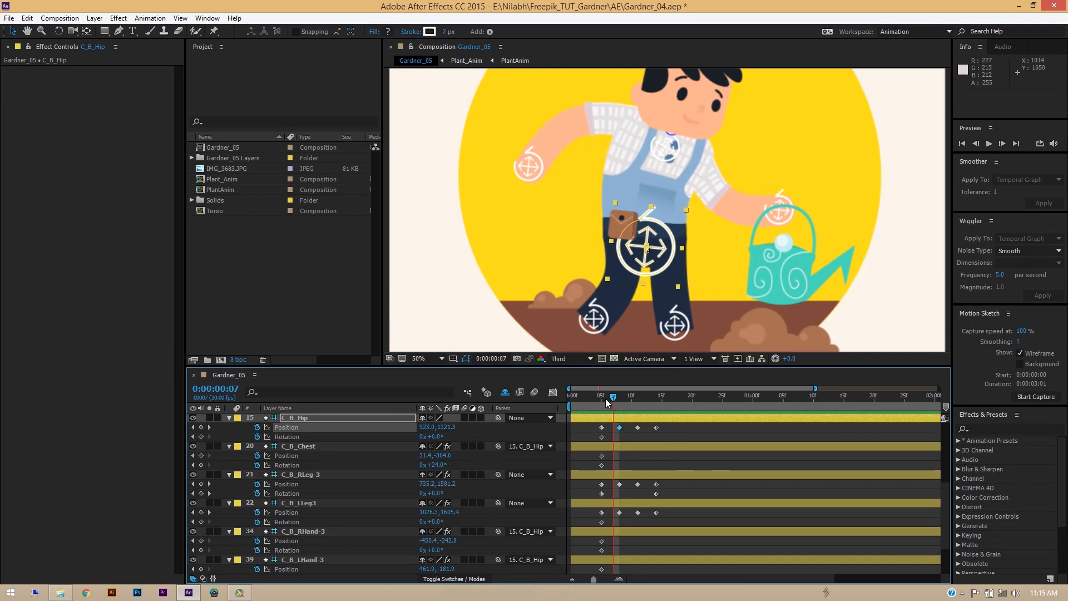
# Scrub through the step to 0:00:00:17 and lower the hip there by keyframing C_B_Hip's Position at 923, 1341
pyautogui.moveTo(606, 399); pyautogui.dragTo(656, 410)
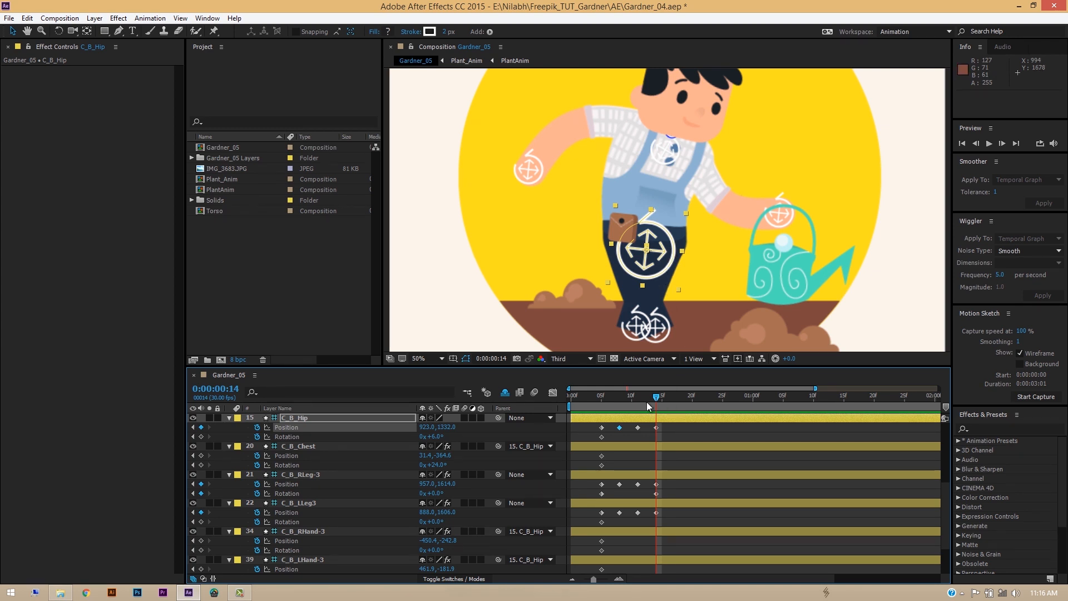
pyautogui.moveTo(660, 401)
pyautogui.mouseDown()
pyautogui.moveTo(611, 411)
pyautogui.moveTo(666, 411)
pyautogui.moveTo(659, 416)
pyautogui.mouseUp()
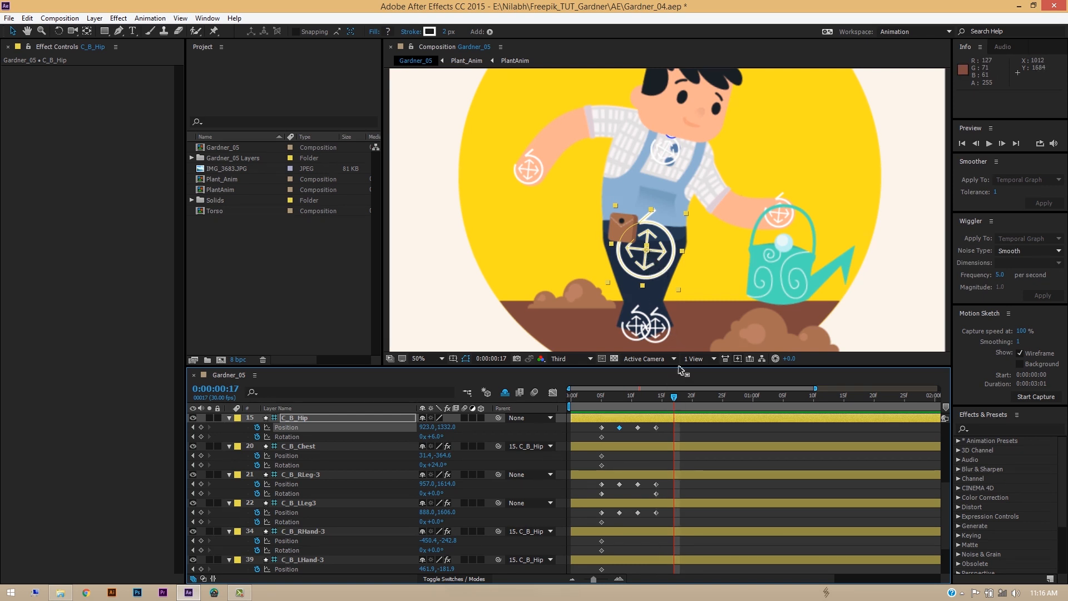
pyautogui.moveTo(445, 428); pyautogui.dragTo(449, 429)
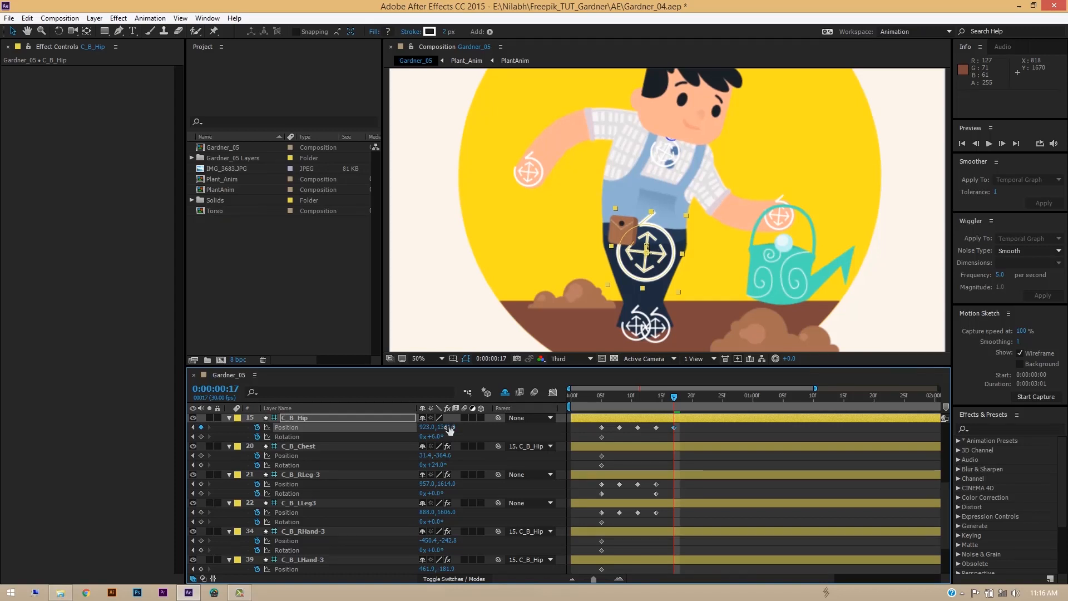
# At 0:00:00:17, keyframe the Position of C_B_RLeg-3 at 925, 1614 and of C_B_LLeg3 at 874, 1606
pyautogui.click(662, 329)
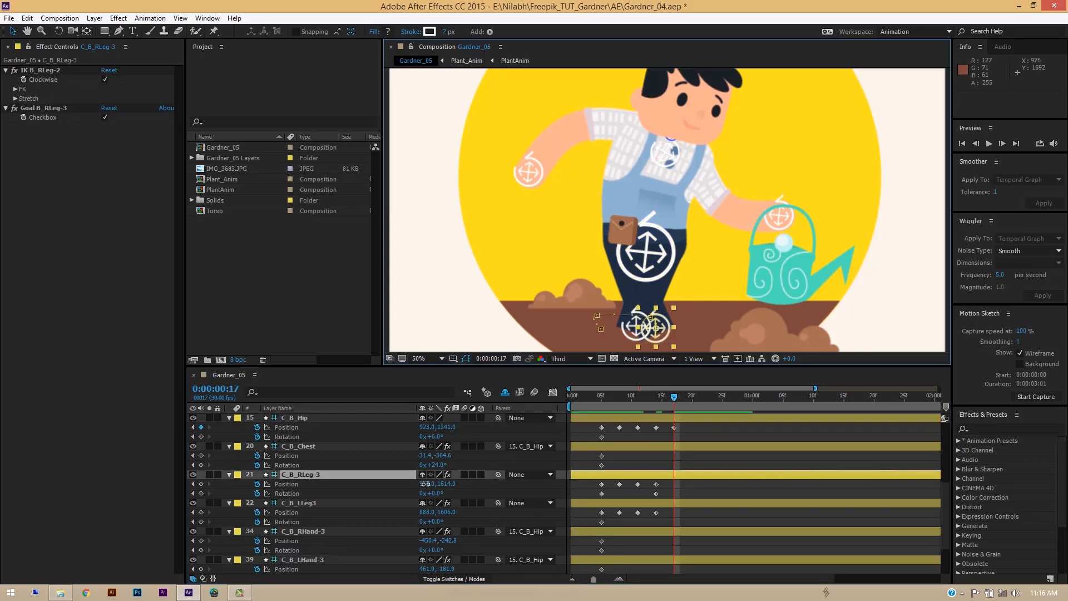
pyautogui.moveTo(432, 482); pyautogui.dragTo(402, 479)
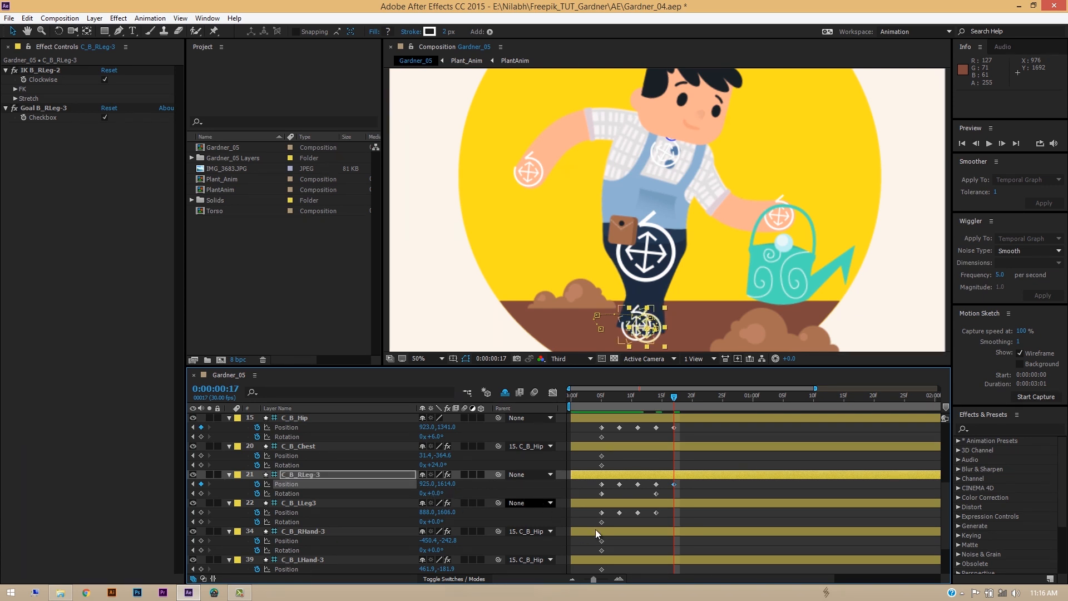
pyautogui.click(346, 503)
pyautogui.moveTo(426, 512); pyautogui.dragTo(418, 512)
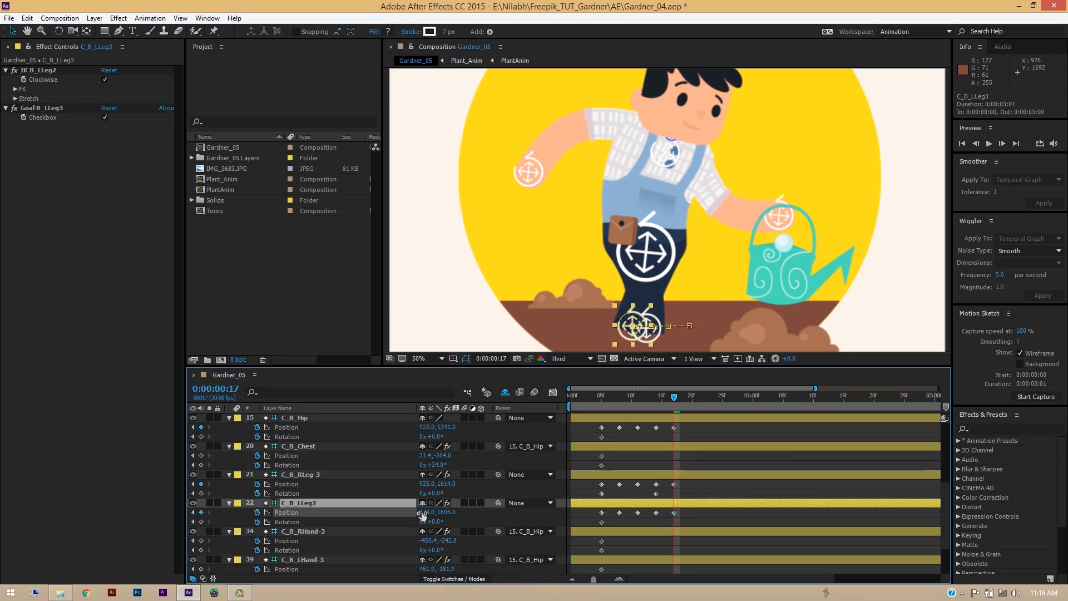
# Copy C_B_Hip's Position keyframe from 0:00:00:08 and paste it at 0:00:00:20
pyautogui.moveTo(676, 397)
pyautogui.mouseDown()
pyautogui.moveTo(632, 398)
pyautogui.moveTo(692, 411)
pyautogui.mouseUp()
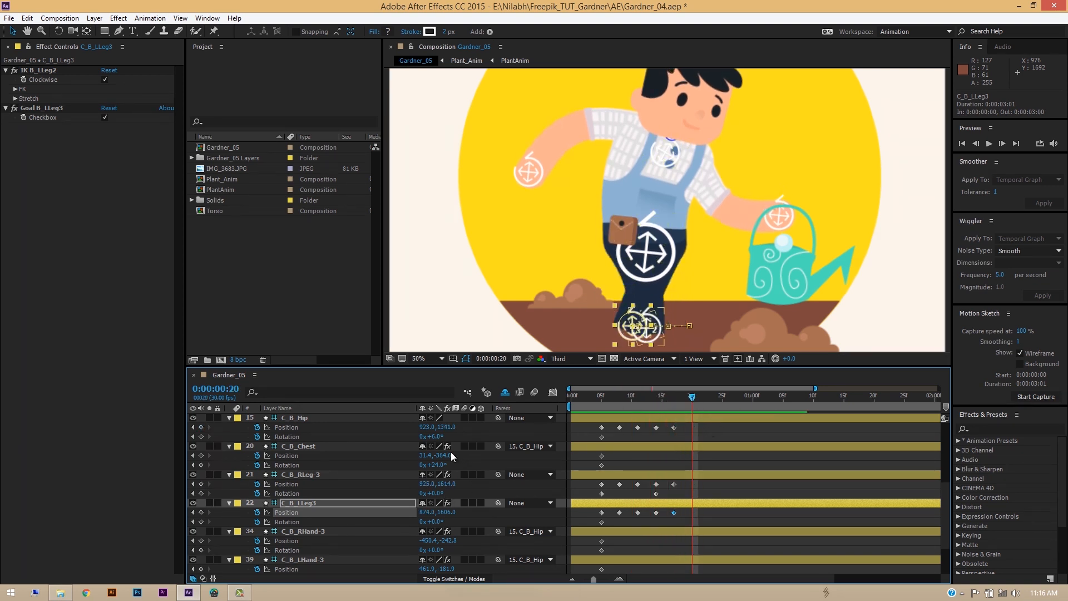
pyautogui.click(622, 397)
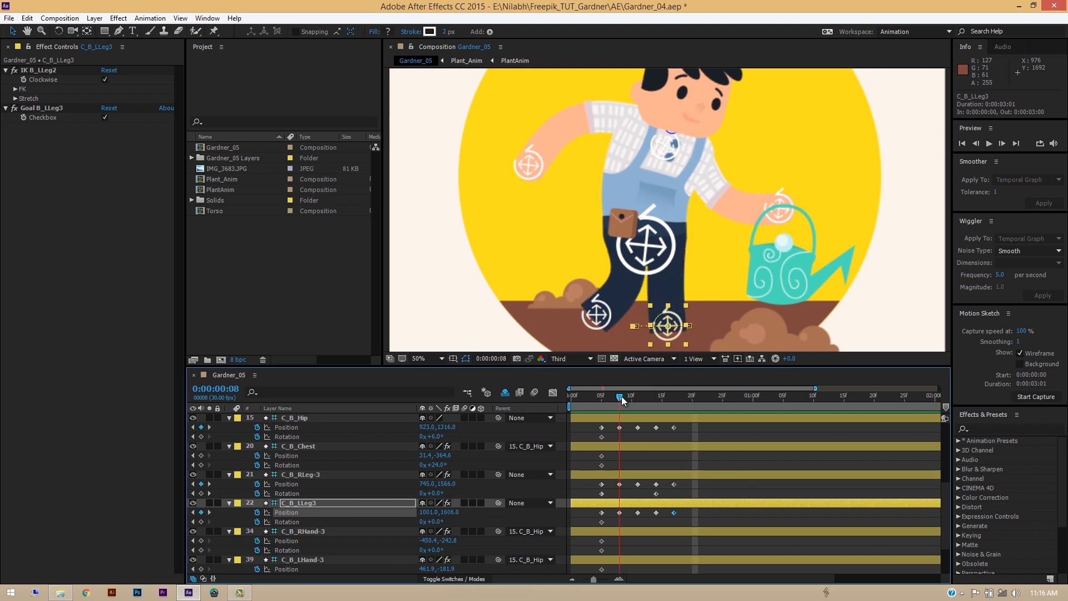
pyautogui.click(619, 427)
pyautogui.hotkey('ctrl', 'c')
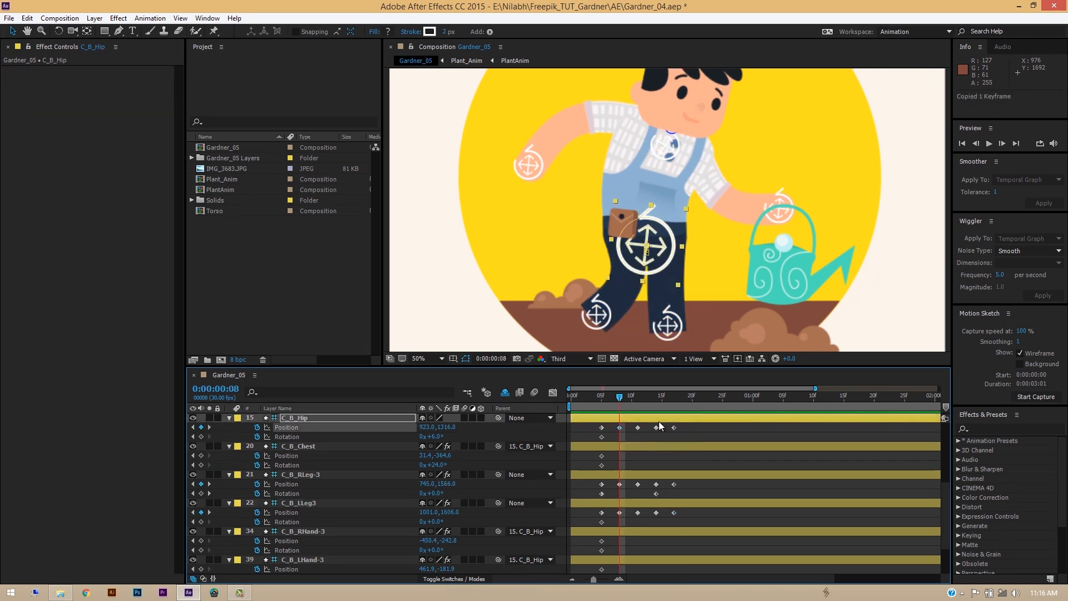
pyautogui.click(691, 396)
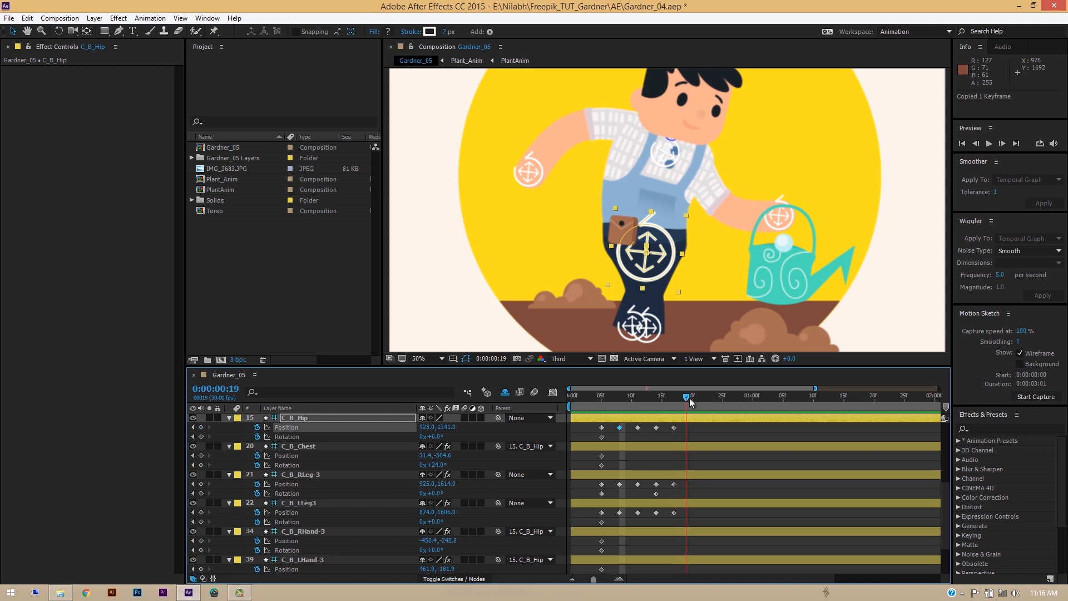
pyautogui.hotkey('ctrl', 'v')
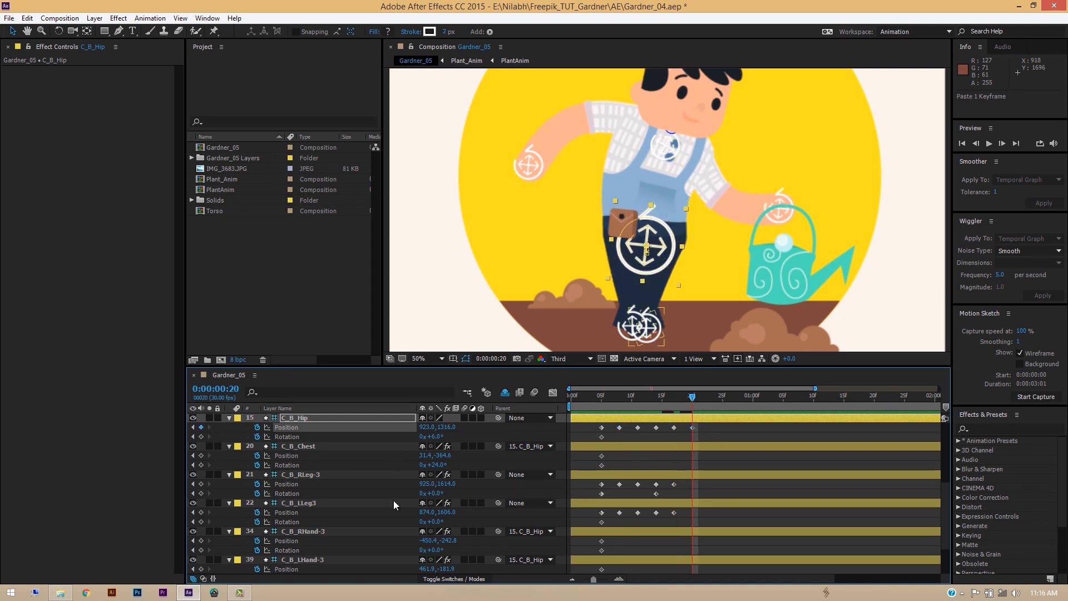
# At 0:00:00:20, move the right leg back by keyframing C_B_RLeg-3's Position at 857, 1614
pyautogui.click(372, 502)
pyautogui.click(361, 473)
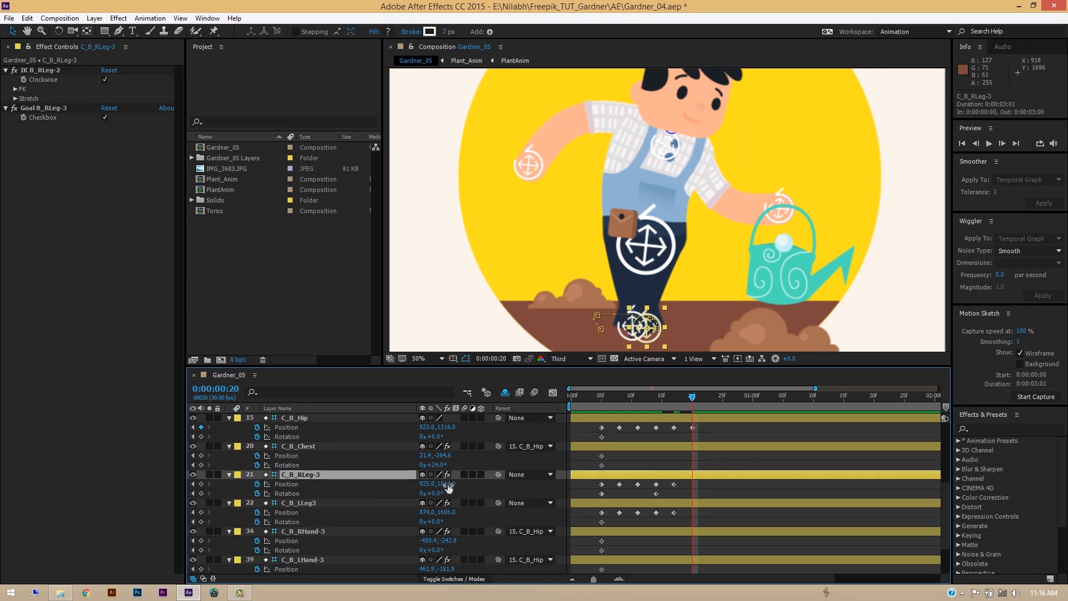
pyautogui.moveTo(449, 487); pyautogui.dragTo(369, 463)
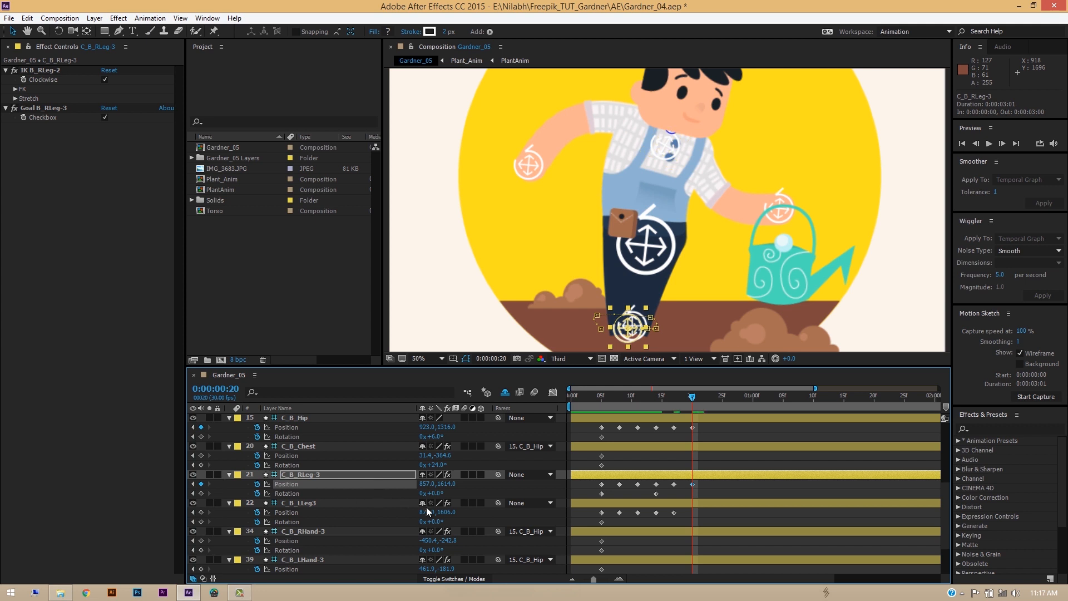
# At 0:00:00:20, lift the left foot by keyframing C_B_LLeg3's Position at 884, 1552, undoing the accidental change to its earlier keyframe
pyautogui.click(387, 502)
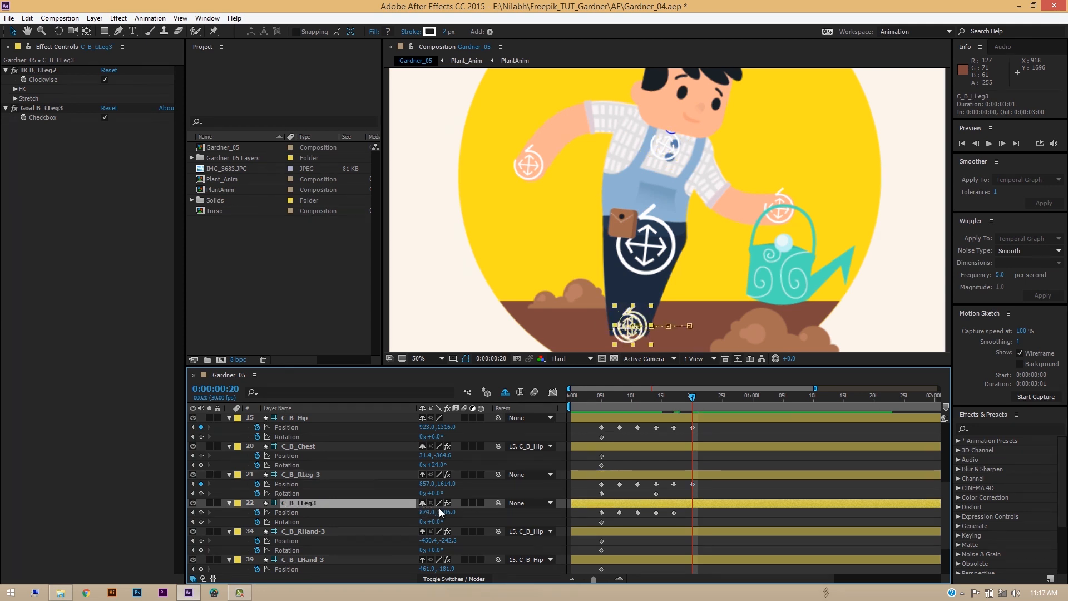
pyautogui.click(652, 326)
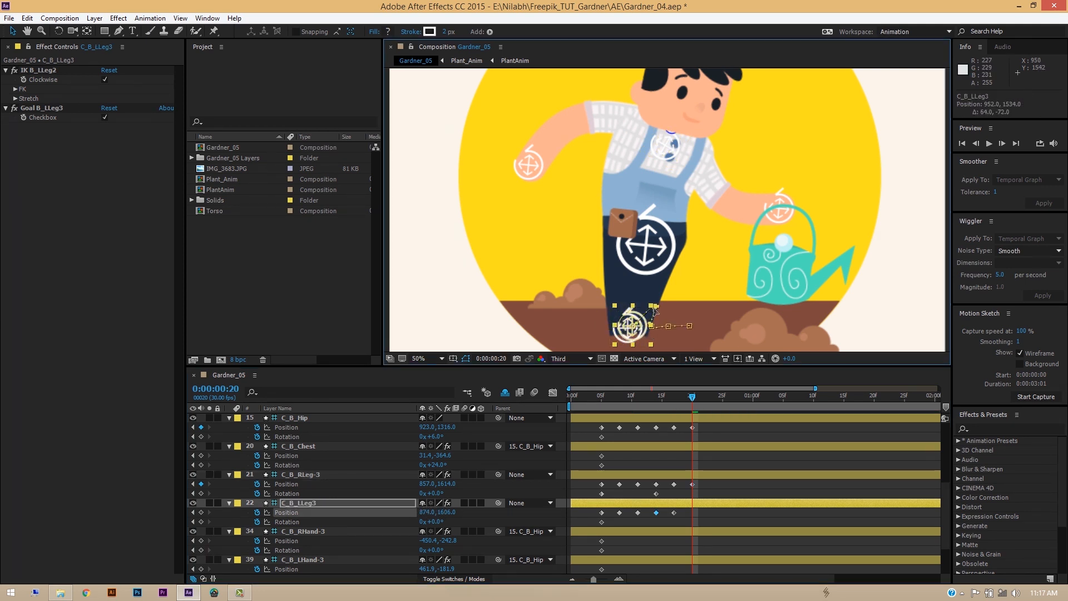
pyautogui.hotkey('ctrl', 'z')
pyautogui.moveTo(643, 316); pyautogui.dragTo(645, 299)
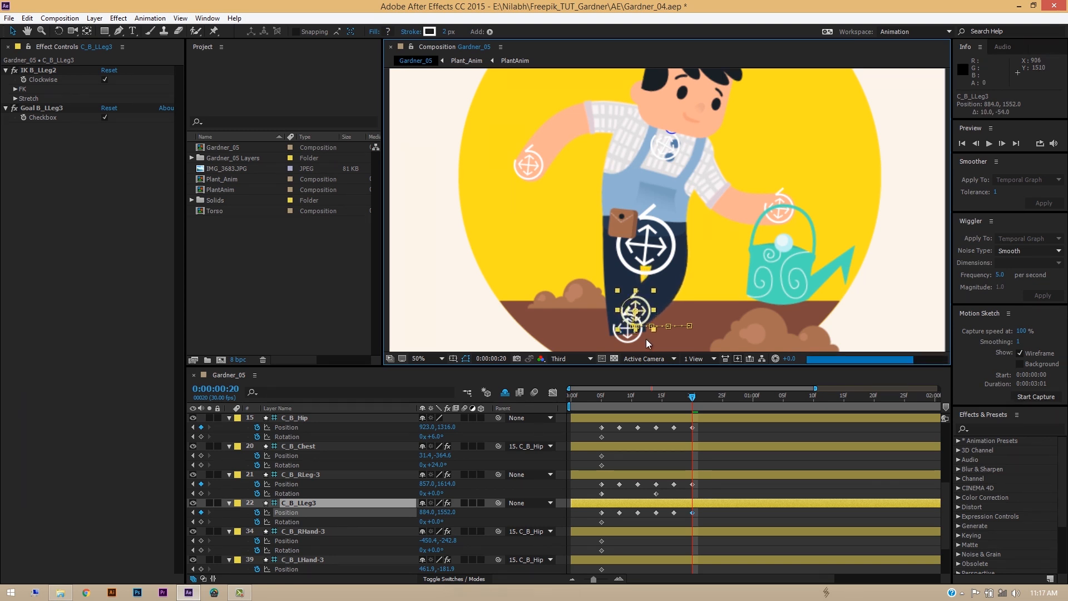
# Copy C_B_Hip's Position keyframe from 0:00:00:11 and paste it at 0:00:00:23
pyautogui.click(695, 399)
pyautogui.moveTo(696, 401); pyautogui.dragTo(711, 400)
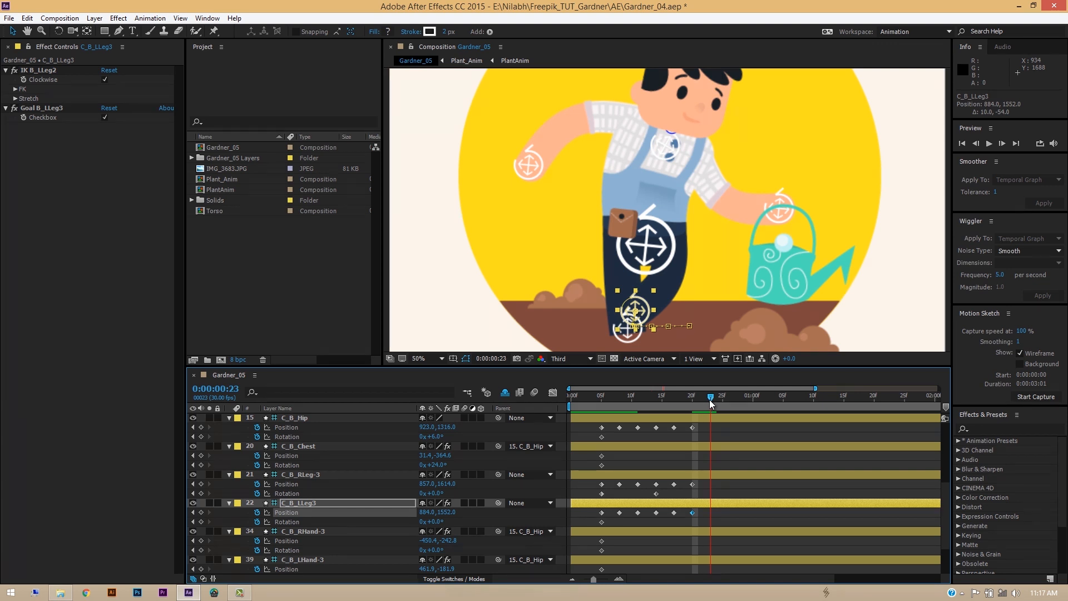
pyautogui.click(638, 398)
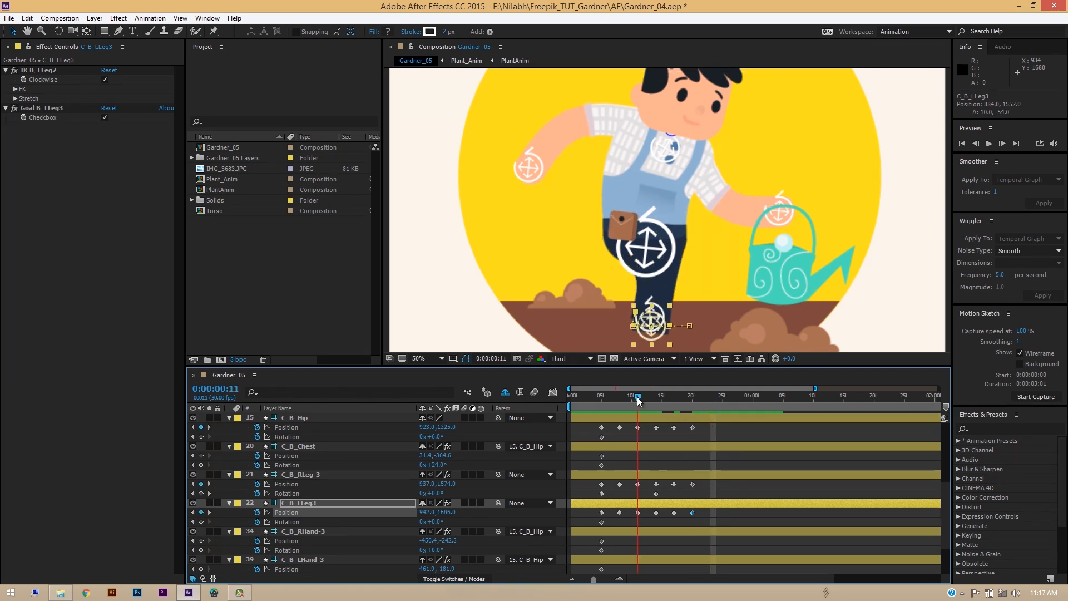
pyautogui.click(638, 428)
pyautogui.hotkey('ctrl', 'c')
pyautogui.click(711, 398)
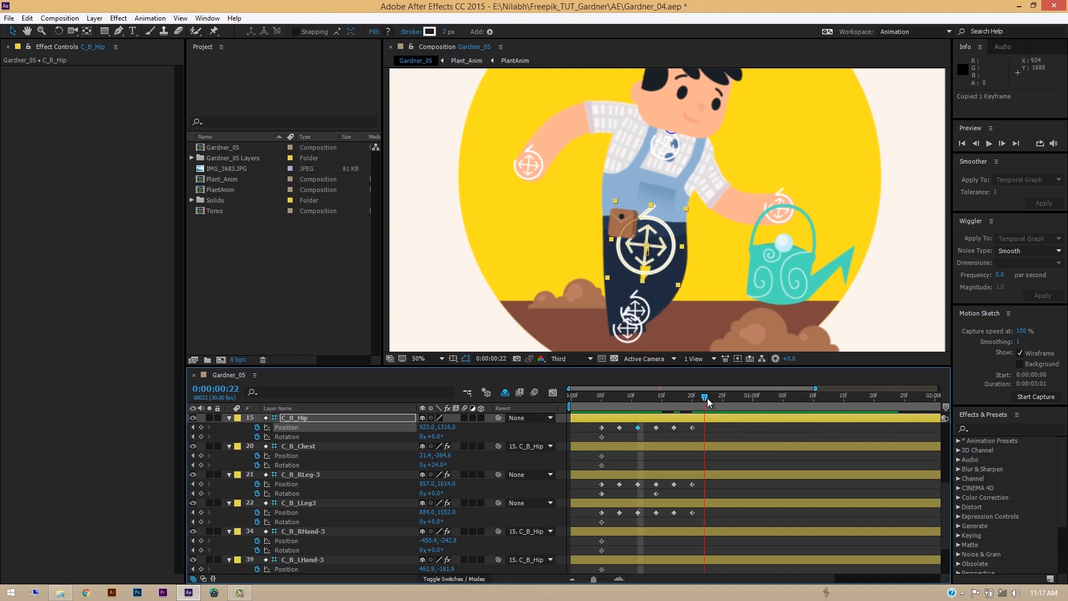
pyautogui.hotkey('ctrl', 'v')
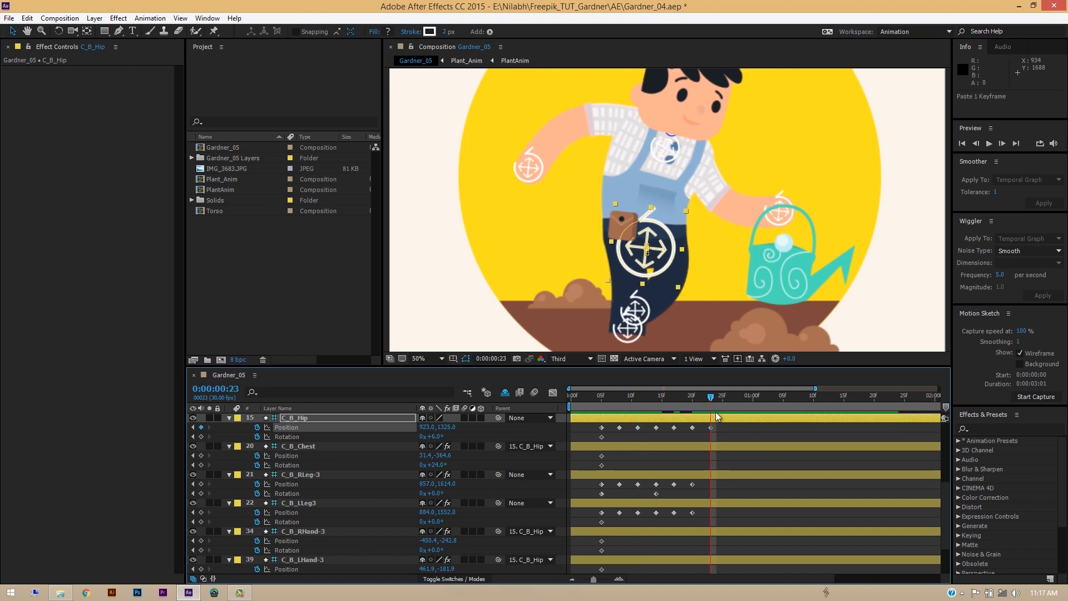
# At 0:00:00:23, keyframe the Position of C_B_RLeg-3 at 810, 1614 and of C_B_LLeg3 at 956, 1572
pyautogui.click(633, 332)
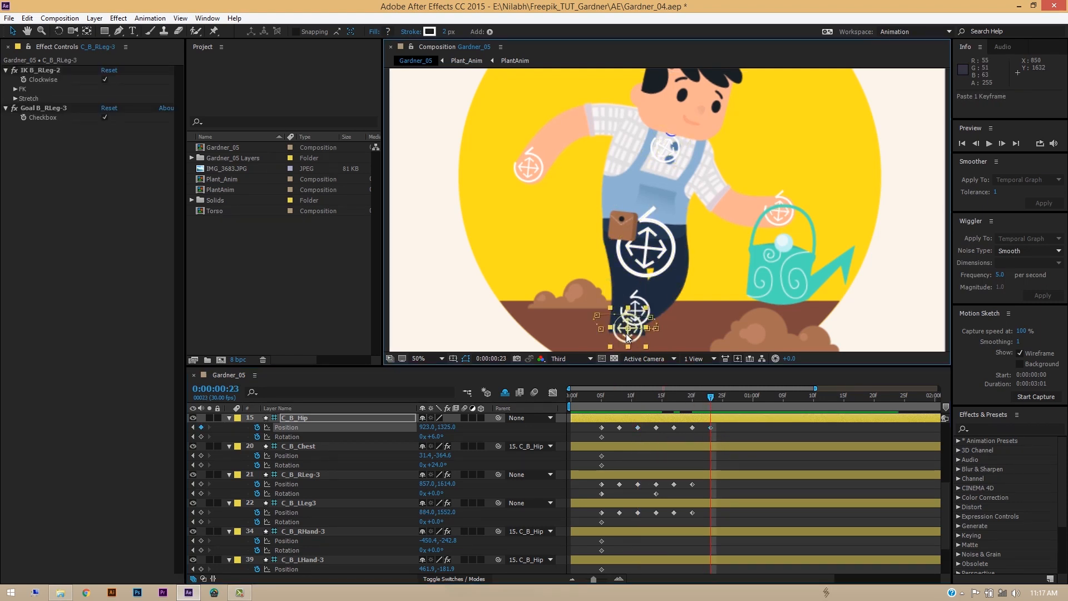
pyautogui.moveTo(424, 483); pyautogui.dragTo(402, 486)
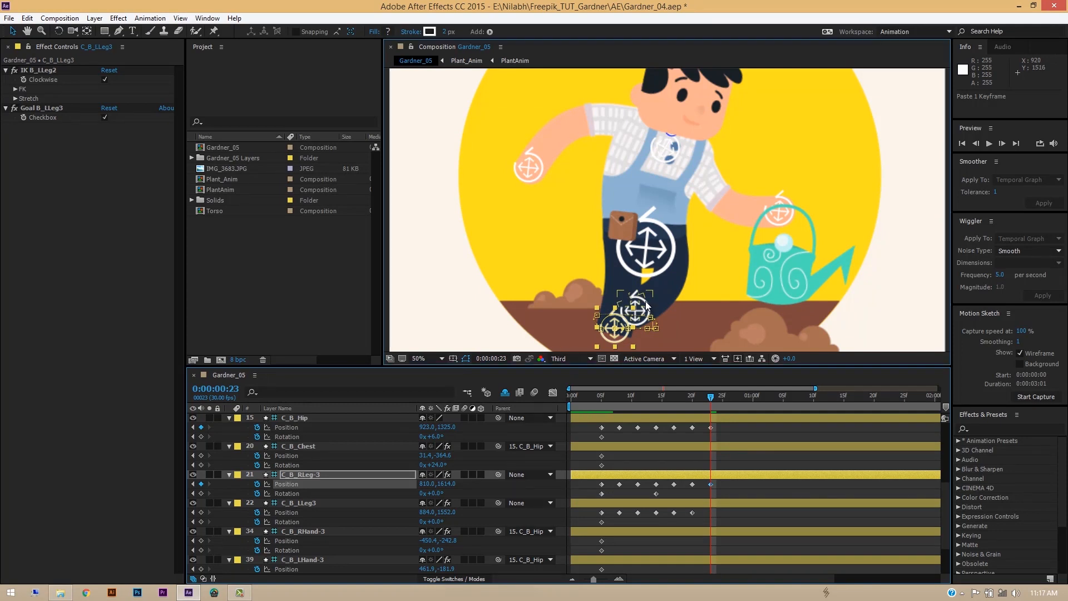
pyautogui.moveTo(645, 309)
pyautogui.mouseDown()
pyautogui.moveTo(670, 316)
pyautogui.moveTo(661, 314)
pyautogui.mouseUp()
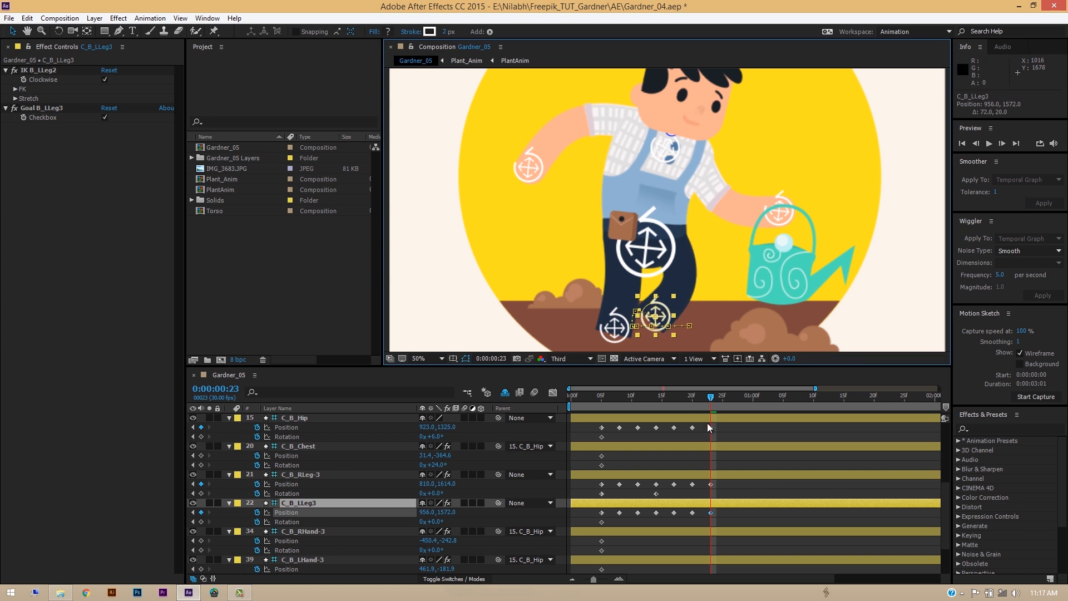
# Try to copy the hip, chest and both leg controllers' keyframes from 0:00:00:05 and paste them at 0:00:00:26
pyautogui.click(602, 396)
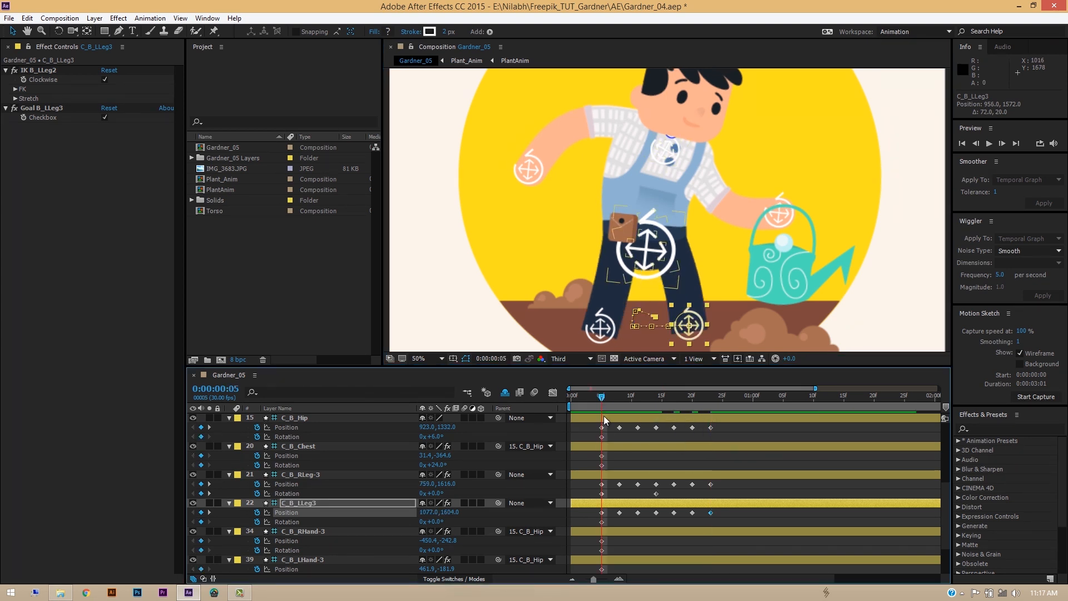
pyautogui.moveTo(606, 428); pyautogui.dragTo(604, 525)
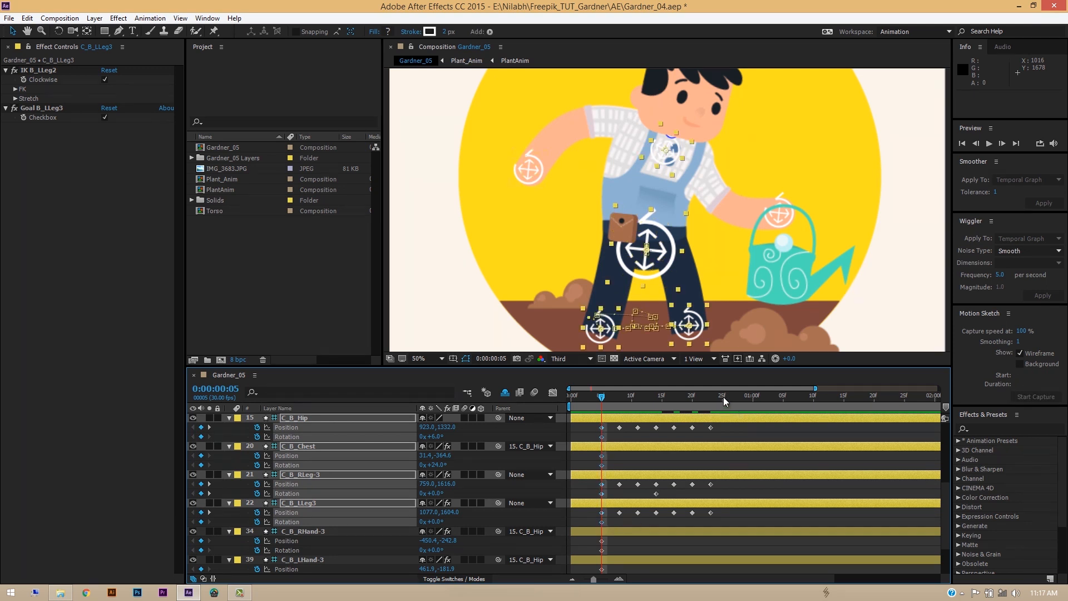
pyautogui.moveTo(708, 398); pyautogui.dragTo(728, 398)
pyautogui.hotkey('ctrl', 'c')
pyautogui.hotkey('ctrl', 'v')
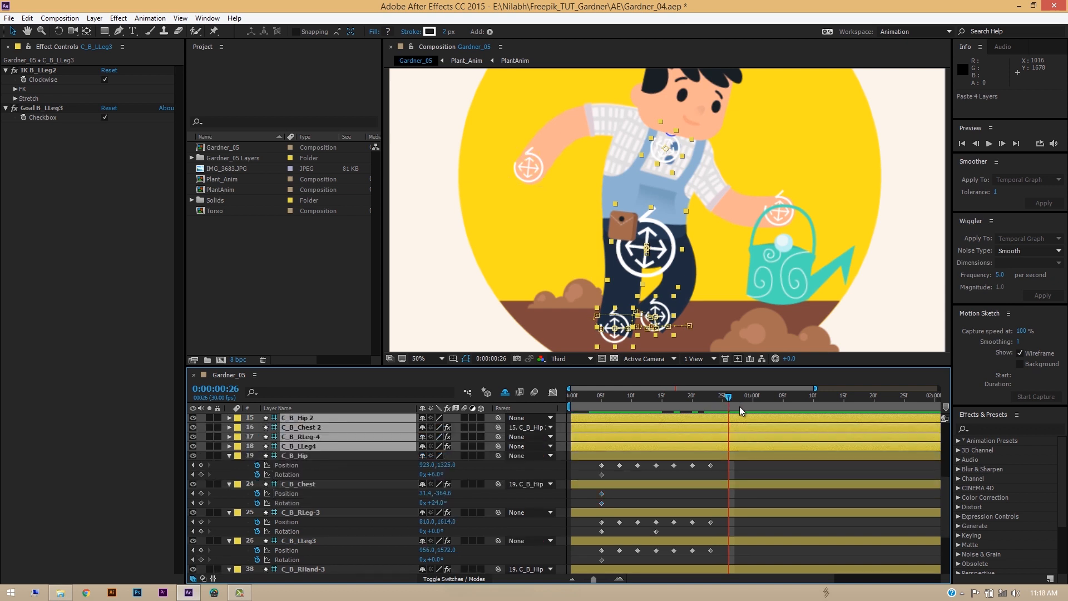
# Undo the pasted duplicate layers and copy C_B_Hip's Position and Rotation keyframes from 0:00:00:05 to 0:00:00:26
pyautogui.hotkey('ctrl', 'z')
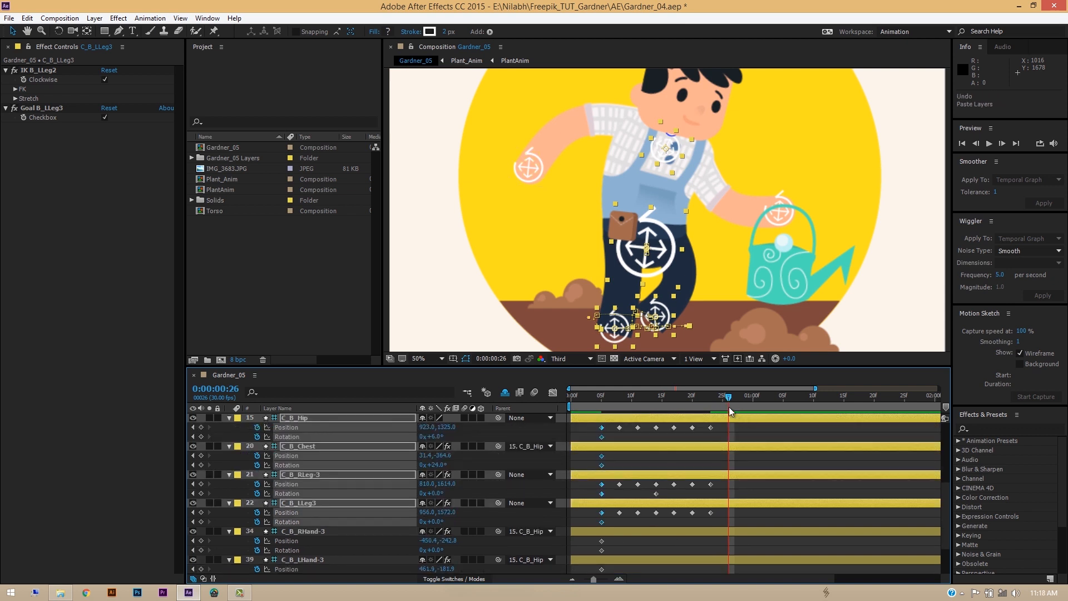
pyautogui.press('pageup')
pyautogui.moveTo(606, 427)
pyautogui.mouseDown()
pyautogui.moveTo(598, 435)
pyautogui.moveTo(605, 468)
pyautogui.mouseUp()
pyautogui.hotkey('ctrl', 'c')
pyautogui.hotkey('ctrl', 'v')
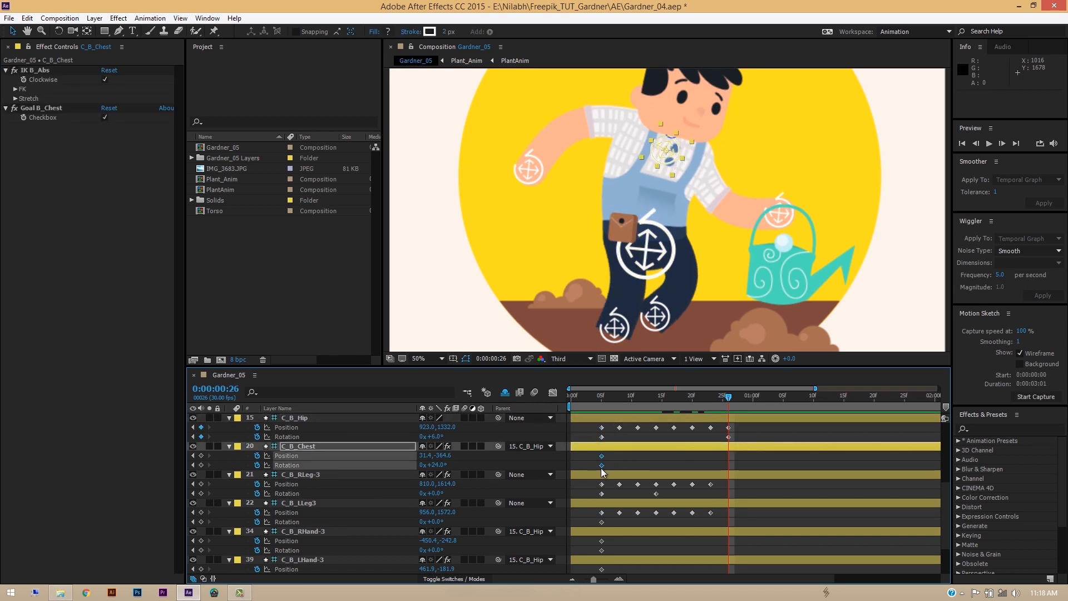
pyautogui.click(614, 466)
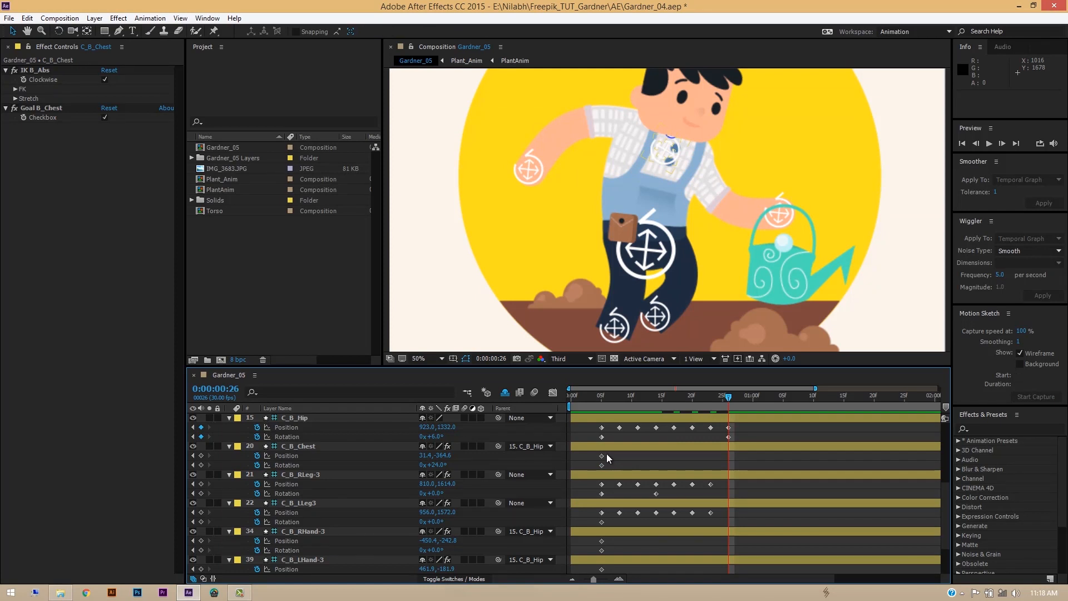
# Copy the Position and Rotation keyframes of C_B_RLeg-3 and C_B_LLeg3 from 0:00:00:05 and paste them at 0:00:00:26
pyautogui.moveTo(611, 479); pyautogui.dragTo(601, 529)
pyautogui.hotkey('ctrl', 'c')
pyautogui.hotkey('ctrl', 'v')
pyautogui.hotkey('ctrl', 'c')
pyautogui.hotkey('ctrl', 'v')
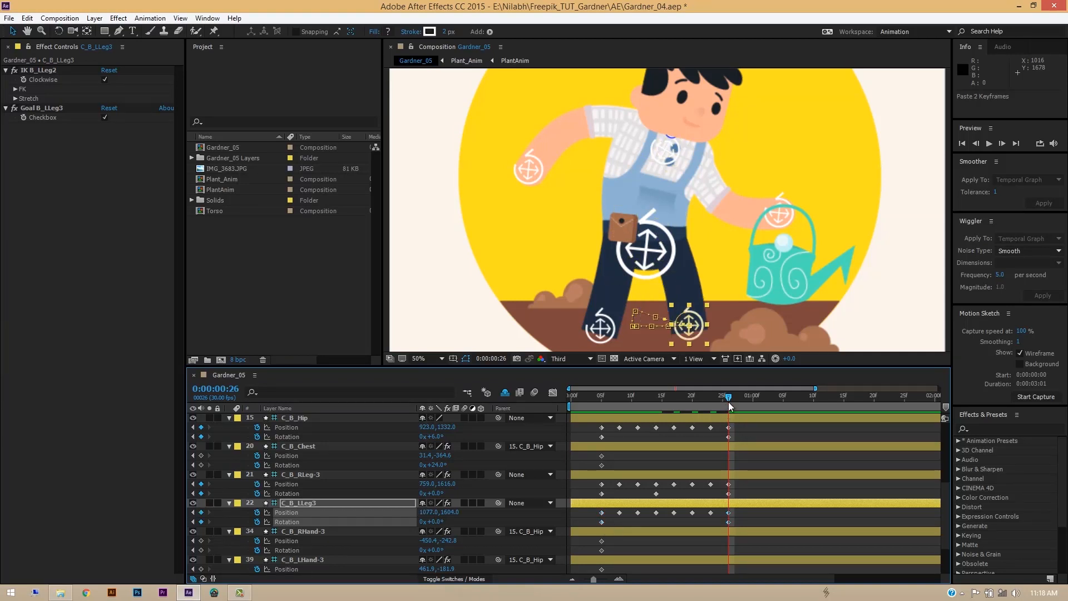
# Set the work area from 0:00:00:05 to 0:00:00:26 and preview the stepping loop
pyautogui.press('space')
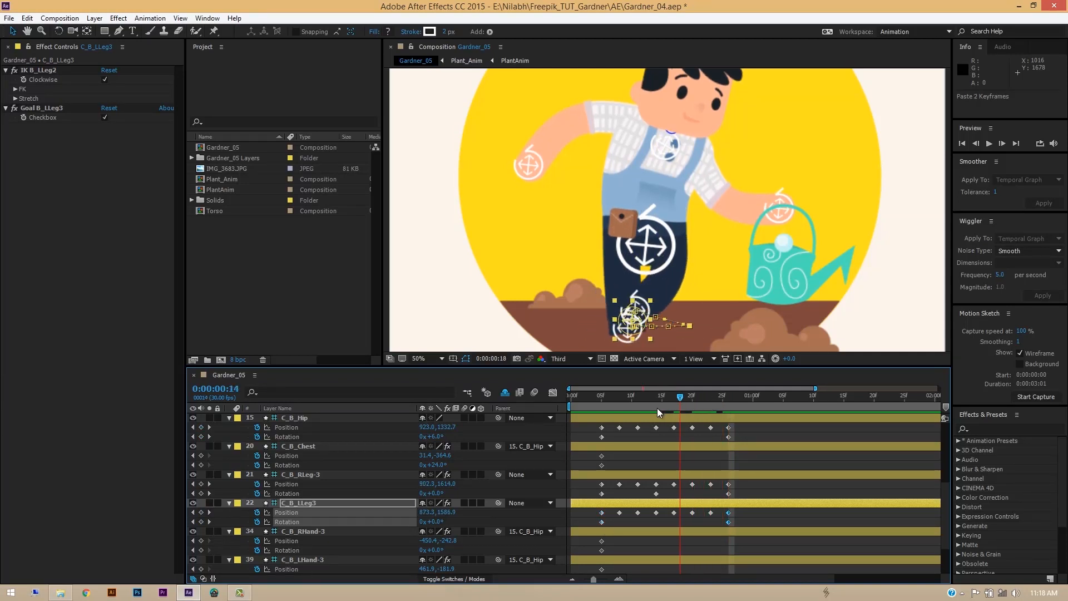
pyautogui.moveTo(656, 397); pyautogui.dragTo(601, 406)
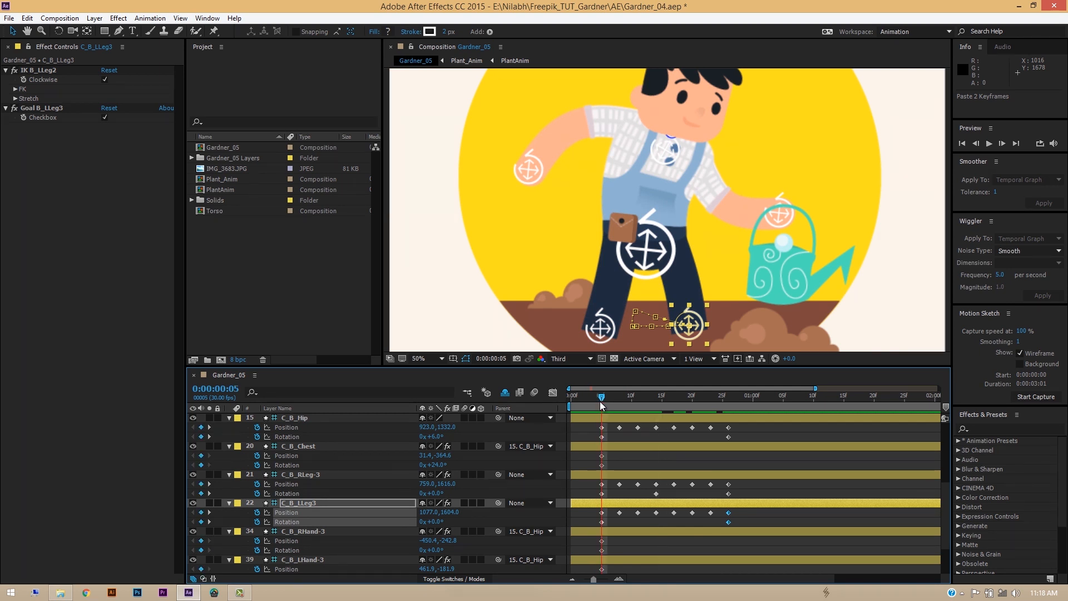
pyautogui.press('b')
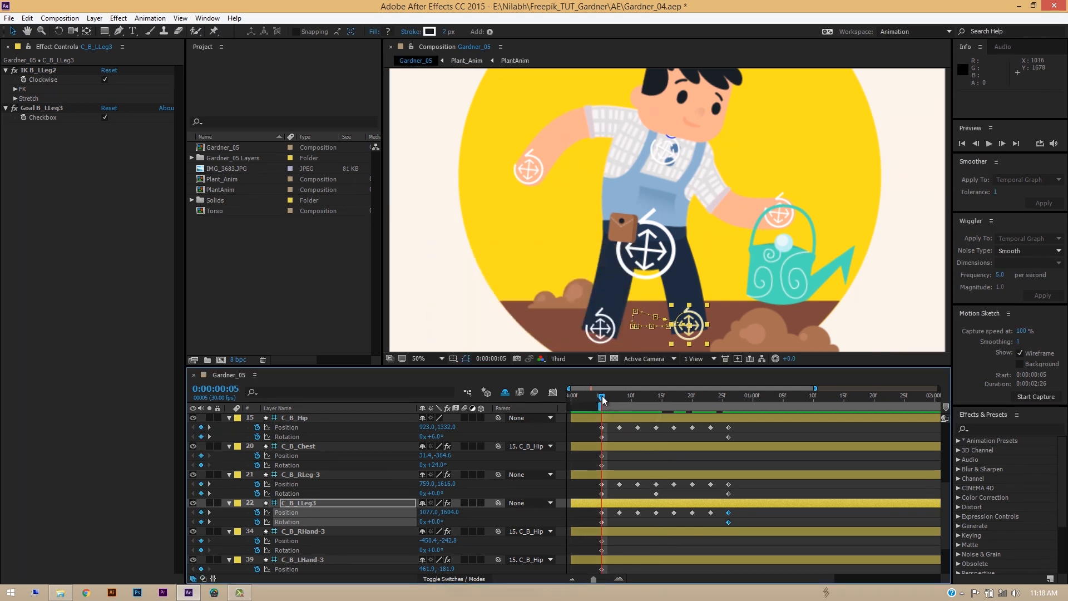
pyautogui.moveTo(602, 398); pyautogui.dragTo(728, 398)
pyautogui.press('n')
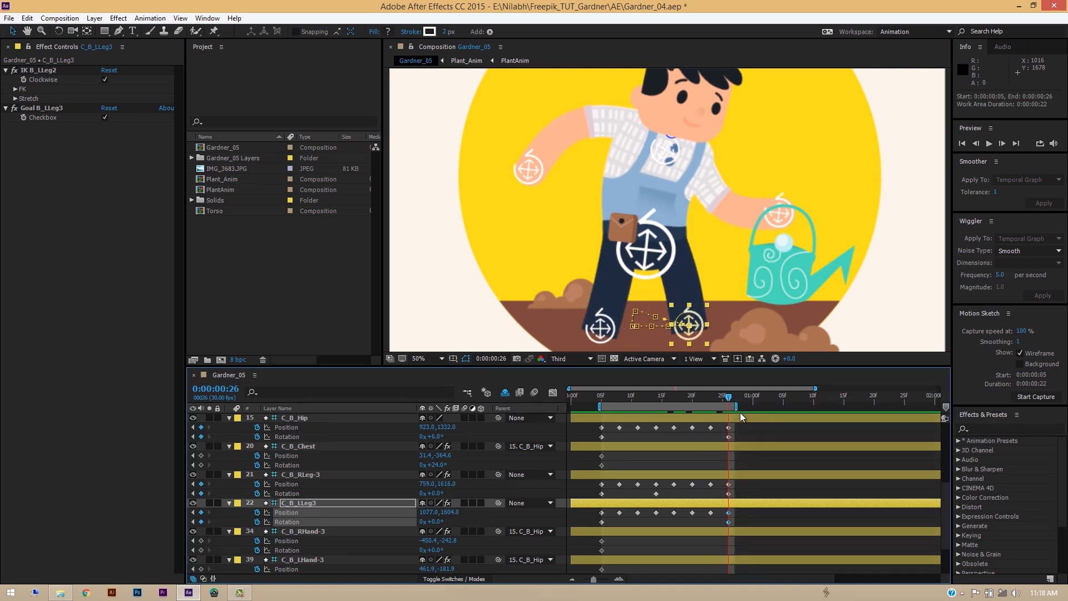
pyautogui.press('space')
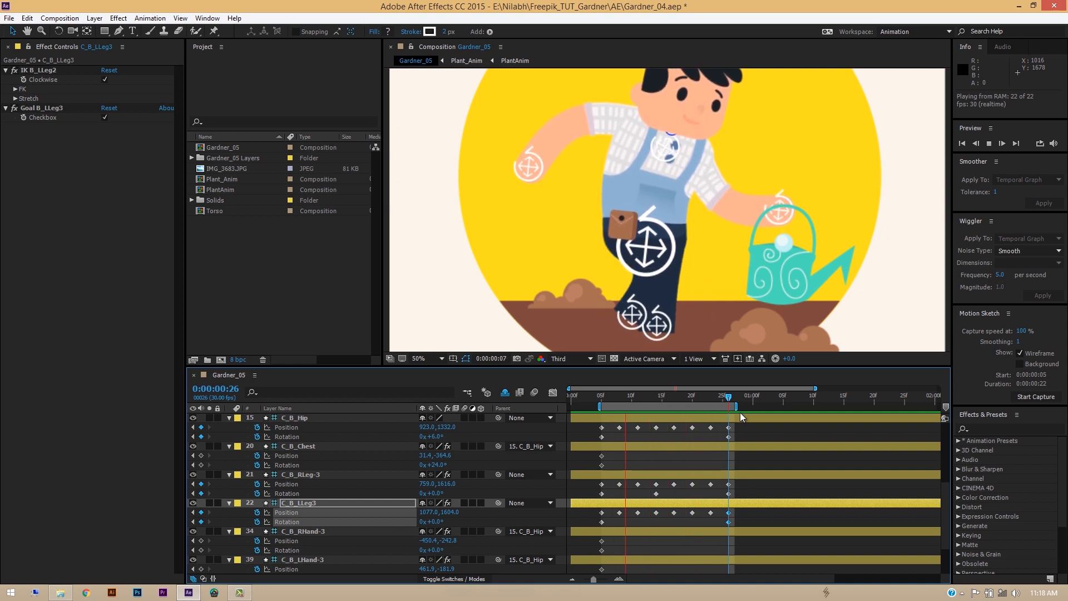
pyautogui.press('space')
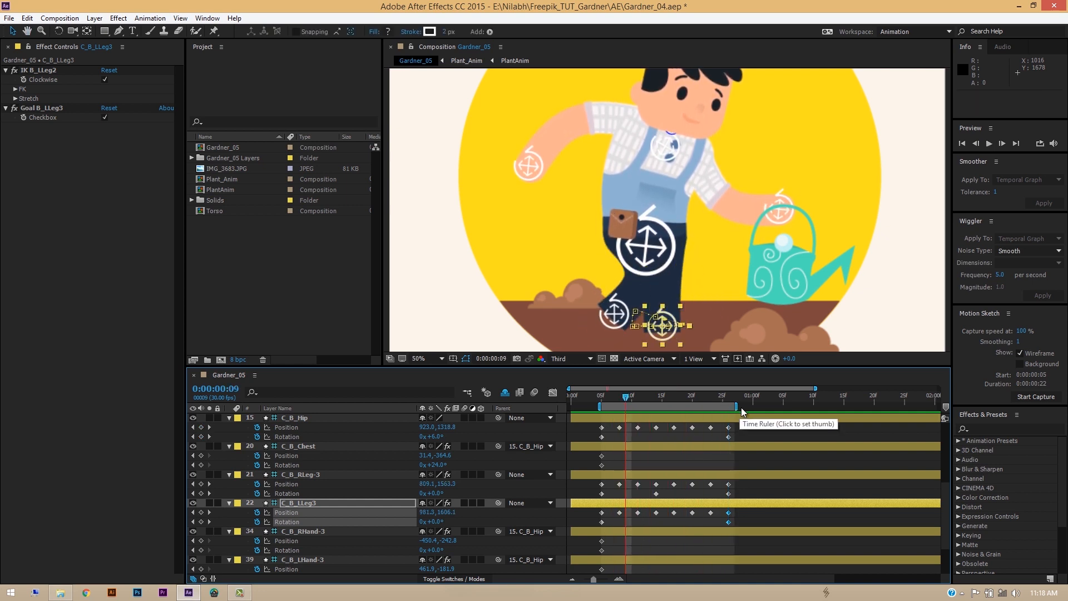
# Shorten the work area so it ends at 0:00:00:25 and play back the loop to check its first and last poses
pyautogui.moveTo(735, 407); pyautogui.dragTo(730, 406)
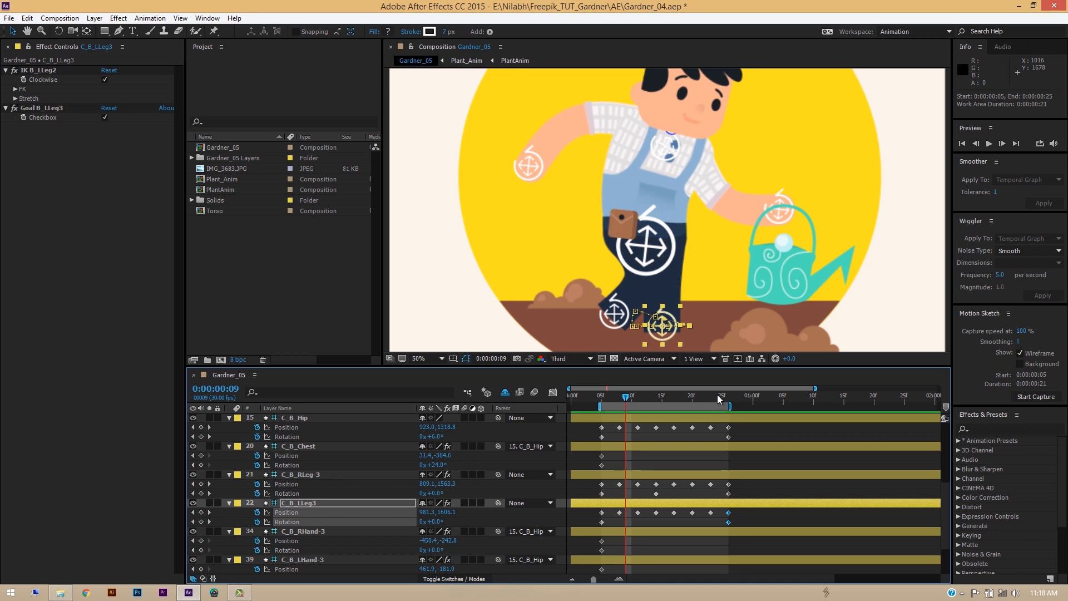
pyautogui.click(726, 399)
pyautogui.moveTo(726, 399); pyautogui.dragTo(723, 399)
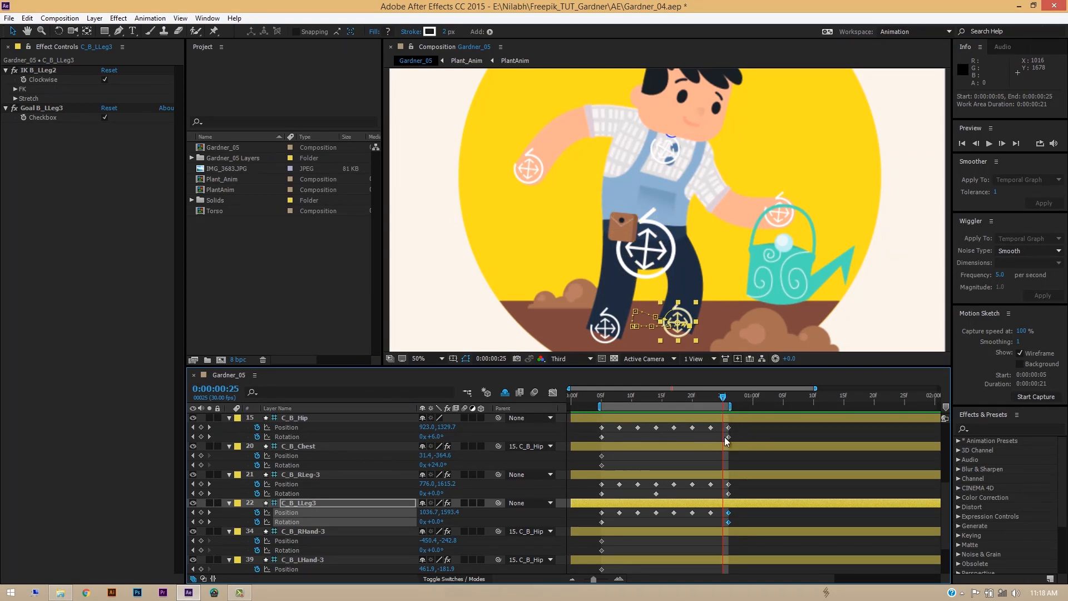
pyautogui.press('space')
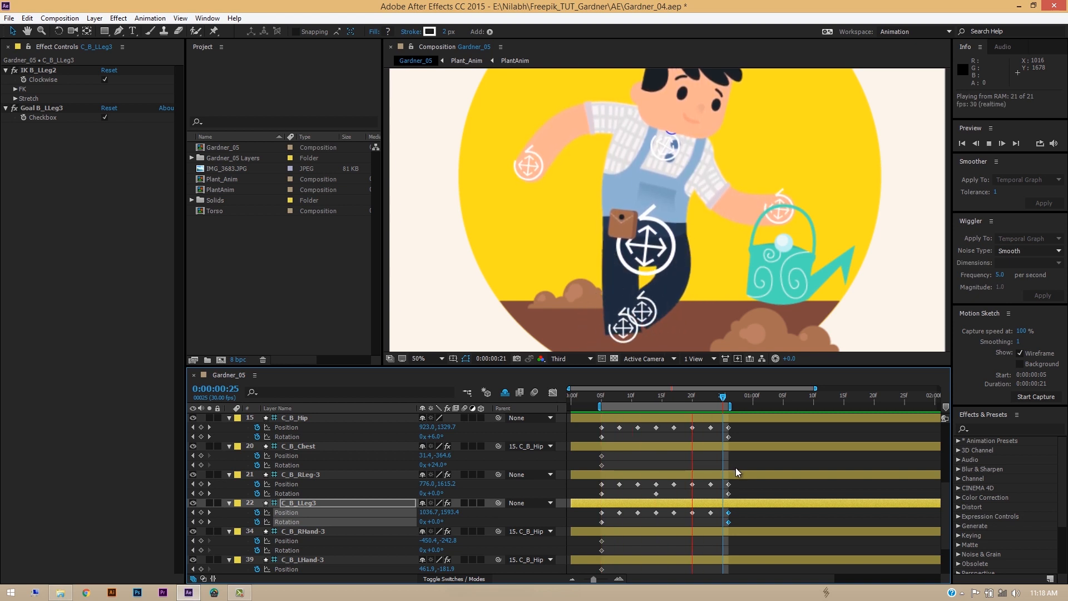
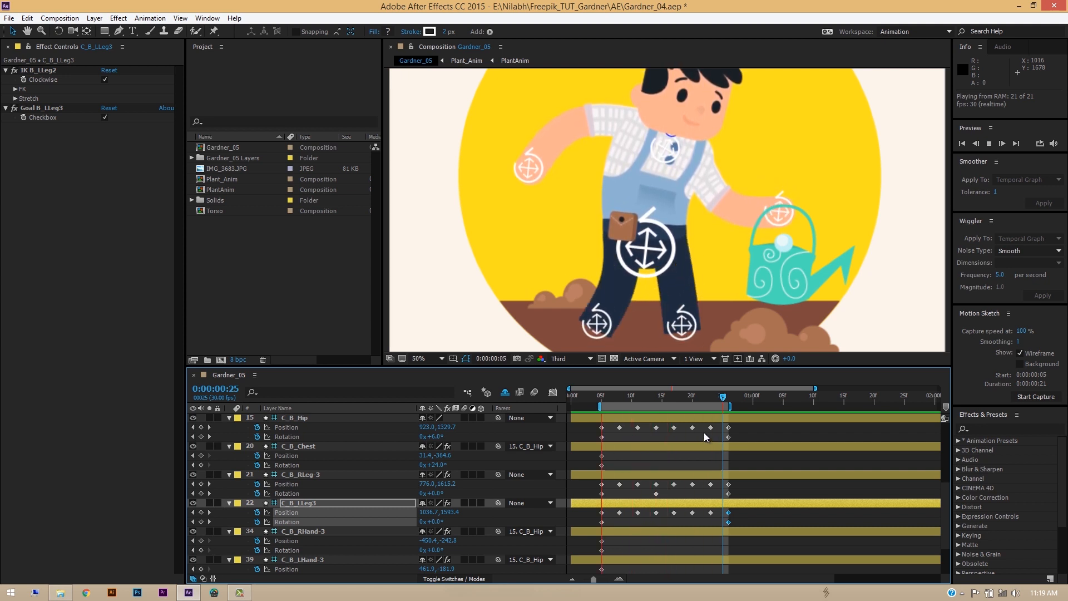
pyautogui.click(601, 396)
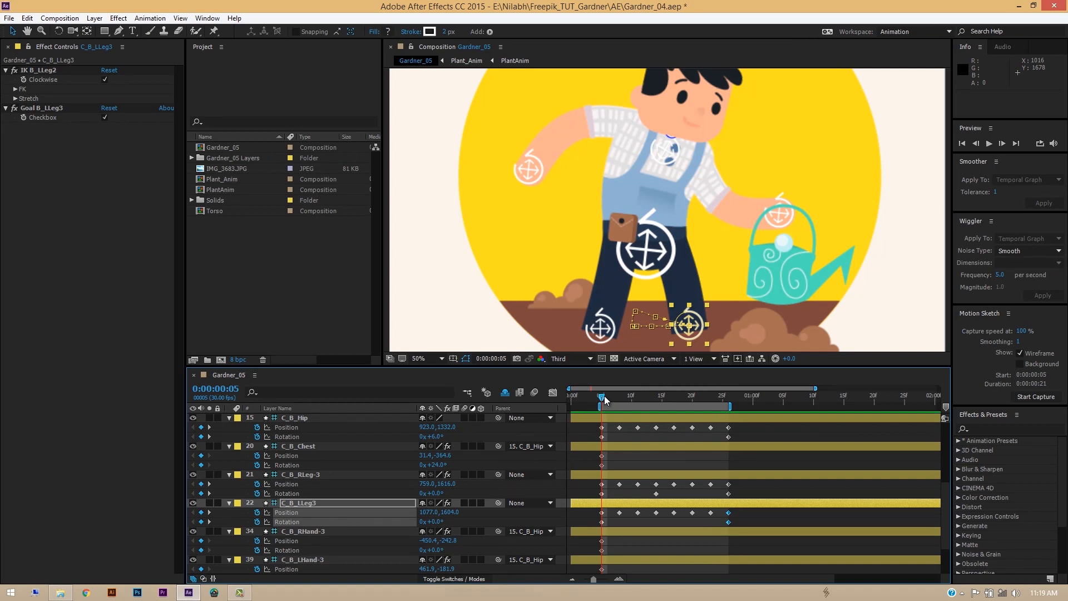
pyautogui.moveTo(606, 400); pyautogui.dragTo(731, 424)
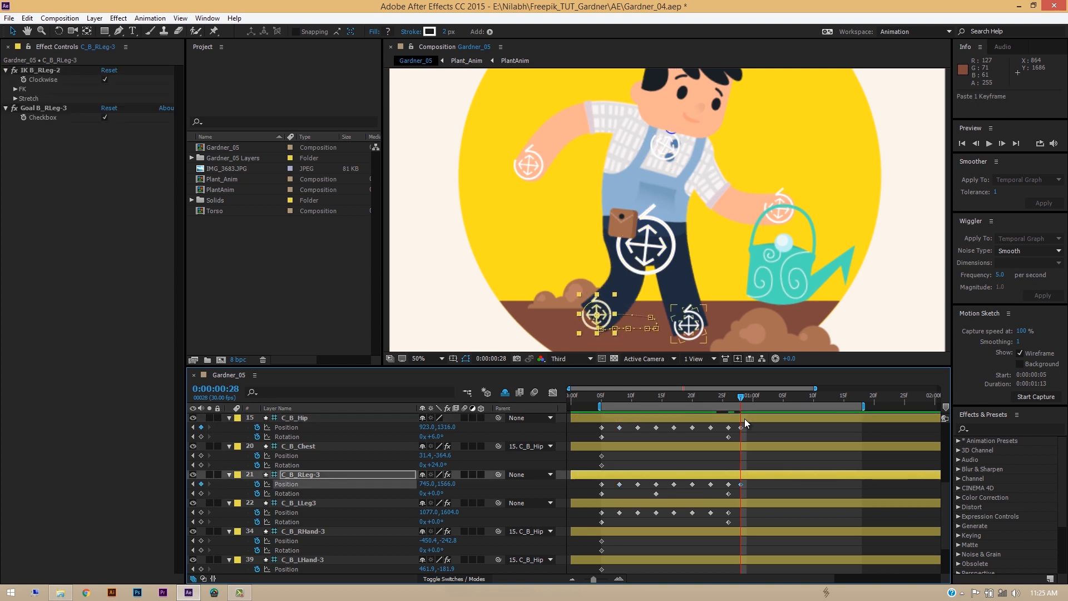
# Paste C_B_LLeg3's Position keyframe at 0:00:00:28, move the hip and both legs' keyframes there to 0:00:00:29, and compare neighbouring poses
pyautogui.hotkey('ctrl', 'v')
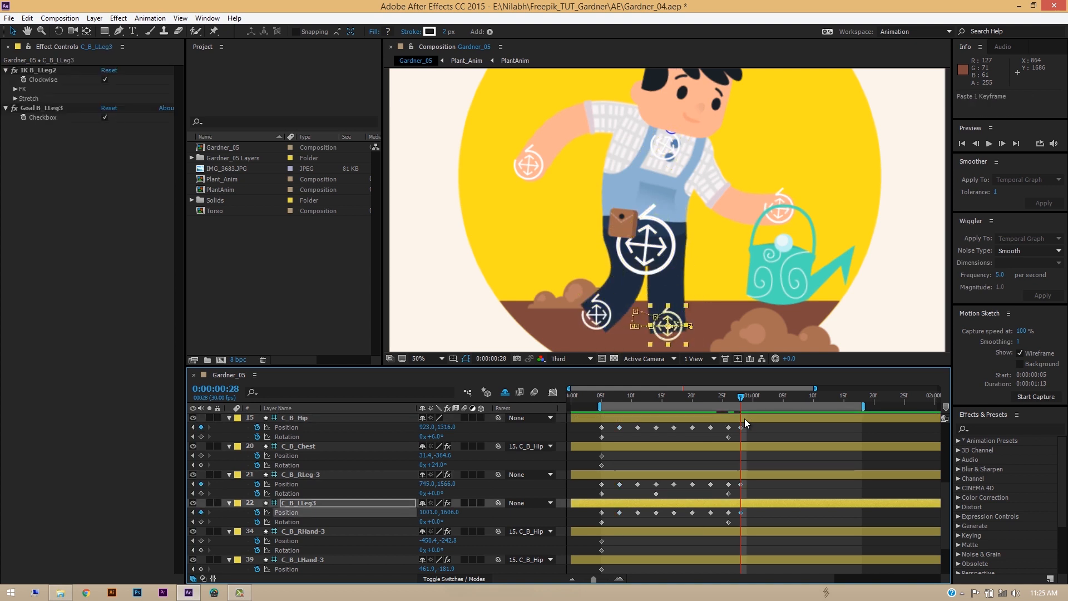
pyautogui.click(741, 427)
pyautogui.press('j')
pyautogui.moveTo(741, 427); pyautogui.dragTo(747, 428)
pyautogui.moveTo(741, 484); pyautogui.dragTo(746, 484)
pyautogui.moveTo(741, 512); pyautogui.dragTo(746, 512)
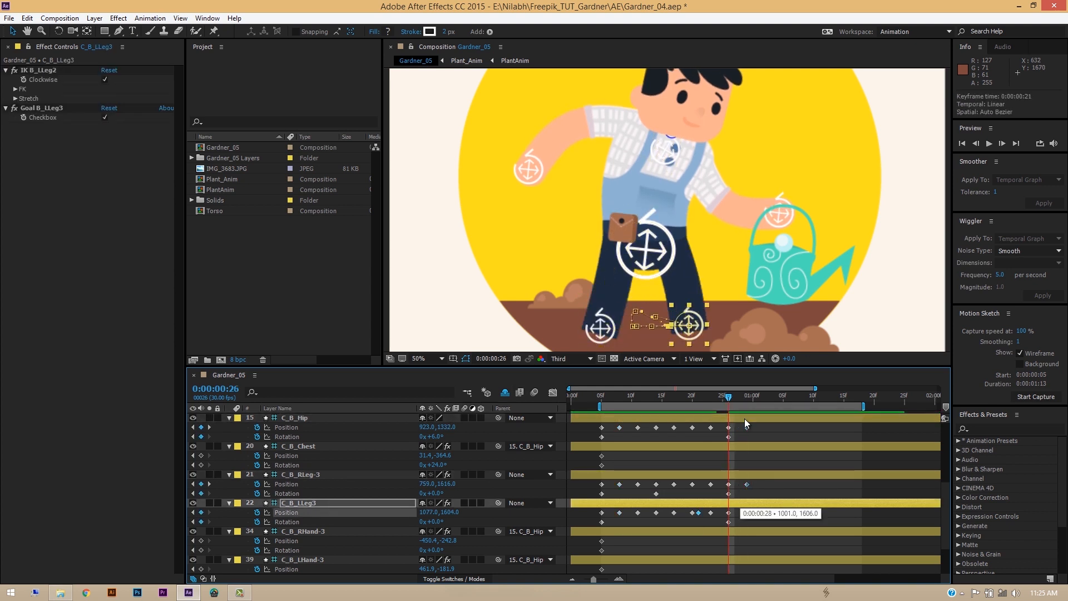
pyautogui.press('k')
pyautogui.press('j')
pyautogui.press('j')
pyautogui.press('k')
pyautogui.press('k')
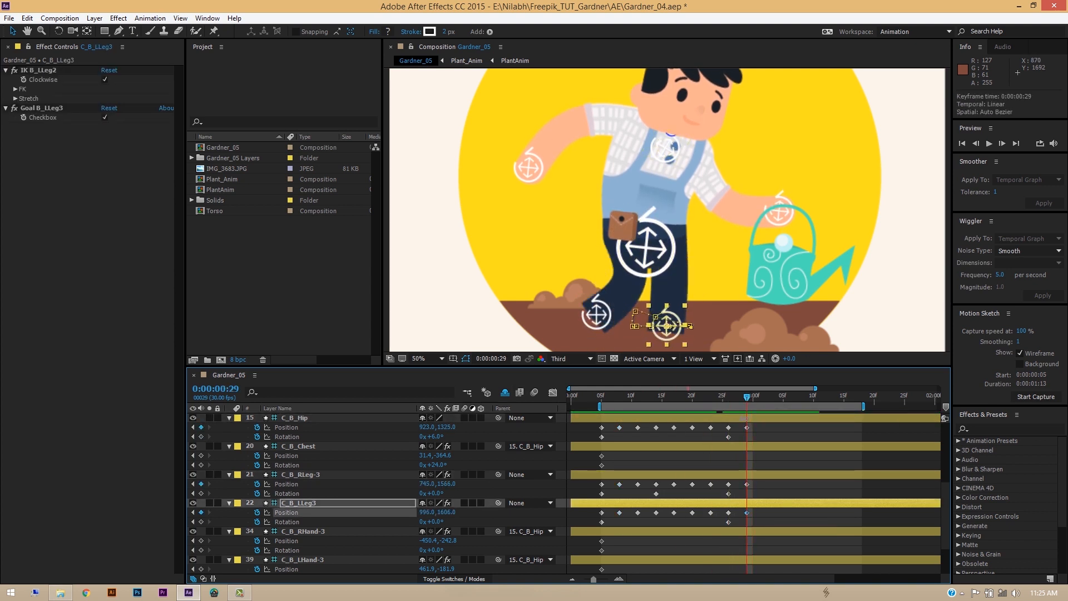
# Paste a Position keyframe on C_B_Hip at 0:00:01:02 and adjust it to 923, 1327
pyautogui.click(744, 419)
pyautogui.press('Down')
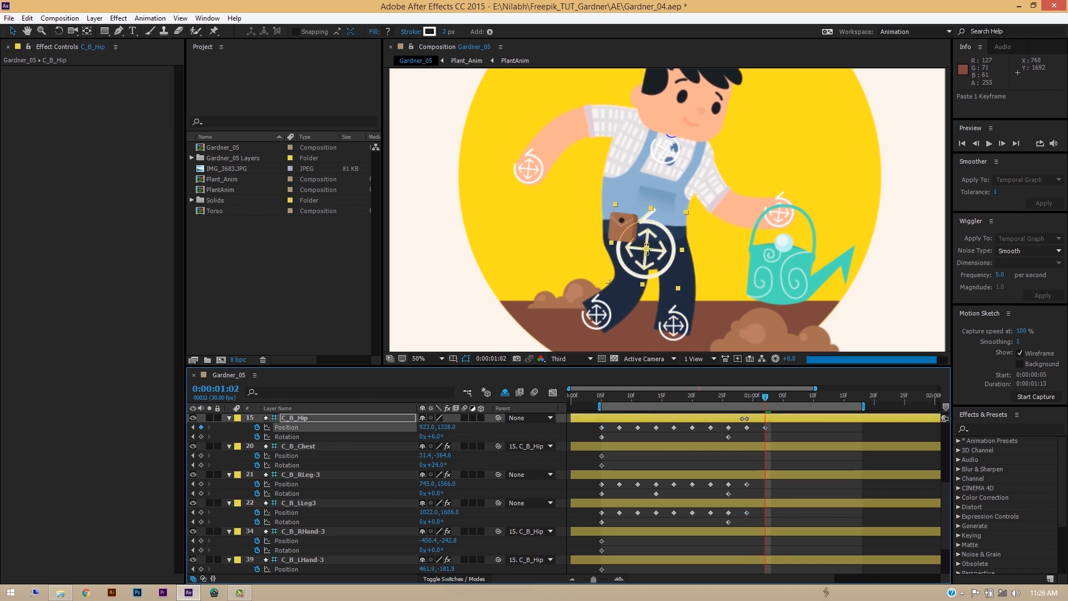
pyautogui.click(673, 326)
pyautogui.hotkey('ctrl', 'Down')
pyautogui.hotkey('ctrl', 'Up')
pyautogui.hotkey('ctrl', 'Up')
# At 0:00:01:02, keyframe the Position of C_B_RLeg-3 at 809, 1610 and of C_B_LLeg3 at 998, 1606
pyautogui.click(610, 320)
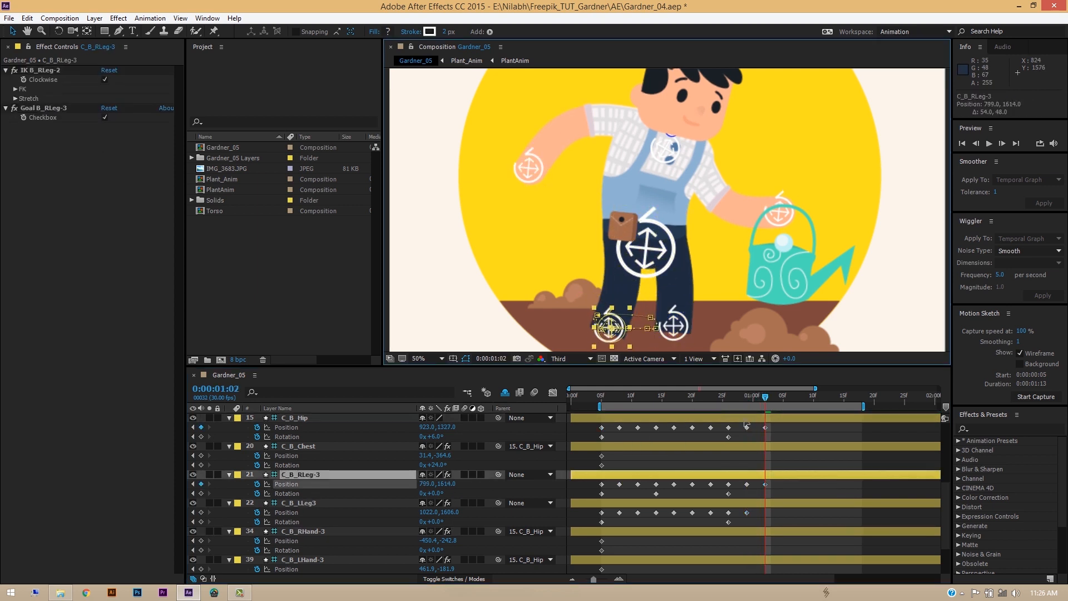
pyautogui.hotkey('shift', 'Right')
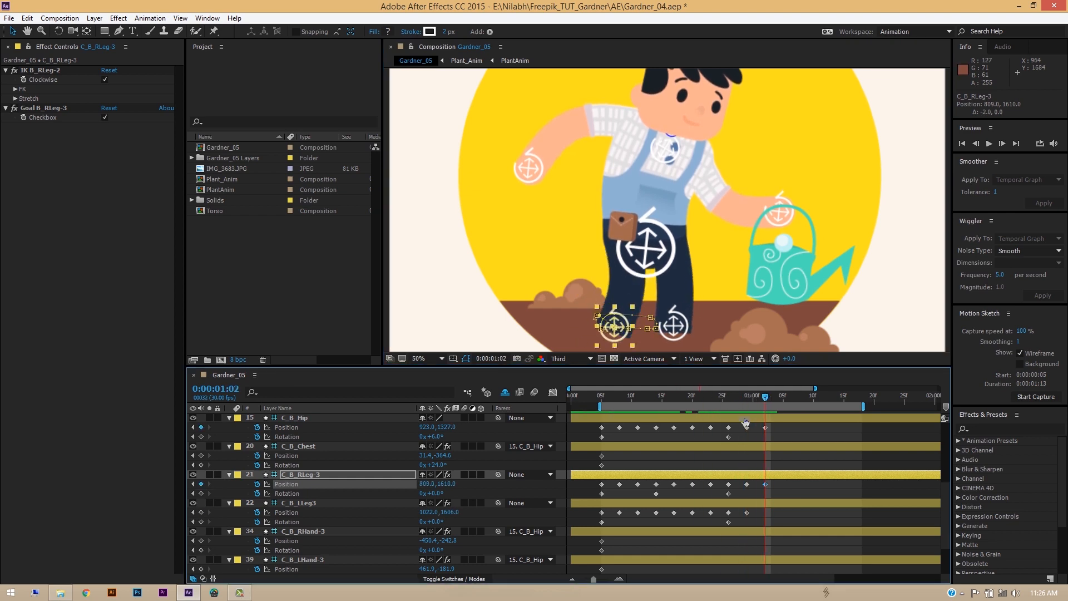
pyautogui.moveTo(674, 325); pyautogui.dragTo(667, 326)
# Try to shift C_B_Hip to 787, 1383 at 0:00:01:02 and undo the move
pyautogui.moveTo(649, 247); pyautogui.dragTo(611, 263)
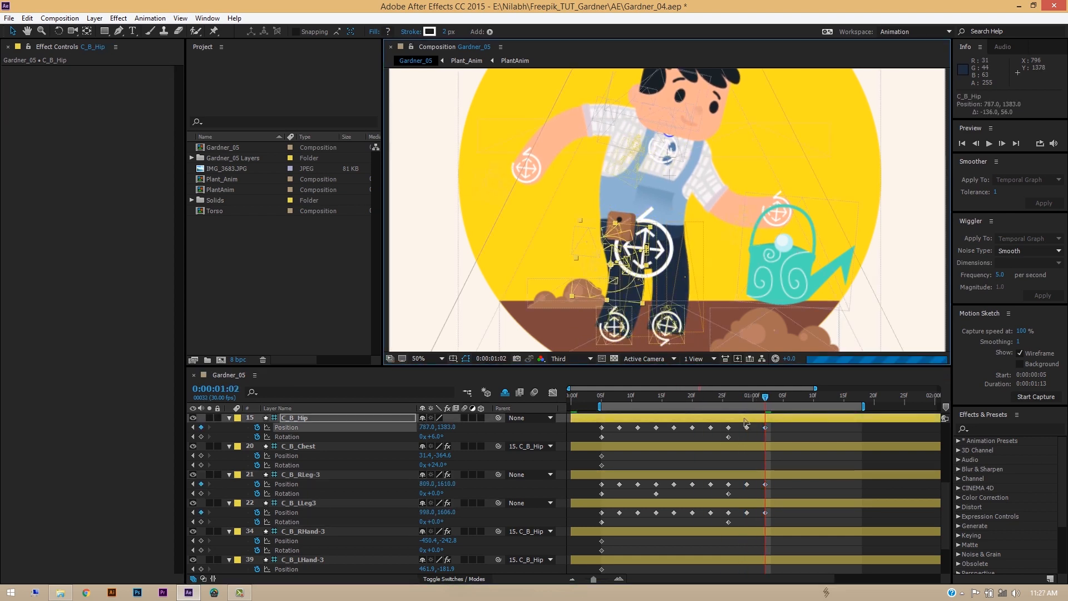
pyautogui.hotkey('ctrl', 'z')
pyautogui.press('Right')
pyautogui.press('Left')
# Preview the steps and set C_B_LLeg3's Position keyframe at 0:00:00:17 to 864, 1590
pyautogui.press('space')
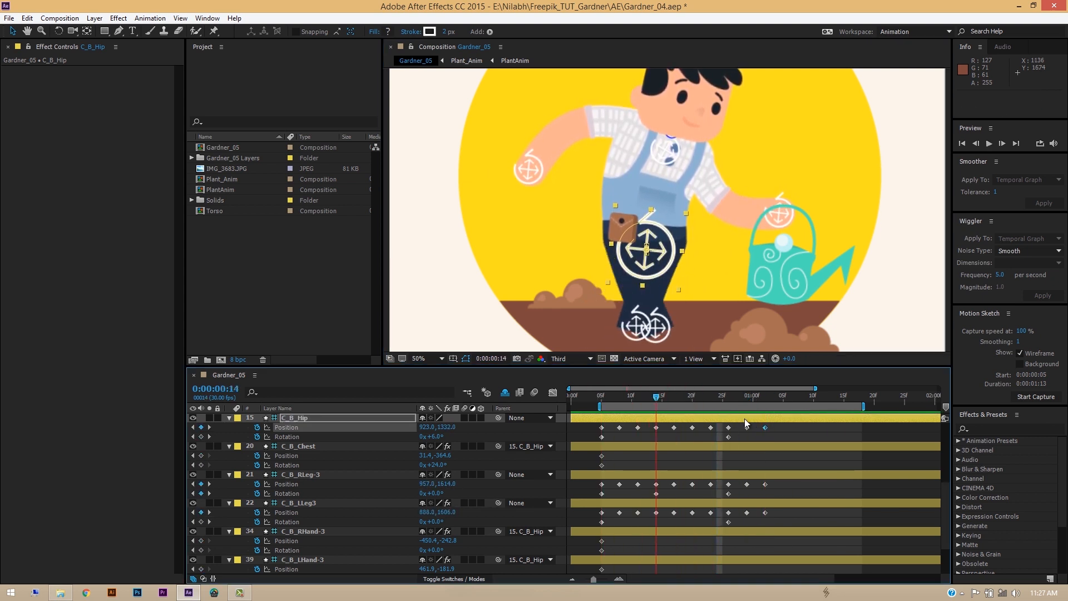
pyautogui.moveTo(657, 397)
pyautogui.mouseDown()
pyautogui.moveTo(692, 396)
pyautogui.moveTo(673, 397)
pyautogui.mouseUp()
pyautogui.moveTo(626, 325); pyautogui.dragTo(623, 321)
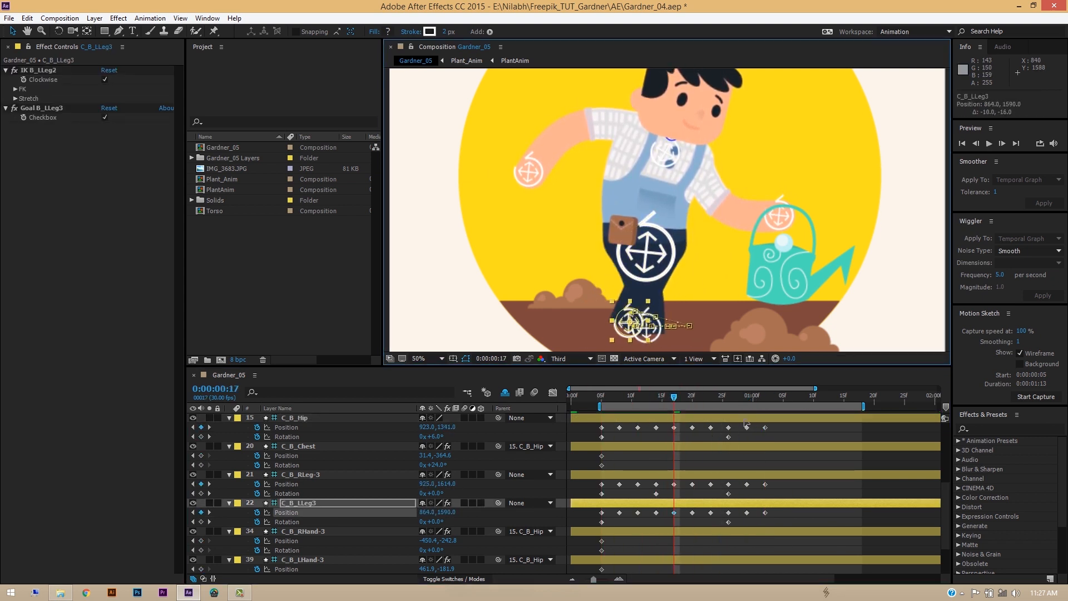
# Play back the stepping motion and compare C_B_RLeg-3's poses at 0:00:00:23 and 0:00:01:02
pyautogui.press('space')
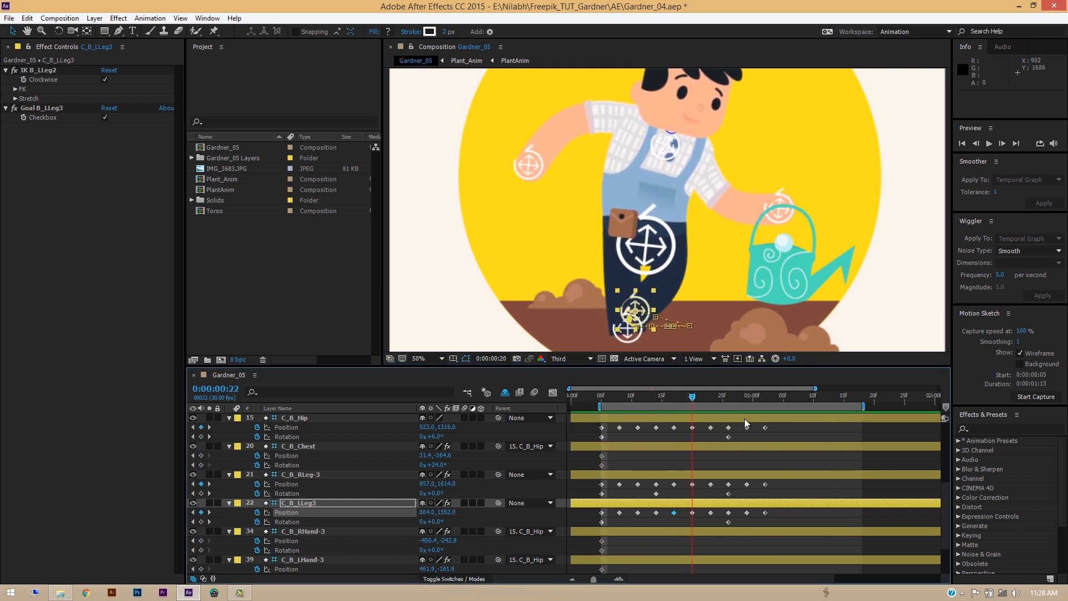
pyautogui.press('space')
pyautogui.press('k')
pyautogui.click(597, 316)
pyautogui.press('j')
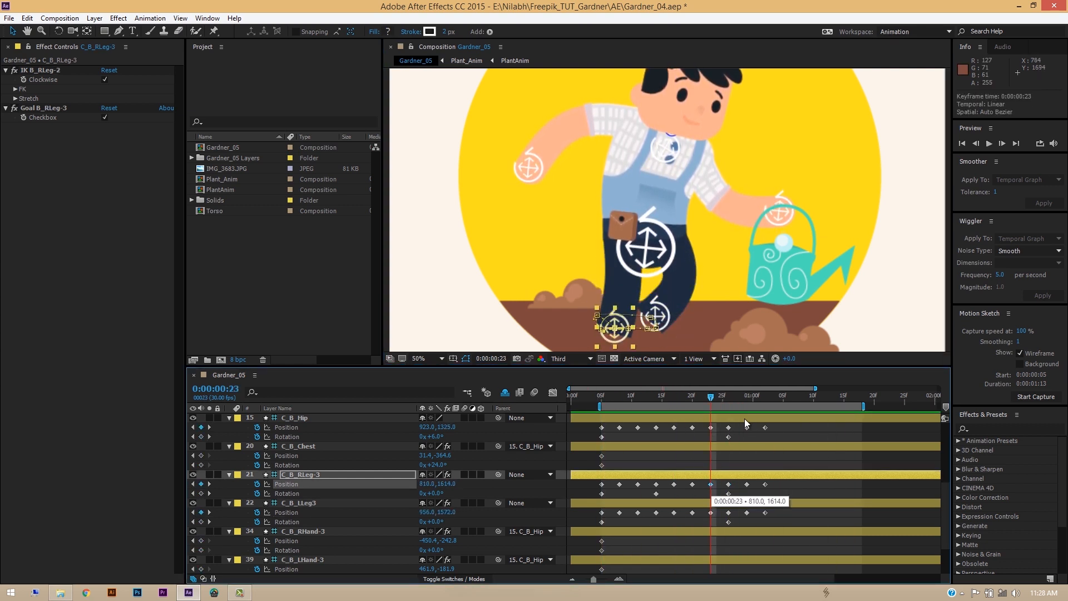
pyautogui.press('k')
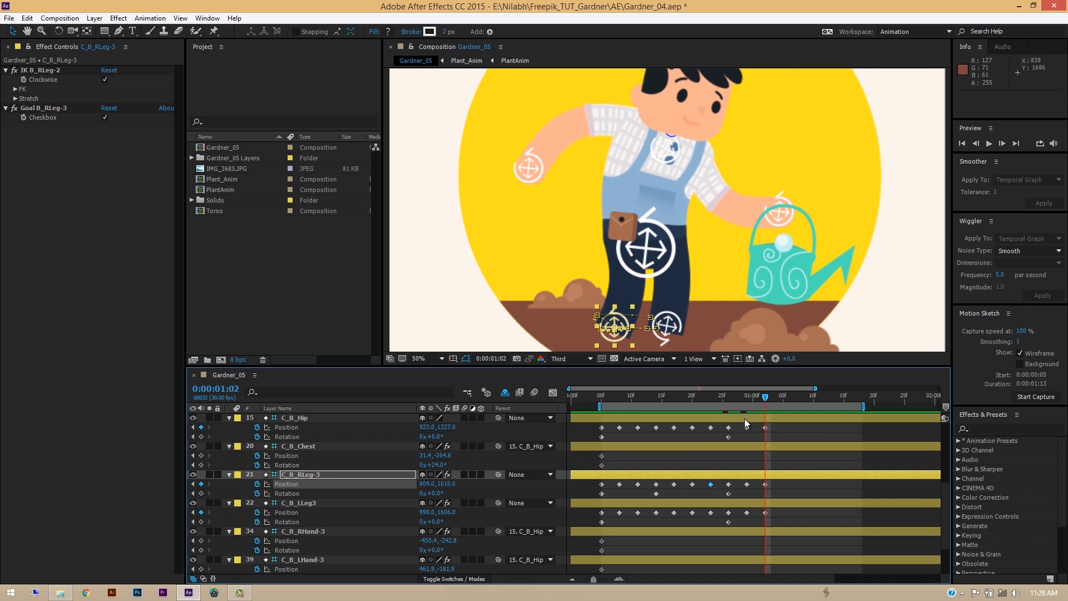
pyautogui.press('space')
pyautogui.press('space')
# Remove the Rotation keyframes from C_B_Hip, C_B_RLeg-3 and C_B_LLeg3, and preview the result
pyautogui.press('j')
pyautogui.press('j')
pyautogui.click(257, 436)
pyautogui.click(257, 493)
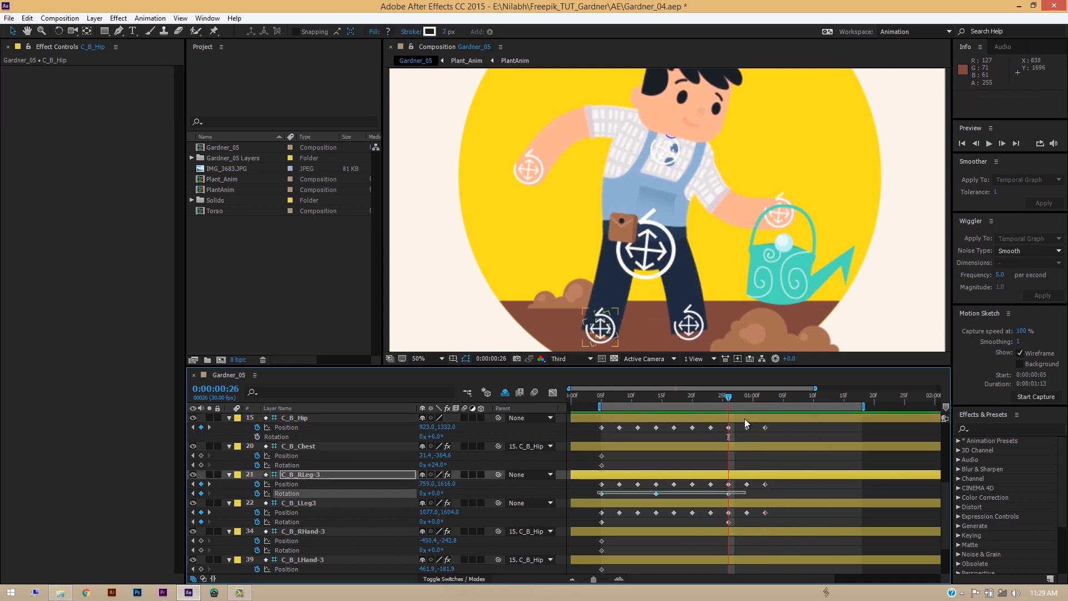
pyautogui.click(257, 521)
pyautogui.press('space')
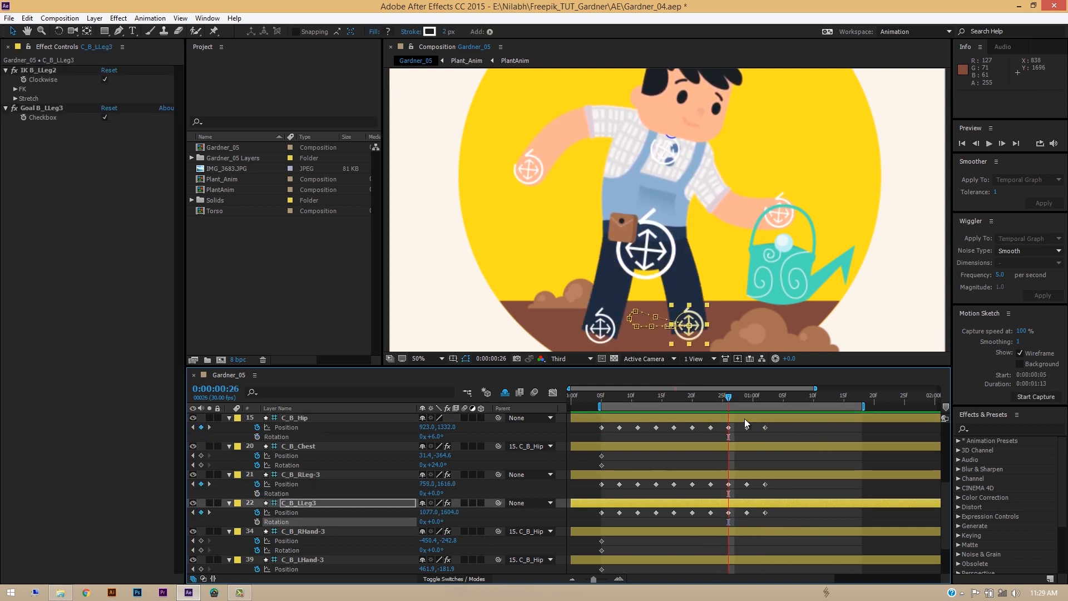
pyautogui.press('space')
# Add a Position keyframe to C_B_Hip at 0:00:01:05 and set its keyframe at 0:00:01:02 to 923, 1335
pyautogui.click(744, 418)
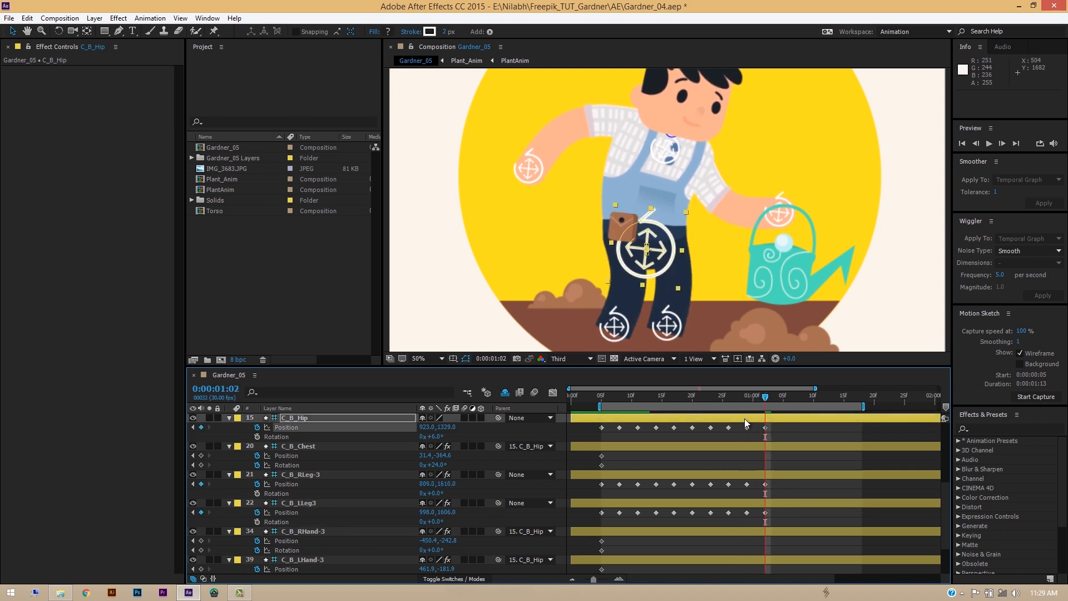
pyautogui.press('pagedown')
pyautogui.press('pagedown')
pyautogui.press('pagedown')
pyautogui.hotkey('alt', 'shift', 'p')
pyautogui.hotkey('ctrl', 'z')
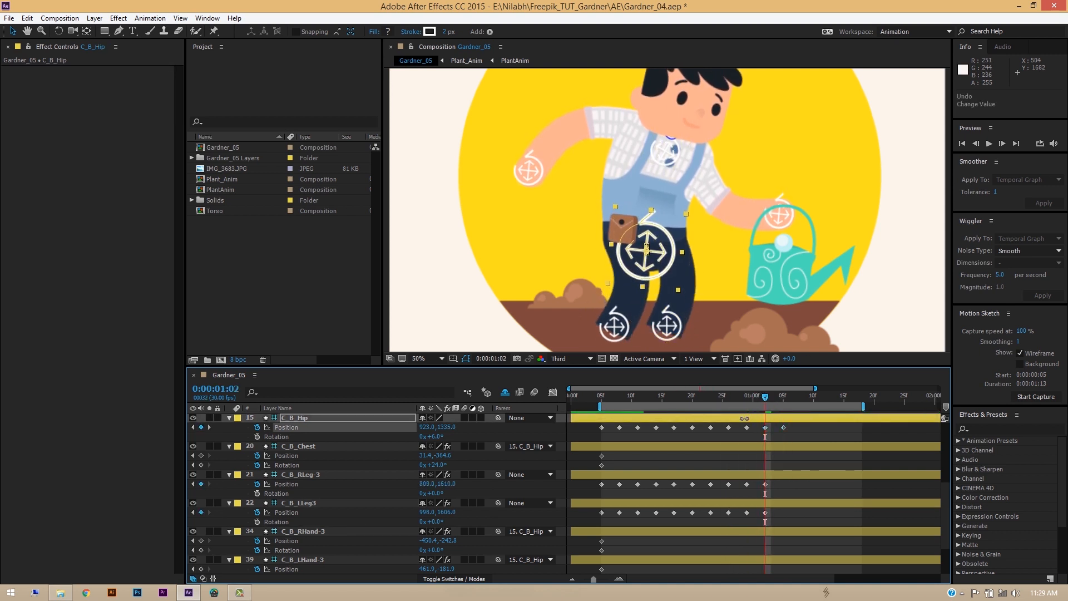
# Play back the animation to check the hip's motion between 0:00:00:29 and 0:00:01:05
pyautogui.press('space')
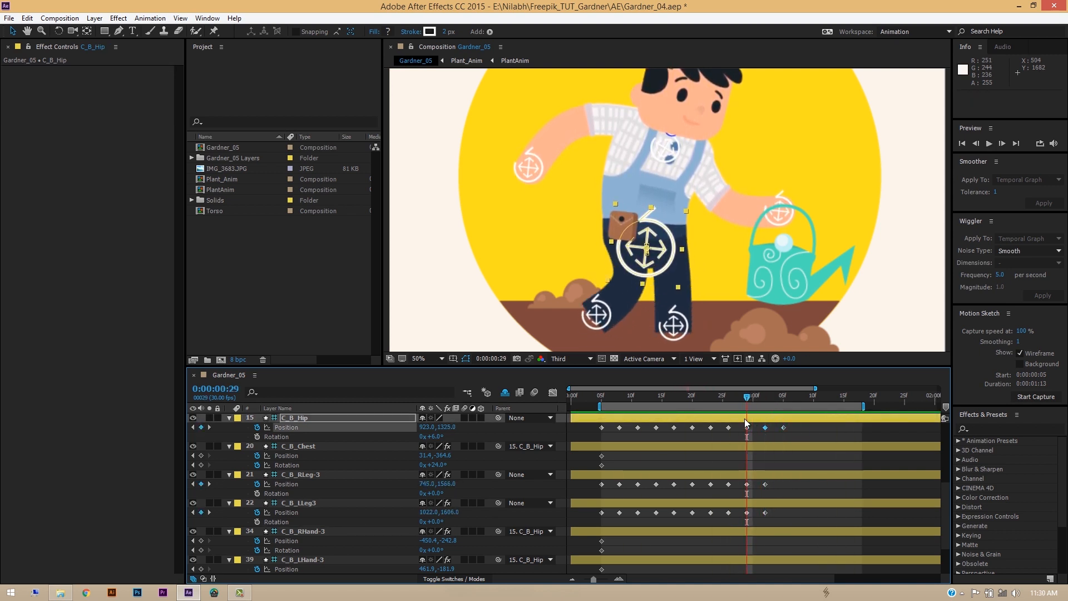
pyautogui.press('space')
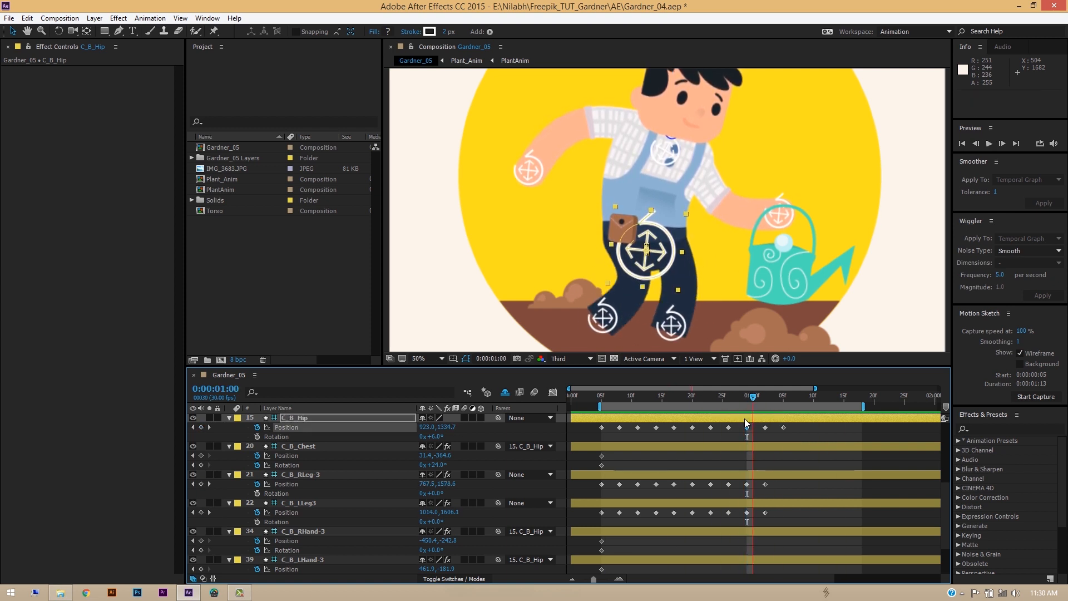
pyautogui.press('k')
pyautogui.press('space')
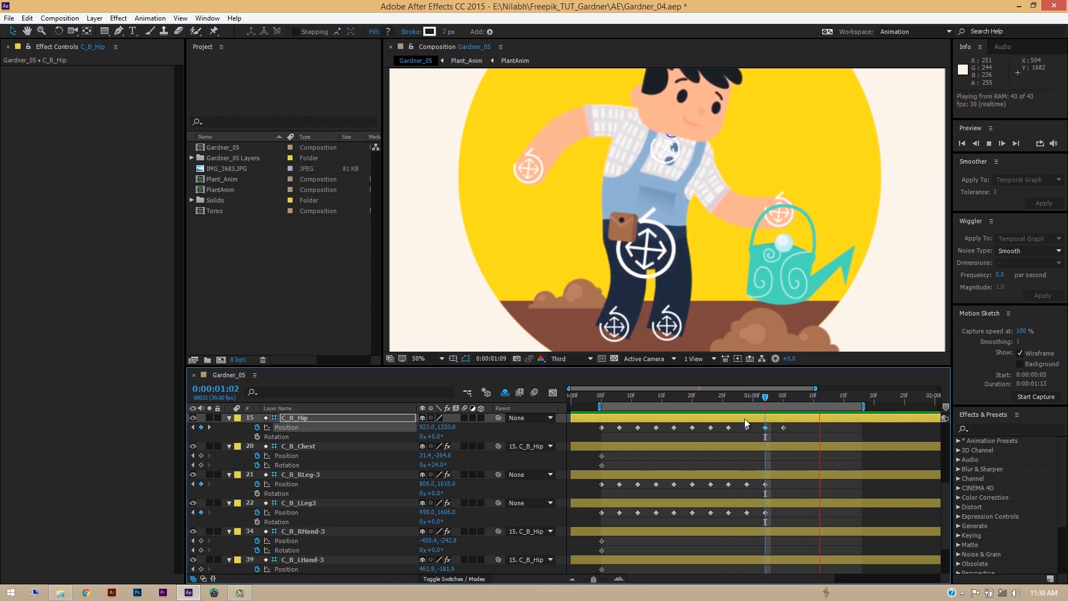
# Add Position and Rotation keyframes at 0:00:01:05 wherever missing on C_B_Hip, C_B_Chest, C_B_RLeg-3 and C_B_LLeg3
pyautogui.hotkey('ctrl', 'shift', 'a')
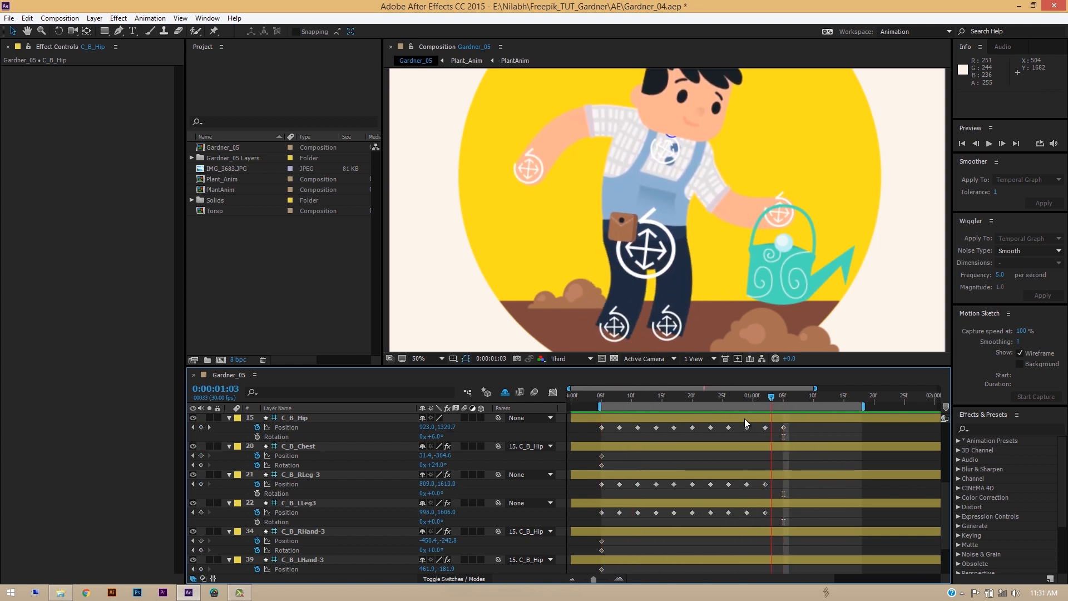
pyautogui.press('space')
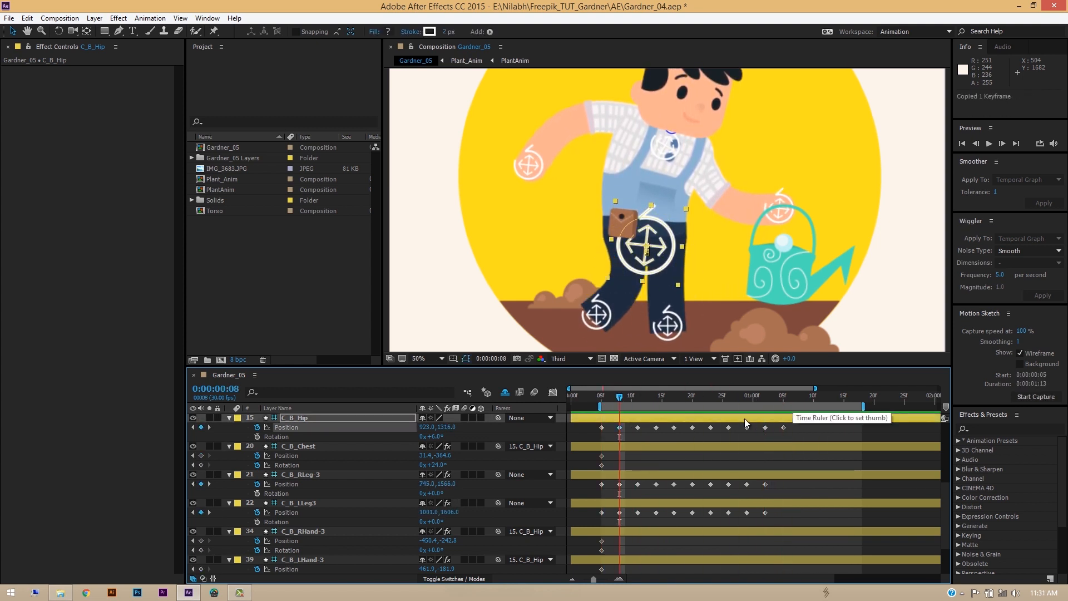
pyautogui.click(257, 436)
pyautogui.click(257, 494)
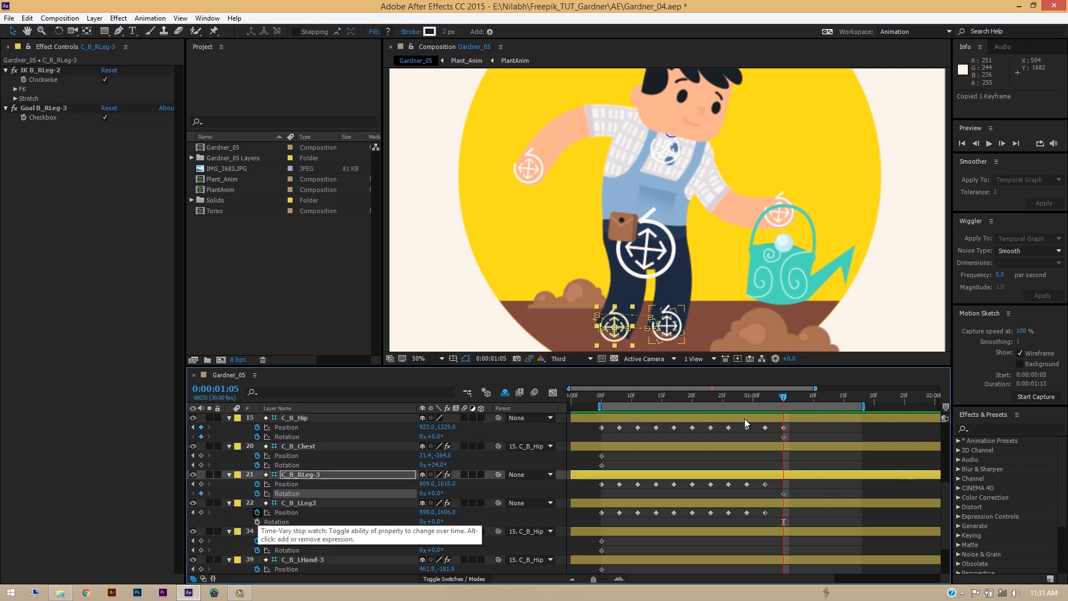
pyautogui.click(257, 522)
pyautogui.click(201, 512)
pyautogui.click(201, 484)
pyautogui.click(201, 465)
pyautogui.click(200, 456)
# Copy the 0:00:01:05 pose keyframes of C_B_Hip, C_B_Chest, C_B_RLeg-3 and C_B_LLeg3 to 0:00:01:12
pyautogui.moveTo(792, 427); pyautogui.dragTo(781, 436)
pyautogui.hotkey('ctrl', 'c')
pyautogui.moveTo(783, 397); pyautogui.dragTo(825, 397)
pyautogui.hotkey('ctrl', 'v')
pyautogui.hotkey('ctrl', 'v')
pyautogui.moveTo(792, 452); pyautogui.dragTo(779, 524)
pyautogui.hotkey('ctrl', 'v')
pyautogui.hotkey('ctrl', 'c')
pyautogui.hotkey('ctrl', 'v')
pyautogui.hotkey('ctrl', 'c')
pyautogui.hotkey('ctrl', 'v')
pyautogui.moveTo(826, 396); pyautogui.dragTo(777, 397)
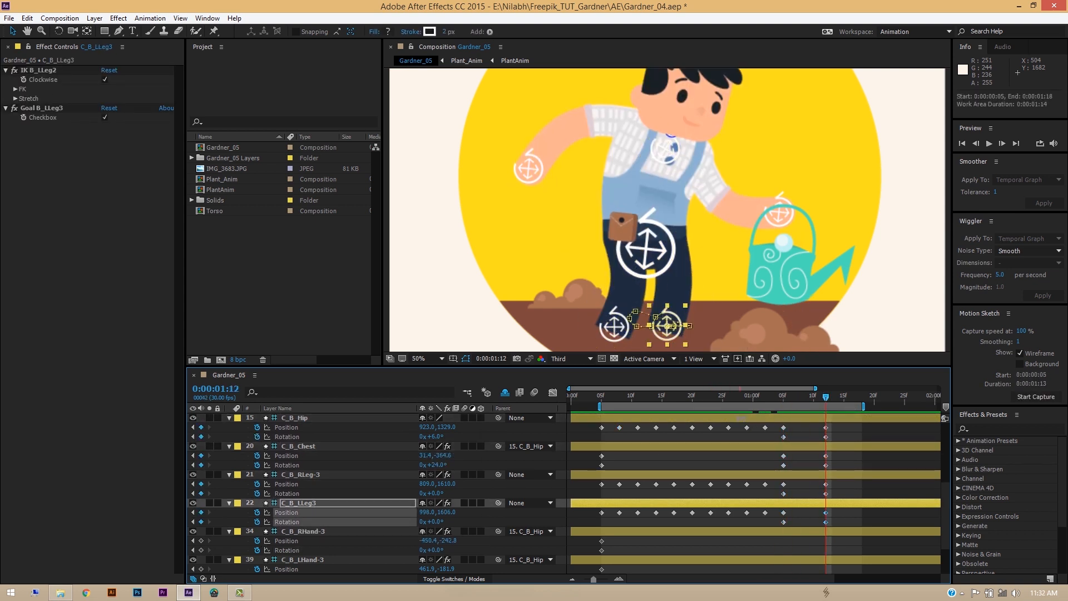
# Copy the 0:00:00:08 Position keyframes of C_B_Hip, C_B_RLeg-3 and C_B_LLeg3 to 0:00:01:15
pyautogui.moveTo(864, 406); pyautogui.dragTo(900, 406)
pyautogui.click(619, 428)
pyautogui.moveTo(825, 397); pyautogui.dragTo(844, 397)
pyautogui.hotkey('ctrl', 'c')
pyautogui.hotkey('ctrl', 'v')
pyautogui.click(619, 484)
pyautogui.hotkey('ctrl', 'c')
pyautogui.hotkey('ctrl', 'v')
pyautogui.click(619, 513)
pyautogui.hotkey('ctrl', 'c')
pyautogui.hotkey('ctrl', 'v')
# Copy C_B_Hip's Position and Rotation keyframes from 0:00:00:11 through 0:00:01:05 and paste them at 0:00:01:18
pyautogui.click(619, 397)
pyautogui.moveTo(629, 424); pyautogui.dragTo(791, 440)
pyautogui.hotkey('ctrl', 'c')
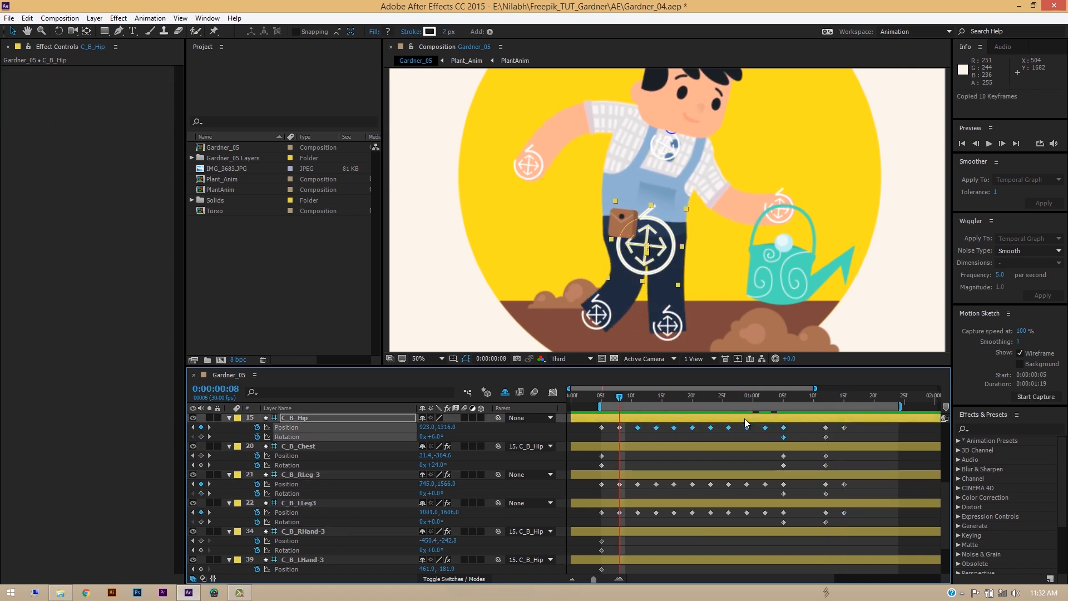
pyautogui.moveTo(900, 406); pyautogui.dragTo(940, 406)
pyautogui.hscroll(-10, 744, 424)
pyautogui.moveTo(625, 424); pyautogui.dragTo(783, 440)
pyautogui.hotkey('ctrl', 'c')
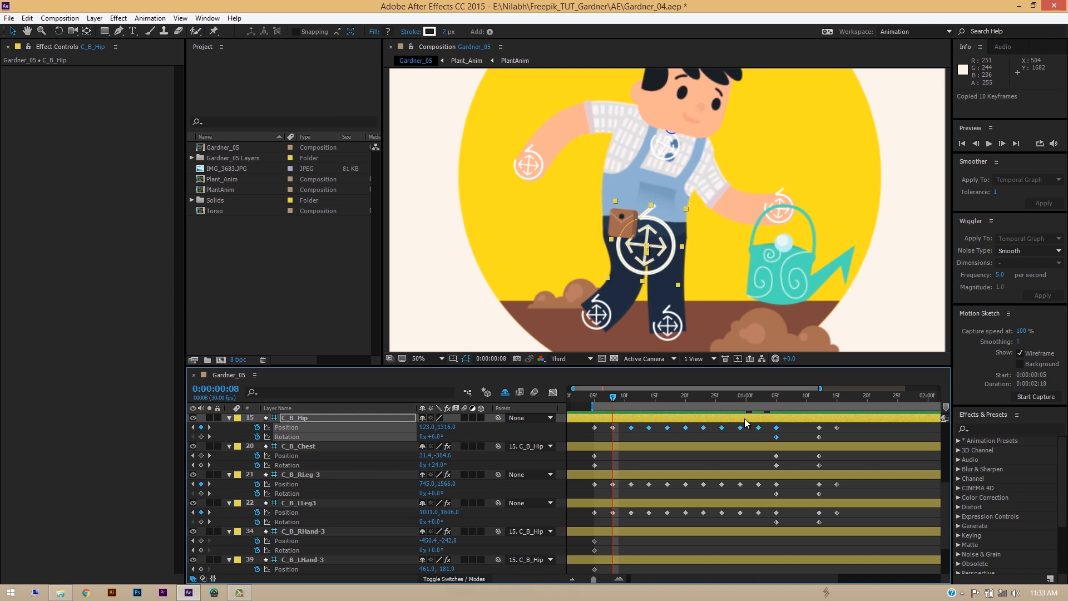
pyautogui.click(855, 396)
pyautogui.hotkey('ctrl', 'v')
# Paste the C_B_RLeg-3 and C_B_LLeg3 keyframes from 0:00:00:11 through 0:00:01:05 at 0:00:01:18
pyautogui.moveTo(626, 482); pyautogui.dragTo(783, 496)
pyautogui.hotkey('ctrl', 'c')
pyautogui.hotkey('ctrl', 'v')
pyautogui.moveTo(626, 509); pyautogui.dragTo(784, 525)
pyautogui.hotkey('ctrl', 'c')
pyautogui.hotkey('ctrl', 'v')
pyautogui.moveTo(819, 388)
pyautogui.mouseDown()
pyautogui.moveTo(874, 388)
pyautogui.moveTo(798, 397)
pyautogui.moveTo(829, 396)
pyautogui.mouseUp()
pyautogui.moveTo(873, 388); pyautogui.dragTo(939, 388)
pyautogui.moveTo(784, 397); pyautogui.dragTo(877, 397)
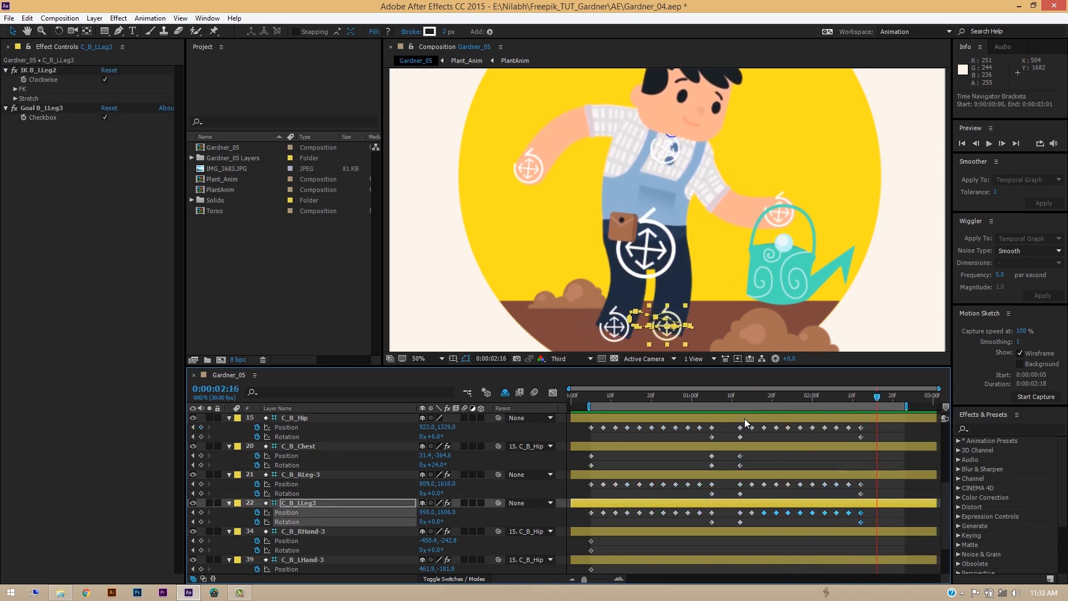
# Preview the motion and shift the hold pose from 0:00:01:12 to 0:00:01:15 together with all second-cycle keyframes
pyautogui.moveTo(589, 407); pyautogui.dragTo(602, 407)
pyautogui.press('space')
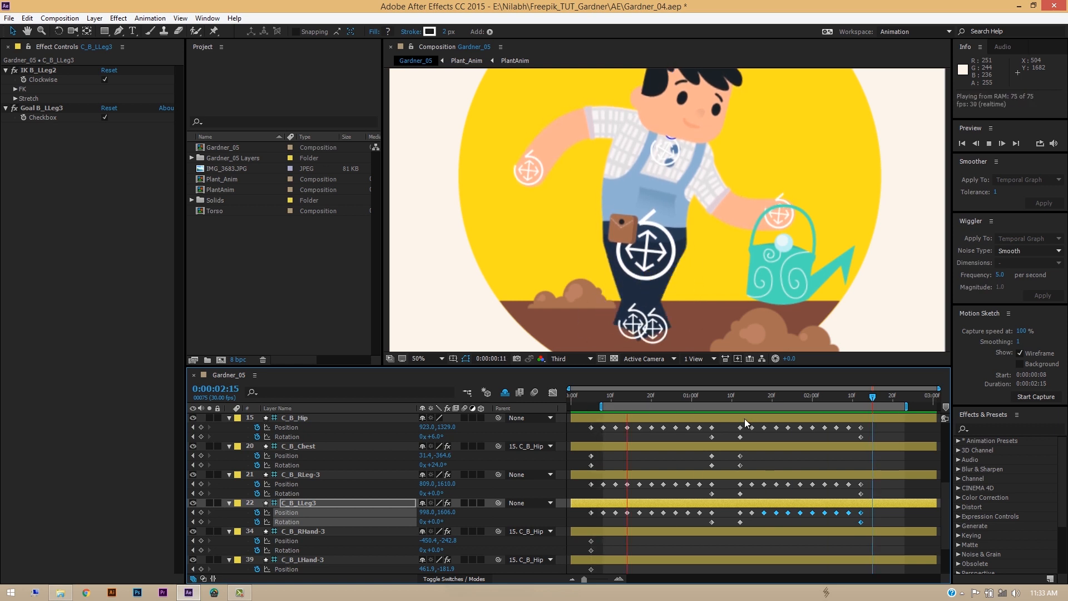
pyautogui.press('space')
pyautogui.moveTo(729, 424); pyautogui.dragTo(884, 526)
pyautogui.moveTo(861, 512); pyautogui.dragTo(873, 513)
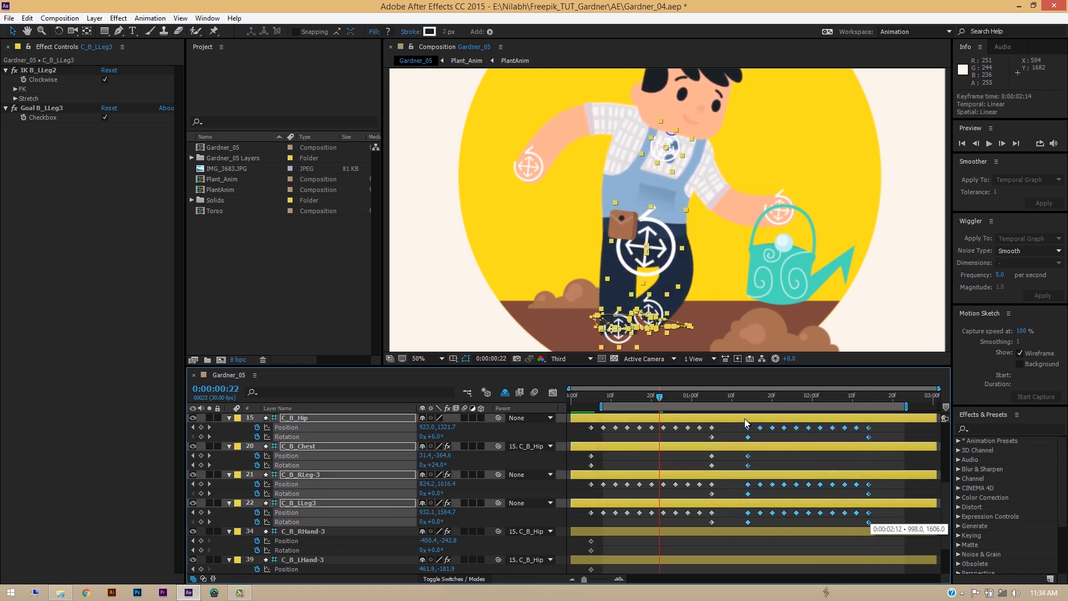
# Set the work area from 0:00:00:00 to 0:00:02:24 and play back both stepping cycles
pyautogui.press('space')
pyautogui.moveTo(906, 406); pyautogui.dragTo(599, 397)
pyautogui.press('space')
pyautogui.click(901, 462)
pyautogui.moveTo(601, 406); pyautogui.dragTo(569, 407)
pyautogui.press('space')
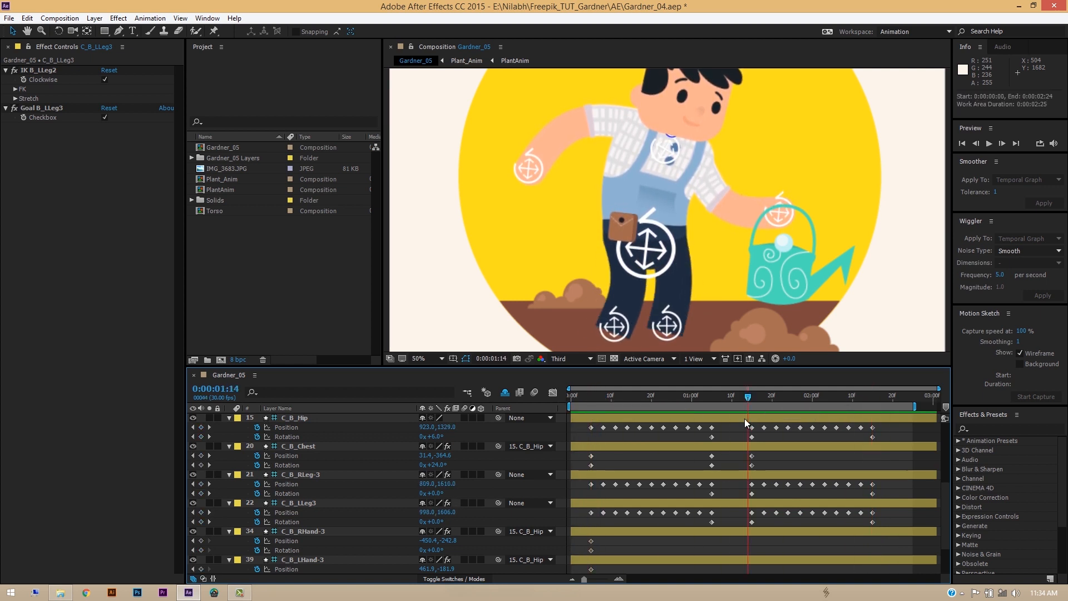
pyautogui.click(745, 421)
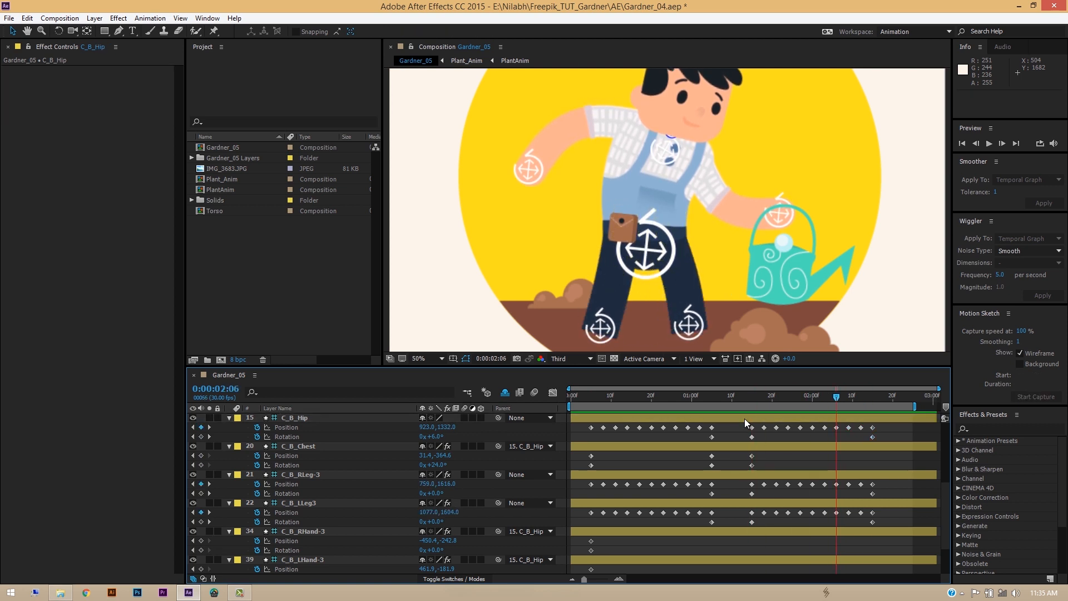
pyautogui.moveTo(829, 434); pyautogui.dragTo(771, 424)
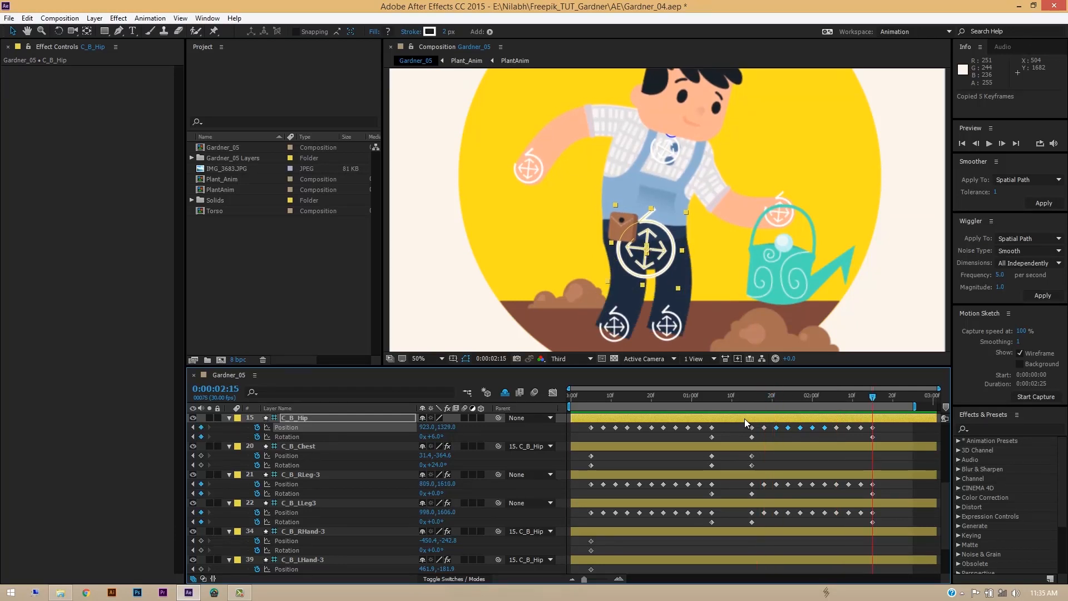
pyautogui.hotkey('ctrl', 'v')
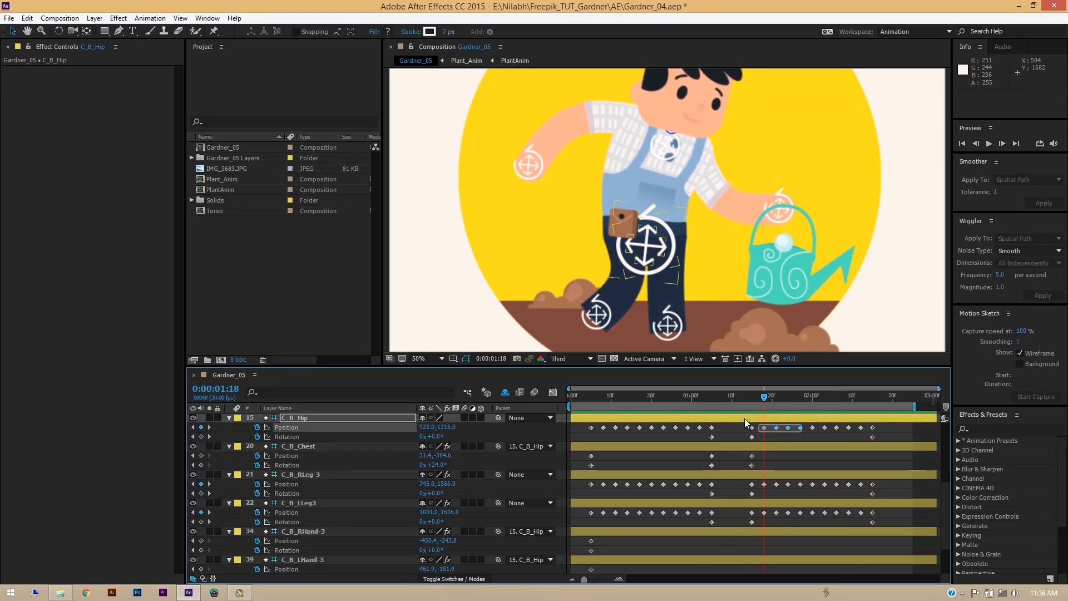
pyautogui.moveTo(764, 396); pyautogui.dragTo(836, 396)
pyautogui.hotkey('ctrl', 'z')
pyautogui.hotkey('ctrl', 'z')
pyautogui.hotkey('ctrl', 'z')
pyautogui.hotkey('ctrl', 'z')
pyautogui.hotkey('ctrl', 'z')
pyautogui.hotkey('ctrl', 'z')
pyautogui.hotkey('ctrl', 'z')
pyautogui.hotkey('ctrl', 'z')
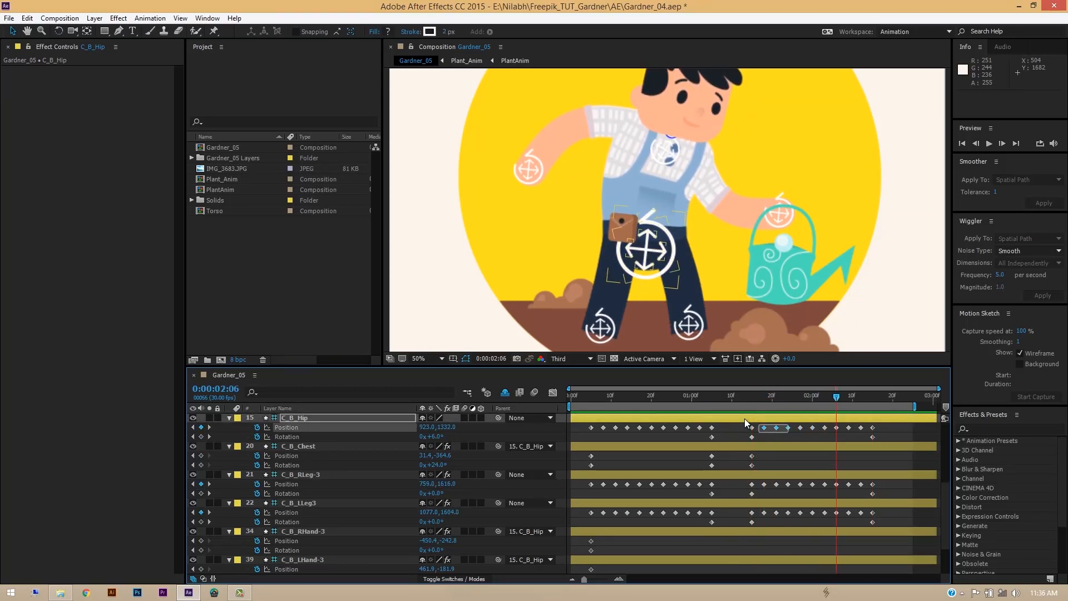
# Nudge C_B_Hip down slightly on its Position keyframe at 0:00:01:02 and preview the motion
pyautogui.press('F2')
pyautogui.press('space')
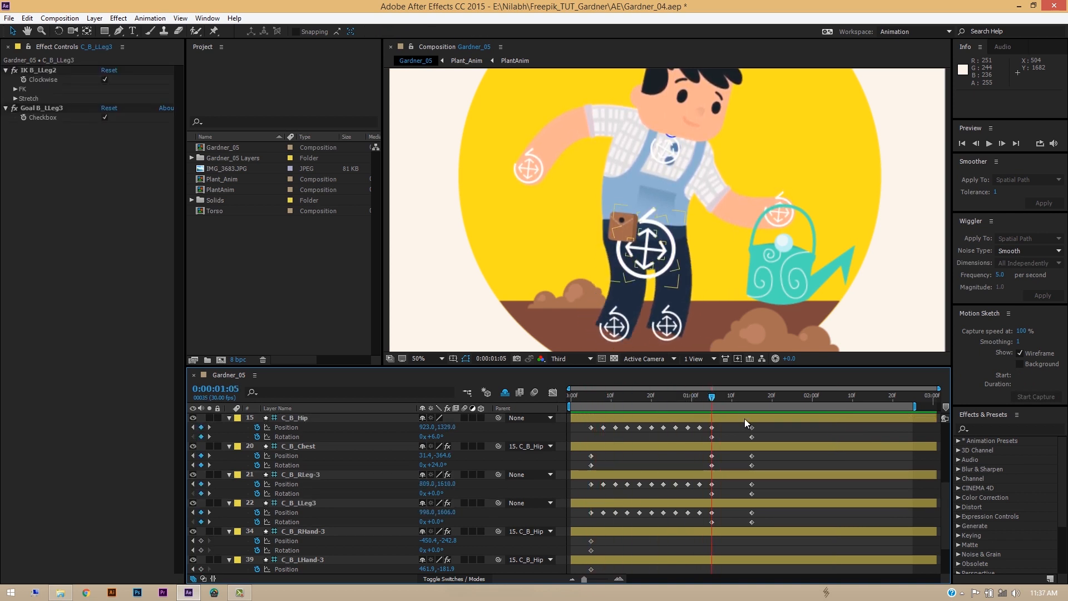
pyautogui.click(699, 428)
pyautogui.press('Down')
pyautogui.press('Down')
pyautogui.press('Down')
pyautogui.moveTo(699, 396); pyautogui.dragTo(655, 396)
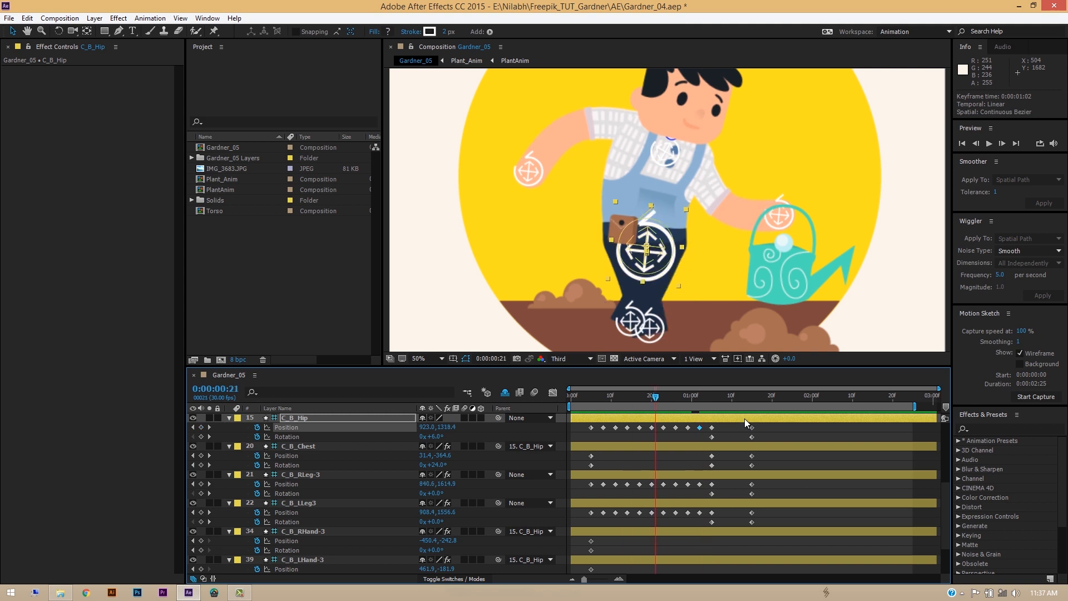
pyautogui.press('space')
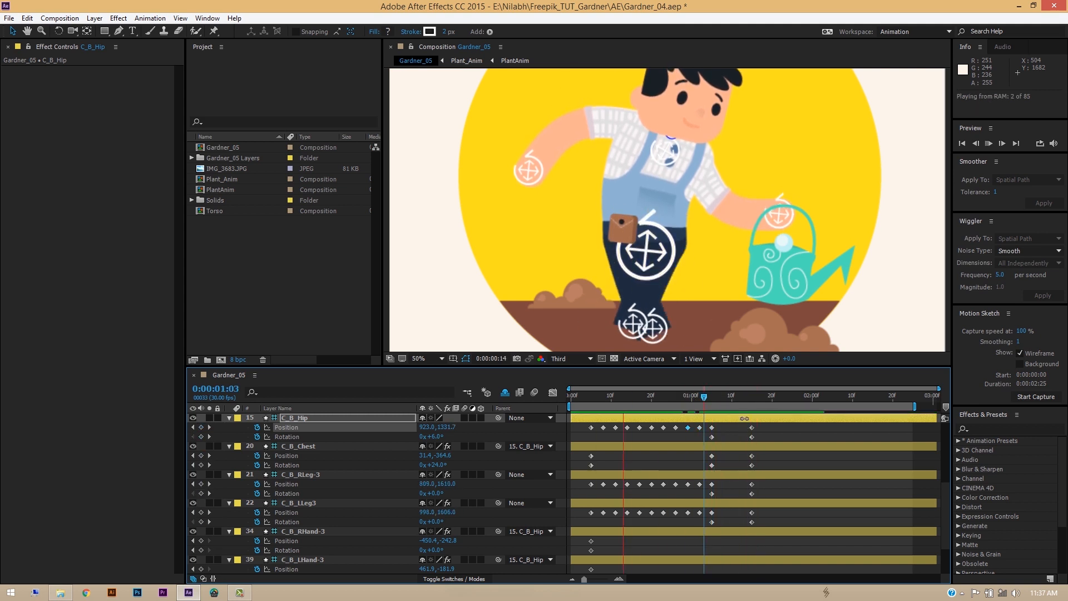
pyautogui.press('space')
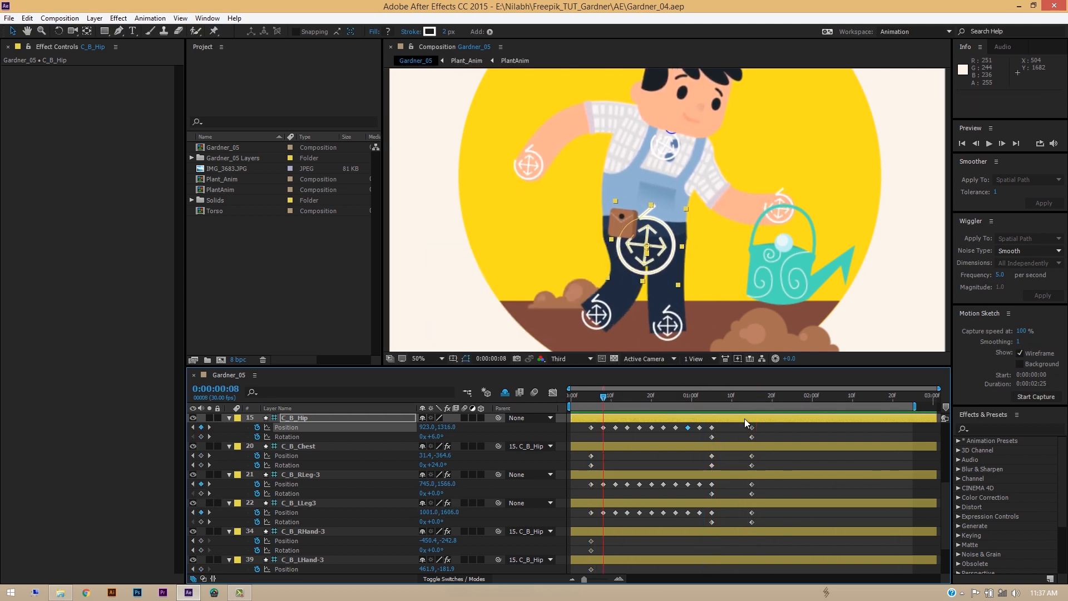
# Step through the stepping cycle frame by frame from 0:00:00:08 to 0:00:01:05 to examine the poses
pyautogui.press('pagedown')
pyautogui.press('pagedown')
pyautogui.press('pagedown')
pyautogui.press('pagedown')
pyautogui.press('pagedown')
pyautogui.press('pagedown')
pyautogui.press('pagedown')
pyautogui.press('pagedown')
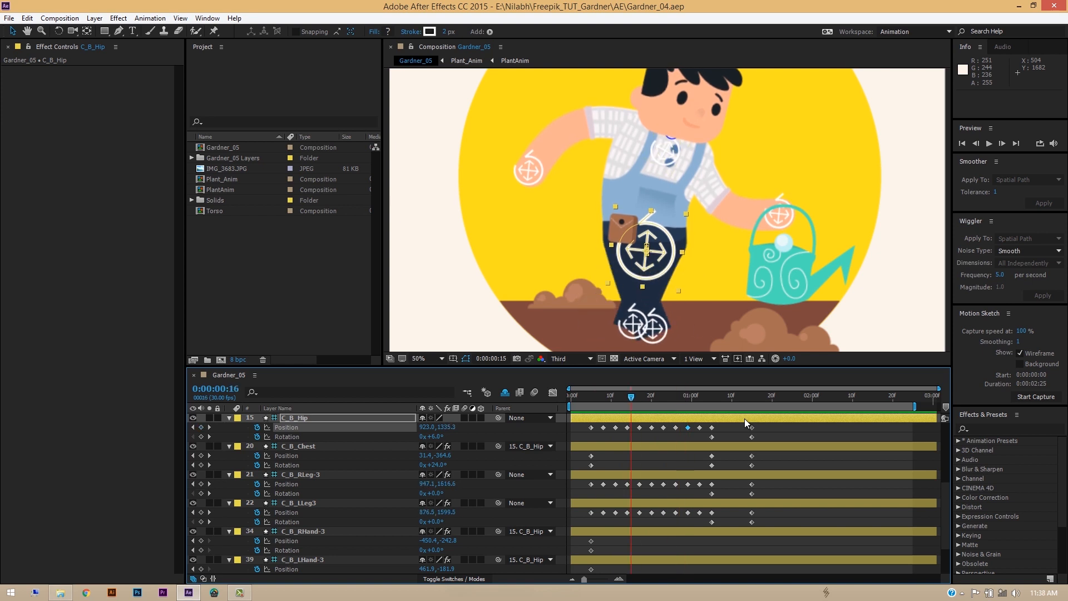
pyautogui.press('pagedown')
pyautogui.press('pagedown')
pyautogui.press('pagedown')
pyautogui.press('pagedown')
pyautogui.press('pagedown')
pyautogui.press('pagedown')
pyautogui.press('pagedown')
pyautogui.press('pagedown')
pyautogui.press('pagedown')
pyautogui.press('pagedown')
pyautogui.press('pagedown')
pyautogui.press('pagedown')
pyautogui.press('pagedown')
pyautogui.press('pagedown')
pyautogui.press('pagedown')
pyautogui.press('pagedown')
pyautogui.press('pagedown')
pyautogui.press('pagedown')
pyautogui.press('pagedown')
# Show C_B_Hip's curves in the Graph Editor and separate its Position into X and Y dimensions
pyautogui.click(745, 419)
pyautogui.hotkey('shift', 'F3')
pyautogui.click(642, 566)
pyautogui.click(668, 447)
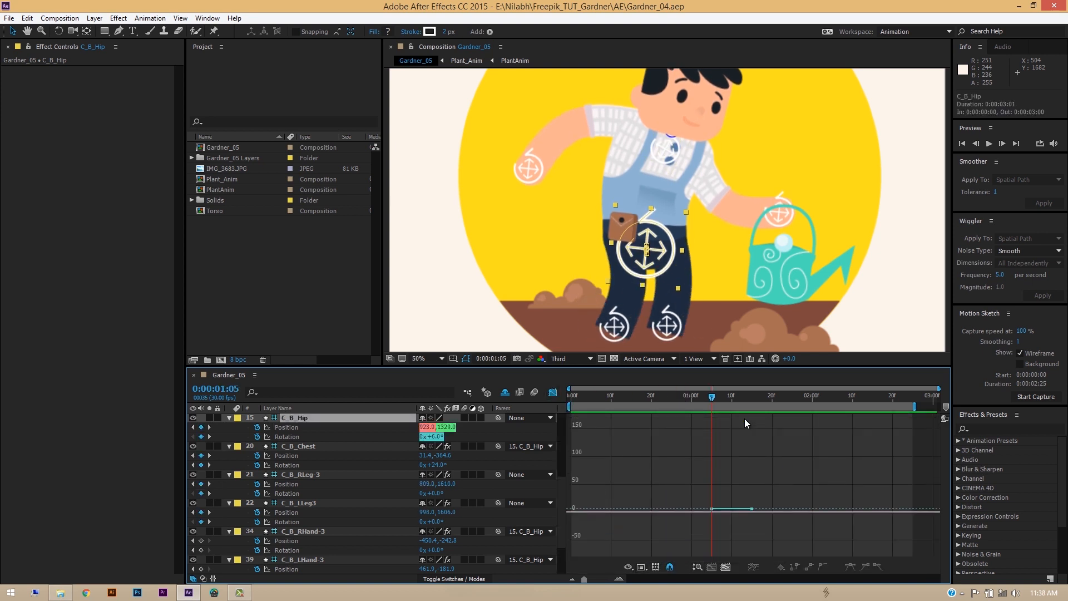
pyautogui.click(286, 426)
pyautogui.rightClick(397, 428)
pyautogui.click(433, 450)
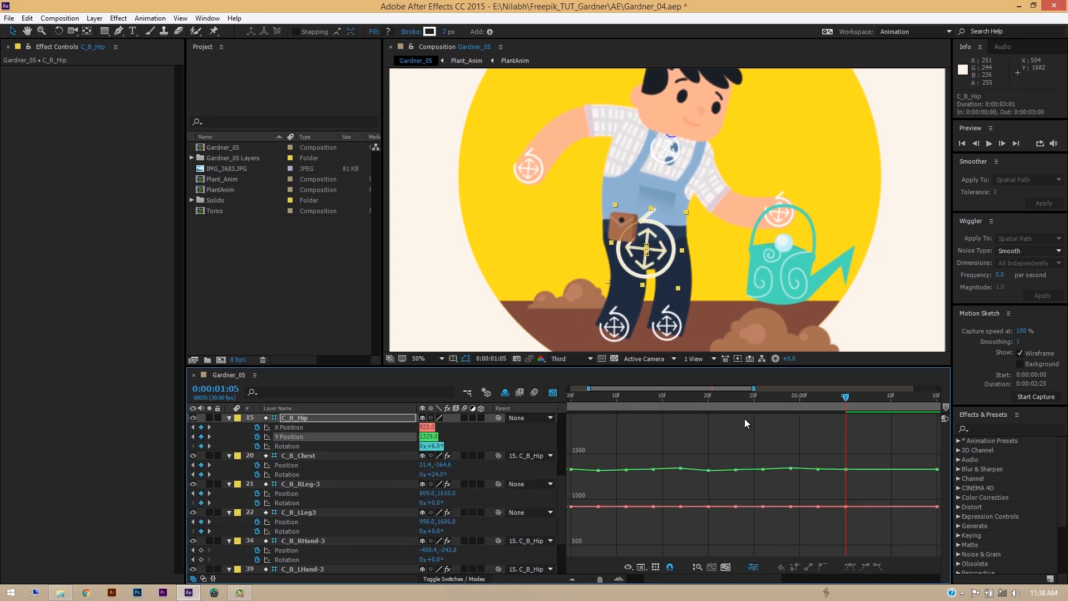
# Try switching C_B_Hip's Position between combined and separate dimensions while viewing its curves
pyautogui.scroll(-2, 745, 419)
pyautogui.click(753, 567)
pyautogui.click(753, 567)
pyautogui.click(753, 567)
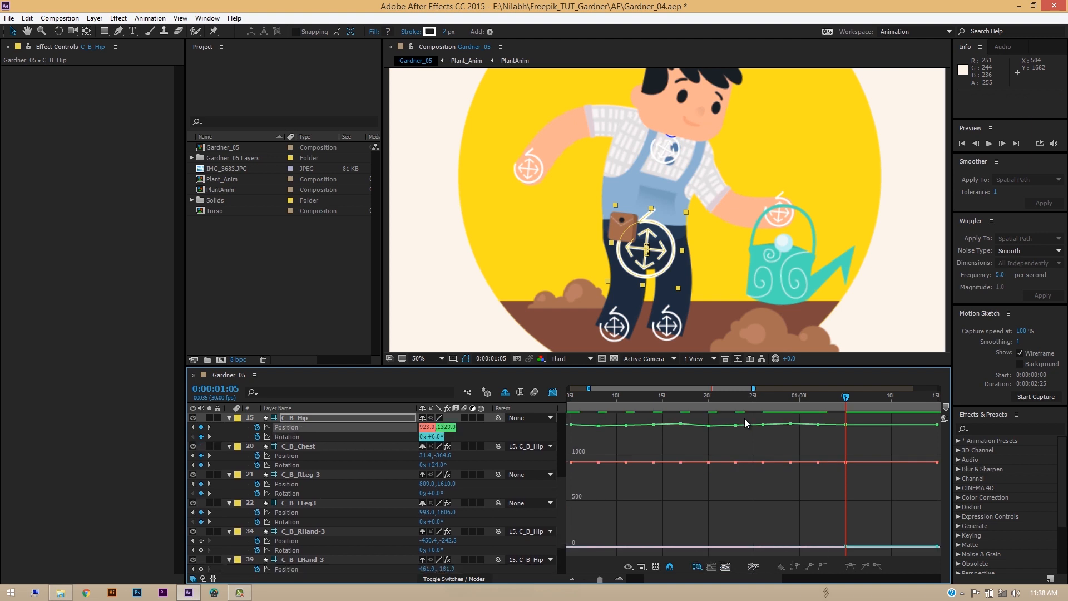
pyautogui.click(572, 461)
pyautogui.click(711, 567)
pyautogui.hscroll(2, 745, 424)
pyautogui.click(753, 567)
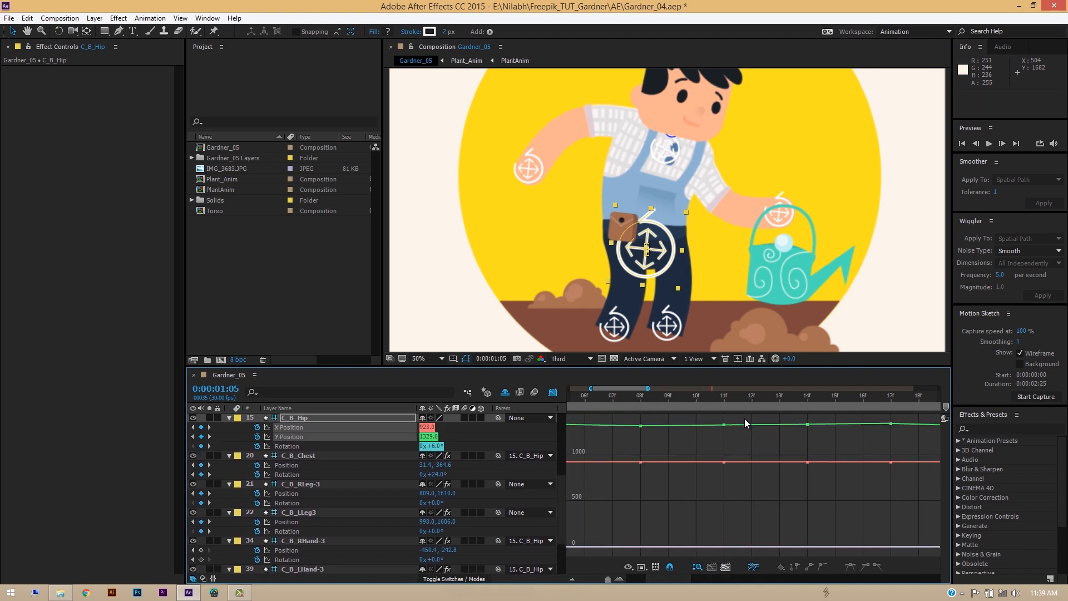
# Inspect a Y Position keyframe of C_B_Hip and try the different options for which properties the graph shows
pyautogui.click(723, 424)
pyautogui.hscroll(-1, 745, 424)
pyautogui.click(628, 567)
pyautogui.click(684, 529)
pyautogui.click(628, 566)
pyautogui.click(684, 541)
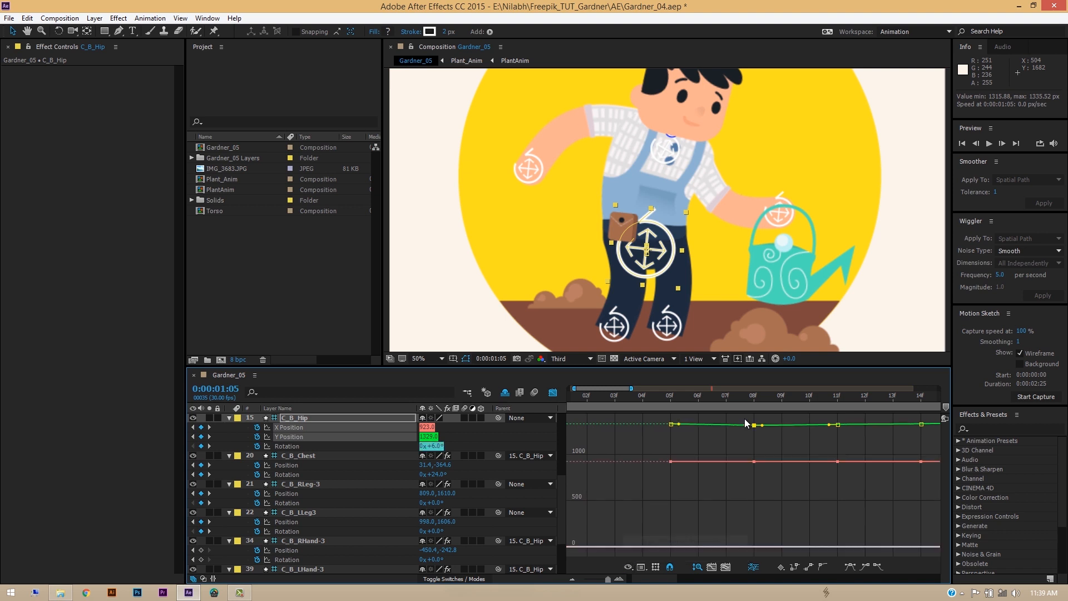
pyautogui.click(628, 567)
pyautogui.click(687, 553)
# Try applying Easy Ease to C_B_Hip's X Position and Y Position keyframes and return to the layer bar view
pyautogui.hotkey('ctrl', 'a')
pyautogui.click(289, 427)
pyautogui.keyDown('shift'); pyautogui.click(289, 437); pyautogui.keyUp('shift')
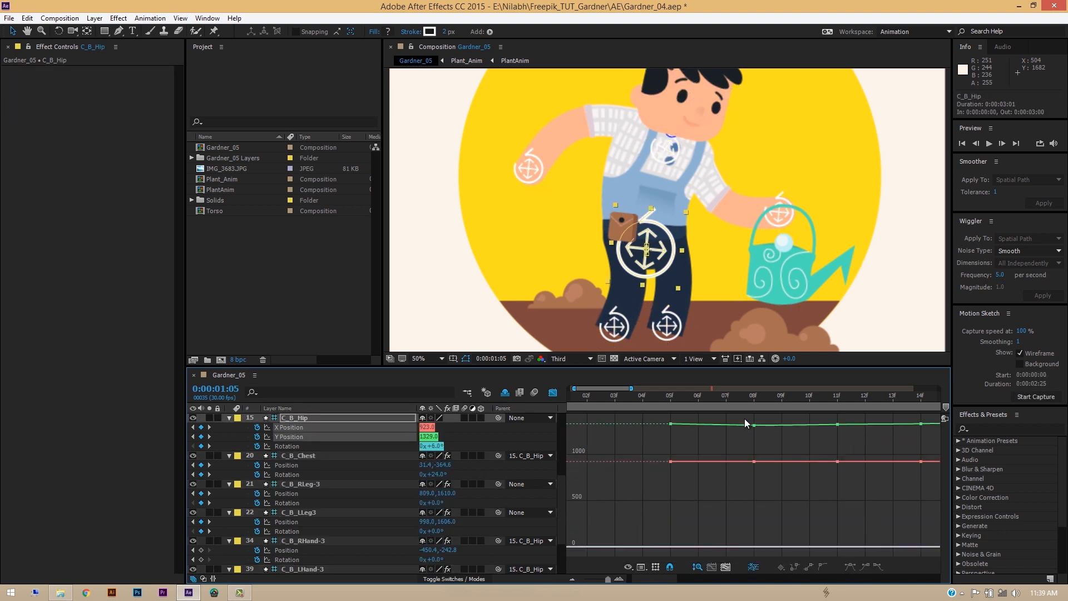
pyautogui.click(711, 566)
pyautogui.click(850, 567)
pyautogui.click(744, 501)
pyautogui.hotkey('shift', 'F3')
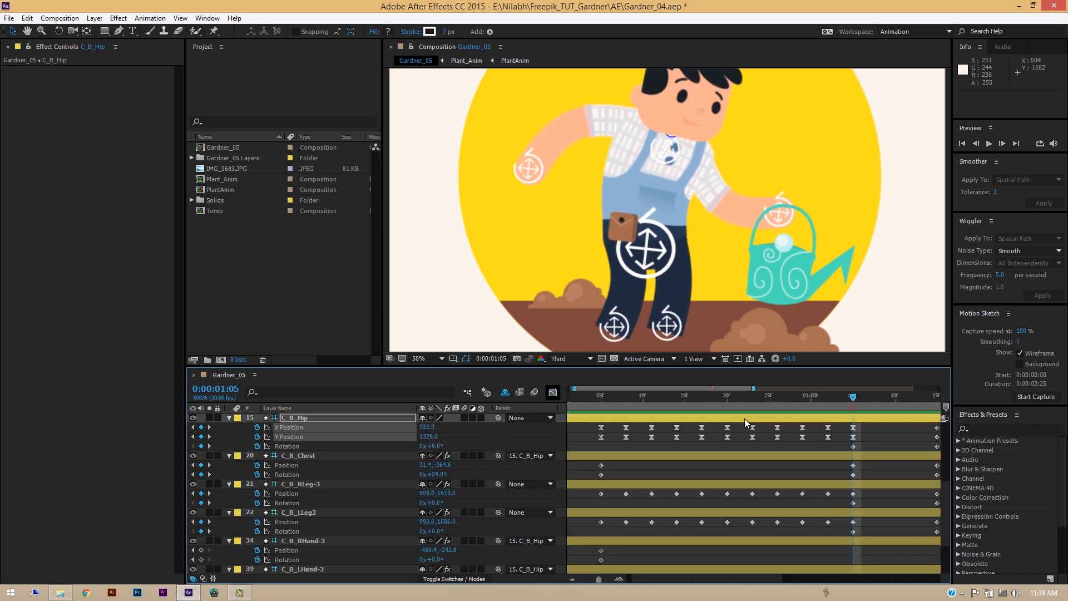
pyautogui.hotkey('ctrl', 'z')
pyautogui.hotkey('ctrl', 'z')
pyautogui.press('space')
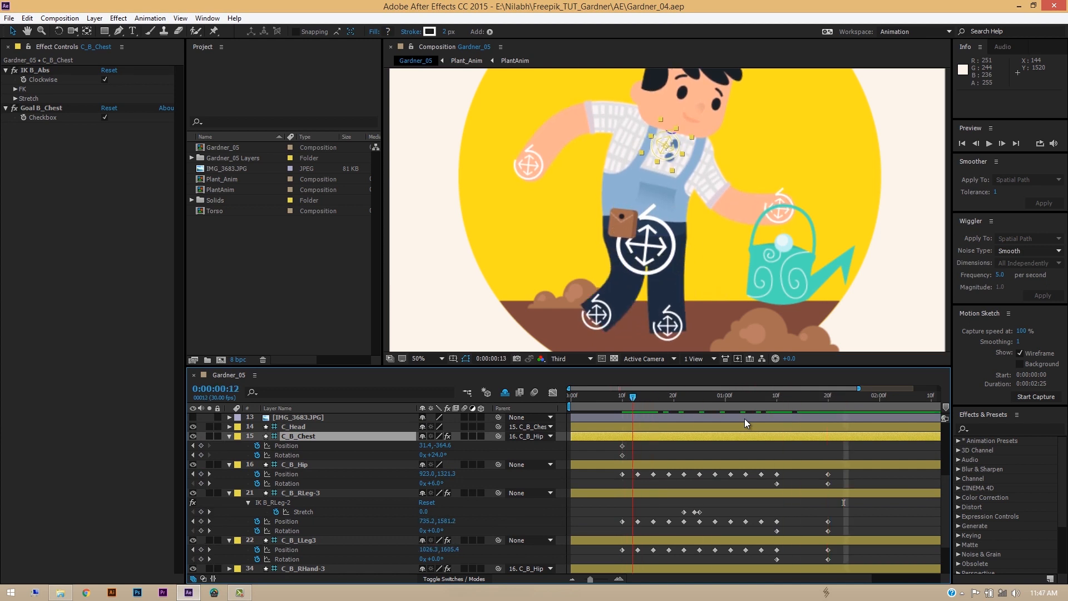
# Paste copies of the C_B_Hip, C_B_RLeg-3 and C_B_LLeg3 stepping keyframes starting at 0:00:01:23 and preview them
pyautogui.hotkey('ctrl', 'c')
pyautogui.hotkey('ctrl', 'v')
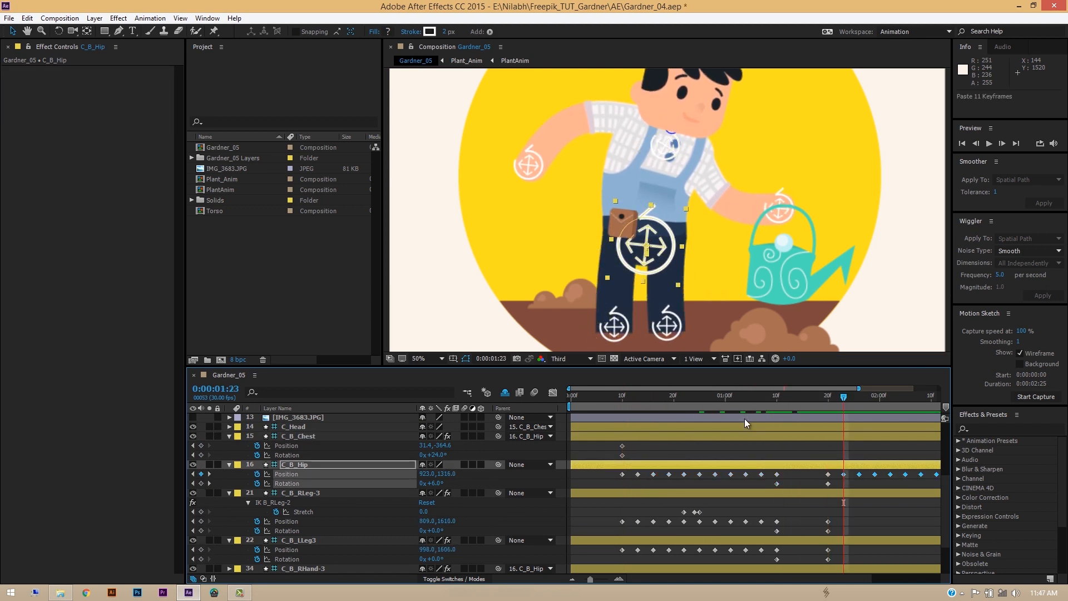
pyautogui.hotkey('ctrl', 'c')
pyautogui.hotkey('ctrl', 'v')
pyautogui.hotkey('ctrl', 'c')
pyautogui.hotkey('ctrl', 'v')
pyautogui.press('space')
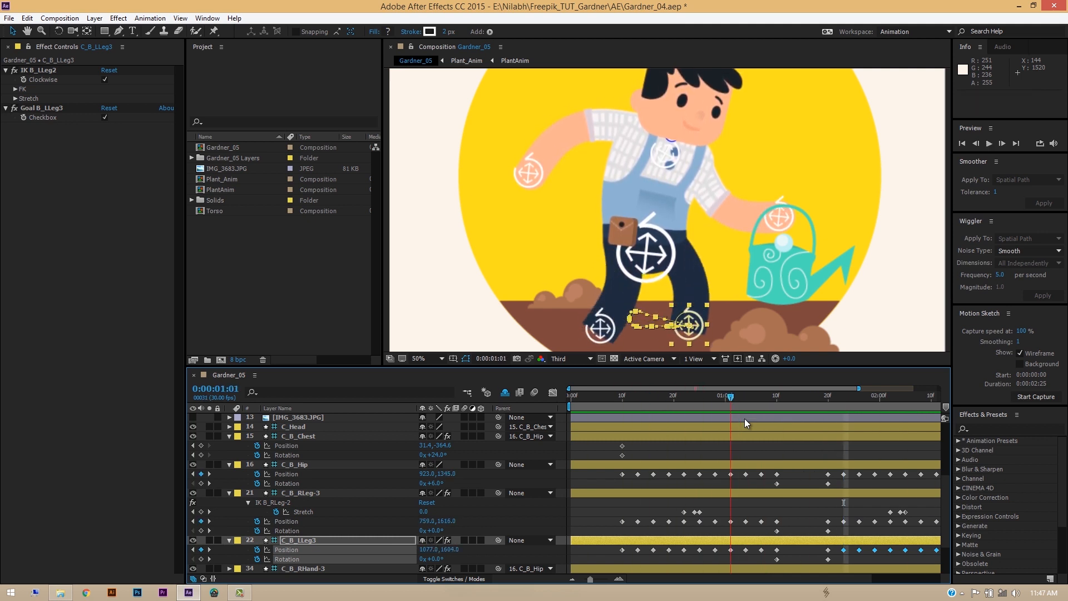
pyautogui.press('F2')
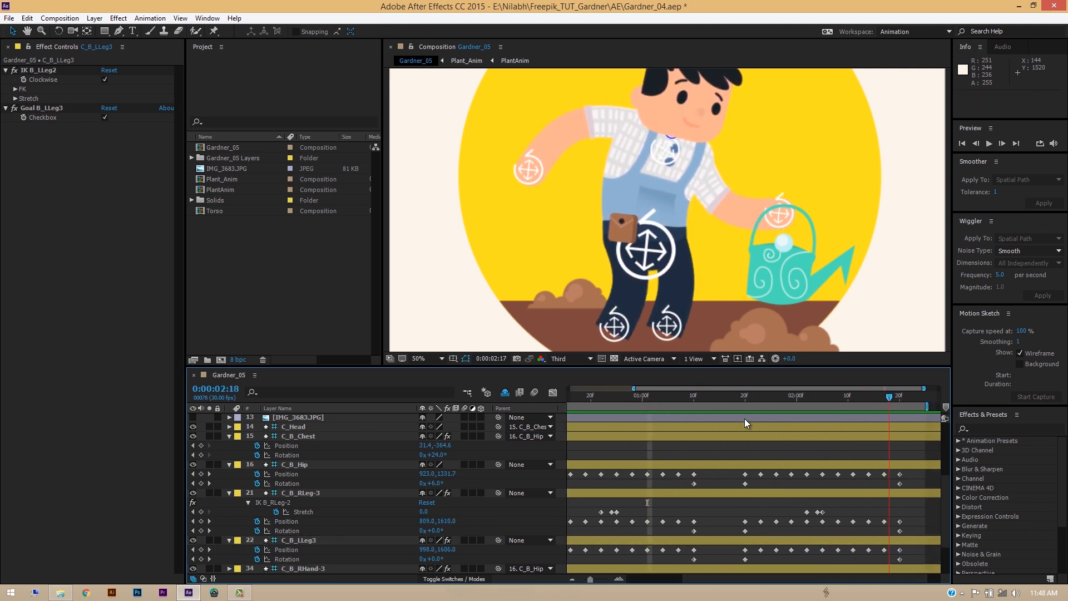
pyautogui.press('space')
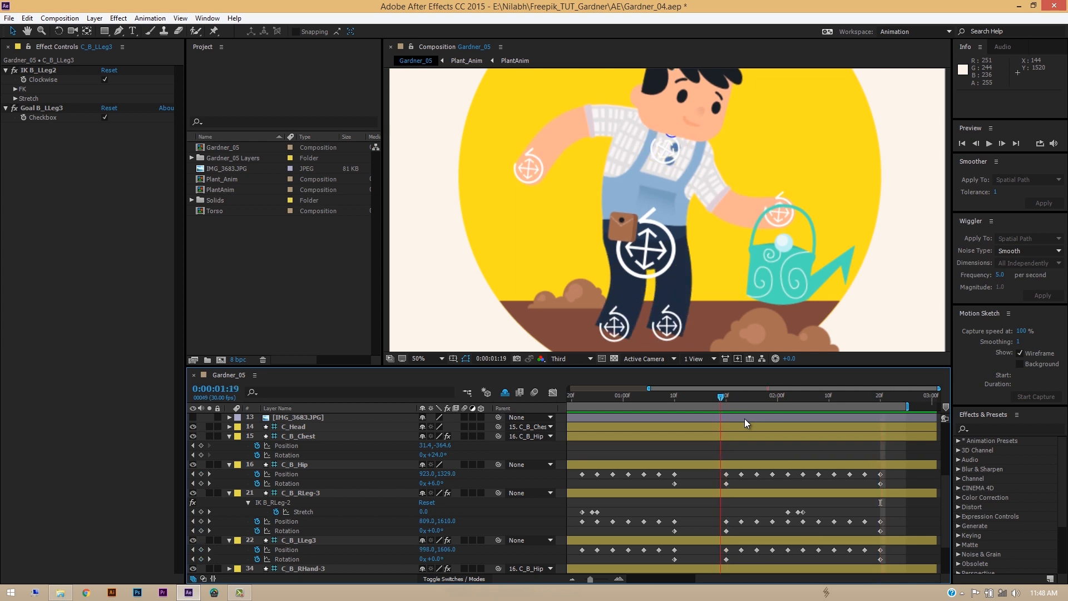
# Set the work area to start at 0:00:01:20 and preview the second stepping cycle, checking C_B_Hip's Position
pyautogui.press('pagedown')
pyautogui.press('b')
pyautogui.press('-')
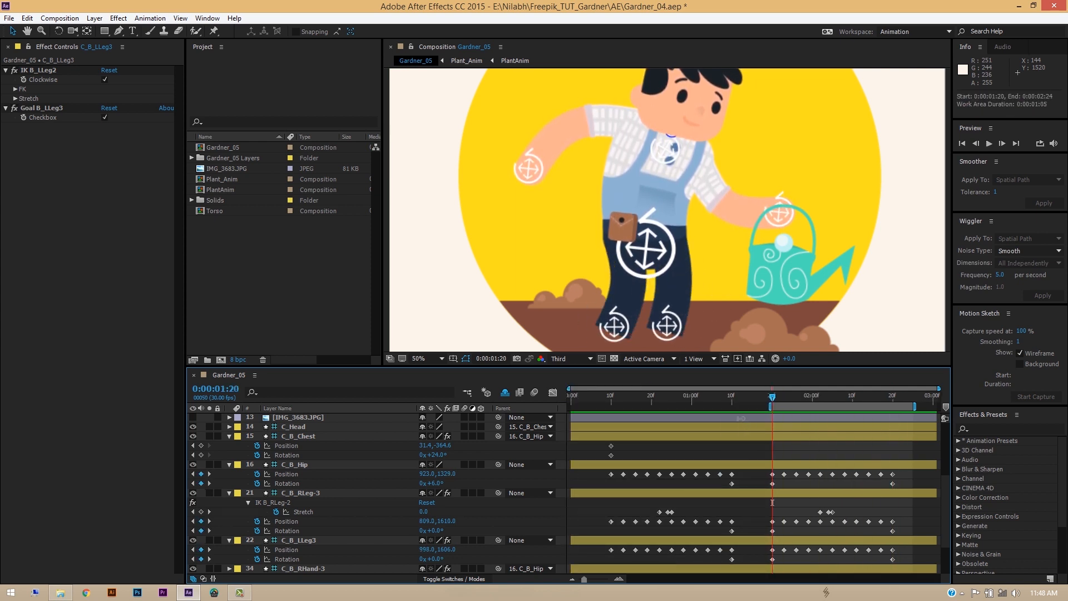
pyautogui.press('space')
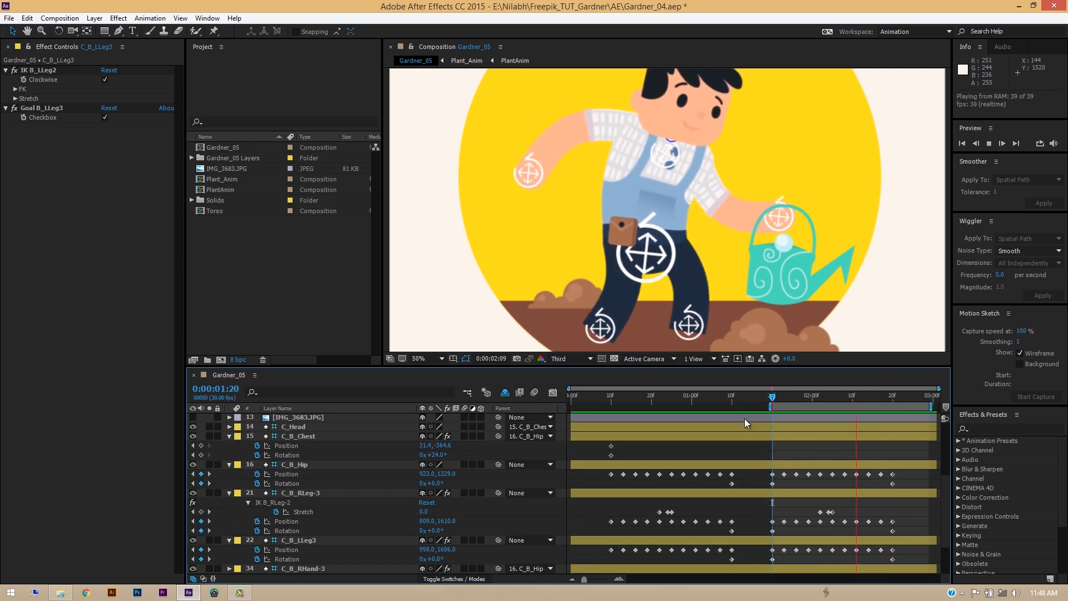
pyautogui.click(286, 473)
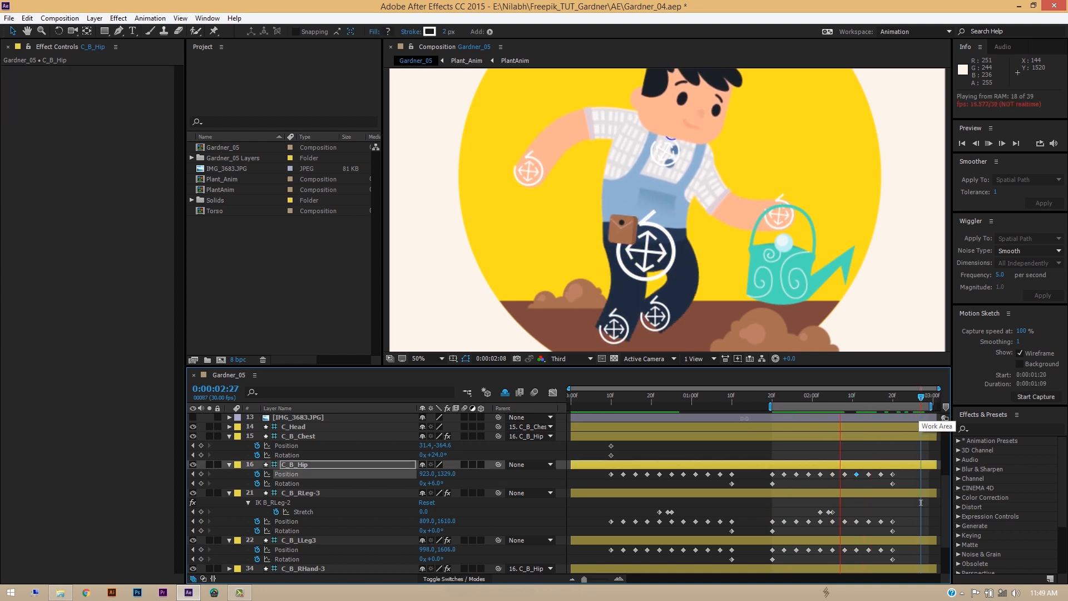
pyautogui.press('space')
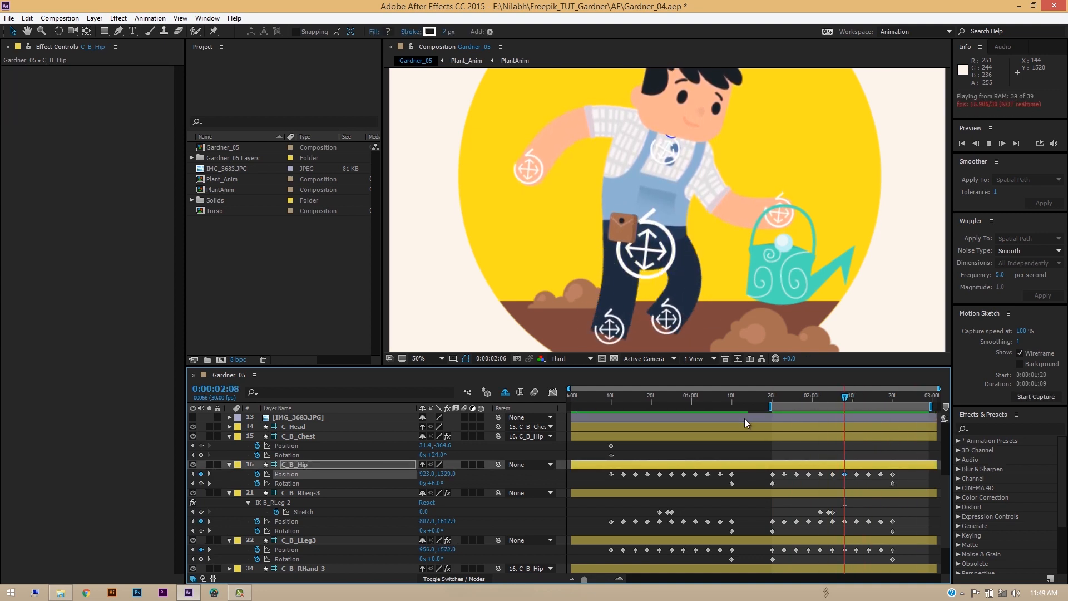
# Try deleting the C_B_Hip and C_B_RLeg-3 Position keyframes at 0:00:02:17, undoing the deletion
pyautogui.moveTo(845, 396); pyautogui.dragTo(880, 397)
pyautogui.click(614, 328)
pyautogui.click(880, 474)
pyautogui.press('Delete')
pyautogui.click(880, 521)
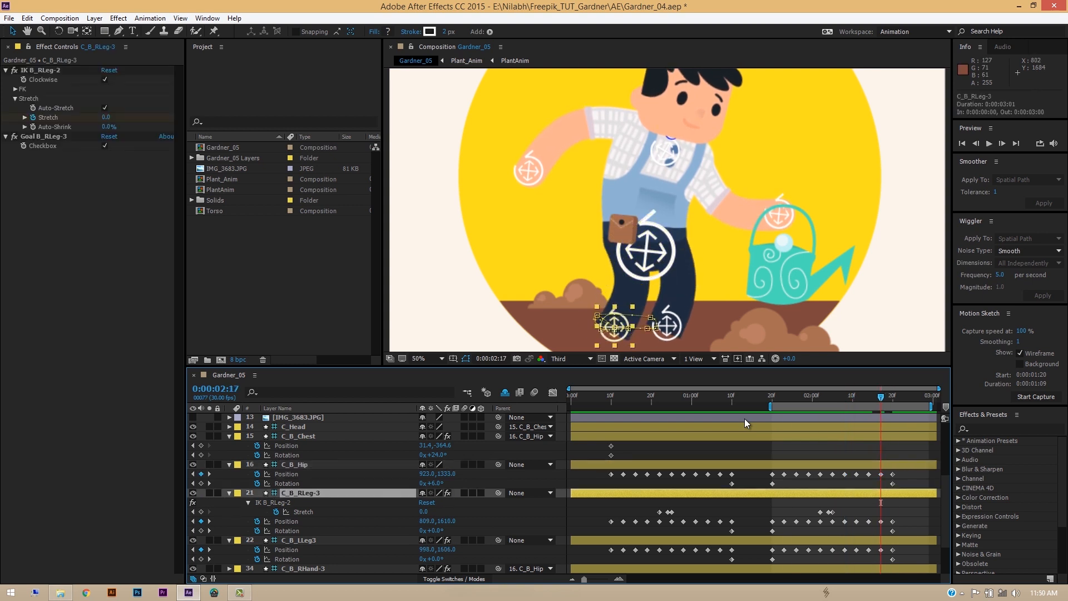
pyautogui.press('Delete')
pyautogui.hotkey('ctrl', 'z')
# Preview the second stepping cycle with the chest, hip and leg controllers hidden, and reveal those layers' keyframes
pyautogui.press('space')
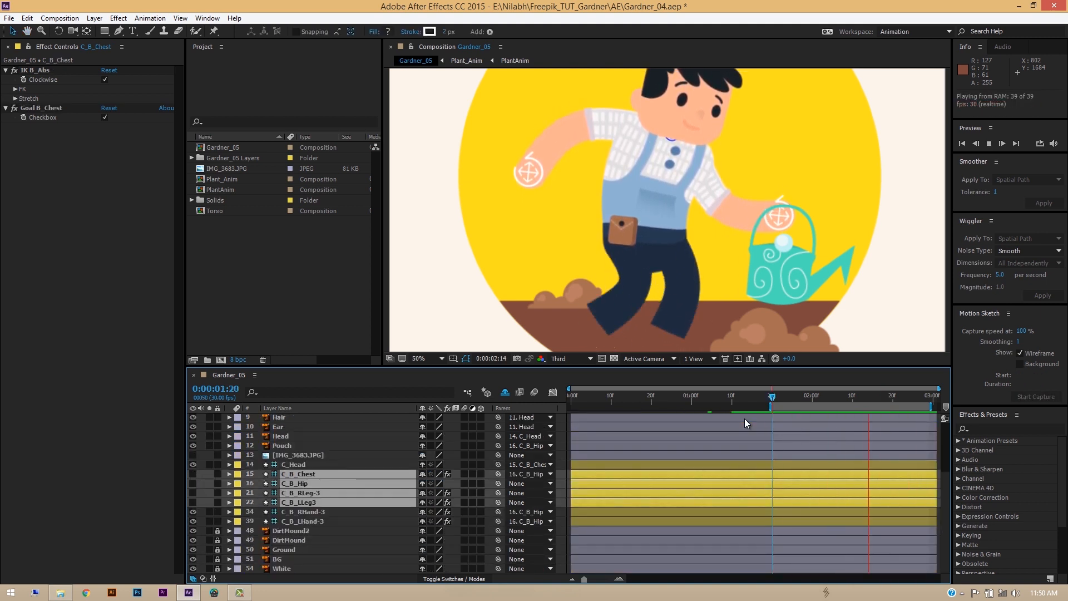
pyautogui.press('space')
pyautogui.press('u')
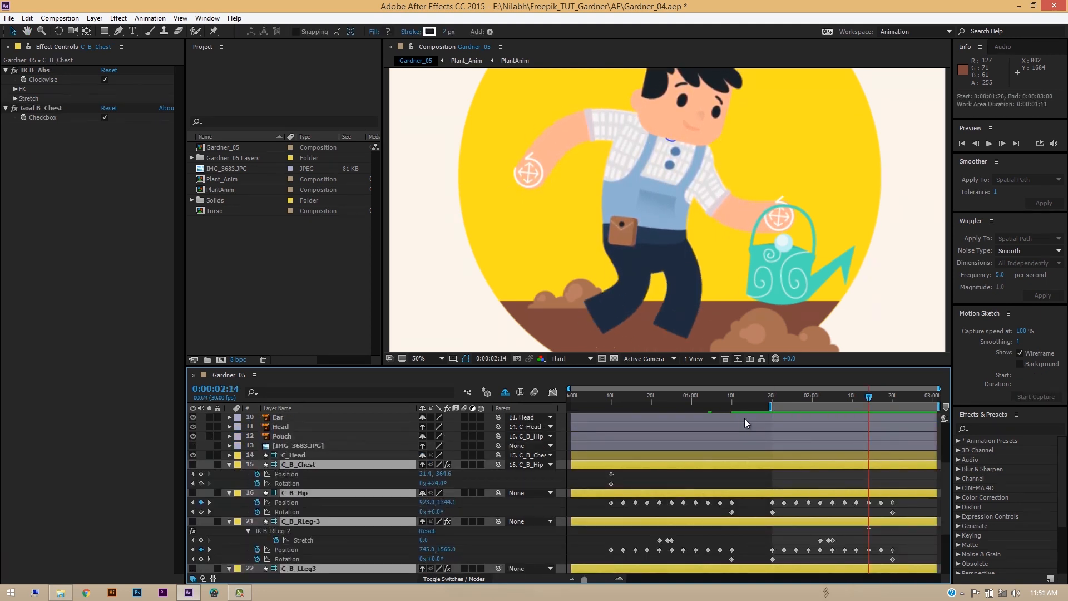
# Set the Gardner_05 composition's duration to 0:00:05:01 and fit the longer time range in the timeline
pyautogui.hotkey('ctrl', 'shift', 'a')
pyautogui.hotkey('ctrl', 'k')
pyautogui.hotkey('shift', 'Tab')
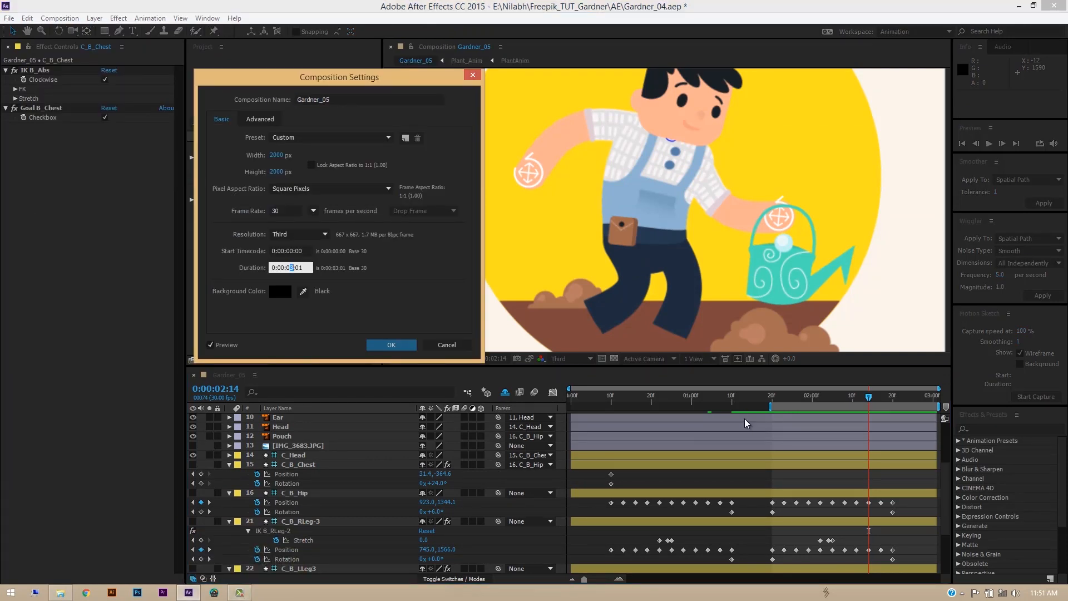
pyautogui.write('501')
pyautogui.press('Return')
pyautogui.press('-')
pyautogui.press('-')
pyautogui.press('-')
pyautogui.press('=')
# Extend the layers from Can down through C_B_Chest to the new end of the composition
pyautogui.hotkey('shift', 'pagedown')
pyautogui.press('pagedown')
pyautogui.press('pagedown')
pyautogui.press('-')
pyautogui.scroll(-3, 745, 424)
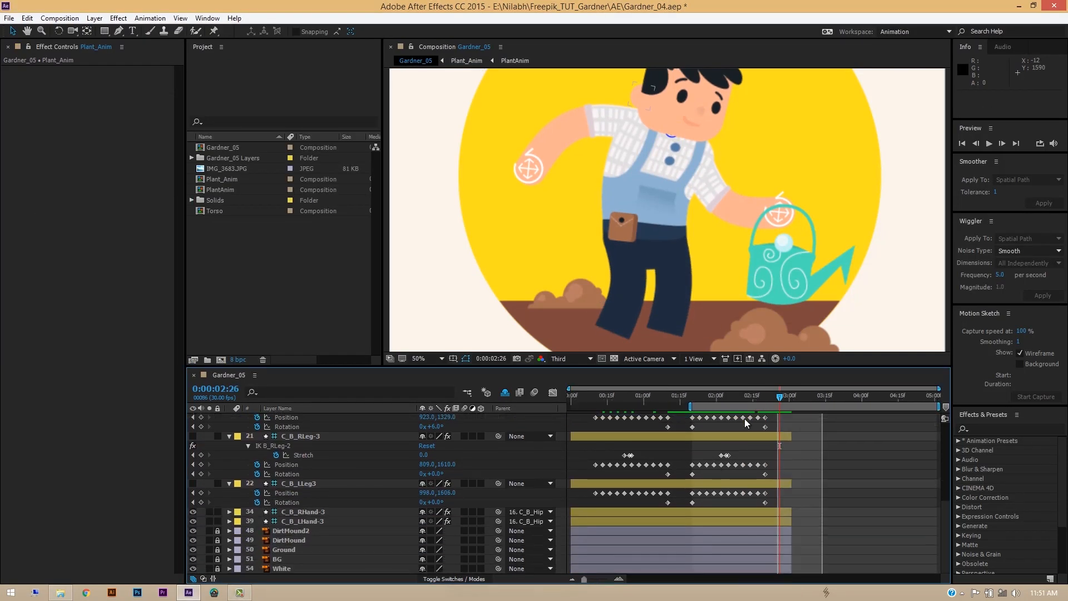
pyautogui.scroll(6, 744, 424)
pyautogui.click(745, 420)
pyautogui.hotkey('ctrl', 'shift', 'a')
pyautogui.click(745, 420)
pyautogui.keyDown('shift'); pyautogui.click(744, 522); pyautogui.keyUp('shift')
pyautogui.keyDown('shift'); pyautogui.click(744, 550); pyautogui.keyUp('shift')
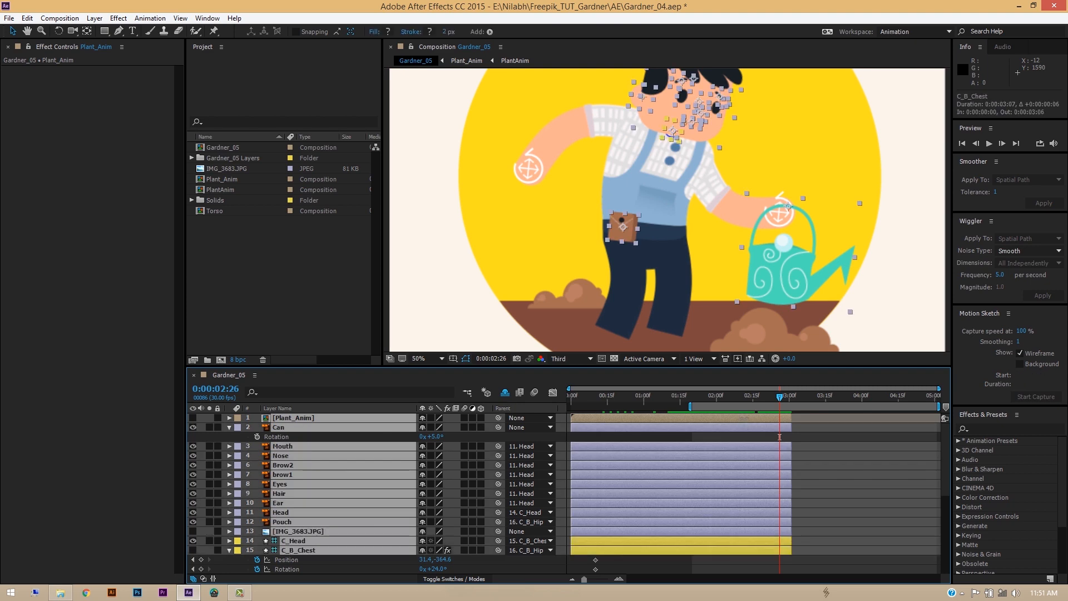
pyautogui.moveTo(791, 550); pyautogui.dragTo(938, 550)
# Extend the hip, leg and hand controllers and the background layers to the end of the composition
pyautogui.scroll(-3, 745, 424)
pyautogui.click(745, 493)
pyautogui.scroll(-3, 745, 424)
pyautogui.keyDown('shift'); pyautogui.click(744, 521); pyautogui.keyUp('shift')
pyautogui.moveTo(790, 521); pyautogui.dragTo(938, 521)
pyautogui.click(744, 531)
pyautogui.keyDown('shift'); pyautogui.click(745, 568); pyautogui.keyUp('shift')
pyautogui.moveTo(791, 568); pyautogui.dragTo(938, 568)
# Save the project and preview the extended composition
pyautogui.scroll(6, 745, 424)
pyautogui.hotkey('ctrl', 's')
pyautogui.press('space')
pyautogui.scroll(-2, 744, 420)
pyautogui.press('space')
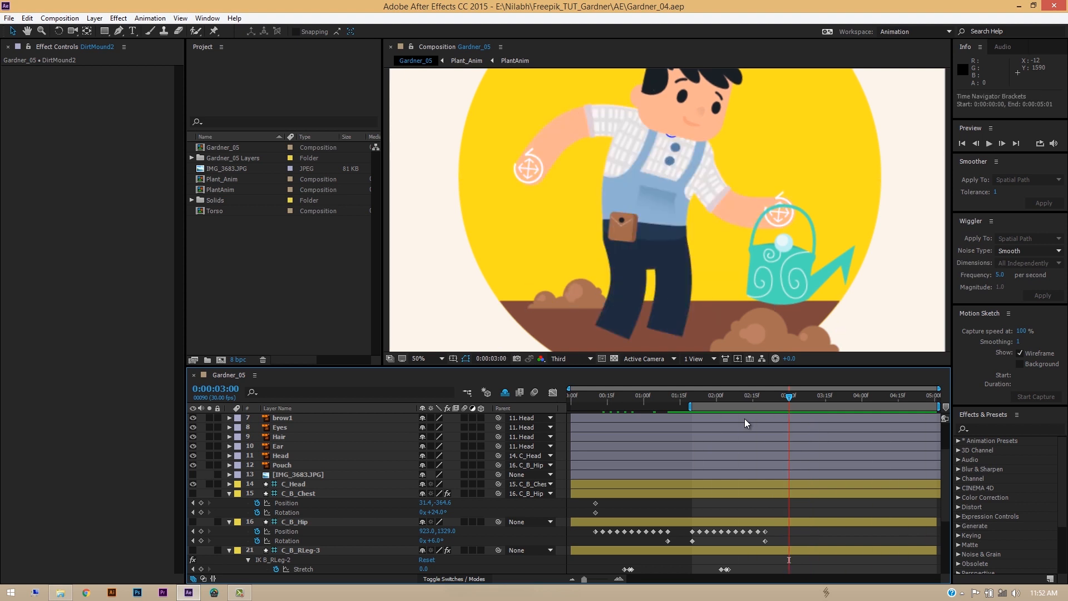
# Show the shy layers and extend the hidden layers down through Checks to the end of the composition
pyautogui.click(504, 392)
pyautogui.scroll(-3, 746, 424)
pyautogui.click(747, 484)
pyautogui.keyDown('shift'); pyautogui.click(747, 513); pyautogui.keyUp('shift')
pyautogui.moveTo(791, 512); pyautogui.dragTo(937, 512)
pyautogui.scroll(-5, 747, 424)
pyautogui.click(746, 465)
pyautogui.keyDown('shift'); pyautogui.click(746, 559); pyautogui.keyUp('shift')
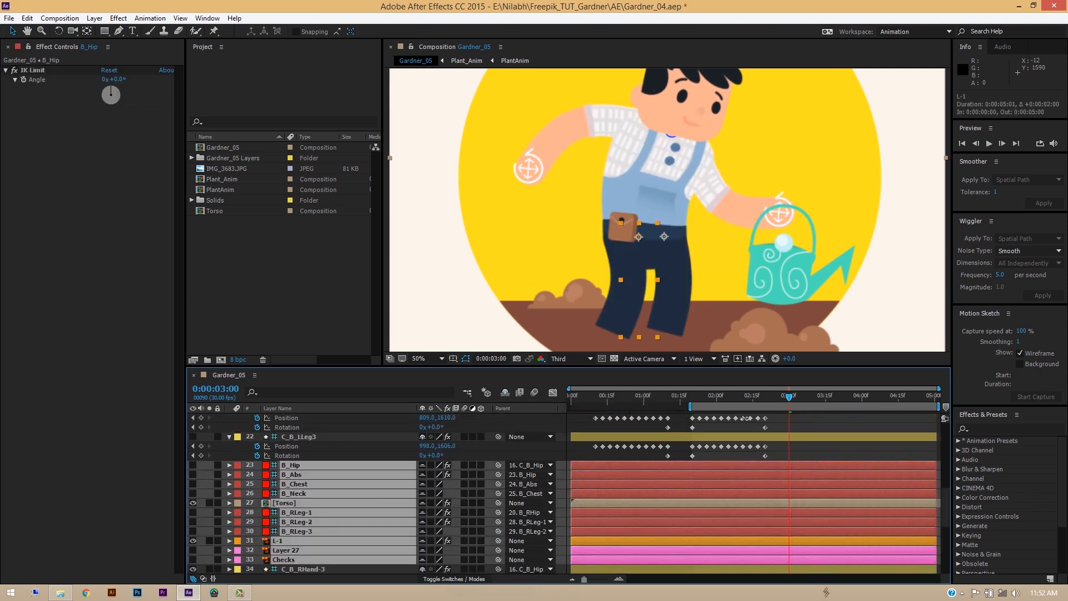
# Extend the remaining shy layers to the end of the composition and hide the shy layers again
pyautogui.scroll(-5, 746, 424)
pyautogui.click(746, 456)
pyautogui.keyDown('shift'); pyautogui.click(746, 484); pyautogui.keyUp('shift')
pyautogui.moveTo(790, 484); pyautogui.dragTo(937, 483)
pyautogui.moveTo(791, 503); pyautogui.dragTo(937, 503)
pyautogui.moveTo(791, 559); pyautogui.dragTo(938, 559)
pyautogui.click(504, 392)
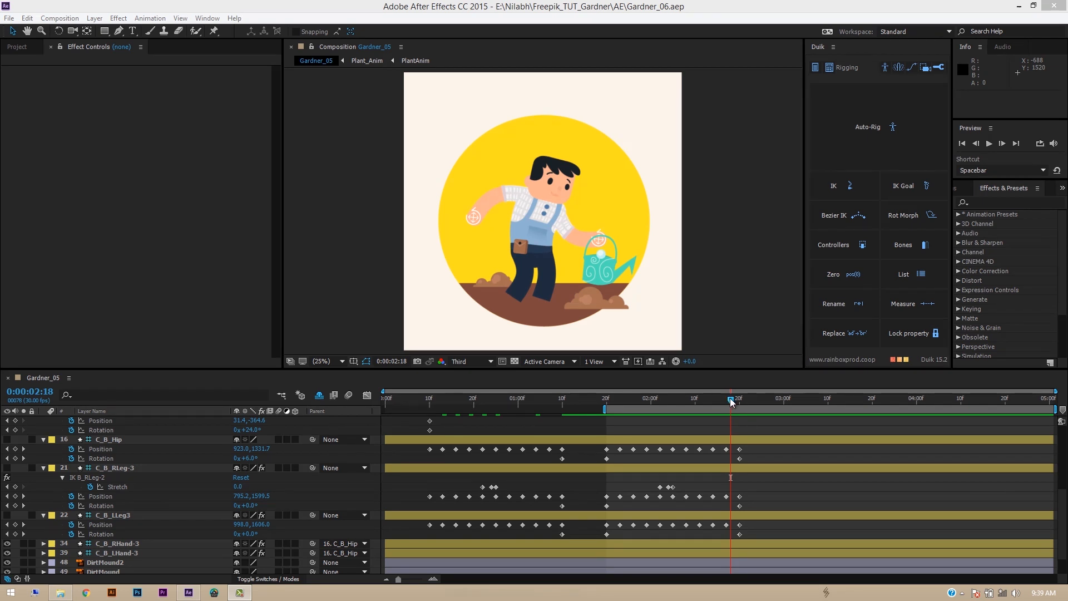
# Preview and scrub the stepping cycles, comparing the poses at 0:00:00:10, 0:00:01:20 and 0:00:02:20
pyautogui.moveTo(731, 399); pyautogui.dragTo(632, 404)
pyautogui.press('space')
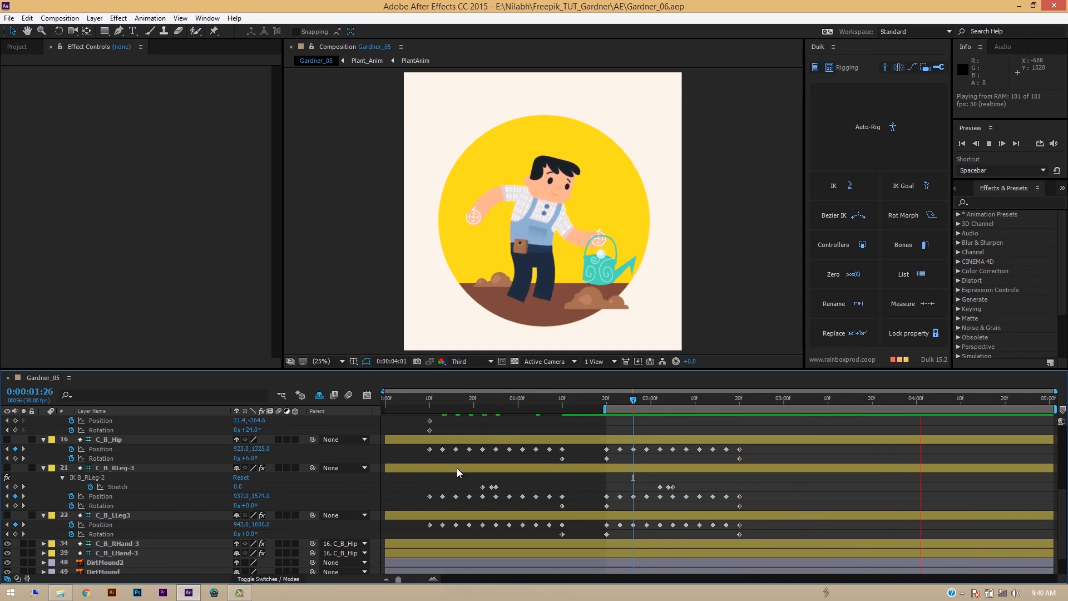
pyautogui.moveTo(637, 404); pyautogui.dragTo(608, 406)
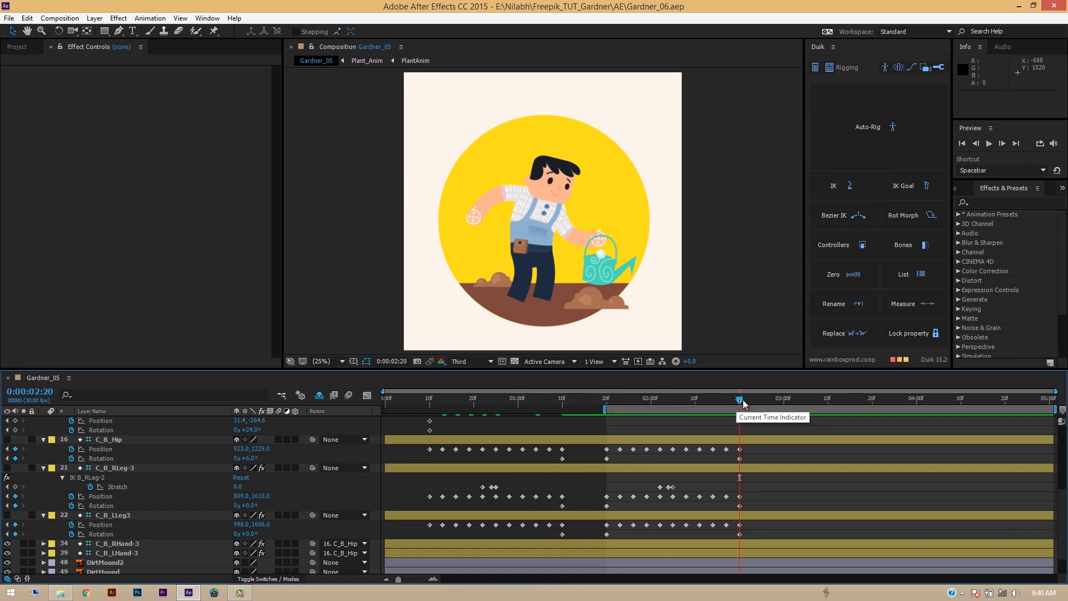
pyautogui.click(727, 400)
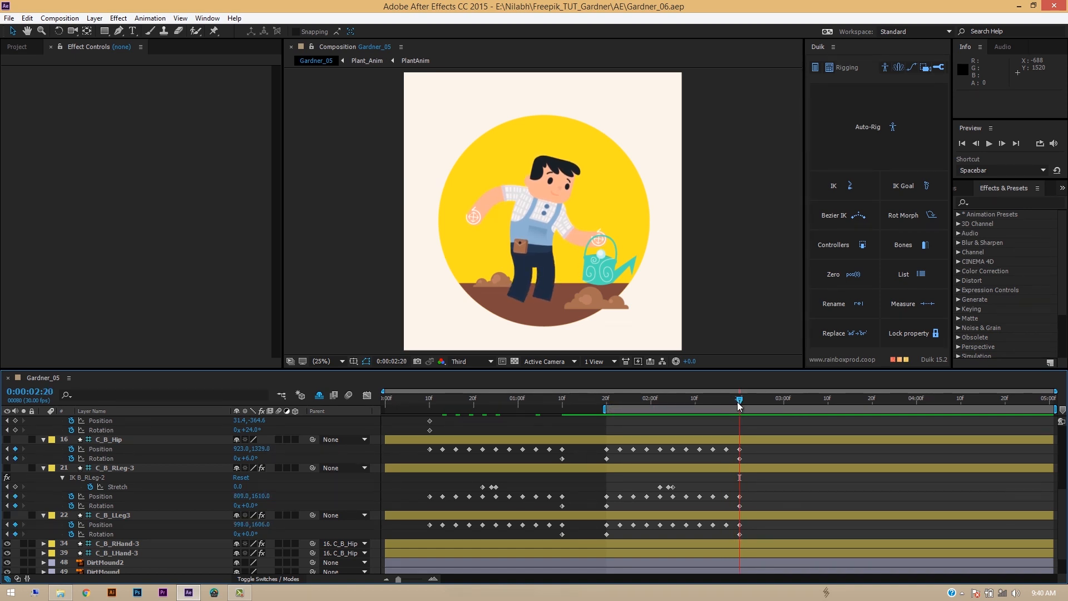
pyautogui.click(430, 400)
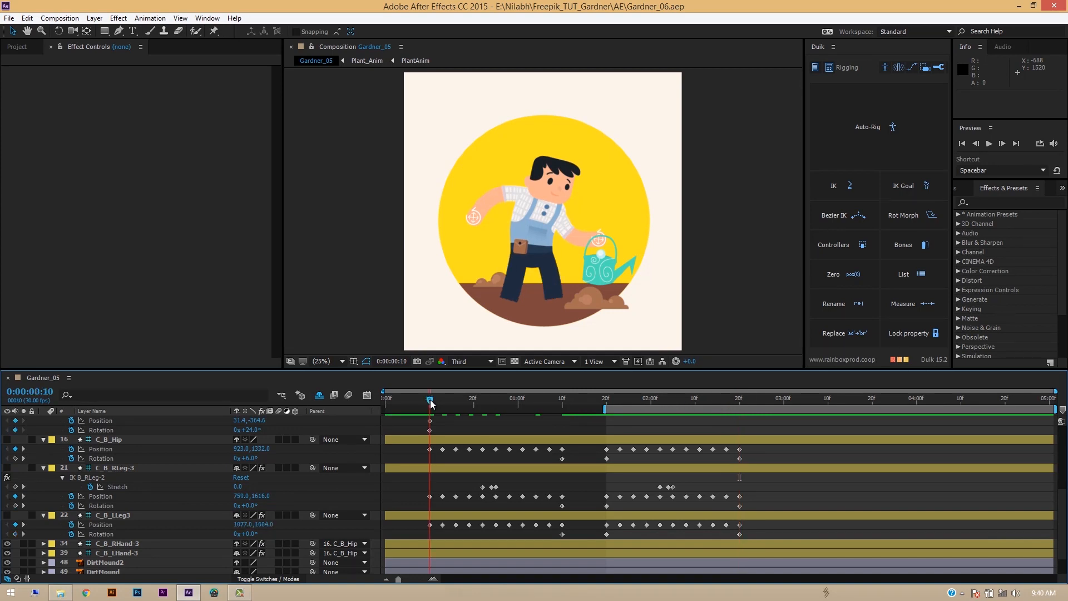
pyautogui.click(606, 400)
pyautogui.press('space')
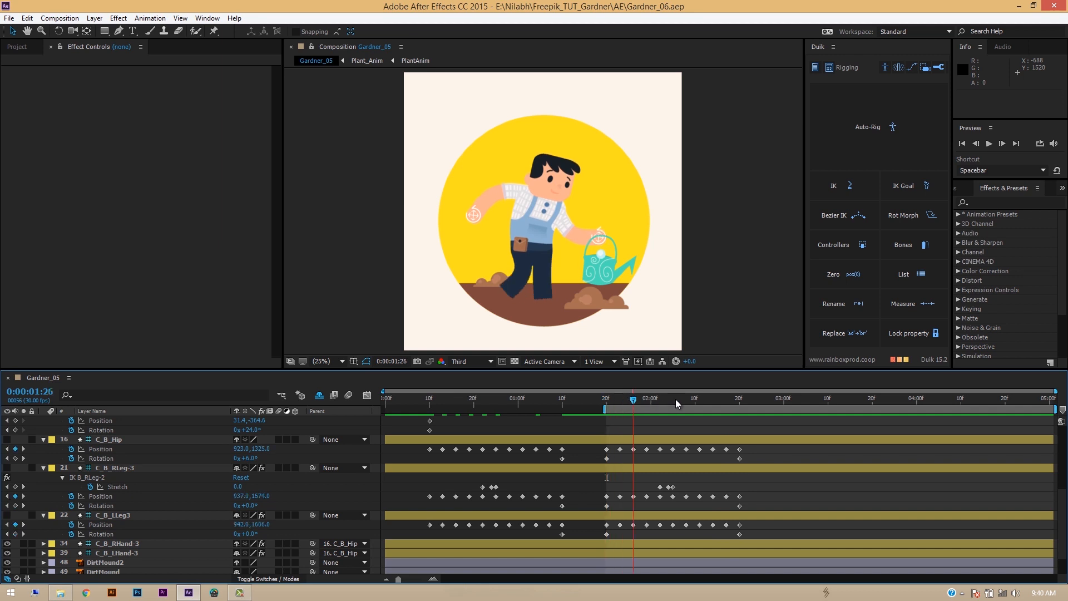
pyautogui.press('space')
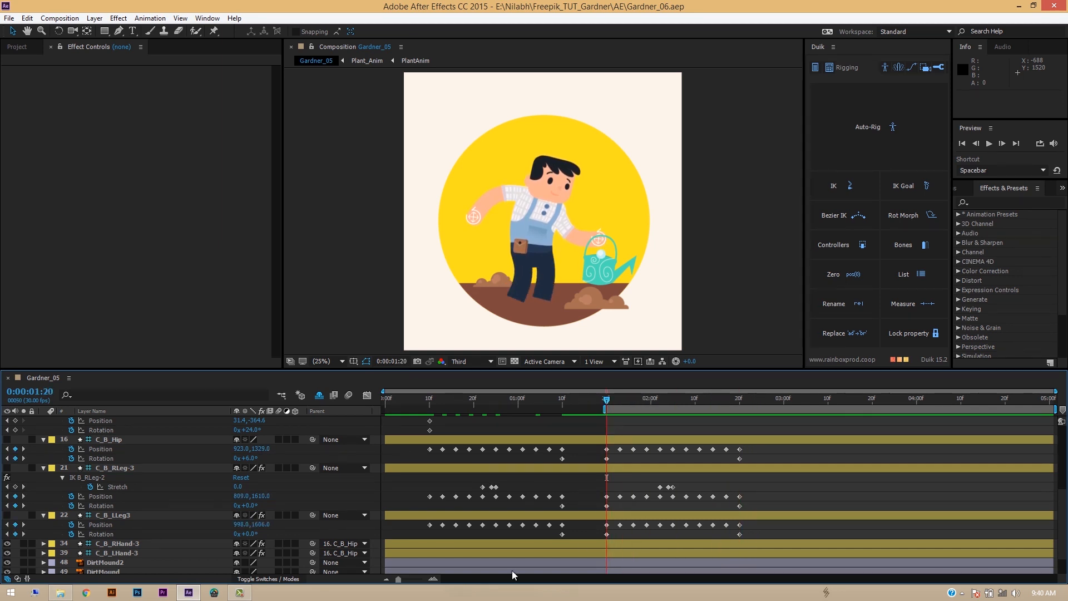
# Add Position and Rotation keyframes to C_B_Chest at 0:00:01:20
pyautogui.moveTo(614, 403)
pyautogui.mouseDown()
pyautogui.moveTo(745, 411)
pyautogui.moveTo(606, 421)
pyautogui.mouseUp()
pyautogui.scroll(-2, 618, 512)
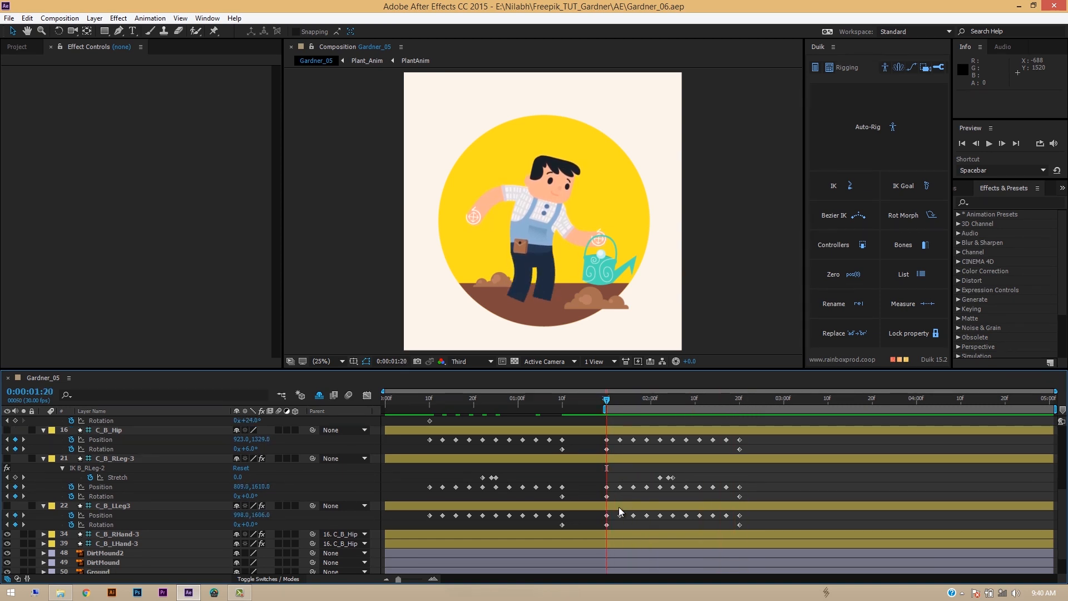
pyautogui.scroll(3, 167, 501)
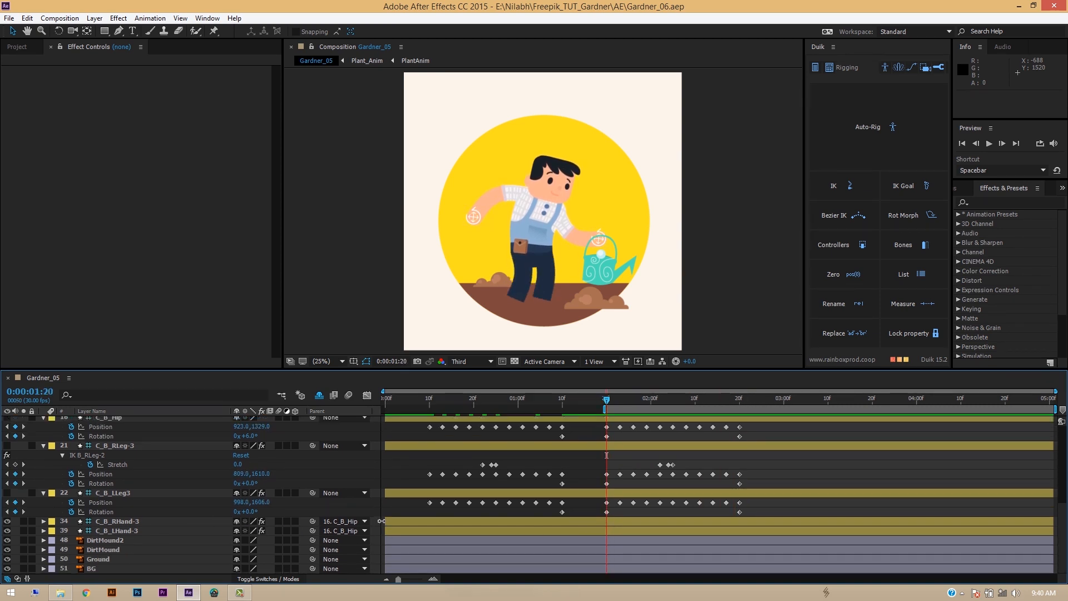
pyautogui.click(466, 455)
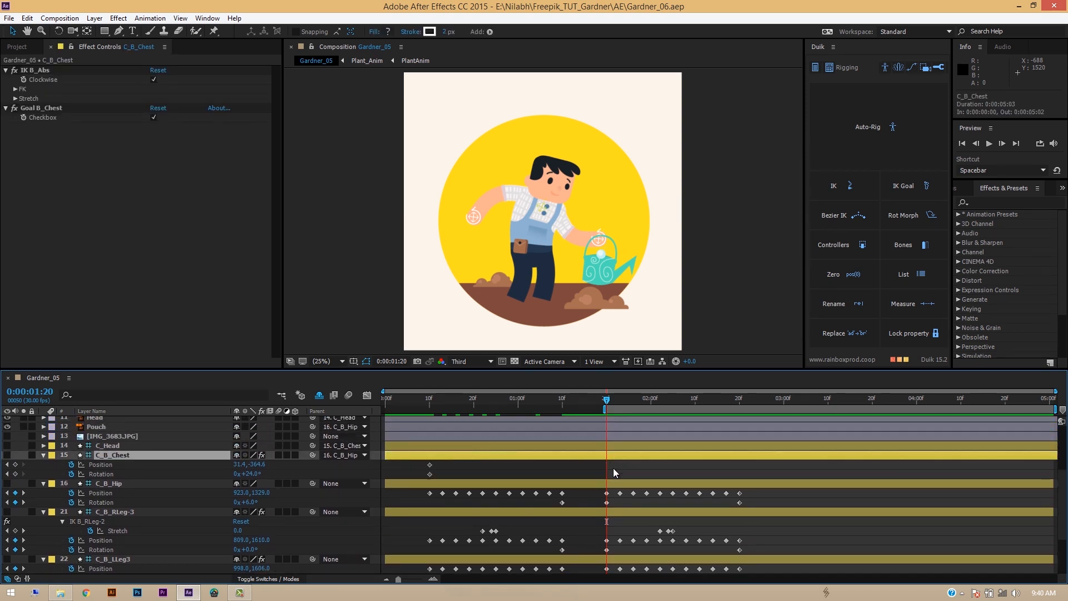
pyautogui.click(16, 465)
pyautogui.click(16, 474)
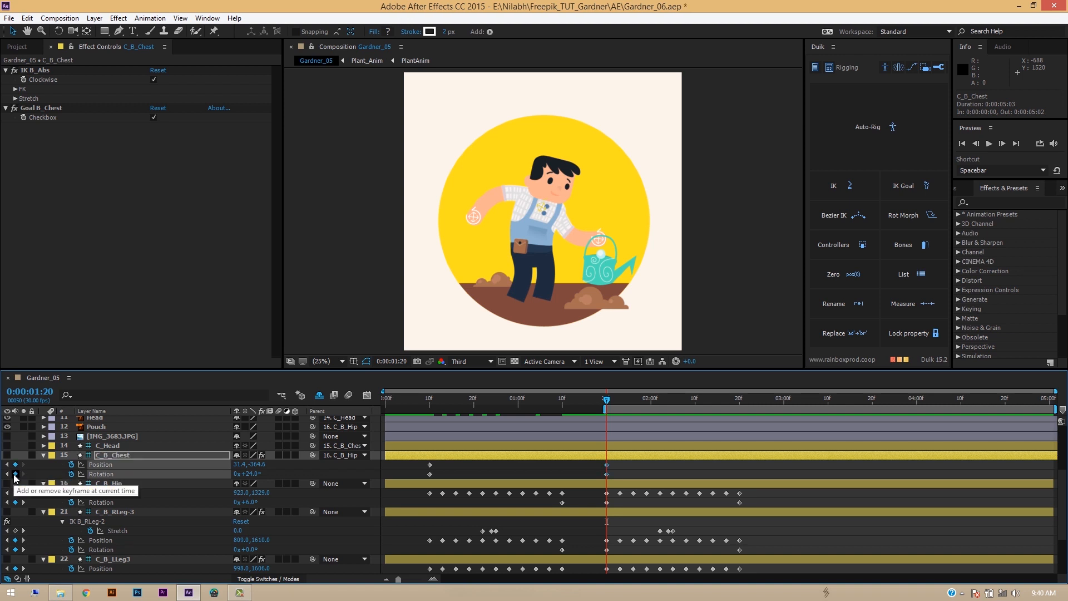
# Copy C_B_Chest's Position and Rotation keyframes from 0:00:01:20 to 0:00:02:20
pyautogui.press('pagedown')
pyautogui.press('pagedown')
pyautogui.press('pagedown')
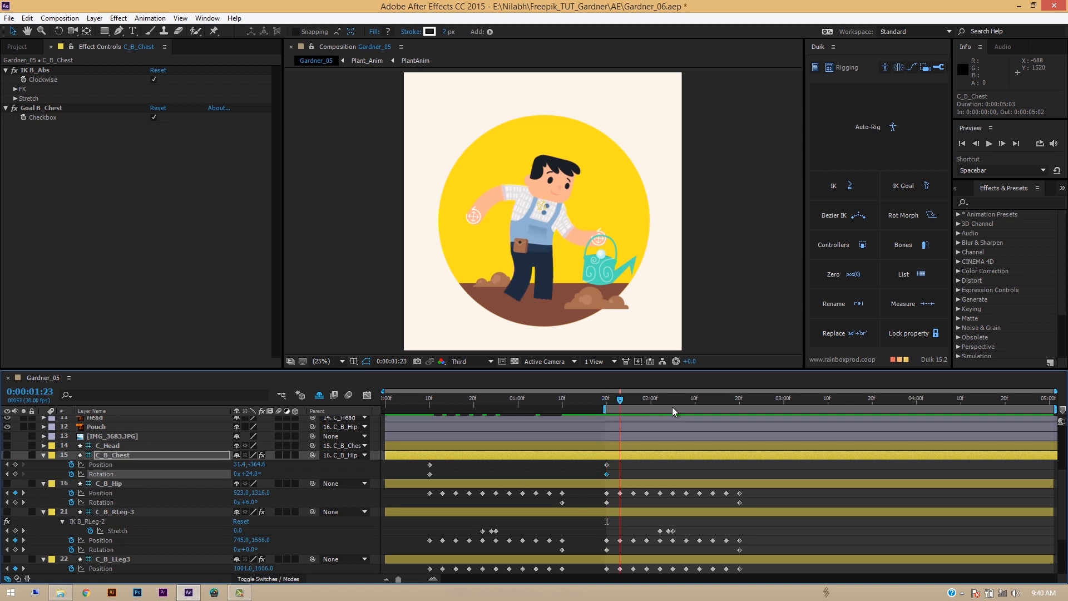
pyautogui.moveTo(673, 412); pyautogui.dragTo(739, 408)
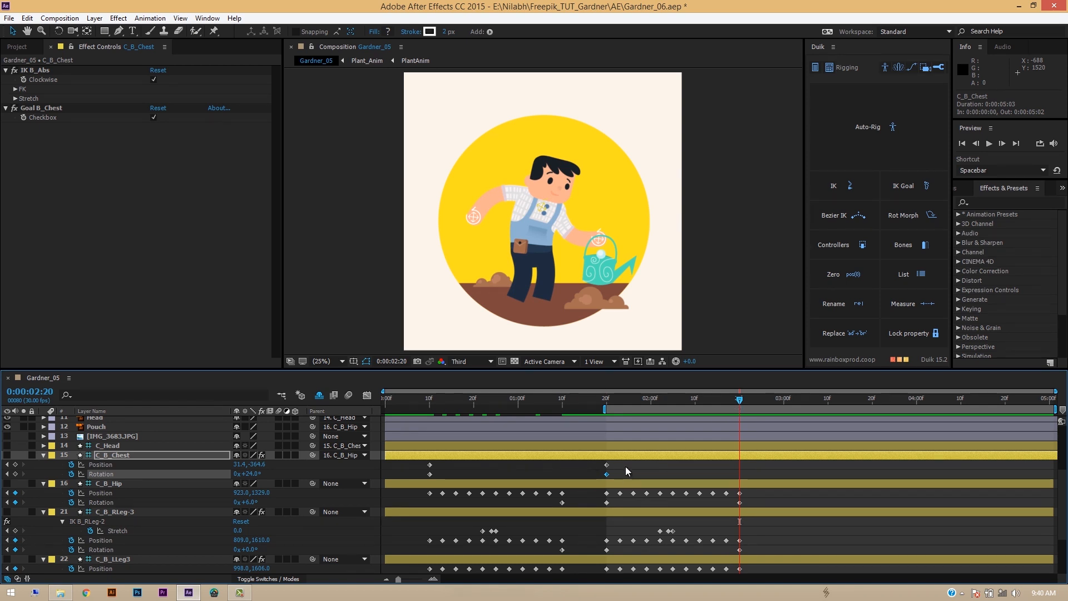
pyautogui.moveTo(621, 462); pyautogui.dragTo(602, 477)
pyautogui.hotkey('ctrl', 'c')
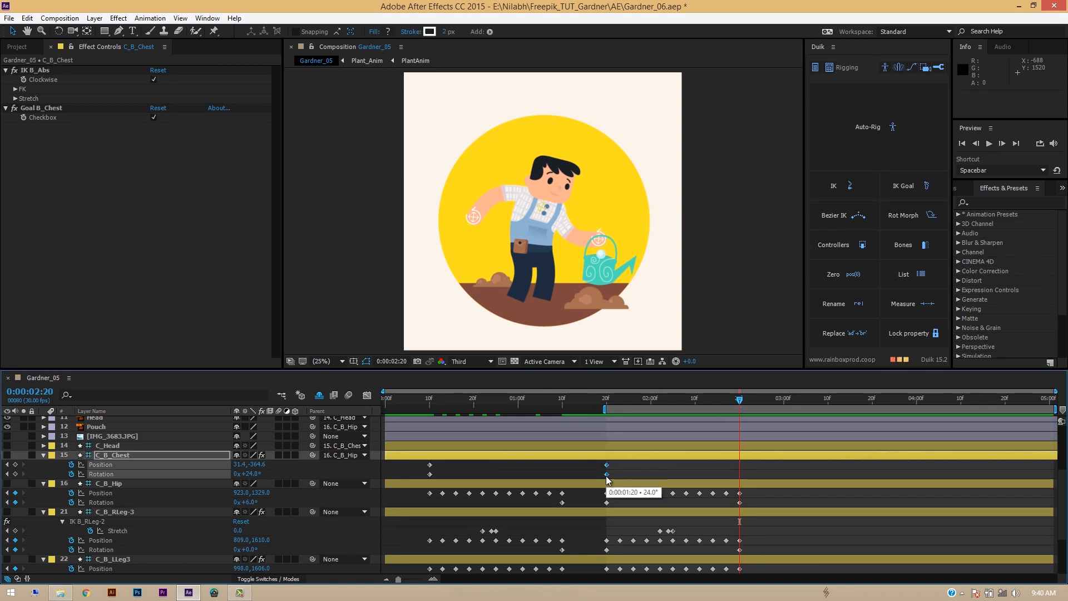
pyautogui.hotkey('ctrl', 'v')
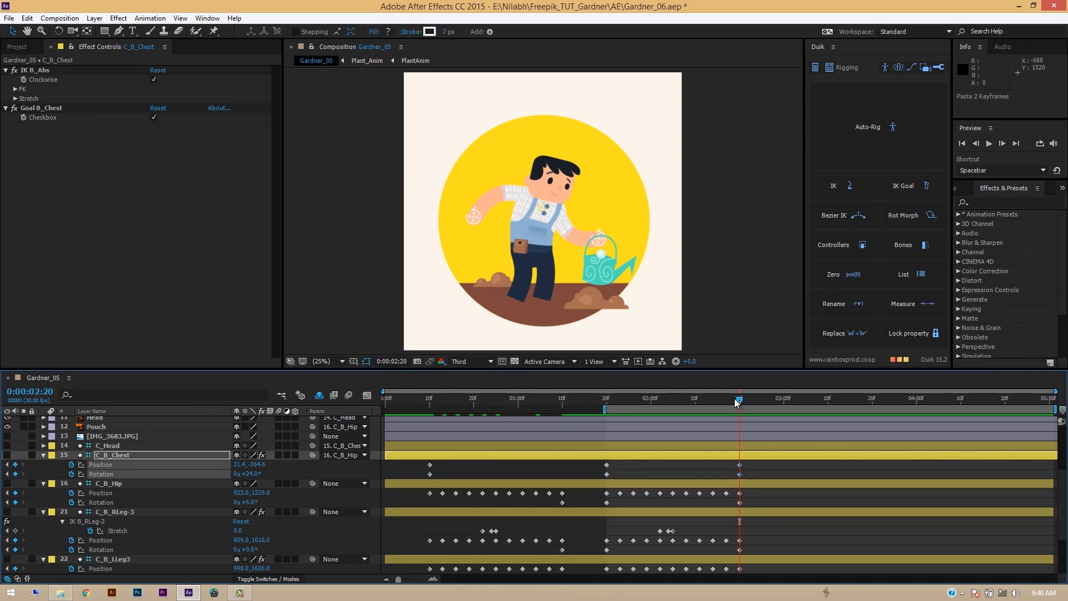
# Scrub and preview the animation past 0:00:02:20 to review the timing around the new chest keyframes
pyautogui.moveTo(740, 401); pyautogui.dragTo(880, 437)
pyautogui.click(740, 405)
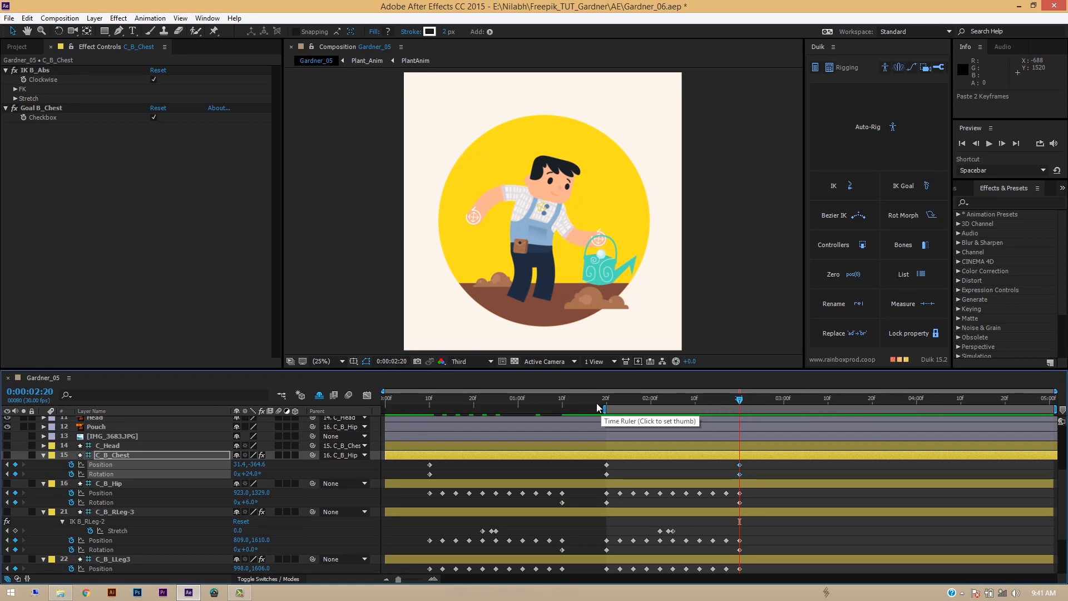
pyautogui.press('space')
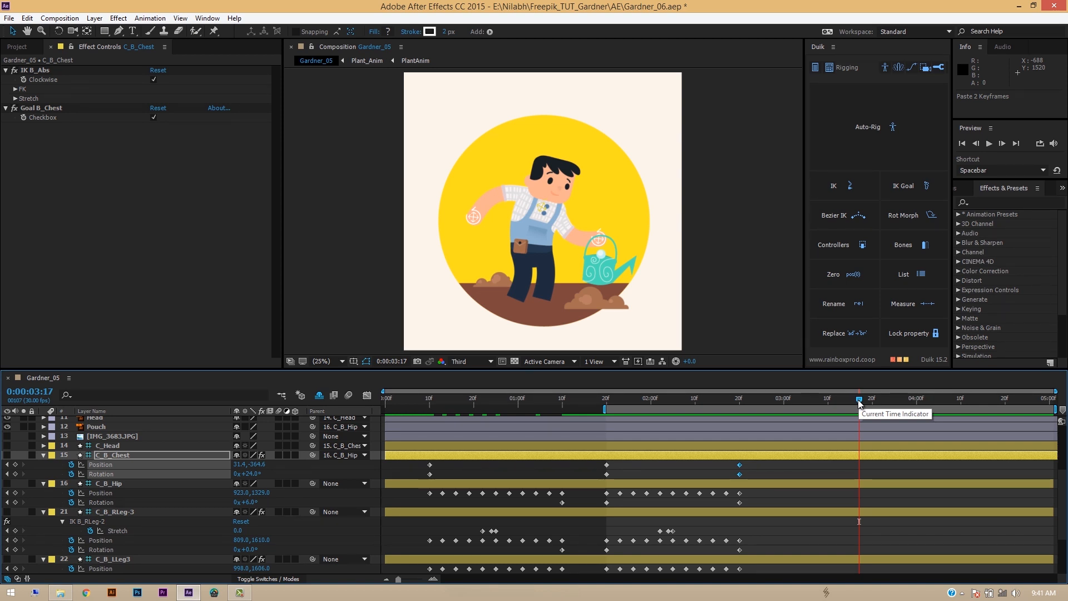
# Return to 0:00:01:20, frame the gardner's torso and select C_B_Chest with its controller shown
pyautogui.moveTo(606, 399)
pyautogui.mouseDown()
pyautogui.moveTo(741, 421)
pyautogui.moveTo(607, 414)
pyautogui.mouseUp()
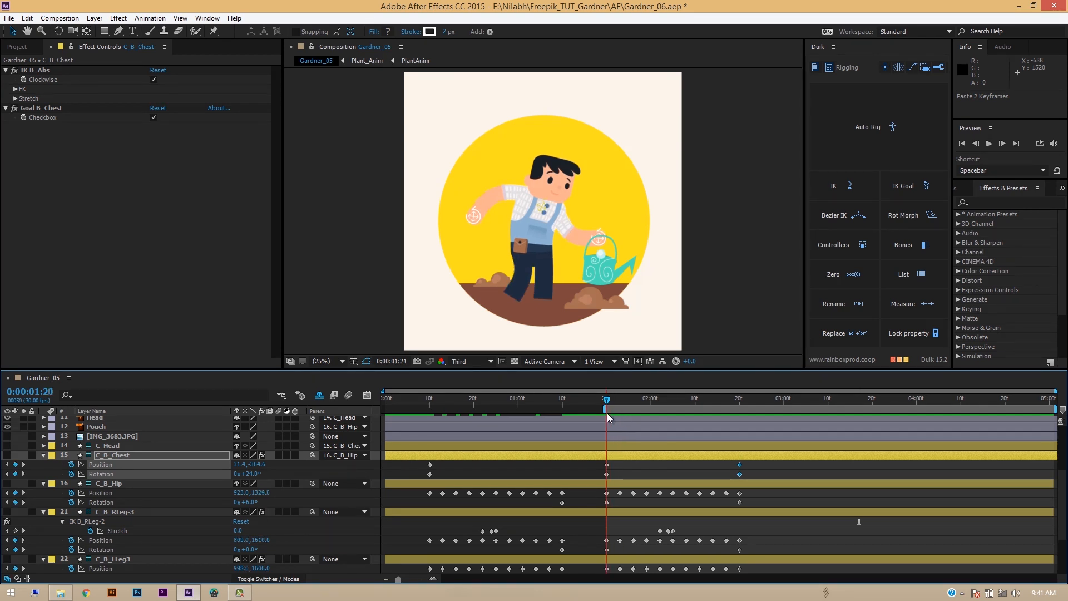
pyautogui.scroll(2, 561, 284)
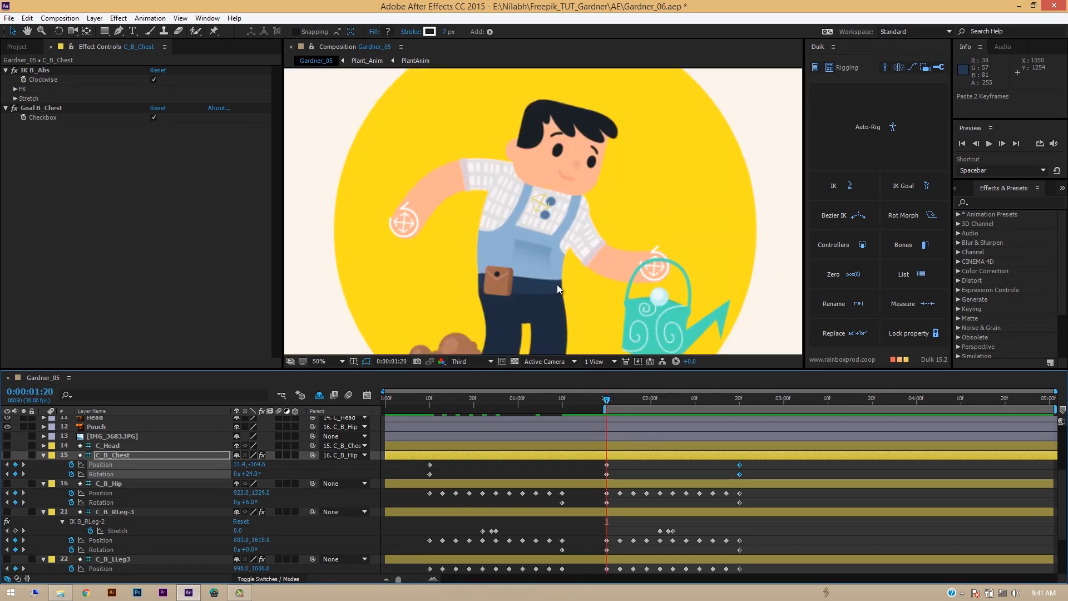
pyautogui.press('h')
pyautogui.moveTo(559, 273); pyautogui.dragTo(561, 229)
pyautogui.press('v')
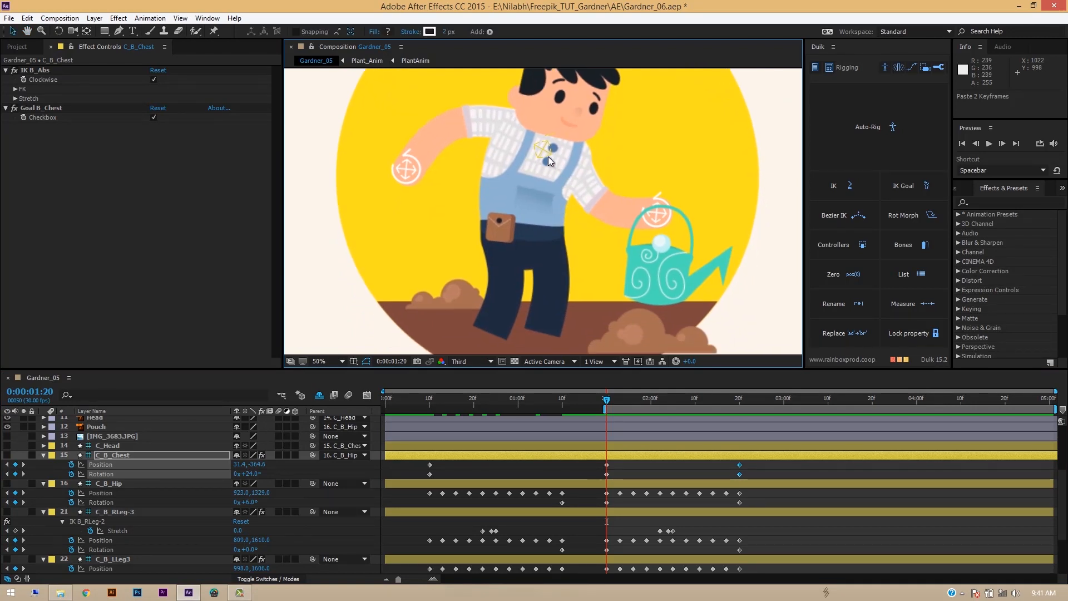
pyautogui.click(122, 456)
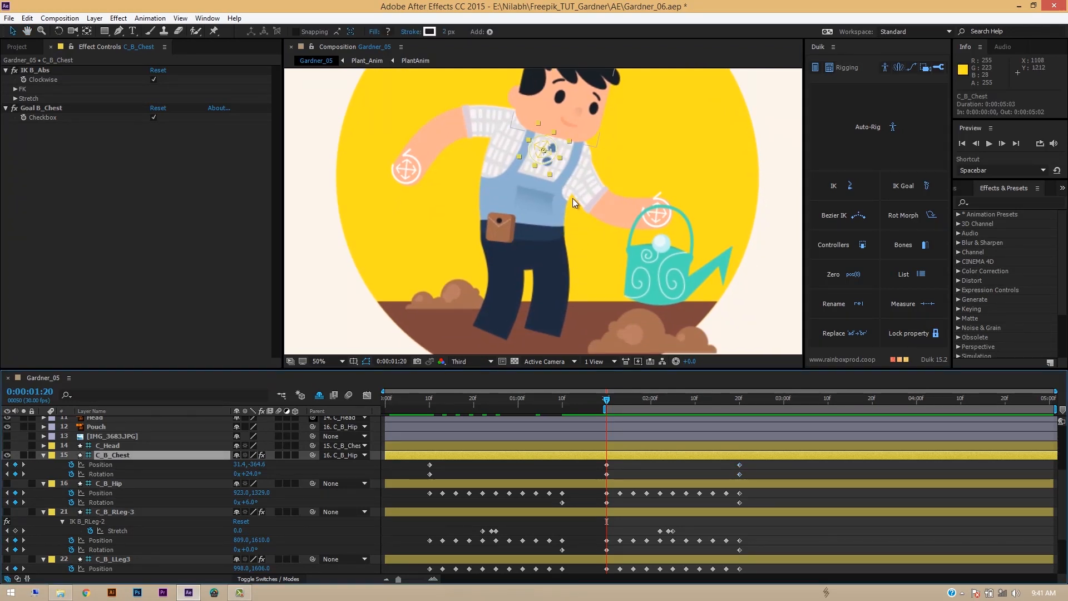
# Try moving the C_B_Chest controller at 0:00:01:20, undo the move and nudge the controller back and forth to refresh the rig
pyautogui.moveTo(545, 155)
pyautogui.mouseDown()
pyautogui.moveTo(559, 161)
pyautogui.moveTo(548, 145)
pyautogui.moveTo(558, 161)
pyautogui.mouseUp()
pyautogui.hotkey('ctrl', 'z')
pyautogui.hotkey('ctrl', 'z')
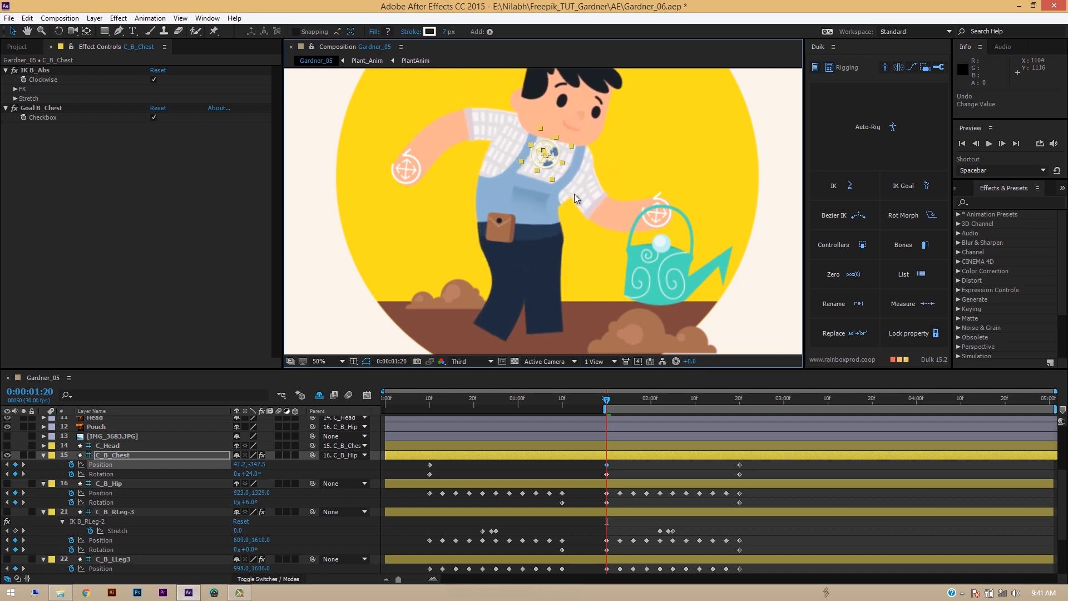
pyautogui.hotkey('ctrl', 'z')
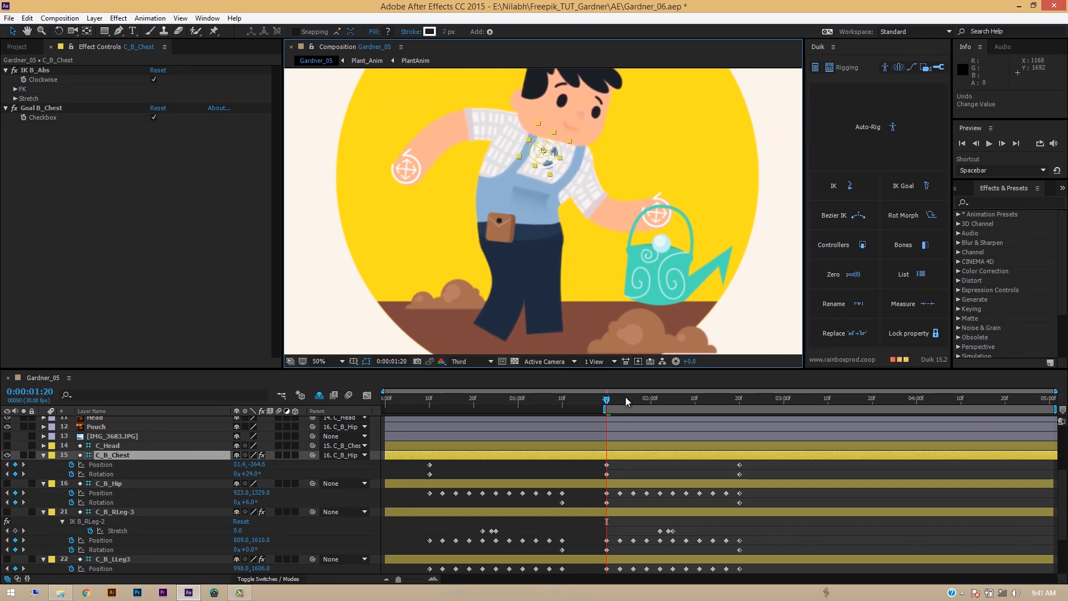
pyautogui.press('Left')
pyautogui.press('Right')
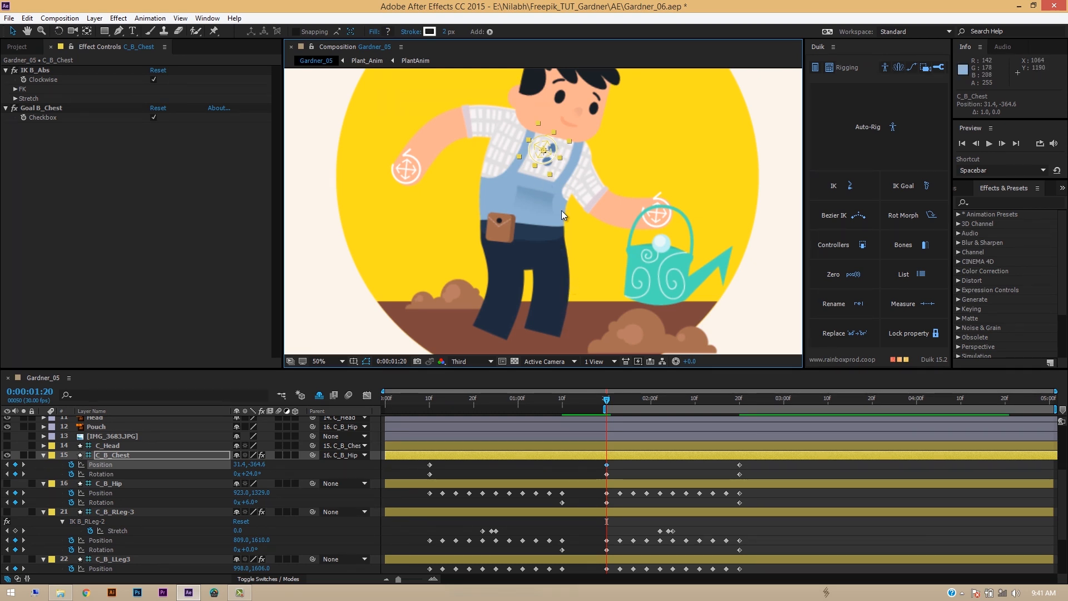
# Try changing C_B_Chest's Rotation at 0:00:01:20, undo it and nudge the controller back and forth to refresh the pose
pyautogui.click(186, 474)
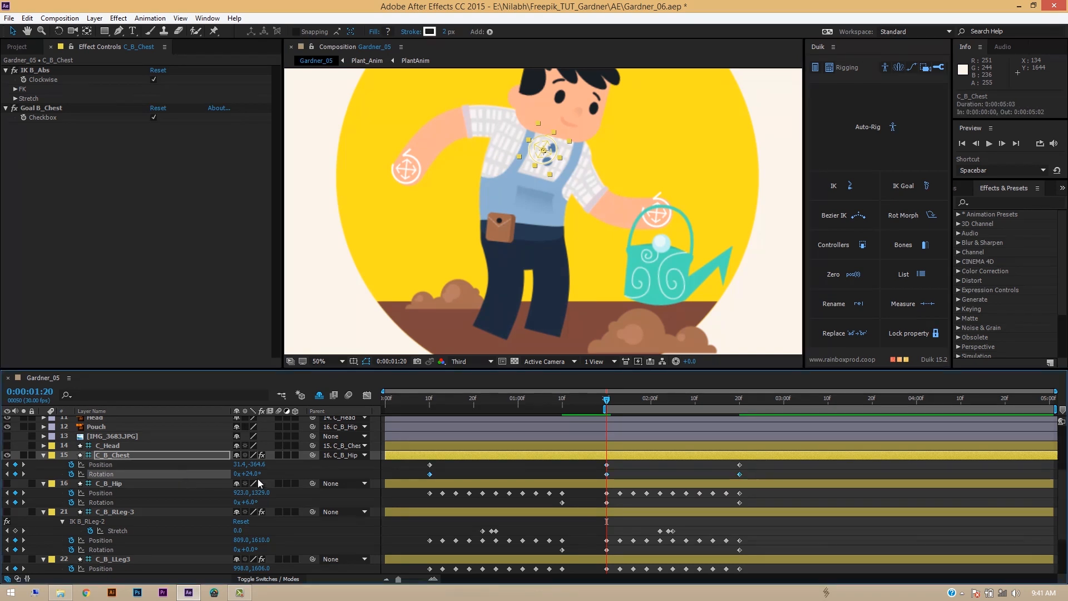
pyautogui.moveTo(251, 474); pyautogui.dragTo(256, 474)
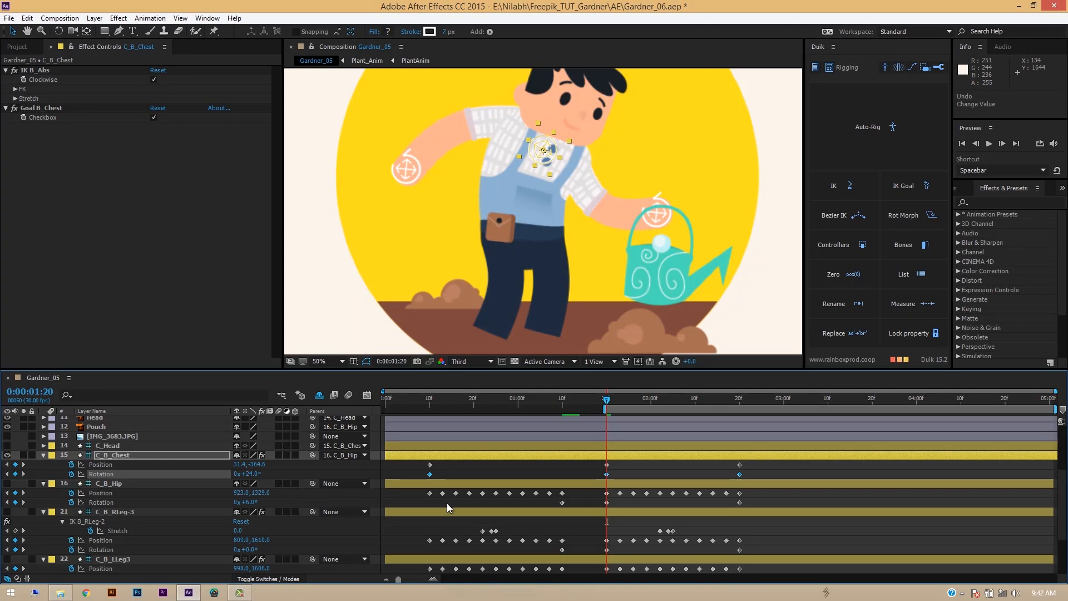
pyautogui.press('Left')
pyautogui.press('Left')
pyautogui.press('Right')
pyautogui.press('Right')
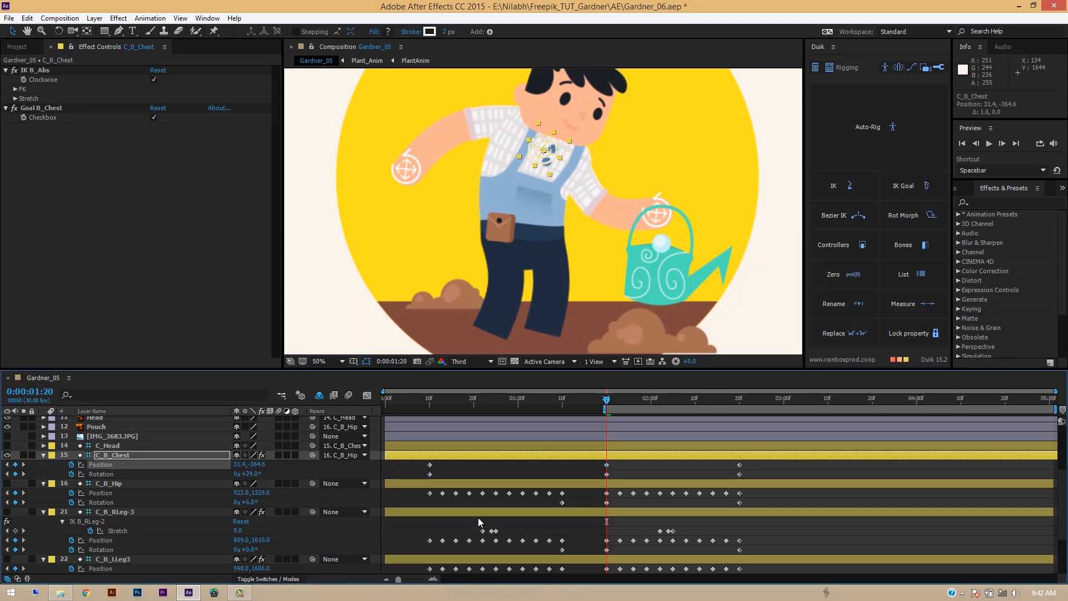
# Show the C_B_Hip controller and review the step pose between 0:00:01:20 and 0:00:01:29, refreshing the rig at 0:00:01:20
pyautogui.moveTo(739, 402); pyautogui.dragTo(647, 403)
pyautogui.click(7, 483)
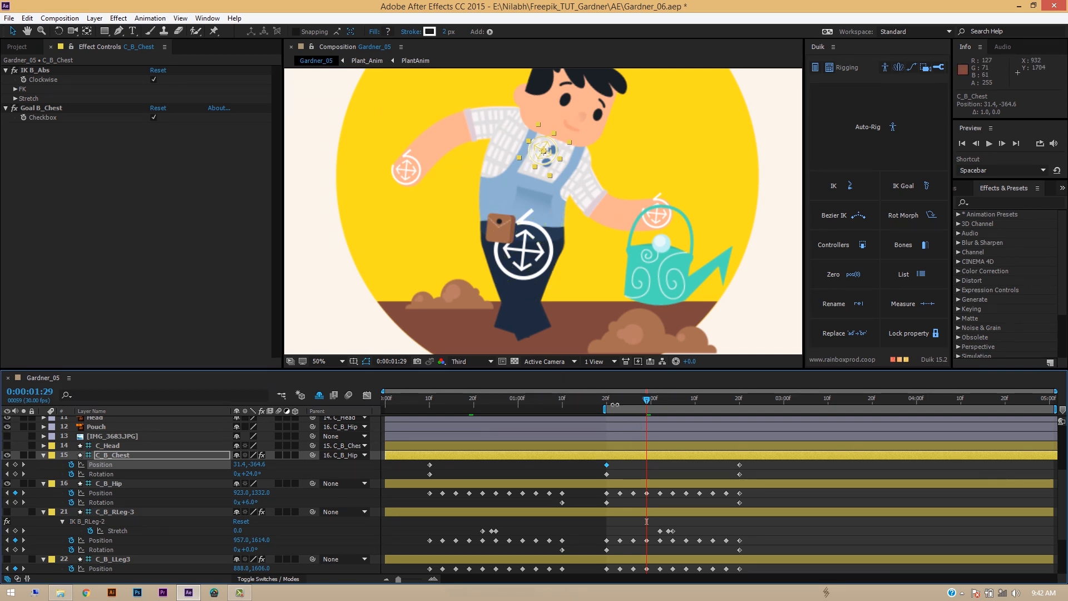
pyautogui.click(607, 400)
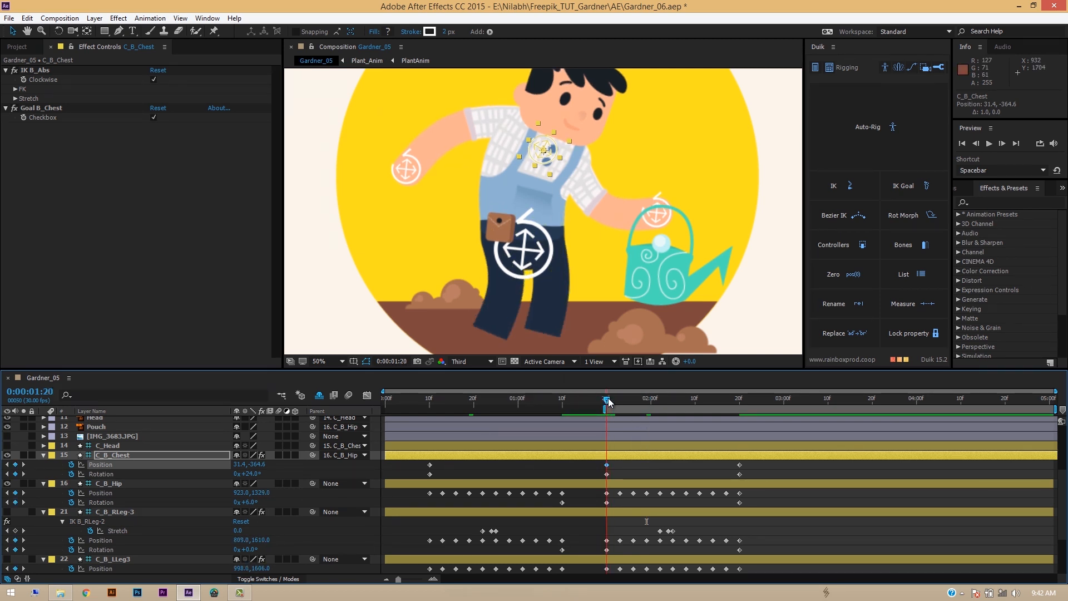
pyautogui.moveTo(607, 402)
pyautogui.mouseDown()
pyautogui.moveTo(628, 401)
pyautogui.moveTo(606, 406)
pyautogui.mouseUp()
pyautogui.moveTo(259, 464)
pyautogui.mouseDown()
pyautogui.moveTo(247, 462)
pyautogui.moveTo(258, 463)
pyautogui.mouseUp()
# Start keyframing the Stretch value of C_B_LLeg3's IK effect at 0:00:01:23 and reveal the layer's keyframed properties
pyautogui.moveTo(609, 402)
pyautogui.mouseDown()
pyautogui.moveTo(635, 408)
pyautogui.moveTo(602, 408)
pyautogui.moveTo(621, 410)
pyautogui.mouseUp()
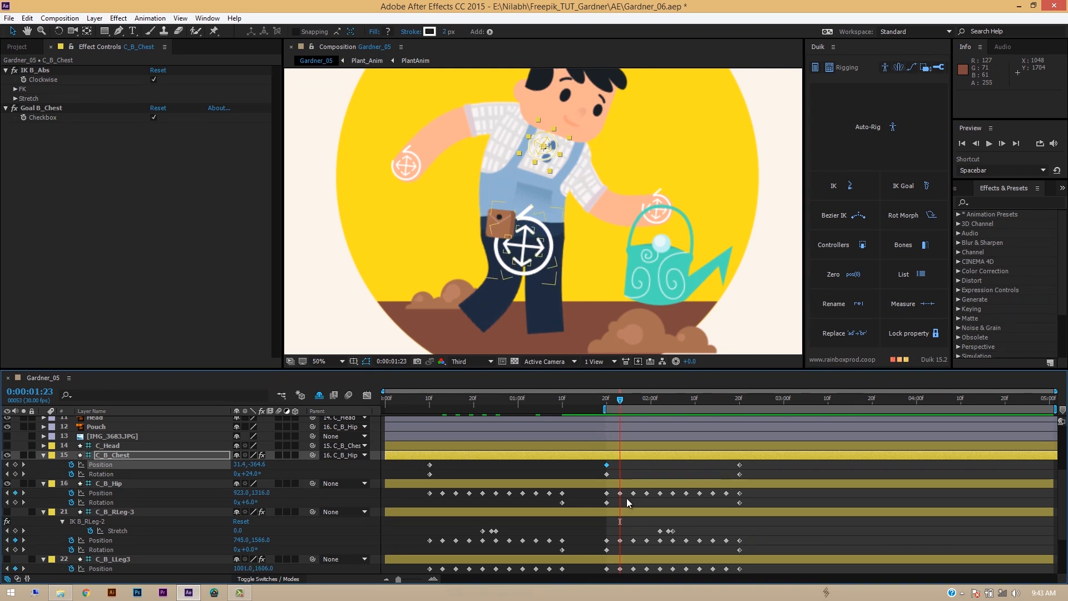
pyautogui.scroll(-3, 612, 445)
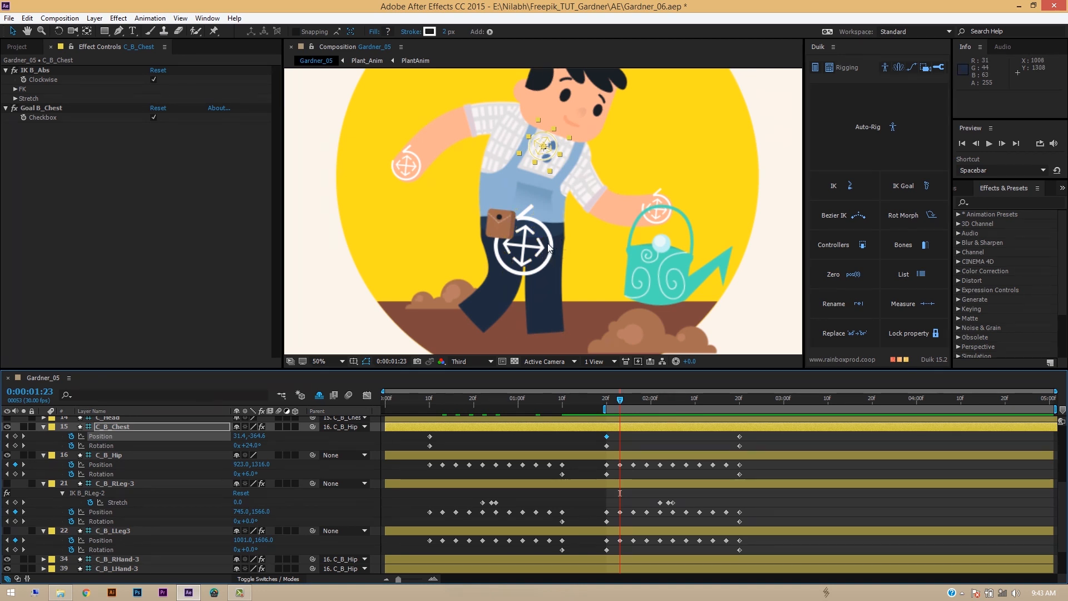
pyautogui.click(144, 483)
pyautogui.click(145, 532)
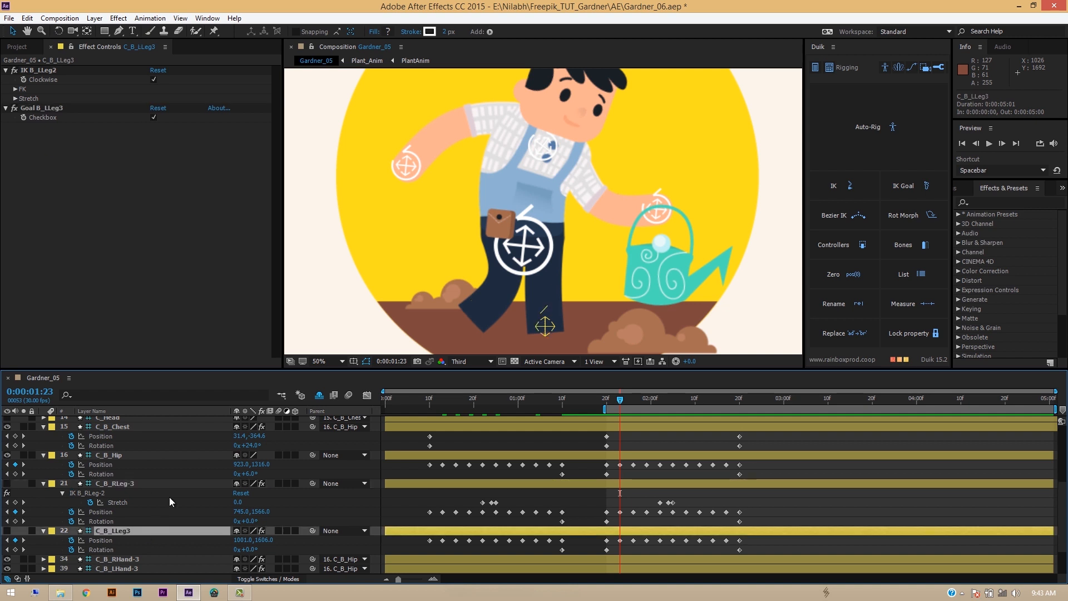
pyautogui.click(15, 99)
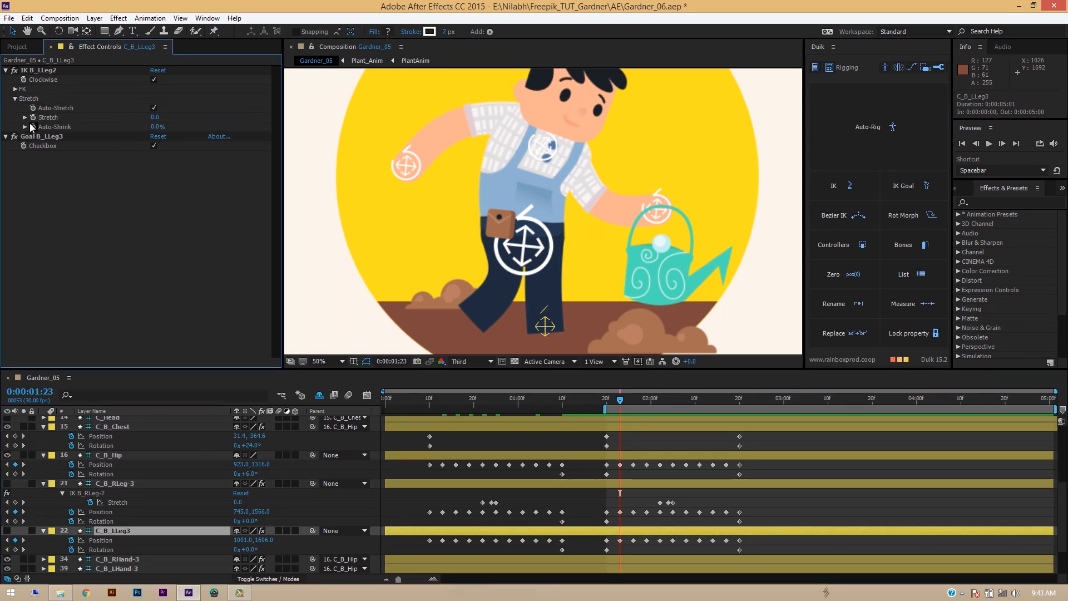
pyautogui.click(24, 117)
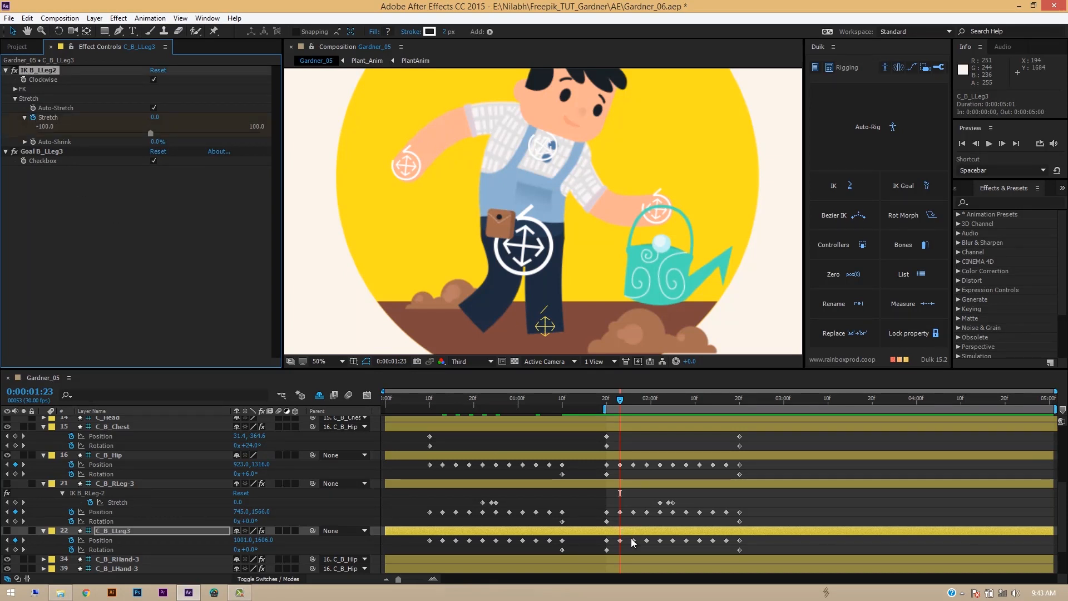
pyautogui.press('u')
pyautogui.press('u')
pyautogui.press('u')
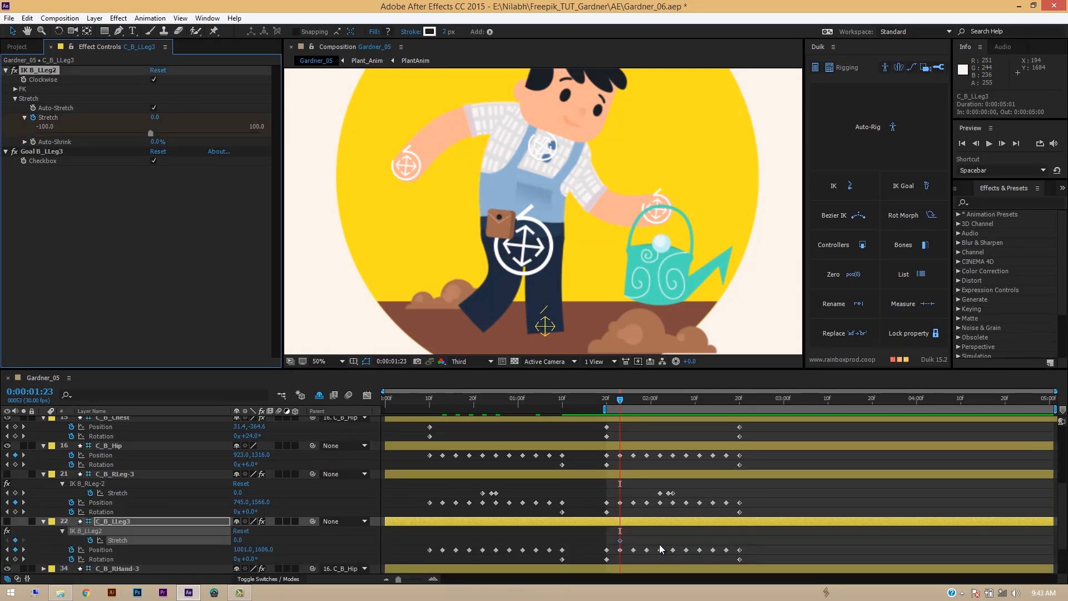
pyautogui.scroll(-1, 621, 418)
# Add Stretch keyframes for C_B_LLeg3 at 0:00:01:20 and 0:00:01:26, keeping the value at 0.0
pyautogui.moveTo(619, 400); pyautogui.dragTo(606, 405)
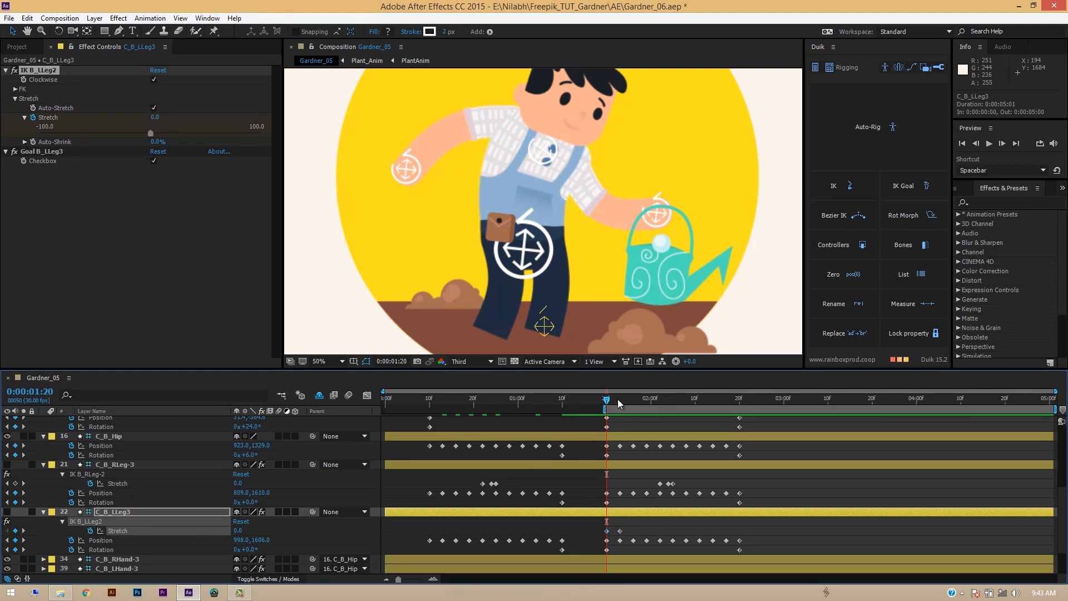
pyautogui.moveTo(608, 402); pyautogui.dragTo(638, 410)
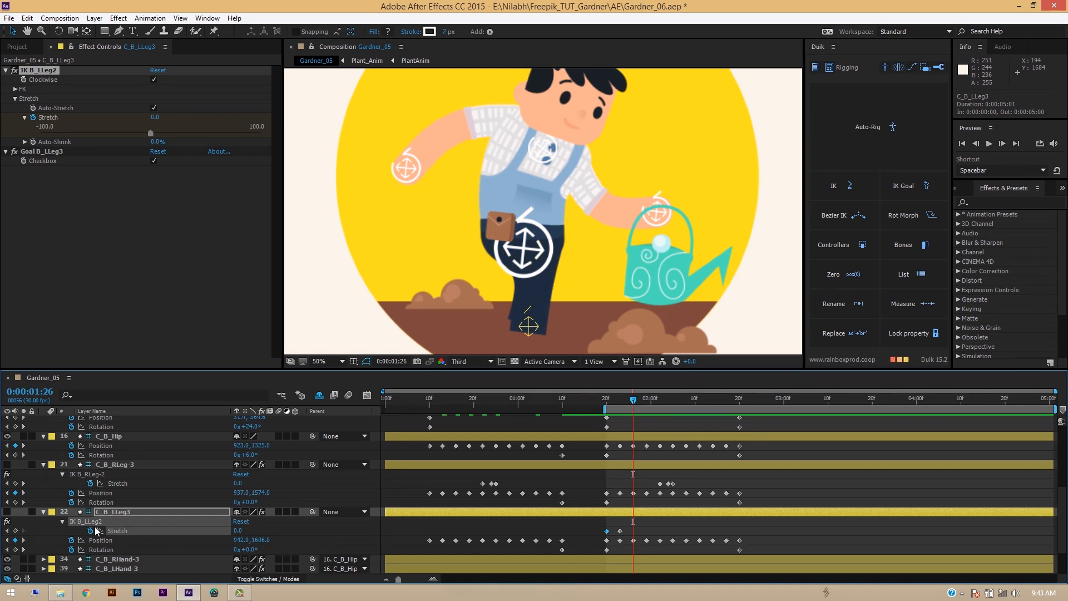
pyautogui.click(15, 530)
# Set C_B_LLeg3's Stretch to 9.0 at 0:00:01:23
pyautogui.moveTo(633, 402); pyautogui.dragTo(619, 406)
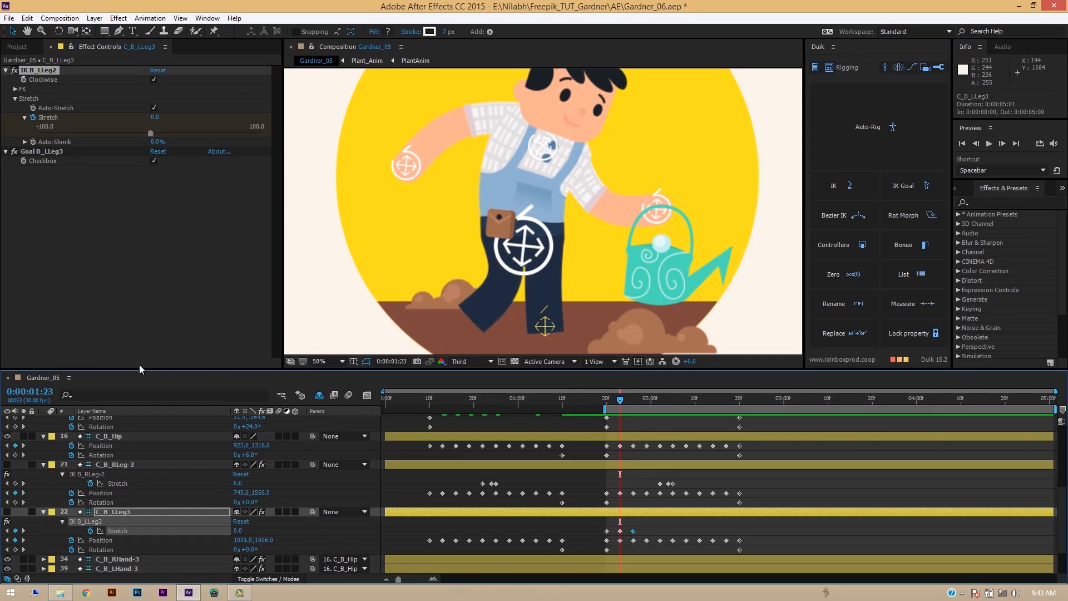
pyautogui.click(240, 531)
pyautogui.write('5')
pyautogui.press('Return')
pyautogui.moveTo(258, 531); pyautogui.dragTo(245, 530)
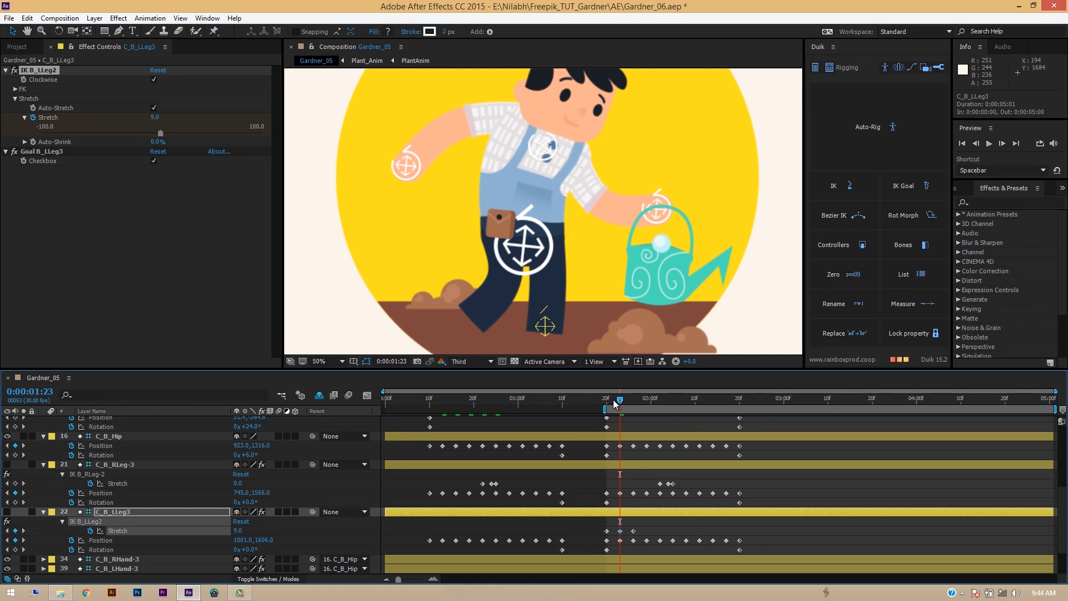
# Preview the stretched leg animation, return to 0:00:01:20 and collapse C_B_LLeg3's keyframed properties
pyautogui.moveTo(621, 400); pyautogui.dragTo(724, 411)
pyautogui.press('space')
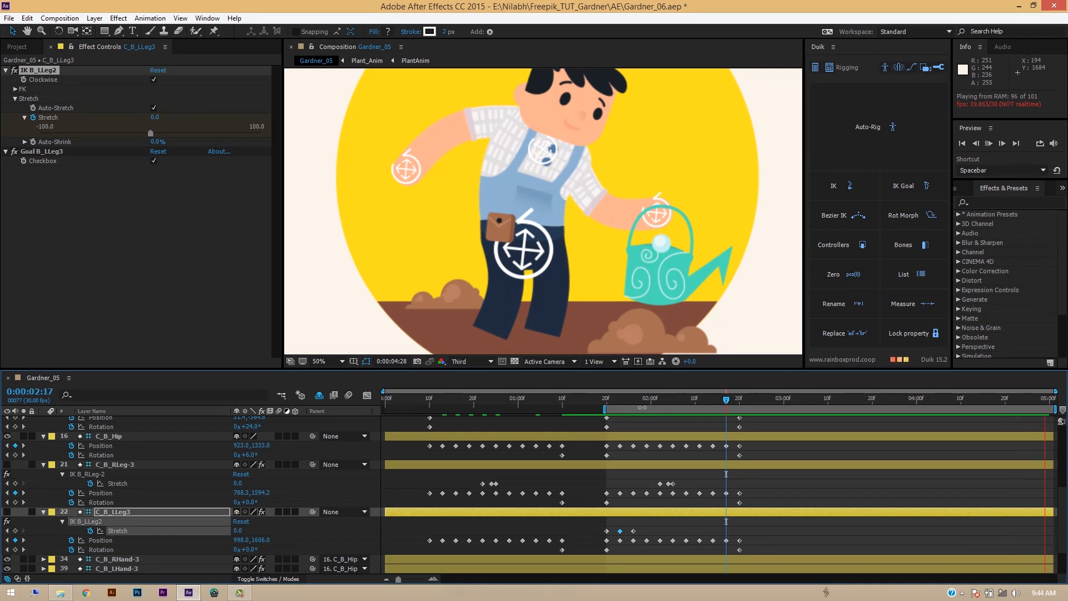
pyautogui.click(609, 399)
pyautogui.click(606, 403)
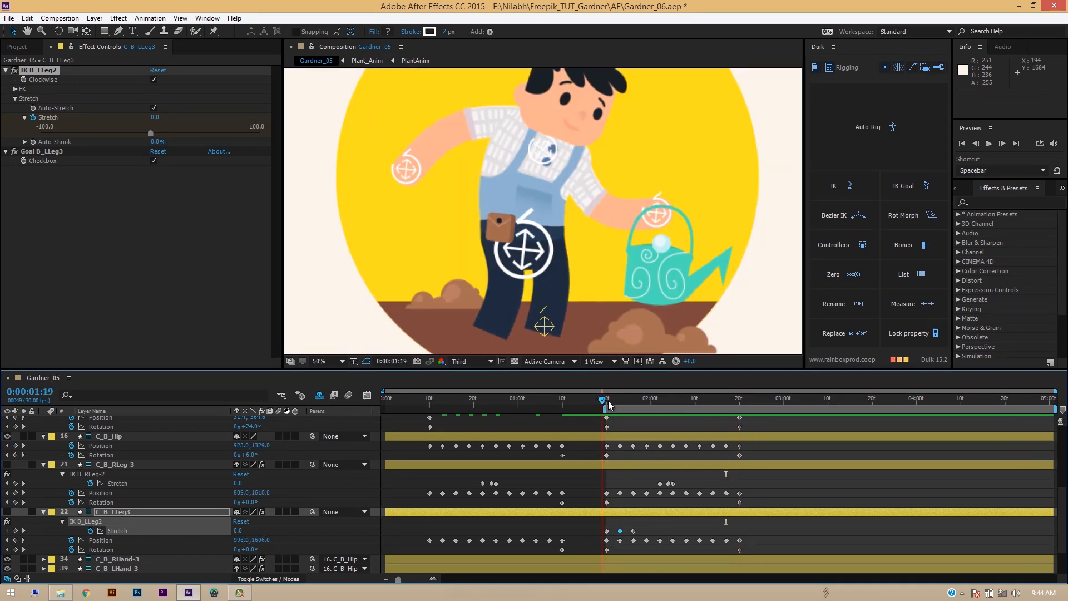
pyautogui.press('u')
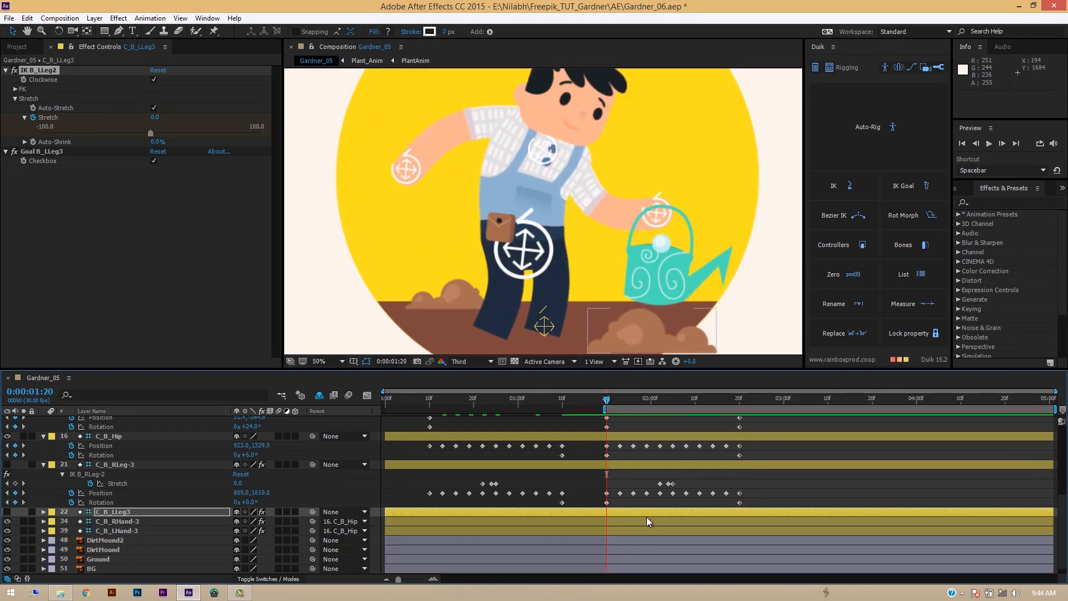
pyautogui.scroll(1, 642, 501)
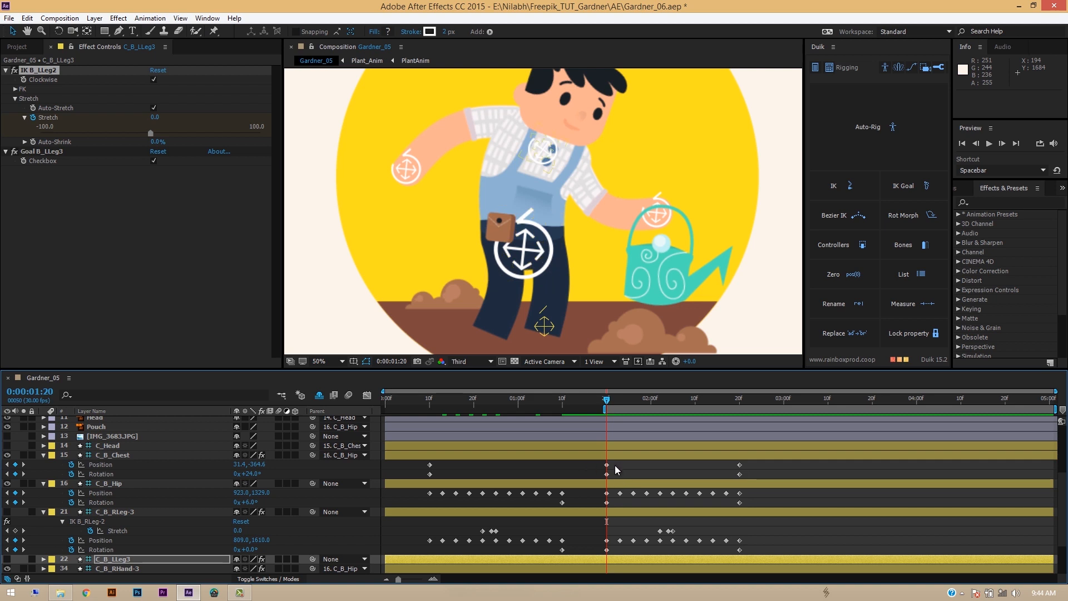
# Select C_B_Chest and increase its Rotation slightly at 0:00:01:23
pyautogui.click(605, 454)
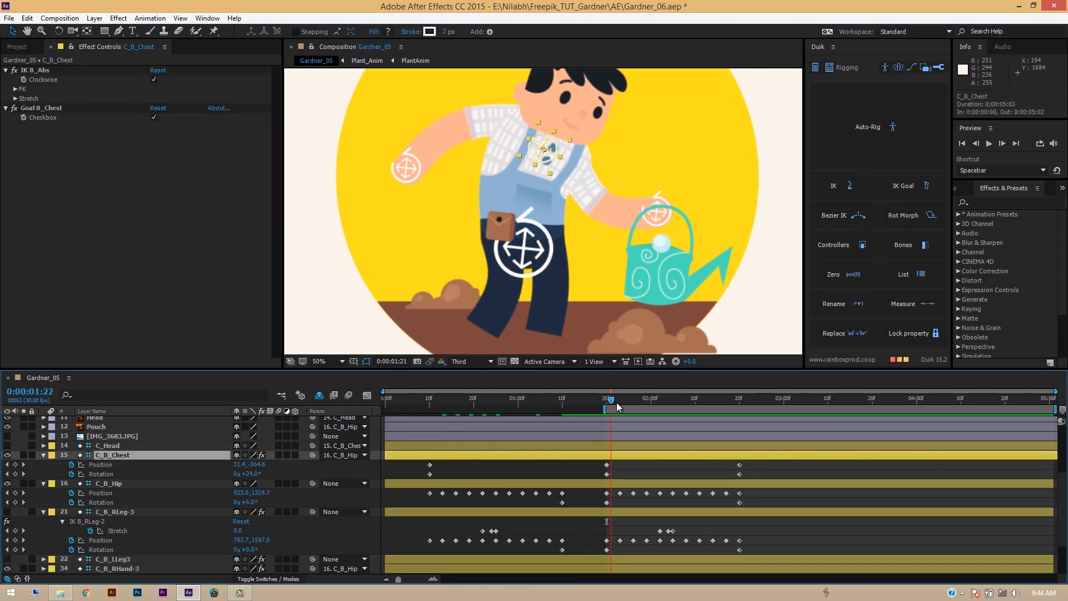
pyautogui.moveTo(608, 400); pyautogui.dragTo(621, 400)
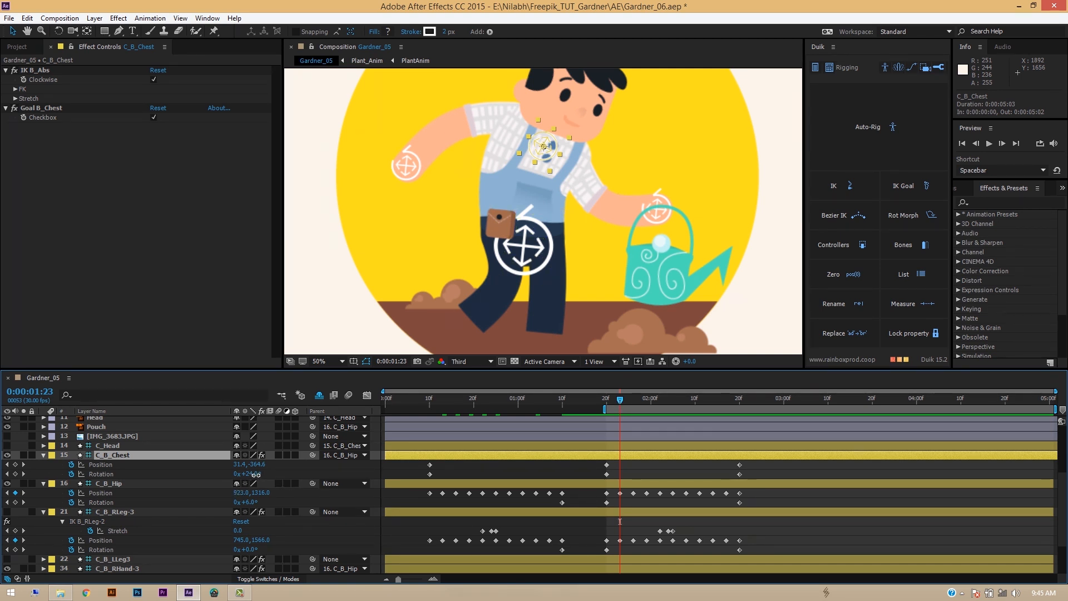
pyautogui.moveTo(252, 474); pyautogui.dragTo(259, 474)
# Copy C_B_Chest's Rotation keyframe from 0:00:01:20 to 0:00:01:29
pyautogui.moveTo(622, 403); pyautogui.dragTo(644, 412)
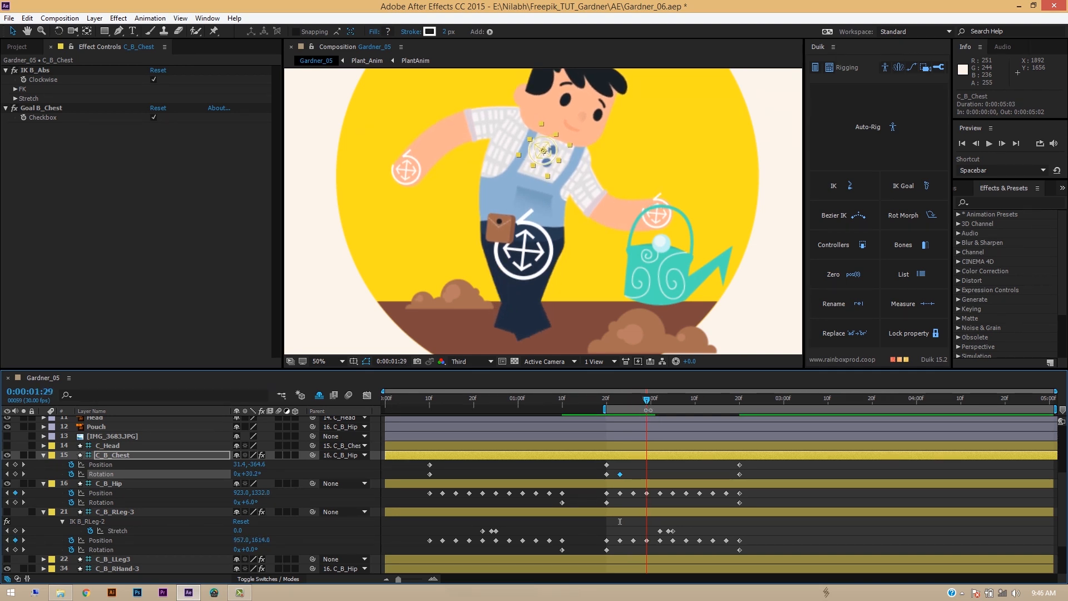
pyautogui.click(606, 474)
pyautogui.hotkey('ctrl', 'c')
pyautogui.hotkey('ctrl', 'v')
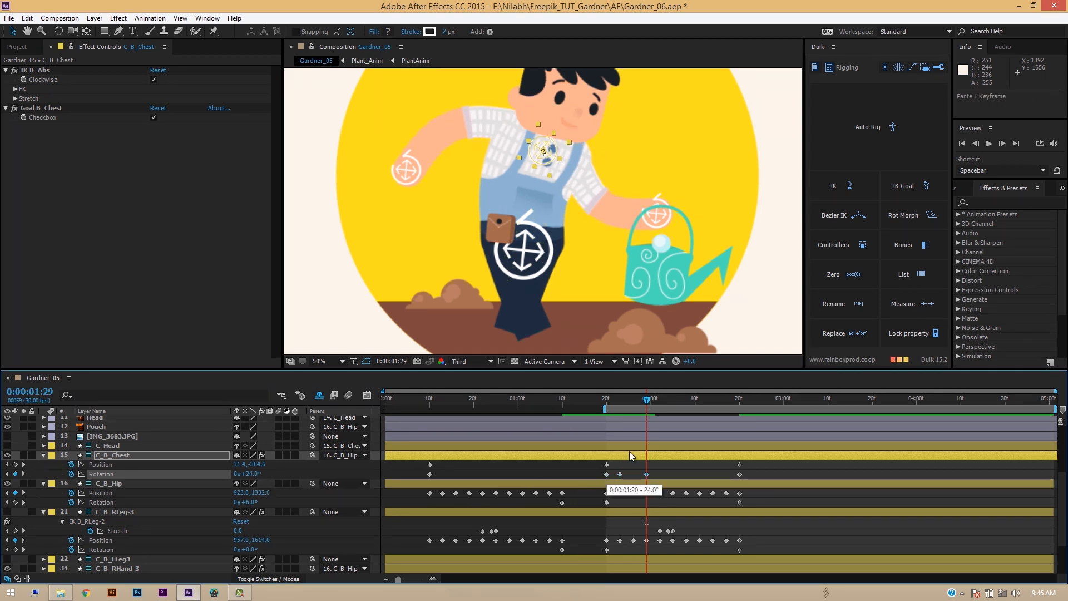
# Paste copies of C_B_Chest's 0:00:01:23 and 0:00:01:29 Rotation keyframes further along the cycle and adjust the Rotation at 0:00:02:17
pyautogui.moveTo(649, 401); pyautogui.dragTo(726, 403)
pyautogui.click(620, 474)
pyautogui.hotkey('ctrl', 'c')
pyautogui.hotkey('ctrl', 'v')
pyautogui.click(646, 474)
pyautogui.hotkey('ctrl', 'c')
pyautogui.hotkey('ctrl', 'v')
pyautogui.moveTo(253, 474); pyautogui.dragTo(255, 475)
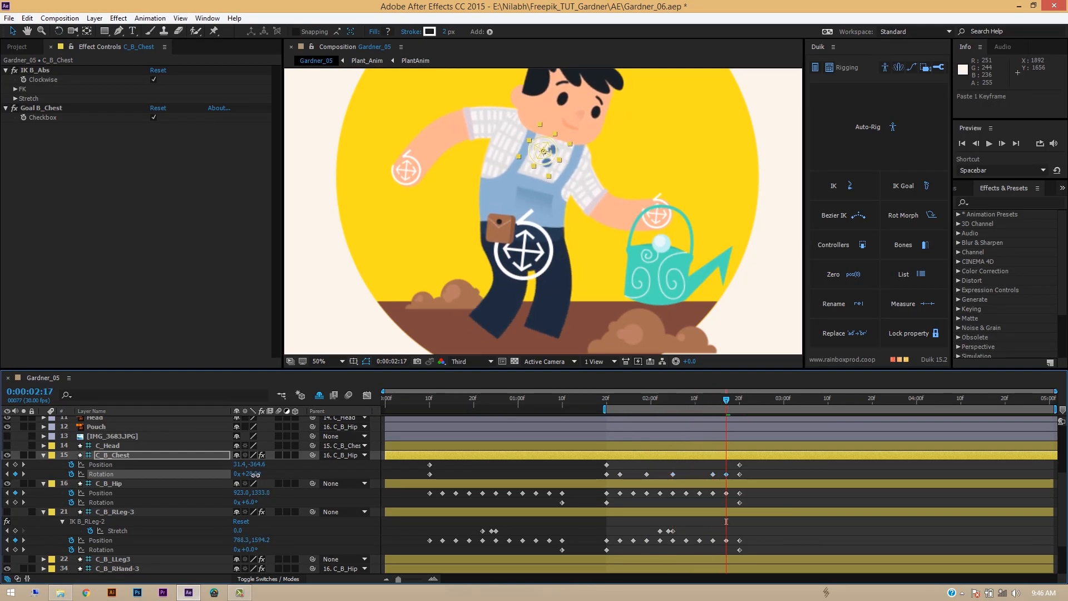
# Play the chest rotation animation and scrub from 0:00:01:20 to 0:00:02:20 to check the movement
pyautogui.press('space')
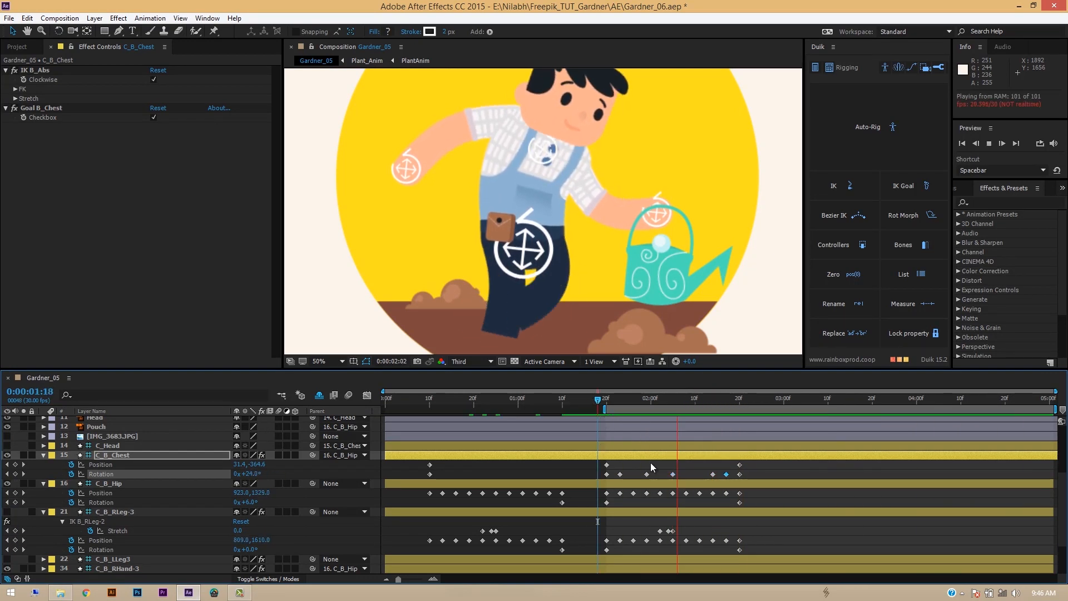
pyautogui.click(643, 459)
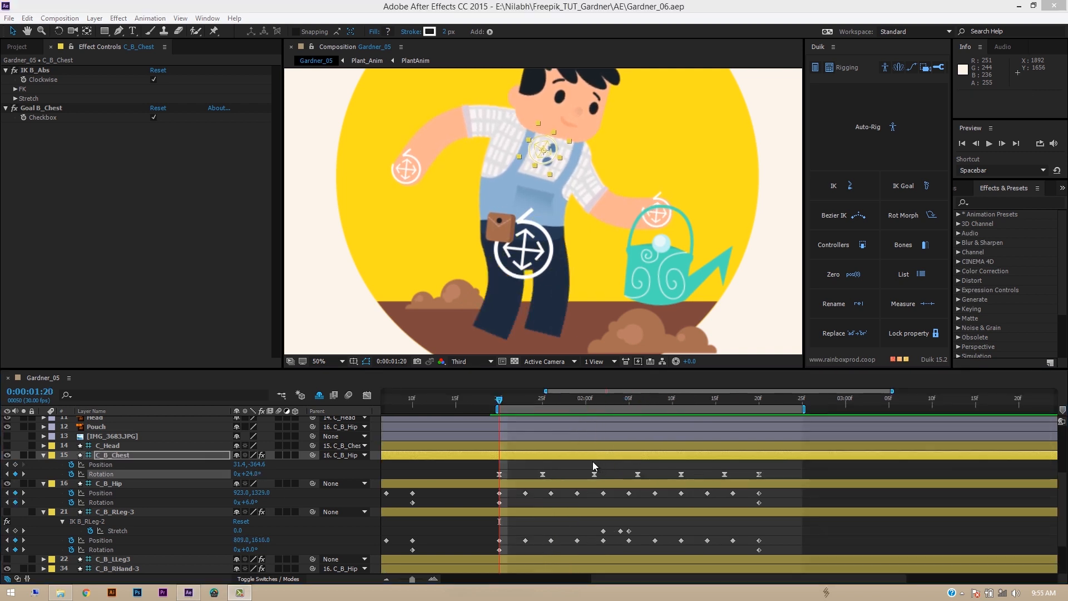
pyautogui.moveTo(499, 404); pyautogui.dragTo(759, 438)
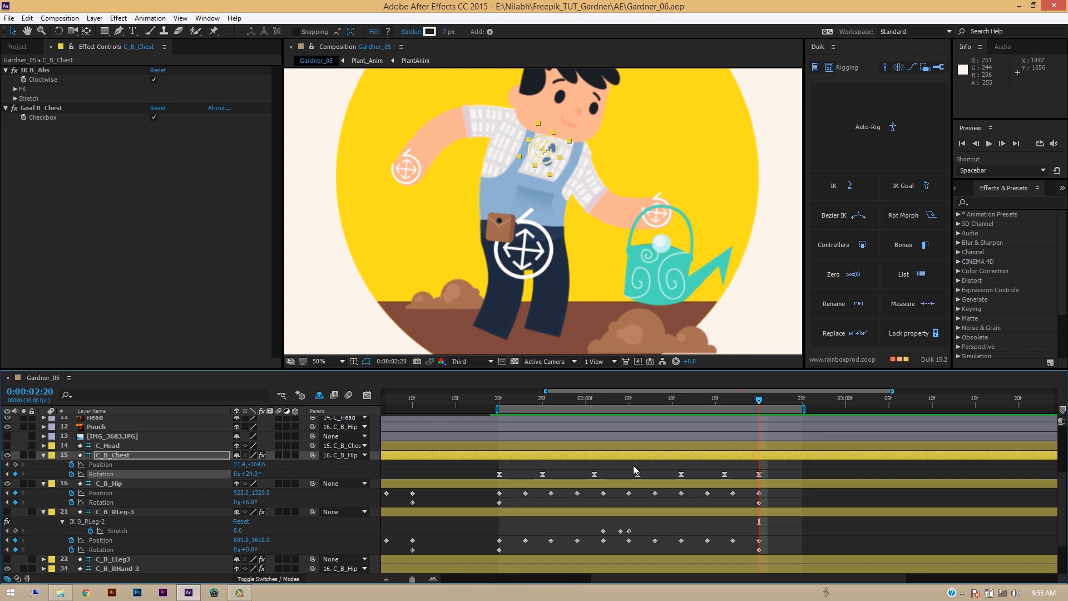
# Select all C_B_Chest Rotation keyframes from 0:00:01:20 to 0:00:02:20 and apply Easy Ease through the Keyframe Assistant
pyautogui.moveTo(488, 473); pyautogui.dragTo(758, 482)
pyautogui.rightClick(725, 476)
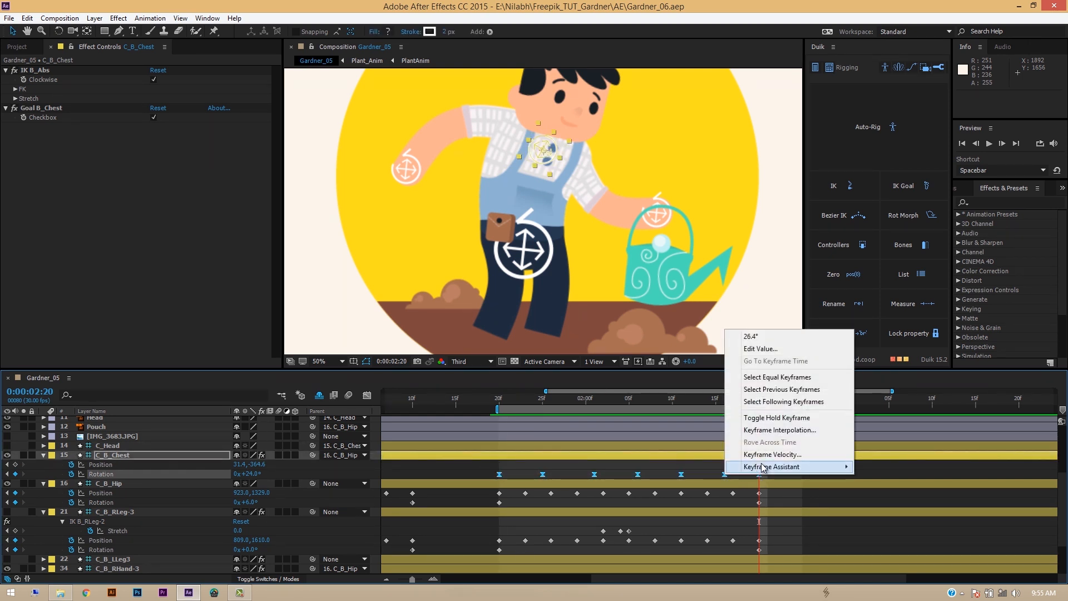
pyautogui.moveTo(825, 467)
pyautogui.click(904, 505)
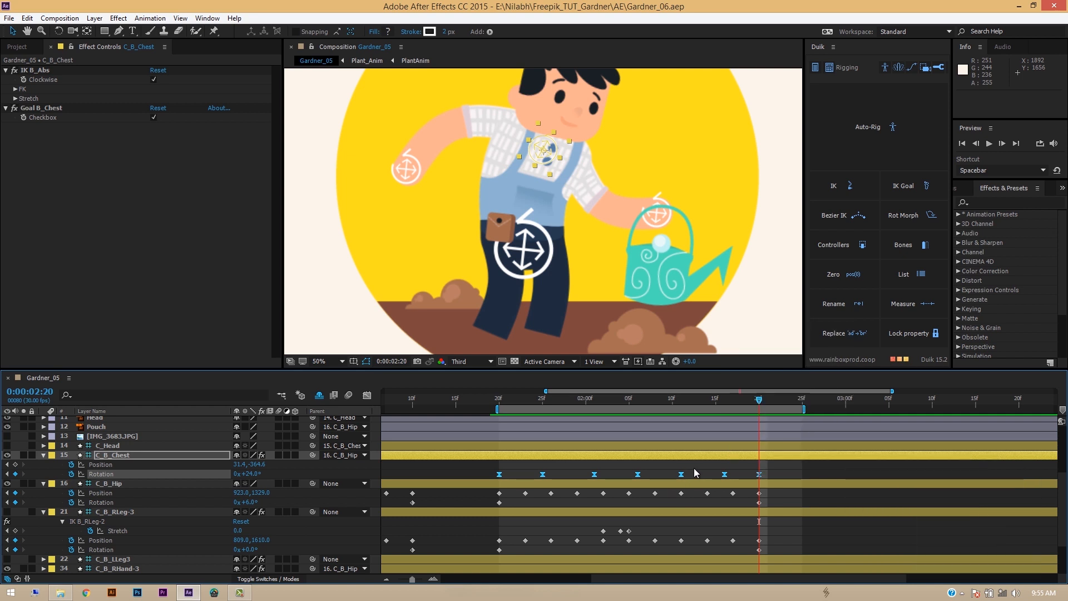
# Inspect C_B_Chest's Rotation curve in the Graph Editor, apply Easy Ease to its last peak keyframe and return to the keyframe view
pyautogui.moveTo(507, 399); pyautogui.dragTo(543, 409)
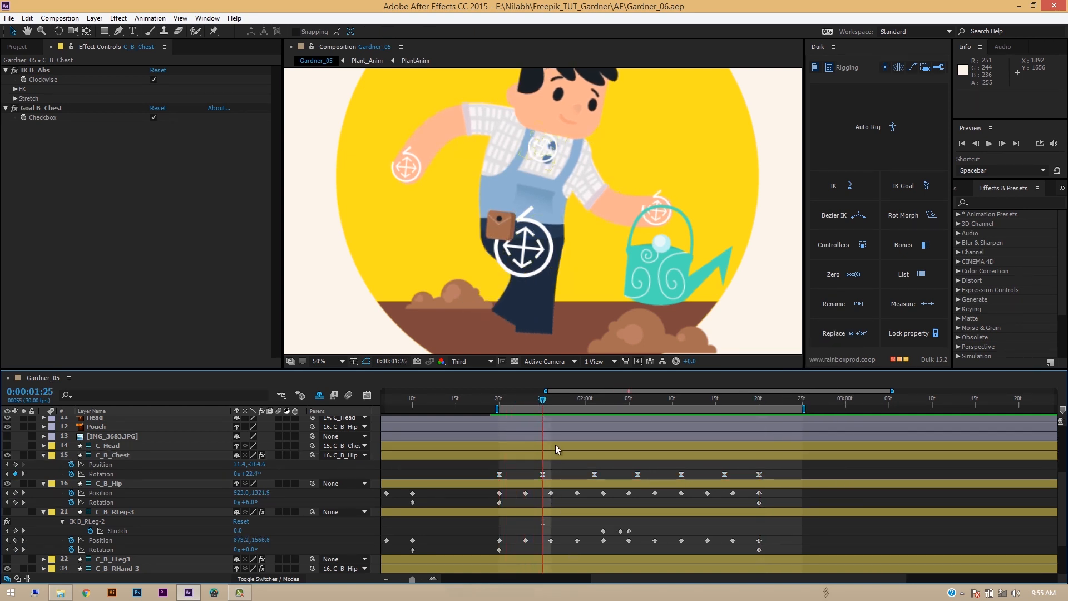
pyautogui.moveTo(552, 399); pyautogui.dragTo(541, 405)
pyautogui.moveTo(481, 467); pyautogui.dragTo(767, 476)
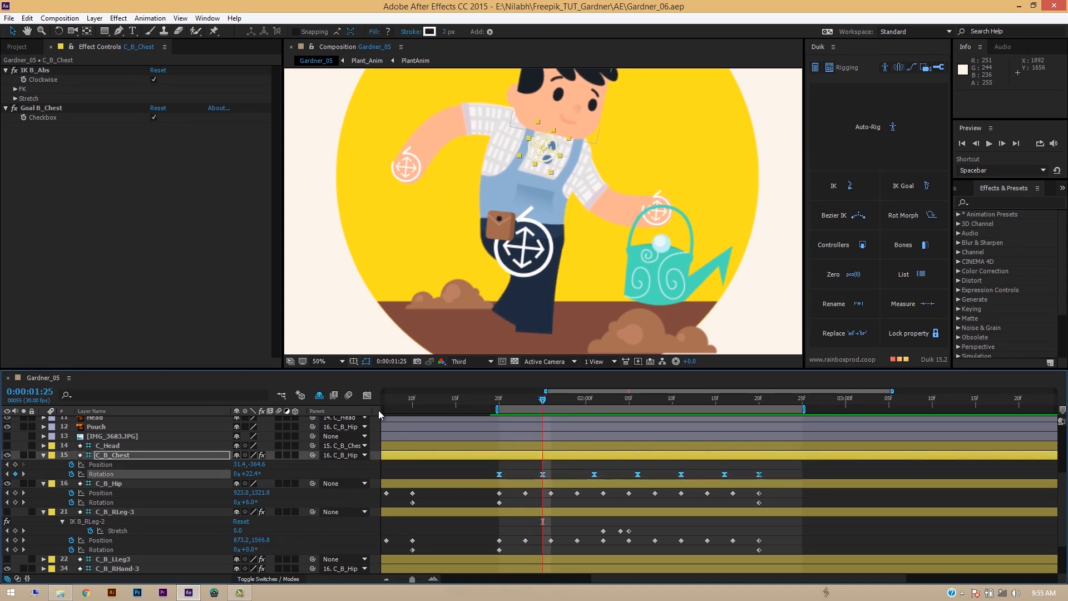
pyautogui.click(371, 400)
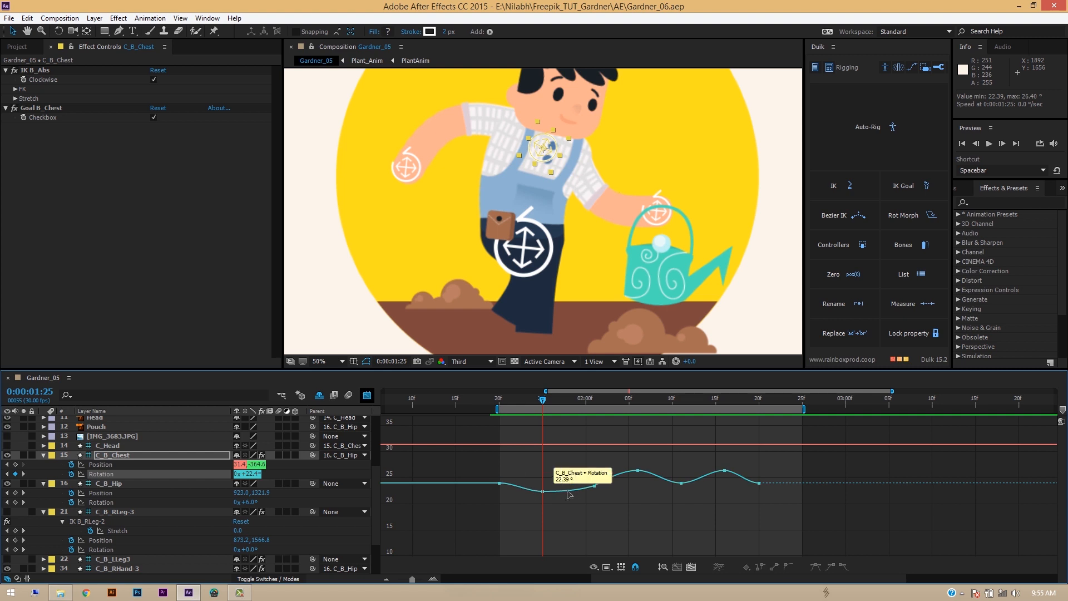
pyautogui.click(724, 470)
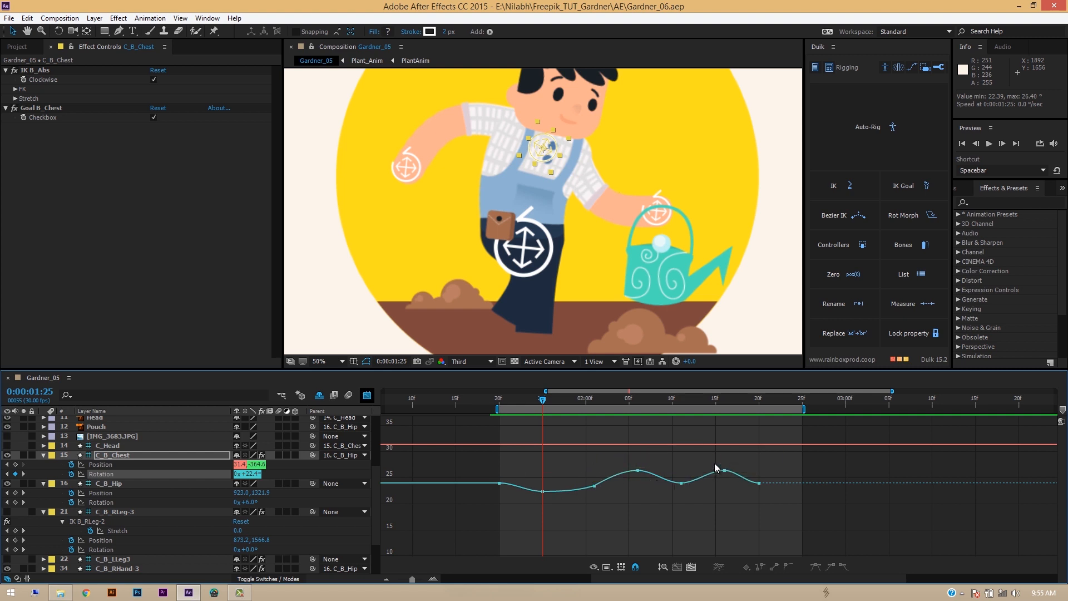
pyautogui.click(772, 568)
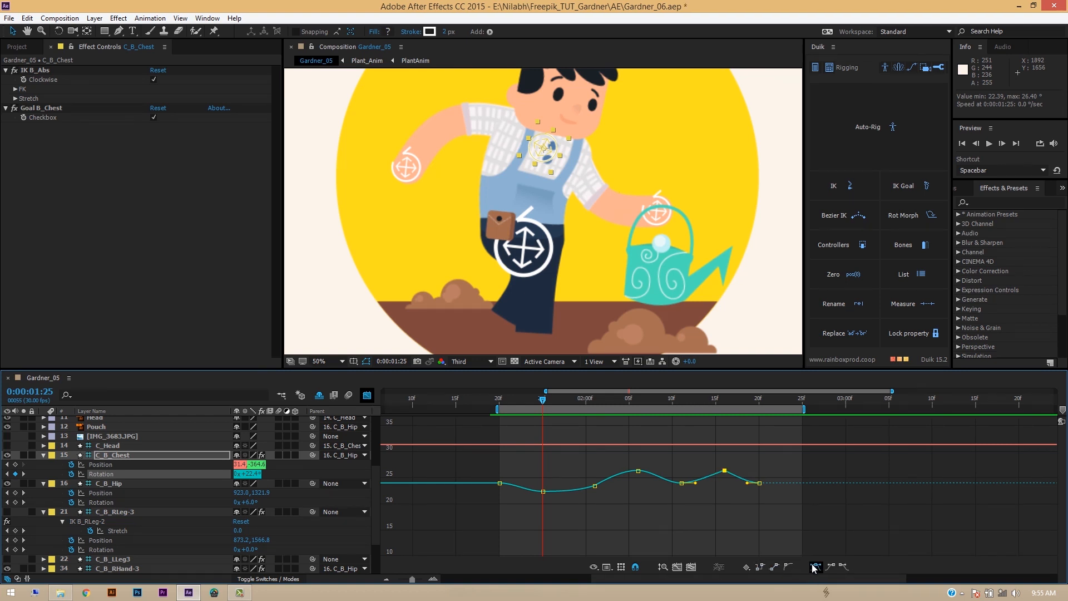
pyautogui.click(682, 497)
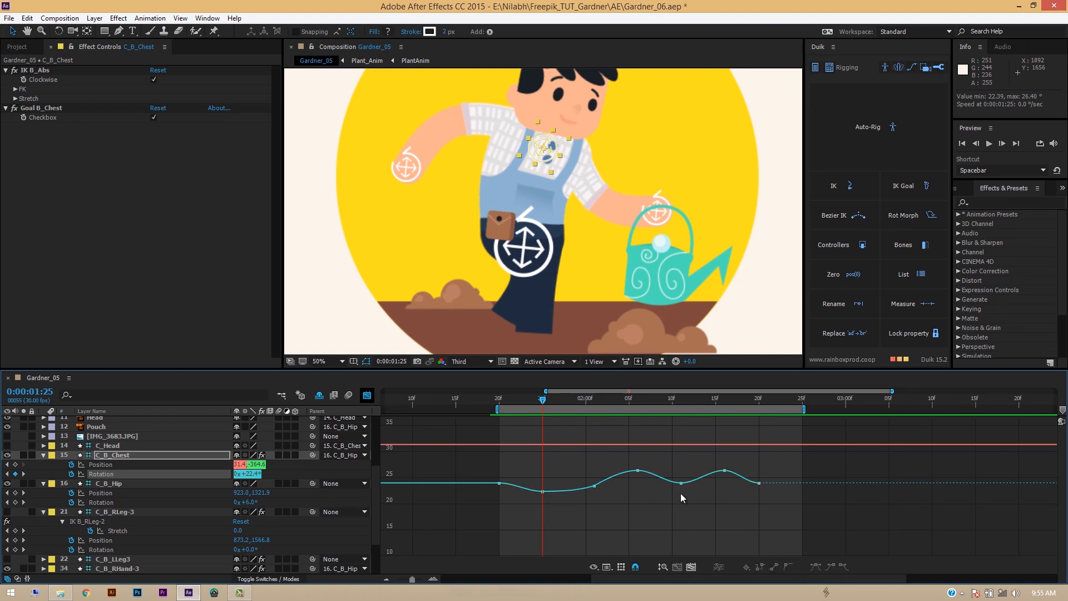
pyautogui.click(367, 396)
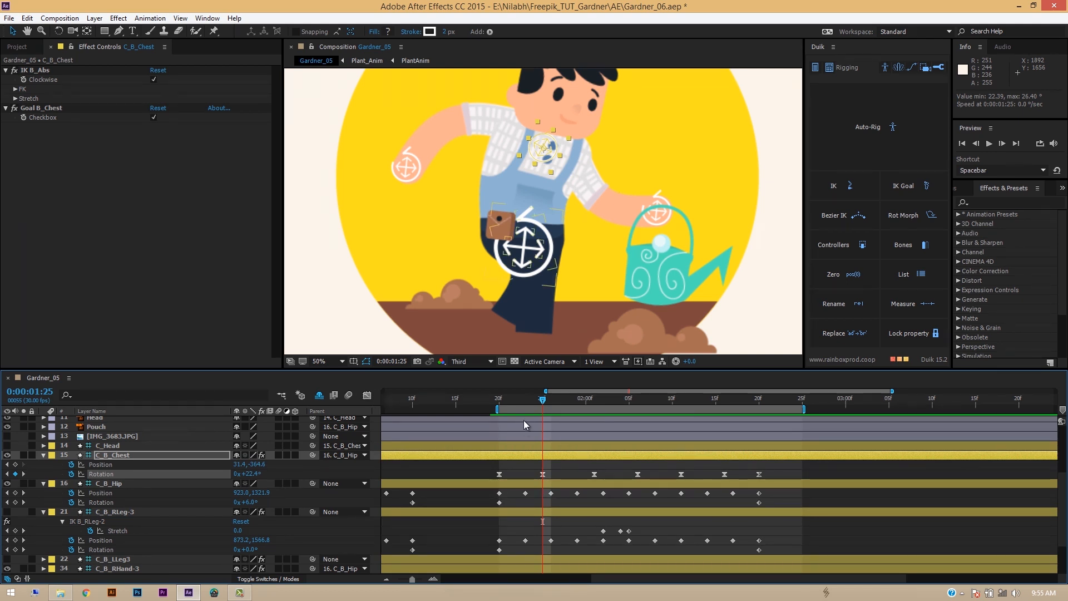
# Scrub past 0:00:01:25 to check the chest, and from 0:00:01:20 to 0:00:01:29 to check C_B_Hip's Rotation curve
pyautogui.moveTo(542, 402)
pyautogui.mouseDown()
pyautogui.moveTo(504, 405)
pyautogui.moveTo(554, 407)
pyautogui.mouseUp()
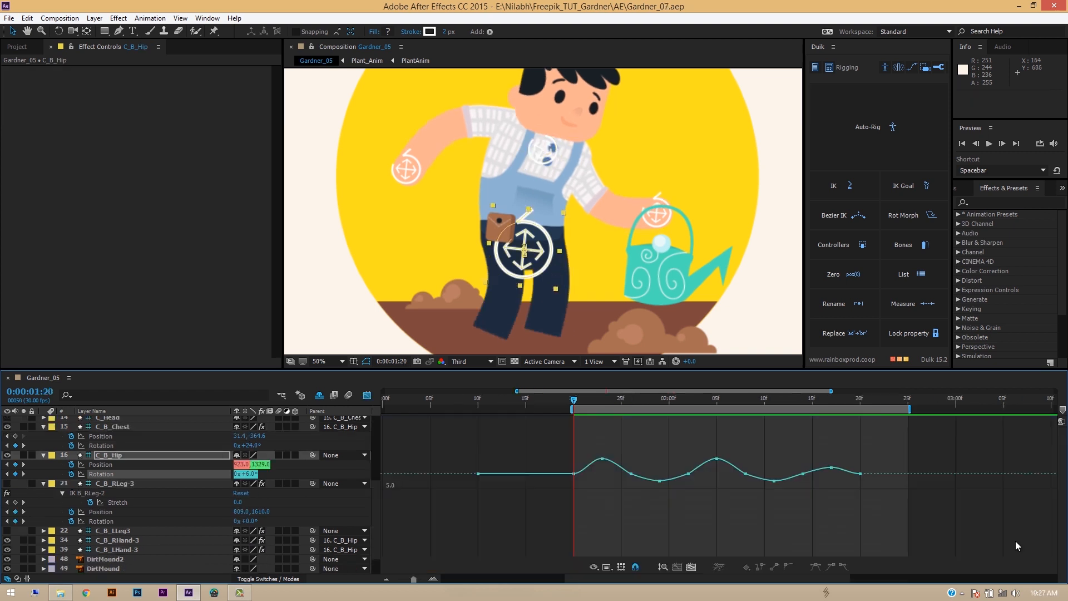
pyautogui.moveTo(576, 400); pyautogui.dragTo(662, 418)
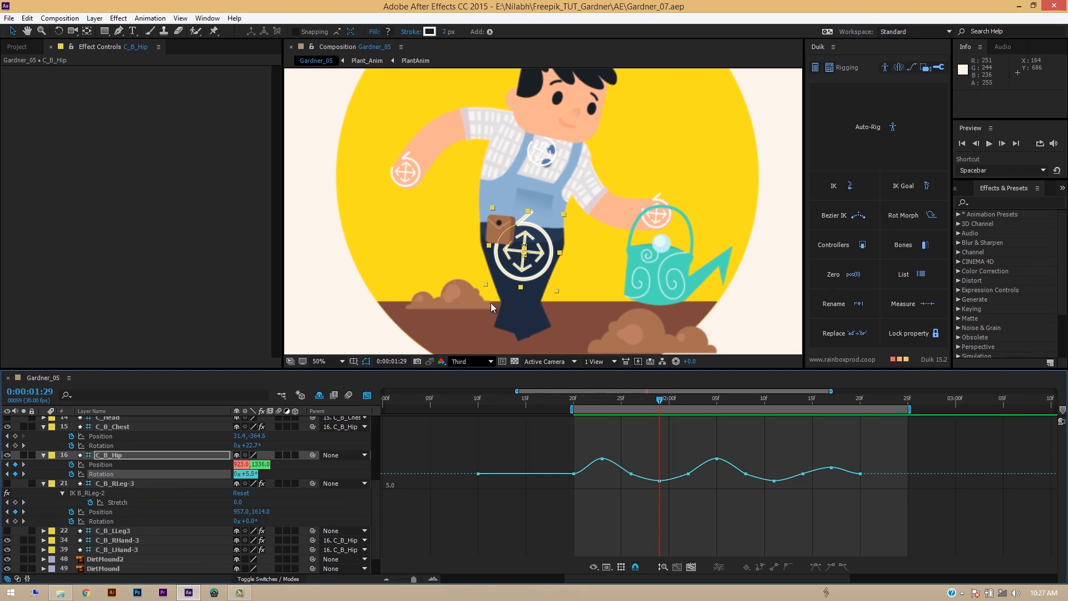
# Try reshaping the easing handle of the C_B_Hip Rotation keyframe at 0:00:01:29 and undo it
pyautogui.moveTo(602, 402); pyautogui.dragTo(668, 418)
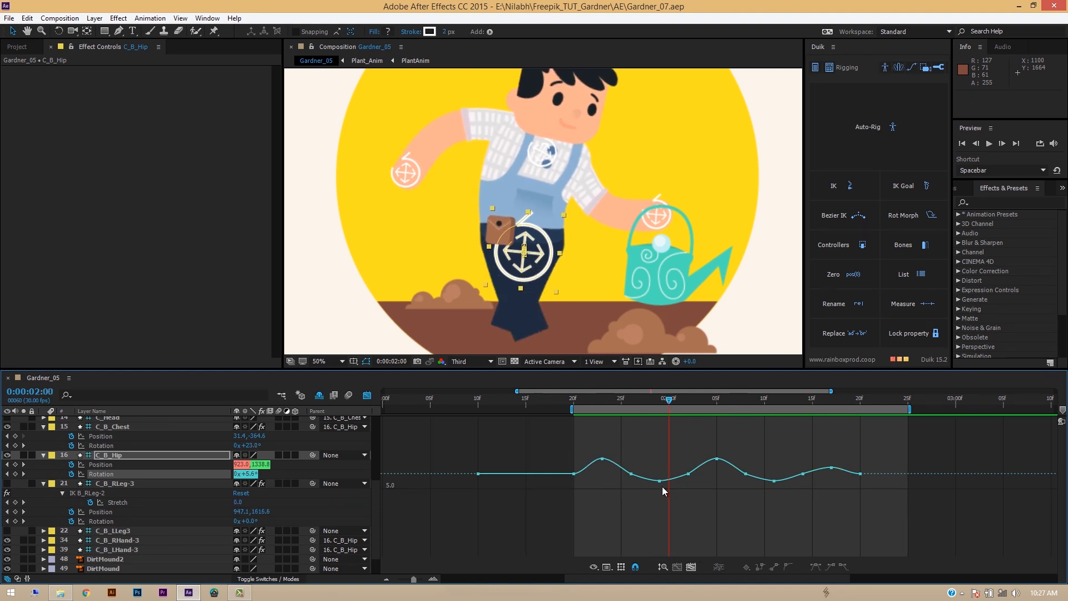
pyautogui.moveTo(666, 508); pyautogui.dragTo(672, 466)
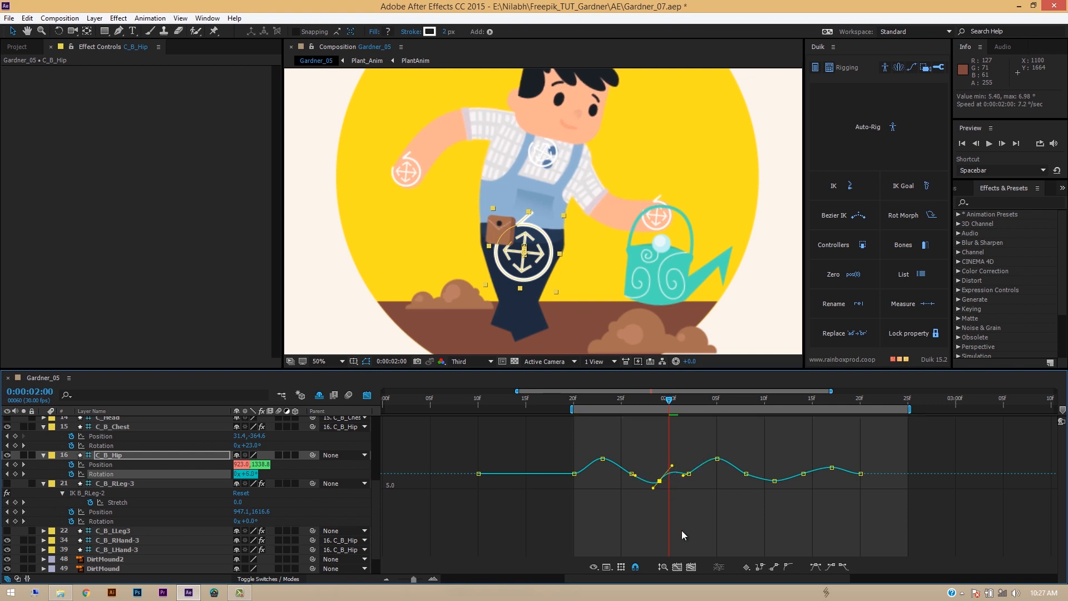
pyautogui.hotkey('ctrl', 'z')
pyautogui.click(675, 502)
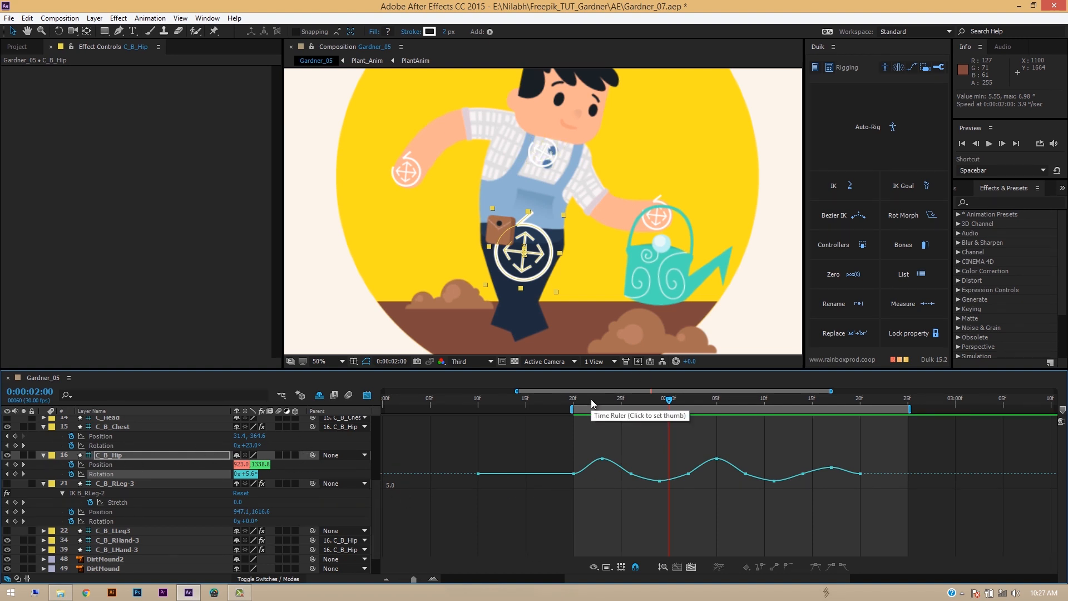
# Preview the gardener's walk animation over the work area
pyautogui.press('space')
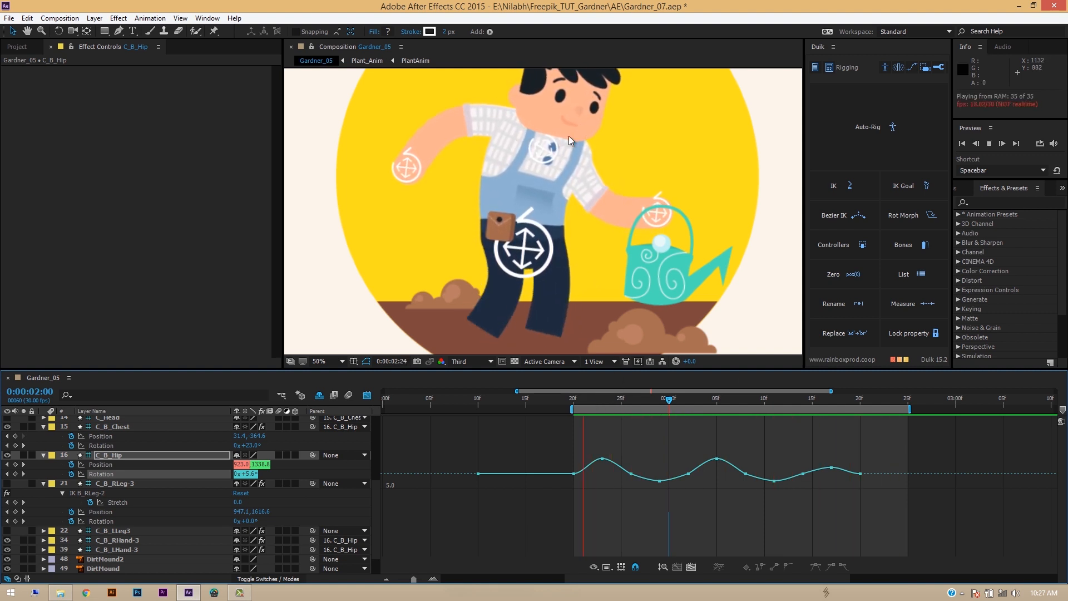
pyautogui.press('space')
pyautogui.press('space')
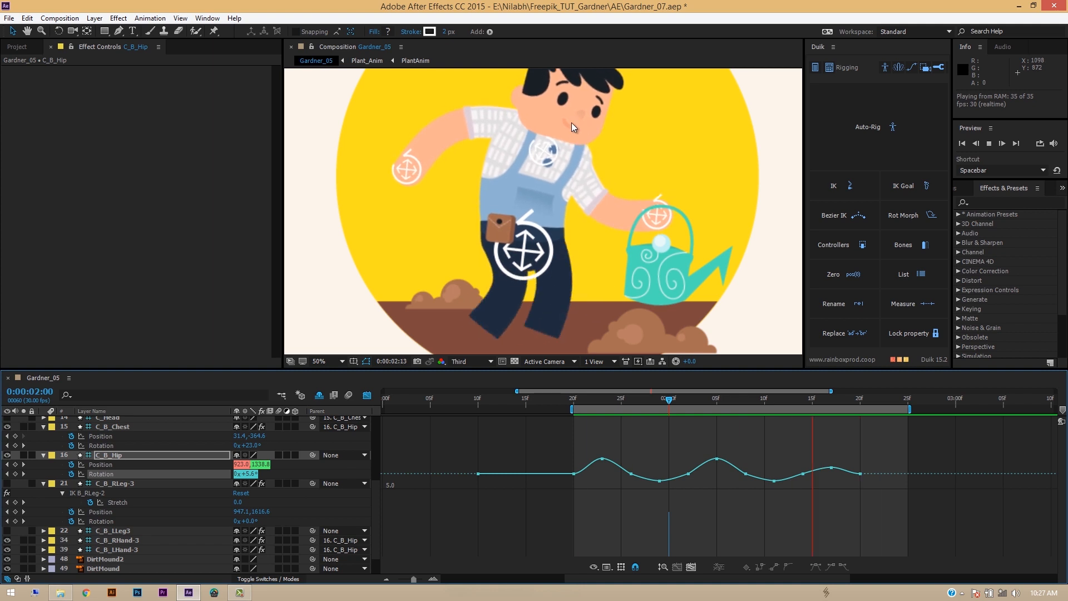
pyautogui.press('space')
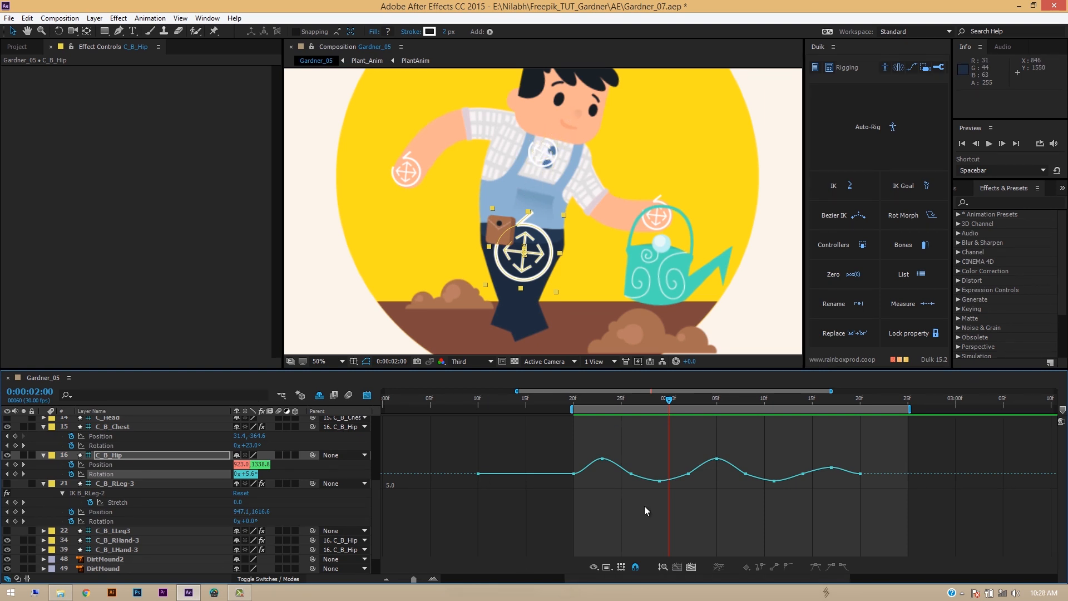
# Start keyframing the C_Head layer's Rotation at 0:00:01:20 in the layer keyframe view
pyautogui.scroll(4, 167, 495)
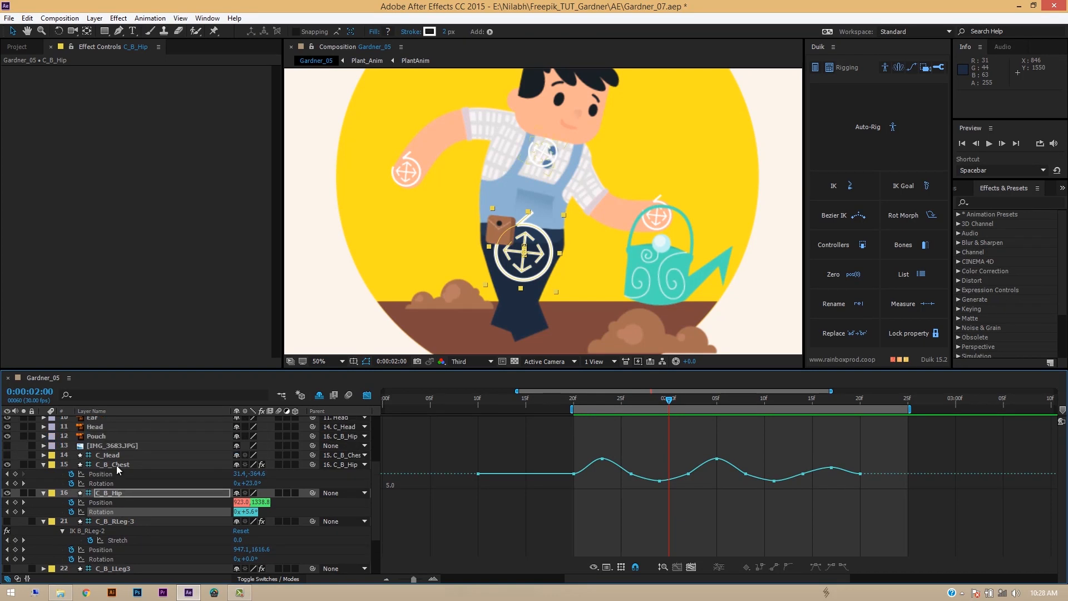
pyautogui.click(109, 455)
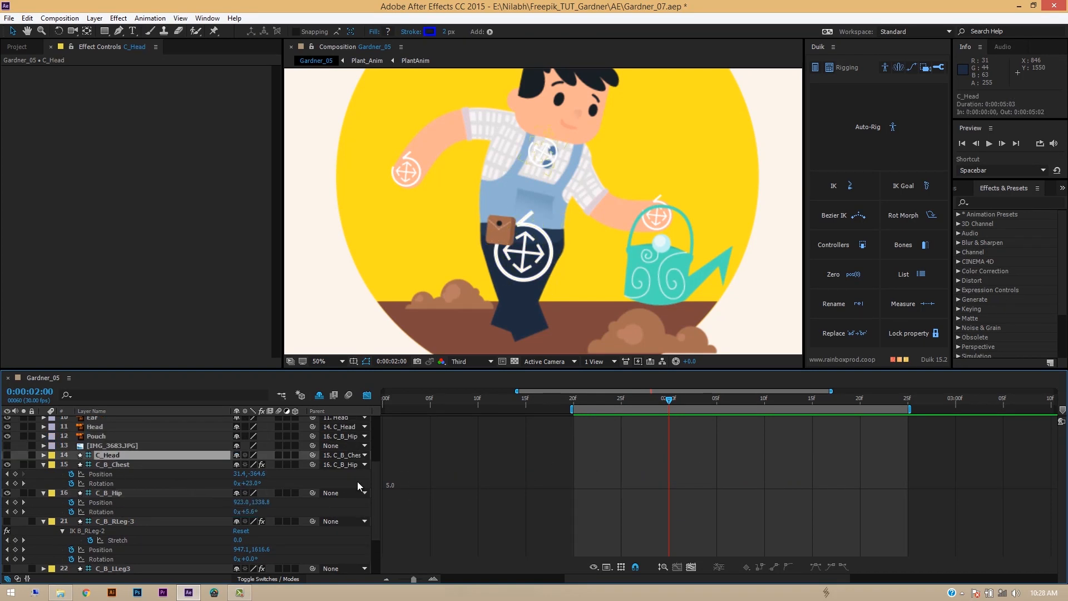
pyautogui.click(366, 398)
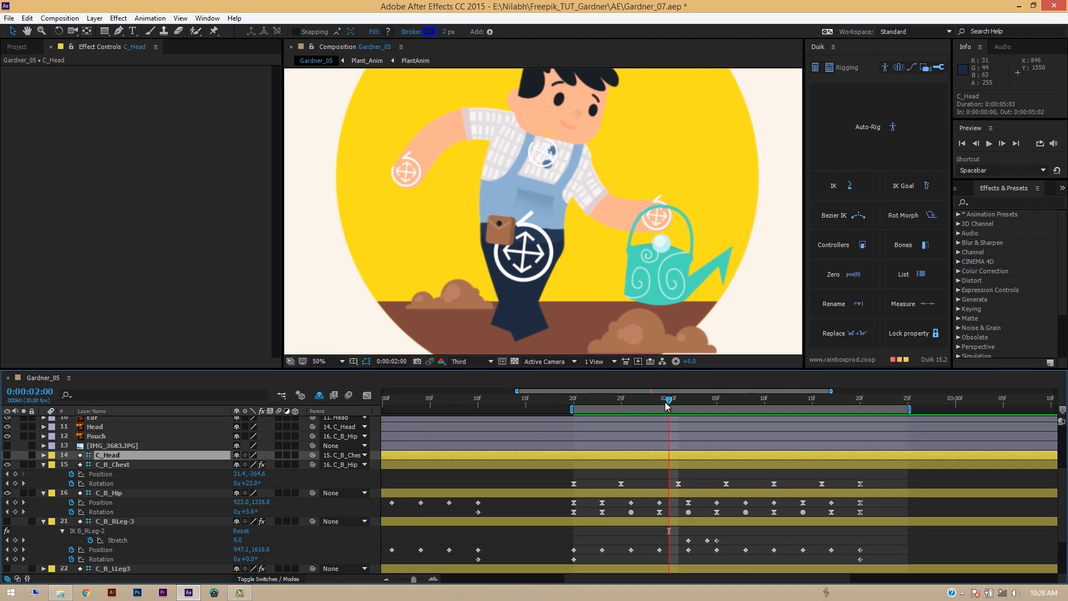
pyautogui.moveTo(600, 407); pyautogui.dragTo(575, 408)
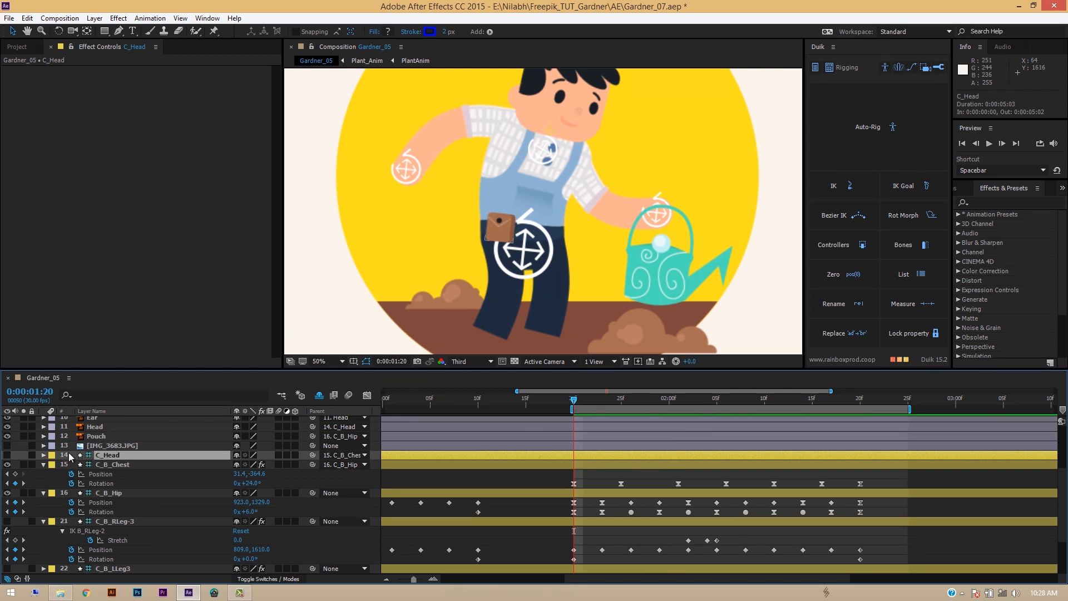
pyautogui.press('r')
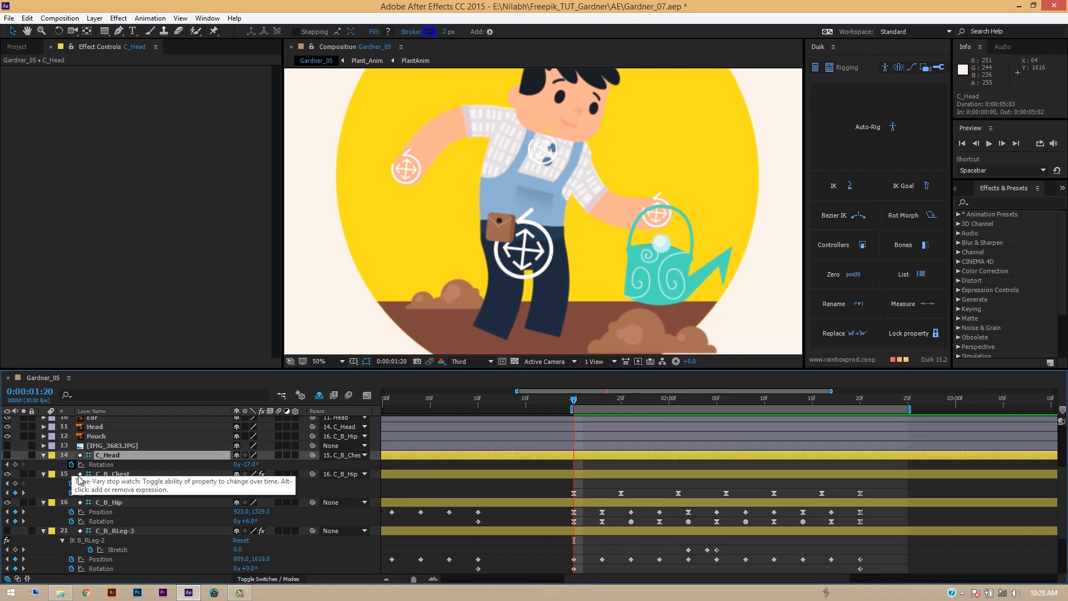
pyautogui.click(71, 465)
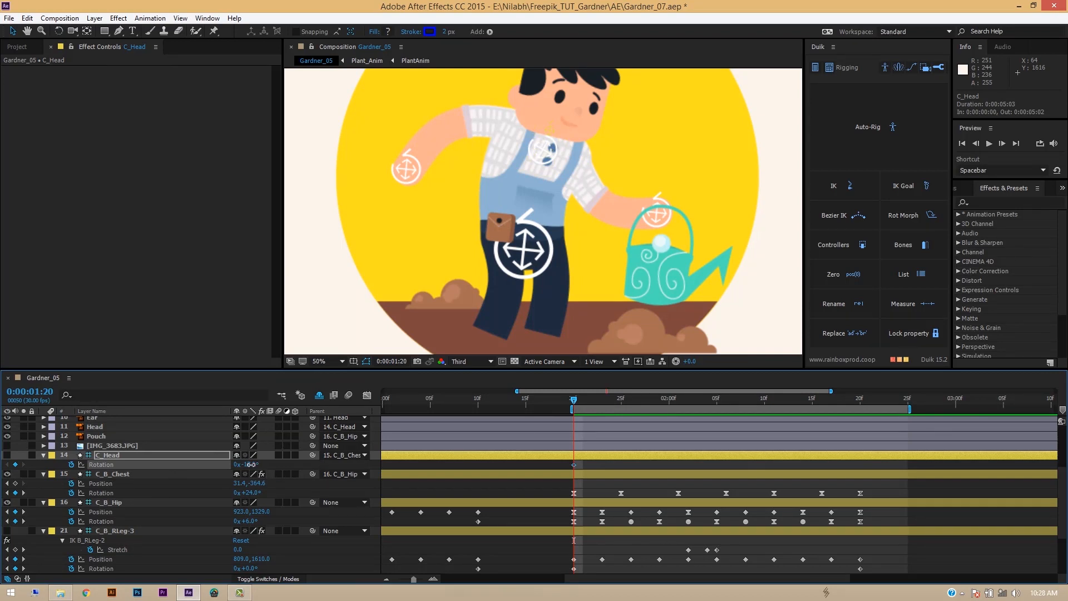
# Try a different C_Head Rotation value at 0:00:01:20 and undo it
pyautogui.moveTo(251, 463); pyautogui.dragTo(254, 469)
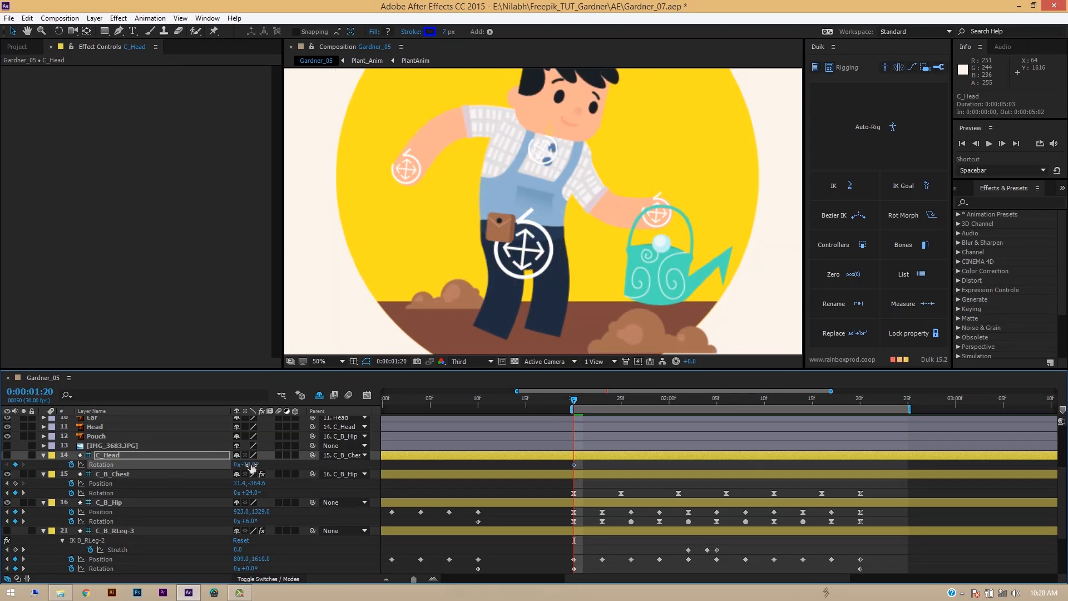
pyautogui.hotkey('ctrl', 'z')
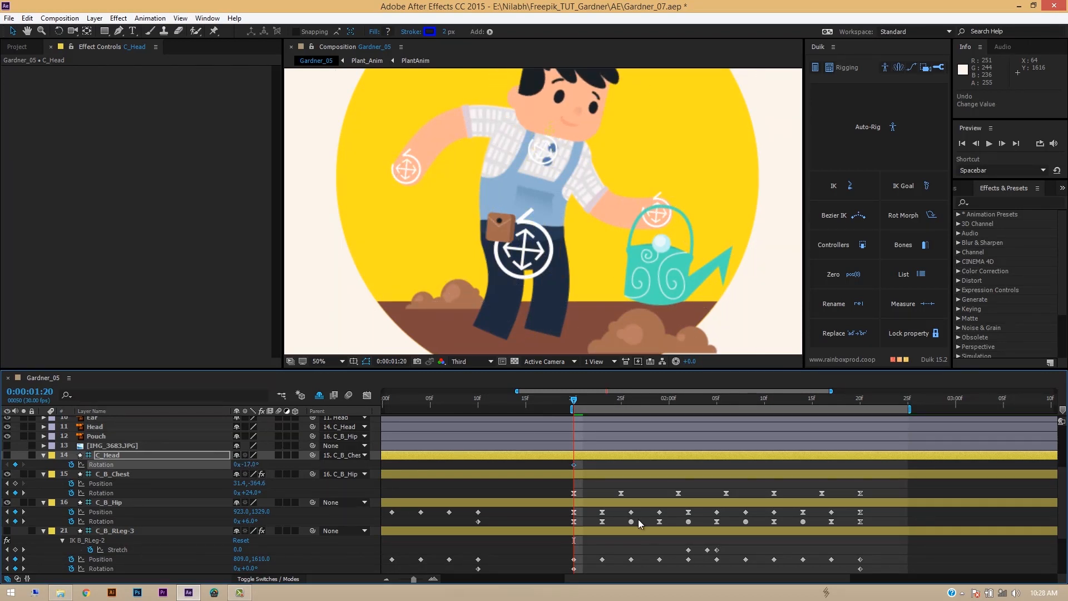
pyautogui.hotkey('ctrl', 'z')
pyautogui.hotkey('ctrl', 'z')
pyautogui.hotkey('ctrl', 'z')
pyautogui.hotkey('ctrl', 'z')
# Keyframe C_Head's Rotation at about -14° on 0:00:01:23, -17° on 0:00:01:26 and about -21° on 0:00:01:29
pyautogui.moveTo(586, 405); pyautogui.dragTo(600, 429)
pyautogui.moveTo(252, 465); pyautogui.dragTo(266, 483)
pyautogui.moveTo(603, 401); pyautogui.dragTo(660, 435)
pyautogui.click(252, 464)
pyautogui.press('Return')
pyautogui.moveTo(253, 465); pyautogui.dragTo(249, 464)
# Keyframe C_Head's Rotation at -17° on 0:00:02:05 and about -21° on 0:00:02:11
pyautogui.moveTo(660, 401); pyautogui.dragTo(719, 422)
pyautogui.moveTo(249, 465); pyautogui.dragTo(251, 464)
pyautogui.moveTo(717, 401); pyautogui.dragTo(774, 401)
pyautogui.moveTo(256, 465); pyautogui.dragTo(253, 465)
# Copy C_Head's Rotation keyframe from 0:00:02:05 to 0:00:02:16 and 0:00:02:20, and preview the head movement
pyautogui.moveTo(774, 400); pyautogui.dragTo(861, 413)
pyautogui.click(716, 465)
pyautogui.hotkey('ctrl', 'c')
pyautogui.hotkey('ctrl', 'v')
pyautogui.hotkey('ctrl', 'v')
pyautogui.press('space')
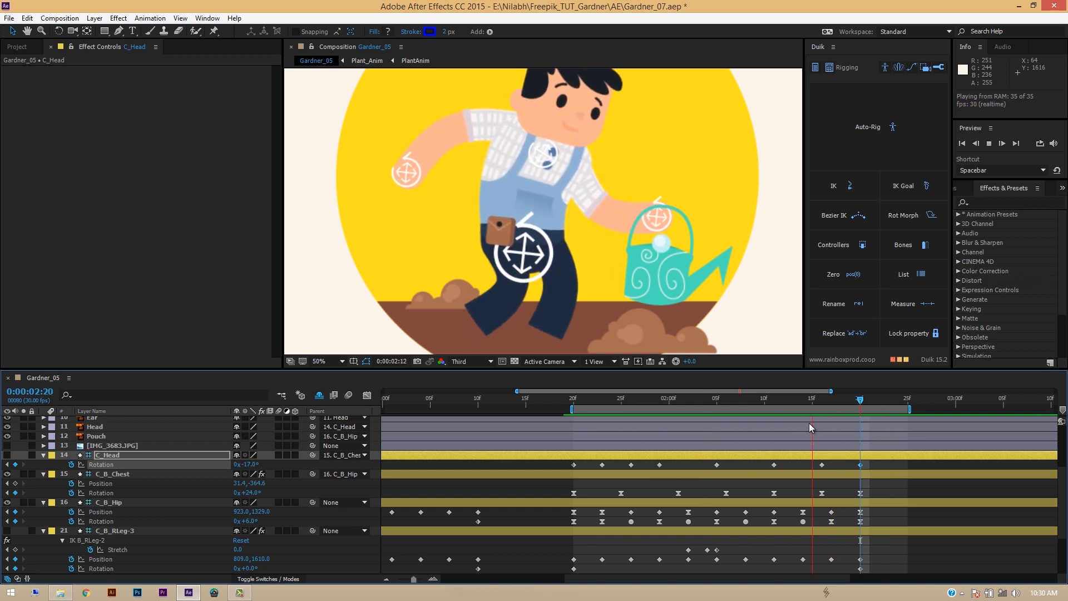
pyautogui.press('space')
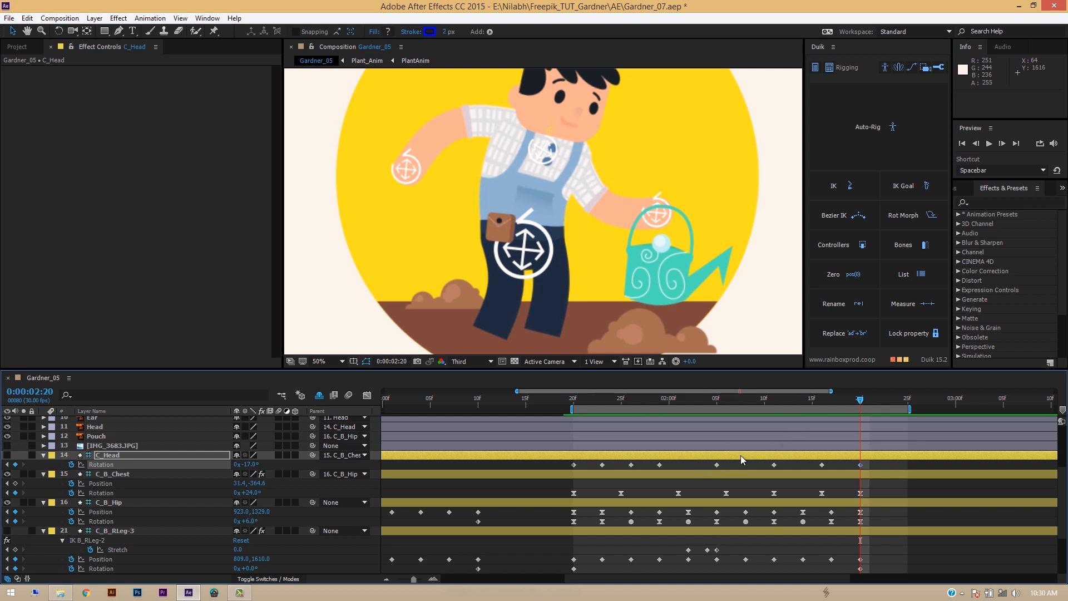
# Show all of C_Head's Rotation keyframes as a value curve in the graph editor, framed to the work area
pyautogui.moveTo(875, 462); pyautogui.dragTo(568, 467)
pyautogui.click(367, 395)
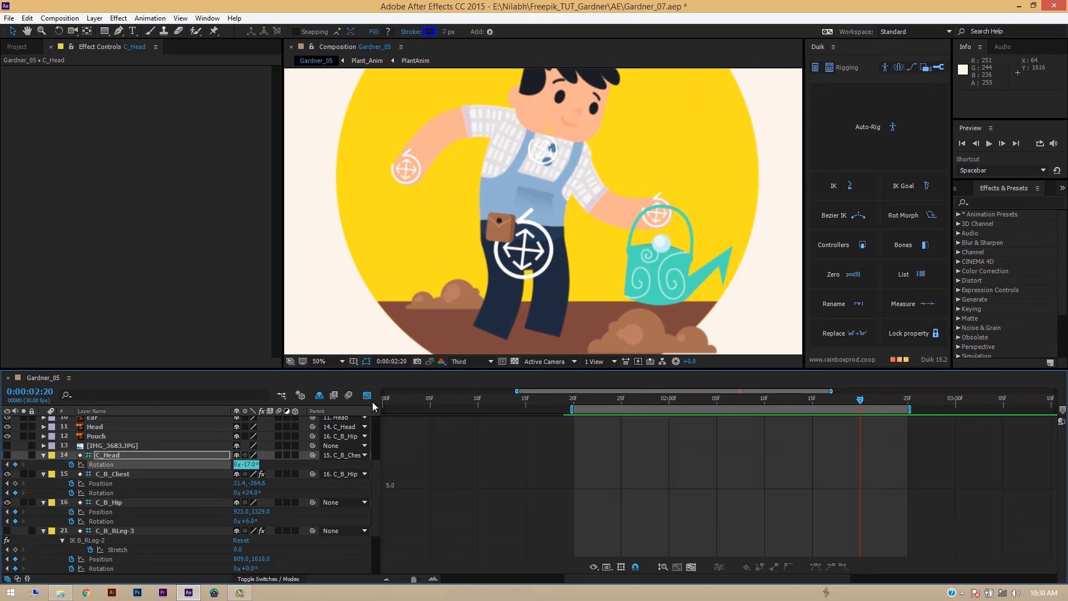
pyautogui.click(691, 567)
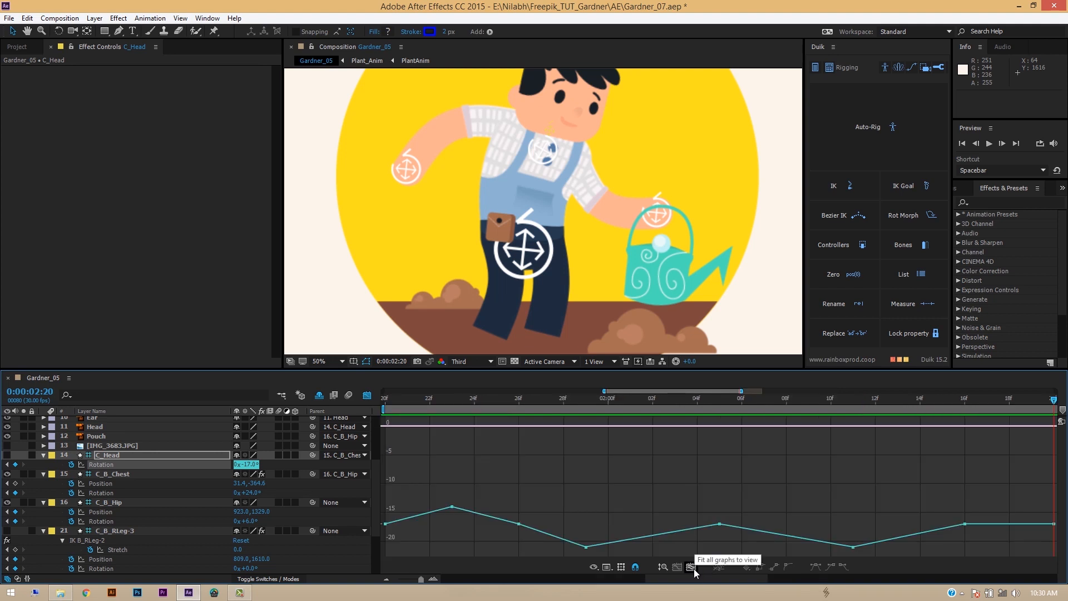
pyautogui.click(691, 567)
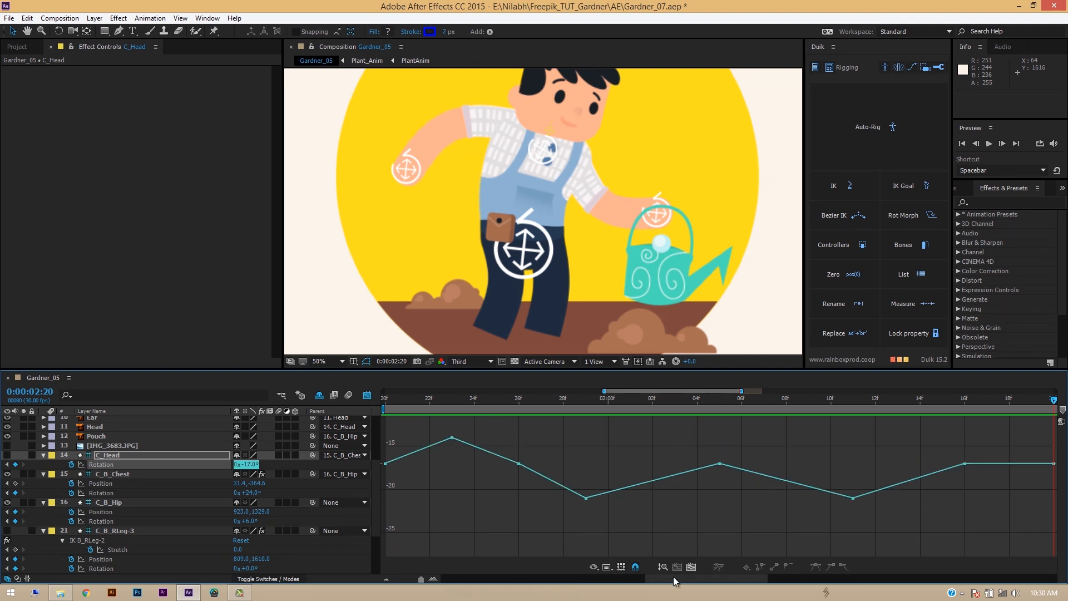
pyautogui.click(423, 578)
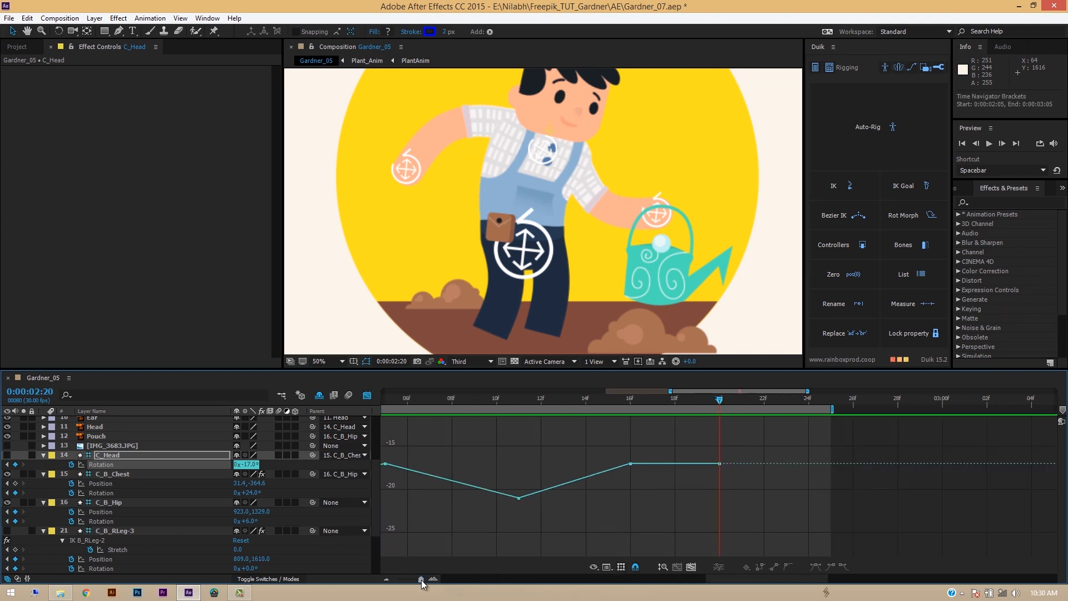
pyautogui.moveTo(422, 580); pyautogui.dragTo(419, 580)
pyautogui.moveTo(700, 579); pyautogui.dragTo(649, 566)
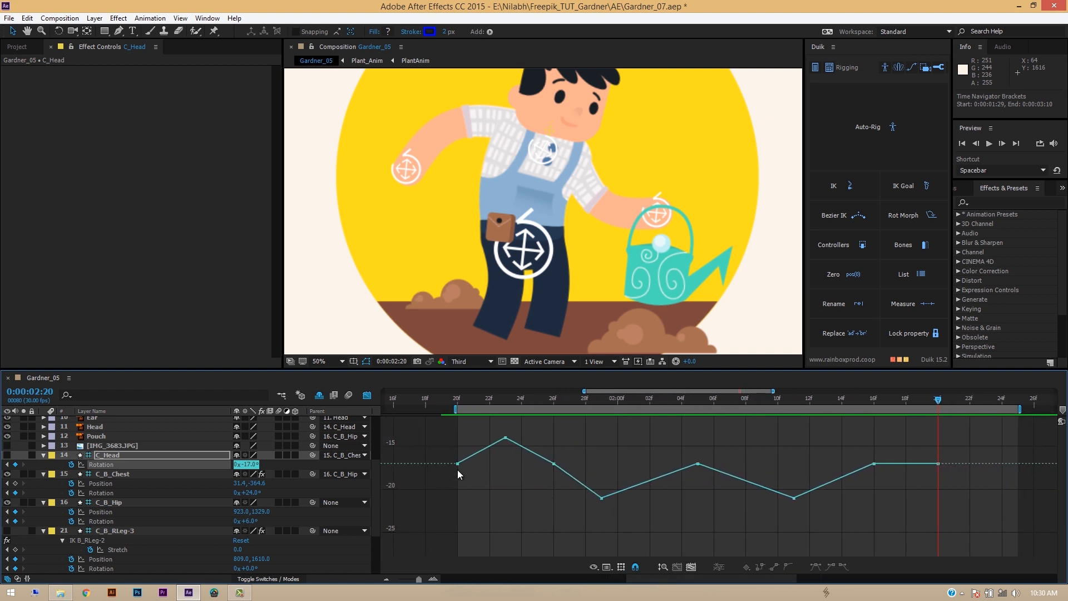
# On C_Head's Rotation curve, move the keyframes at 0:00:01:23 to about -15.1°, 0:00:01:26 to about -18° and 0:00:01:29 to about -19.6°
pyautogui.moveTo(485, 428); pyautogui.dragTo(554, 471)
pyautogui.click(554, 464)
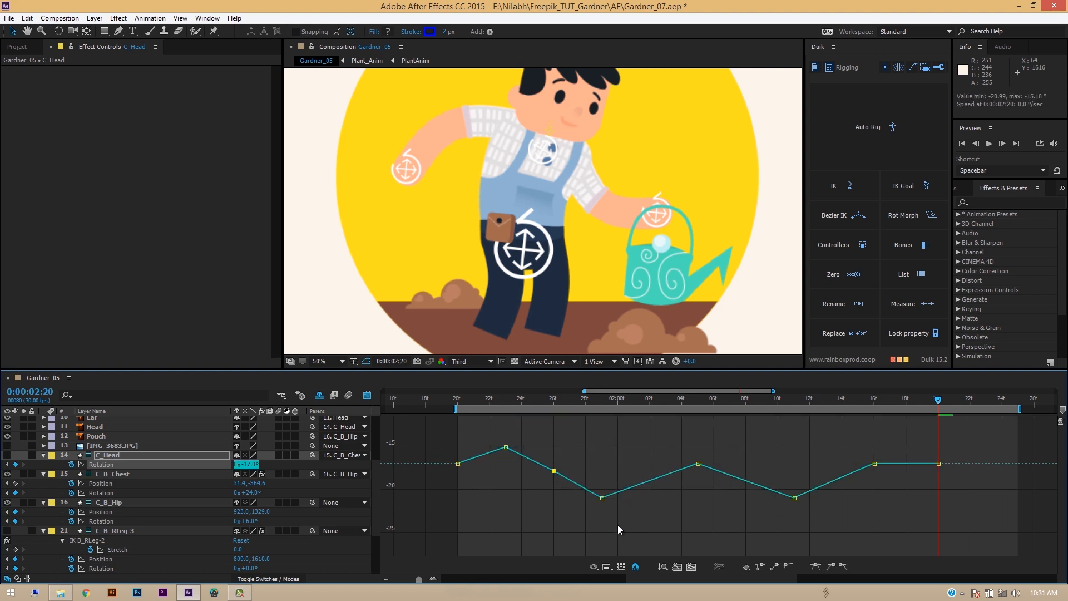
pyautogui.click(601, 498)
pyautogui.moveTo(601, 497); pyautogui.dragTo(602, 486)
# Raise C_Head's Rotation keyframes at 0:00:02:11 to about -19.6° and at 0:00:02:16 to about -16°
pyautogui.moveTo(648, 439); pyautogui.dragTo(708, 486)
pyautogui.moveTo(768, 466); pyautogui.dragTo(795, 488)
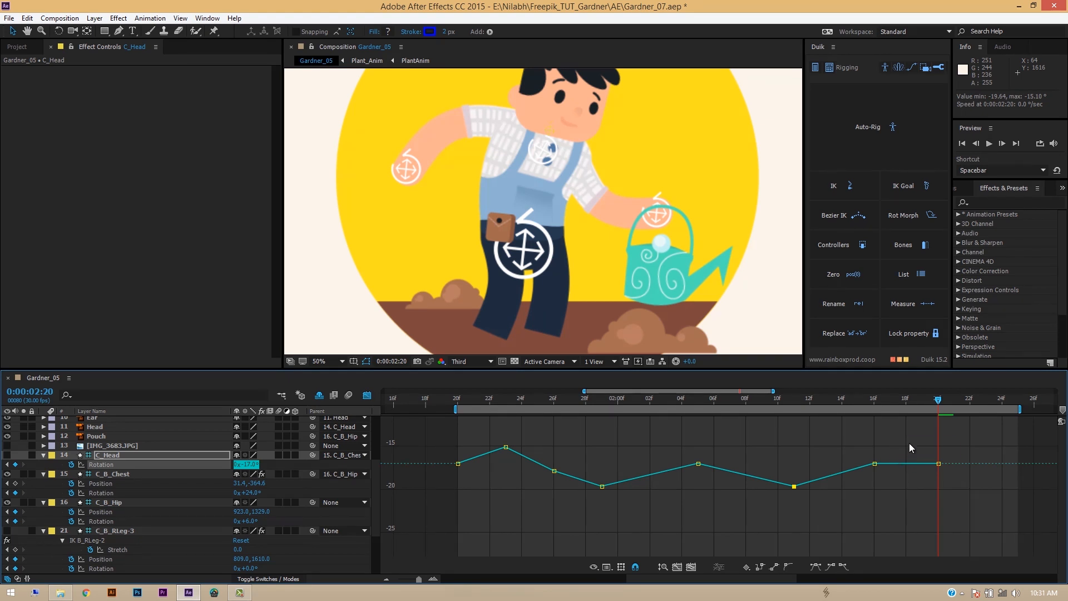
pyautogui.click(874, 464)
pyautogui.moveTo(875, 463); pyautogui.dragTo(873, 457)
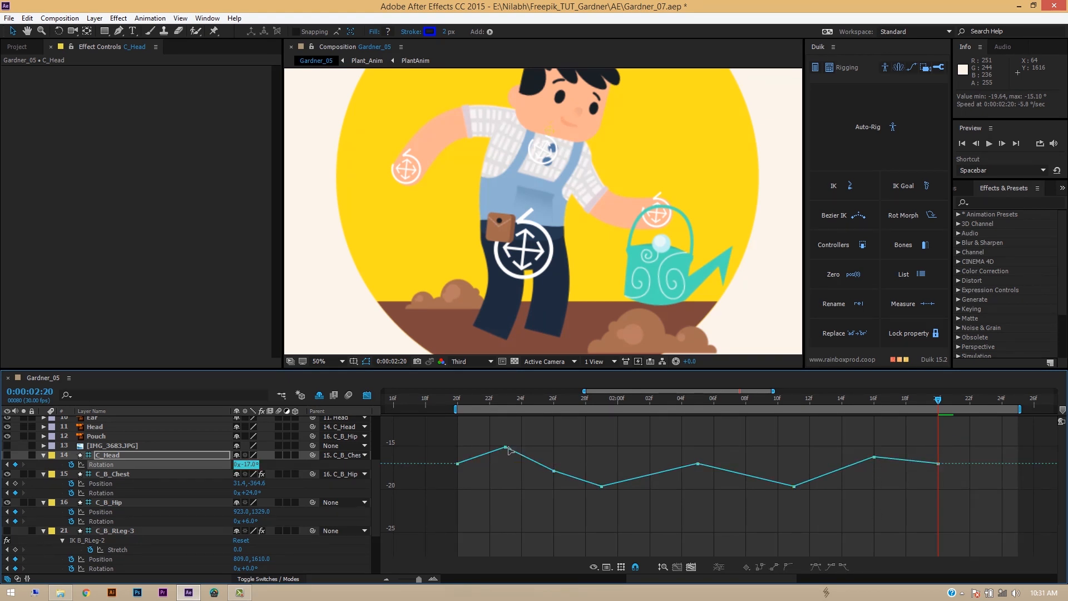
# Lower C_Head's Rotation keyframe at 0:00:01:23 to about -15.7° and apply Easy Ease to it
pyautogui.moveTo(508, 447); pyautogui.dragTo(506, 451)
pyautogui.moveTo(455, 398); pyautogui.dragTo(563, 494)
pyautogui.click(816, 567)
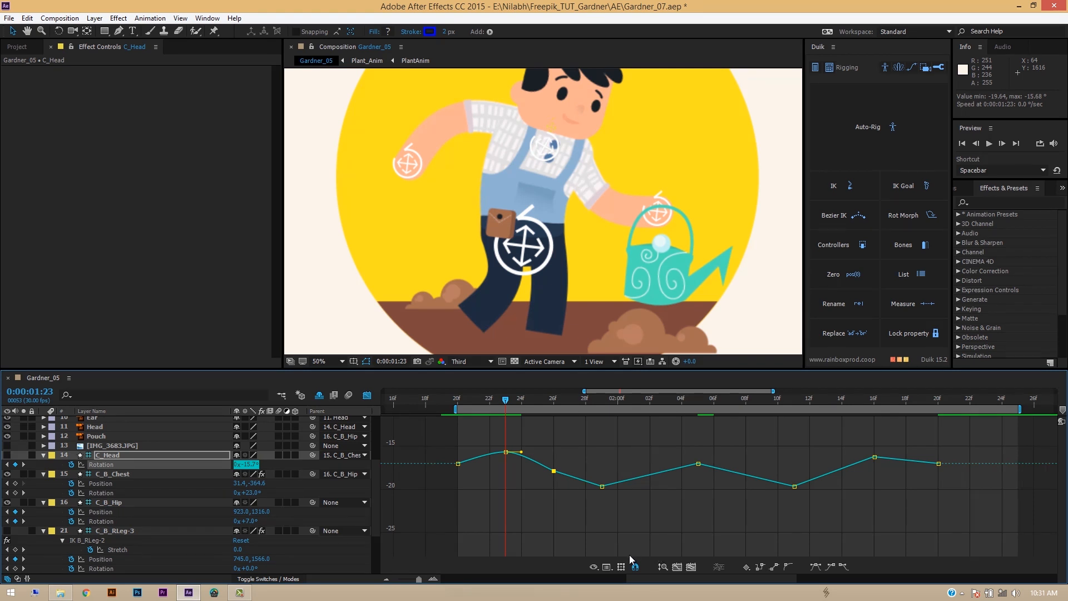
pyautogui.click(594, 566)
pyautogui.click(607, 566)
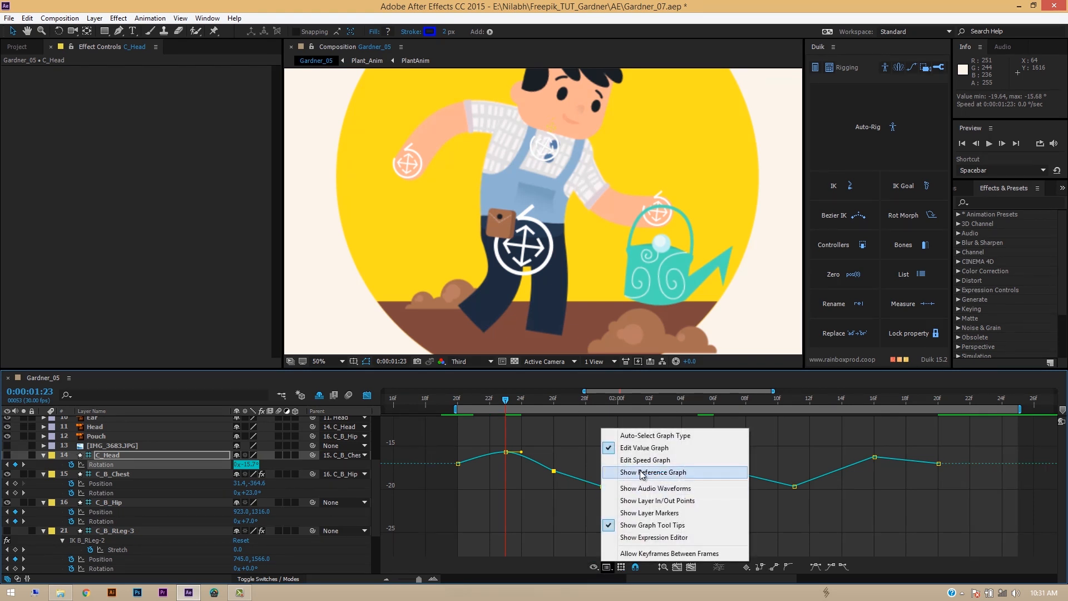
pyautogui.click(609, 566)
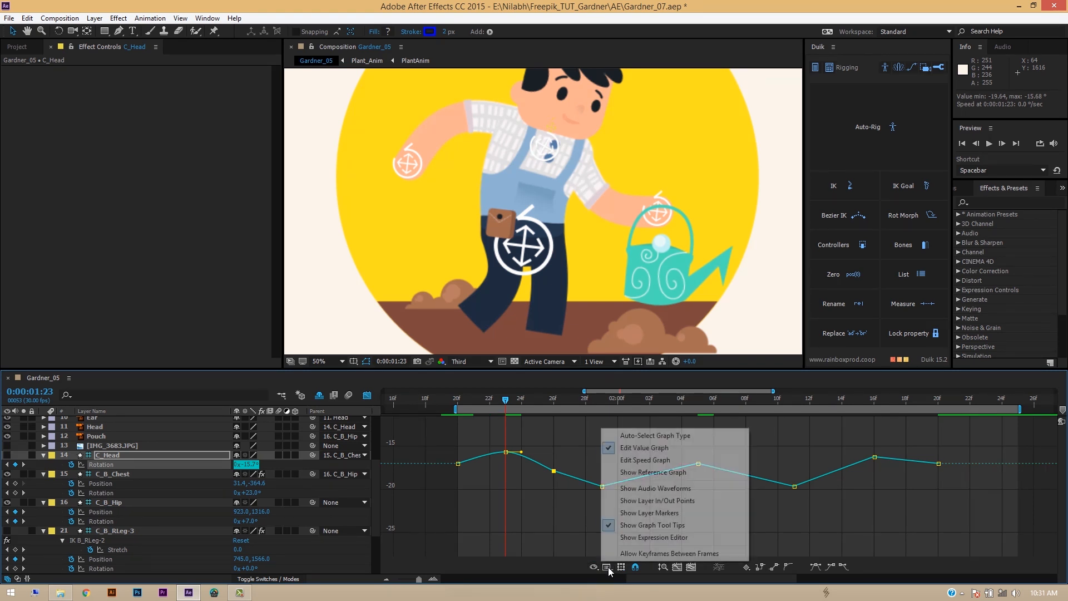
pyautogui.click(566, 568)
# Nudge C_Head's 0:00:01:26 Rotation keyframe slightly lower and apply Easy Ease to the keyframes at 0:00:01:29 and 0:00:02:05
pyautogui.click(553, 469)
pyautogui.moveTo(547, 458)
pyautogui.mouseDown()
pyautogui.moveTo(566, 488)
pyautogui.moveTo(552, 472)
pyautogui.mouseUp()
pyautogui.click(602, 486)
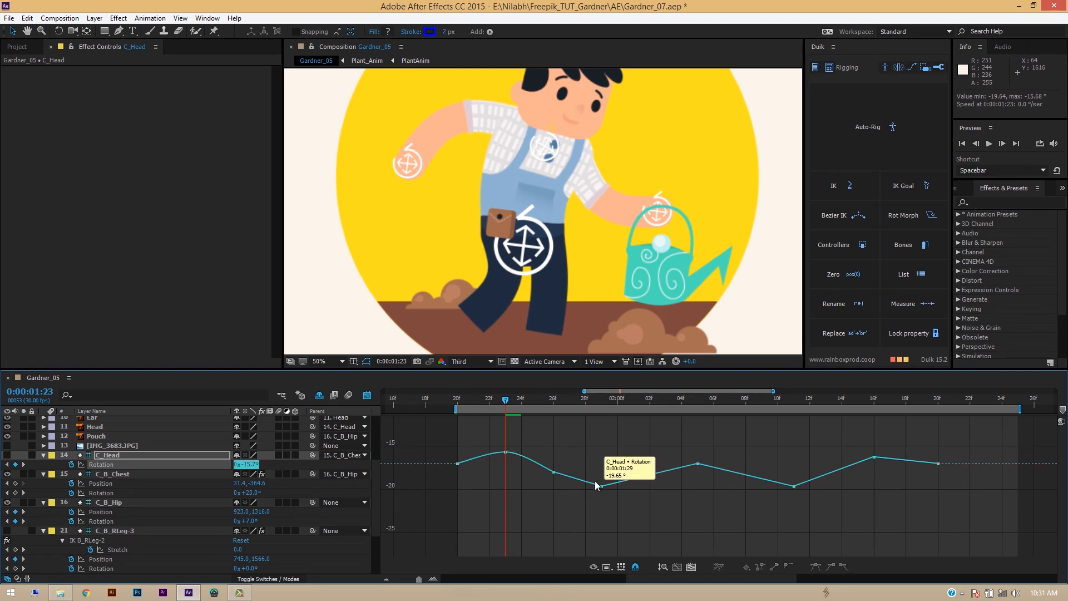
pyautogui.click(815, 567)
pyautogui.moveTo(674, 447); pyautogui.dragTo(721, 494)
pyautogui.click(816, 566)
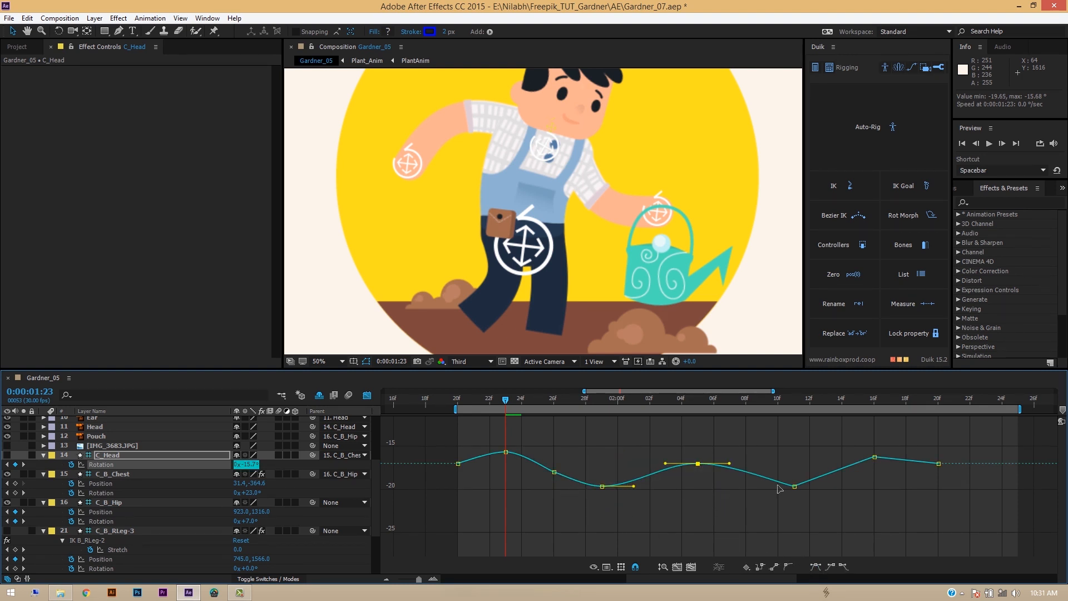
# Apply Easy Ease to C_Head's Rotation keyframes at 0:00:02:11, 0:00:02:16, 0:00:02:20 and 0:00:01:20
pyautogui.moveTo(779, 474); pyautogui.dragTo(819, 523)
pyautogui.click(815, 567)
pyautogui.moveTo(847, 442); pyautogui.dragTo(890, 480)
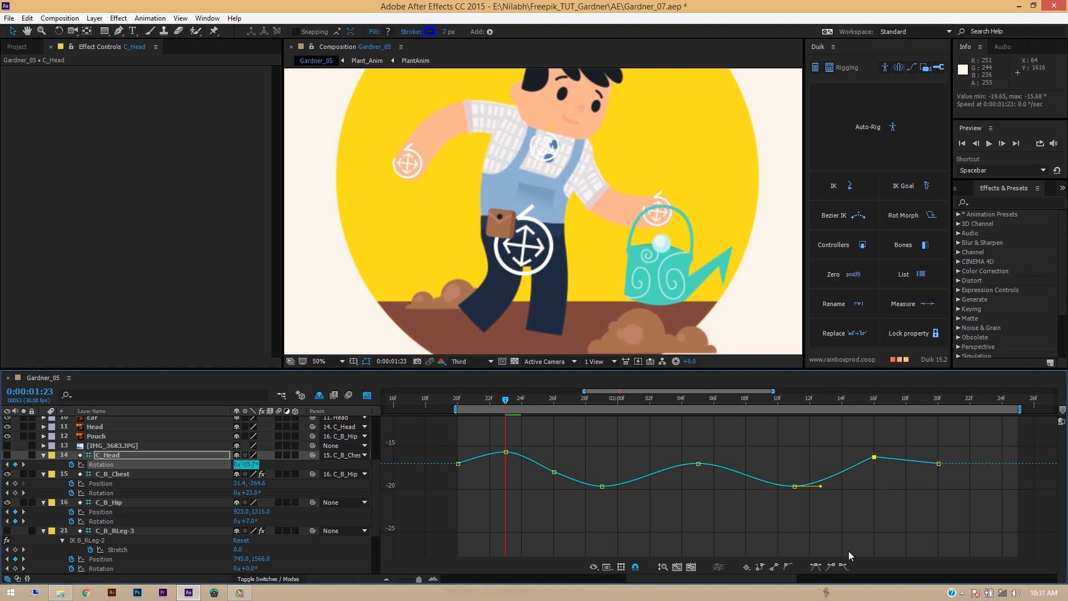
pyautogui.moveTo(924, 444); pyautogui.dragTo(953, 485)
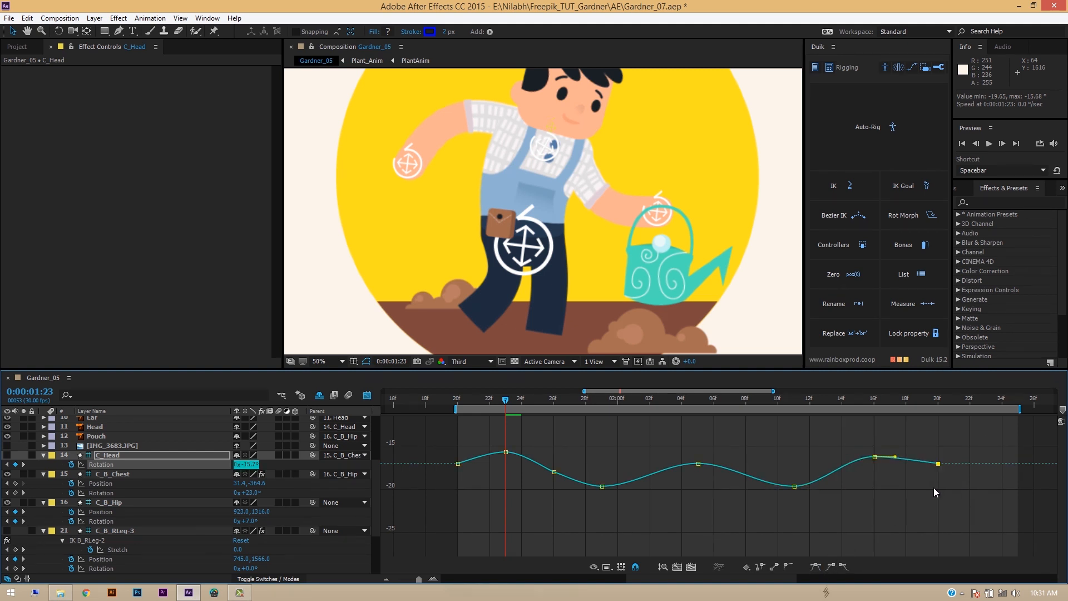
pyautogui.click(815, 567)
pyautogui.moveTo(443, 449); pyautogui.dragTo(500, 503)
pyautogui.click(815, 566)
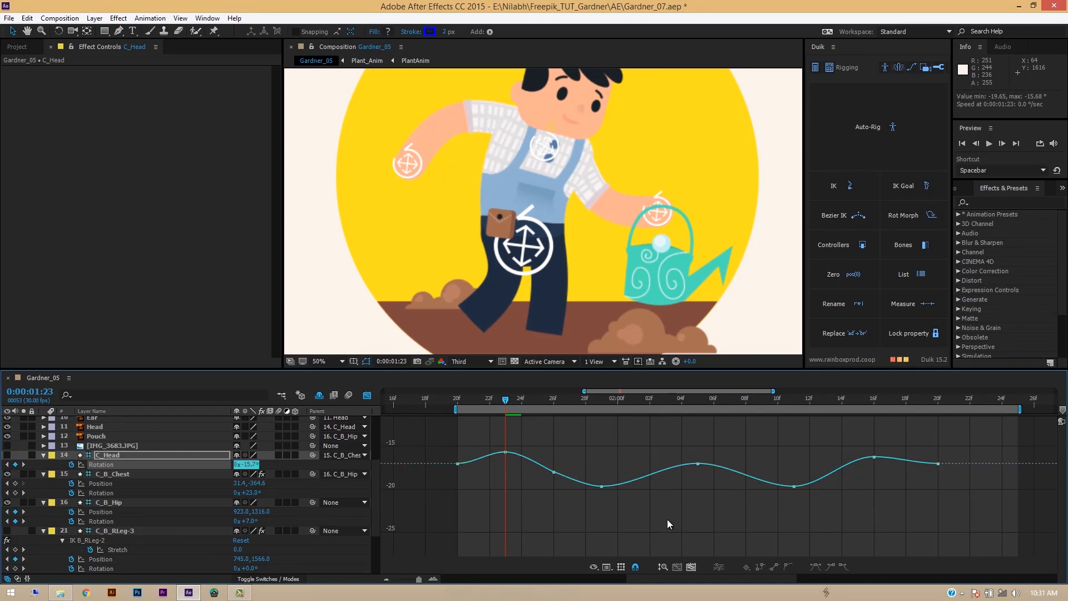
# Preview the eased head motion from 0:00:01:20 and return to the layer keyframe view
pyautogui.press('space')
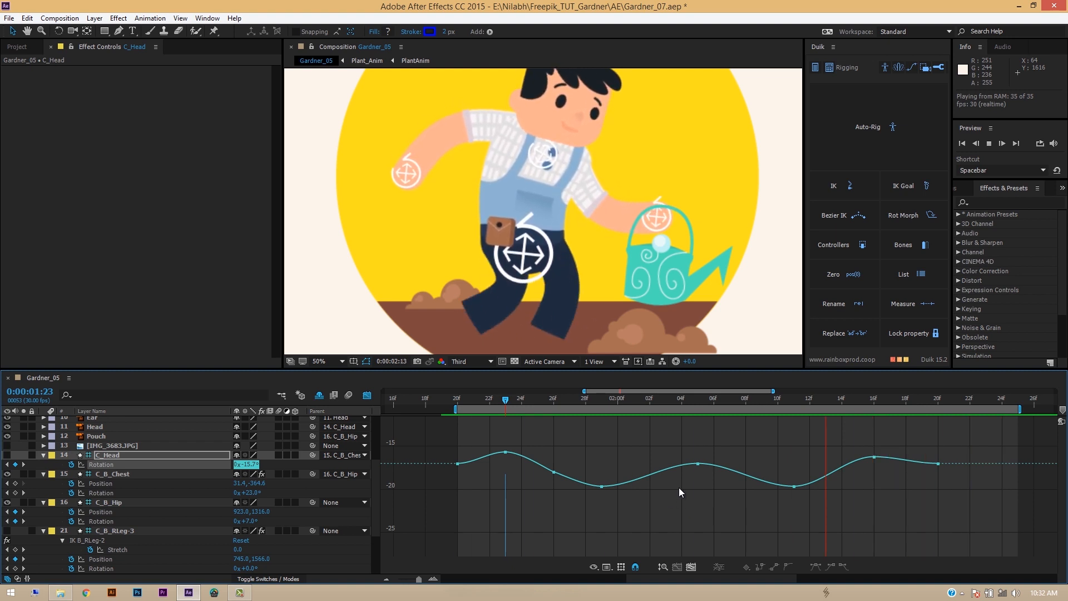
pyautogui.press('space')
pyautogui.click(460, 396)
pyautogui.press('space')
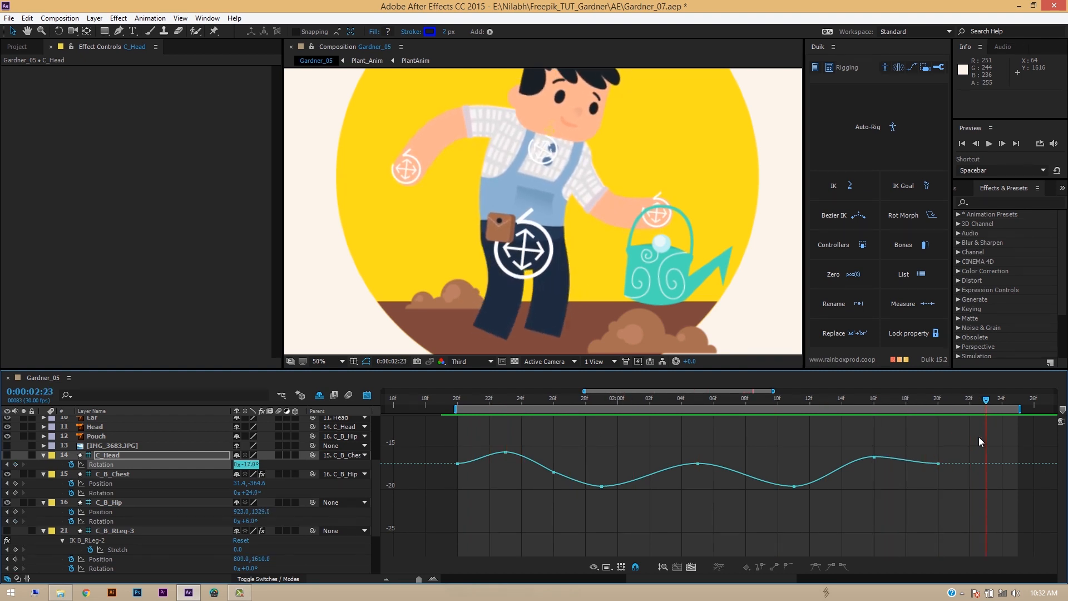
pyautogui.click(459, 399)
pyautogui.press('space')
pyautogui.moveTo(537, 405); pyautogui.dragTo(938, 412)
pyautogui.click(367, 395)
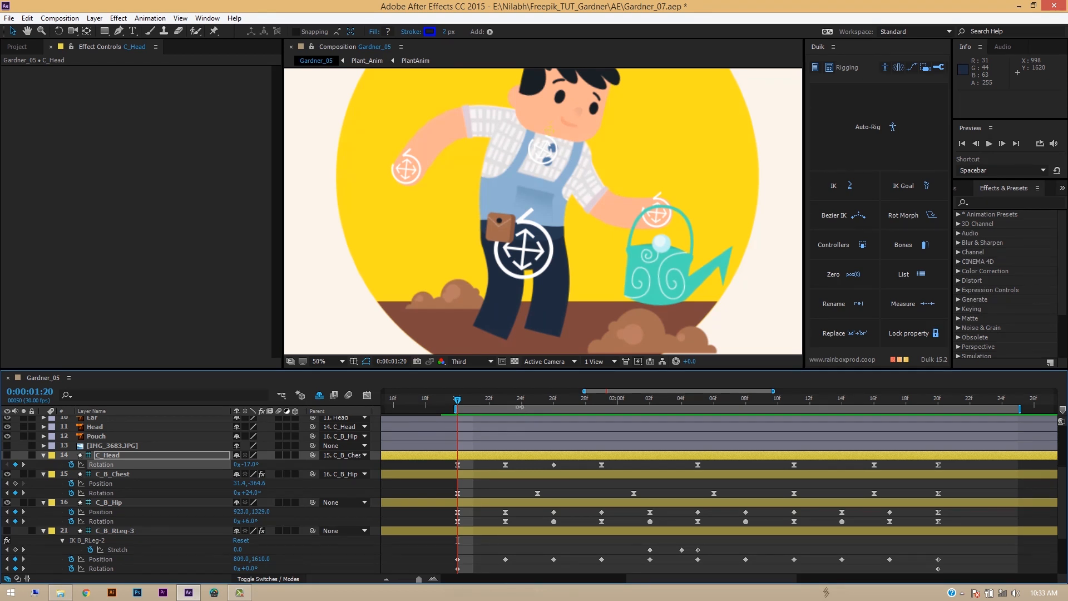
# Start Position and Rotation keyframes for C_B_RHand-3 at 0:00:01:20
pyautogui.moveTo(513, 412); pyautogui.dragTo(810, 412)
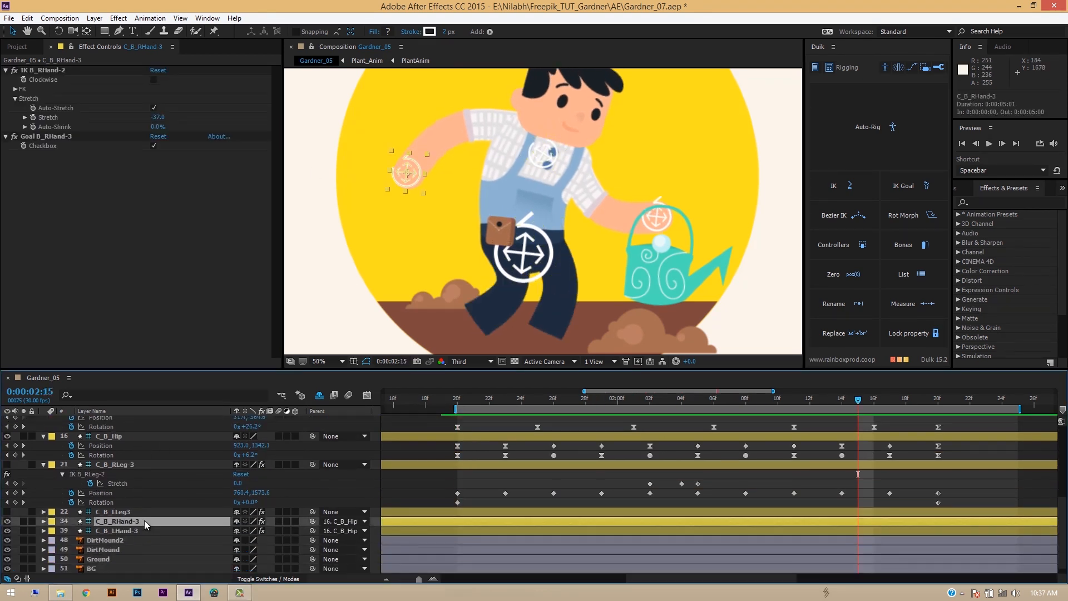
pyautogui.click(464, 403)
pyautogui.press('p')
pyautogui.hotkey('shift', 'r')
pyautogui.click(71, 530)
pyautogui.click(72, 540)
# Reposition the C_B_RHand-3 controller to add Position keyframes at 0:00:01:26 and 0:00:02:02
pyautogui.moveTo(458, 401); pyautogui.dragTo(565, 476)
pyautogui.moveTo(407, 168); pyautogui.dragTo(413, 186)
pyautogui.press('k')
pyautogui.press('k')
pyautogui.press('k')
pyautogui.press('k')
pyautogui.press('k')
pyautogui.moveTo(505, 402); pyautogui.dragTo(619, 440)
pyautogui.hotkey('ctrl', 'z')
pyautogui.moveTo(570, 402); pyautogui.dragTo(654, 432)
pyautogui.moveTo(406, 172); pyautogui.dragTo(408, 174)
# Add a C_B_RHand-3 Position keyframe at 0:00:02:05 and delete the one at 0:00:02:08
pyautogui.moveTo(649, 401); pyautogui.dragTo(746, 428)
pyautogui.moveTo(408, 172); pyautogui.dragTo(405, 168)
pyautogui.click(458, 530)
pyautogui.hotkey('ctrl', 'c')
pyautogui.moveTo(473, 401); pyautogui.dragTo(697, 451)
pyautogui.moveTo(416, 174); pyautogui.dragTo(416, 174)
pyautogui.moveTo(698, 402); pyautogui.dragTo(789, 464)
pyautogui.click(745, 531)
pyautogui.press('Delete')
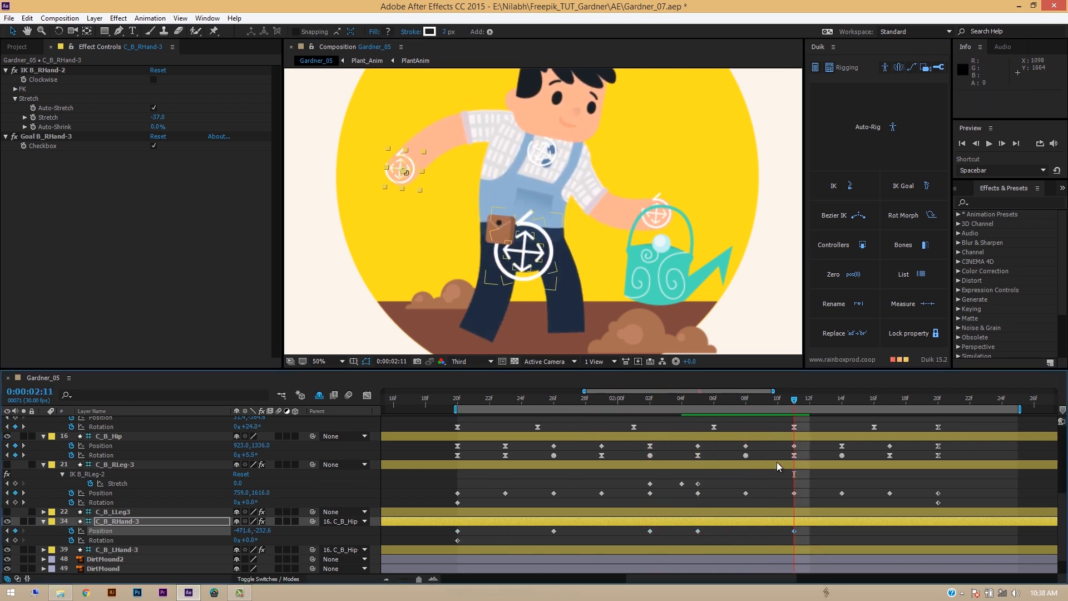
# Reposition C_B_RHand-3 for Position keyframes at 0:00:02:11, 0:00:02:14 (about -453.1, -228.5) and 0:00:02:17
pyautogui.moveTo(408, 170); pyautogui.dragTo(406, 174)
pyautogui.moveTo(790, 456); pyautogui.dragTo(856, 427)
pyautogui.moveTo(411, 188); pyautogui.dragTo(412, 189)
pyautogui.moveTo(841, 400); pyautogui.dragTo(884, 412)
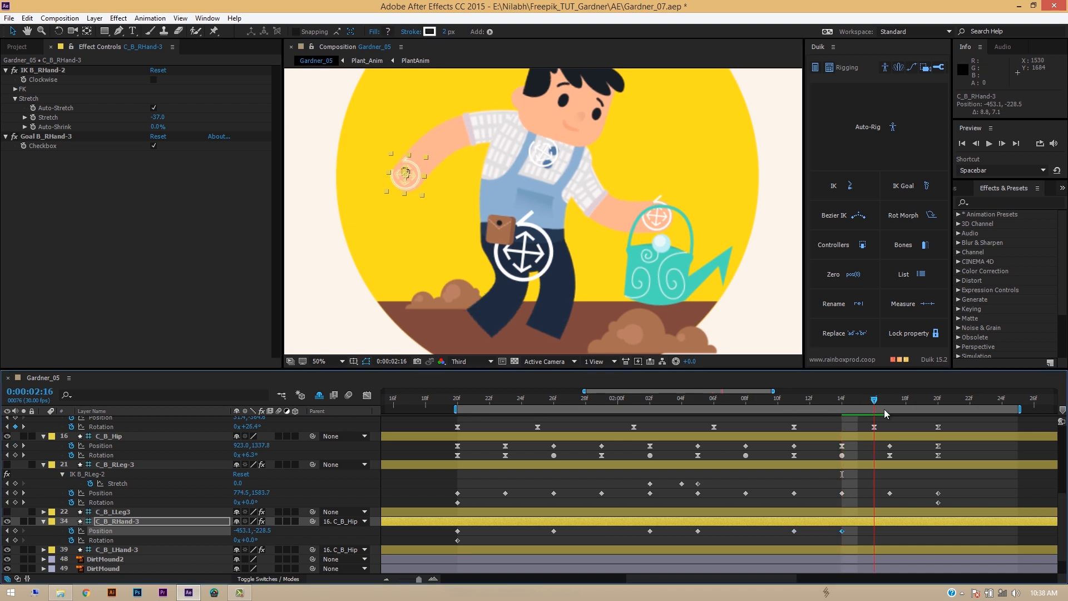
pyautogui.moveTo(405, 174); pyautogui.dragTo(406, 172)
# Copy C_B_RHand-3's first Position keyframe to 0:00:02:20 and preview the hand motion
pyautogui.click(458, 530)
pyautogui.hotkey('ctrl', 'c')
pyautogui.hotkey('ctrl', 'v')
pyautogui.moveTo(890, 399); pyautogui.dragTo(524, 410)
pyautogui.press('space')
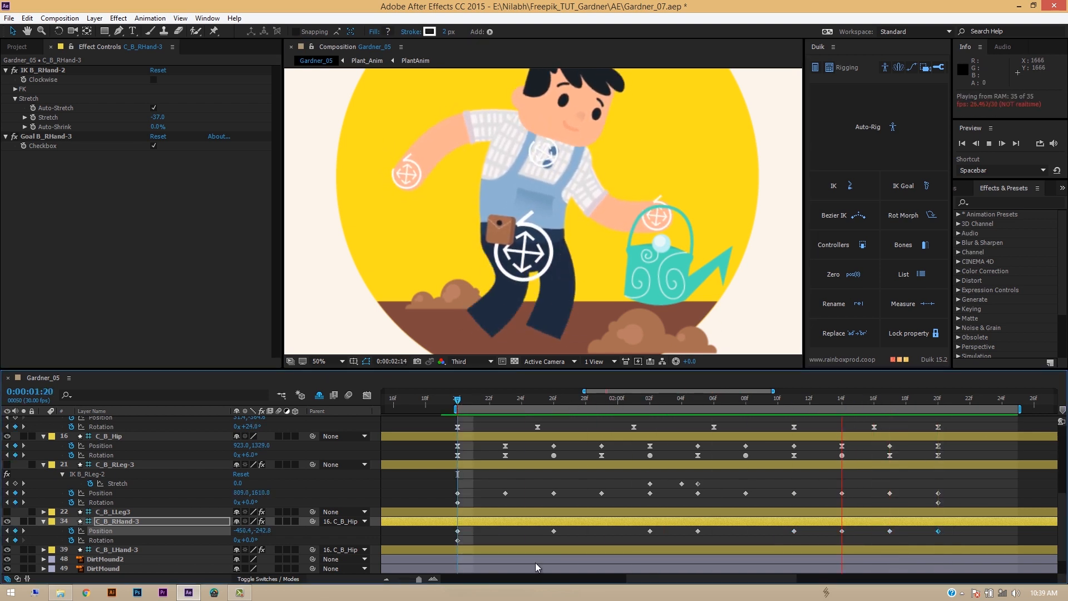
pyautogui.press('space')
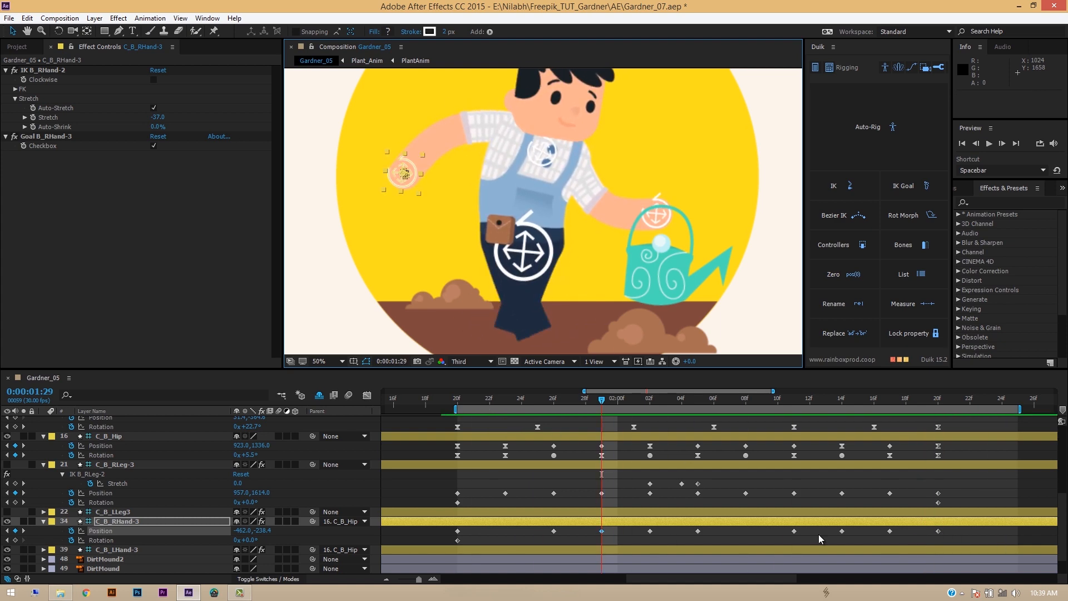
# Display C_B_RHand-3's Position value graph and add a slightly raised keyframe on the Y curve at 0:00:01:23
pyautogui.press('space')
pyautogui.click(367, 395)
pyautogui.click(677, 567)
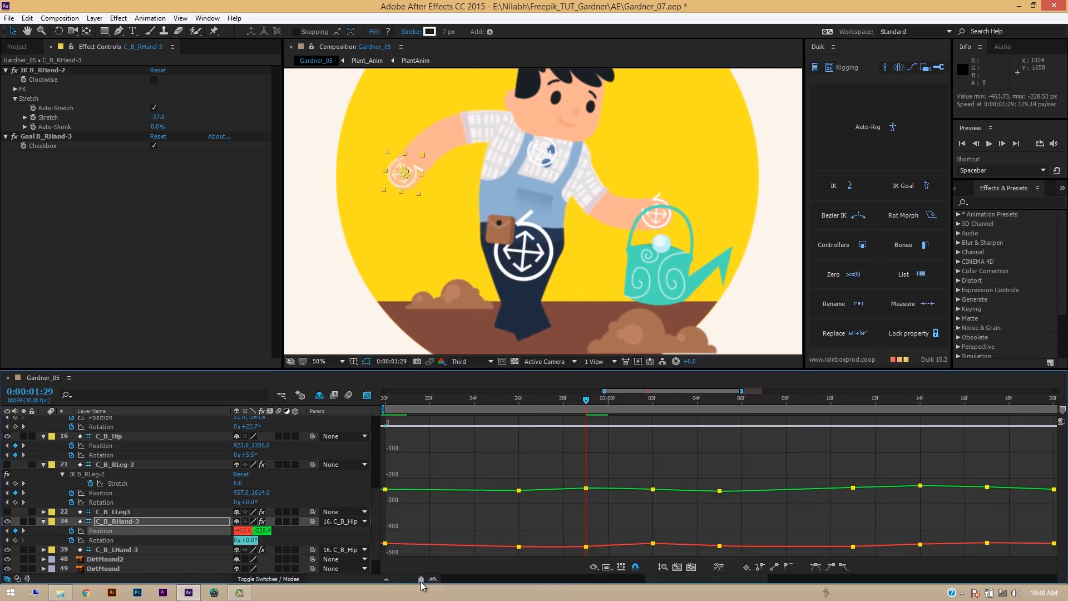
pyautogui.moveTo(448, 406); pyautogui.dragTo(501, 403)
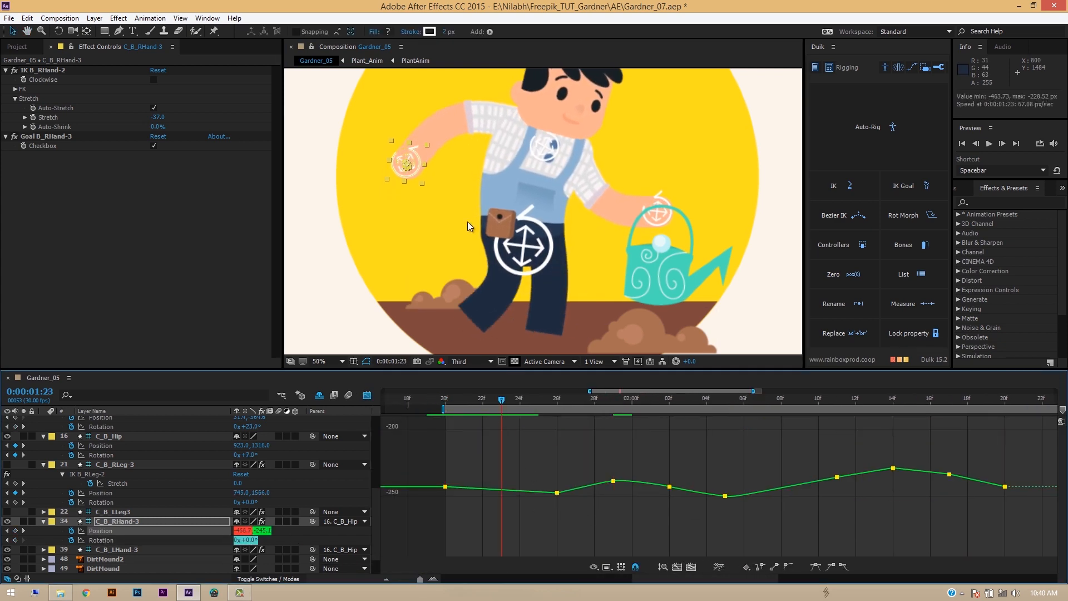
pyautogui.keyDown('ctrl'); pyautogui.click(502, 489); pyautogui.keyUp('ctrl')
pyautogui.moveTo(502, 489); pyautogui.dragTo(502, 485)
# Smooth C_B_RHand-3's Position curve with Easy Ease and set the 0:00:01:23 keyframe to Auto Bezier
pyautogui.moveTo(502, 402); pyautogui.dragTo(594, 427)
pyautogui.click(557, 492)
pyautogui.click(815, 568)
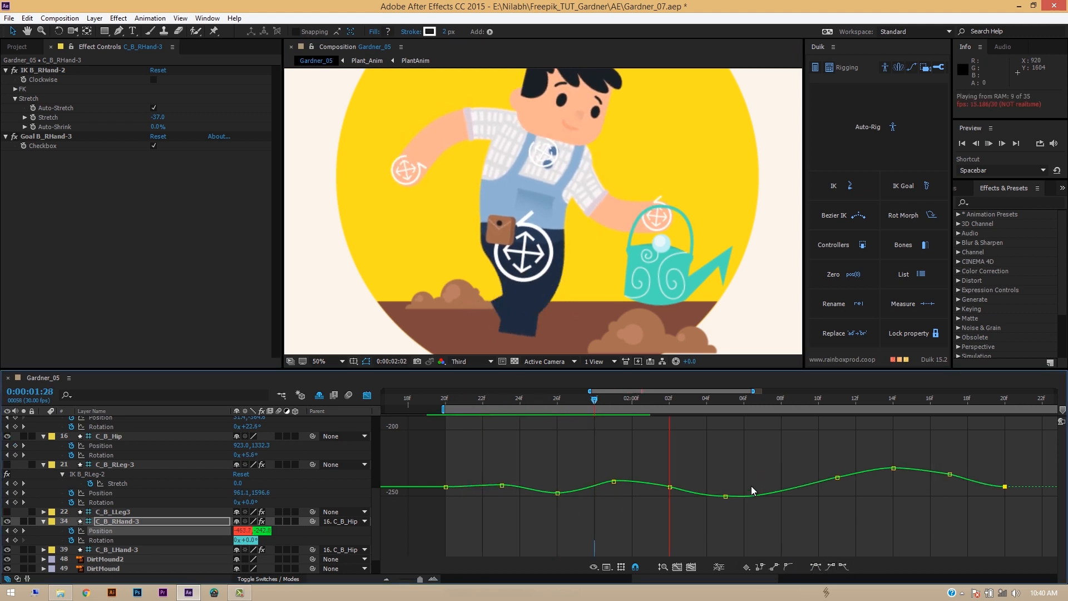
pyautogui.scroll(-5, 523, 530)
pyautogui.moveTo(477, 453); pyautogui.dragTo(519, 507)
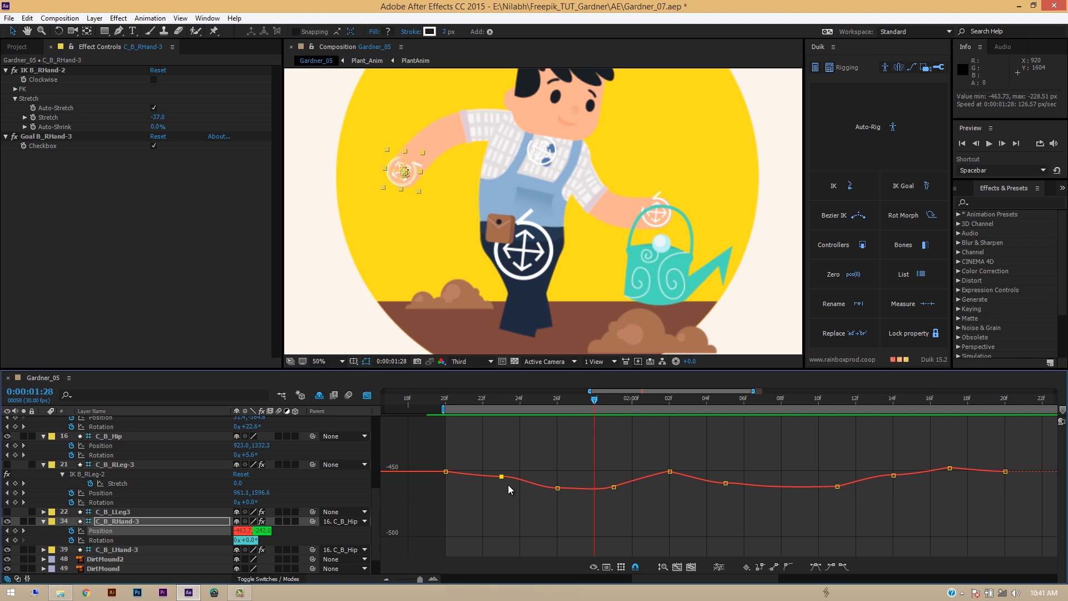
pyautogui.click(787, 567)
# Separate C_B_RHand-3's Position into X and Y dimensions and smooth the Y Position keyframes
pyautogui.scroll(5, 579, 491)
pyautogui.hscroll(-5, 745, 517)
pyautogui.click(677, 567)
pyautogui.click(719, 567)
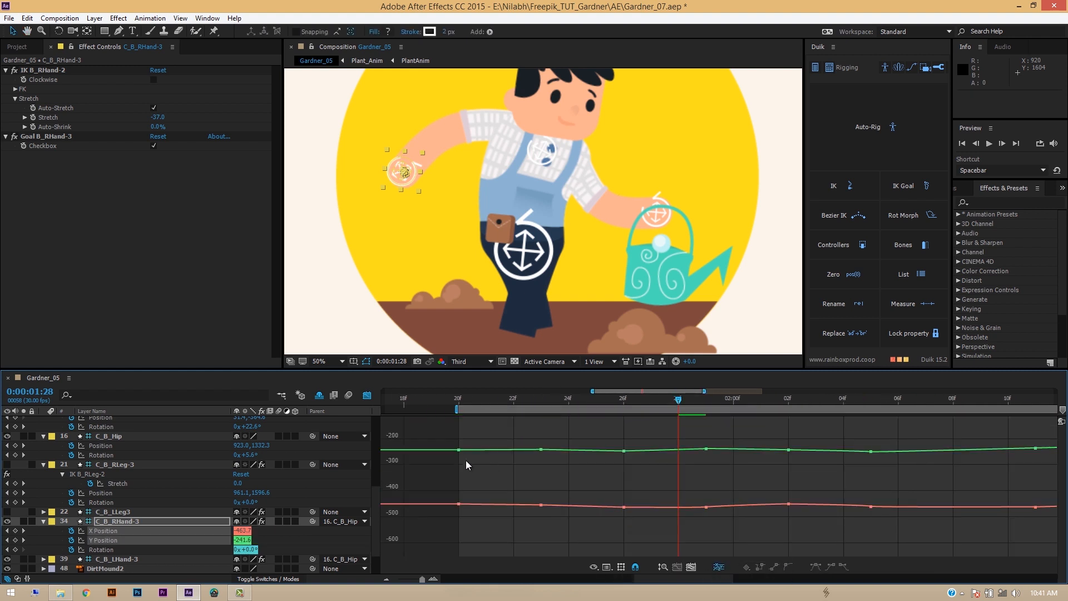
pyautogui.moveTo(406, 431); pyautogui.dragTo(1017, 517)
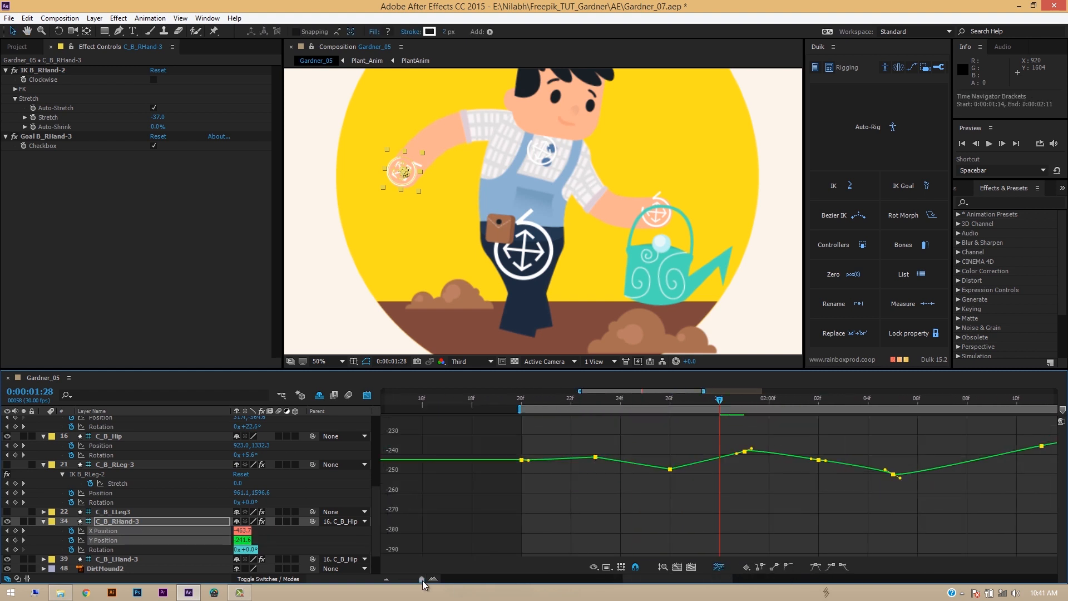
pyautogui.moveTo(849, 492); pyautogui.dragTo(731, 497)
pyautogui.press('-')
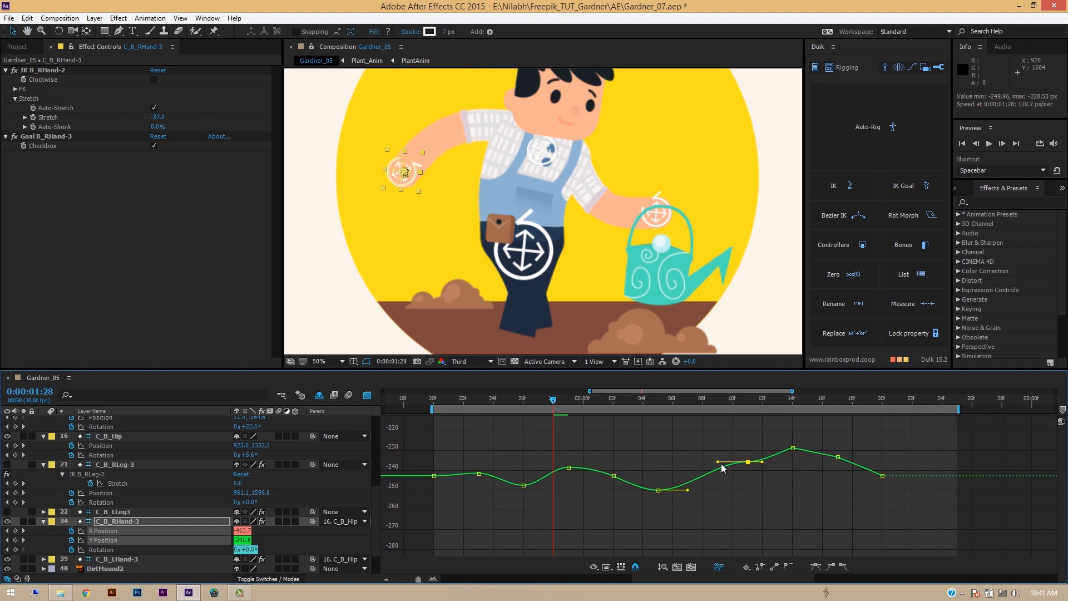
pyautogui.click(735, 537)
# Apply Easy Ease to C_B_RHand-3's X Position keyframes
pyautogui.scroll(-10, 723, 517)
pyautogui.moveTo(679, 455); pyautogui.dragTo(766, 401)
pyautogui.click(521, 463)
pyautogui.click(816, 567)
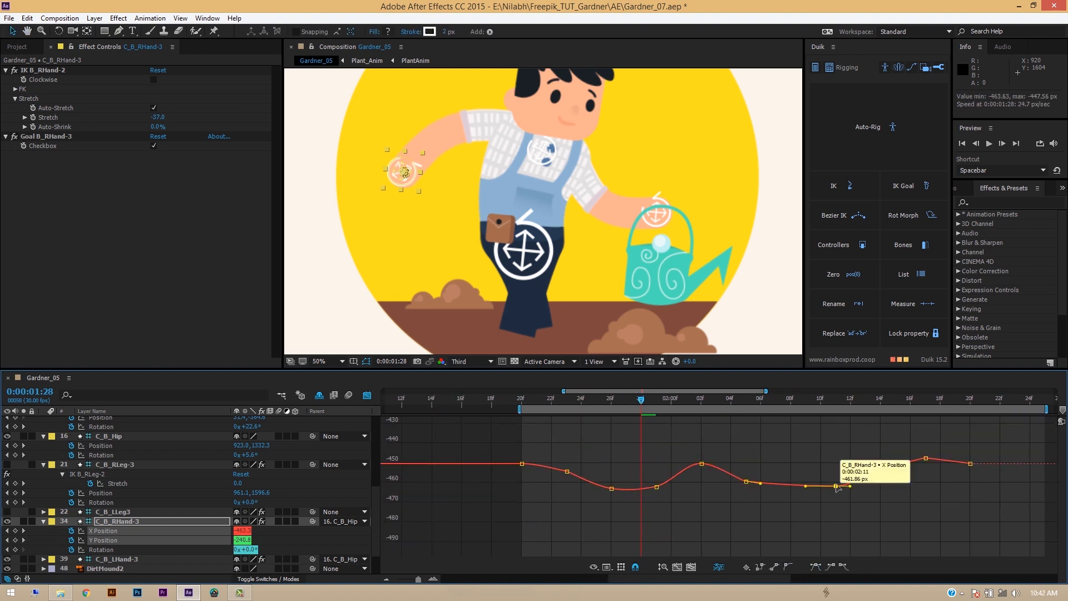
pyautogui.click(960, 440)
# Preview the eased right-hand motion against its X and Y Position graphs
pyautogui.scroll(8, 723, 502)
pyautogui.scroll(-3, 723, 502)
pyautogui.press('space')
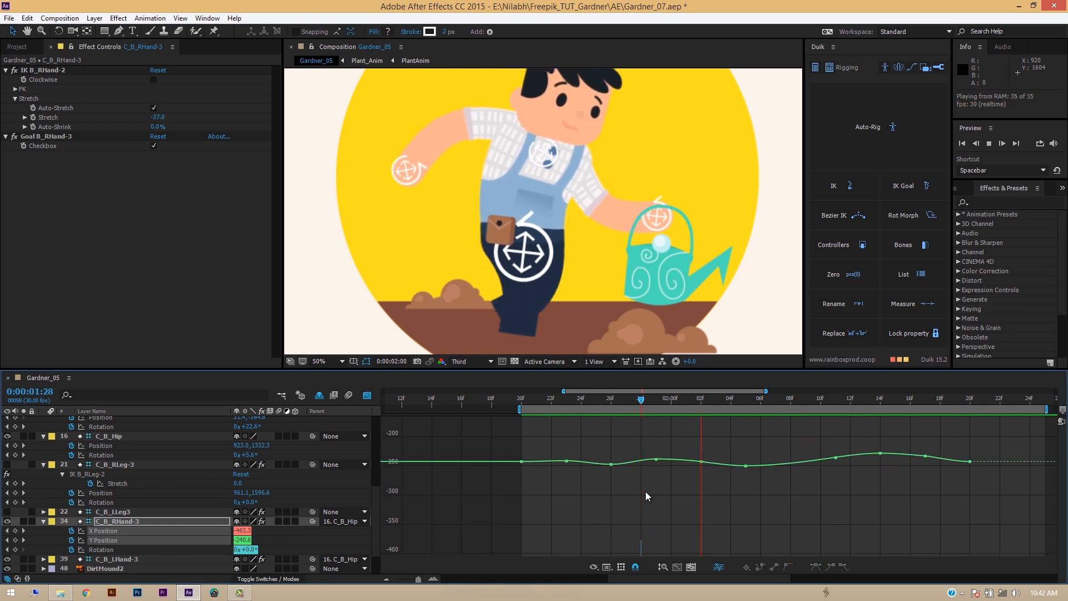
pyautogui.press('space')
pyautogui.click(691, 566)
pyautogui.moveTo(836, 399); pyautogui.dragTo(958, 401)
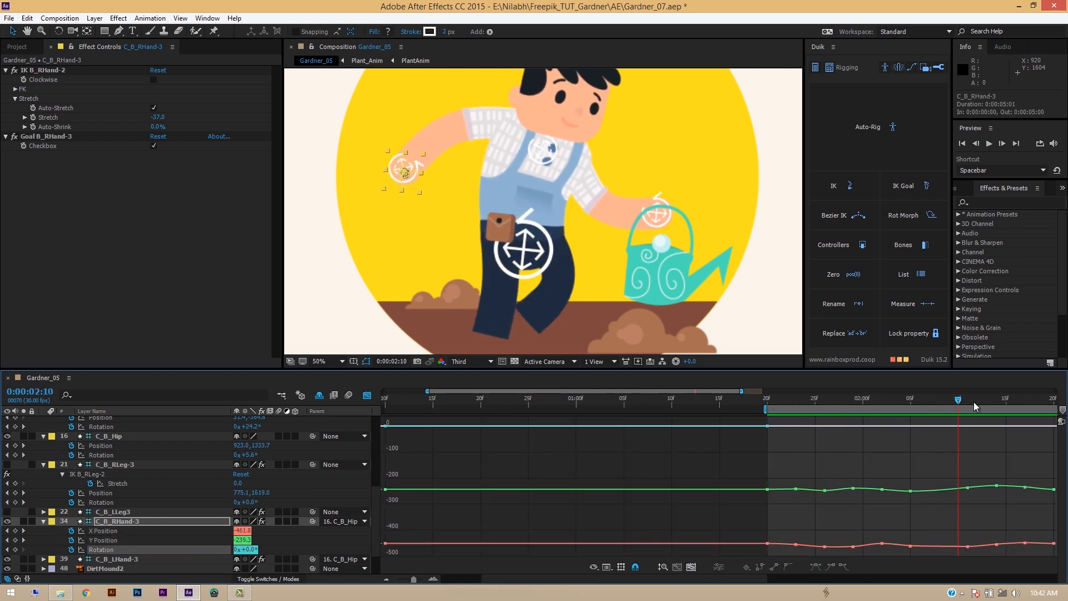
pyautogui.moveTo(955, 534); pyautogui.dragTo(689, 511)
pyautogui.press('space')
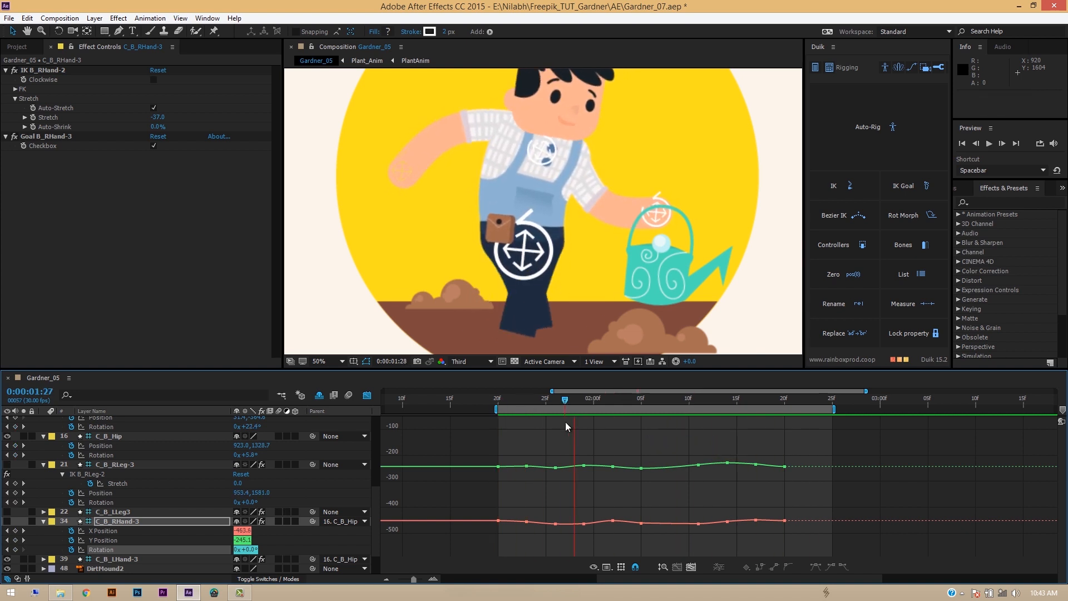
pyautogui.press('space')
# Raise C_B_RHand-3's Y Position curve at 0:00:02:02 and 0:00:02:05 and add a keyframe of about -247.5 at 0:00:02:08
pyautogui.moveTo(583, 428); pyautogui.dragTo(609, 424)
pyautogui.moveTo(612, 466); pyautogui.dragTo(613, 462)
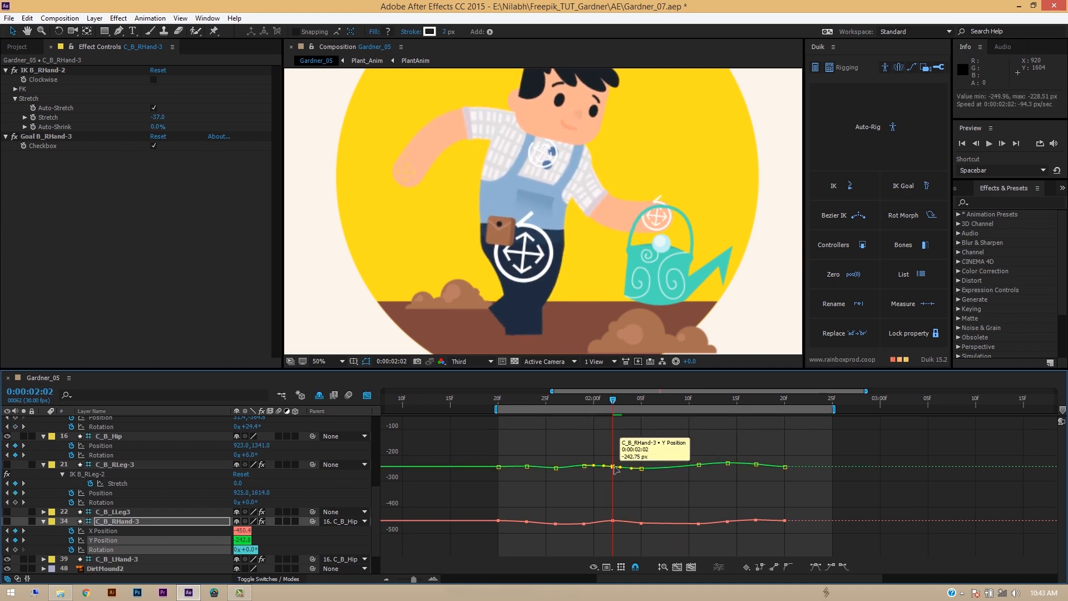
pyautogui.click(584, 465)
pyautogui.hotkey('ctrl', 'z')
pyautogui.moveTo(594, 401); pyautogui.dragTo(641, 409)
pyautogui.moveTo(632, 454); pyautogui.dragTo(646, 485)
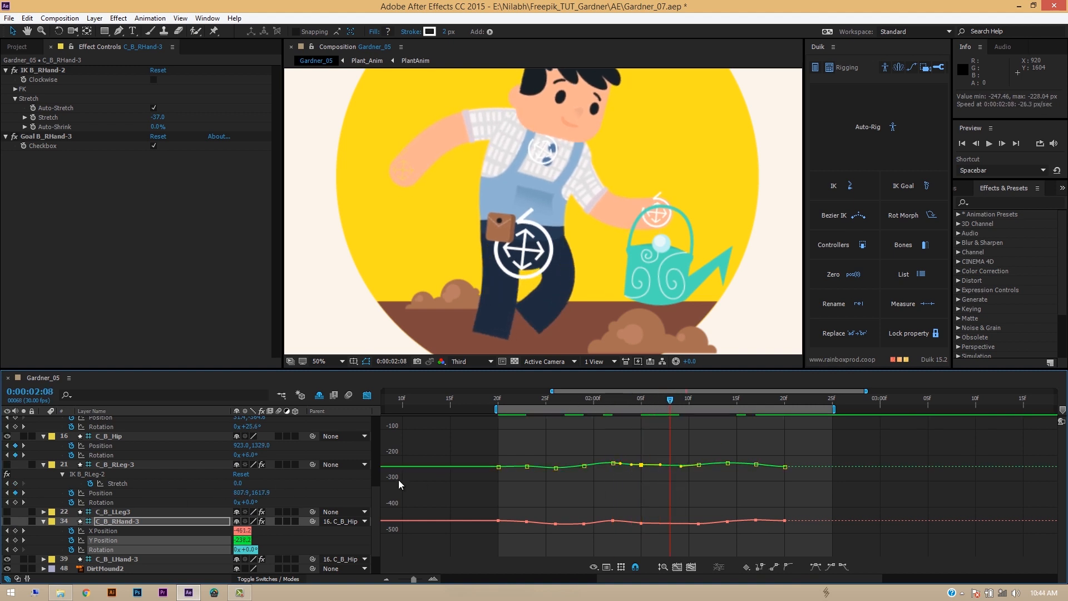
pyautogui.moveTo(665, 414); pyautogui.dragTo(670, 417)
pyautogui.moveTo(670, 462); pyautogui.dragTo(670, 468)
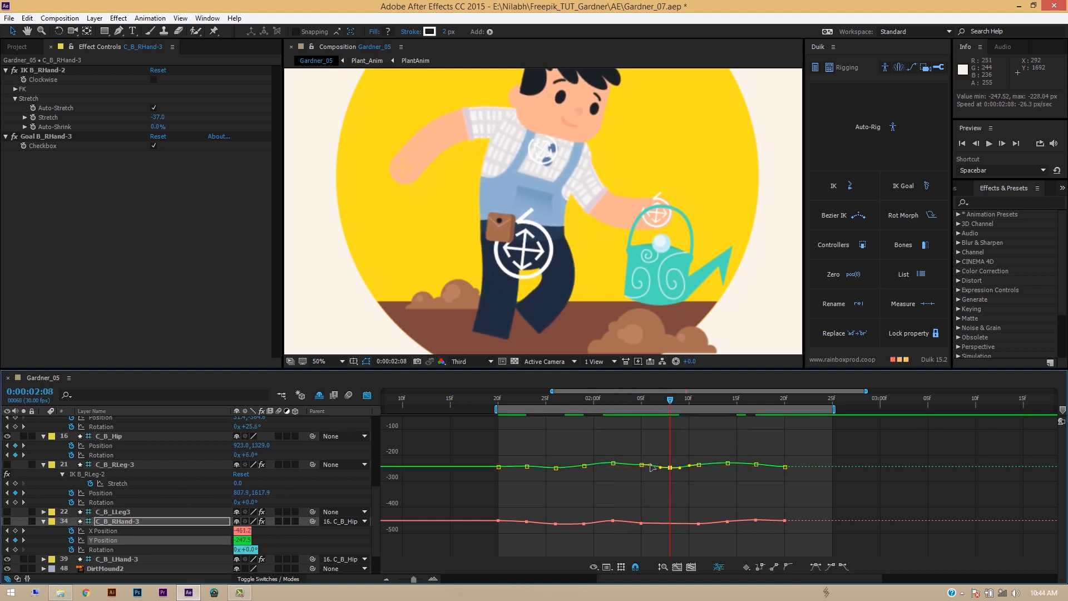
# Preview the adjusted right-hand motion up to 0:00:02:20 and save the project
pyautogui.press('space')
pyautogui.moveTo(685, 410); pyautogui.dragTo(784, 408)
pyautogui.press('space')
pyautogui.click(757, 423)
pyautogui.hotkey('ctrl', 's')
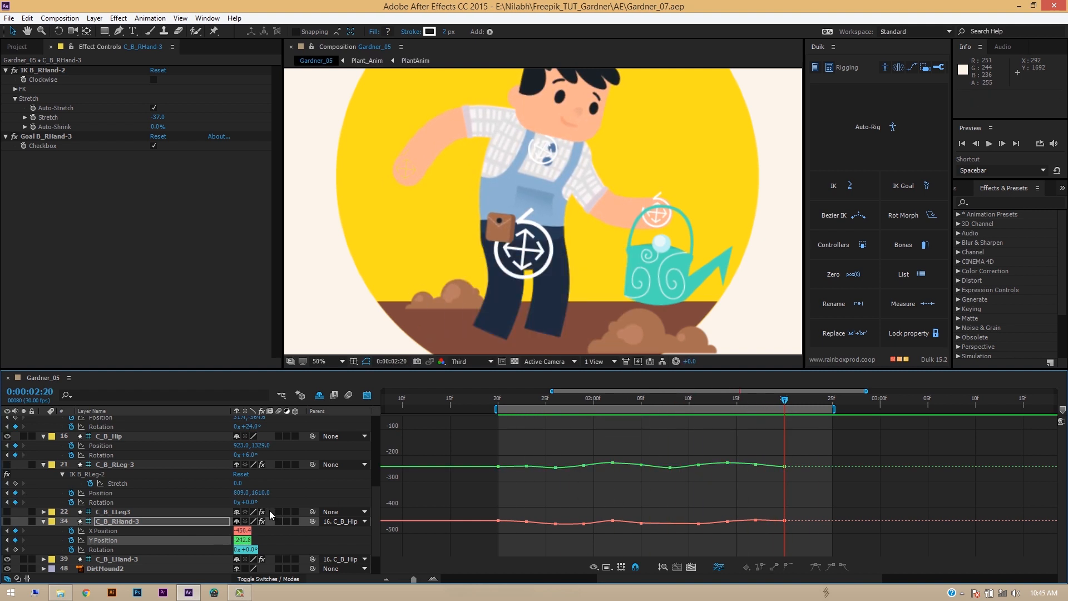
# Collapse the revealed keyframe properties of the controller layers above C_B_LHand-3
pyautogui.press('space')
pyautogui.click(128, 465)
pyautogui.press('u')
pyautogui.click(125, 436)
pyautogui.click(139, 484)
pyautogui.press('u')
# Start Position and Rotation keyframes for C_B_LHand-3 at 0:00:01:20 and switch back to the layer keyframe view
pyautogui.click(134, 522)
pyautogui.press('u')
pyautogui.click(498, 402)
pyautogui.hotkey('alt', 'shift', 'p')
pyautogui.hotkey('alt', 'shift', 'r')
pyautogui.hotkey('shift', 'F3')
pyautogui.click(544, 402)
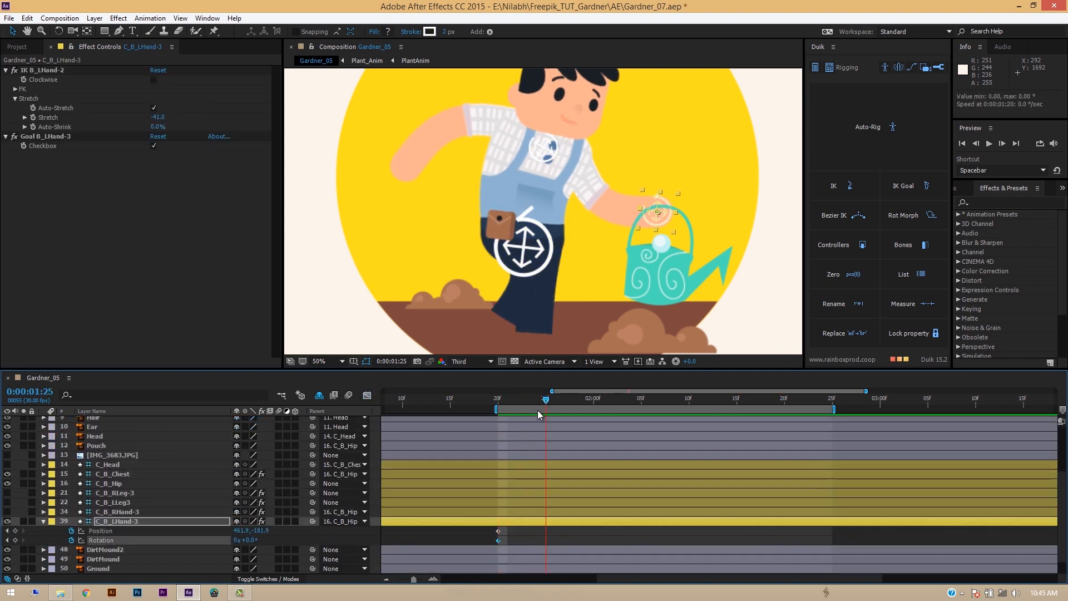
pyautogui.moveTo(497, 403); pyautogui.dragTo(555, 404)
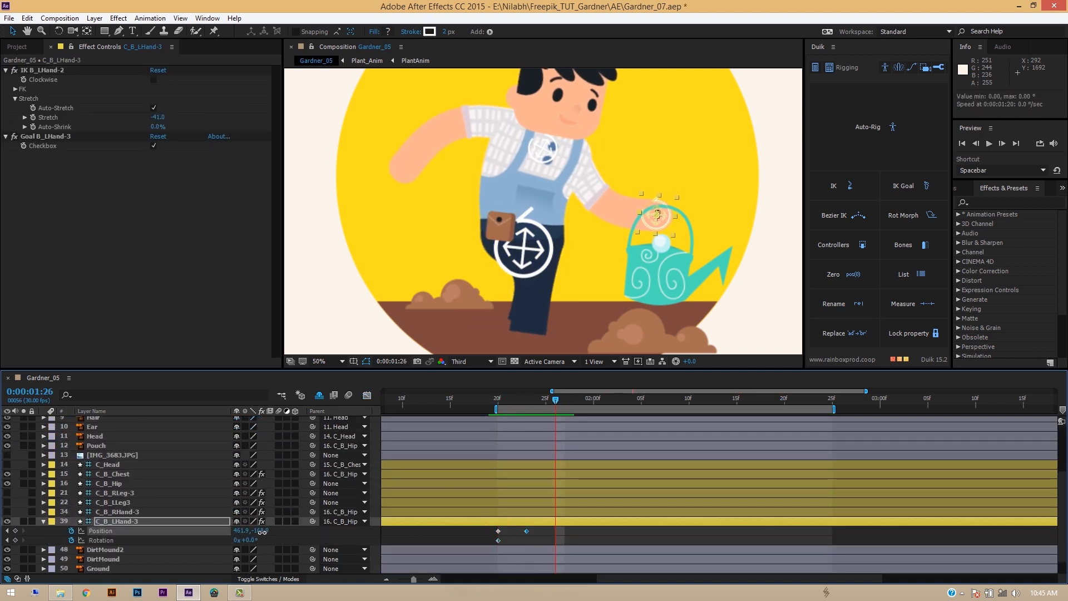
pyautogui.moveTo(260, 531); pyautogui.dragTo(267, 531)
pyautogui.moveTo(555, 402); pyautogui.dragTo(606, 412)
pyautogui.moveTo(566, 526); pyautogui.dragTo(518, 537)
pyautogui.press('Delete')
# Keyframe C_B_LHand-3's Position at 0:00:01:29 raised to about 460.3, -203.8 and add a lowered keyframe at 0:00:02:08
pyautogui.moveTo(567, 405)
pyautogui.mouseDown()
pyautogui.moveTo(529, 411)
pyautogui.moveTo(583, 417)
pyautogui.mouseUp()
pyautogui.moveTo(259, 530); pyautogui.dragTo(256, 531)
pyautogui.moveTo(657, 213); pyautogui.dragTo(658, 209)
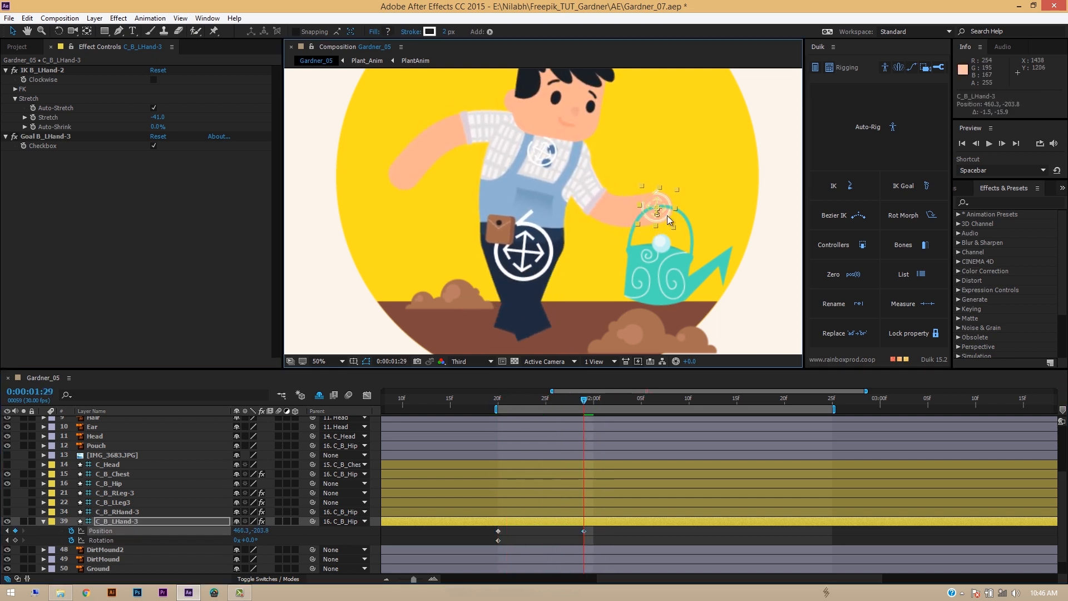
pyautogui.moveTo(556, 403); pyautogui.dragTo(638, 419)
pyautogui.moveTo(658, 209); pyautogui.dragTo(658, 214)
pyautogui.moveTo(642, 401); pyautogui.dragTo(670, 406)
pyautogui.moveTo(641, 531); pyautogui.dragTo(672, 534)
# Add C_B_LHand-3 Position keyframes lowered at 0:00:02:04, raised to about 459.5, -195.7 at 0:00:02:12 and lowered at 0:00:02:18
pyautogui.moveTo(581, 403); pyautogui.dragTo(632, 428)
pyautogui.moveTo(658, 210); pyautogui.dragTo(657, 213)
pyautogui.moveTo(573, 402); pyautogui.dragTo(708, 418)
pyautogui.moveTo(657, 213); pyautogui.dragTo(658, 209)
pyautogui.moveTo(709, 401); pyautogui.dragTo(766, 409)
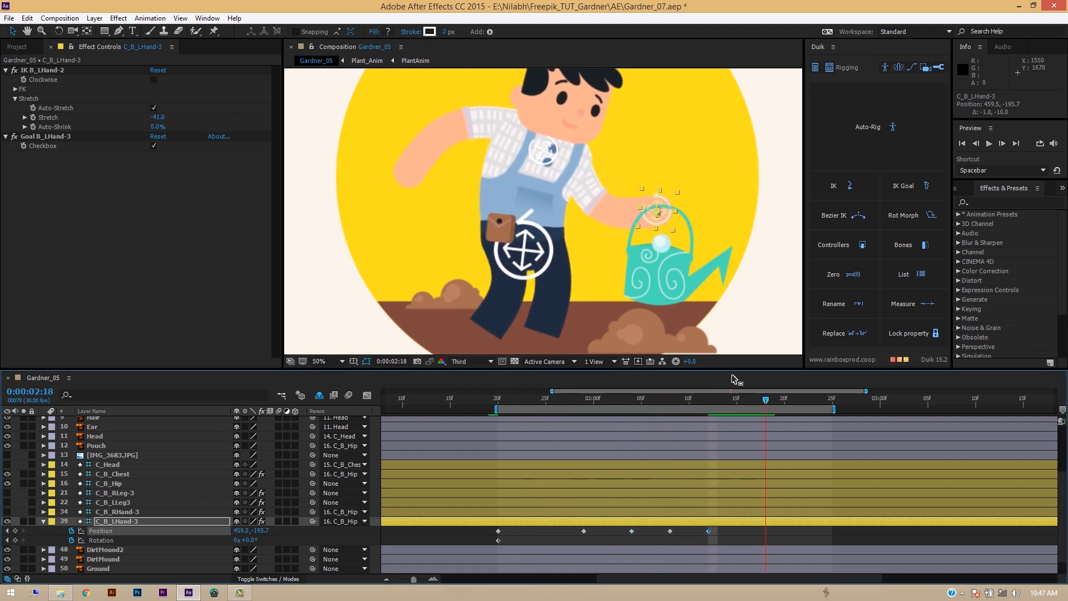
pyautogui.moveTo(658, 209); pyautogui.dragTo(655, 213)
pyautogui.moveTo(765, 400); pyautogui.dragTo(823, 418)
# Separate C_B_LHand-3's Position into X and Y dimensions and display their value graphs
pyautogui.rightClick(213, 532)
pyautogui.click(250, 439)
pyautogui.click(498, 400)
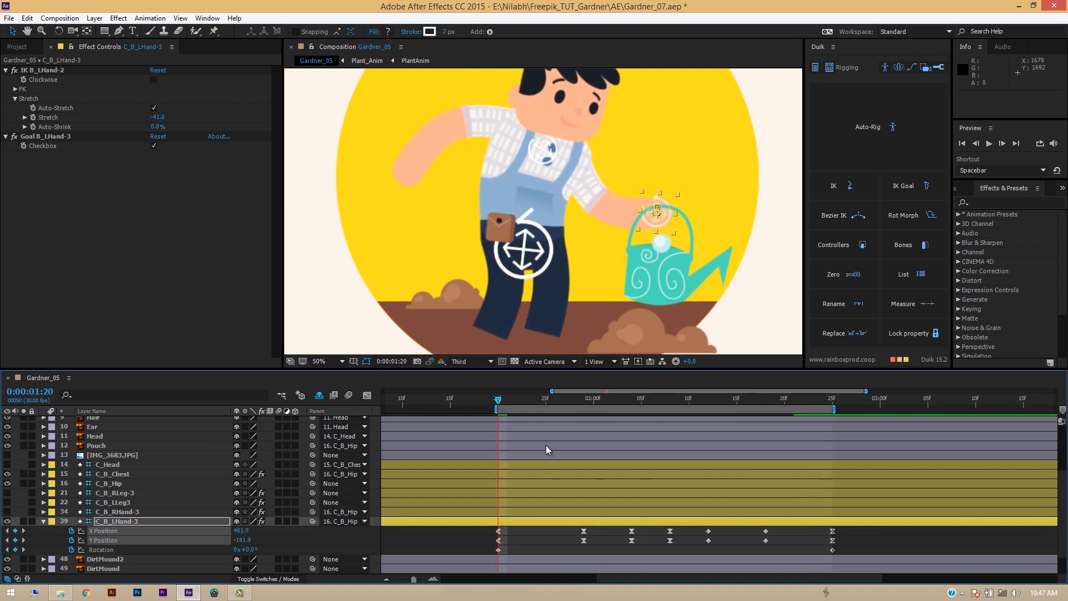
pyautogui.hotkey('shift', 'F3')
pyautogui.moveTo(478, 424); pyautogui.dragTo(476, 448)
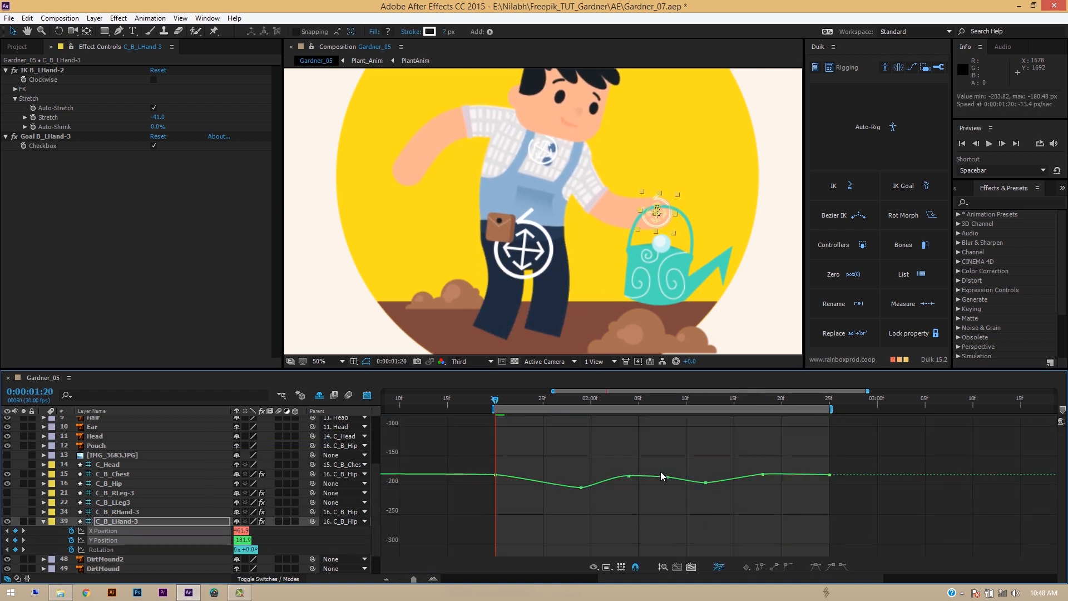
pyautogui.moveTo(497, 401); pyautogui.dragTo(764, 459)
pyautogui.scroll(5, 626, 513)
pyautogui.scroll(-5, 626, 512)
pyautogui.scroll(8, 751, 473)
# Raise C_B_LHand-3's X Position keyframe at 0:00:01:29 to about 464 px and lower the one at 0:00:02:08
pyautogui.moveTo(749, 496); pyautogui.dragTo(752, 517)
pyautogui.moveTo(766, 400); pyautogui.dragTo(585, 431)
pyautogui.click(585, 480)
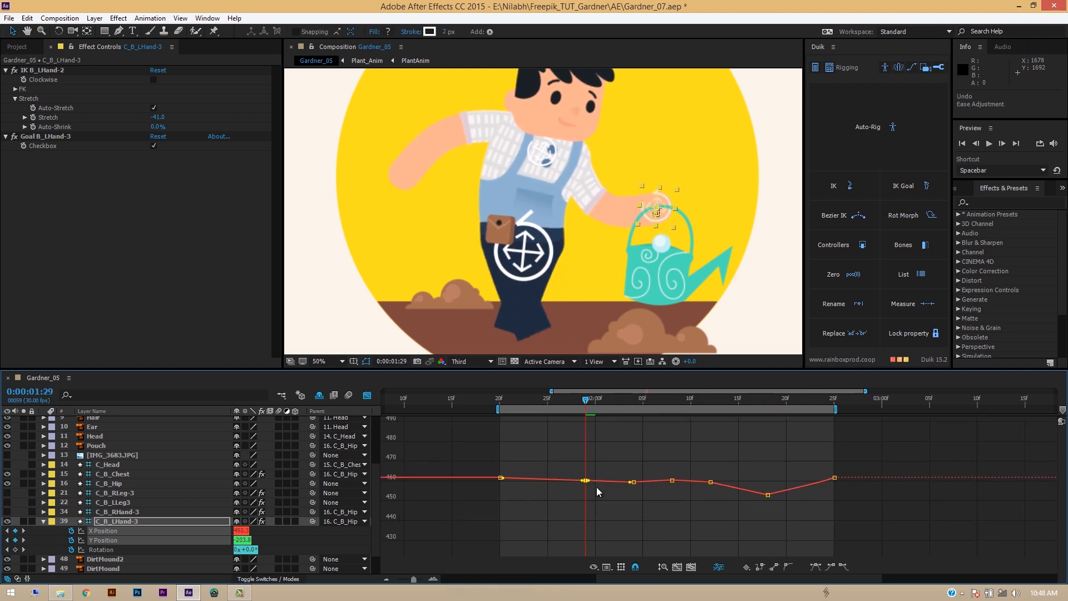
pyautogui.moveTo(505, 401); pyautogui.dragTo(672, 460)
pyautogui.moveTo(672, 480); pyautogui.dragTo(672, 487)
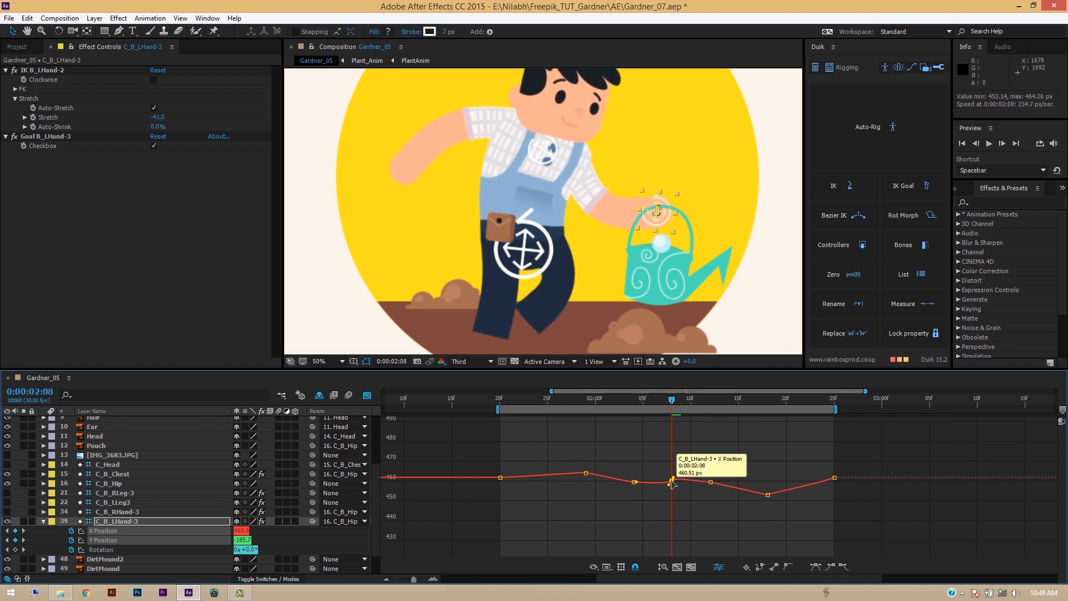
# Lower C_B_LHand-3's X Position keyframe at 0:00:02:04 to about 457 px and apply Easy Ease to it
pyautogui.moveTo(675, 405); pyautogui.dragTo(633, 445)
pyautogui.click(635, 482)
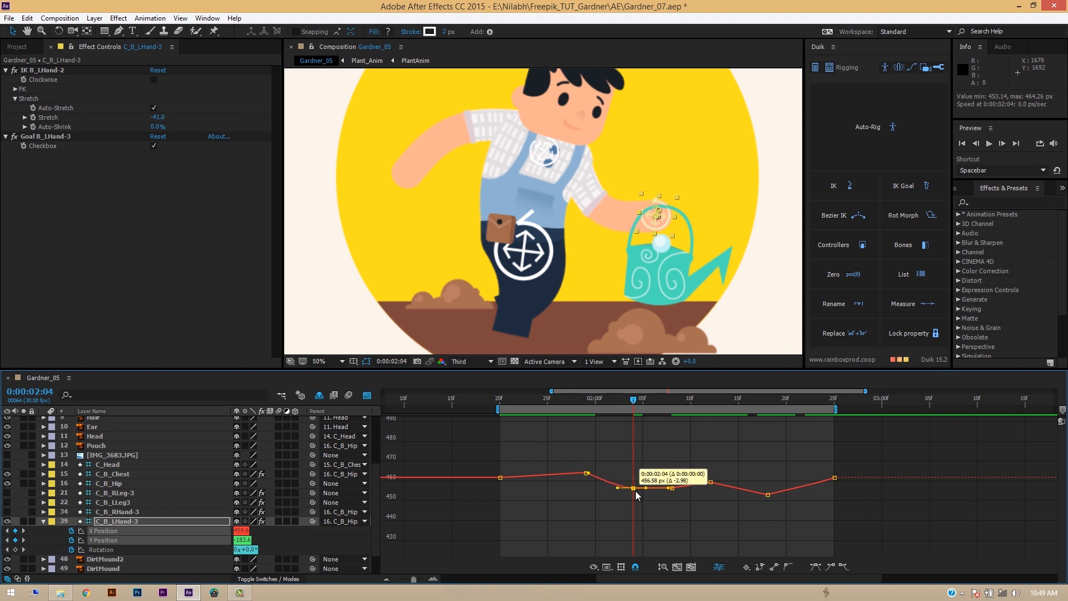
pyautogui.click(816, 567)
# Apply Easy Ease to C_B_LHand-3's X Position keyframes at 0:00:02:12 and 0:00:02:18
pyautogui.moveTo(633, 401); pyautogui.dragTo(709, 431)
pyautogui.click(710, 482)
pyautogui.click(815, 567)
pyautogui.moveTo(746, 472); pyautogui.dragTo(787, 531)
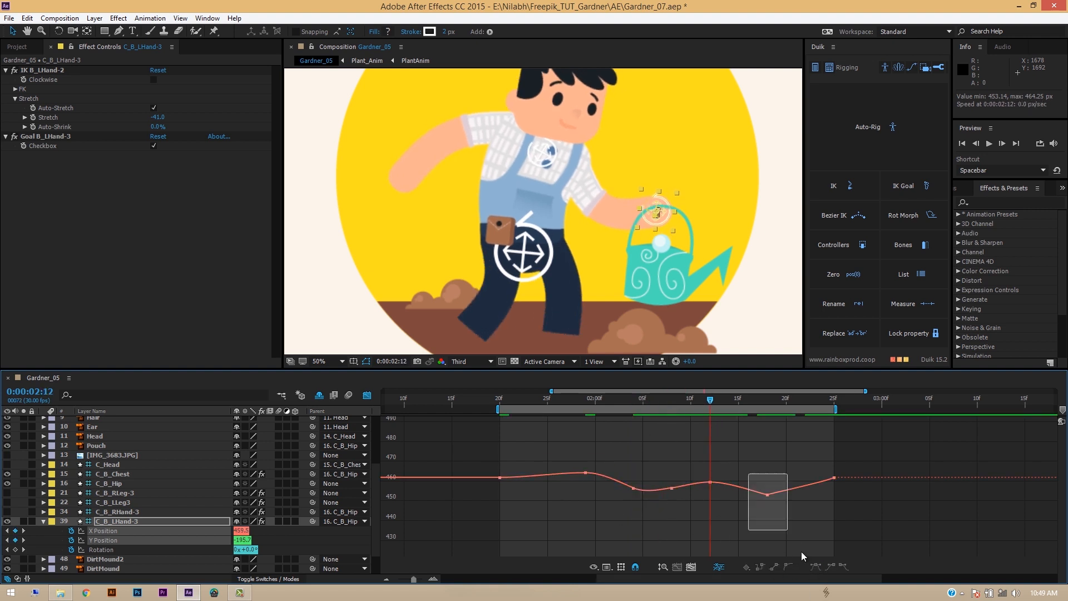
pyautogui.click(816, 567)
# Preview the left-hand motion and raise the X Position keyframe at 0:00:02:18 slightly
pyautogui.press('space')
pyautogui.press('space')
pyautogui.moveTo(710, 401); pyautogui.dragTo(767, 415)
pyautogui.moveTo(767, 494); pyautogui.dragTo(767, 487)
pyautogui.press('space')
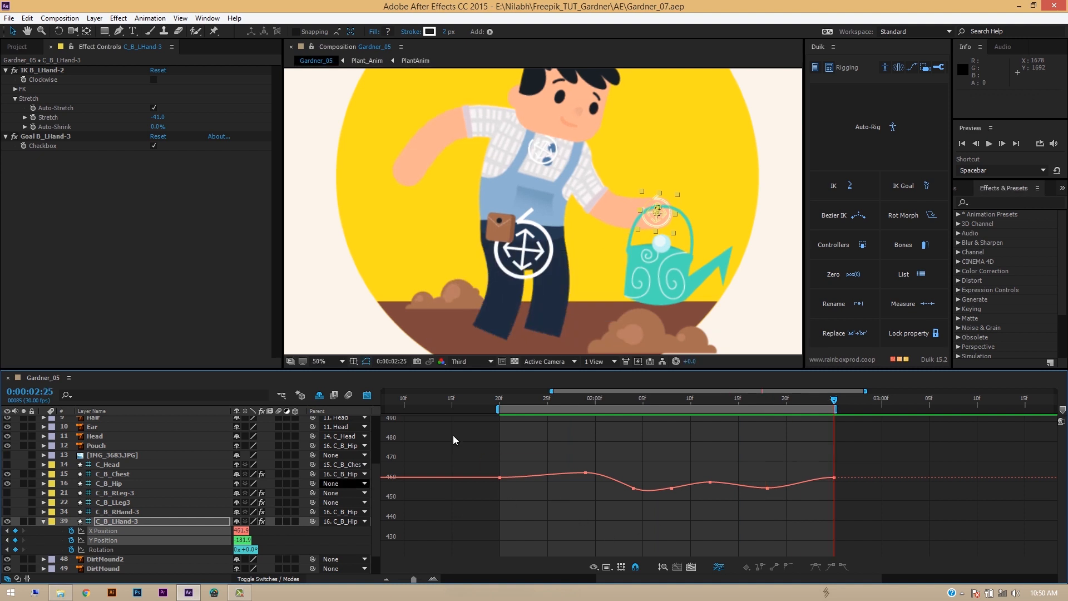
# Return to the layer keyframe view and preview the walk cycle with the whole composition visible
pyautogui.hotkey('shift', 'F3')
pyautogui.press('space')
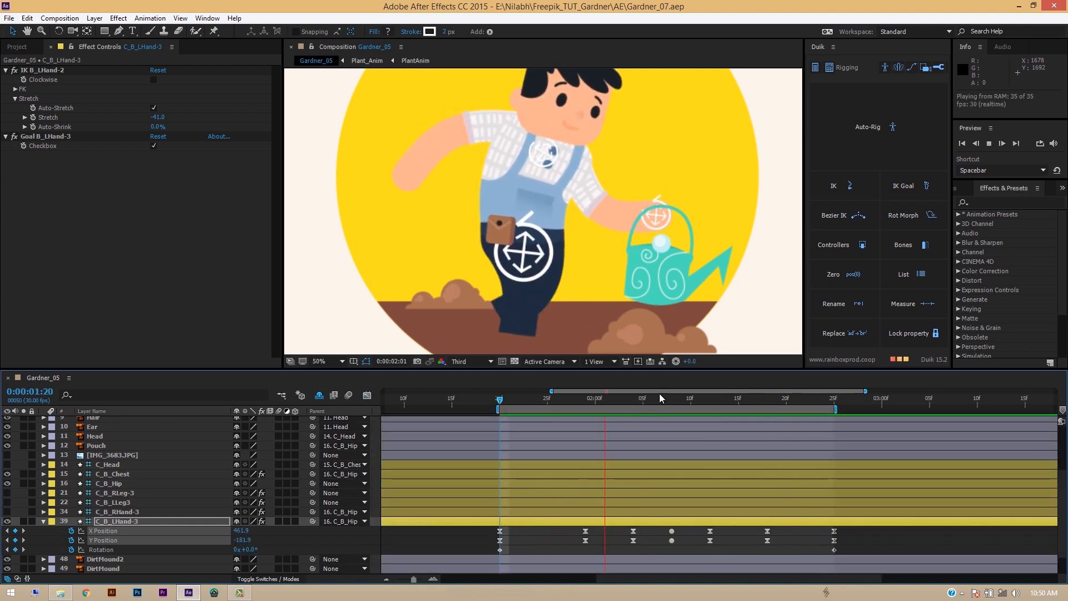
pyautogui.press('space')
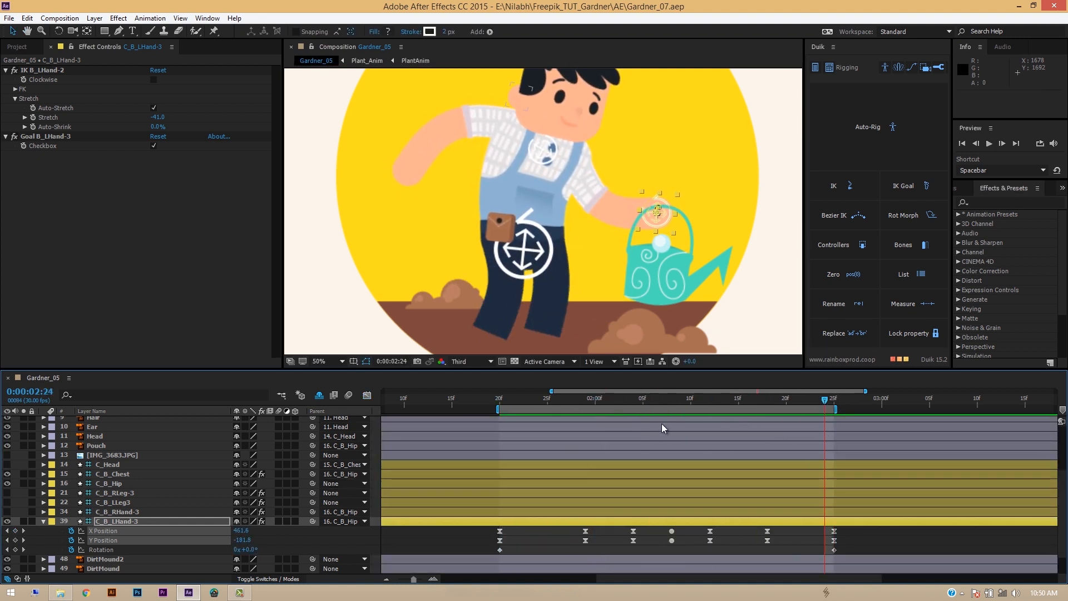
pyautogui.scroll(-2, 727, 271)
pyautogui.click(727, 272)
pyautogui.press('space')
pyautogui.press('space')
# Extend the work area's end to about 0:00:04:16 and collapse C_B_LHand-3's revealed properties
pyautogui.moveTo(835, 409); pyautogui.dragTo(912, 409)
pyautogui.click(462, 523)
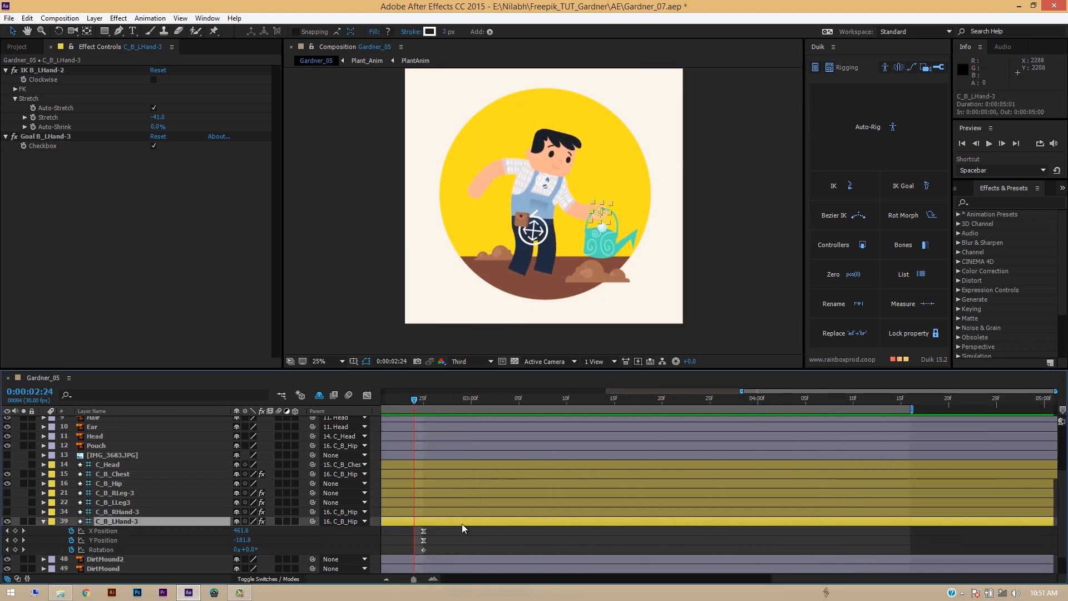
pyautogui.press('u')
pyautogui.hscroll(-3, 462, 525)
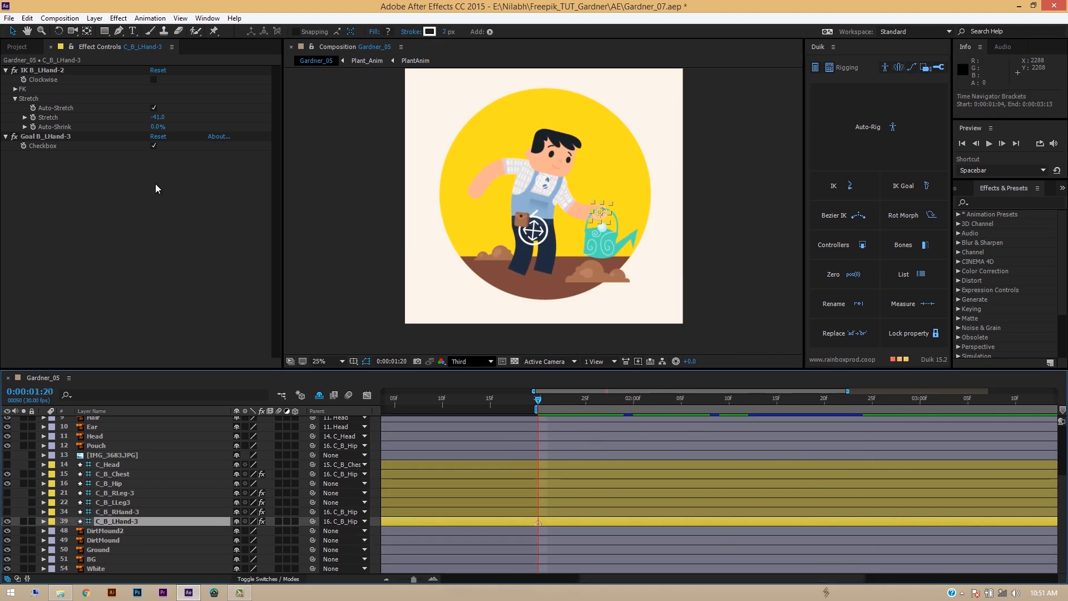
# Add a layer marker to C_B_LHand-3 at 0:00:01:20
pyautogui.click(94, 19)
pyautogui.click(214, 223)
pyautogui.scroll(3, 522, 457)
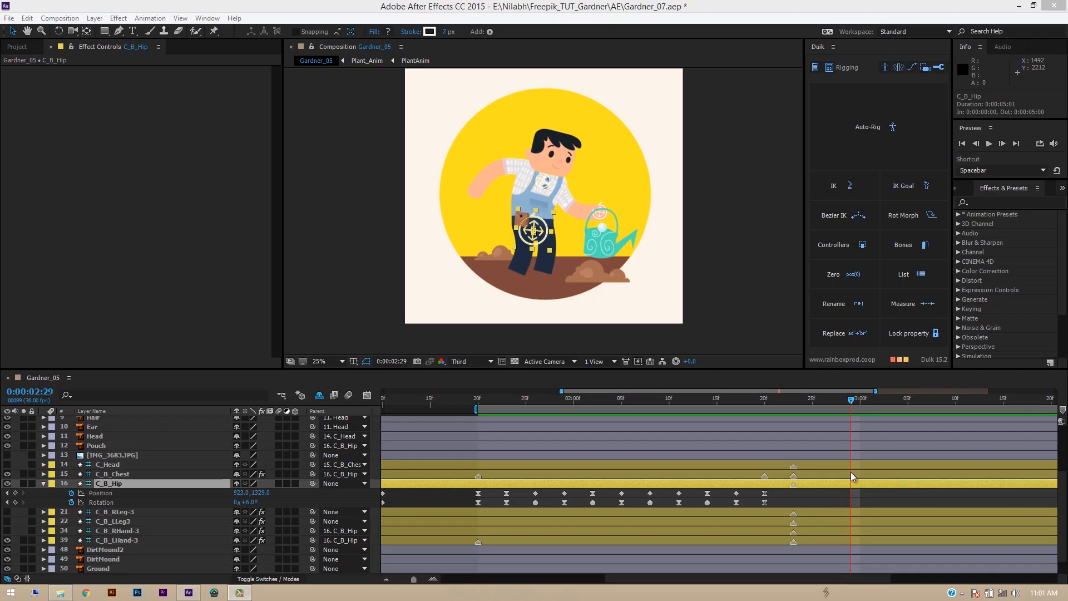
# Go to 0:00:02:23 and reveal the keyframed properties of all controller layers from C_Head to C_B_LHand-3
pyautogui.click(793, 408)
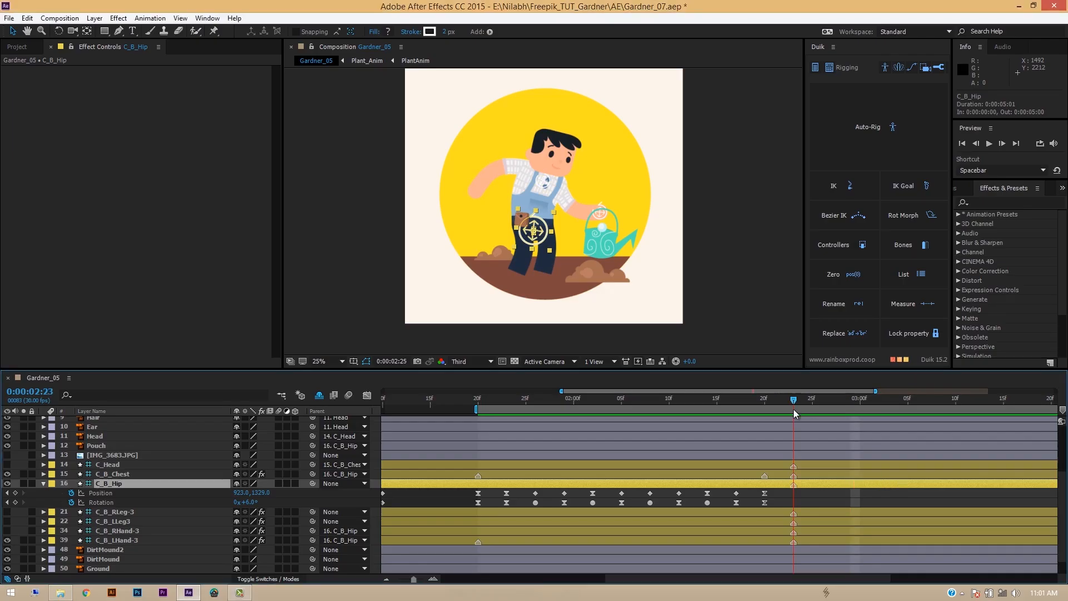
pyautogui.keyDown('shift'); pyautogui.click(791, 524); pyautogui.keyUp('shift')
pyautogui.press('u')
pyautogui.scroll(-1, 806, 496)
# Add keyframes at 0:00:02:23 to the animated properties of the chest, hip, leg and hand controllers that lack one
pyautogui.click(16, 475)
pyautogui.click(479, 523)
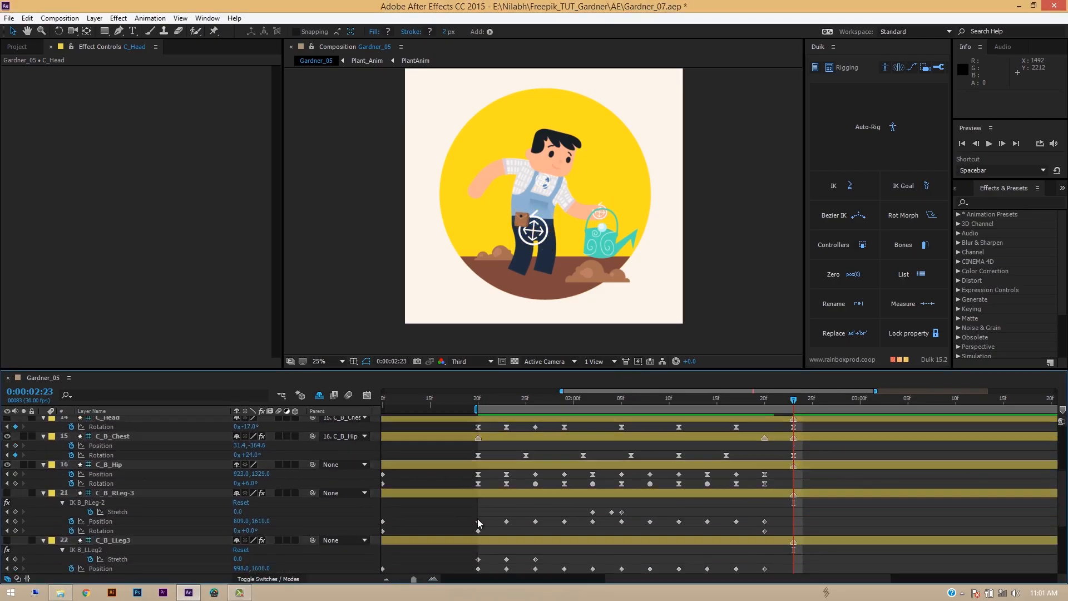
pyautogui.click(16, 483)
pyautogui.scroll(-1, 17, 490)
pyautogui.click(16, 493)
pyautogui.click(16, 483)
pyautogui.scroll(-2, 16, 487)
pyautogui.click(16, 492)
pyautogui.scroll(-2, 33, 484)
pyautogui.click(15, 465)
pyautogui.scroll(5, 39, 484)
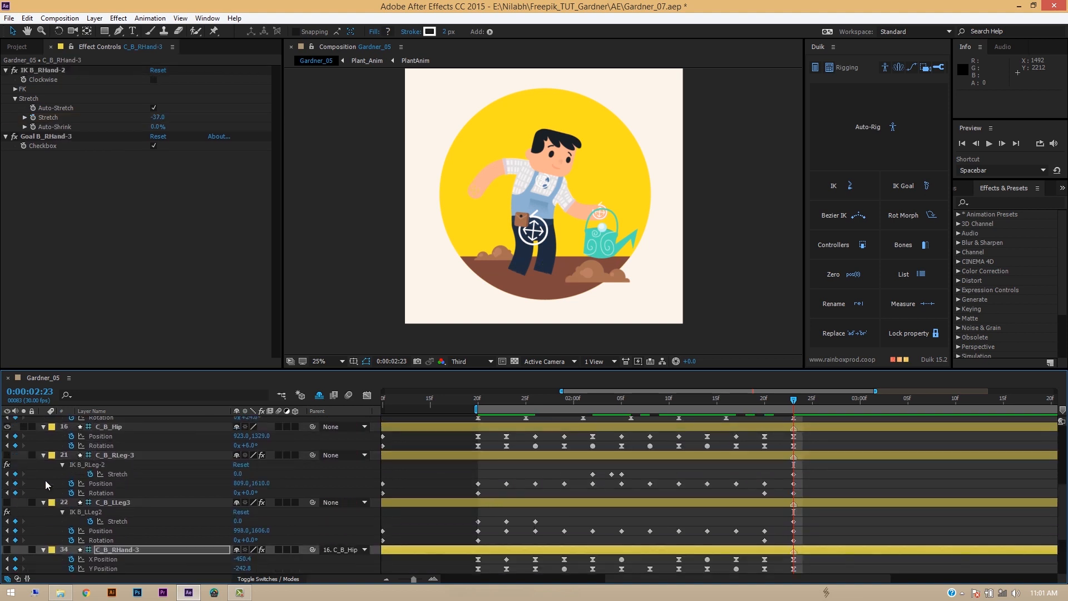
pyautogui.click(15, 455)
# Collapse the revealed properties of all the controller layers
pyautogui.click(718, 426)
pyautogui.scroll(-5, 801, 478)
pyautogui.keyDown('shift'); pyautogui.click(806, 492); pyautogui.keyUp('shift')
pyautogui.press('u')
# Shift C_B_Hip's position slightly at 0:00:02:27 and forward at 0:00:03:02 to create new Position keyframes
pyautogui.moveTo(795, 401); pyautogui.dragTo(832, 412)
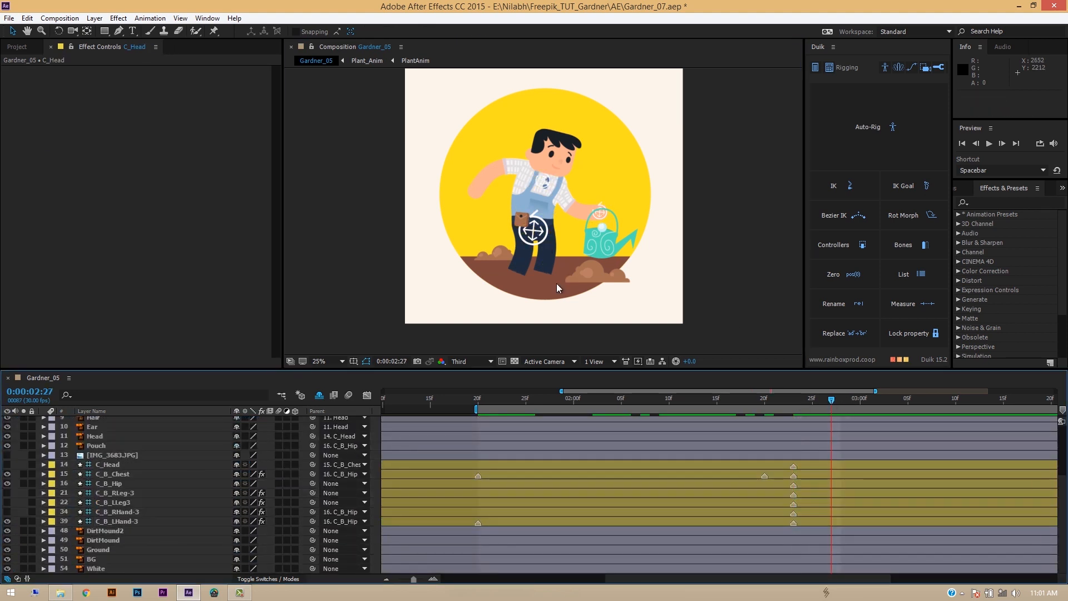
pyautogui.click(129, 483)
pyautogui.press('u')
pyautogui.scroll(2, 538, 239)
pyautogui.moveTo(534, 238); pyautogui.dragTo(535, 239)
pyautogui.moveTo(832, 400); pyautogui.dragTo(879, 405)
pyautogui.moveTo(533, 237); pyautogui.dragTo(541, 235)
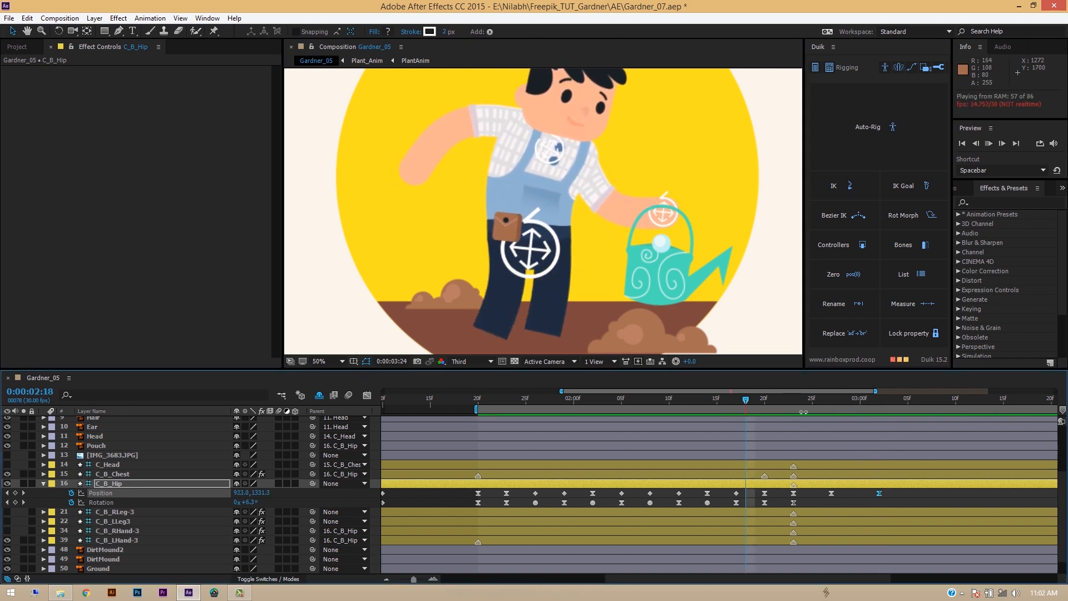
# Add a C_B_Hip Rotation keyframe at 0:00:02:27 and set its Rotation to 5° at 0:00:03:02
pyautogui.moveTo(747, 400); pyautogui.dragTo(879, 410)
pyautogui.click(247, 502)
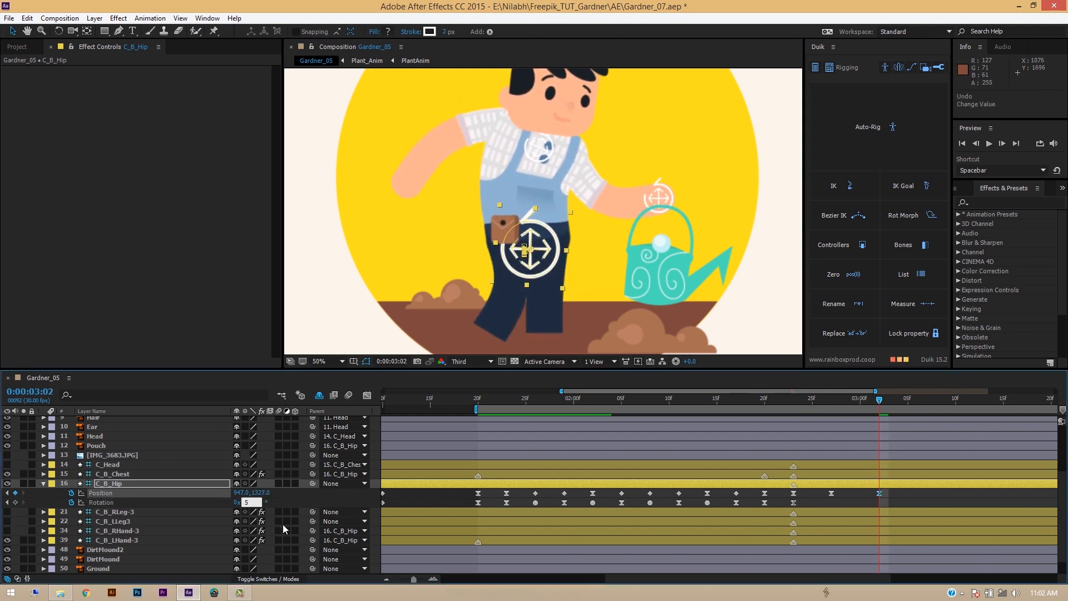
pyautogui.hotkey('ctrl', 'z')
pyautogui.press('j')
pyautogui.hotkey('ctrl', 'v')
pyautogui.moveTo(832, 398); pyautogui.dragTo(879, 427)
# Add C_B_Chest Position and Rotation keyframes at 0:00:02:27 and set its Rotation to 21° at 0:00:03:02
pyautogui.click(160, 475)
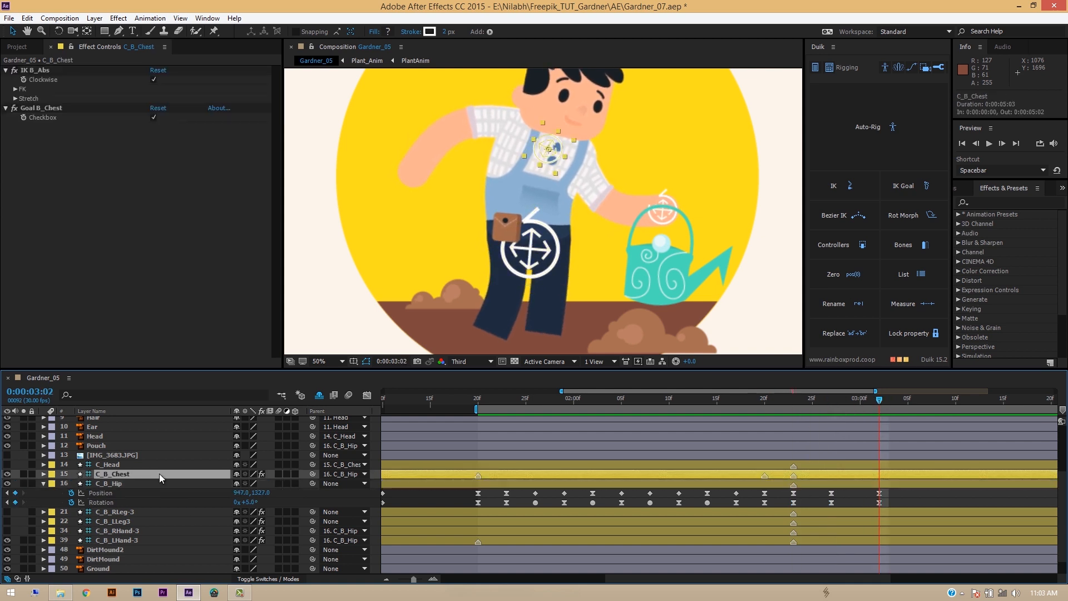
pyautogui.press('u')
pyautogui.click(832, 404)
pyautogui.click(15, 484)
pyautogui.click(15, 492)
pyautogui.press('k')
pyautogui.moveTo(249, 493); pyautogui.dragTo(247, 493)
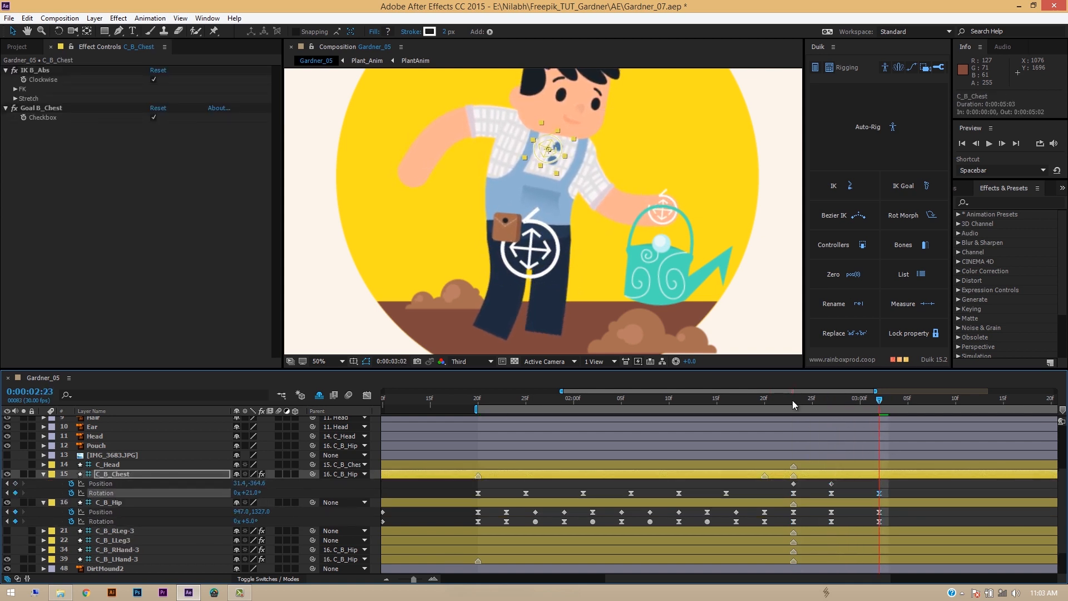
pyautogui.press('space')
pyautogui.moveTo(402, 400); pyautogui.dragTo(658, 488)
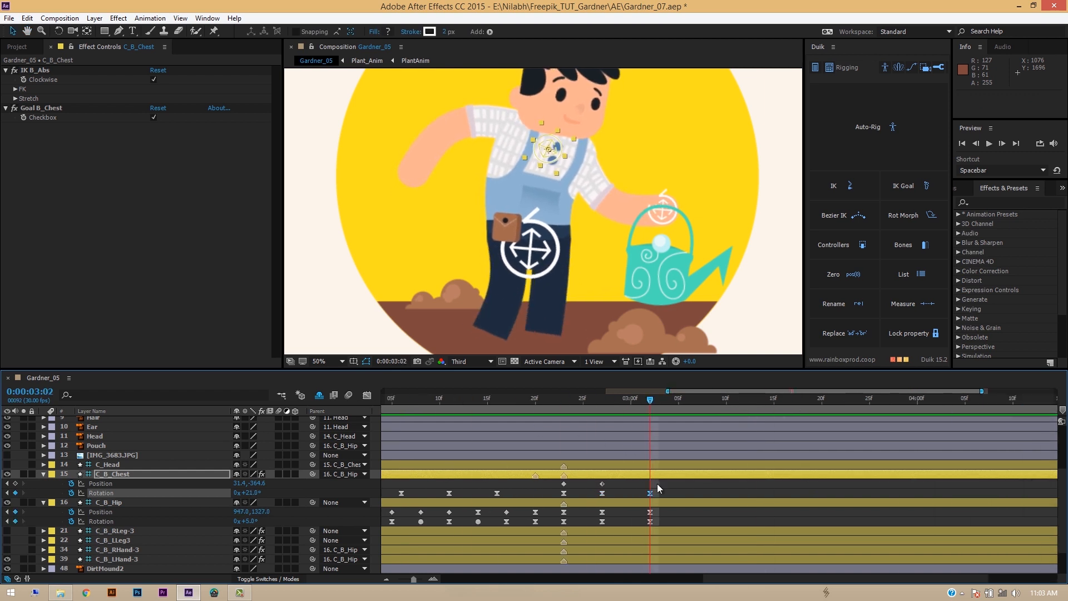
# Add Stretch, Position and Rotation keyframes to C_B_RLeg-3 at 0:00:02:27
pyautogui.click(598, 532)
pyautogui.press('u')
pyautogui.hotkey('ctrl', 'z')
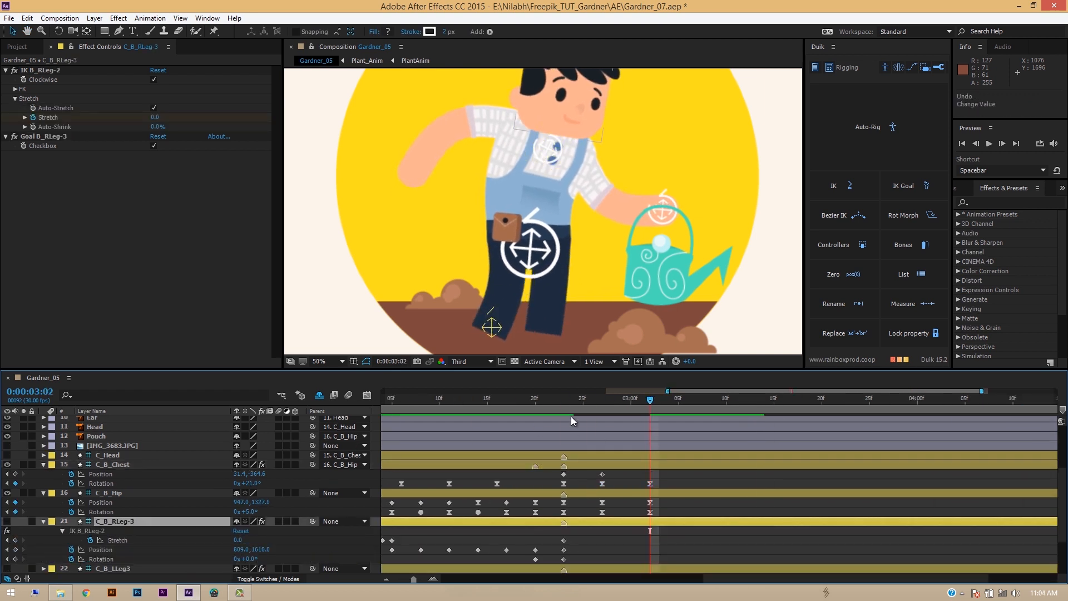
pyautogui.click(602, 401)
pyautogui.click(15, 540)
pyautogui.click(15, 549)
pyautogui.click(15, 559)
# Set C_B_RLeg-3's Stretch to about -7 at 0:00:03:02 and scrub through the leg motion
pyautogui.click(650, 401)
pyautogui.moveTo(238, 541); pyautogui.dragTo(234, 541)
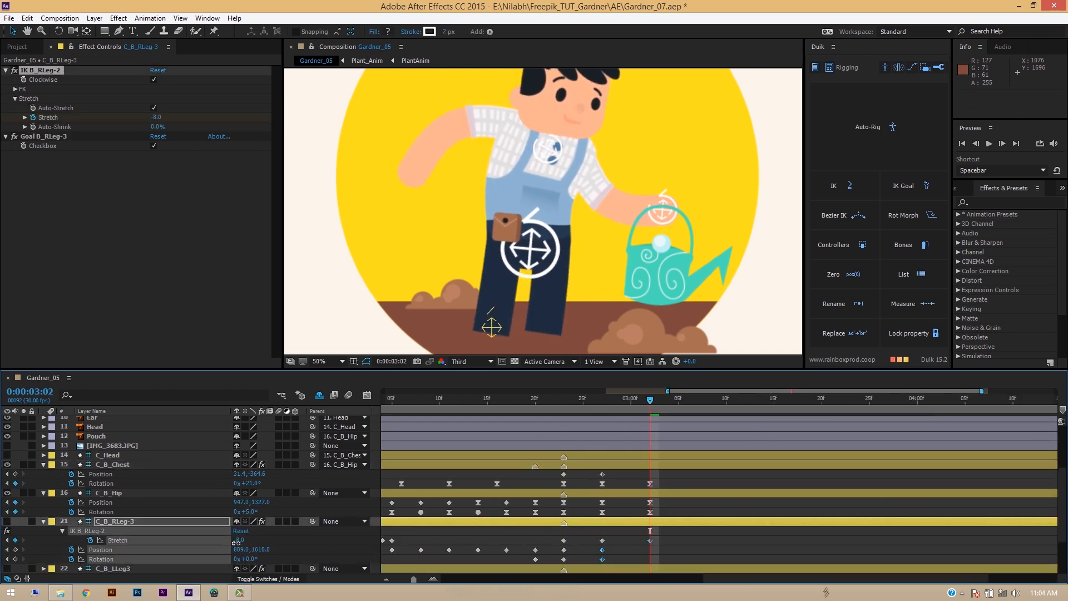
pyautogui.moveTo(576, 409); pyautogui.dragTo(650, 422)
# Set C_B_Chest's Rotation to 19° at 0:00:03:02 and nudge its Position at that frame
pyautogui.scroll(-1, 259, 478)
pyautogui.moveTo(256, 474); pyautogui.dragTo(246, 502)
pyautogui.hotkey('ctrl', 'z')
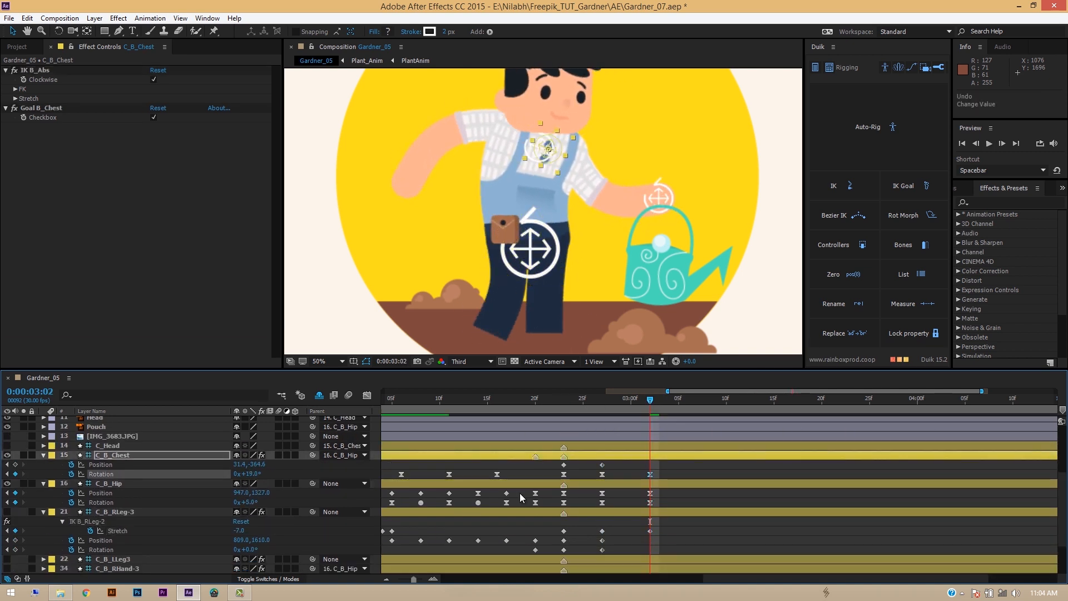
pyautogui.press('Left')
pyautogui.press('Right')
pyautogui.click(657, 406)
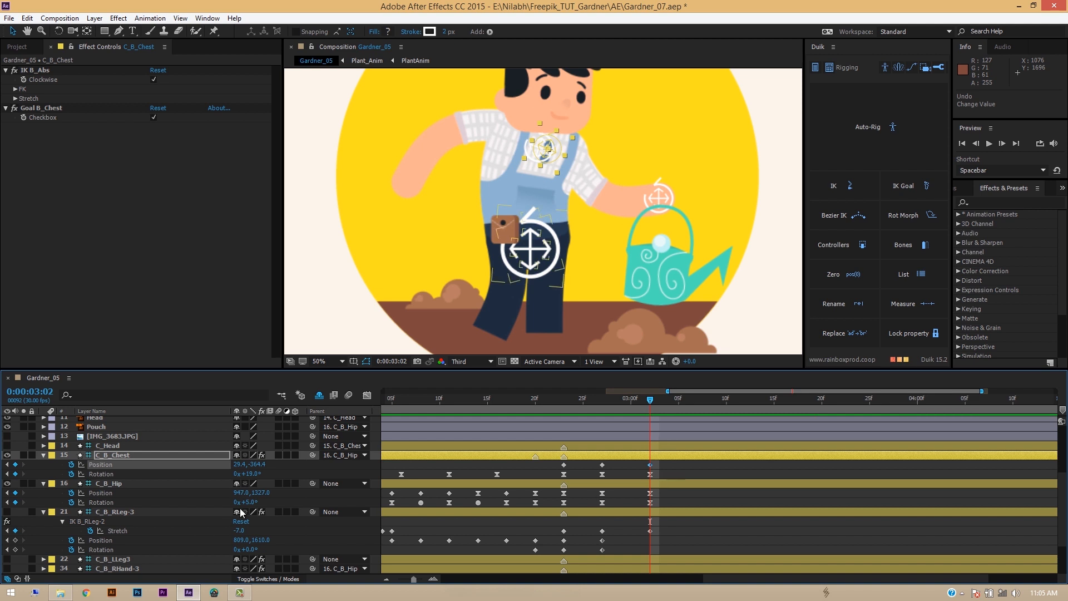
# Scrub from 0:00:02:27 to 0:00:03:02 and fine-tune C_B_Hip's Rotation to 5°
pyautogui.click(167, 483)
pyautogui.moveTo(601, 406); pyautogui.dragTo(650, 479)
pyautogui.moveTo(245, 502); pyautogui.dragTo(248, 503)
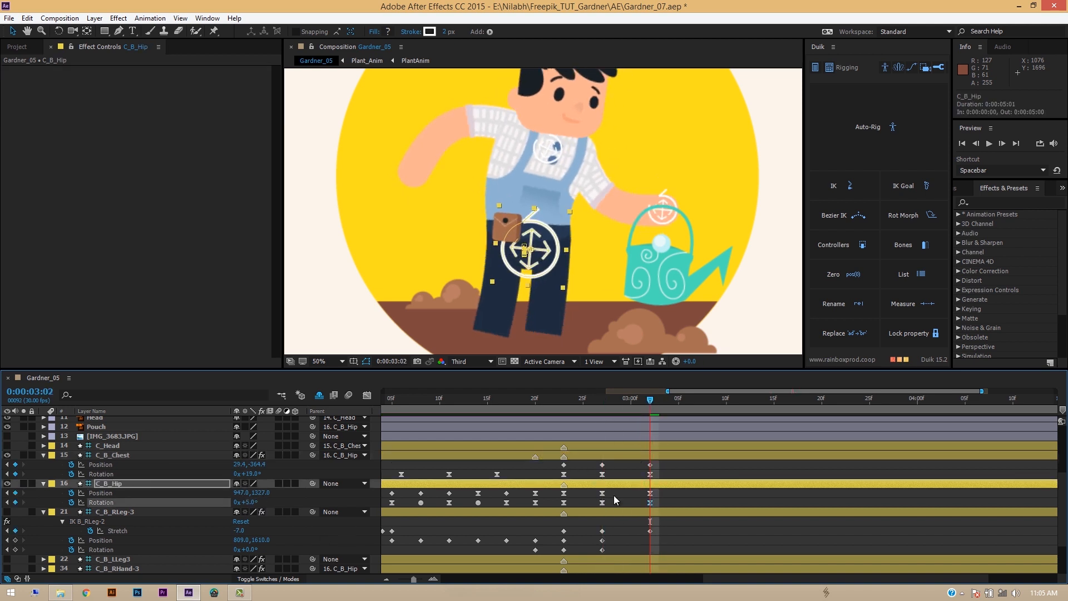
# Undo a trial change to C_B_Chest's Position at 0:00:03:02 and paste a Position keyframe there
pyautogui.moveTo(605, 405); pyautogui.dragTo(650, 437)
pyautogui.click(193, 466)
pyautogui.moveTo(255, 465); pyautogui.dragTo(258, 465)
pyautogui.hotkey('ctrl', 'z')
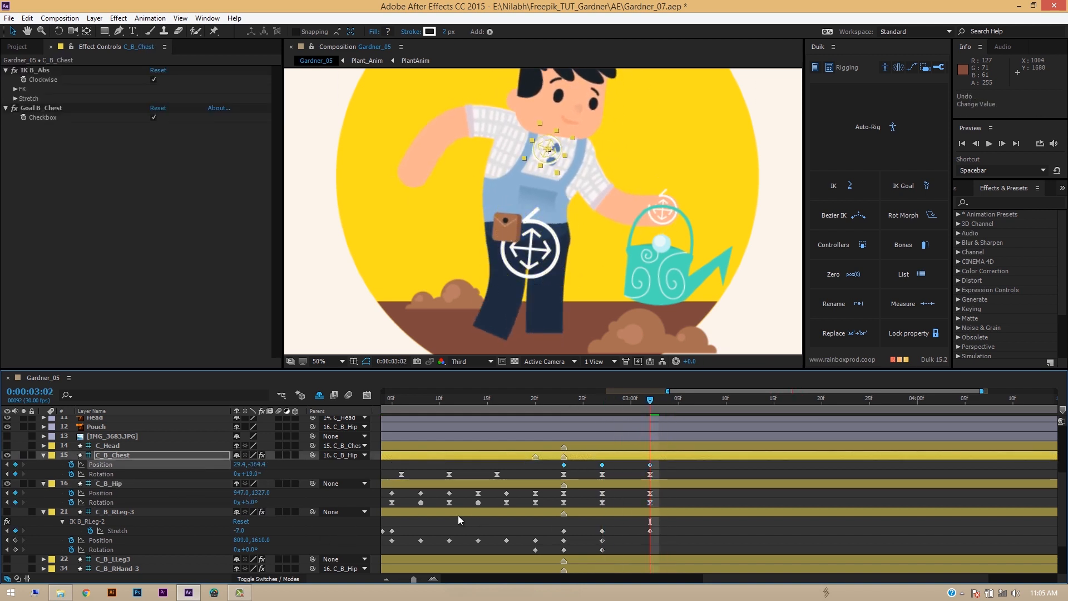
pyautogui.hotkey('ctrl', 'v')
# Compare the hip pose between 0:00:02:23 and 0:00:03:02 and readjust C_B_Hip's Rotation to 5° at 0:00:03:02
pyautogui.moveTo(650, 400); pyautogui.dragTo(562, 409)
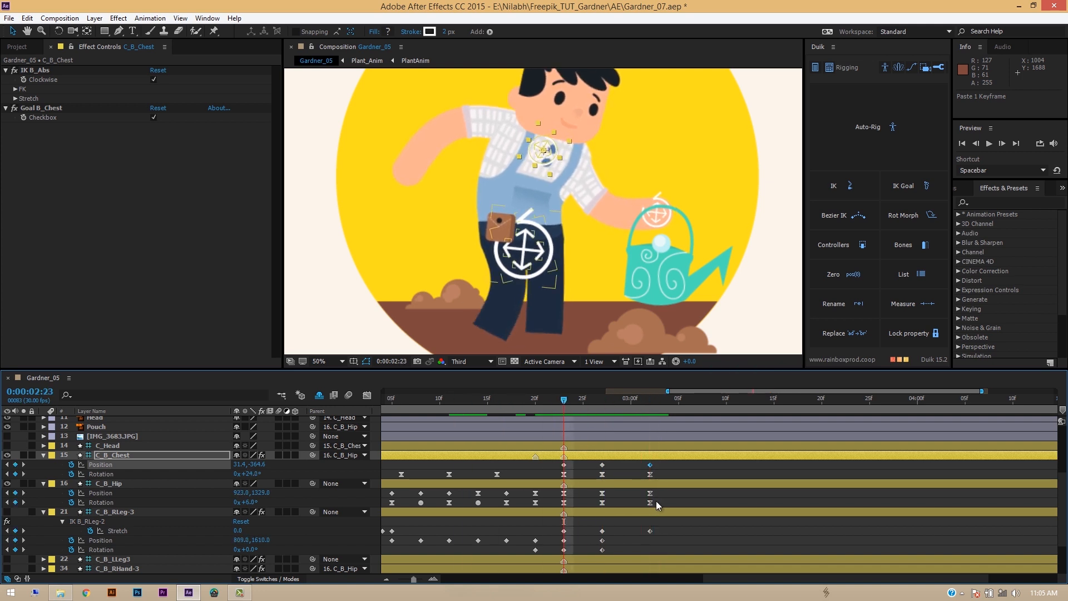
pyautogui.hscroll(-4, 575, 578)
pyautogui.click(195, 484)
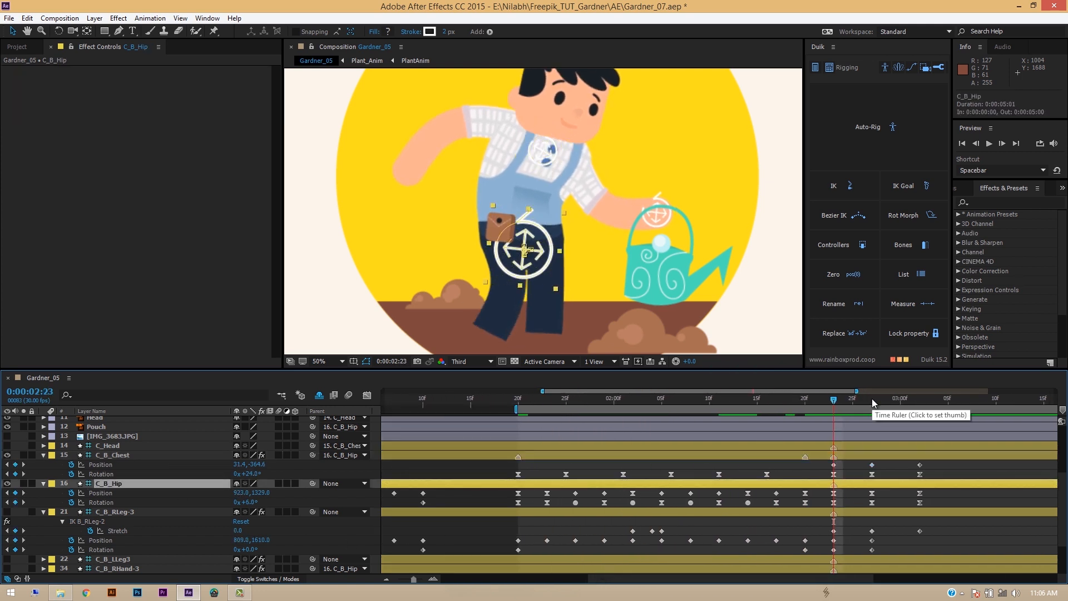
pyautogui.moveTo(872, 399); pyautogui.dragTo(920, 402)
pyautogui.moveTo(248, 503); pyautogui.dragTo(254, 502)
# Reveal C_B_LLeg3's keyframed properties and save the project
pyautogui.click(143, 560)
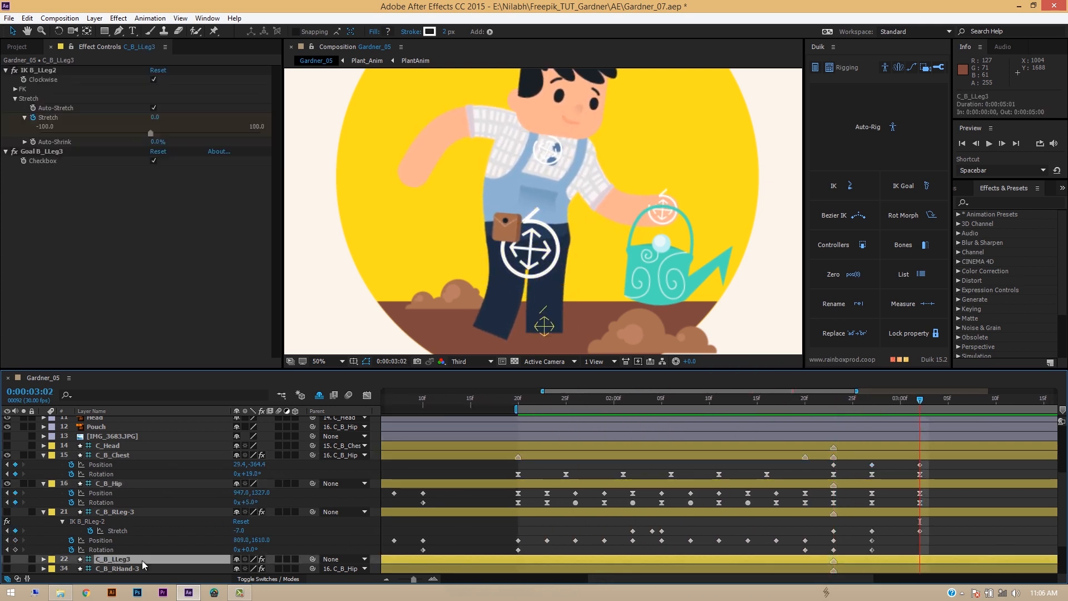
pyautogui.press('u')
pyautogui.moveTo(879, 511); pyautogui.dragTo(812, 446)
pyautogui.moveTo(853, 400); pyautogui.dragTo(766, 403)
pyautogui.click(9, 18)
pyautogui.click(73, 116)
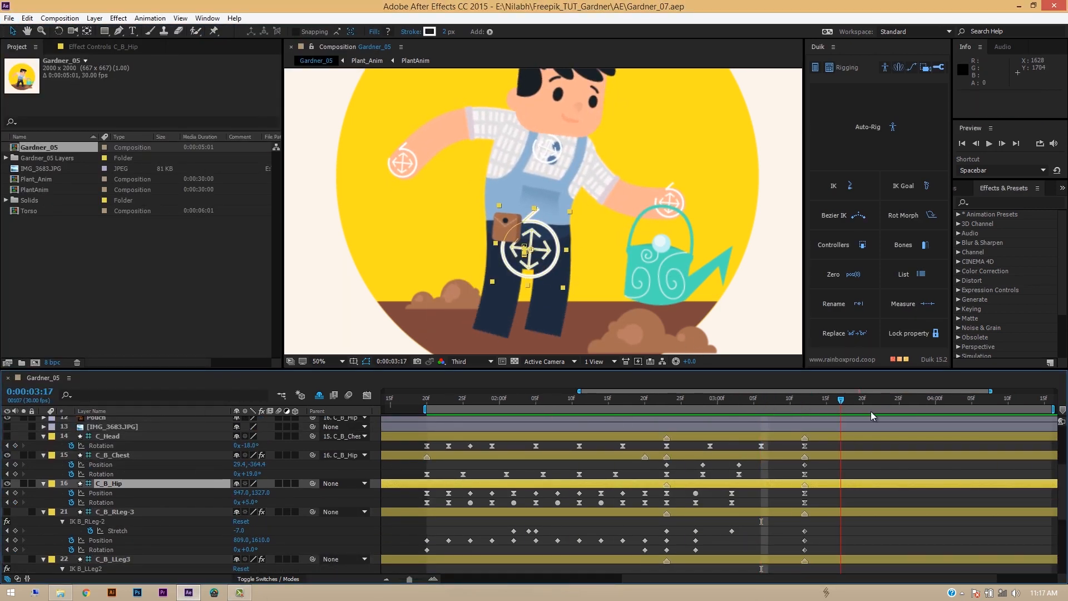
# Add Stretch, Position and Rotation keyframes to C_B_LLeg3 at 0:00:04:00
pyautogui.scroll(-4, 842, 479)
pyautogui.click(805, 401)
pyautogui.scroll(-2, 327, 459)
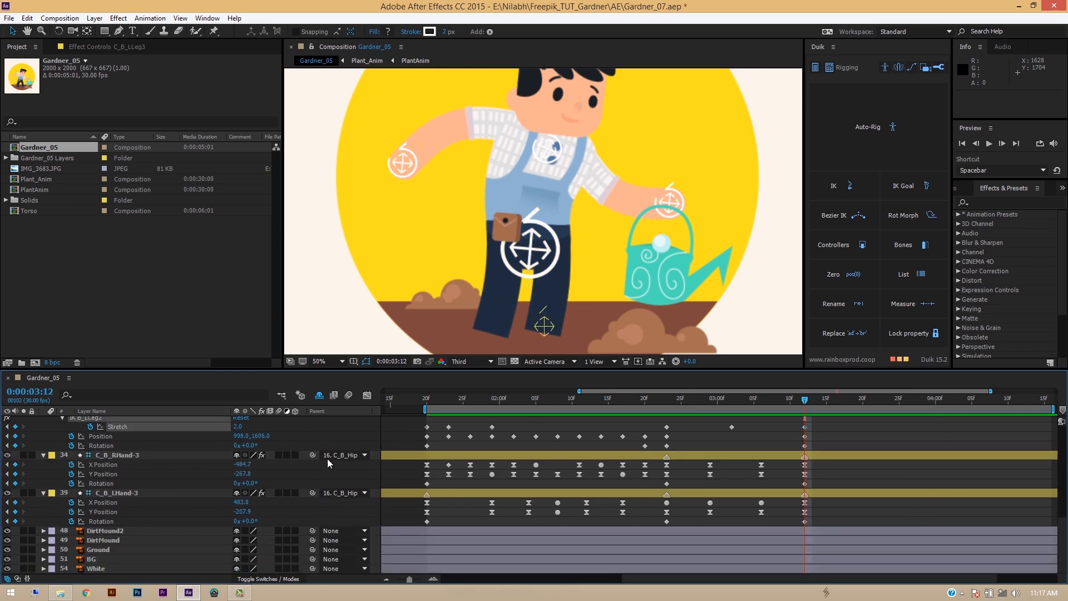
pyautogui.scroll(5, 327, 458)
pyautogui.moveTo(805, 401); pyautogui.dragTo(935, 420)
pyautogui.click(109, 427)
pyautogui.scroll(-5, 195, 473)
pyautogui.keyDown('shift'); pyautogui.click(116, 493); pyautogui.keyUp('shift')
pyautogui.click(15, 427)
pyautogui.click(15, 436)
pyautogui.click(15, 445)
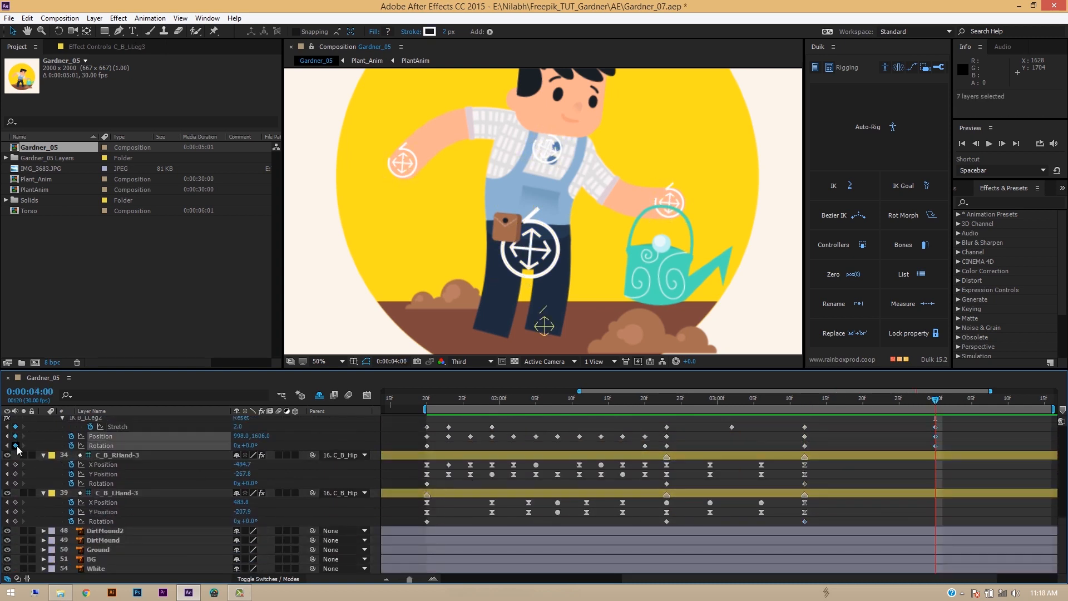
# Add keyframes at 0:00:04:00 to the head, chest, hip, right-leg and both hand controllers
pyautogui.click(116, 493)
pyautogui.scroll(7, 186, 460)
pyautogui.keyDown('shift'); pyautogui.click(167, 474); pyautogui.keyUp('shift')
pyautogui.scroll(-2, 185, 460)
pyautogui.press('F2')
pyautogui.click(15, 512)
pyautogui.scroll(-5, 17, 476)
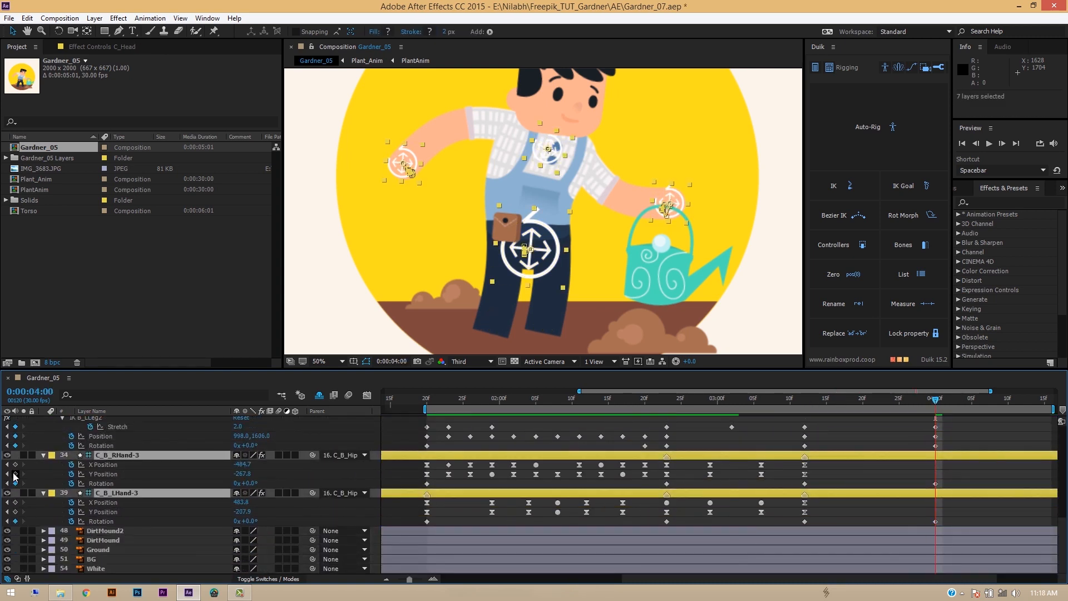
pyautogui.scroll(5, 16, 474)
pyautogui.click(16, 446)
# Copy the C_B_LHand-3 and C_B_RHand-3 keyframes at 0:00:02:23 and paste them at 0:00:04:10
pyautogui.hscroll(2, 884, 510)
pyautogui.scroll(-4, 884, 509)
pyautogui.scroll(-1, 883, 510)
pyautogui.click(883, 510)
pyautogui.moveTo(752, 400); pyautogui.dragTo(850, 446)
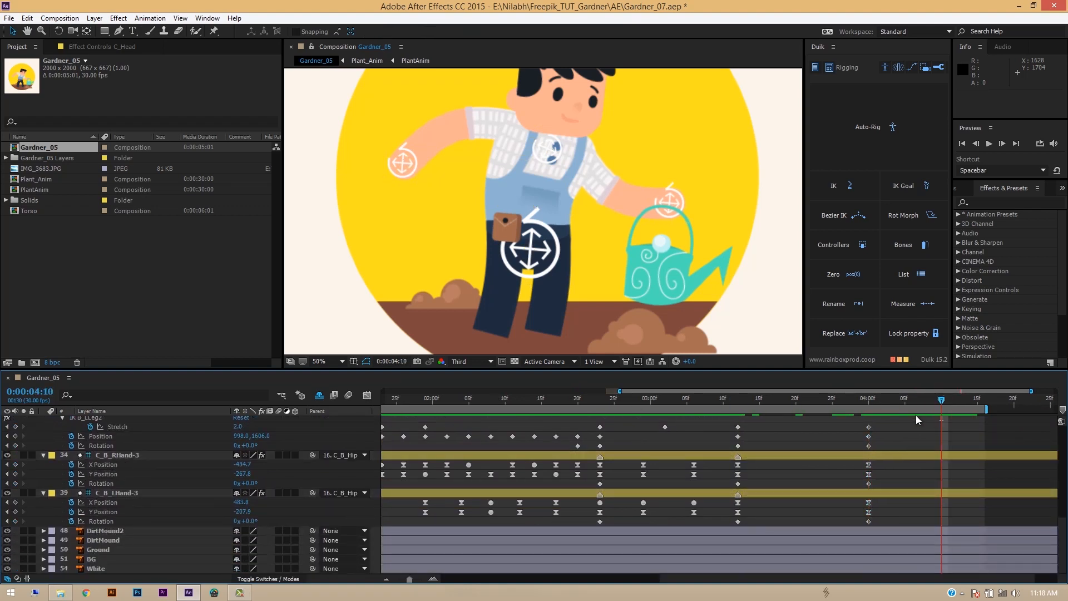
pyautogui.click(600, 400)
pyautogui.click(941, 399)
pyautogui.moveTo(588, 499); pyautogui.dragTo(618, 525)
pyautogui.hotkey('ctrl', 'c')
pyautogui.hotkey('ctrl', 'v')
pyautogui.moveTo(616, 487); pyautogui.dragTo(588, 461)
pyautogui.hotkey('ctrl', 'c')
pyautogui.hotkey('ctrl', 'v')
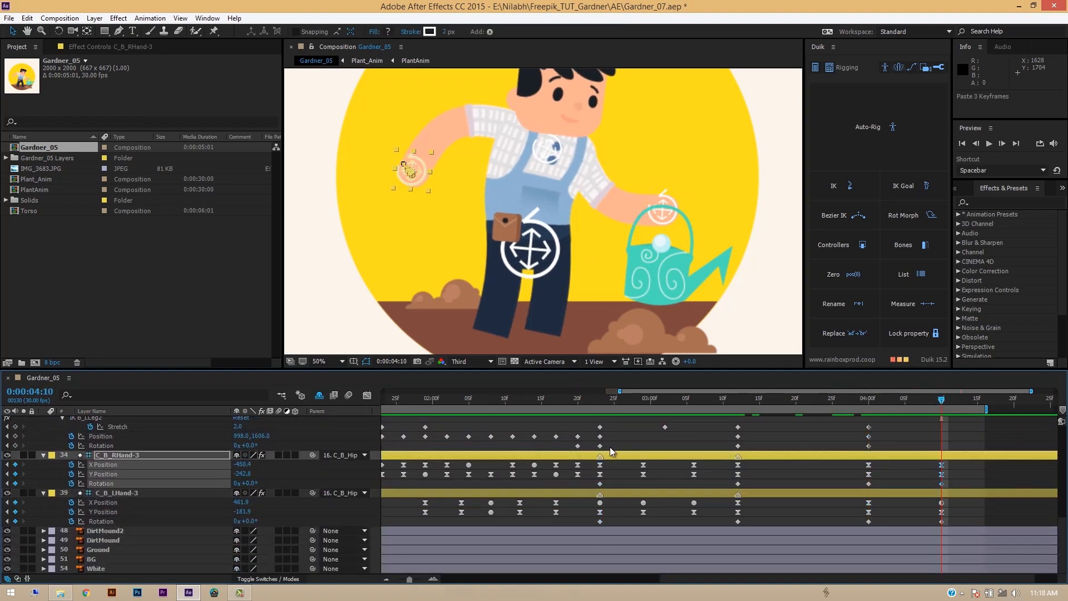
# Copy the leg, hip, chest and head keyframes at 0:00:02:23 and paste them at 0:00:04:10
pyautogui.scroll(5, 610, 451)
pyautogui.hotkey('ctrl', 'c')
pyautogui.hotkey('ctrl', 'v')
pyautogui.moveTo(588, 500); pyautogui.dragTo(615, 480)
pyautogui.scroll(3, 622, 465)
pyautogui.hotkey('ctrl', 'c')
pyautogui.hotkey('ctrl', 'v')
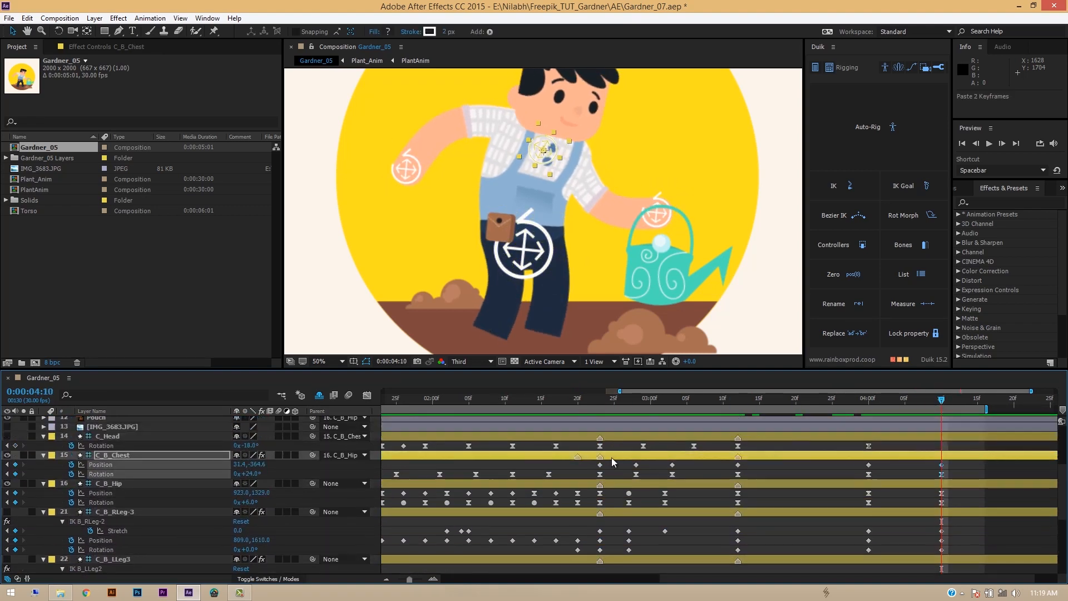
pyautogui.click(600, 446)
pyautogui.hotkey('ctrl', 'c')
pyautogui.hotkey('ctrl', 'v')
# Preview the animation from 0:00:02:23 and shorten the work area's end to about 0:00:04:10
pyautogui.click(600, 400)
pyautogui.press('space')
pyautogui.moveTo(986, 410); pyautogui.dragTo(937, 524)
pyautogui.press('space')
pyautogui.press('space')
# Move the controllers' final keyframes from 0:00:04:10 to 0:00:04:06, previewing the timing
pyautogui.scroll(6, 938, 501)
pyautogui.moveTo(941, 474); pyautogui.dragTo(927, 475)
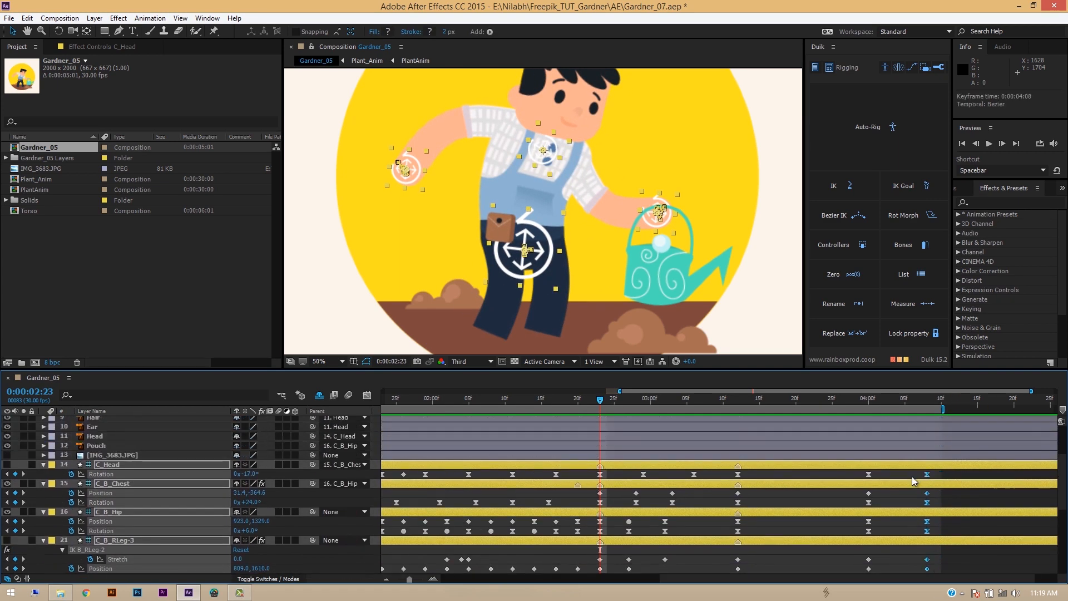
pyautogui.press('space')
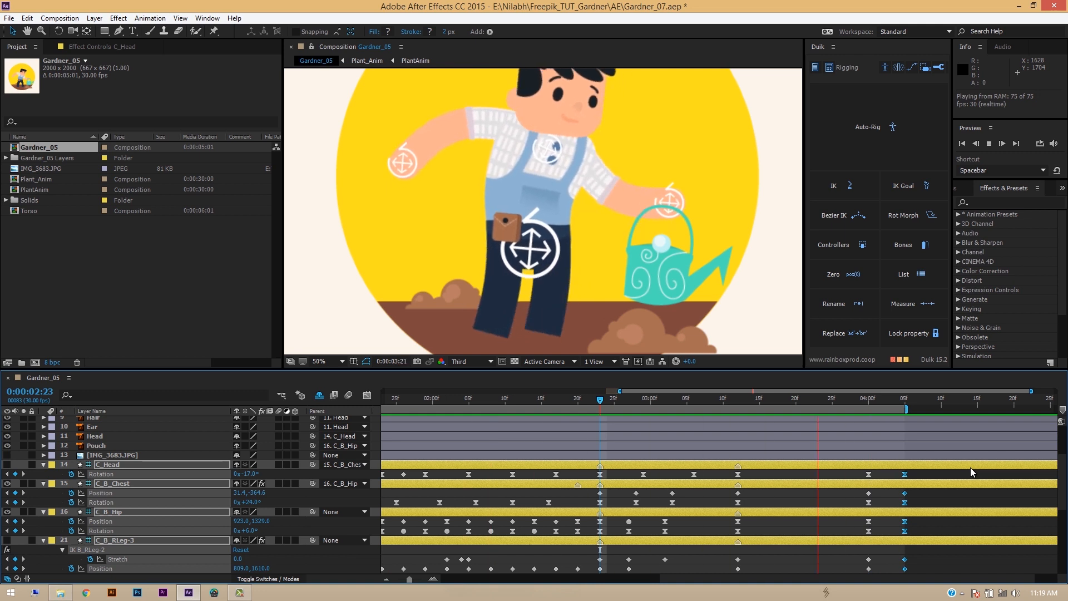
pyautogui.press('space')
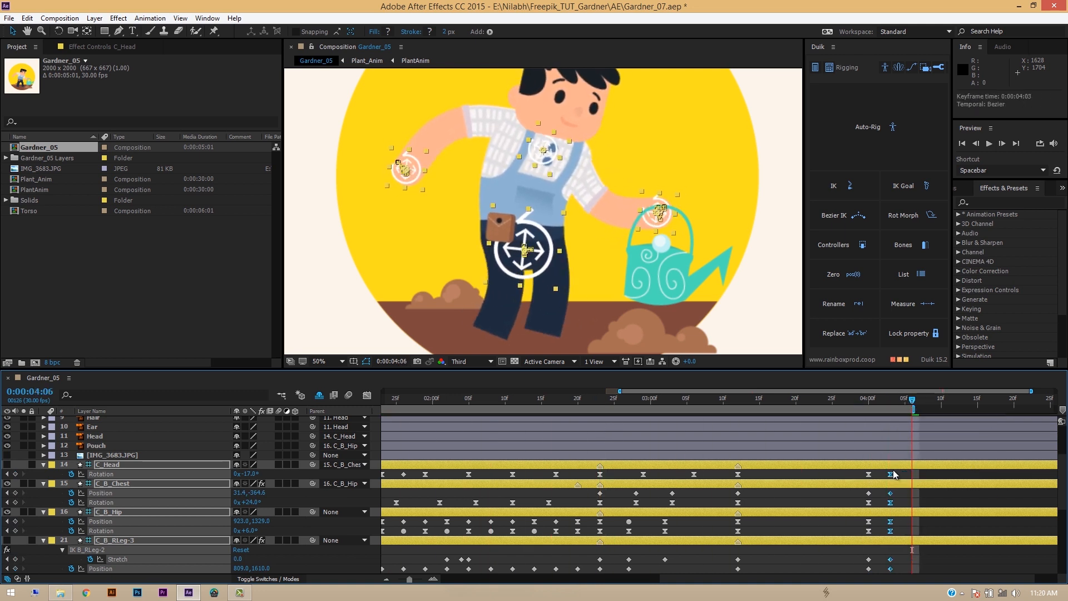
pyautogui.click(895, 483)
# Add an adjusted C_B_Hip Position keyframe at 0:00:04:03
pyautogui.click(891, 511)
pyautogui.scroll(-2, 879, 467)
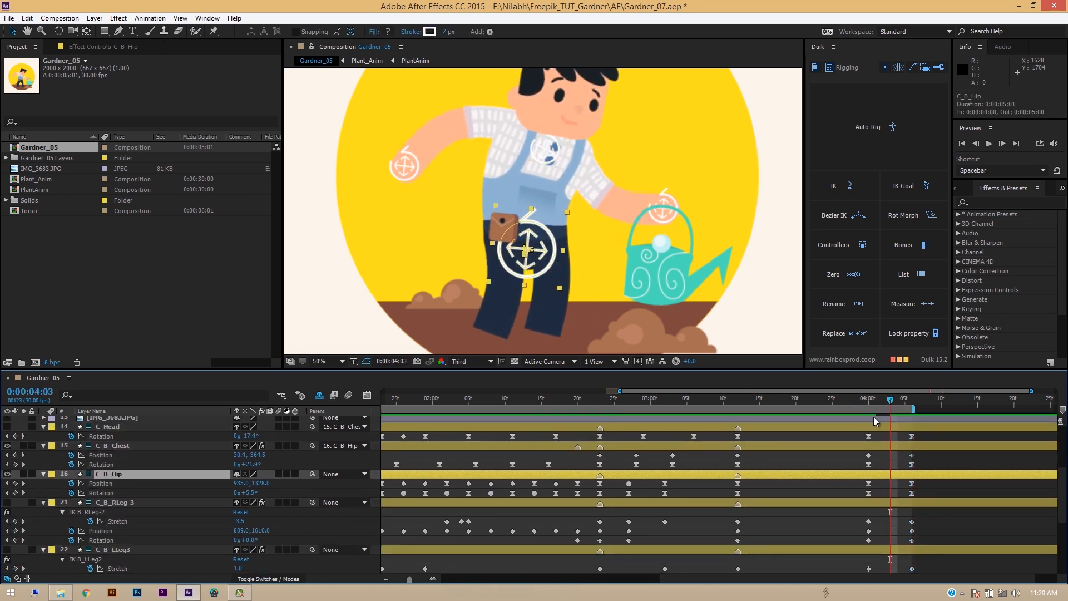
pyautogui.press('-')
pyautogui.moveTo(943, 402)
pyautogui.mouseDown()
pyautogui.moveTo(929, 415)
pyautogui.moveTo(957, 404)
pyautogui.moveTo(930, 405)
pyautogui.mouseUp()
pyautogui.click(258, 484)
pyautogui.press('Return')
pyautogui.hotkey('ctrl', 'z')
# Move C_B_RHand-3 slightly at 0:00:04:03 to keyframe its X and Y Position
pyautogui.scroll(-2, 131, 548)
pyautogui.click(127, 521)
pyautogui.moveTo(409, 167); pyautogui.dragTo(412, 164)
# Move C_B_LHand-3 slightly at 0:00:04:03 to keyframe its X and Y Position, and preview the result
pyautogui.scroll(-3, 948, 510)
pyautogui.click(948, 503)
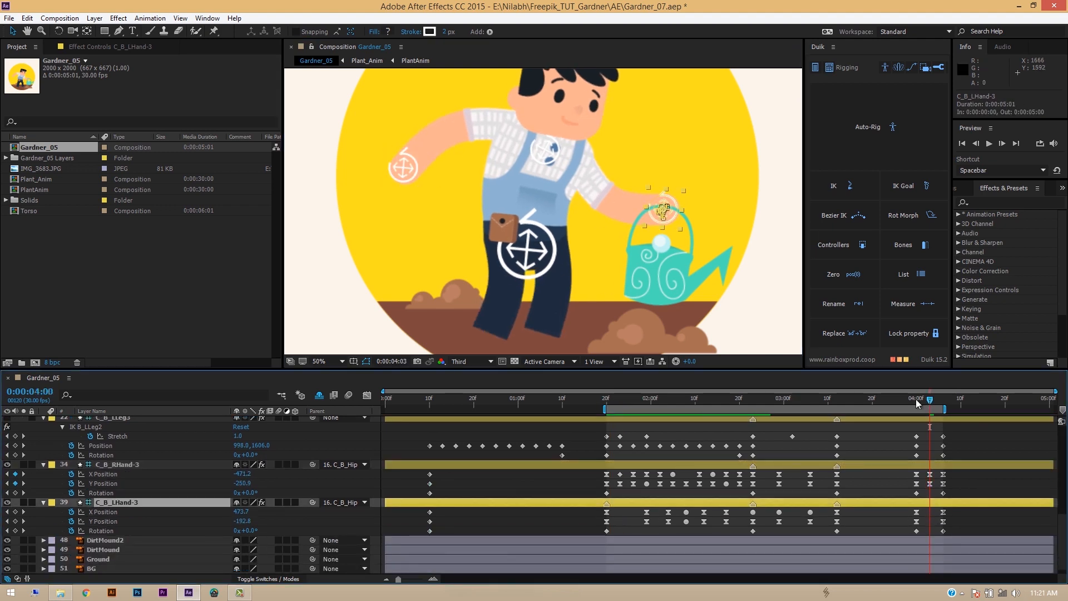
pyautogui.moveTo(917, 400); pyautogui.dragTo(929, 401)
pyautogui.moveTo(671, 211); pyautogui.dragTo(670, 214)
pyautogui.press('space')
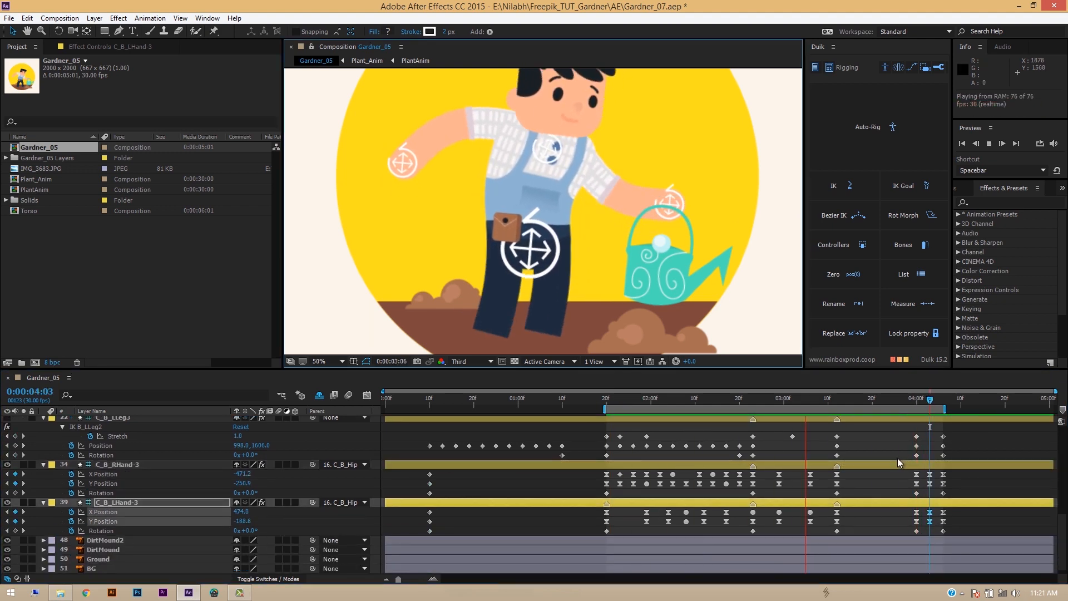
# Save the project and preview the animation with the whole composition visible
pyautogui.hotkey('ctrl', 's')
pyautogui.scroll(-2, 659, 325)
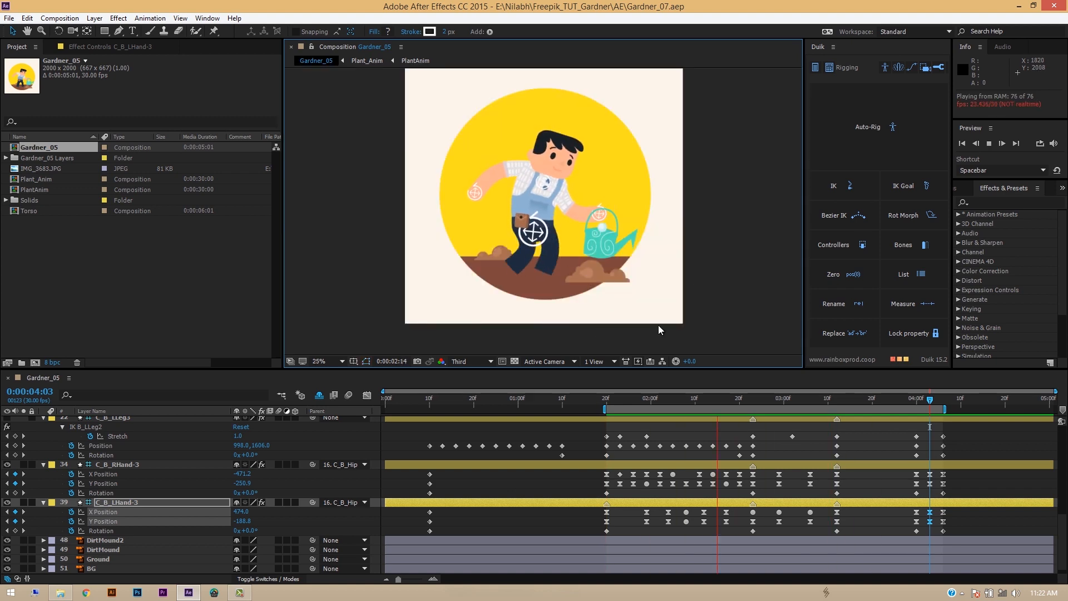
pyautogui.press('space')
# Add layer markers to the seven selected head, chest, hip, leg and hand controller layers at 0:00:04:06
pyautogui.scroll(5, 868, 450)
pyautogui.moveTo(929, 400); pyautogui.dragTo(942, 400)
pyautogui.keyDown('shift'); pyautogui.click(949, 451); pyautogui.keyUp('shift')
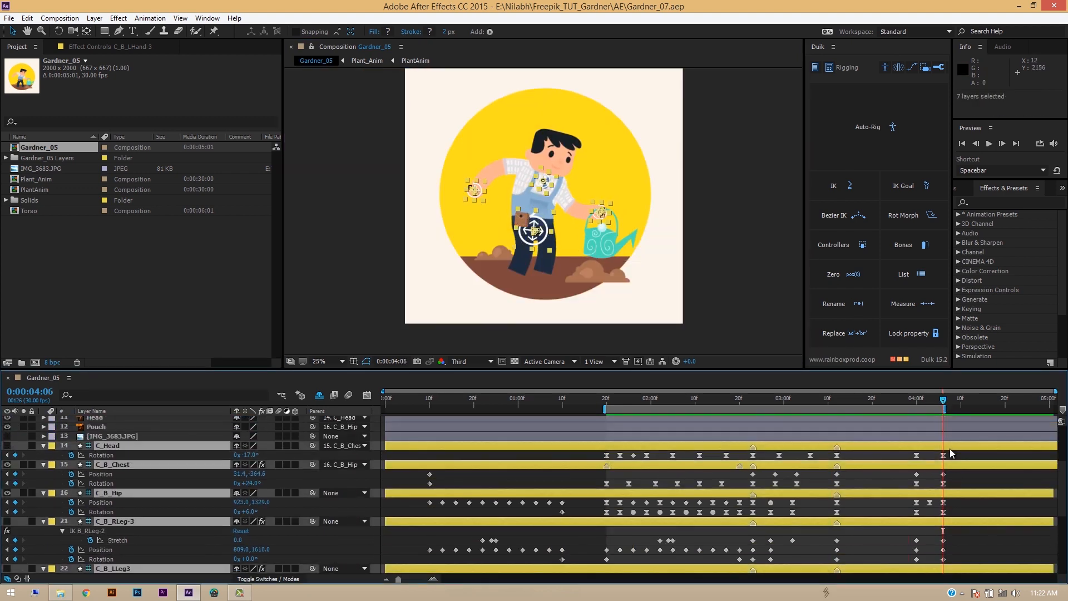
pyautogui.press('KP_Multiply')
pyautogui.press('u')
# Add layer markers to the same seven controller layers at 0:00:01:20 and collapse their keyframed properties
pyautogui.click(607, 400)
pyautogui.press('u')
pyautogui.press('KP_Multiply')
pyautogui.press('u')
# Save the project and hide all seven selected controller layers
pyautogui.hotkey('ctrl', 's')
pyautogui.click(8, 512)
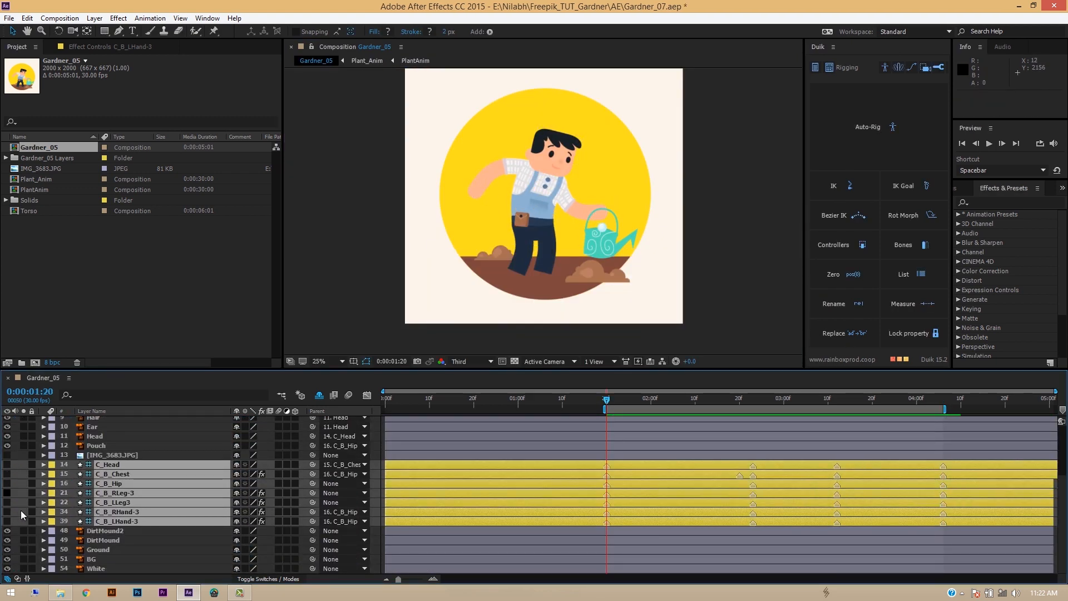
pyautogui.click(740, 328)
# Play back the gardener animation repeatedly from 0:00:01:20 and examine the walk motion without the controllers
pyautogui.press('space')
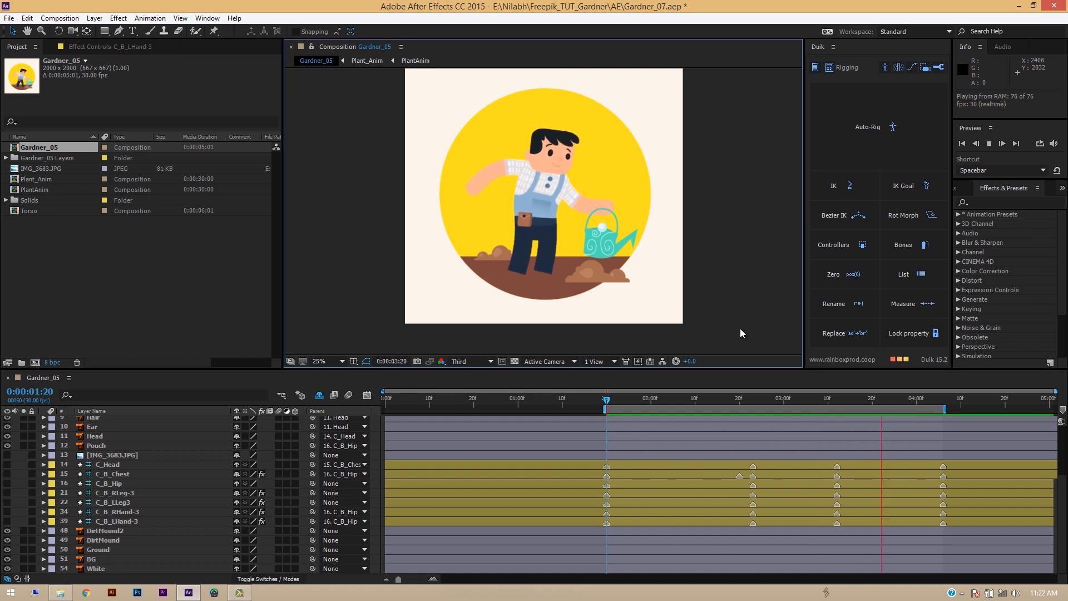
pyautogui.click(607, 400)
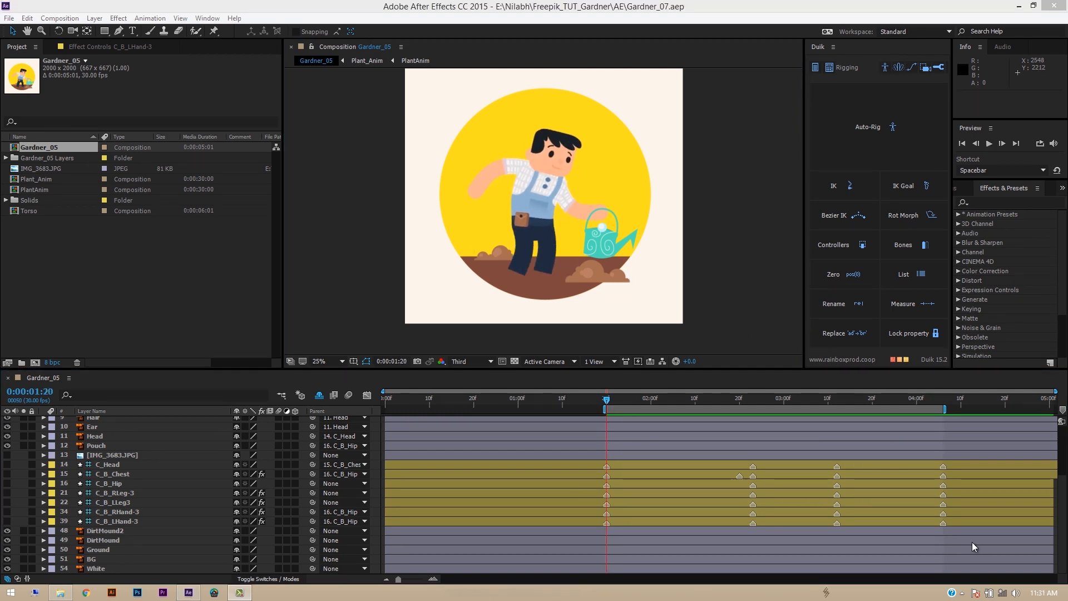
pyautogui.press('space')
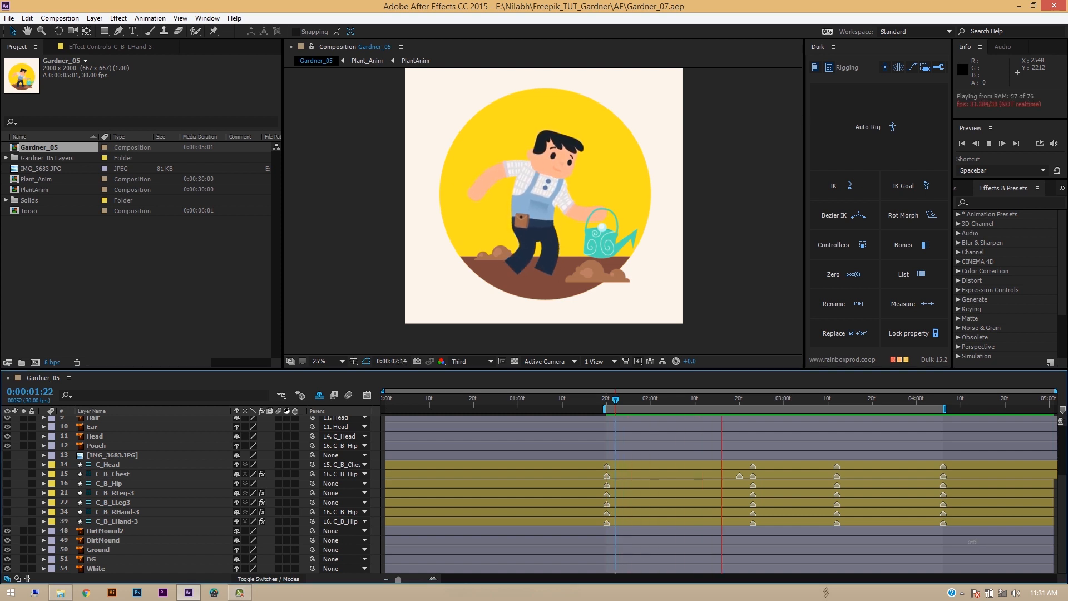
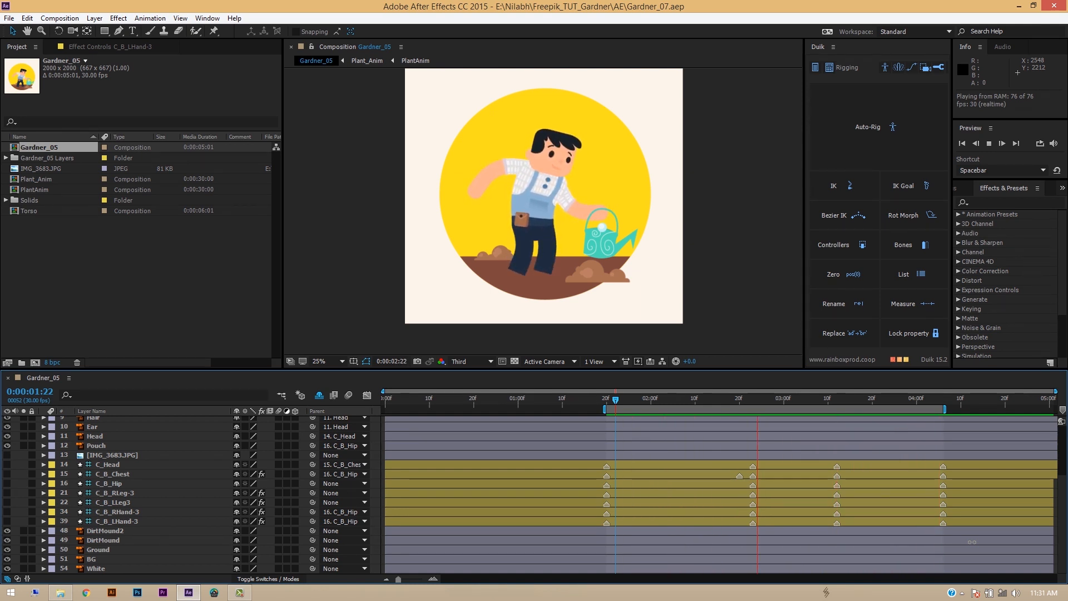
pyautogui.press('space')
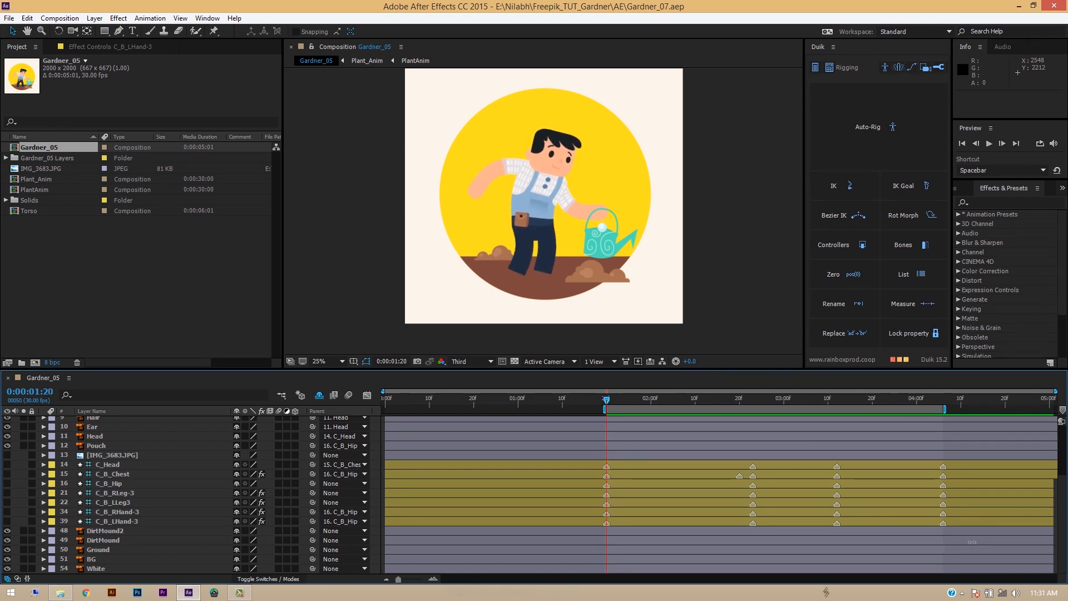
pyautogui.press('space')
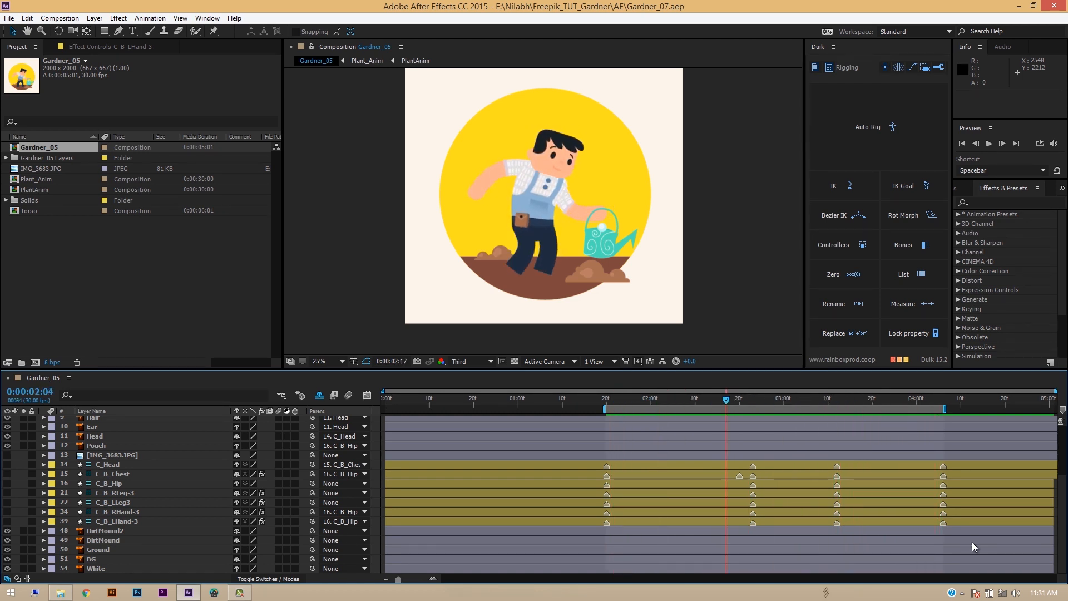
pyautogui.press('space')
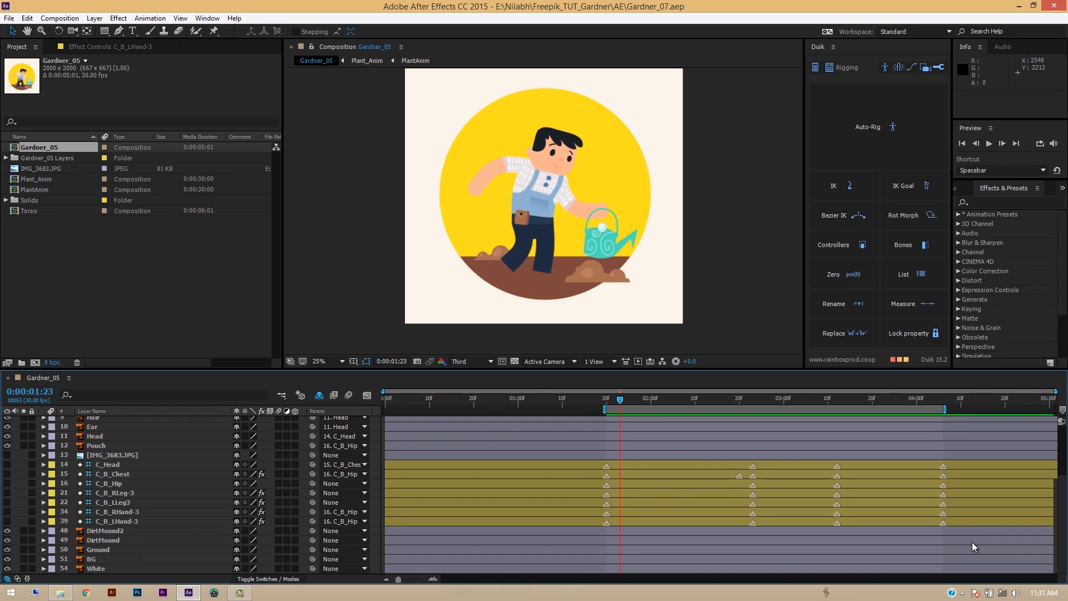
pyautogui.press('space')
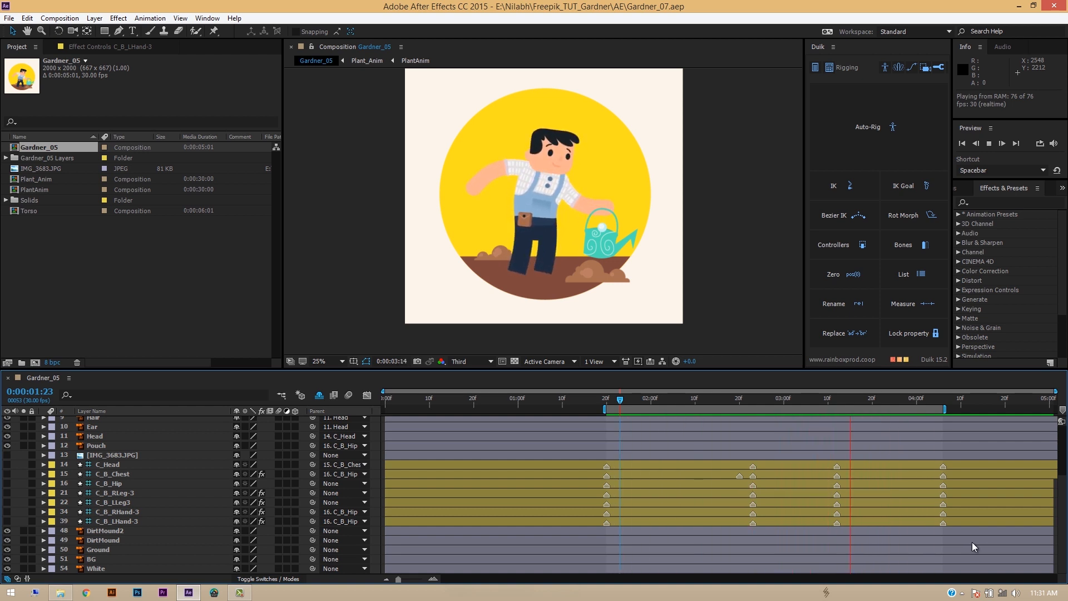
pyautogui.press('space')
pyautogui.press('space')
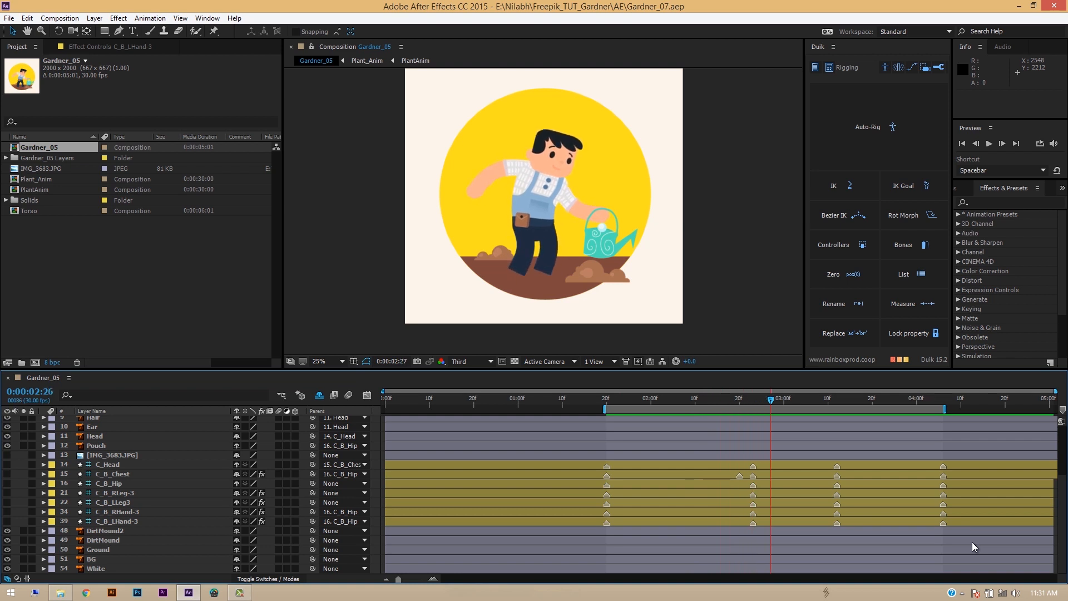
# At 0:00:02:23, pre-compose the Can layer as WateringCan, leaving all attributes in Gardner_05, and open the new composition
pyautogui.moveTo(771, 399); pyautogui.dragTo(753, 399)
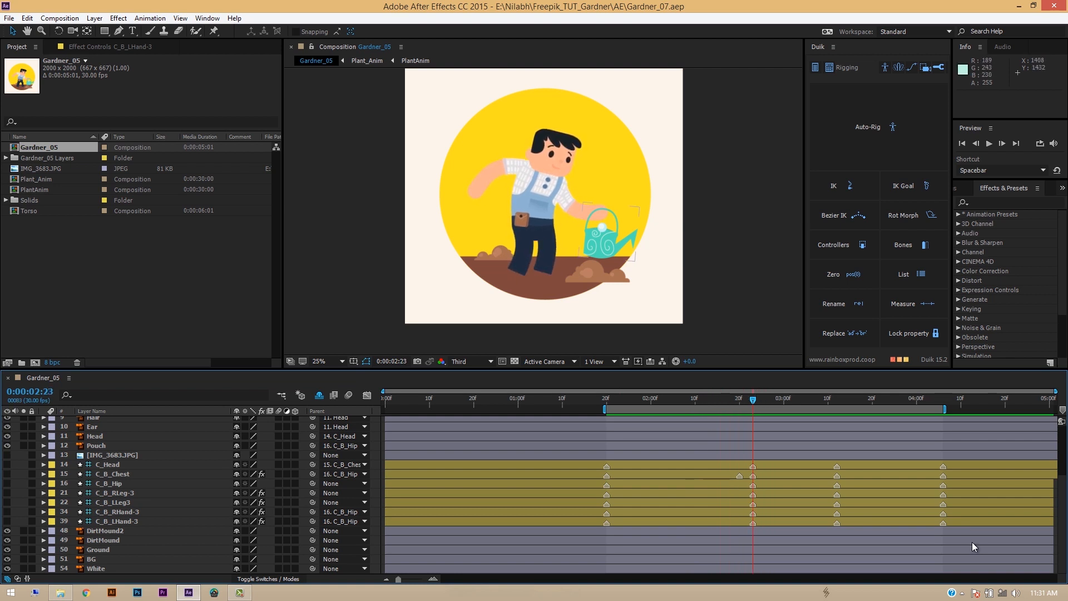
pyautogui.click(606, 232)
pyautogui.press('r')
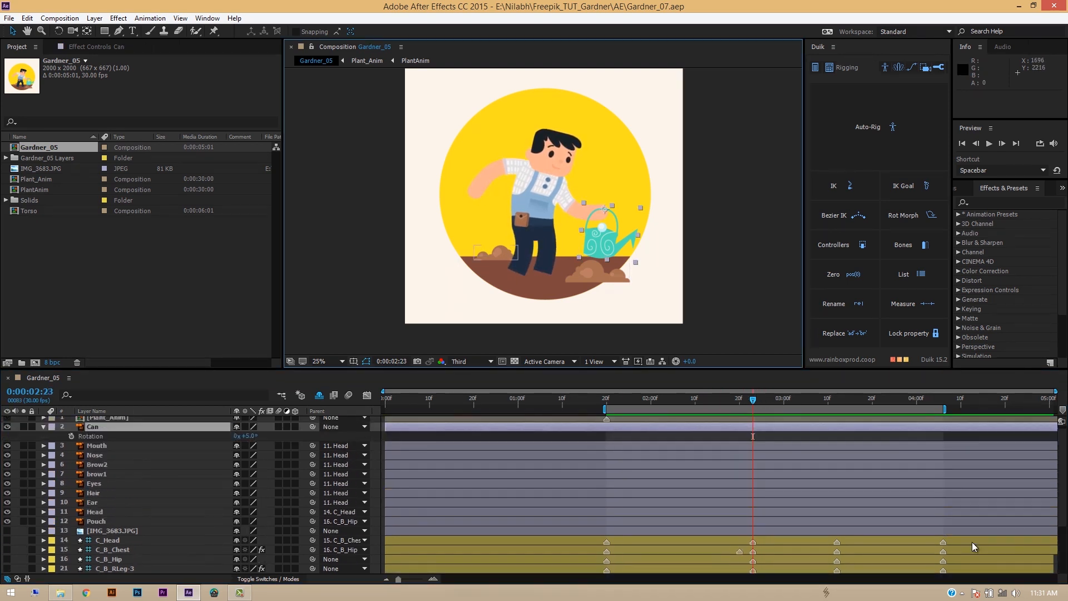
pyautogui.scroll(1, 973, 547)
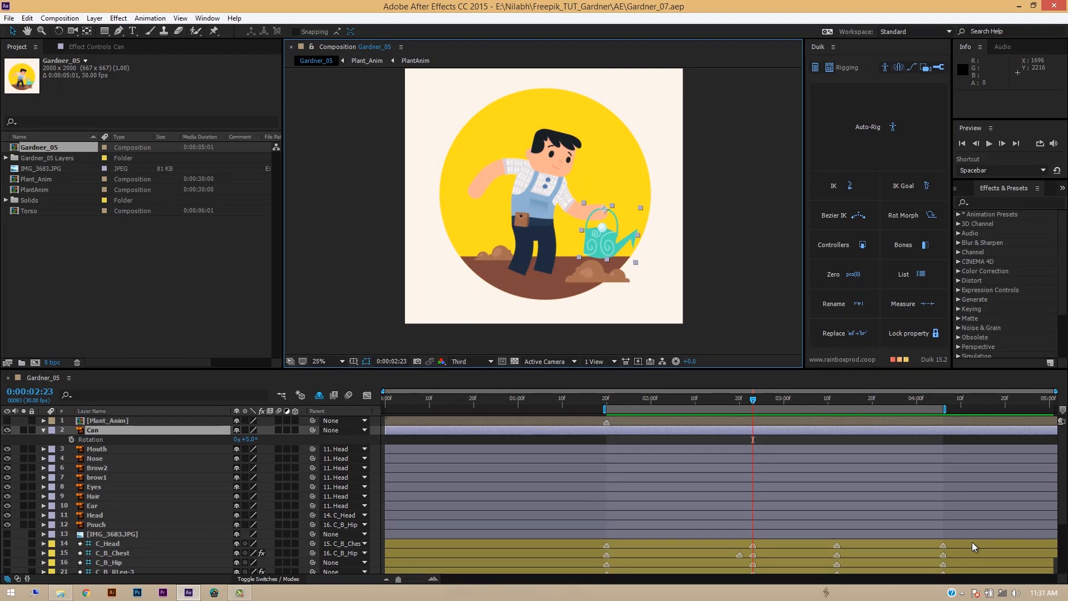
pyautogui.rightClick(107, 430)
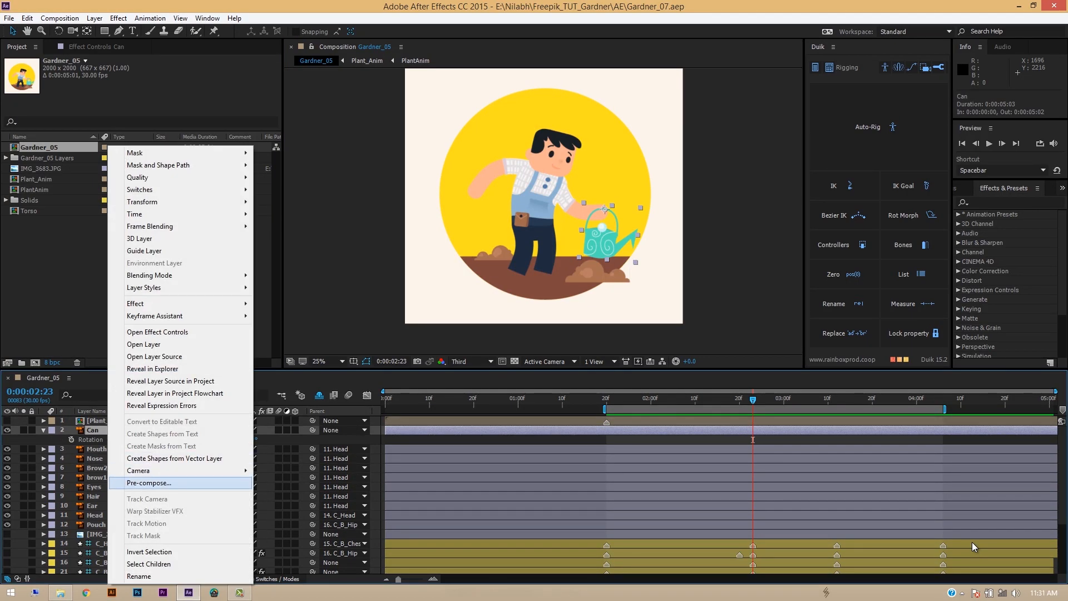
pyautogui.click(149, 482)
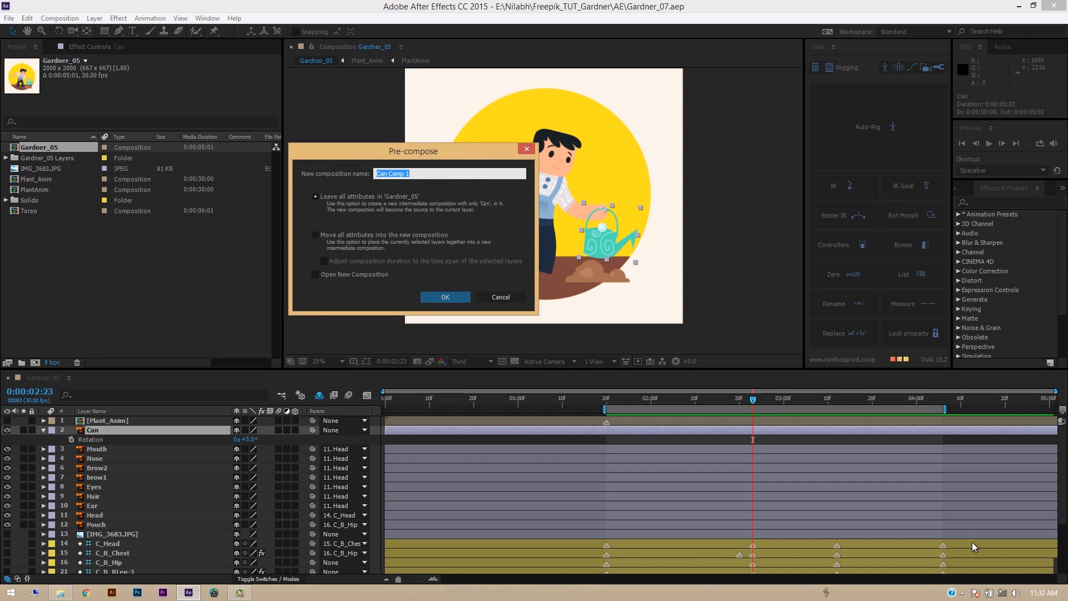
pyautogui.write('WateringCan')
pyautogui.press('Return')
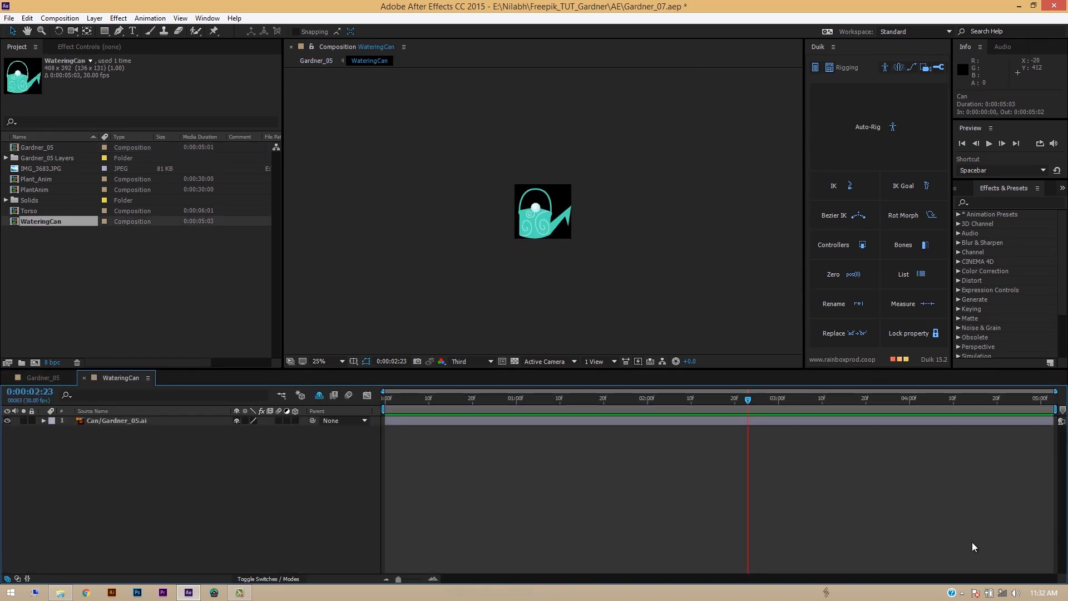
# Resize the WateringCan composition to 800 px wide by 800 px high with the aspect ratio unlocked
pyautogui.press('.')
pyautogui.press('.')
pyautogui.press('.')
pyautogui.press(',')
pyautogui.press(',')
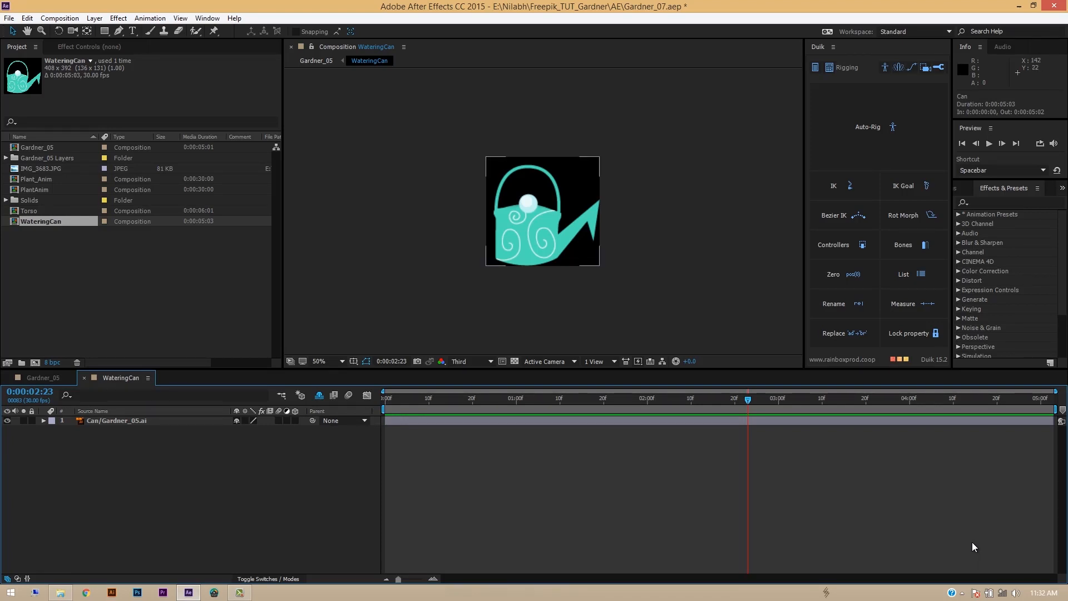
pyautogui.click(116, 421)
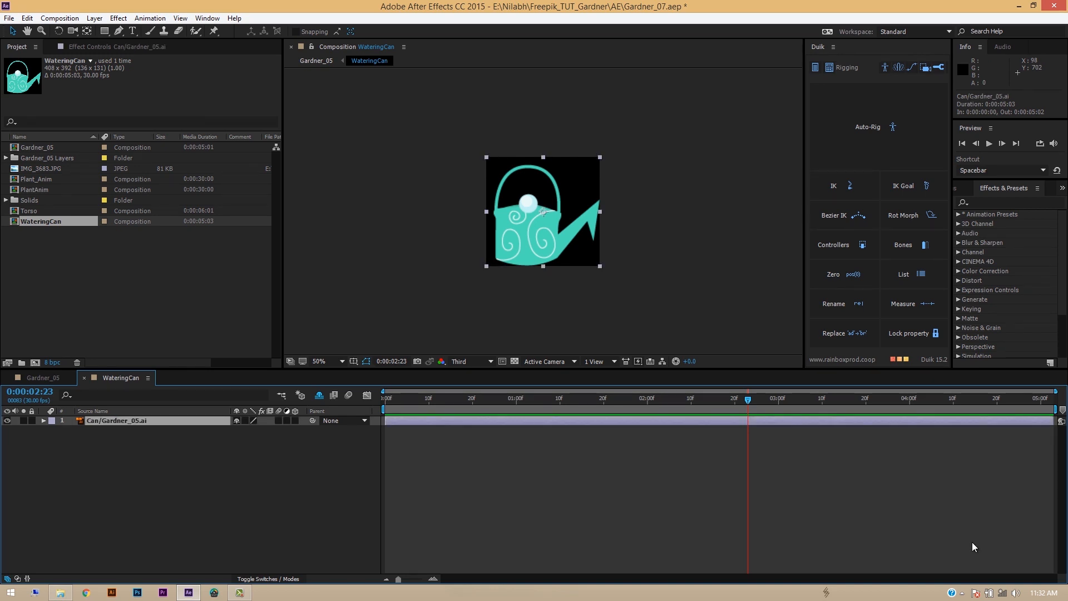
pyautogui.click(60, 18)
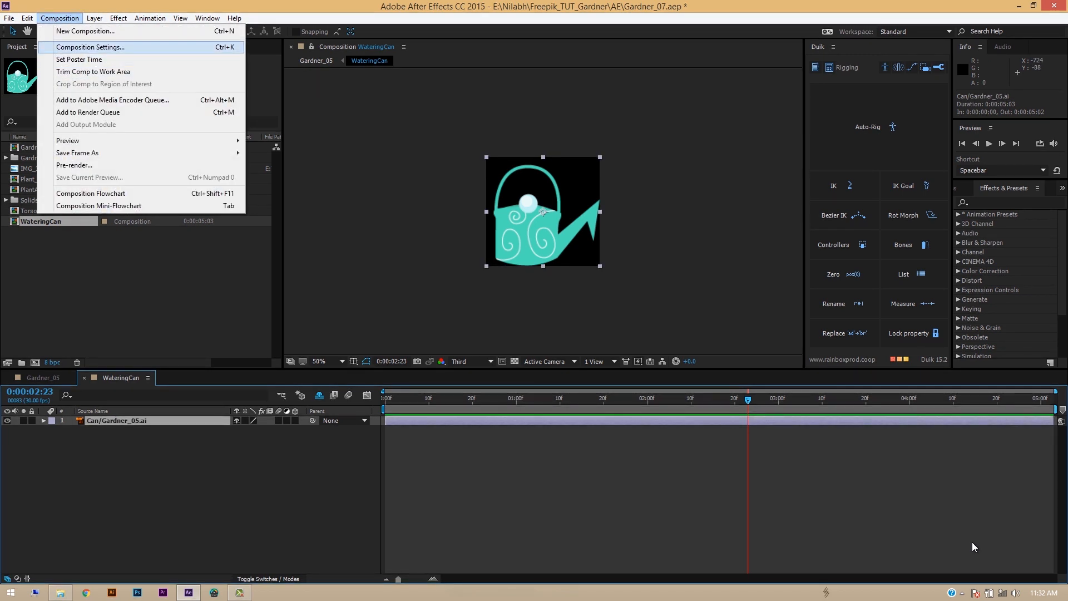
pyautogui.click(90, 47)
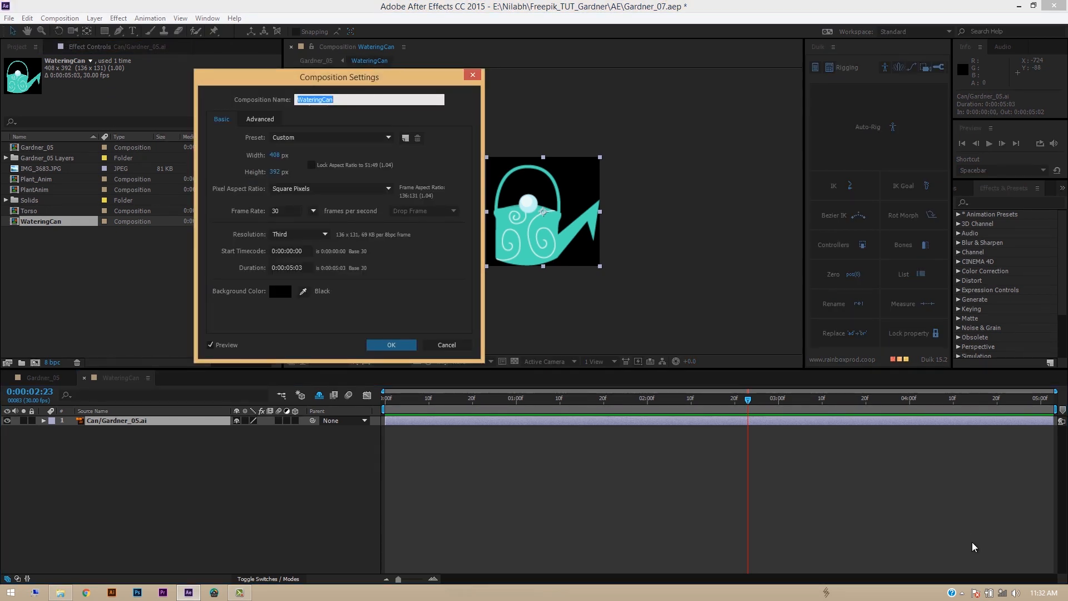
pyautogui.click(312, 165)
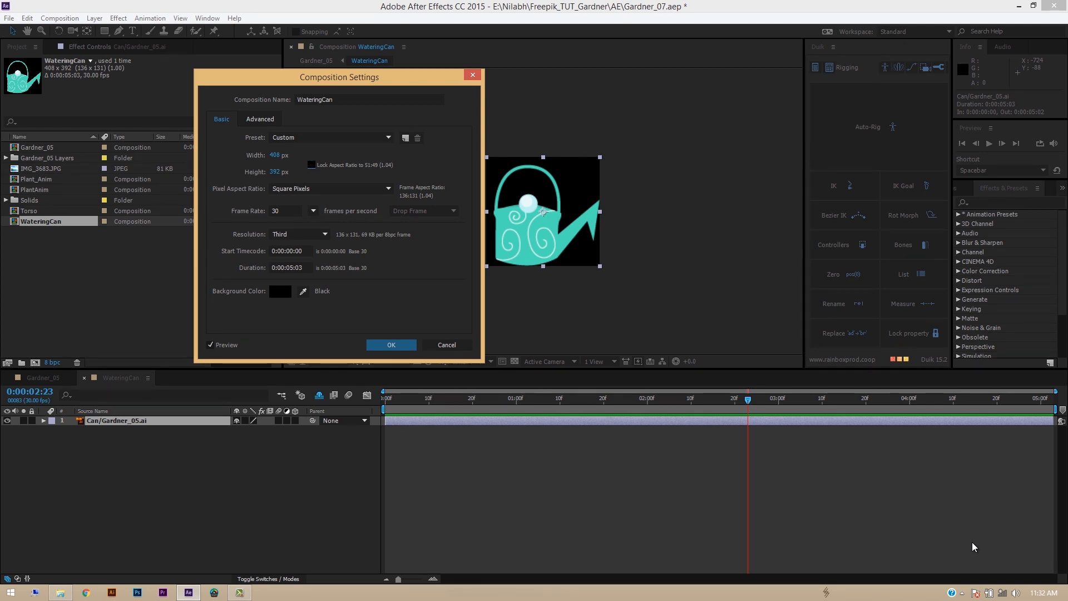
pyautogui.click(275, 155)
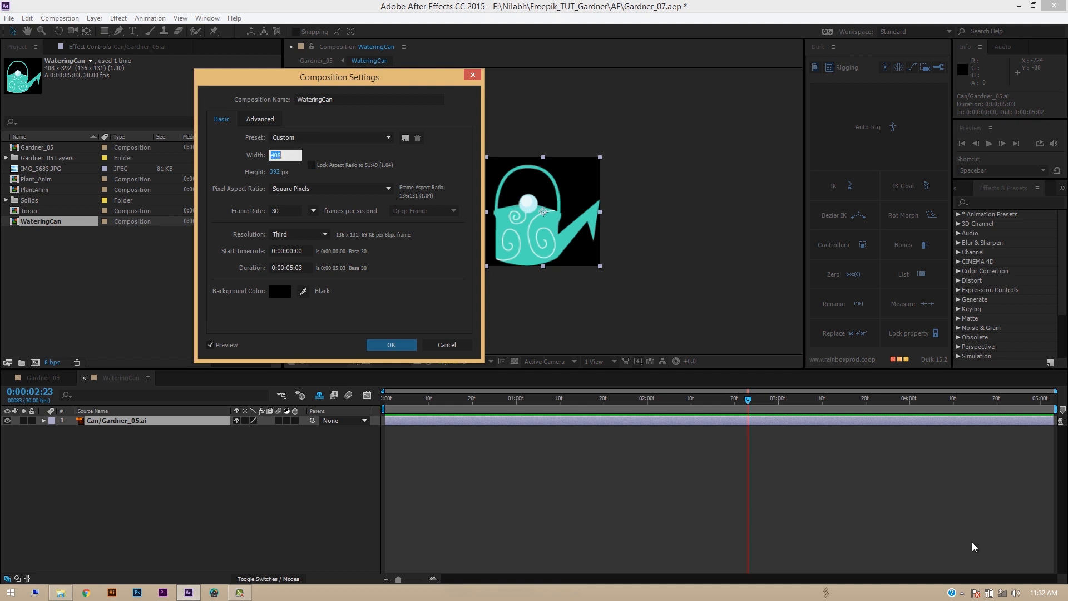
pyautogui.write('800')
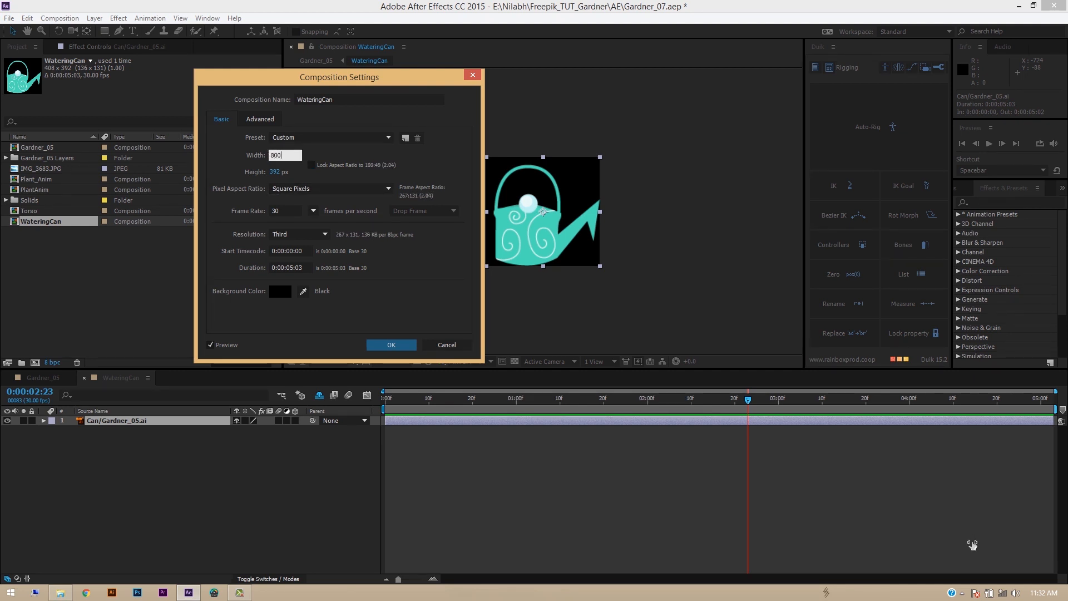
pyautogui.press('Tab')
pyautogui.write('800')
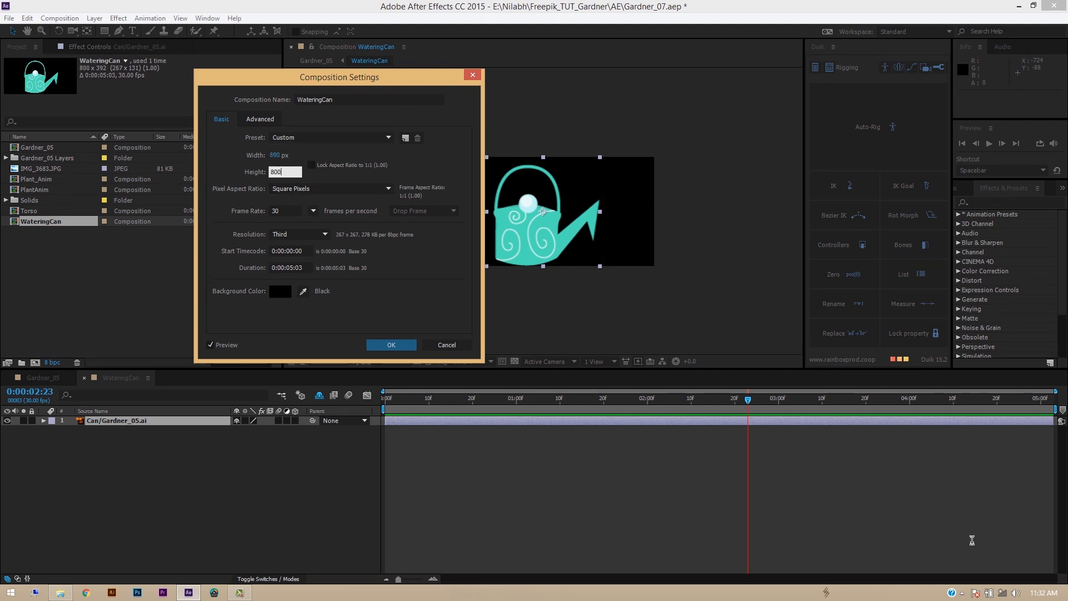
pyautogui.press('Return')
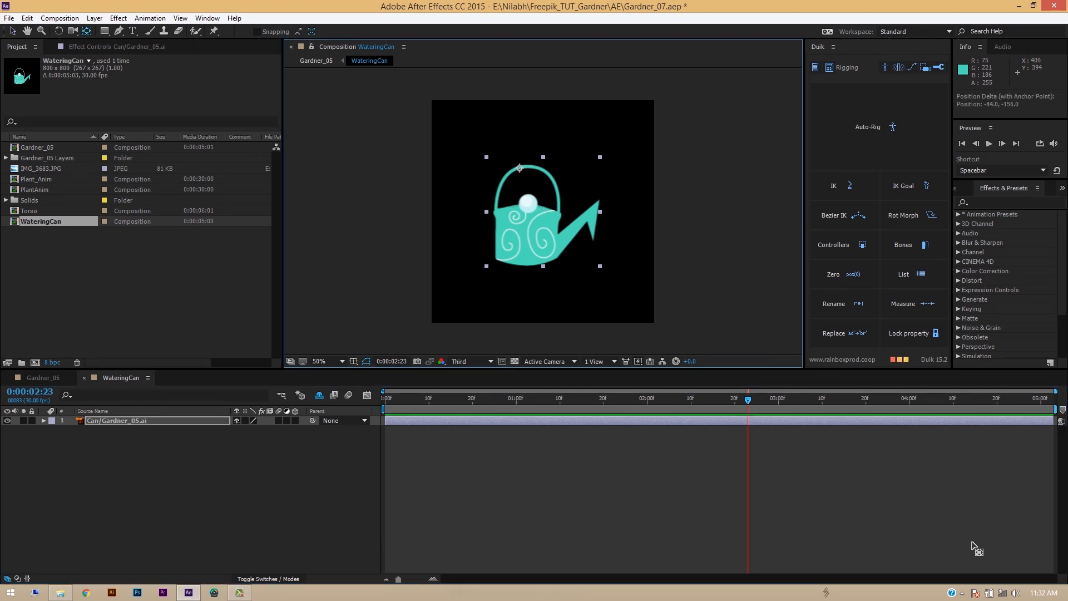
# Reposition the can layer at about 164, 214 in WateringCan and check its fit to the hand in Gardner_05
pyautogui.press('v')
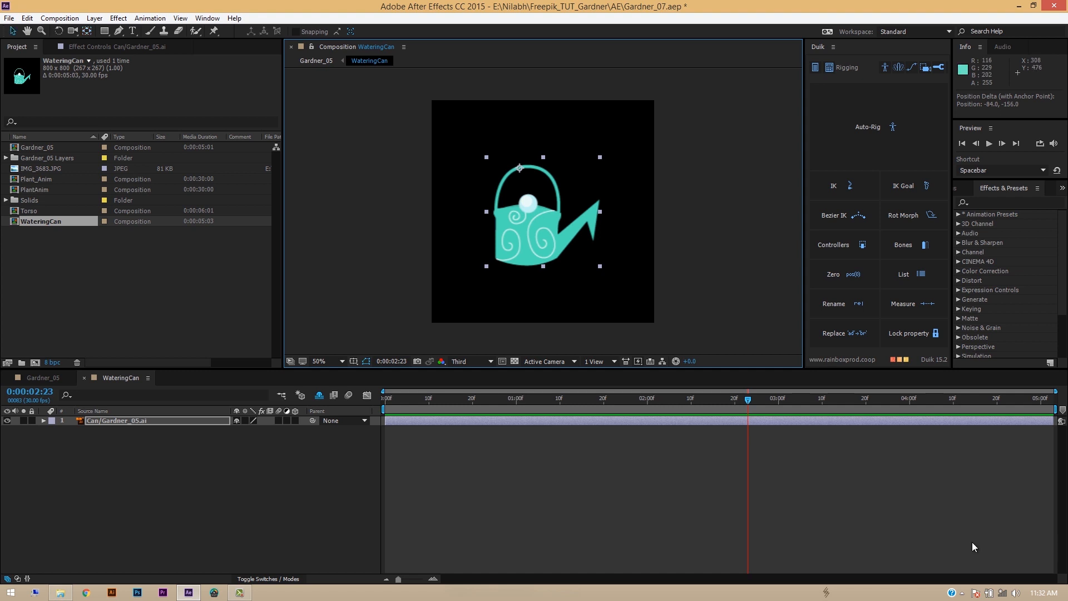
pyautogui.moveTo(532, 232); pyautogui.dragTo(492, 228)
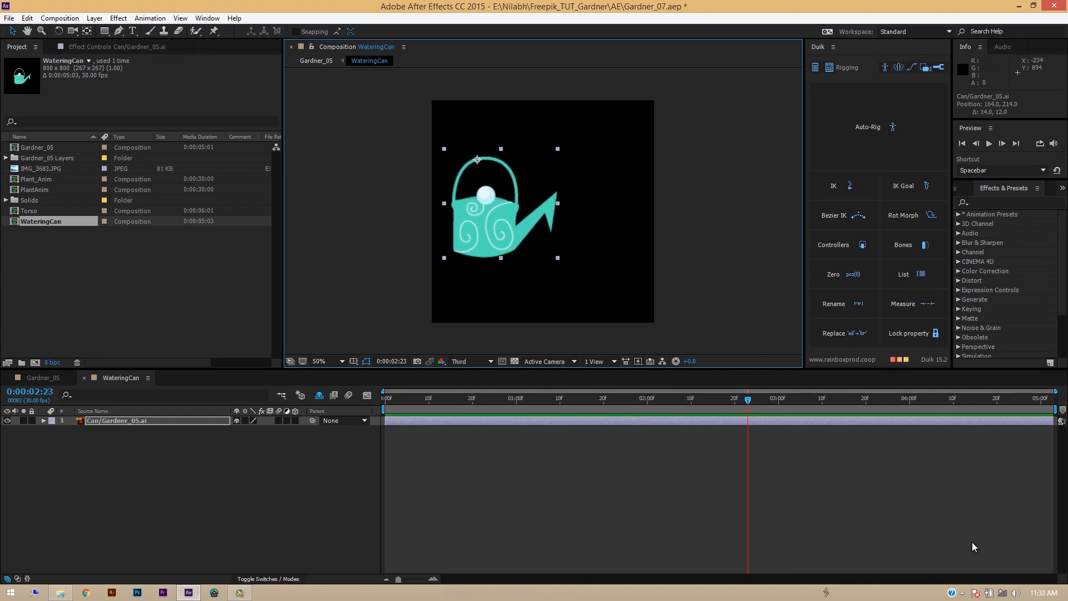
pyautogui.click(43, 378)
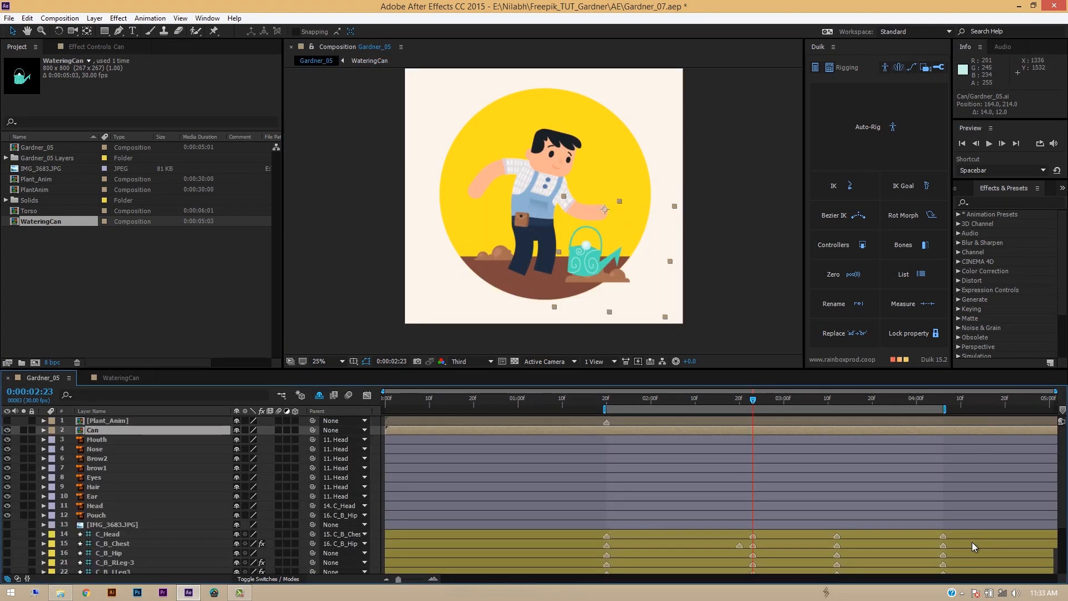
pyautogui.moveTo(589, 286); pyautogui.dragTo(604, 261)
pyautogui.hotkey('ctrl', 'z')
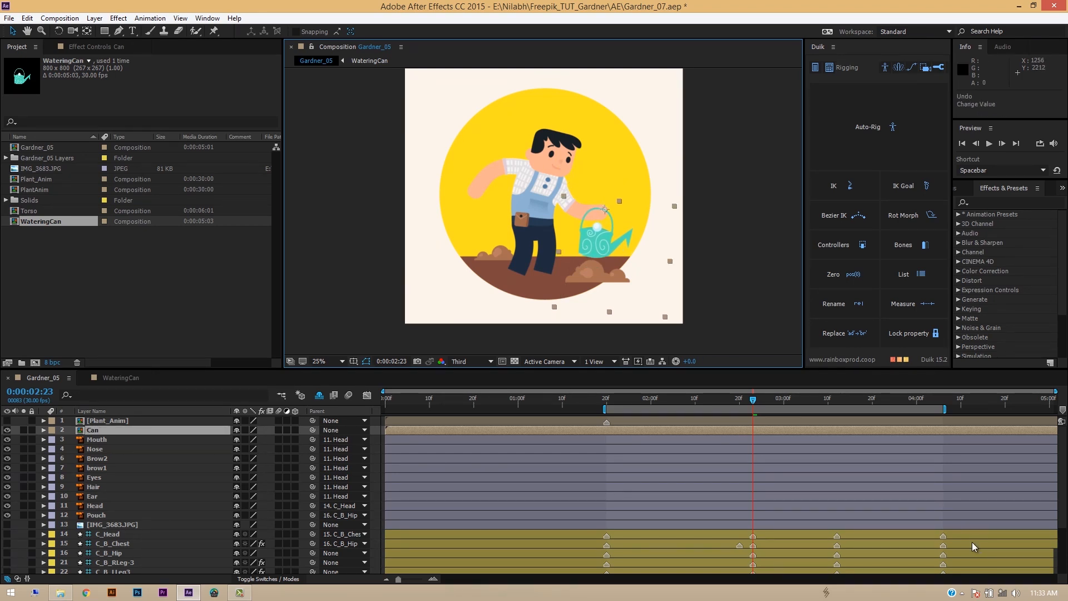
# Return to the WateringCan composition, rotate the can layer to 18° and reposition it at about 226, 184
pyautogui.hotkey('ctrl', 'Up')
pyautogui.press('KP_Enter')
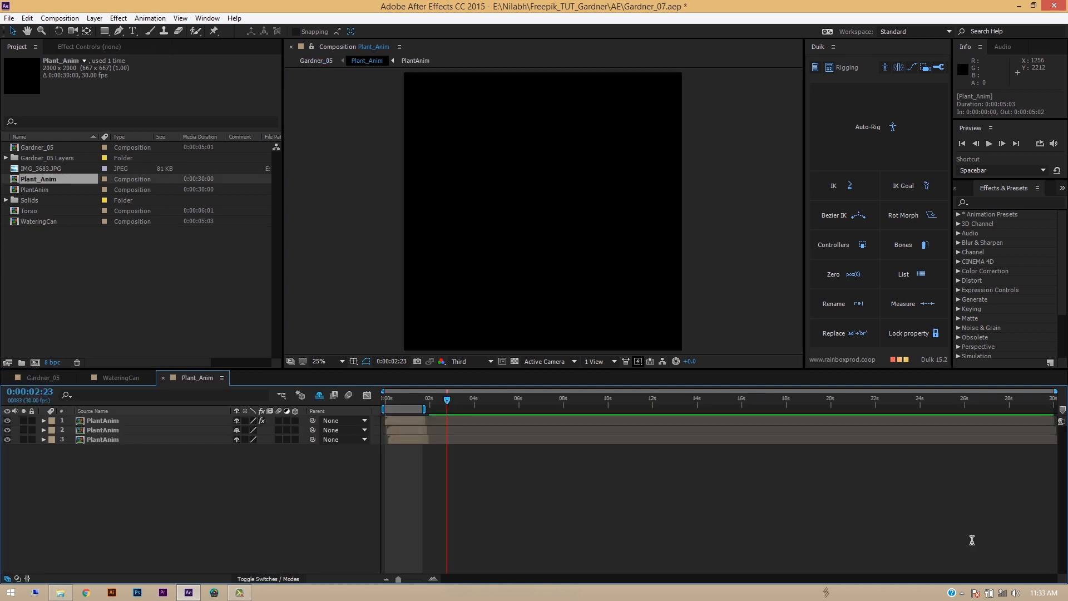
pyautogui.hotkey('ctrl', 'w')
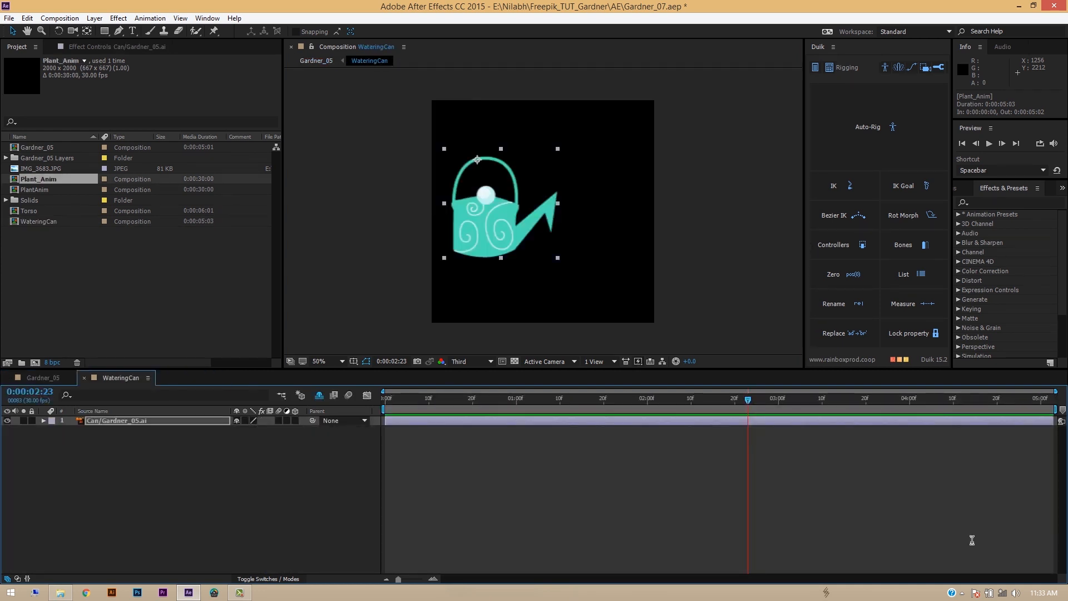
pyautogui.click(972, 543)
pyautogui.click(486, 228)
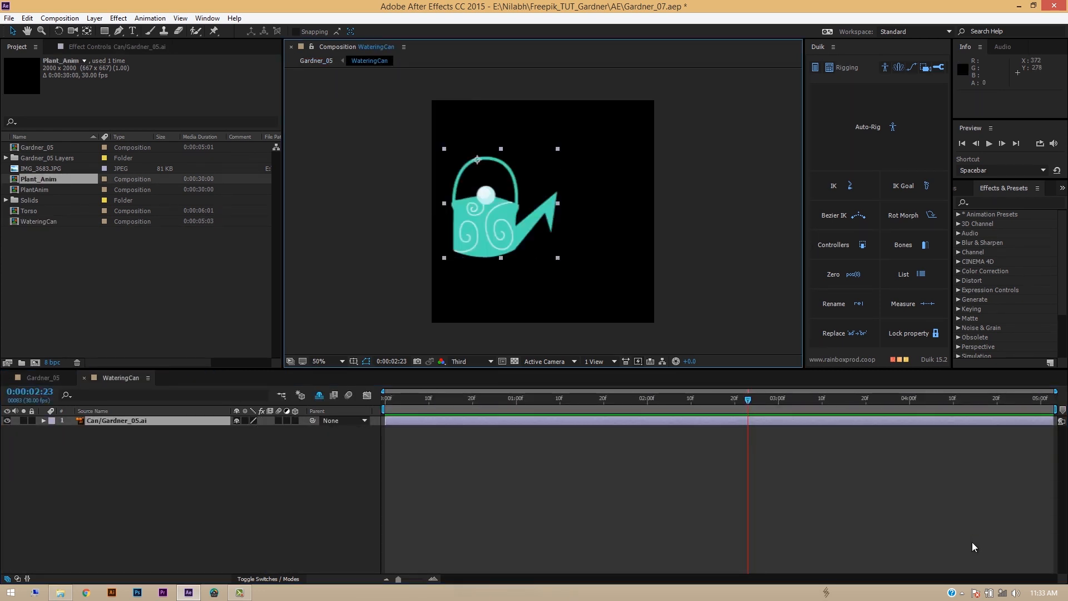
pyautogui.press('r')
pyautogui.moveTo(246, 430); pyautogui.dragTo(256, 430)
pyautogui.moveTo(478, 229)
pyautogui.mouseDown()
pyautogui.moveTo(501, 245)
pyautogui.moveTo(494, 221)
pyautogui.mouseUp()
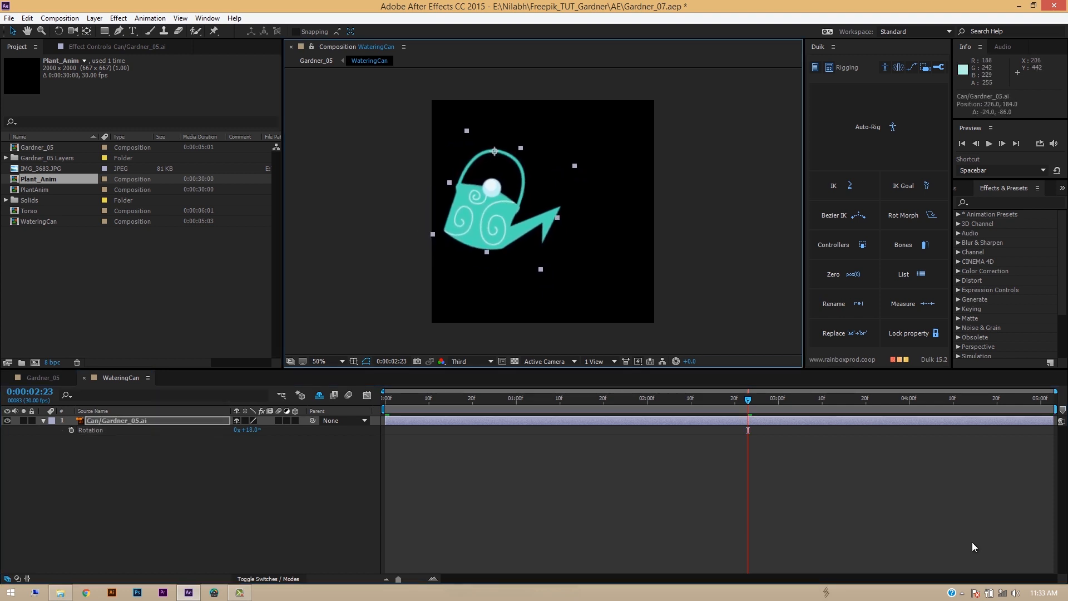
pyautogui.click(556, 473)
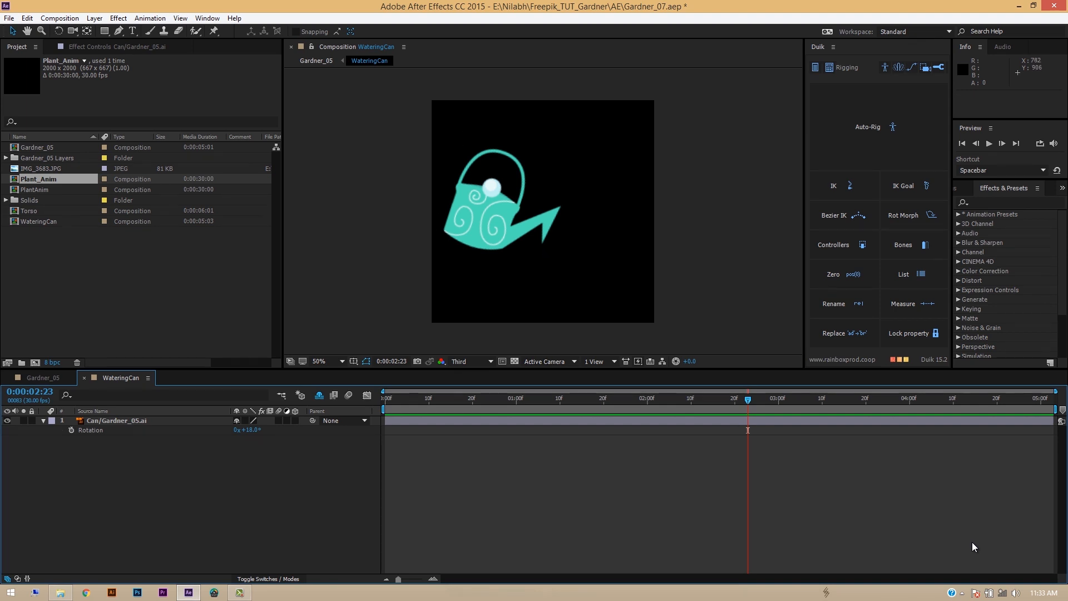
# Add a new shape layer to the WateringCan composition and rename it Water
pyautogui.rightClick(171, 493)
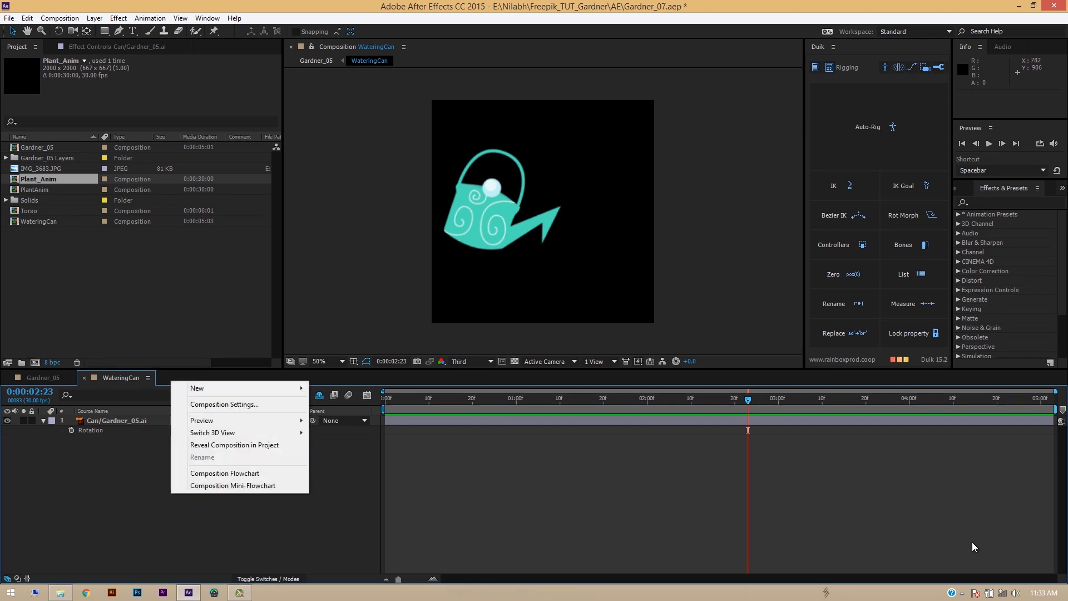
pyautogui.moveTo(239, 388)
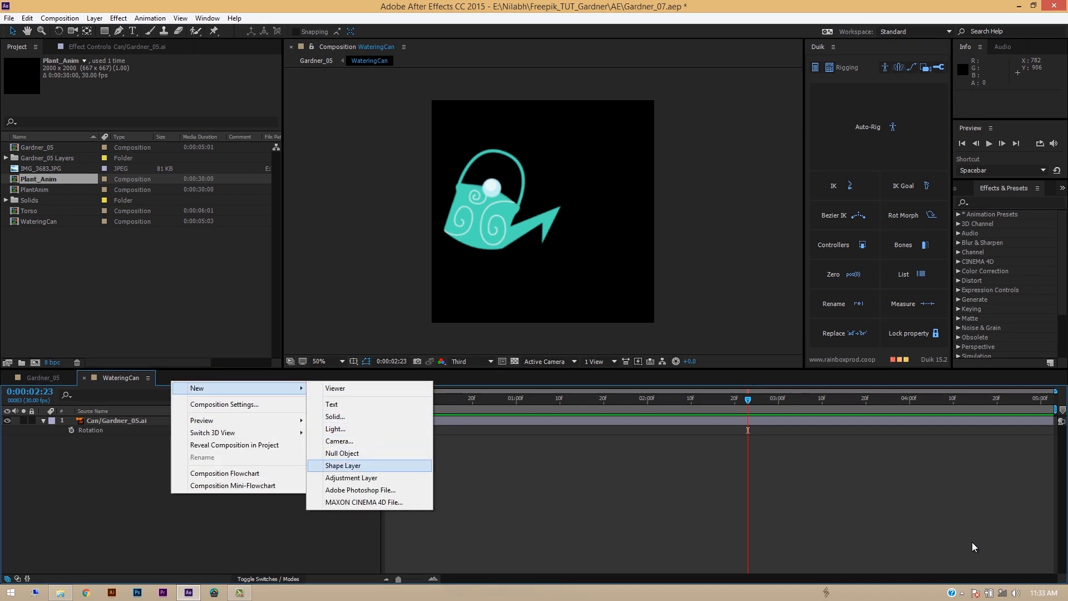
pyautogui.click(342, 465)
pyautogui.click(972, 547)
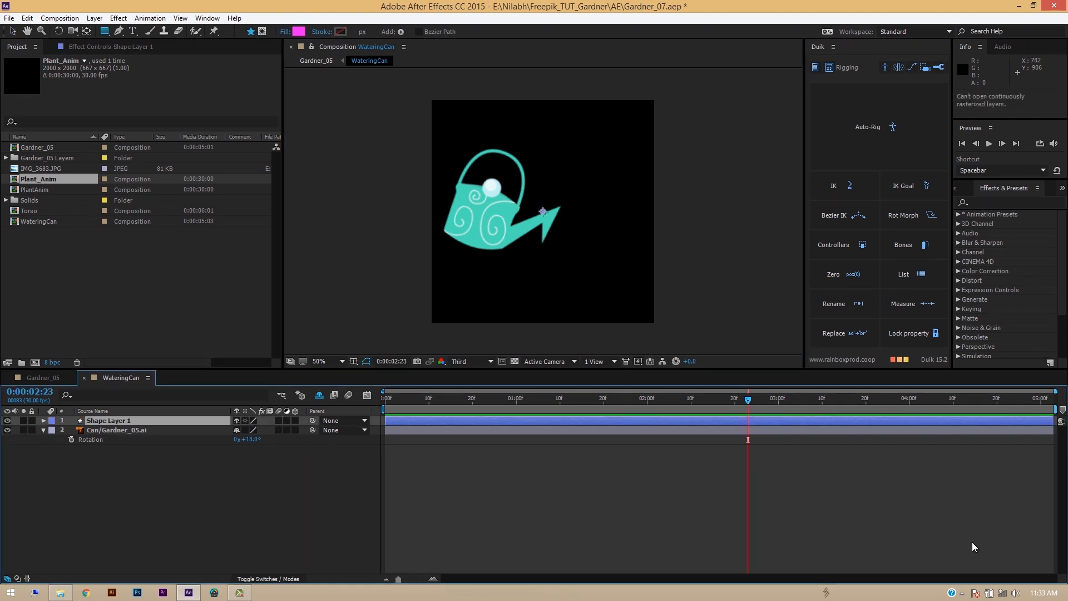
pyautogui.rightClick(119, 421)
pyautogui.click(149, 576)
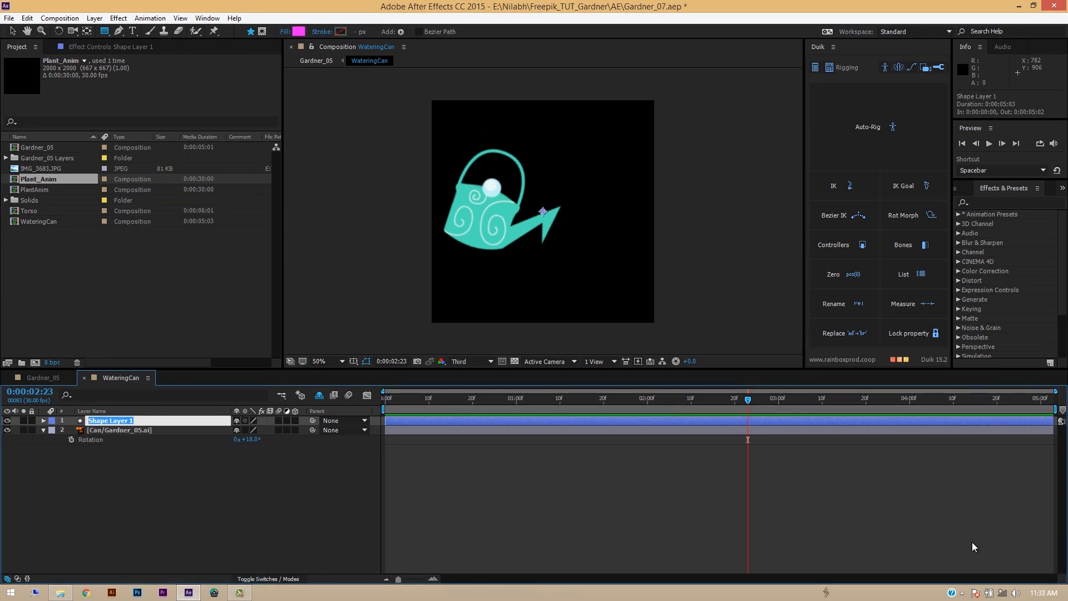
pyautogui.write('Water')
pyautogui.press('Return')
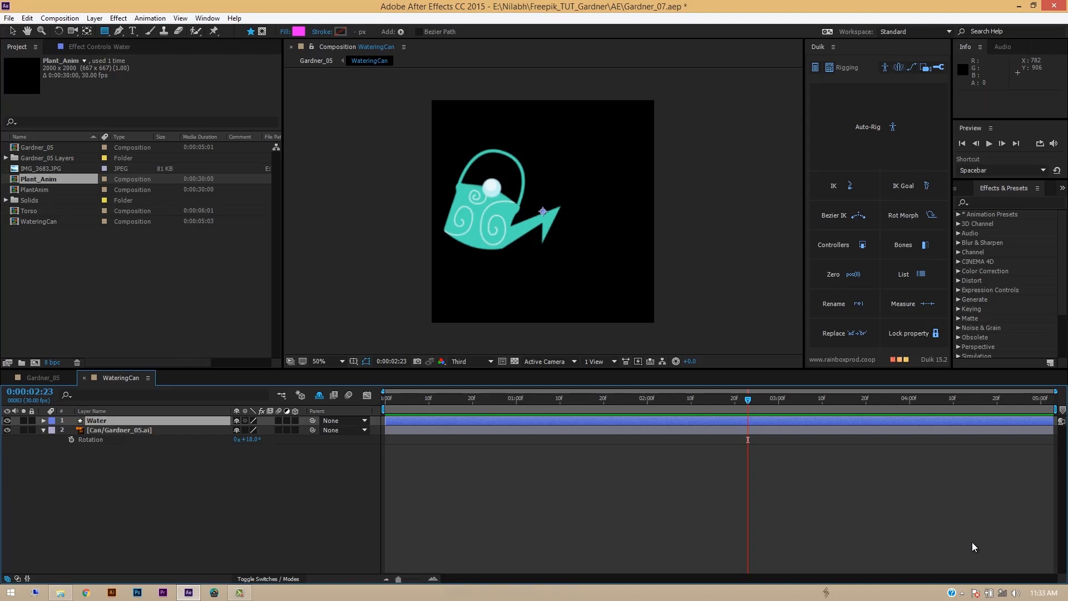
pyautogui.click(972, 547)
# On the Water layer, draw an open two-point curve with the Pen tool, arching from the can's spout tip down and away from it
pyautogui.click(96, 420)
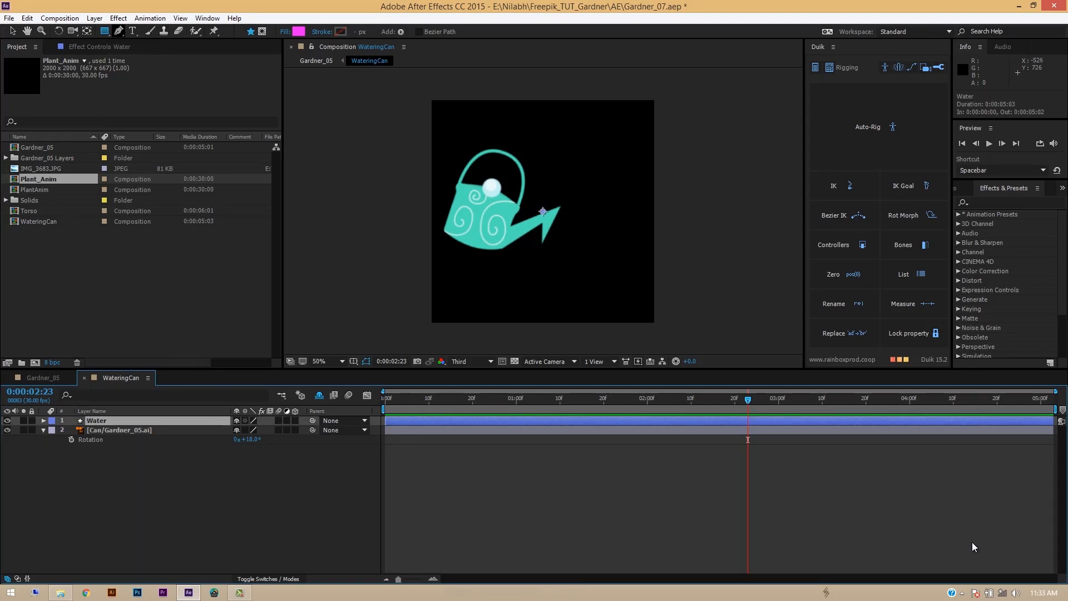
pyautogui.press('g')
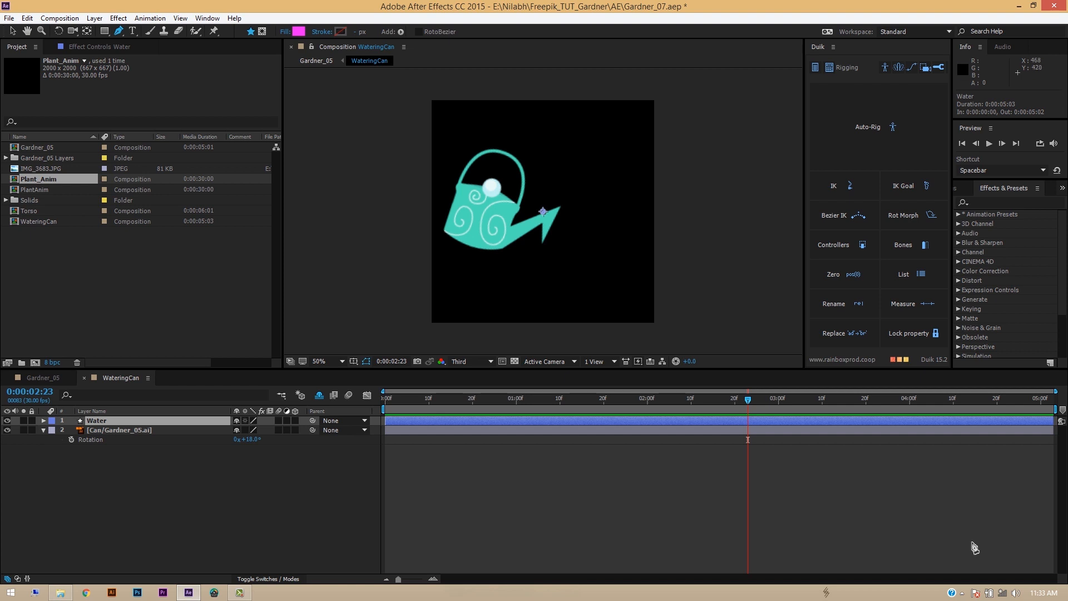
pyautogui.click(562, 213)
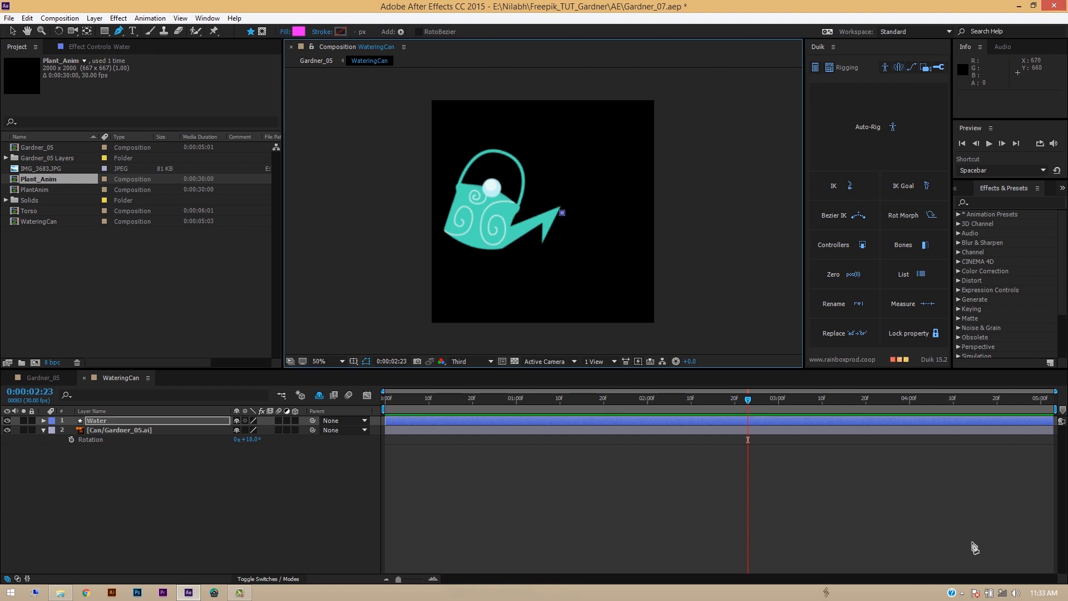
pyautogui.moveTo(623, 286); pyautogui.dragTo(627, 349)
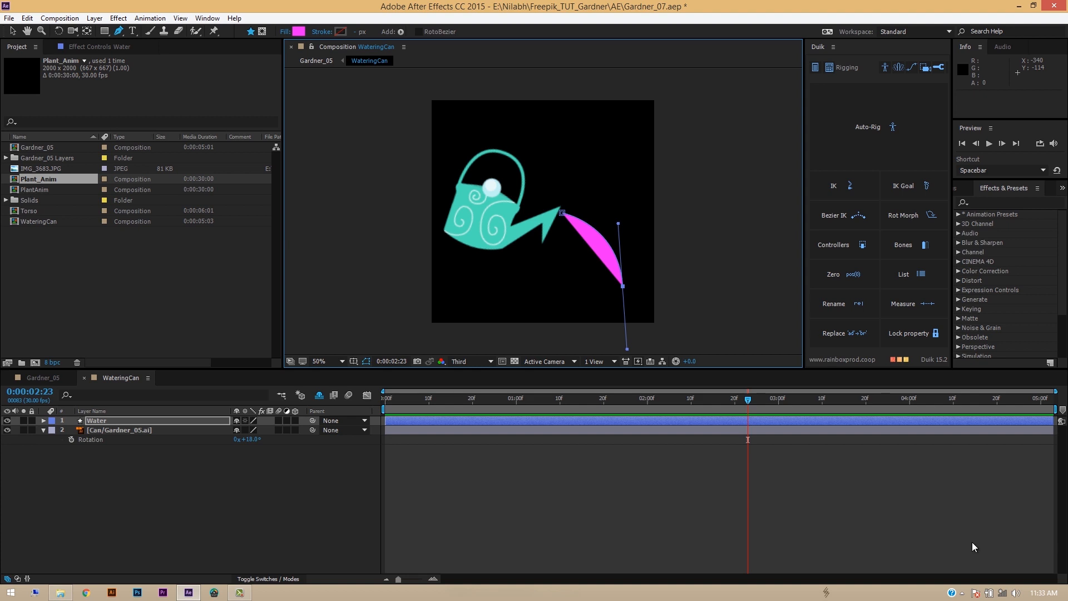
# Set the fill of the water curve to None in the fill options
pyautogui.click(299, 31)
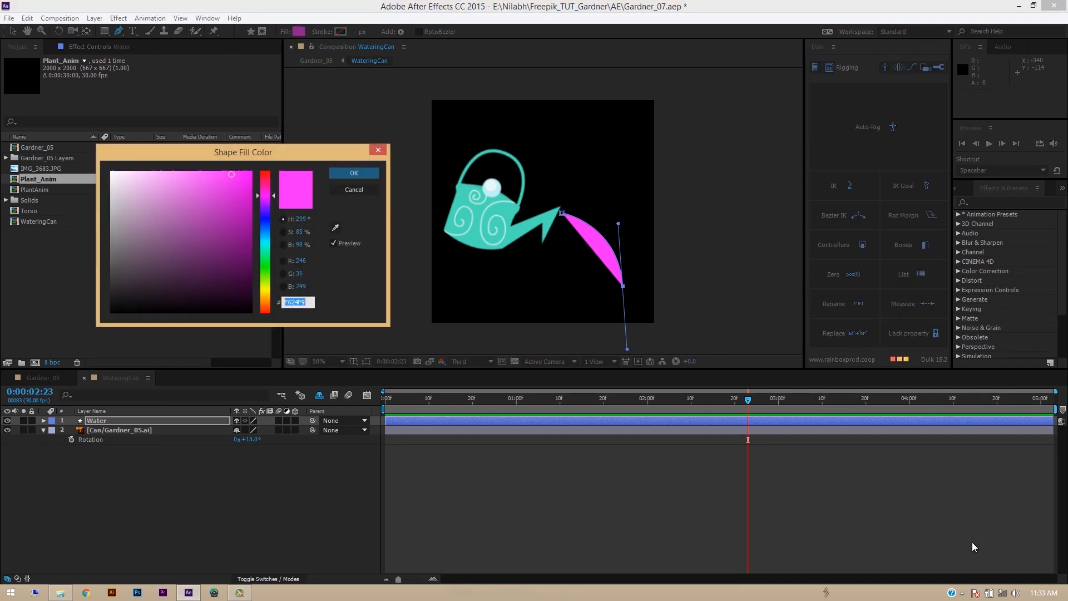
pyautogui.click(354, 189)
pyautogui.click(284, 32)
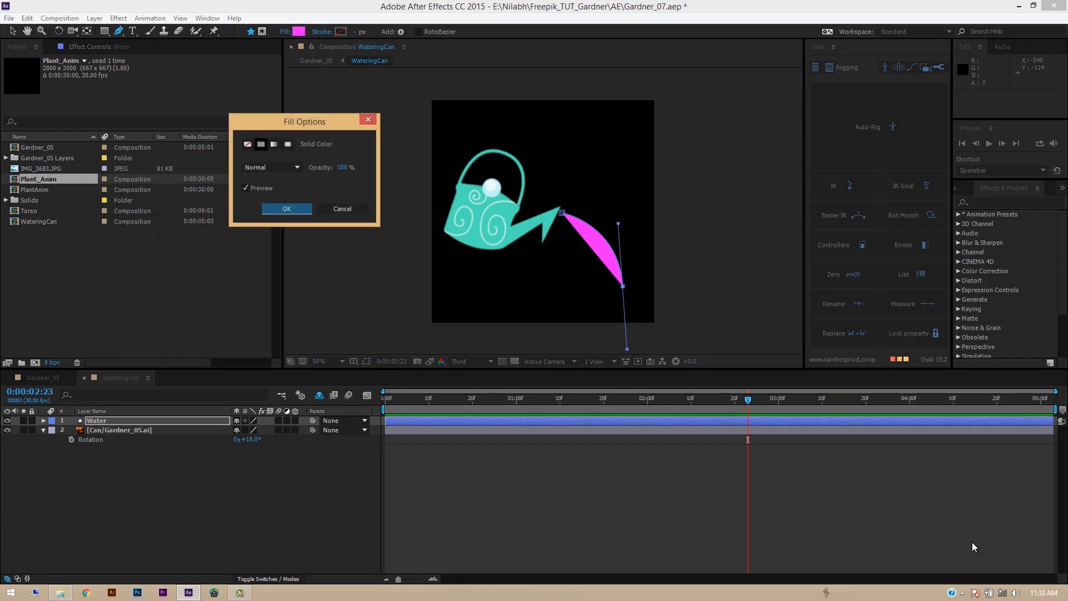
pyautogui.click(248, 145)
pyautogui.click(287, 209)
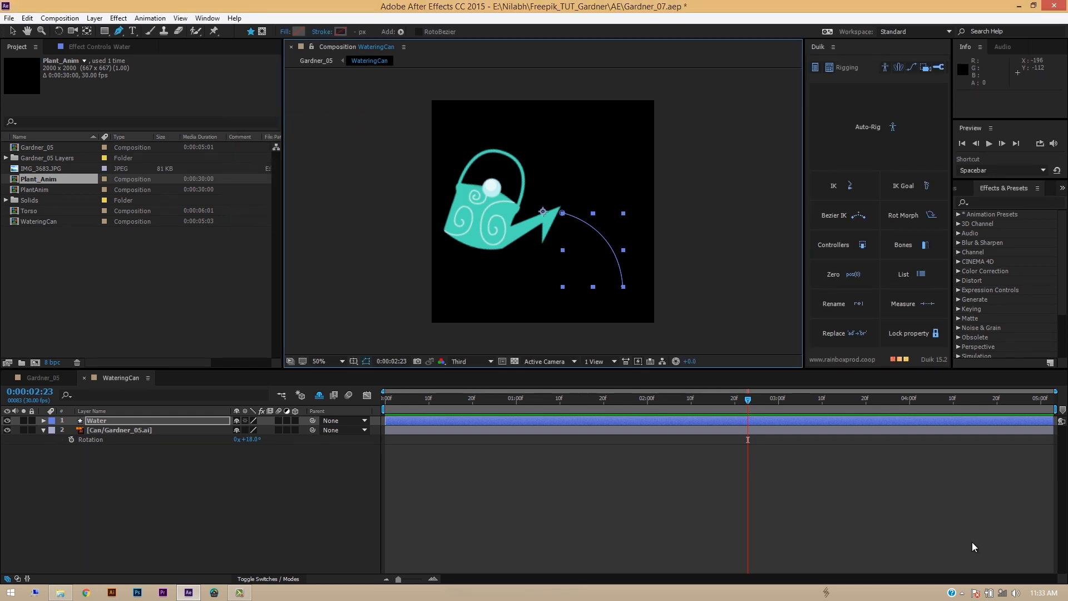
# Give the water curve a light blue stroke and deselect the layer
pyautogui.click(340, 32)
pyautogui.click(162, 185)
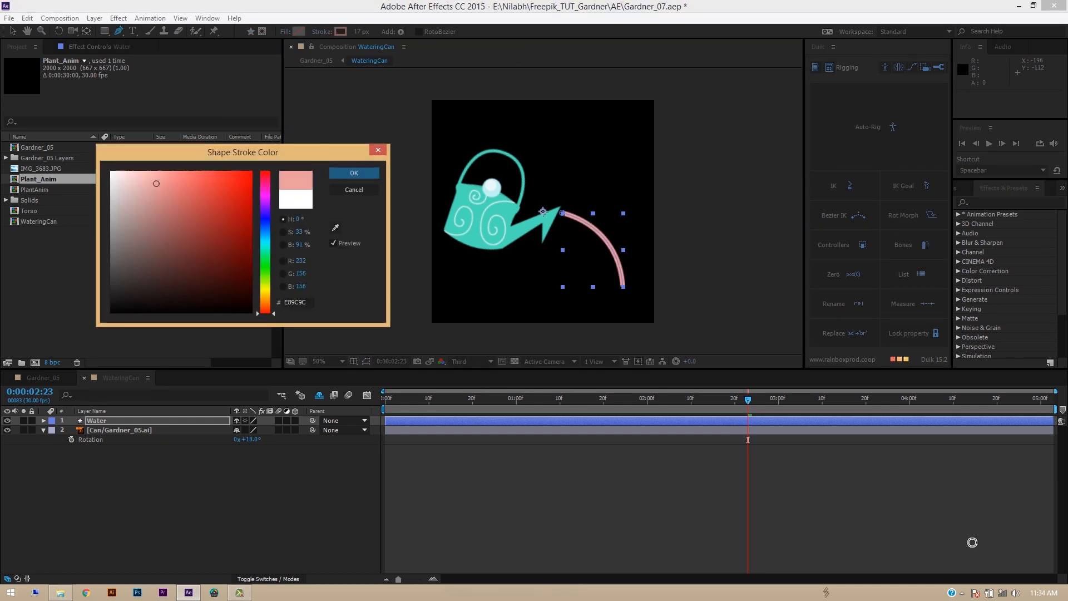
pyautogui.click(265, 246)
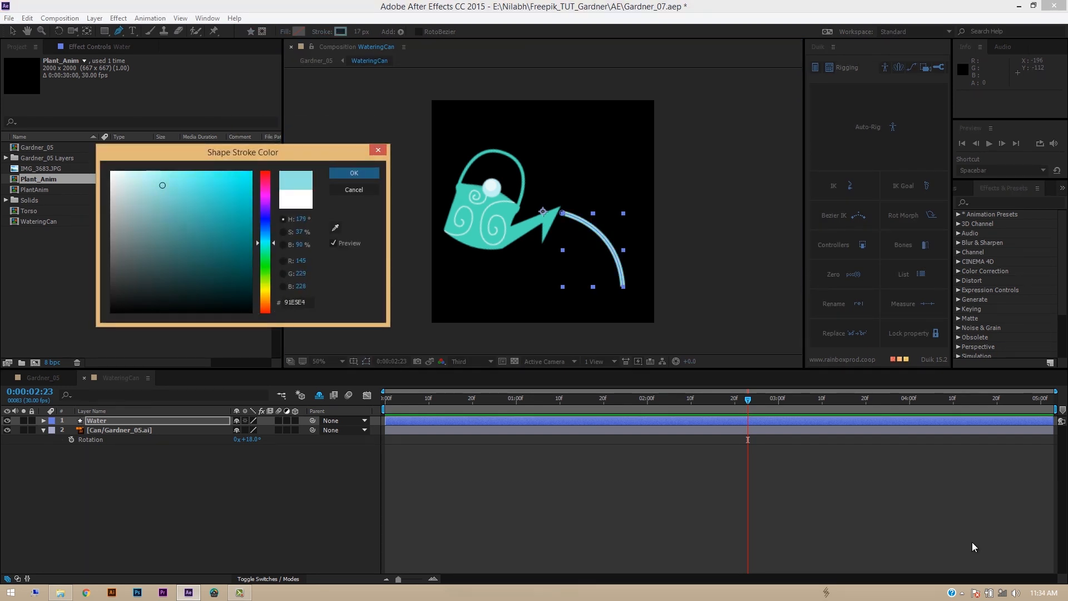
pyautogui.click(265, 240)
pyautogui.moveTo(179, 182); pyautogui.dragTo(162, 172)
pyautogui.click(266, 232)
pyautogui.click(354, 173)
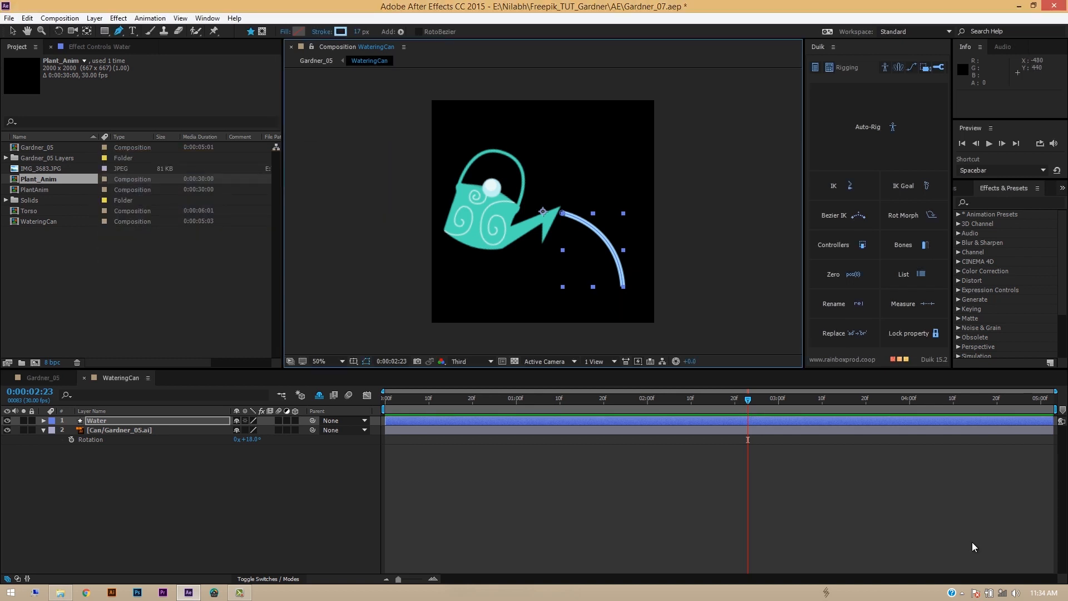
pyautogui.press('v')
pyautogui.click(972, 545)
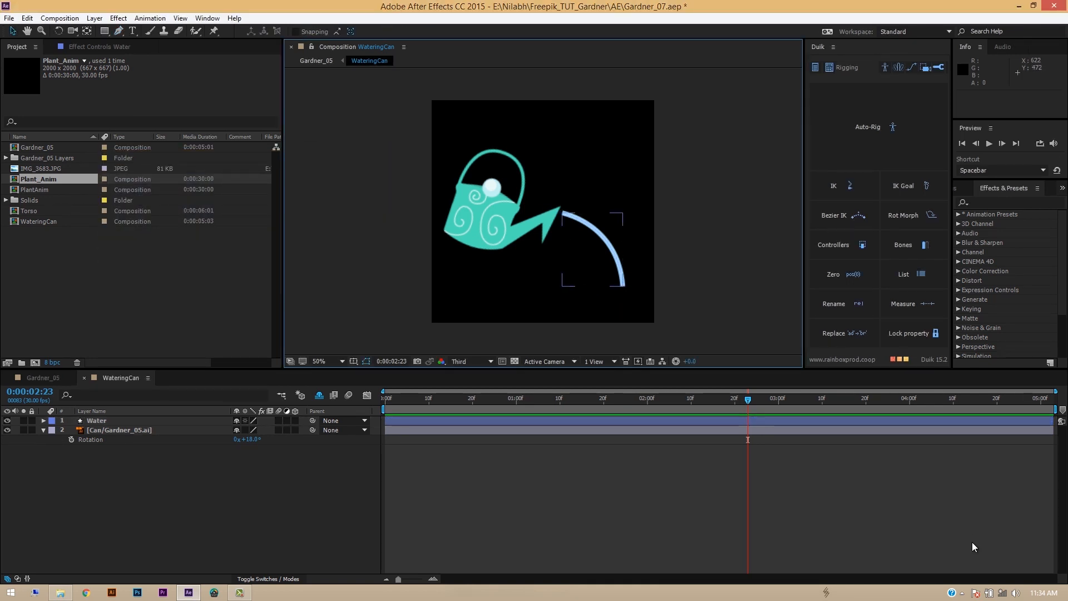
# Set the line cap of the Water layer's Stroke 1 to Round Cap
pyautogui.click(609, 248)
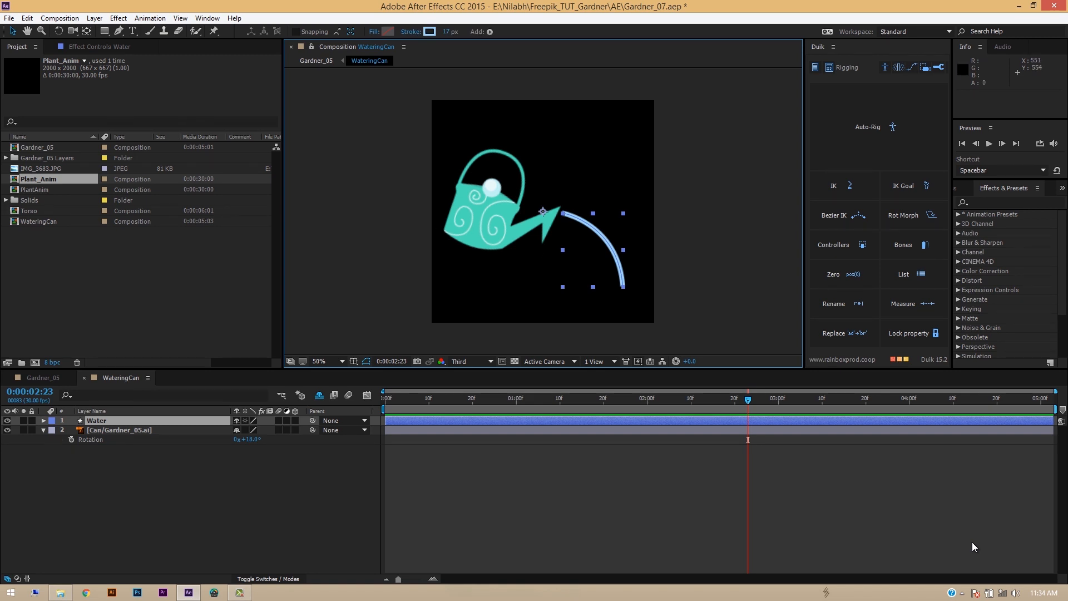
pyautogui.press('.')
pyautogui.moveTo(616, 294); pyautogui.dragTo(576, 247)
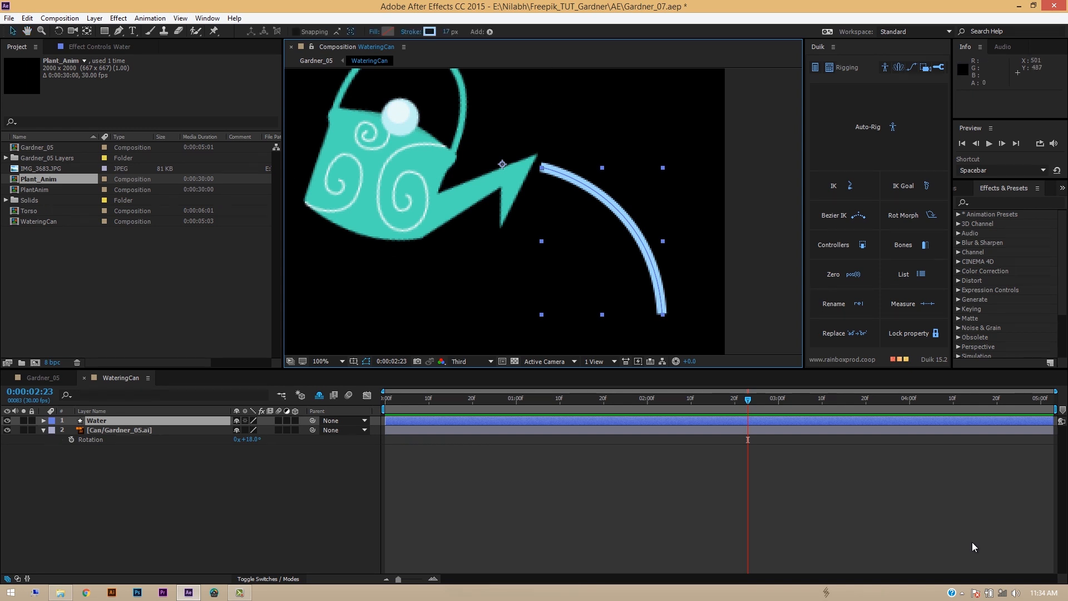
pyautogui.click(601, 273)
pyautogui.click(660, 305)
pyautogui.click(189, 495)
pyautogui.click(43, 421)
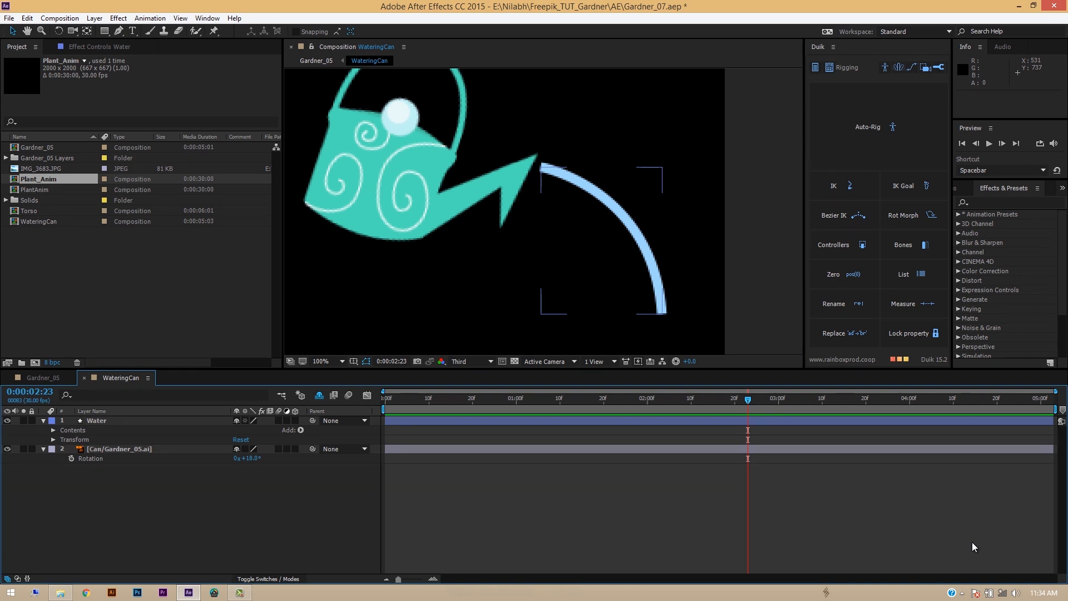
pyautogui.click(53, 430)
pyautogui.click(63, 440)
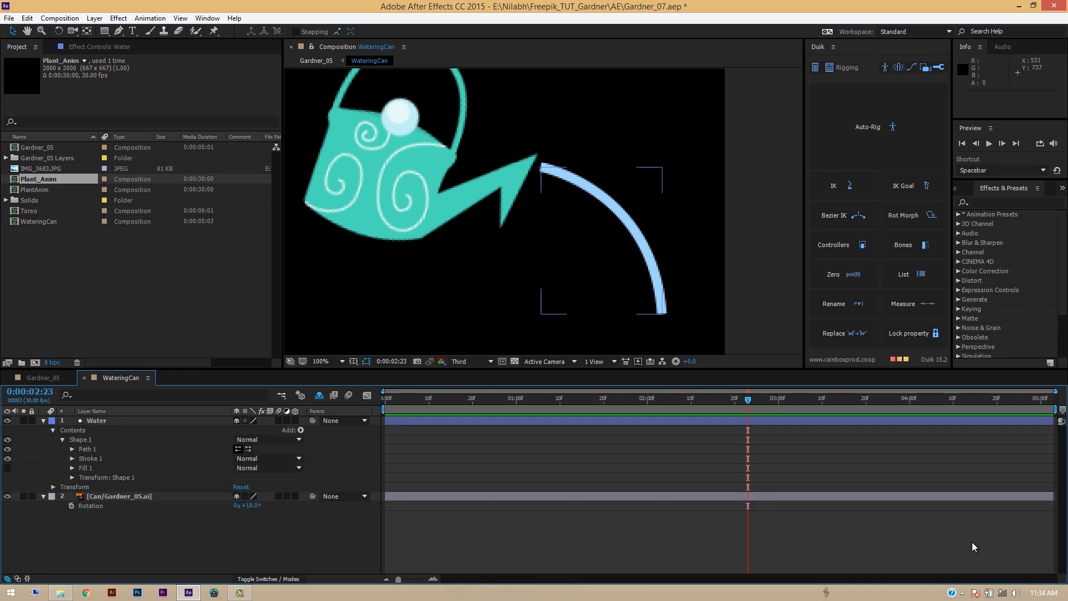
pyautogui.click(72, 448)
pyautogui.click(72, 448)
pyautogui.click(72, 459)
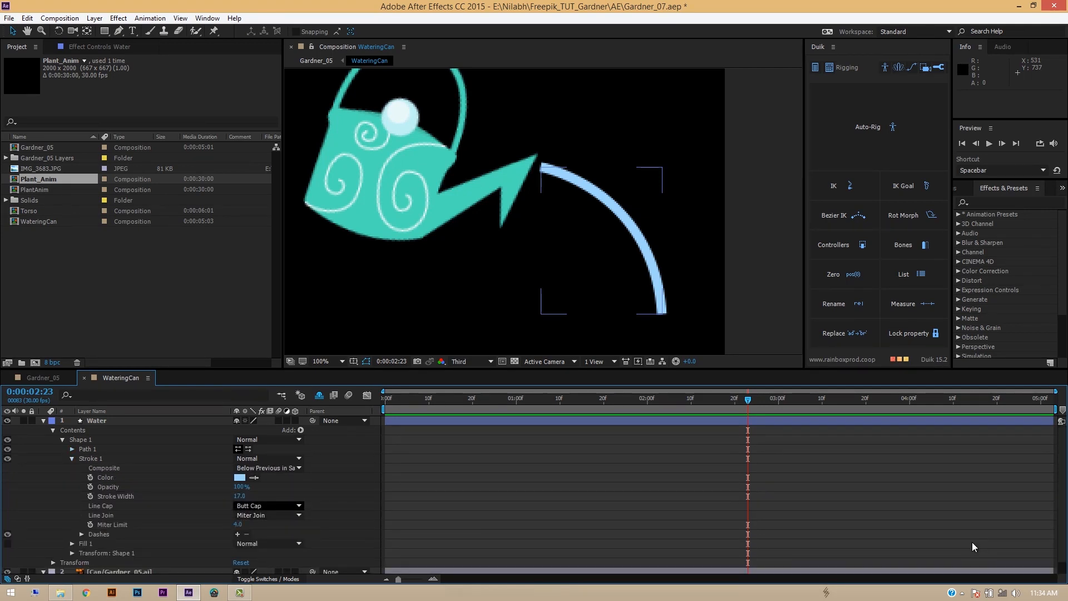
pyautogui.click(267, 505)
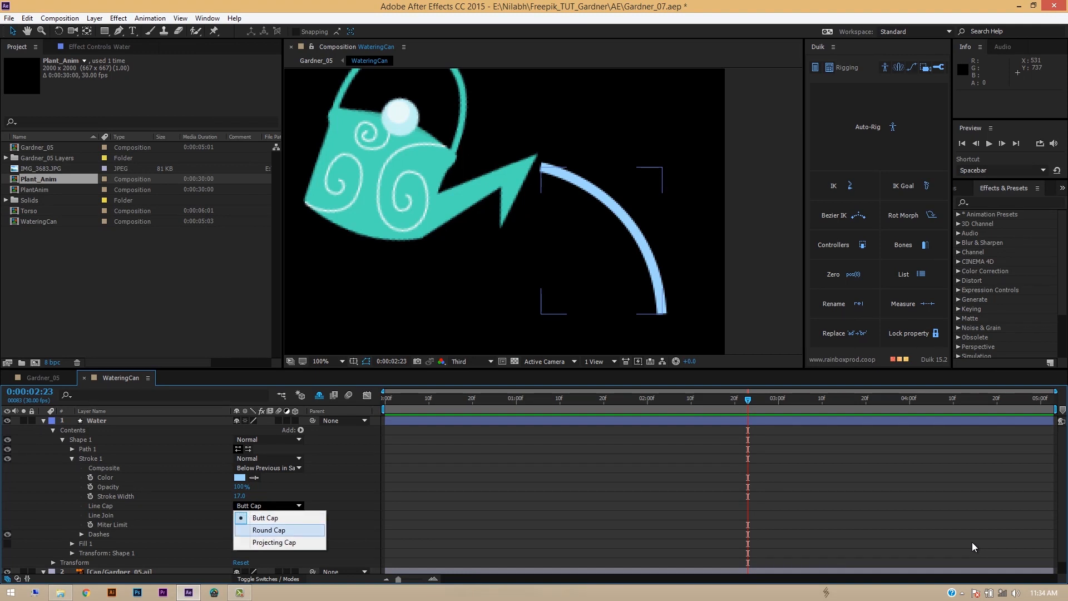
pyautogui.click(269, 530)
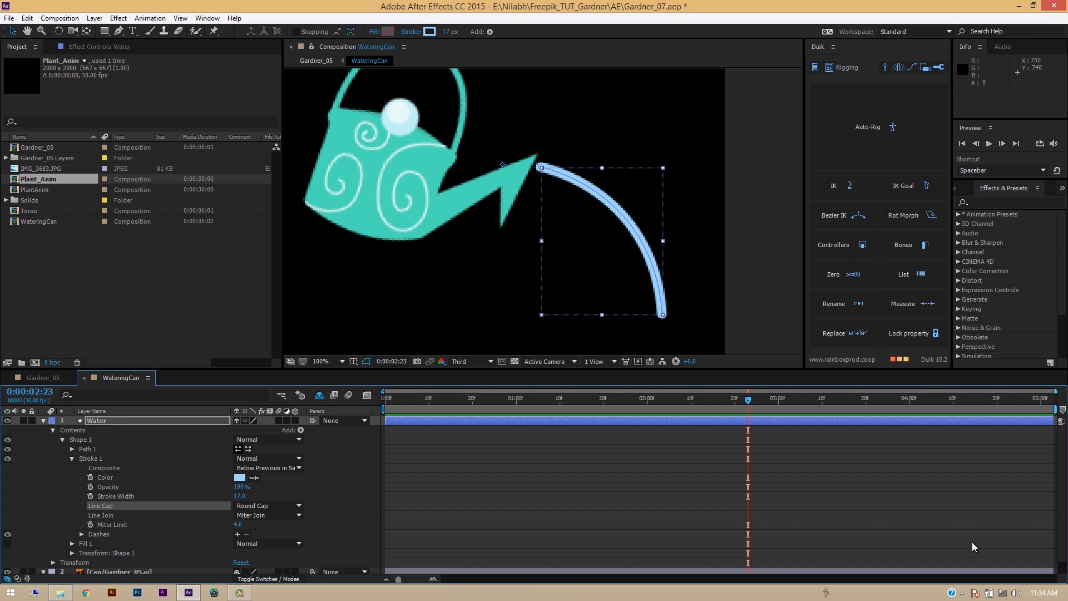
# Add dashes to the Water layer's stroke with a dash length of 48, undoing a trial offset of -100
pyautogui.click(972, 543)
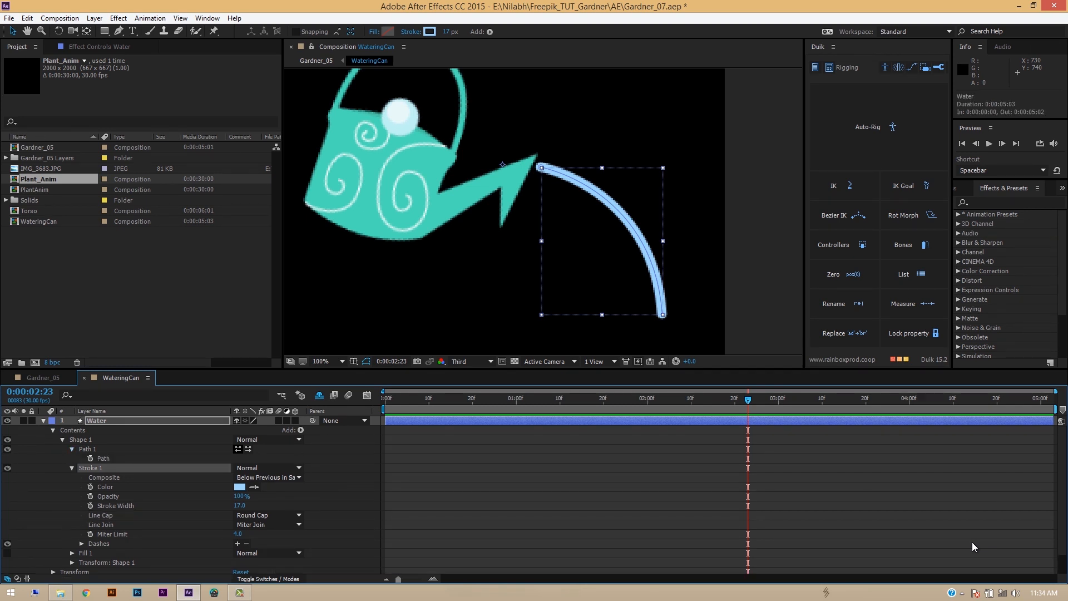
pyautogui.click(72, 449)
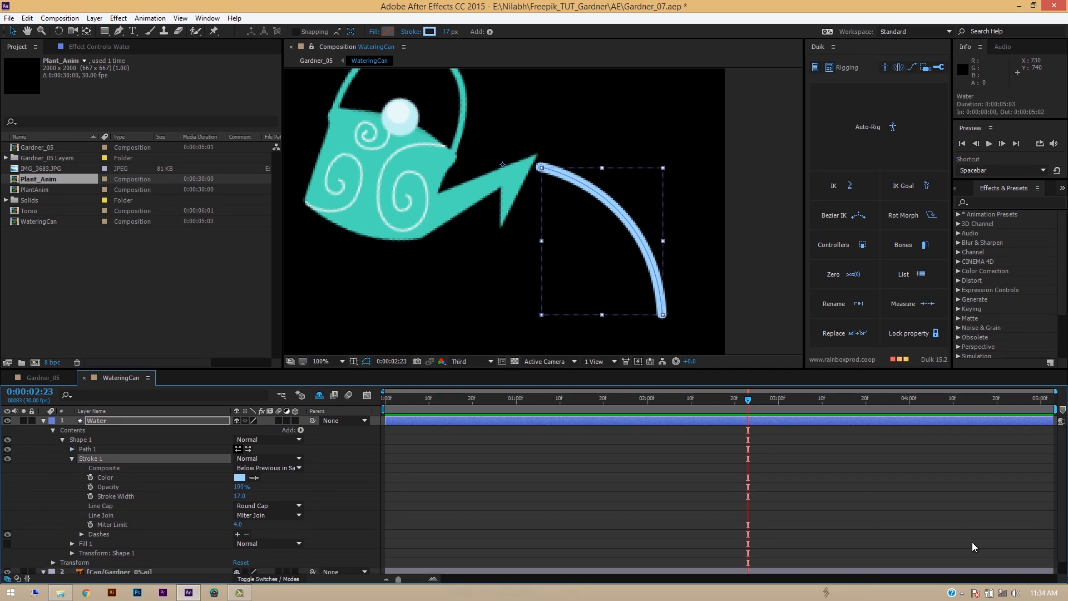
pyautogui.scroll(-1, 972, 546)
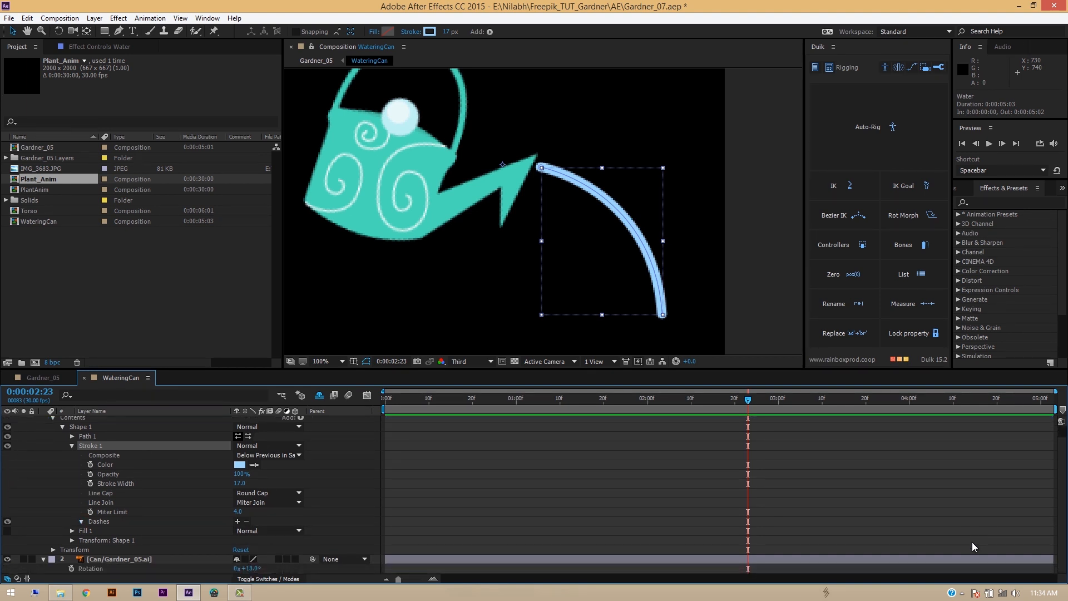
pyautogui.click(237, 521)
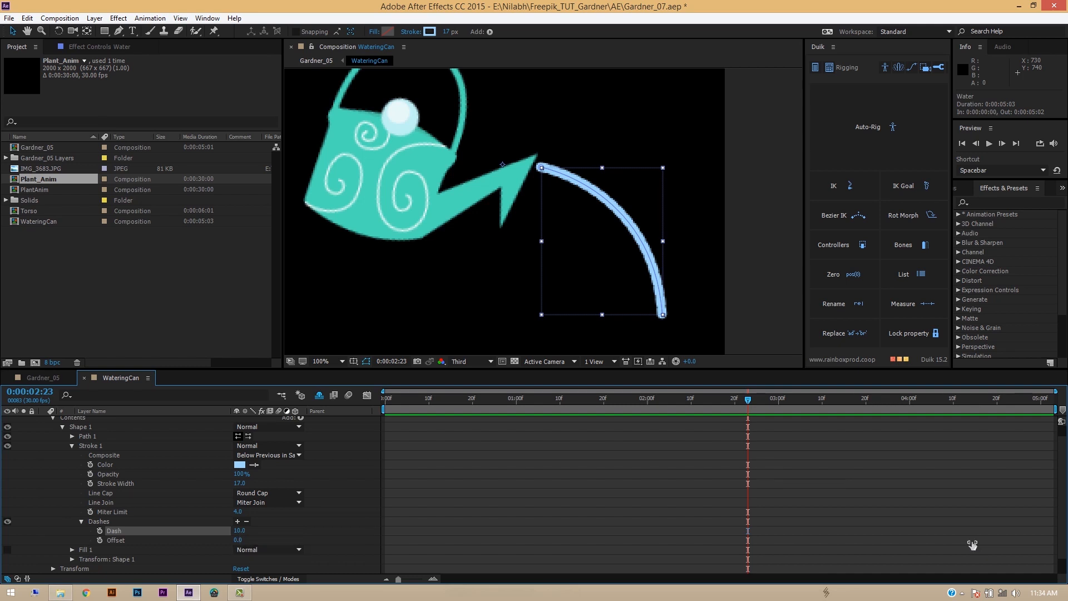
pyautogui.moveTo(972, 541); pyautogui.dragTo(972, 542)
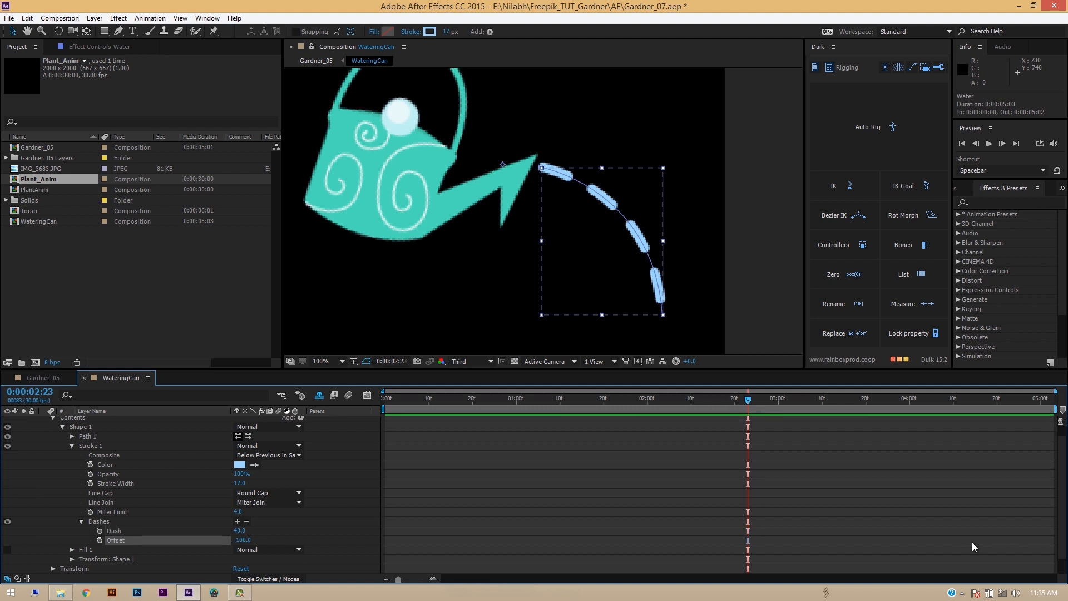
pyautogui.hotkey('ctrl', 'z')
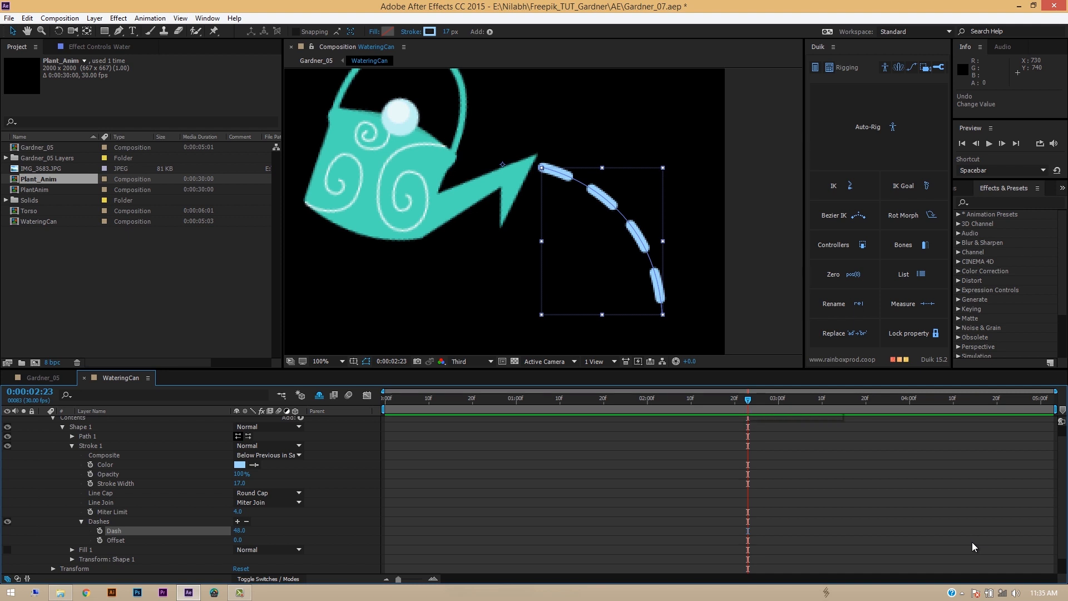
# Return to Gardner_05 and review the tilted can and water stream against the gardener's pose between about 0:00:02:09 and 0:00:03:10
pyautogui.hotkey('alt', 'shift', ',')
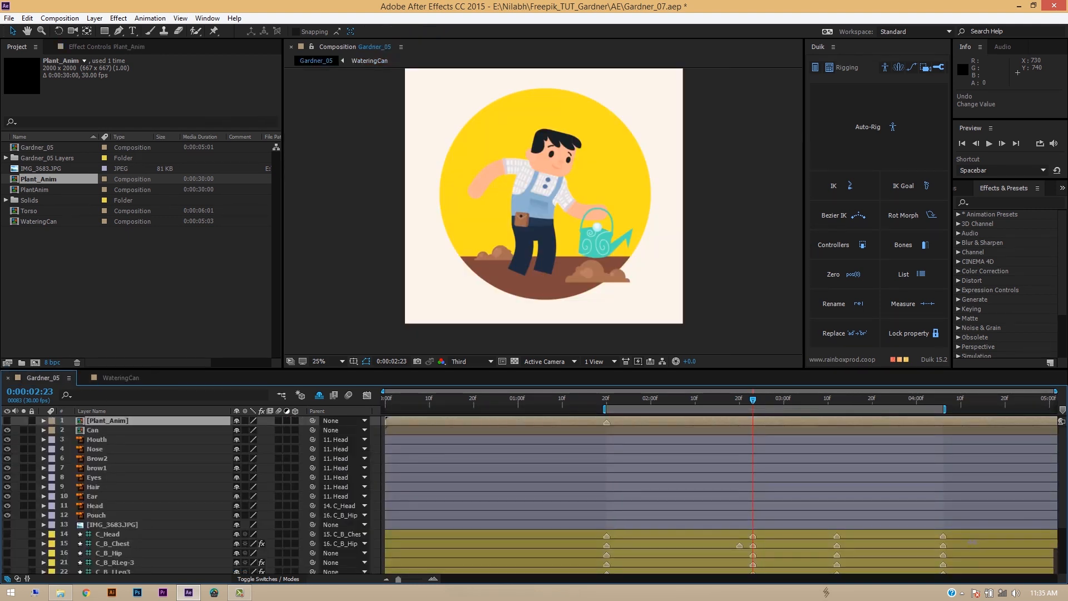
pyautogui.press('space')
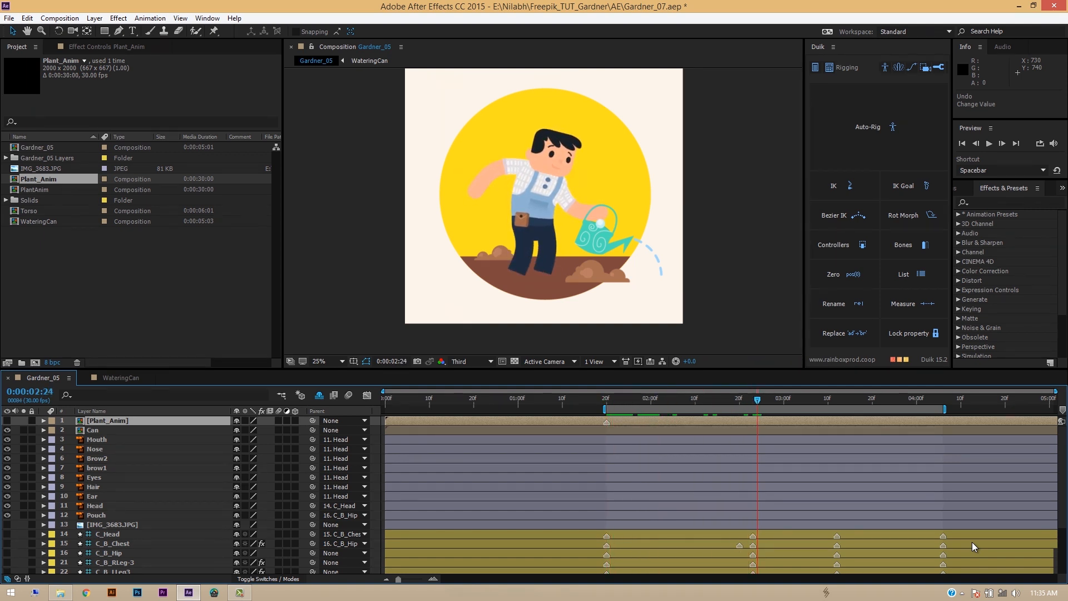
pyautogui.press('pageup')
pyautogui.press('pageup')
pyautogui.press('pageup')
pyautogui.press('pageup')
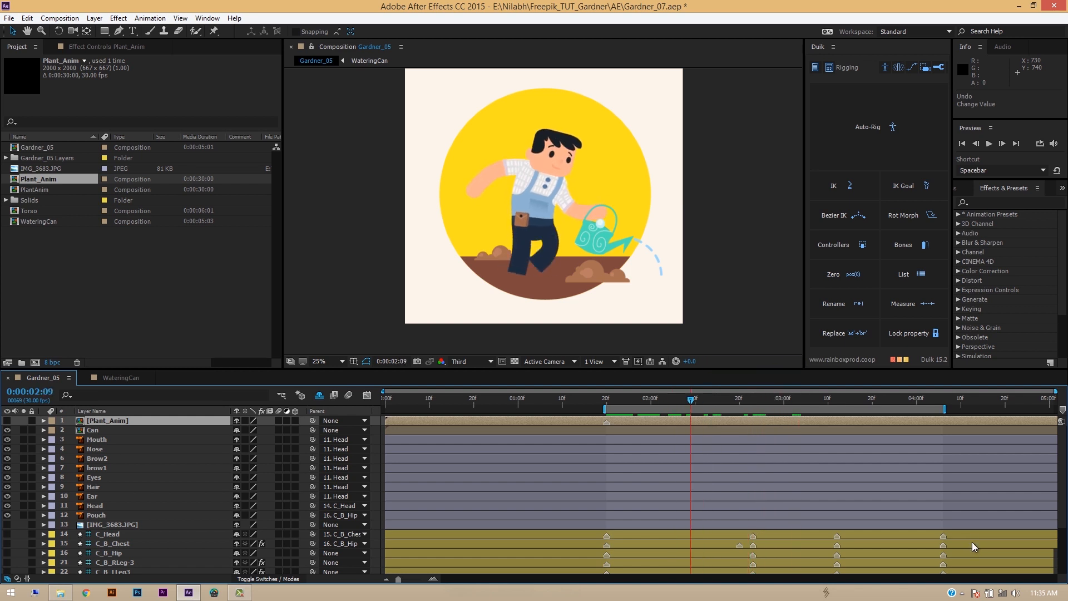
pyautogui.press('pagedown')
pyautogui.press('pagedown')
pyautogui.press('pagedown')
pyautogui.press('pagedown')
pyautogui.press('pagedown')
pyautogui.press('pagedown')
pyautogui.press('pagedown')
pyautogui.press('pagedown')
pyautogui.press('pagedown')
pyautogui.press('pagedown')
pyautogui.press('pagedown')
pyautogui.press('pagedown')
pyautogui.press('pagedown')
pyautogui.press('pagedown')
pyautogui.press('pagedown')
pyautogui.press('pagedown')
pyautogui.press('pagedown')
pyautogui.press('pagedown')
pyautogui.press('pagedown')
pyautogui.press('pagedown')
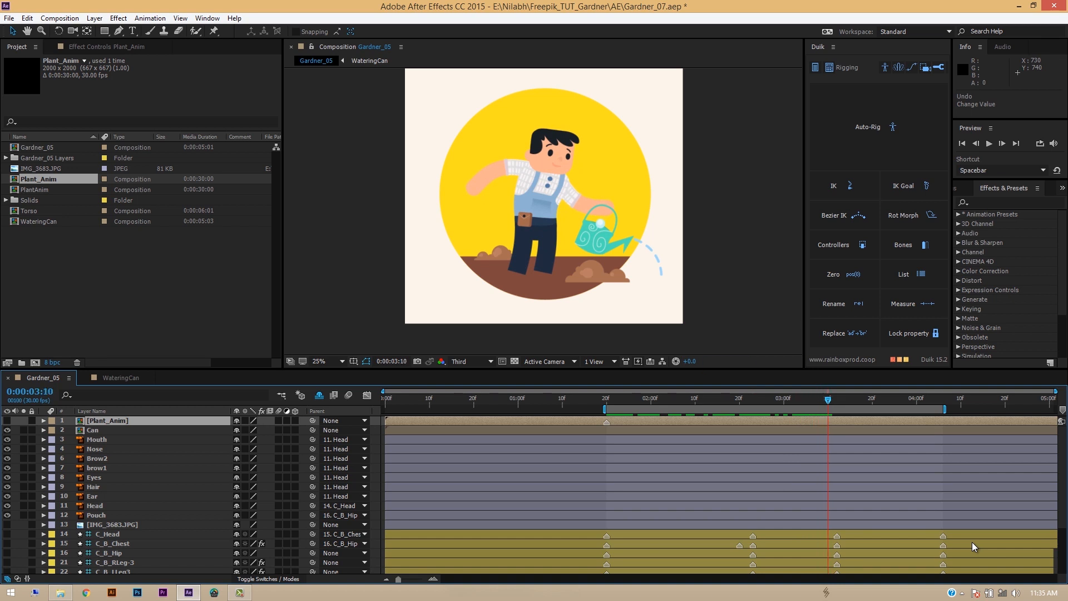
pyautogui.press('pageup')
pyautogui.press('pageup')
pyautogui.press('pageup')
pyautogui.press('pageup')
pyautogui.press('pageup')
pyautogui.press('pageup')
pyautogui.press('pageup')
pyautogui.press('pageup')
pyautogui.press('pageup')
pyautogui.press('pageup')
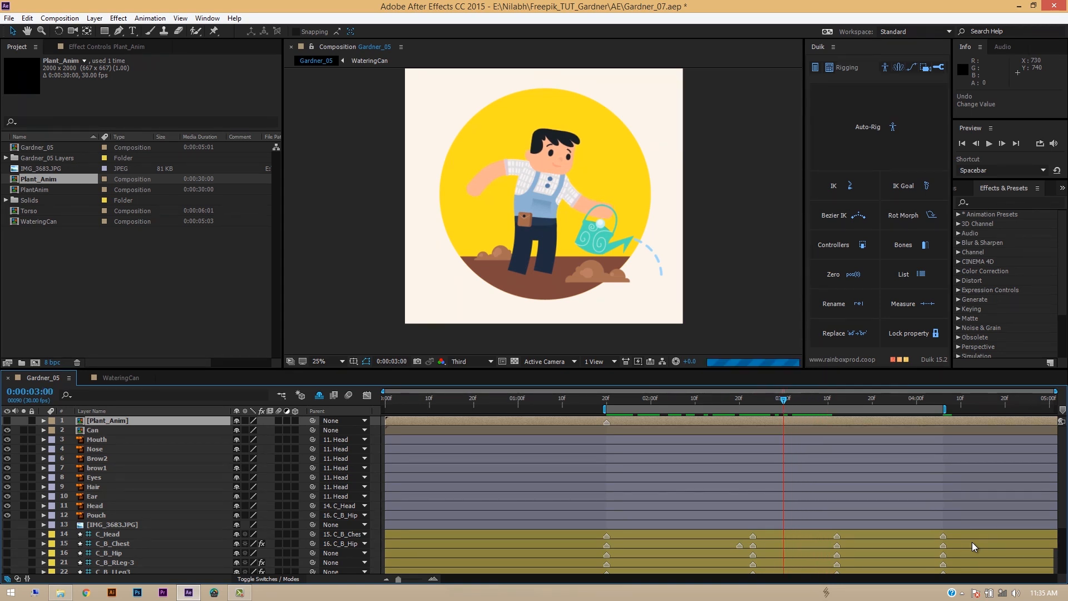
pyautogui.press('pagedown')
pyautogui.press('pagedown')
pyautogui.press('pagedown')
pyautogui.press('pagedown')
pyautogui.press('pagedown')
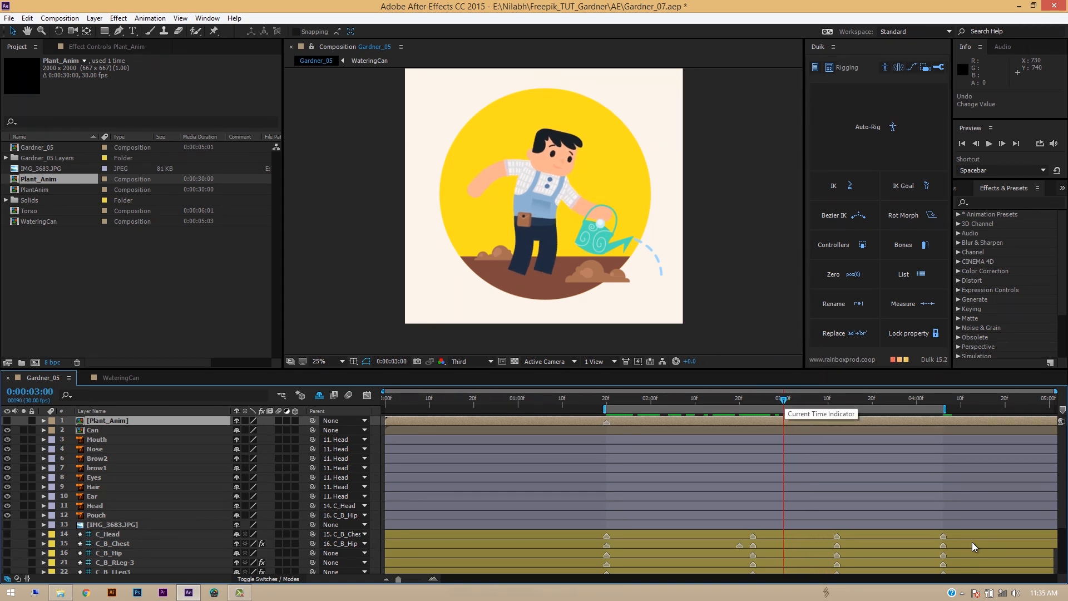
# Step through the watering pose in Gardner_05 between about 0:00:03:00 and 0:00:04:04 and return to 0:00:03:00
pyautogui.press('pagedown')
pyautogui.press('pagedown')
pyautogui.press('pagedown')
pyautogui.press('pagedown')
pyautogui.press('pagedown')
pyautogui.press('pagedown')
pyautogui.press('pagedown')
pyautogui.press('pagedown')
pyautogui.press('pagedown')
pyautogui.press('pagedown')
pyautogui.press('pagedown')
pyautogui.press('pagedown')
pyautogui.press('pagedown')
pyautogui.press('pagedown')
pyautogui.press('pagedown')
pyautogui.press('pagedown')
pyautogui.press('pagedown')
pyautogui.press('pagedown')
pyautogui.press('pagedown')
pyautogui.press('pagedown')
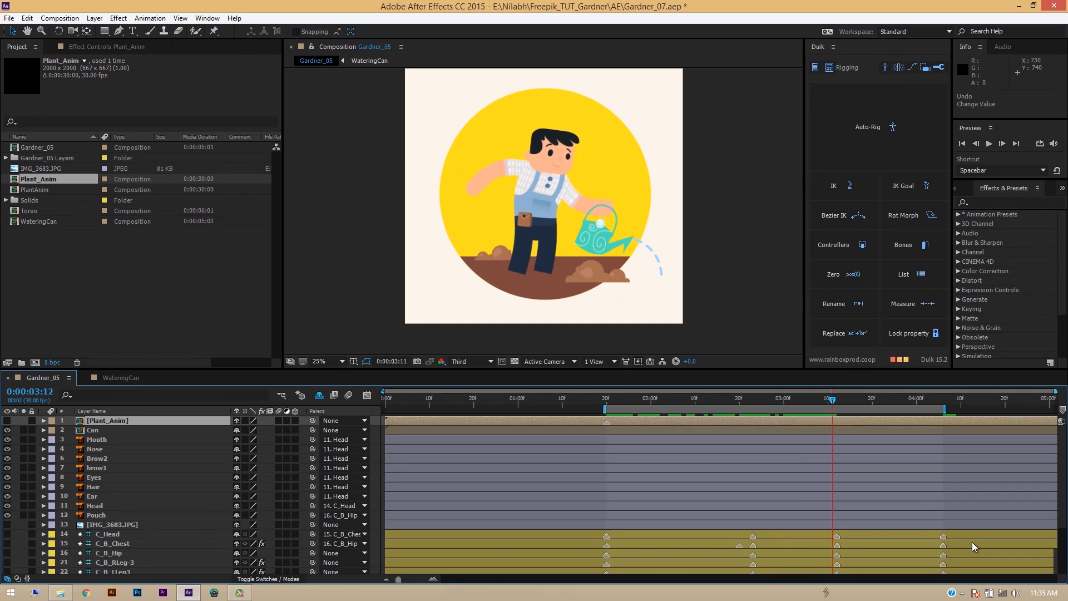
pyautogui.press('pagedown')
pyautogui.press('pagedown')
pyautogui.press('pagedown')
pyautogui.press('pagedown')
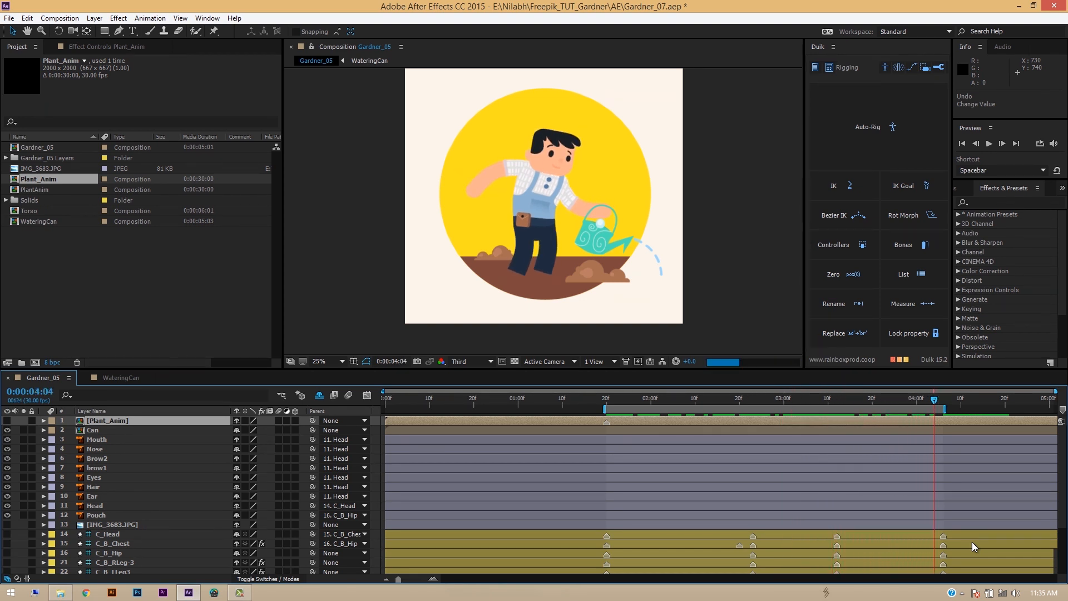
pyautogui.press('pageup')
pyautogui.press('pageup')
pyautogui.press('pageup')
pyautogui.press('pageup')
pyautogui.press('pageup')
pyautogui.press('pageup')
pyautogui.press('pageup')
pyautogui.press('pageup')
pyautogui.press('pageup')
pyautogui.press('pageup')
pyautogui.press('pageup')
pyautogui.press('pageup')
pyautogui.press('pageup')
pyautogui.press('pageup')
pyautogui.press('pageup')
pyautogui.press('pageup')
pyautogui.press('pageup')
pyautogui.press('pageup')
pyautogui.press('pageup')
pyautogui.press('pageup')
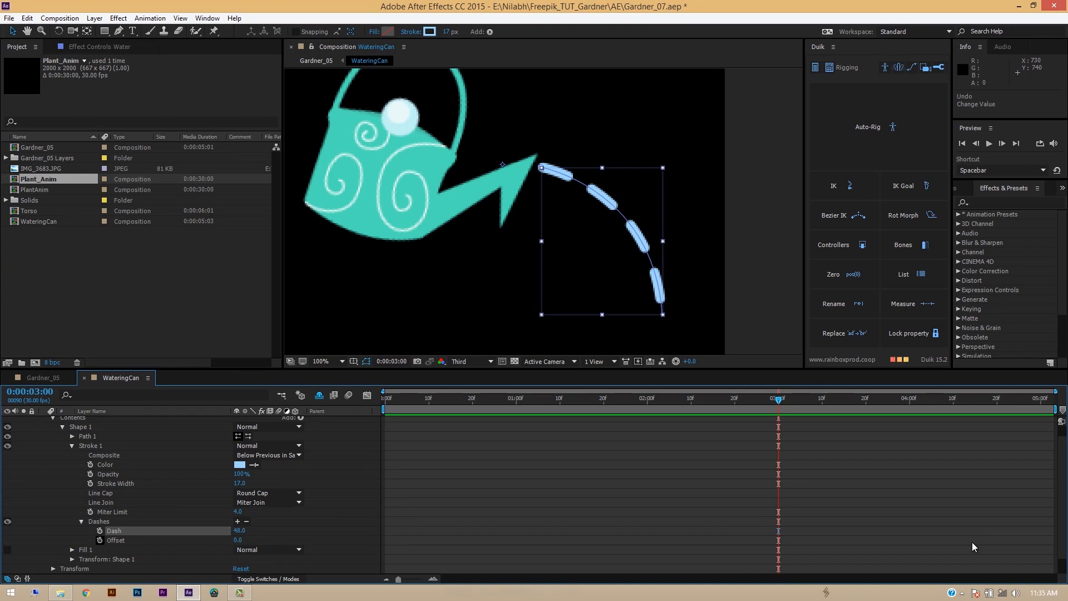
# Start keyframing the dash Offset of the Water stroke at 0:00:03:00 with 0, and advance to 0:00:03:20
pyautogui.click(99, 540)
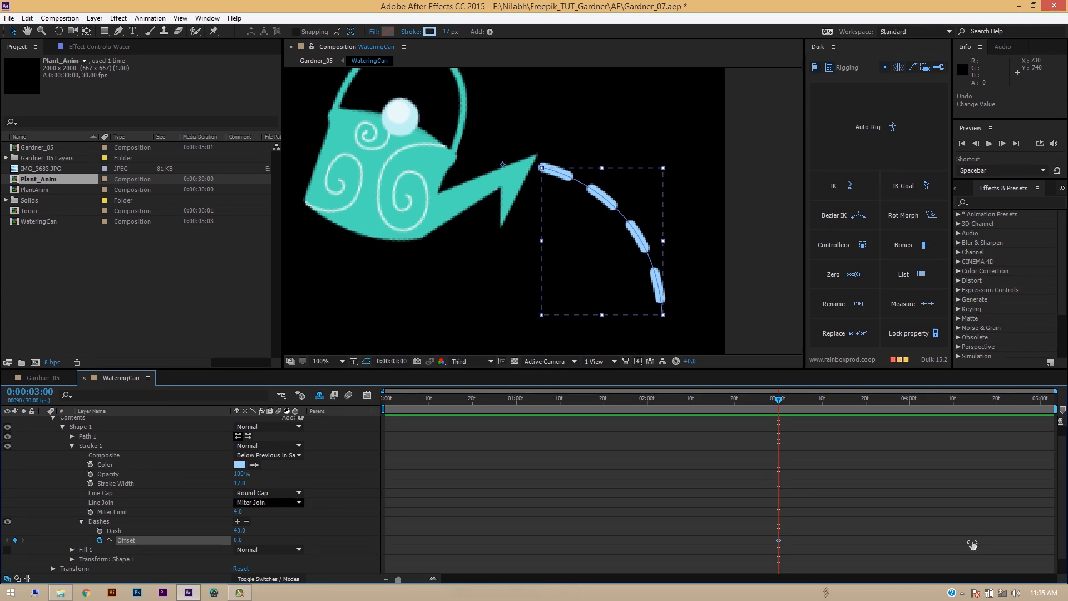
pyautogui.scroll(-1, 974, 547)
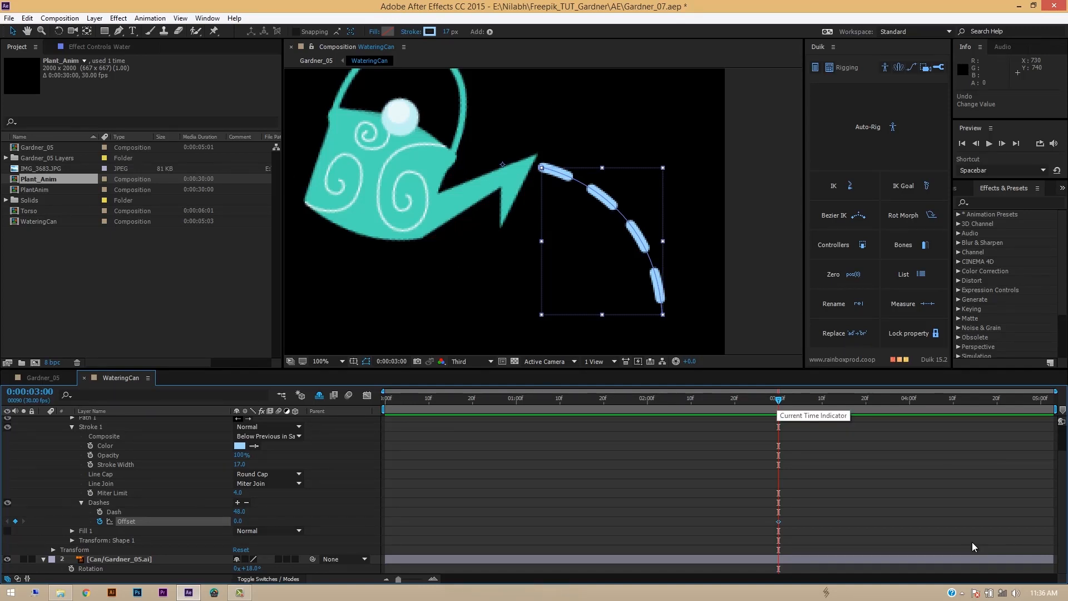
pyautogui.press('space')
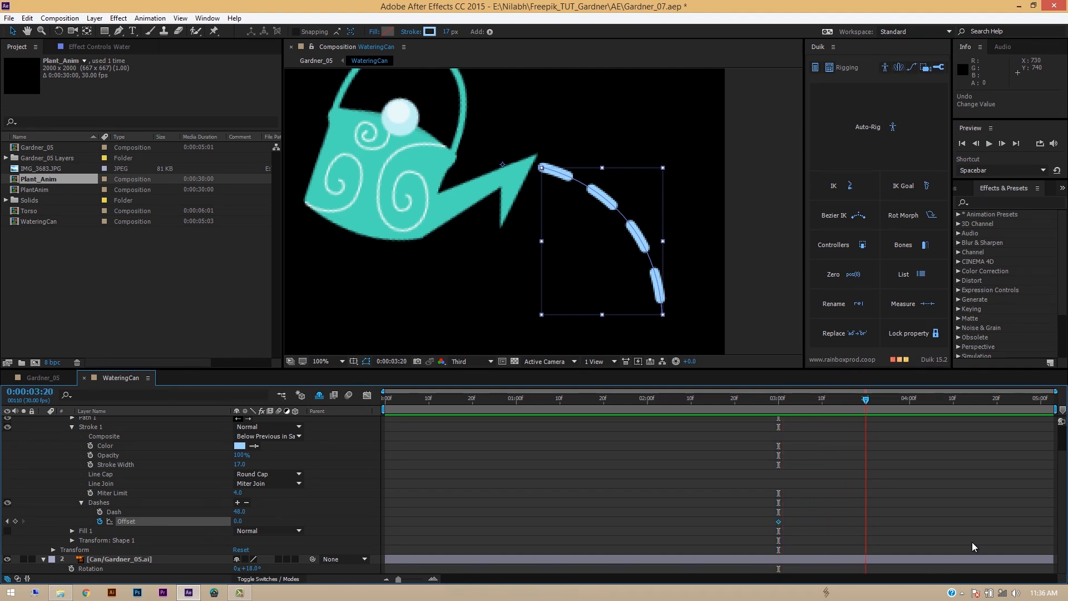
pyautogui.press('space')
pyautogui.click(238, 521)
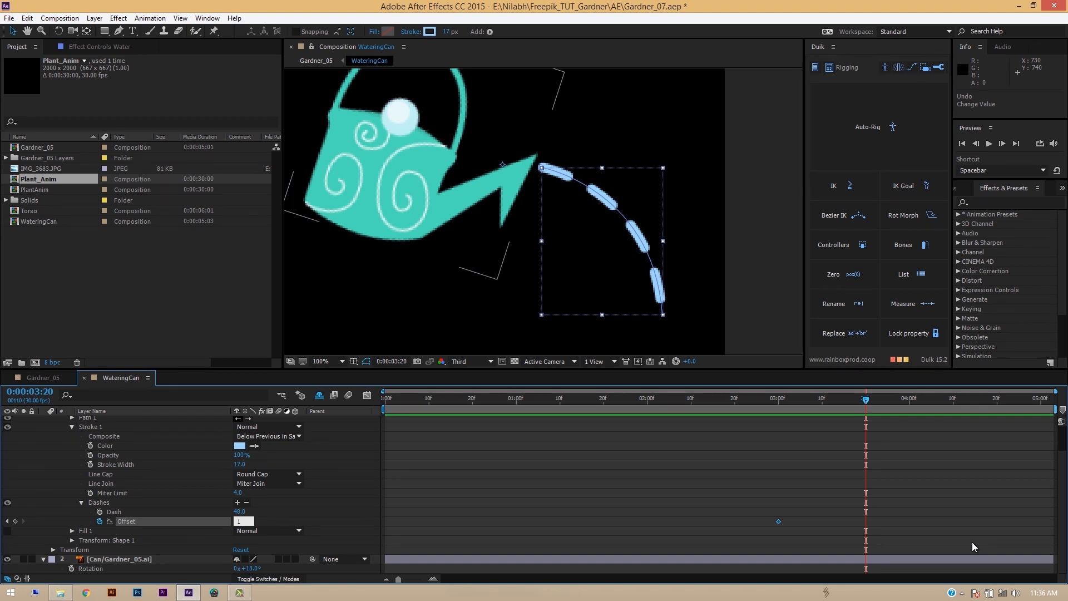
pyautogui.press('Return')
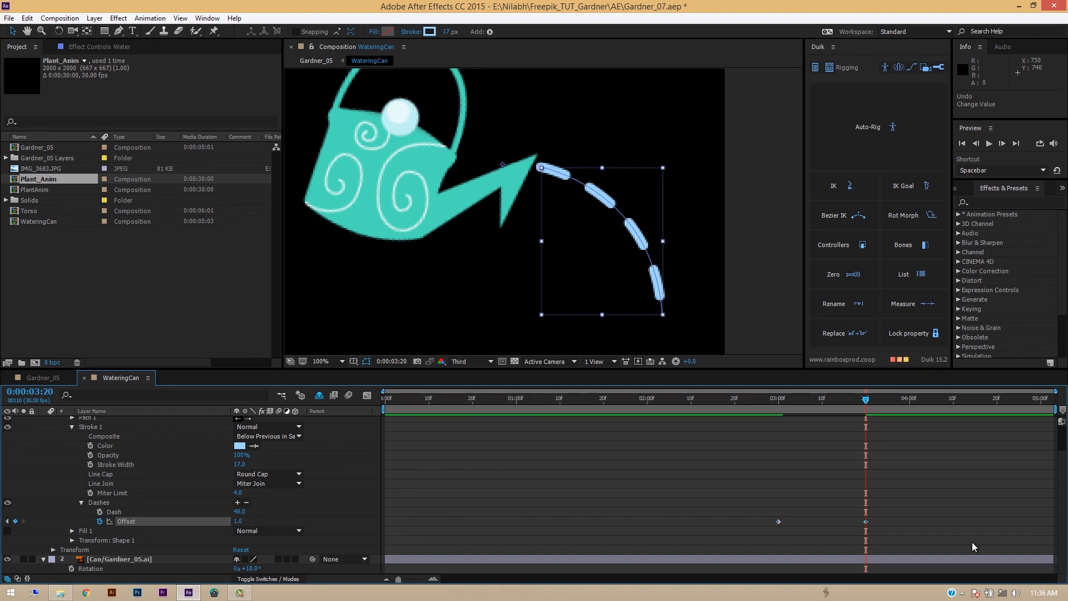
pyautogui.hotkey('ctrl', 'z')
# Keyframe the dash Offset at -250 at 0:00:03:20
pyautogui.moveTo(238, 521); pyautogui.dragTo(95, 521)
pyautogui.click(973, 547)
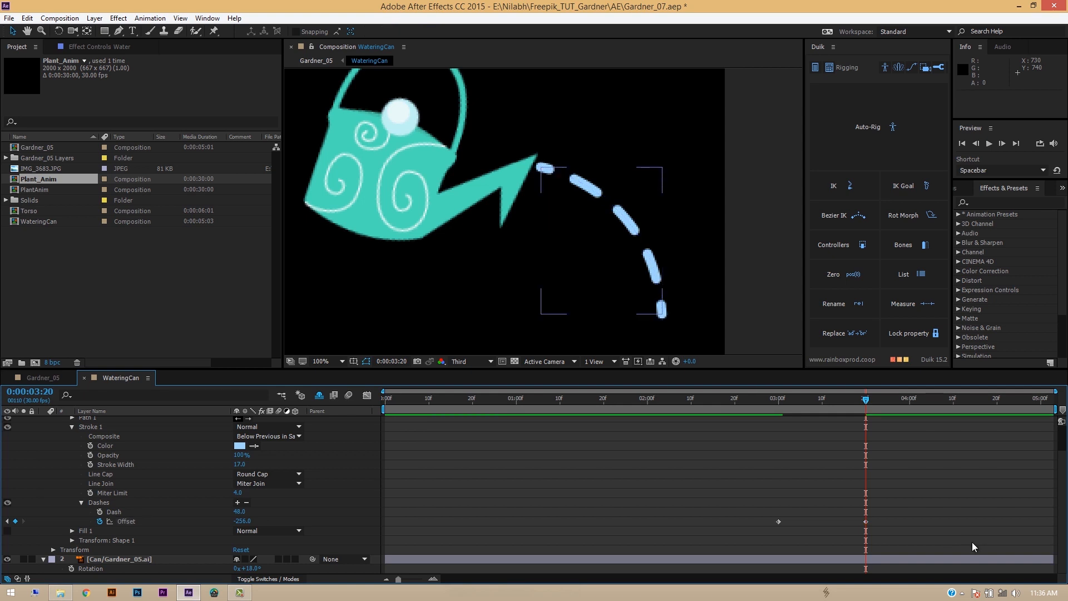
pyautogui.press('Return')
pyautogui.write('-250')
pyautogui.press('Return')
# Preview the moving dashes from 0:00:03:00 onward and judge the speed of the water stream
pyautogui.press('j')
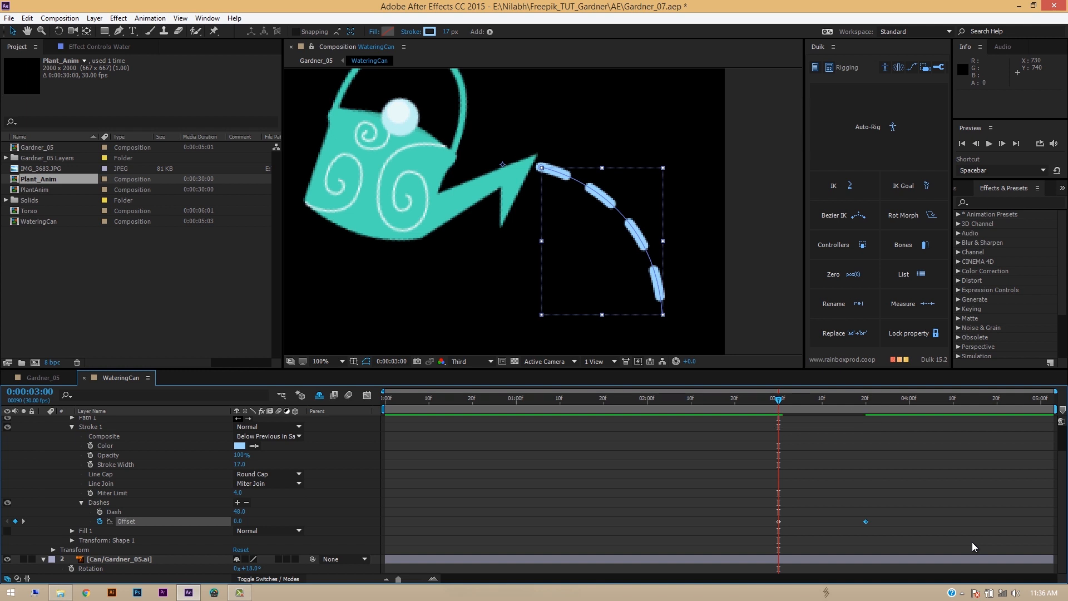
pyautogui.press('space')
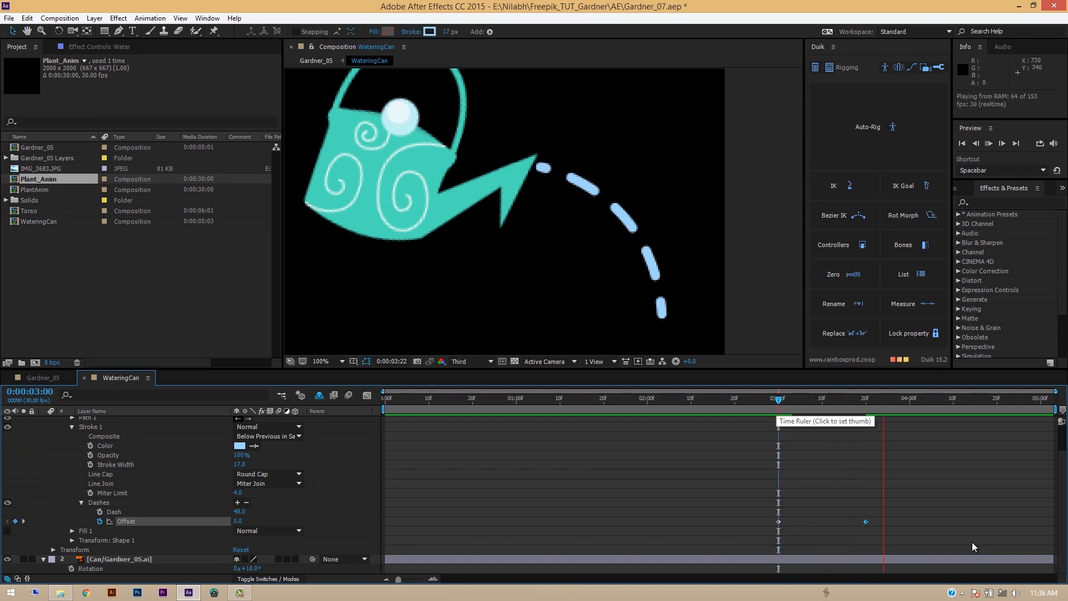
pyautogui.press('space')
pyautogui.press('pagedown')
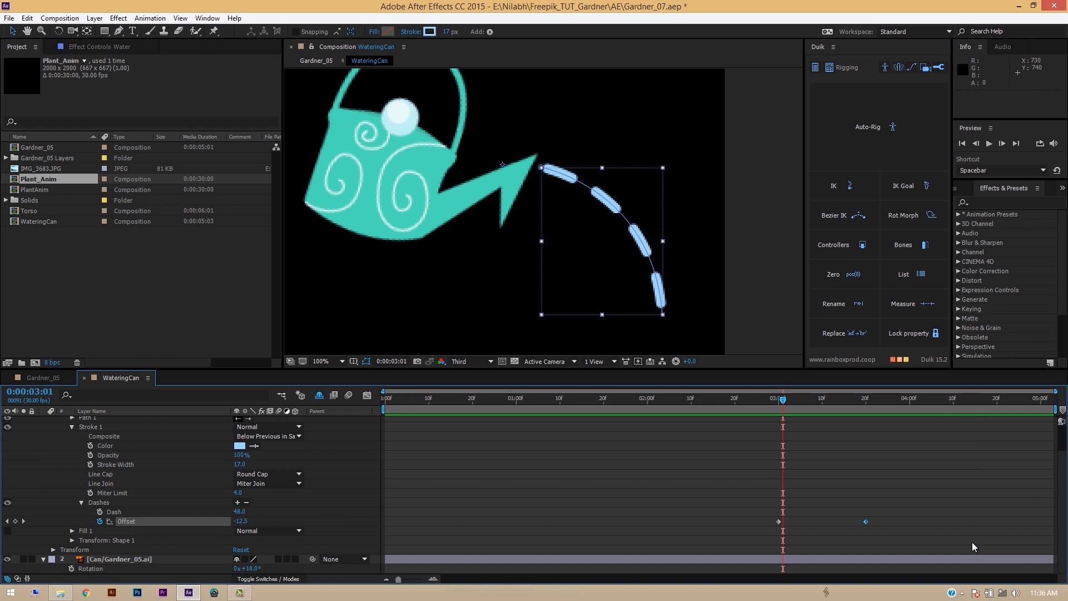
pyautogui.press('space')
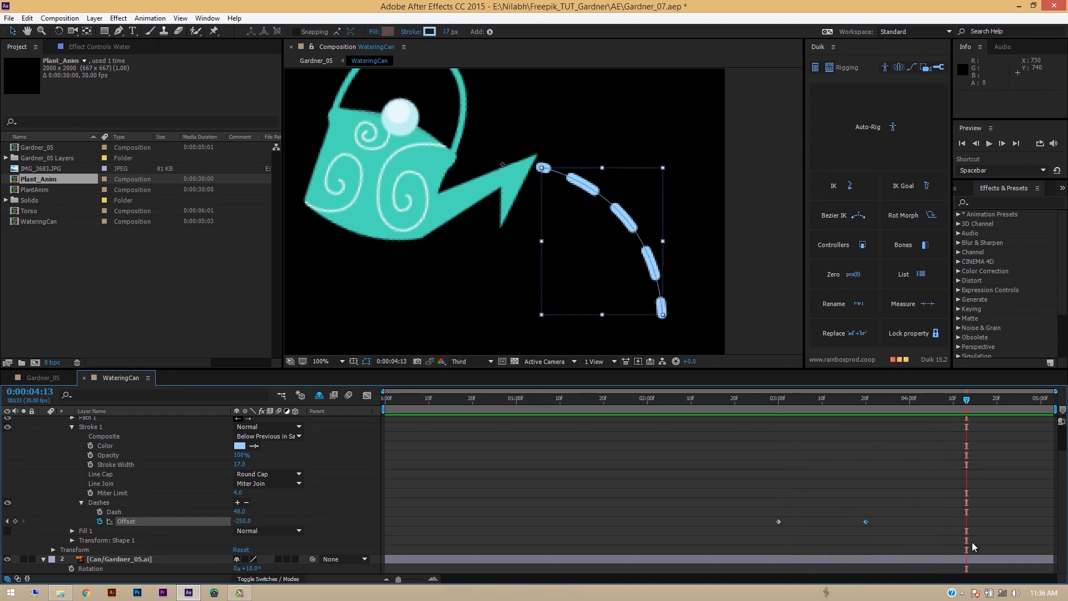
pyautogui.press('space')
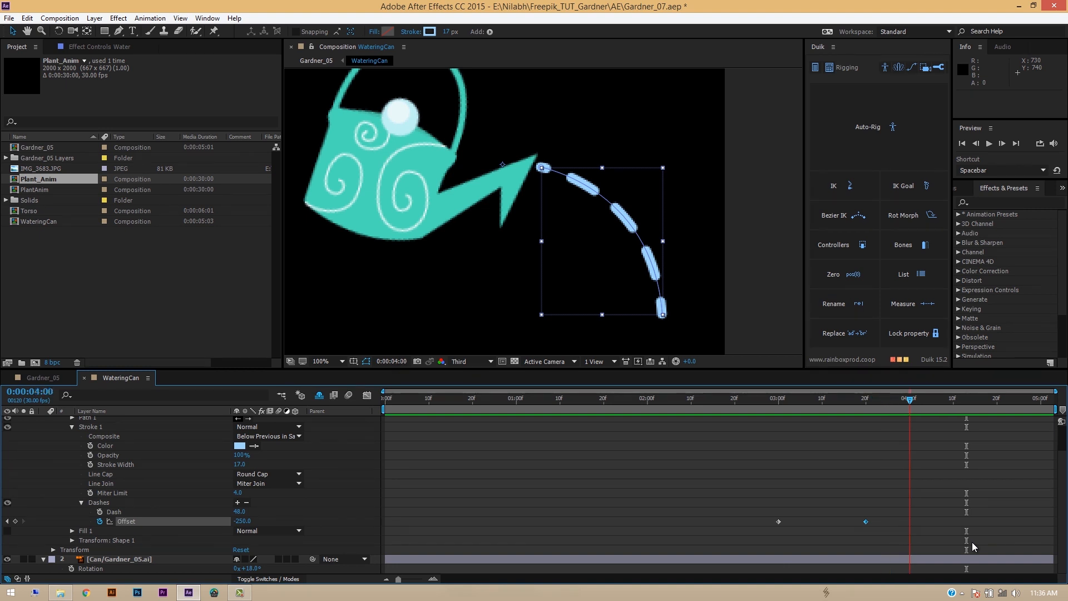
# Move the second dash Offset keyframe to 0:00:04:00 and set its value to -500
pyautogui.hotkey('alt', 'Right')
pyautogui.hotkey('alt', 'Right')
pyautogui.hotkey('alt', 'Right')
pyautogui.hotkey('alt', 'Right')
pyautogui.hotkey('alt', 'Right')
pyautogui.hotkey('alt', 'Right')
pyautogui.hotkey('alt', 'Right')
pyautogui.hotkey('alt', 'Right')
pyautogui.hotkey('alt', 'Right')
pyautogui.hotkey('alt', 'Right')
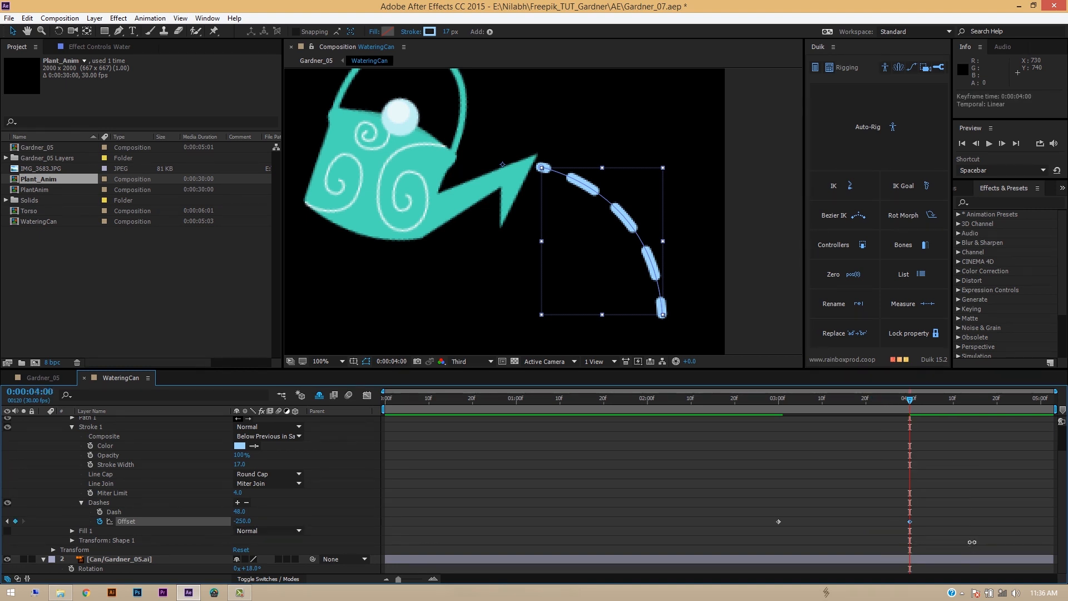
pyautogui.click(242, 521)
pyautogui.write('-500')
pyautogui.press('Return')
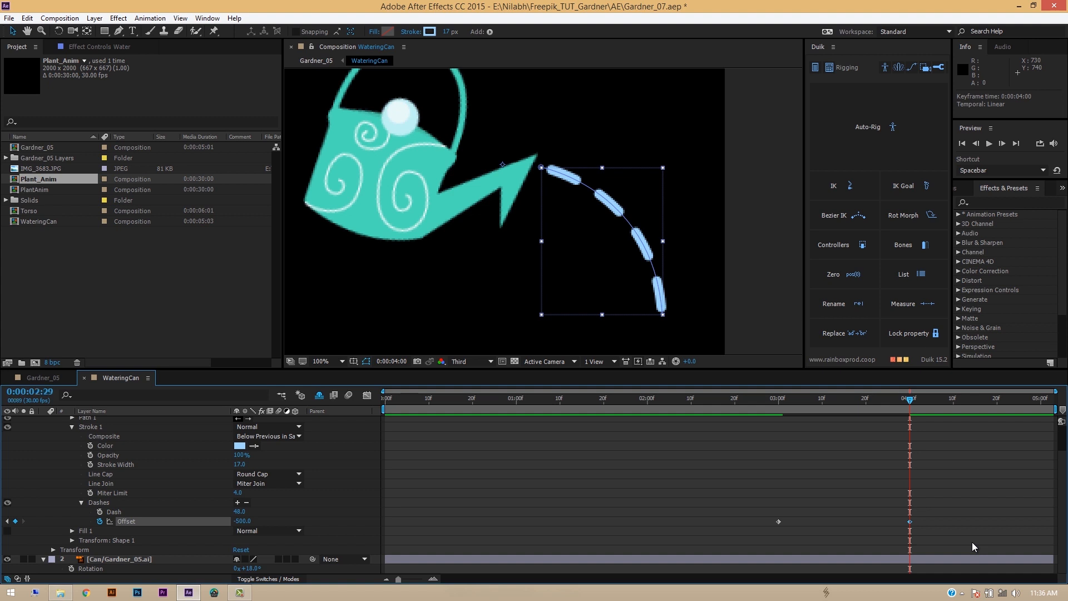
# Play back the water flow from 0:00:02:29, return to 0:00:03:00 and deselect the layer
pyautogui.press('j')
pyautogui.press('space')
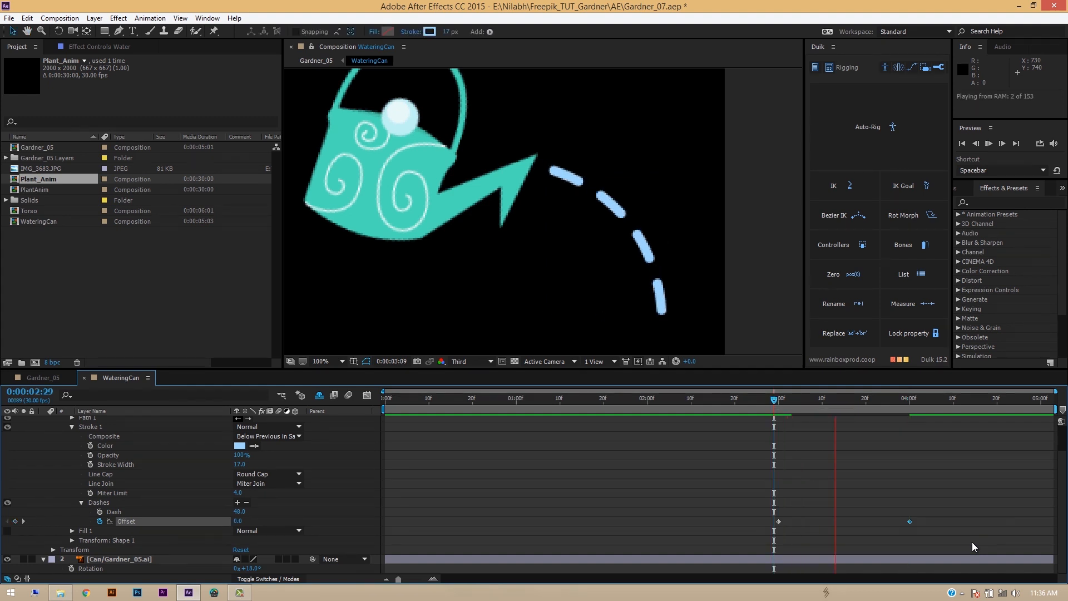
pyautogui.press('space')
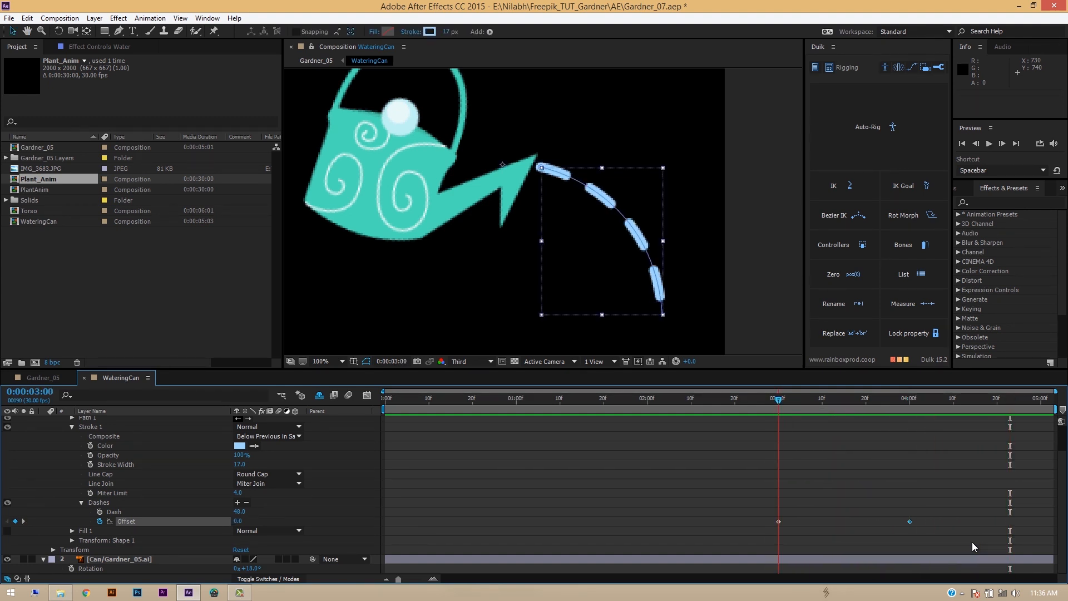
pyautogui.moveTo(778, 400)
pyautogui.mouseDown()
pyautogui.moveTo(385, 399)
pyautogui.moveTo(975, 399)
pyautogui.moveTo(778, 400)
pyautogui.mouseUp()
pyautogui.click(973, 547)
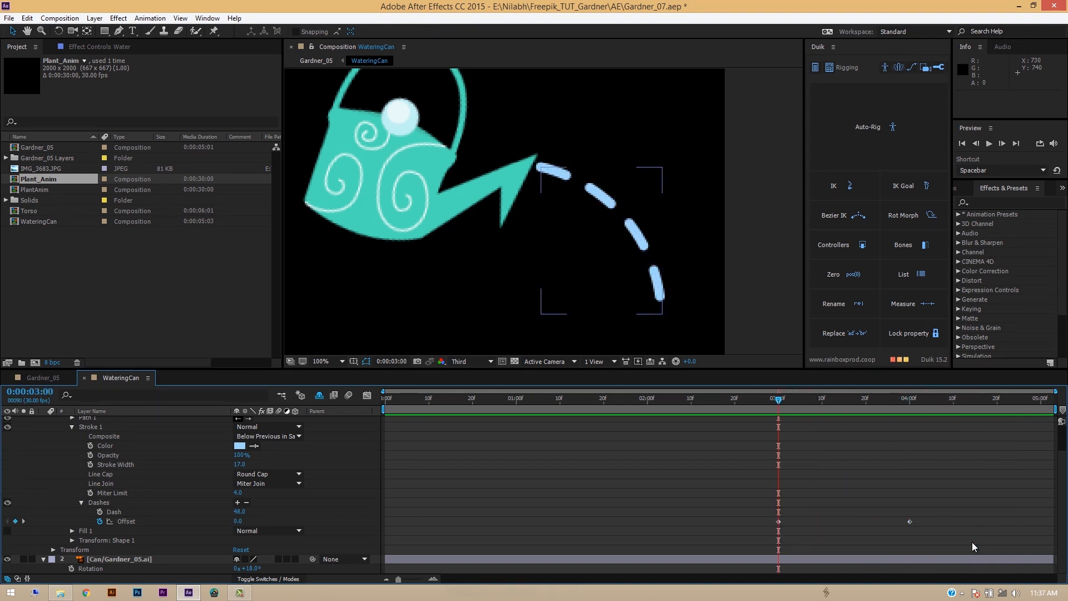
# Add Trim Paths to the Water layer's contents and expand its properties
pyautogui.scroll(3, 973, 547)
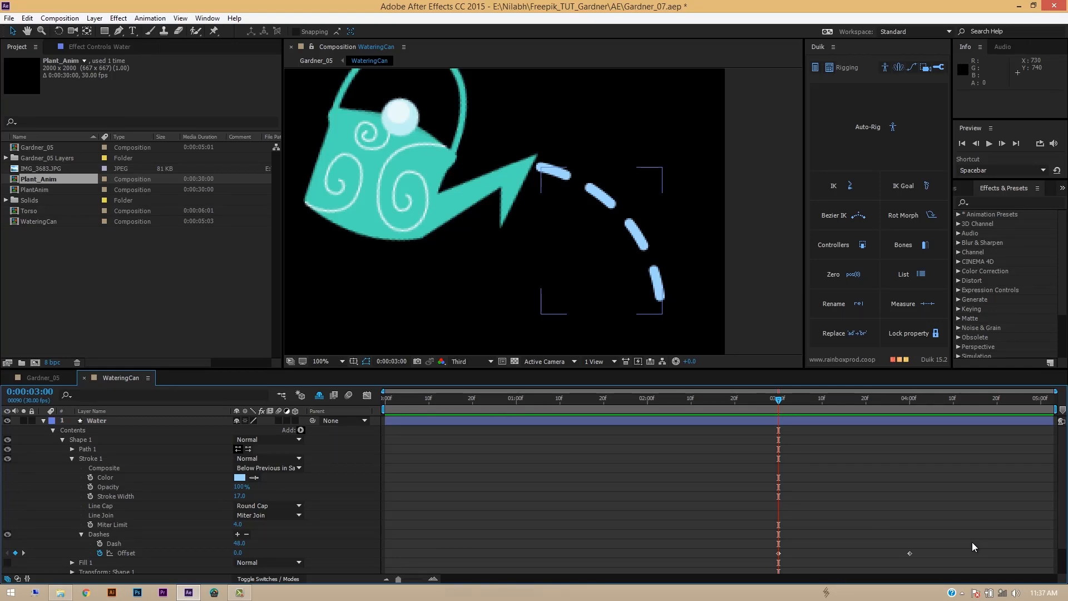
pyautogui.click(301, 430)
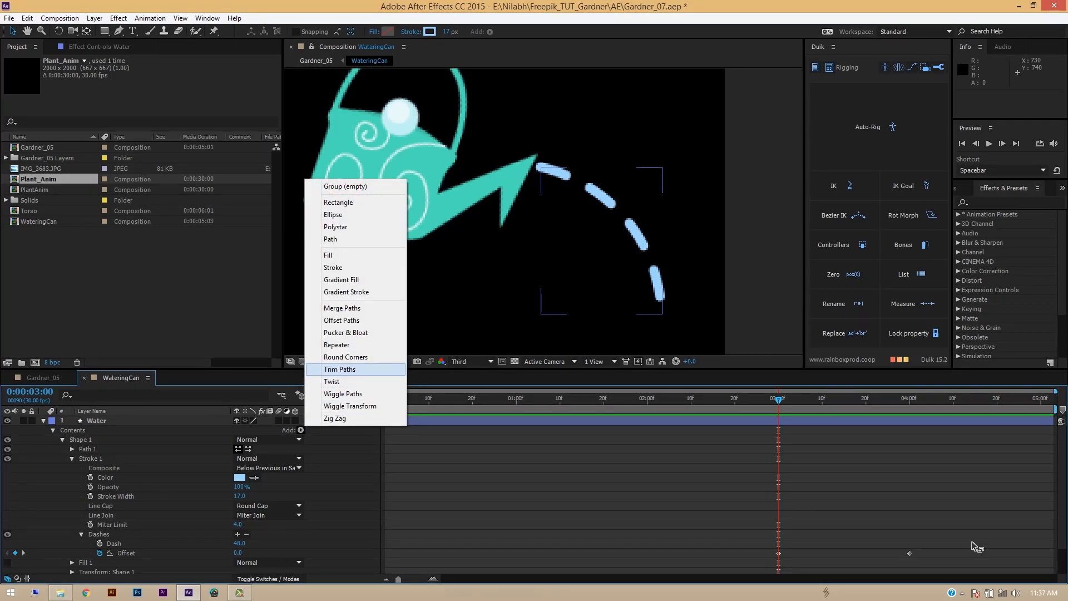
pyautogui.click(339, 369)
pyautogui.scroll(-1, 973, 547)
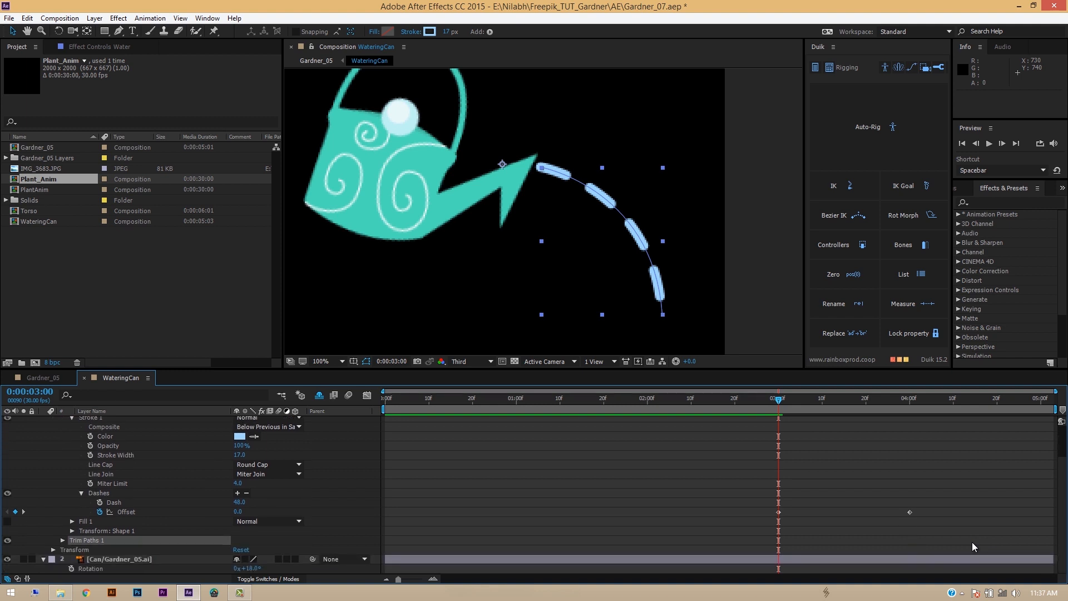
pyautogui.click(62, 540)
pyautogui.scroll(-1, 974, 547)
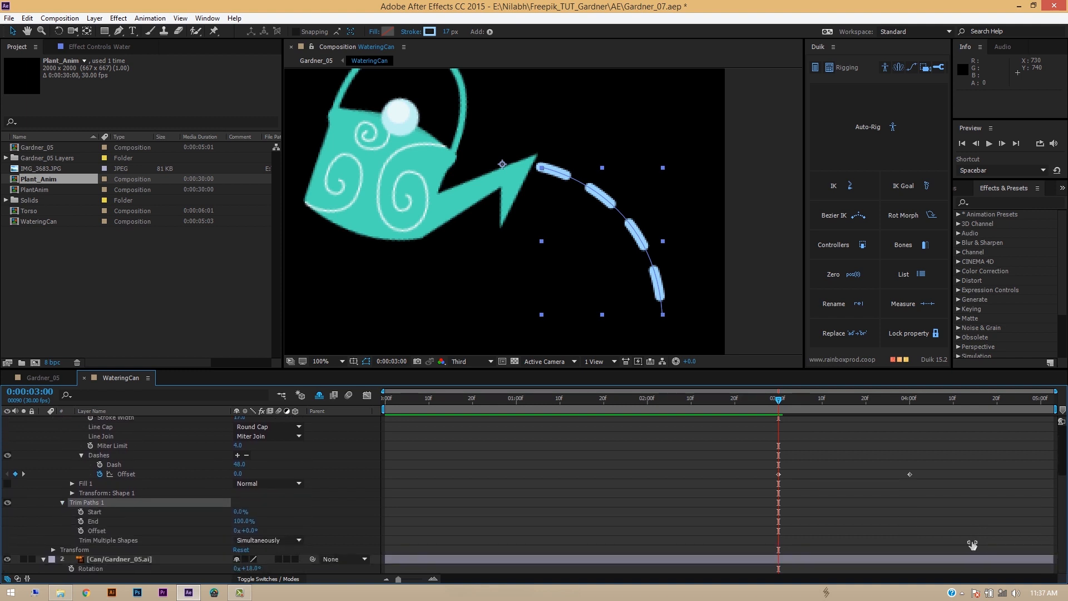
# Keyframe the Trim Paths End at 0% at 0:00:03:00 and 100% at 0:00:03:06
pyautogui.moveTo(244, 521); pyautogui.dragTo(188, 521)
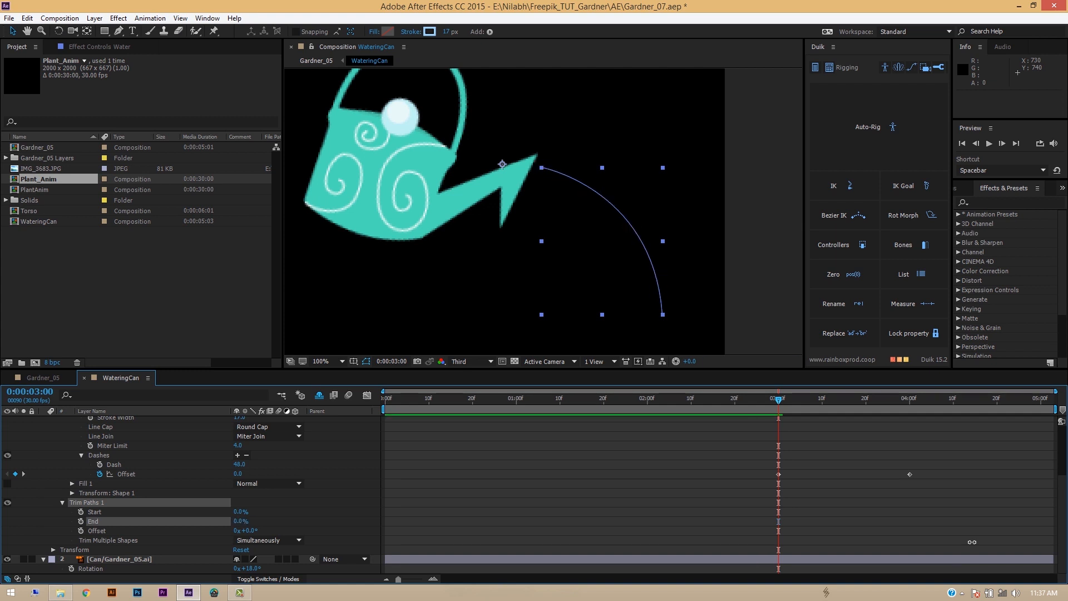
pyautogui.click(80, 521)
pyautogui.press('space')
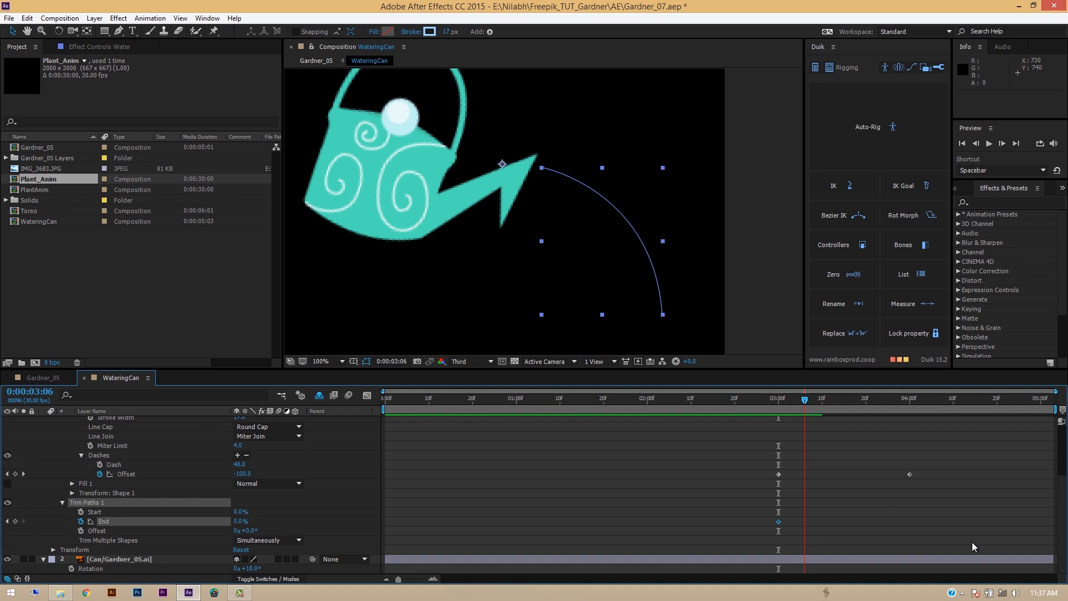
pyautogui.click(240, 521)
pyautogui.write('100')
pyautogui.press('Return')
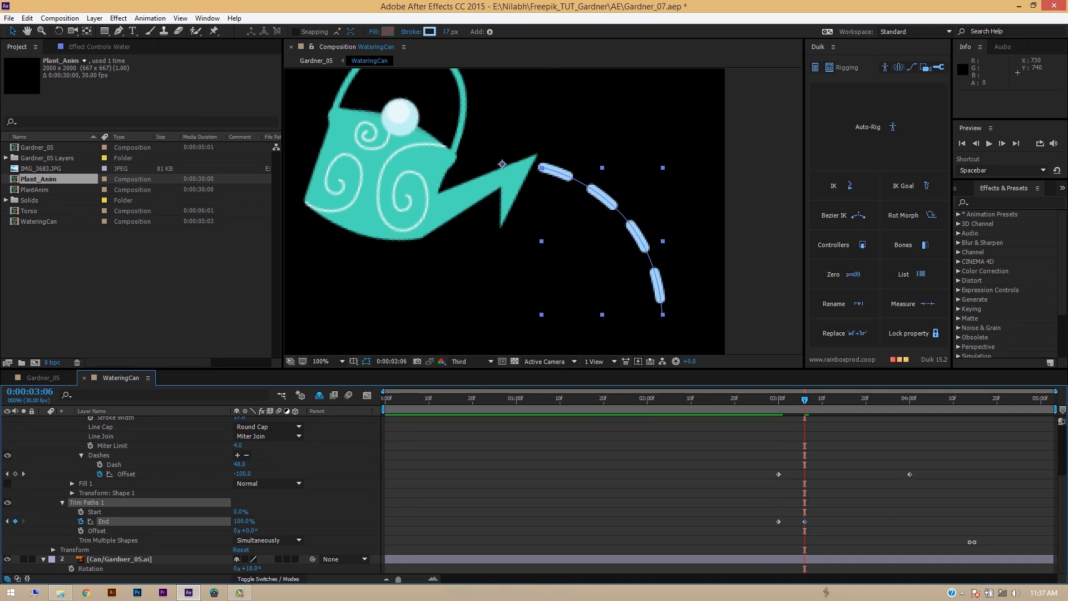
# Review the stream's frames around 0:00:04:00 to find where the water should start to run out
pyautogui.press('space')
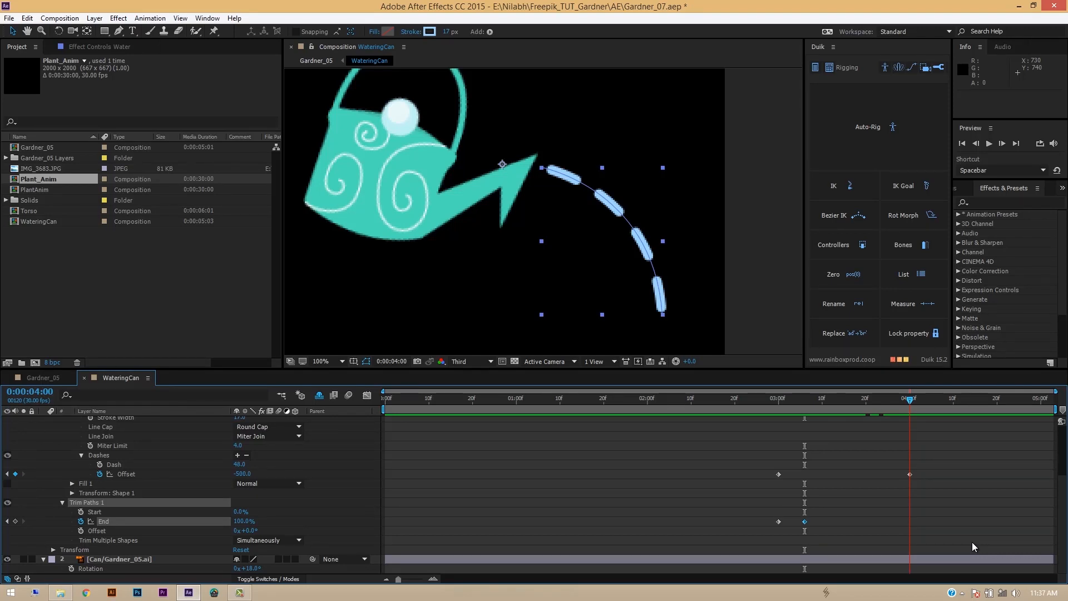
pyautogui.press('pageup')
pyautogui.press('pageup')
pyautogui.press('pageup')
pyautogui.press('pageup')
pyautogui.press('pagedown')
pyautogui.press('pagedown')
pyautogui.press('pagedown')
pyautogui.press('pagedown')
pyautogui.moveTo(241, 511); pyautogui.dragTo(296, 511)
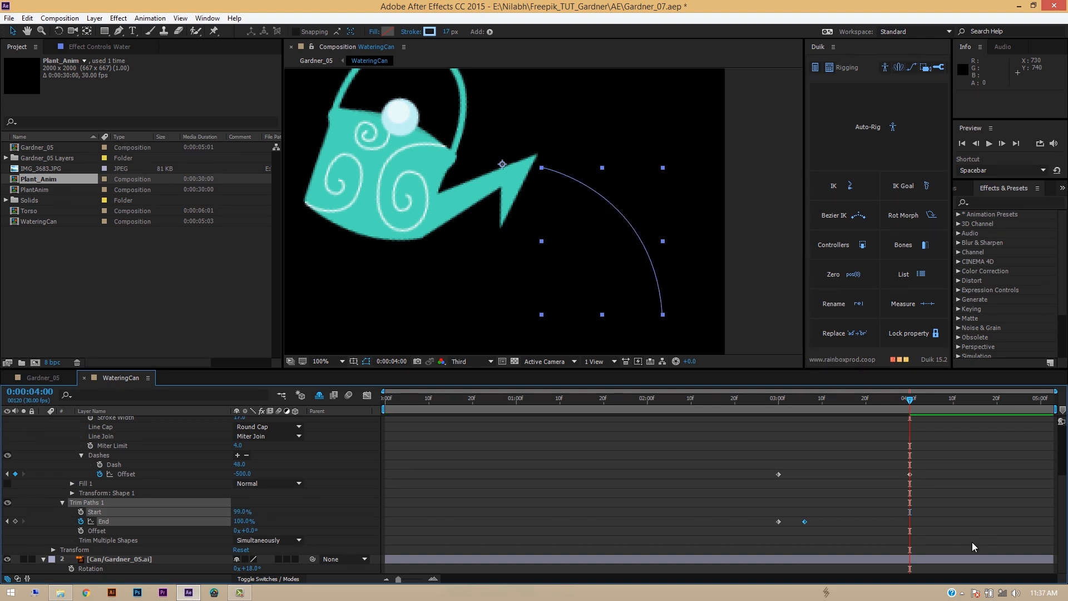
pyautogui.click(972, 547)
pyautogui.hotkey('ctrl', 'z')
# Keyframe the Trim Paths Start at 100% at 0:00:04:00 and 0% at 0:00:03:25
pyautogui.click(80, 512)
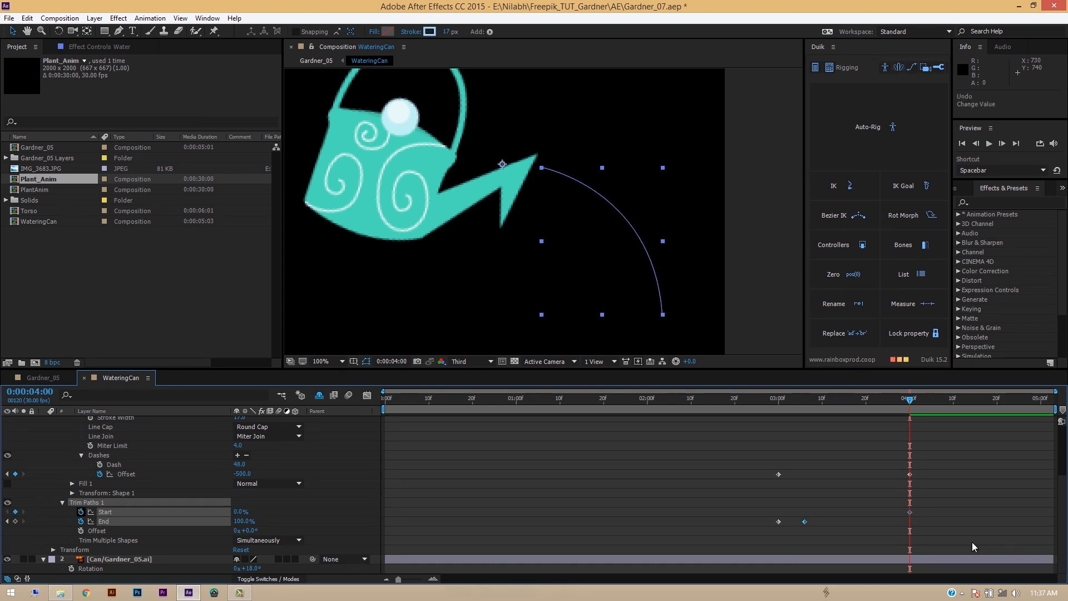
pyautogui.moveTo(241, 511); pyautogui.dragTo(297, 511)
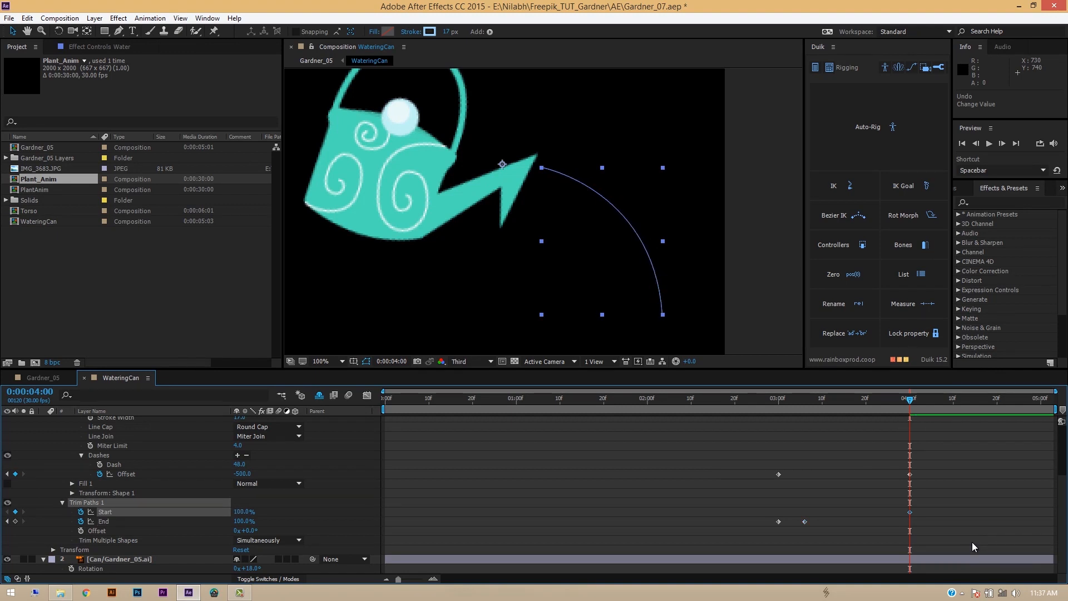
pyautogui.press('pageup')
pyautogui.press('pageup')
pyautogui.press('pageup')
pyautogui.press('pageup')
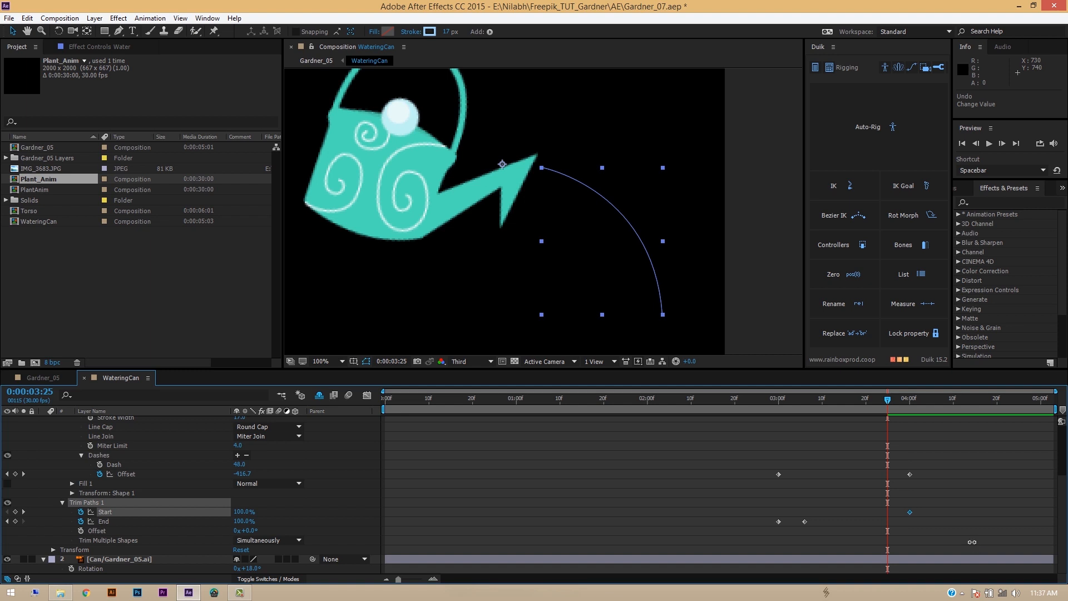
pyautogui.moveTo(244, 512); pyautogui.dragTo(186, 512)
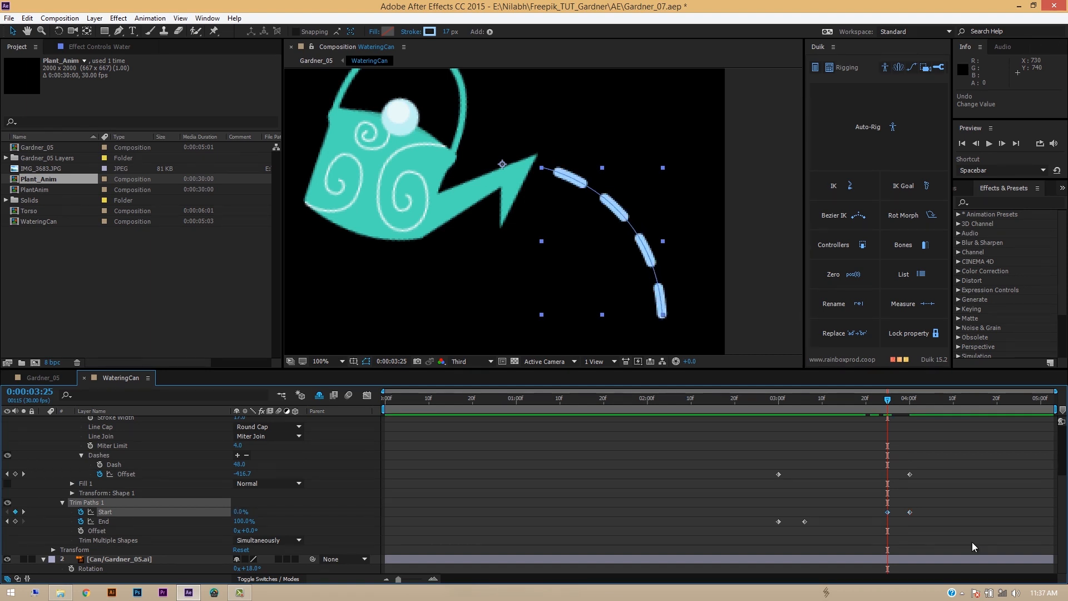
# Preview the water stream appearing and running out, playing from 0:00:02:28
pyautogui.press('space')
pyautogui.press('space')
pyautogui.click(770, 400)
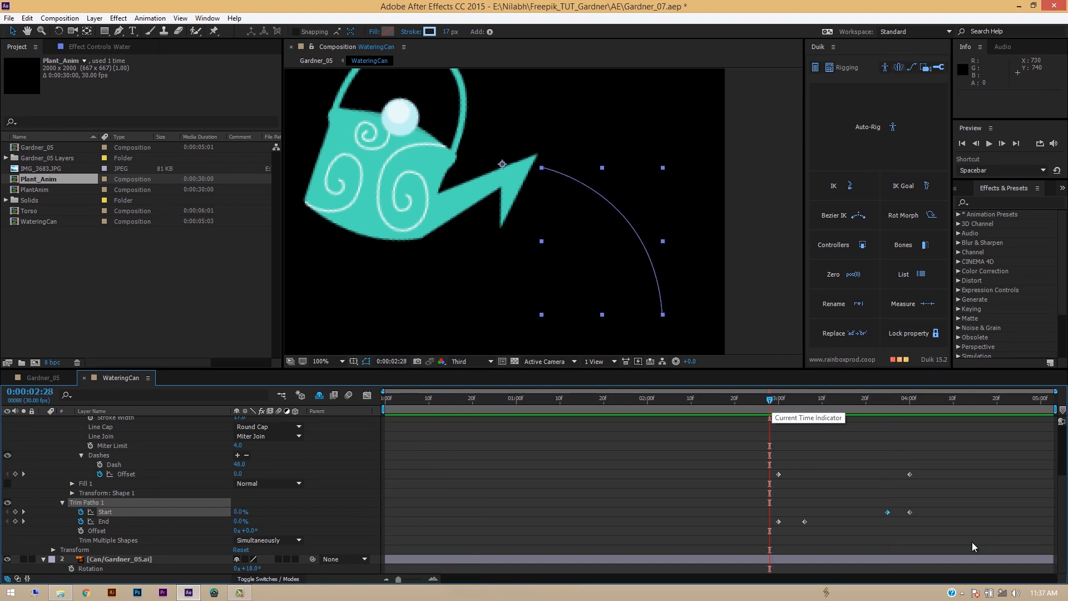
pyautogui.press('space')
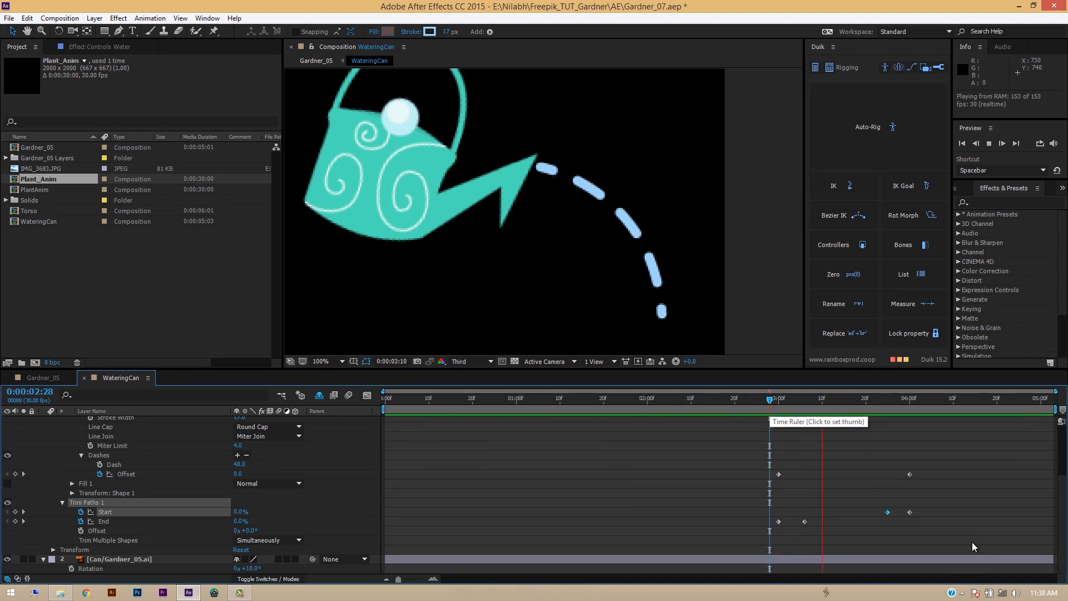
pyautogui.press('space')
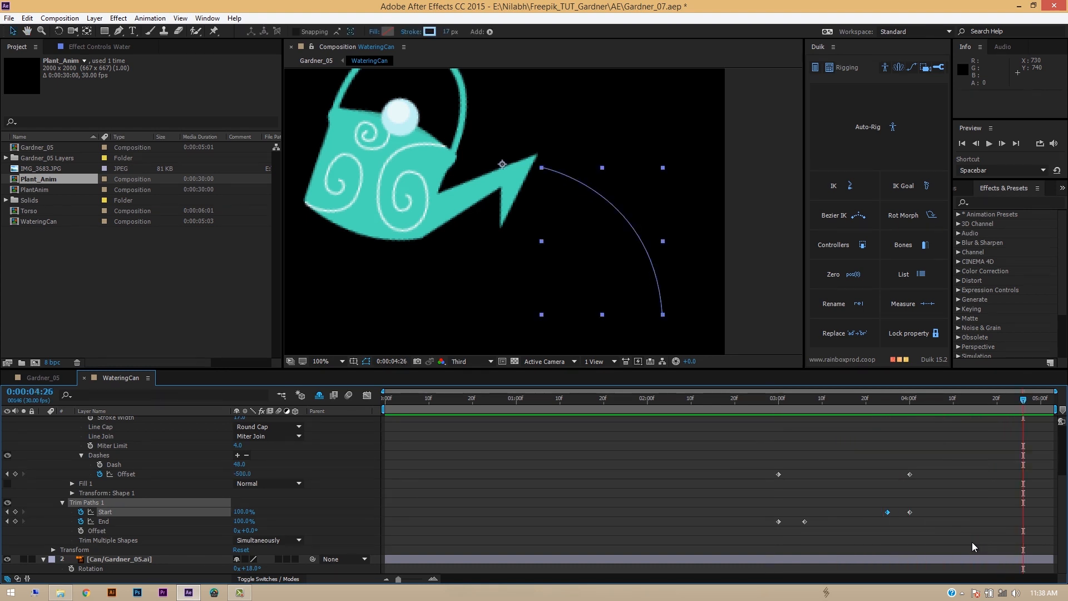
# Step through the frames around 0:00:03:00 in the watering can composition to examine how the water stream starts
pyautogui.press('j')
pyautogui.press('j')
pyautogui.press('j')
pyautogui.press('j')
pyautogui.press('pagedown')
pyautogui.press('pagedown')
pyautogui.press('pagedown')
pyautogui.press('pagedown')
pyautogui.press('pagedown')
pyautogui.press('pagedown')
pyautogui.press('pagedown')
pyautogui.press('pagedown')
pyautogui.press('pagedown')
pyautogui.press('pagedown')
pyautogui.press('pagedown')
pyautogui.press('pagedown')
pyautogui.press('pagedown')
pyautogui.press('pagedown')
pyautogui.press('pagedown')
pyautogui.press('pagedown')
pyautogui.press('pagedown')
pyautogui.press('pagedown')
pyautogui.press('pagedown')
pyautogui.press('pagedown')
pyautogui.press('pagedown')
pyautogui.press('pageup')
pyautogui.press('pageup')
pyautogui.press('pageup')
pyautogui.press('pageup')
pyautogui.press('pageup')
pyautogui.press('pageup')
pyautogui.press('pageup')
pyautogui.press('pageup')
pyautogui.press('pageup')
pyautogui.press('pageup')
pyautogui.press('pageup')
pyautogui.press('pageup')
pyautogui.press('pageup')
pyautogui.press('pageup')
pyautogui.press('pageup')
pyautogui.press('pageup')
pyautogui.press('pageup')
pyautogui.press('pageup')
pyautogui.press('pageup')
pyautogui.press('pageup')
pyautogui.press('pagedown')
pyautogui.press('pagedown')
pyautogui.press('pagedown')
pyautogui.press('pagedown')
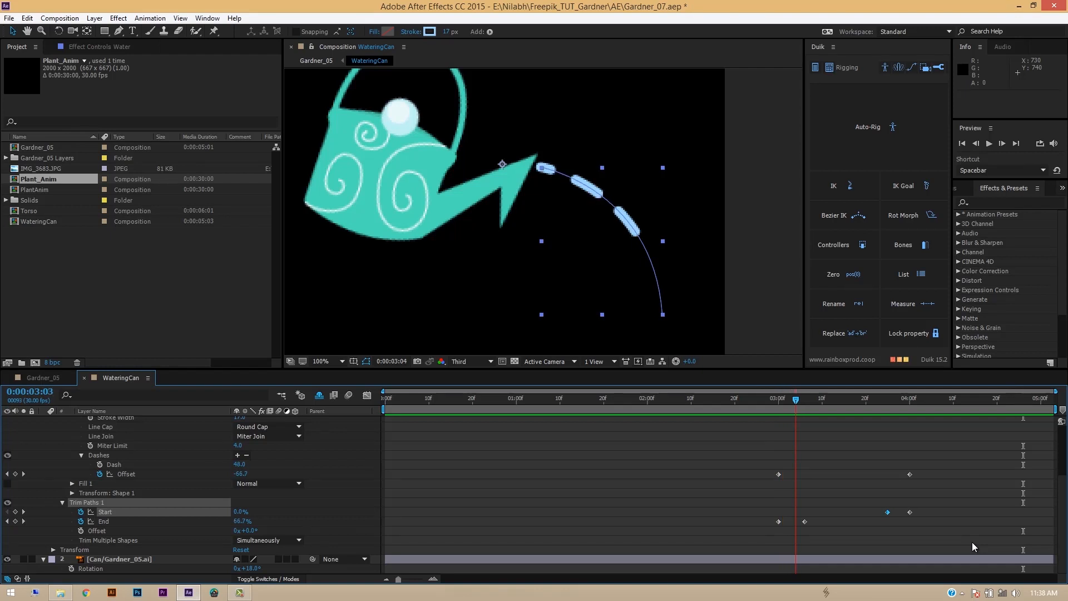
pyautogui.press('pageup')
pyautogui.press('pageup')
pyautogui.press('pageup')
pyautogui.press('pageup')
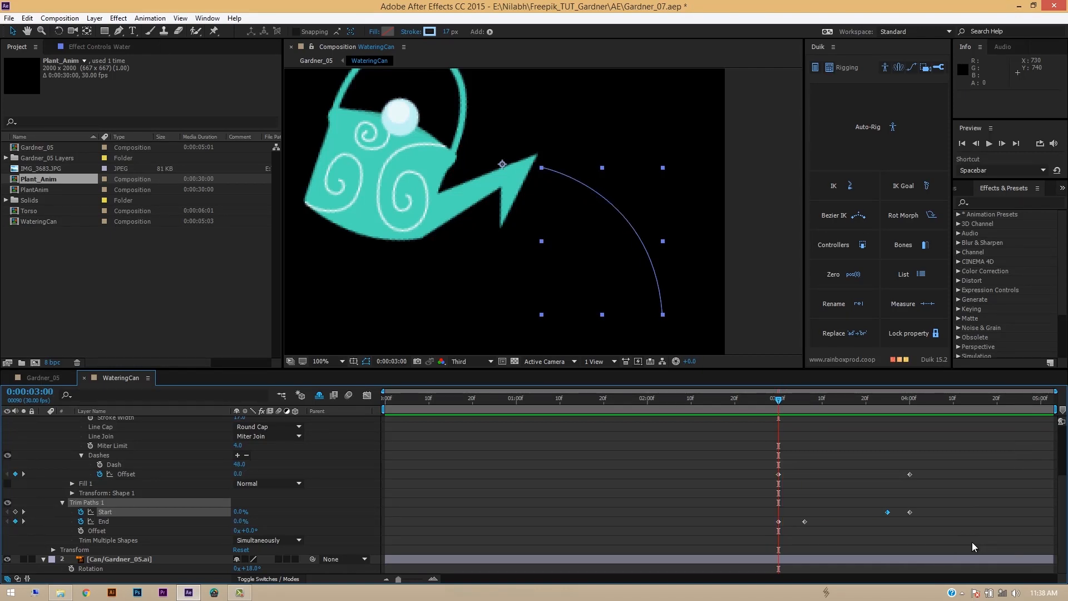
# Switch to the Gardner_05 composition and preview the gardener's animation together with the water stream
pyautogui.hotkey('shift', 'Escape')
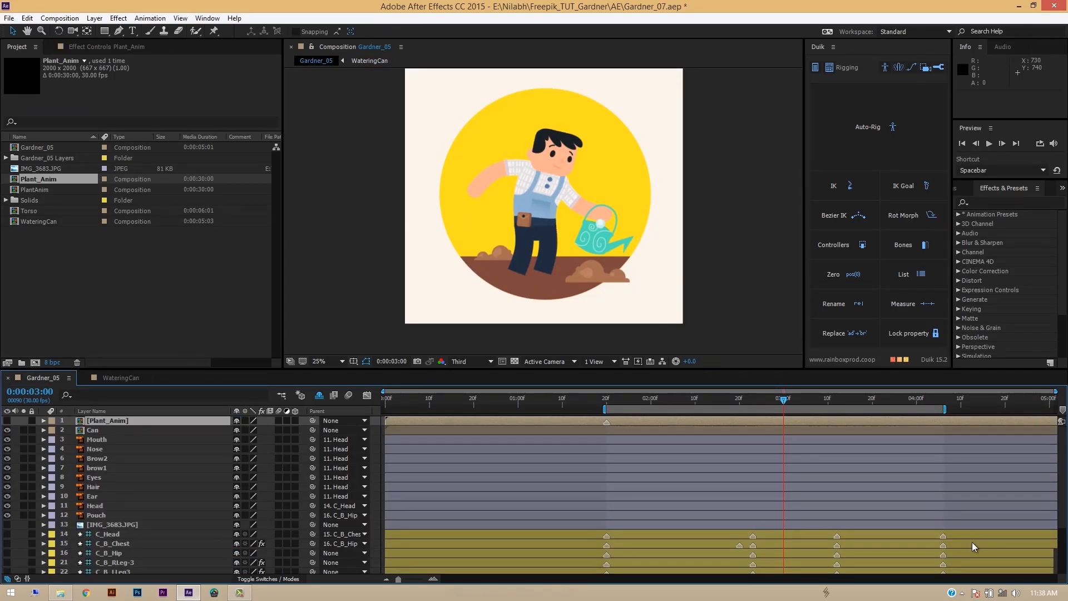
pyautogui.press('space')
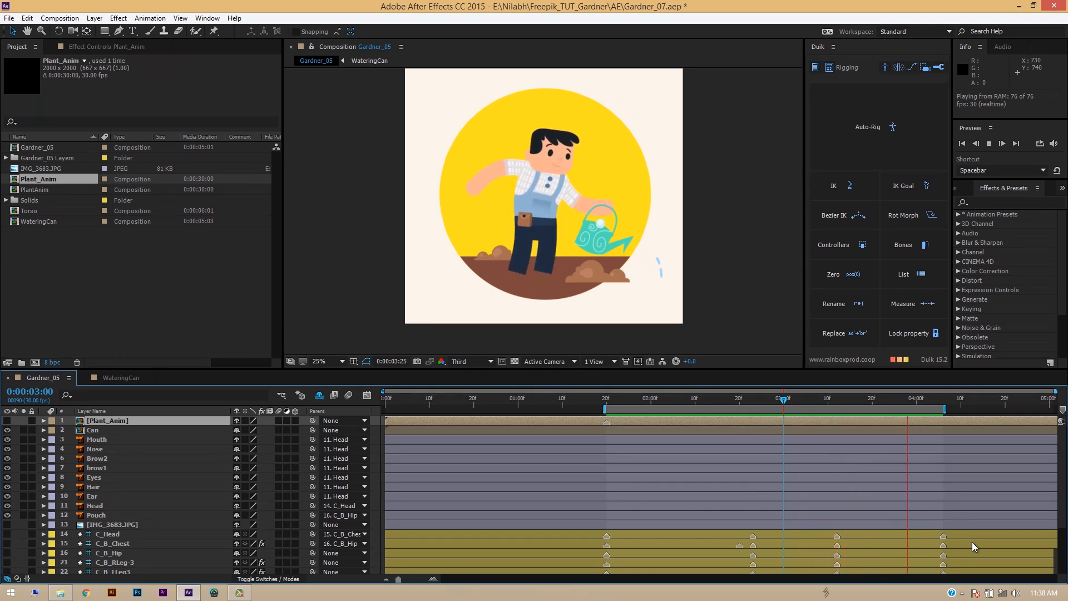
pyautogui.press('space')
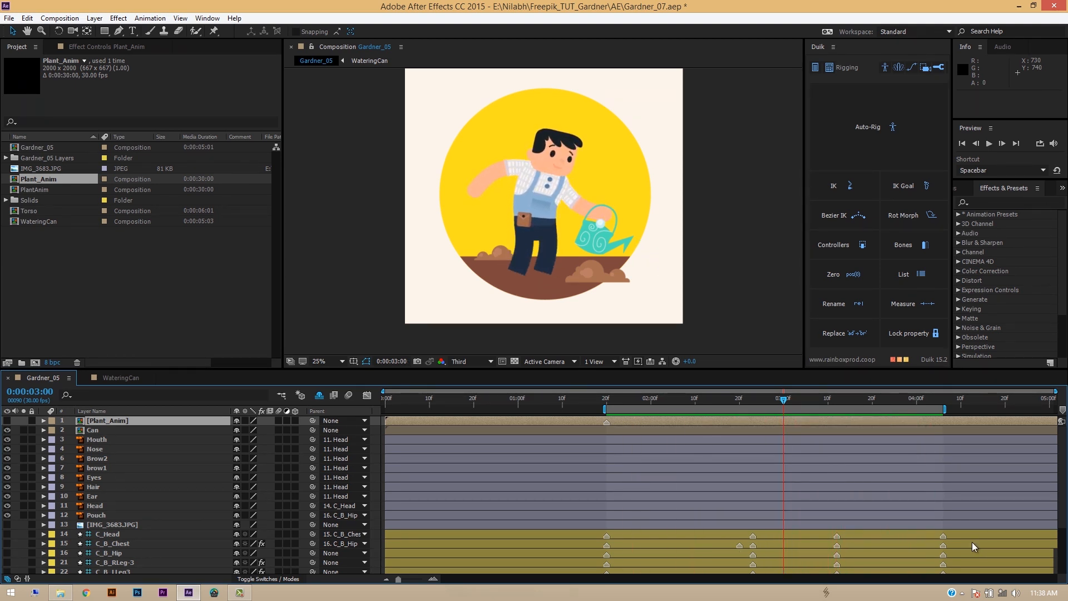
pyautogui.press('j')
pyautogui.press('j')
pyautogui.press('j')
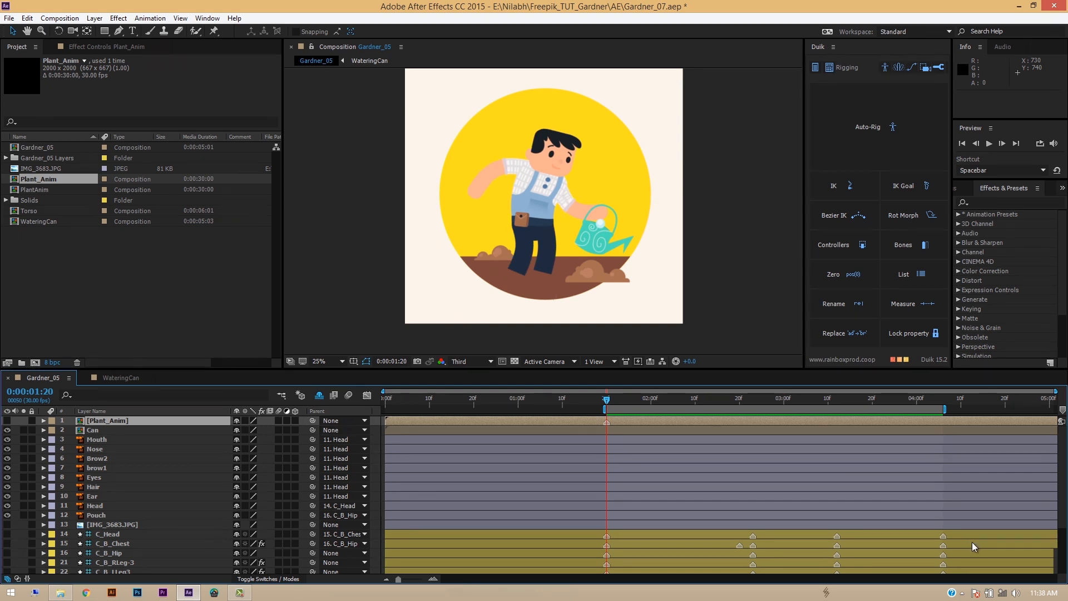
# Return to the WateringCan composition and review the water stream's flow from 0:00:03:00
pyautogui.hotkey('shift', 'Escape')
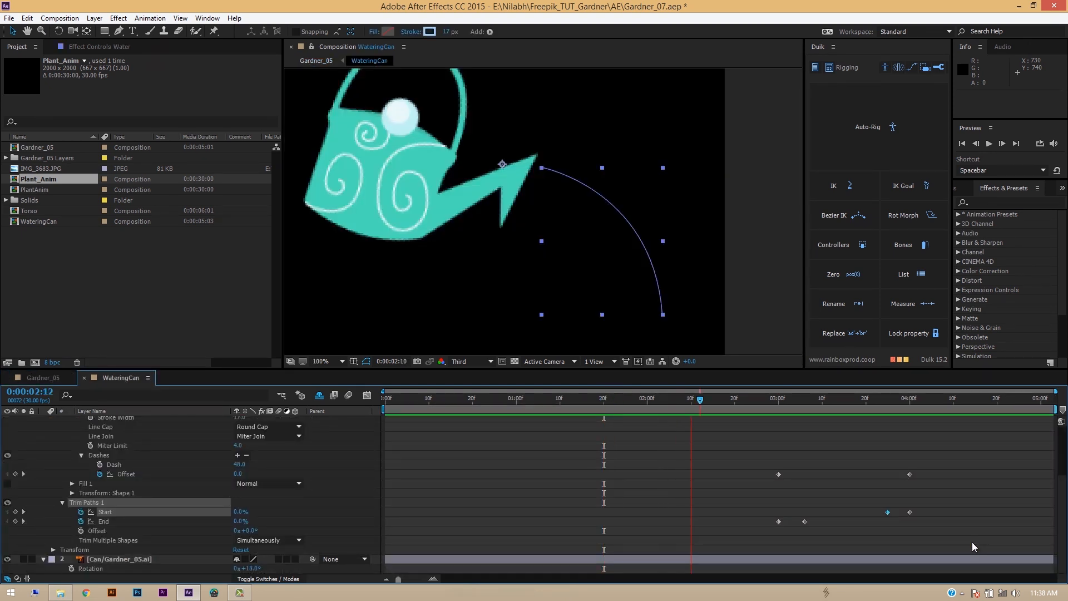
pyautogui.press('space')
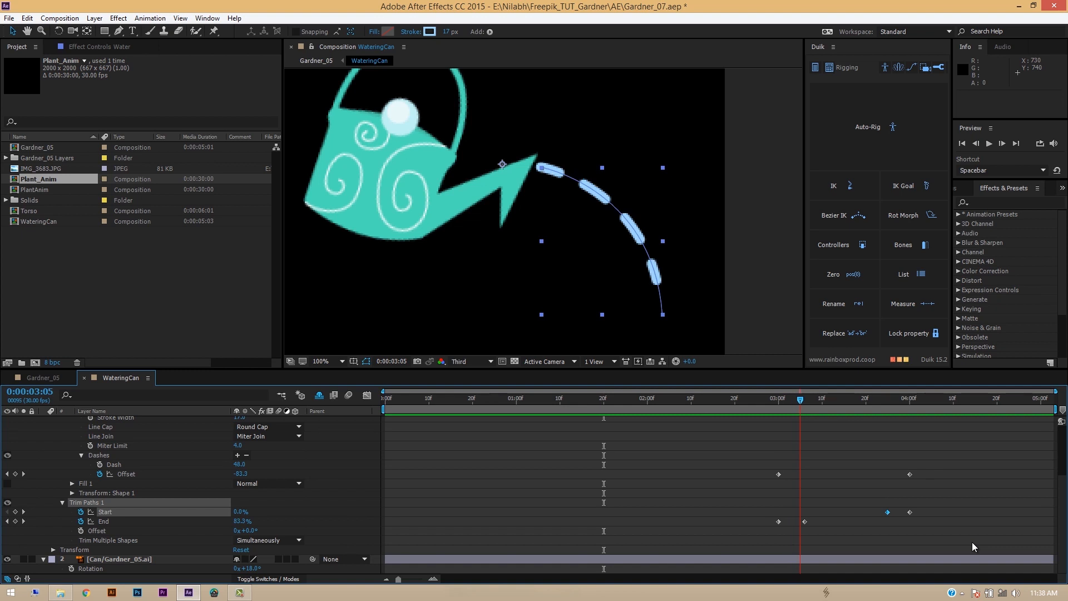
pyautogui.scroll(3, 974, 547)
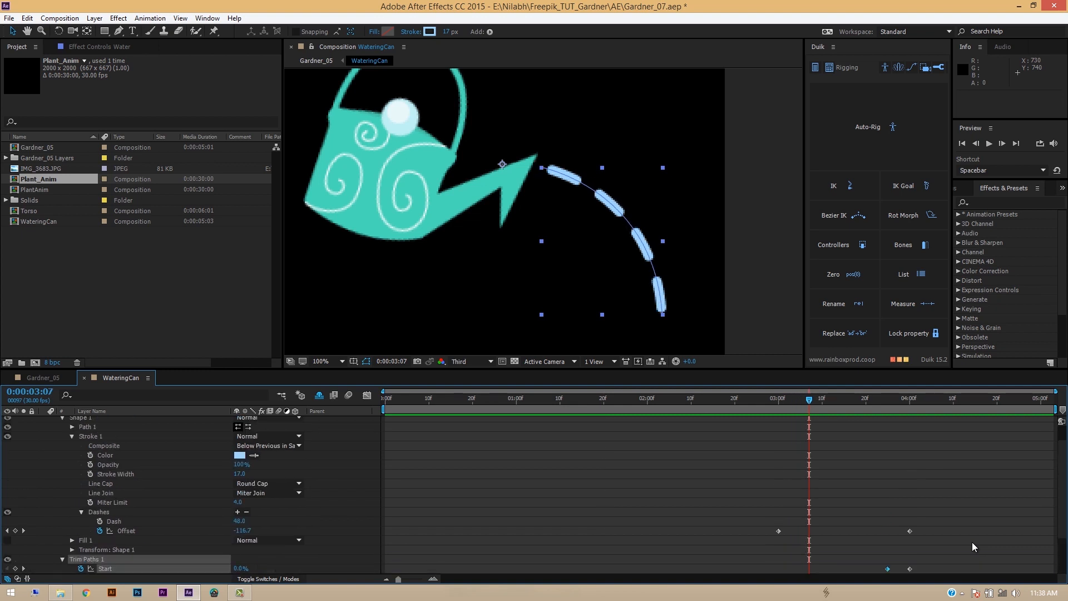
pyautogui.press('j')
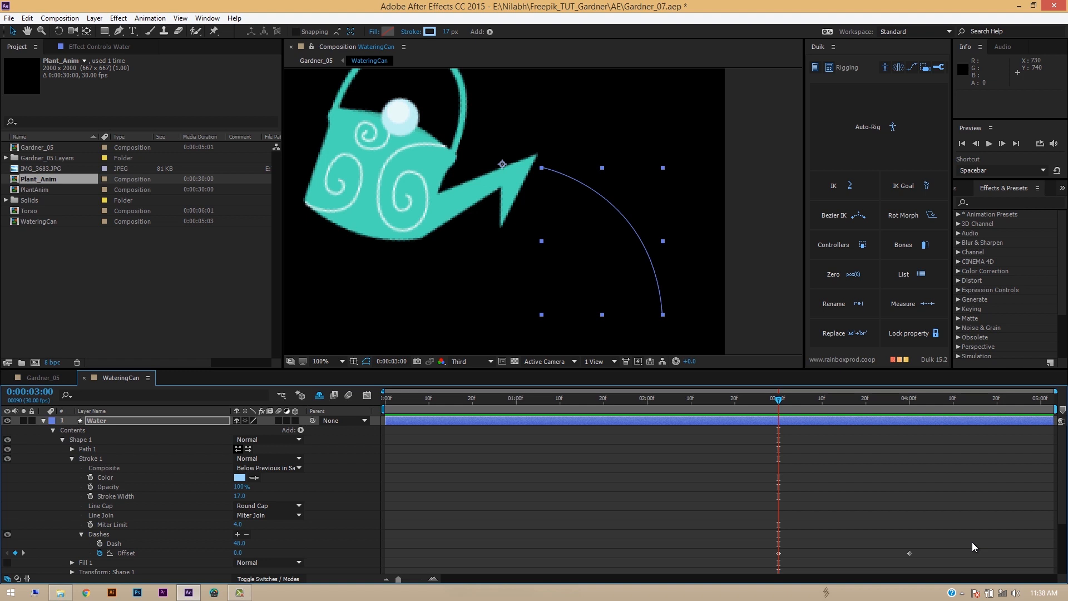
pyautogui.press('space')
# Show only the keyframed properties of the Water layer and play the stream from 0:00:03:00
pyautogui.click(974, 548)
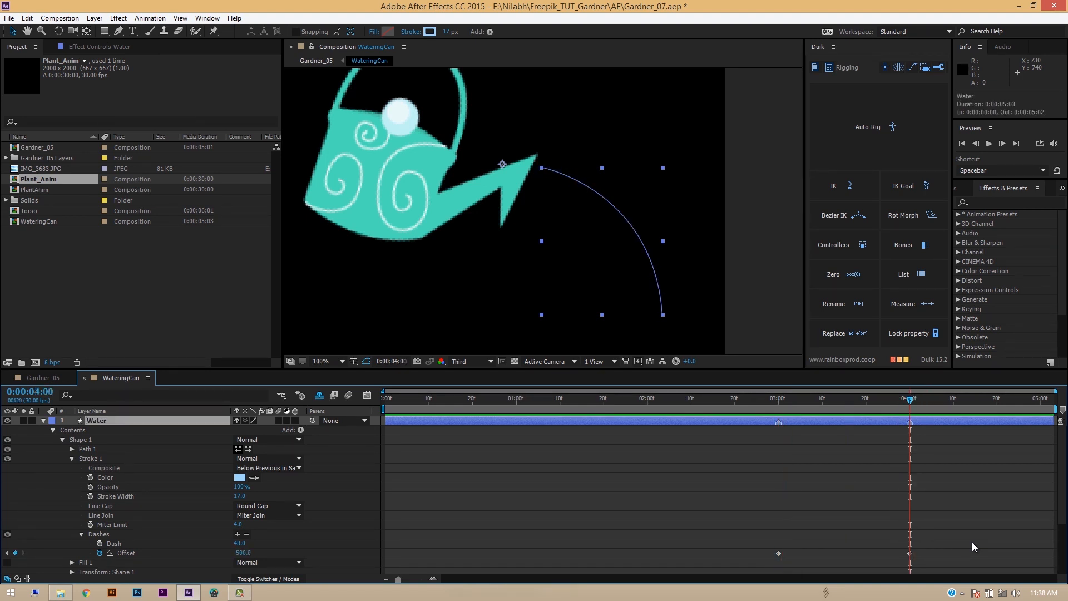
pyautogui.press('u')
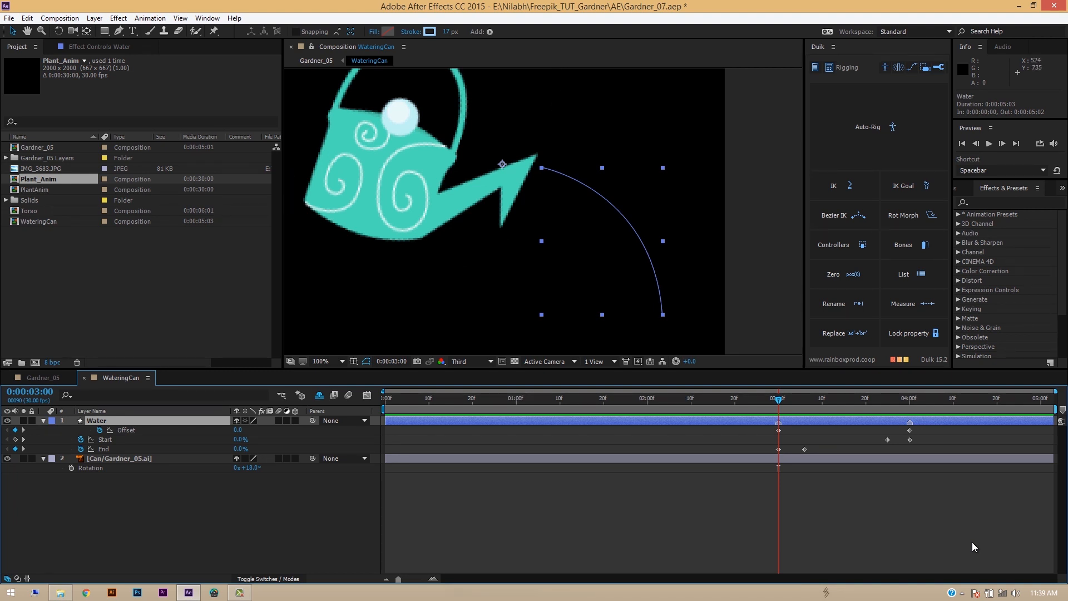
pyautogui.press('space')
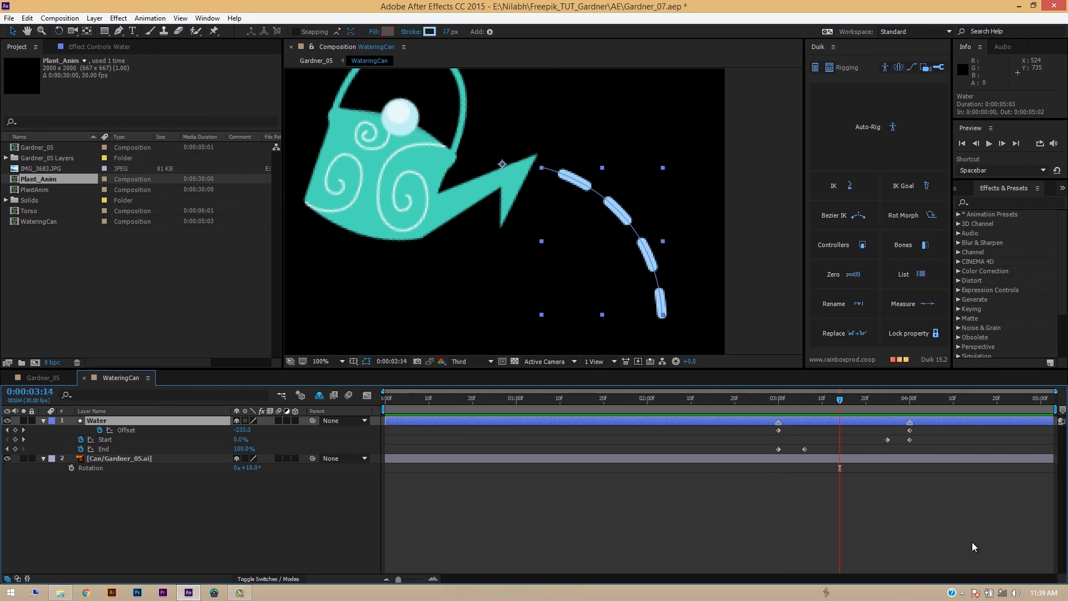
# Duplicate the Water layer, place the copy at position 364, 445, and try scaling it to 72%
pyautogui.hotkey('ctrl', 'd')
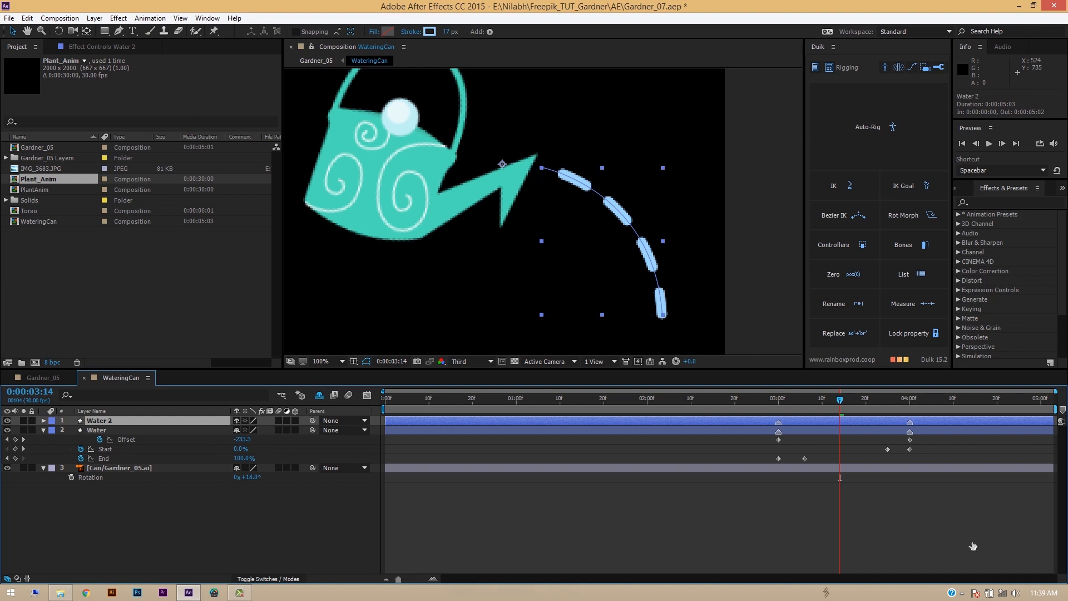
pyautogui.press('p')
pyautogui.press('Return')
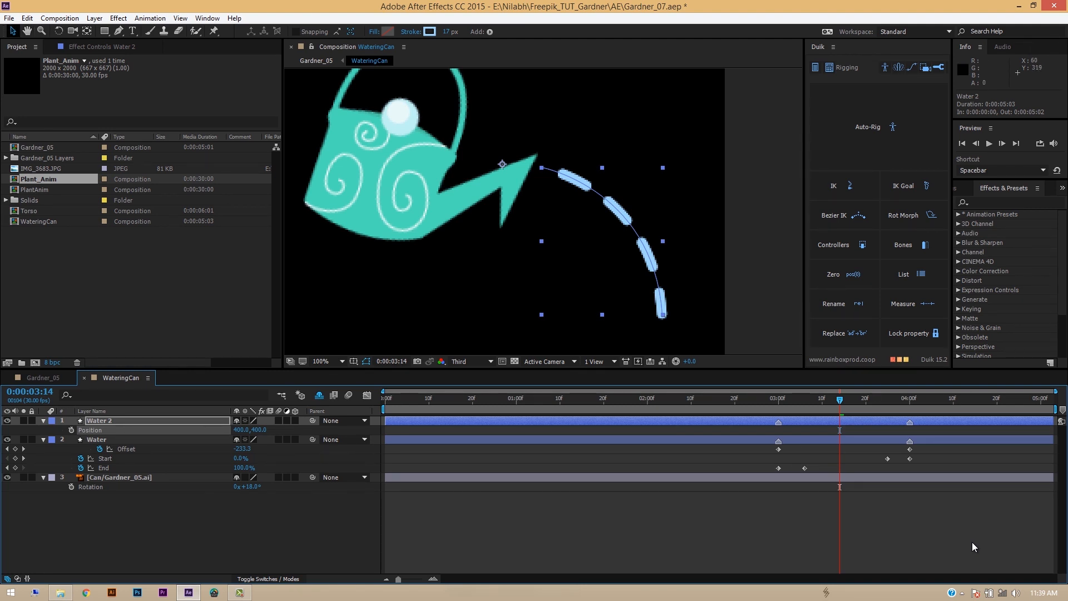
pyautogui.moveTo(619, 216); pyautogui.dragTo(598, 241)
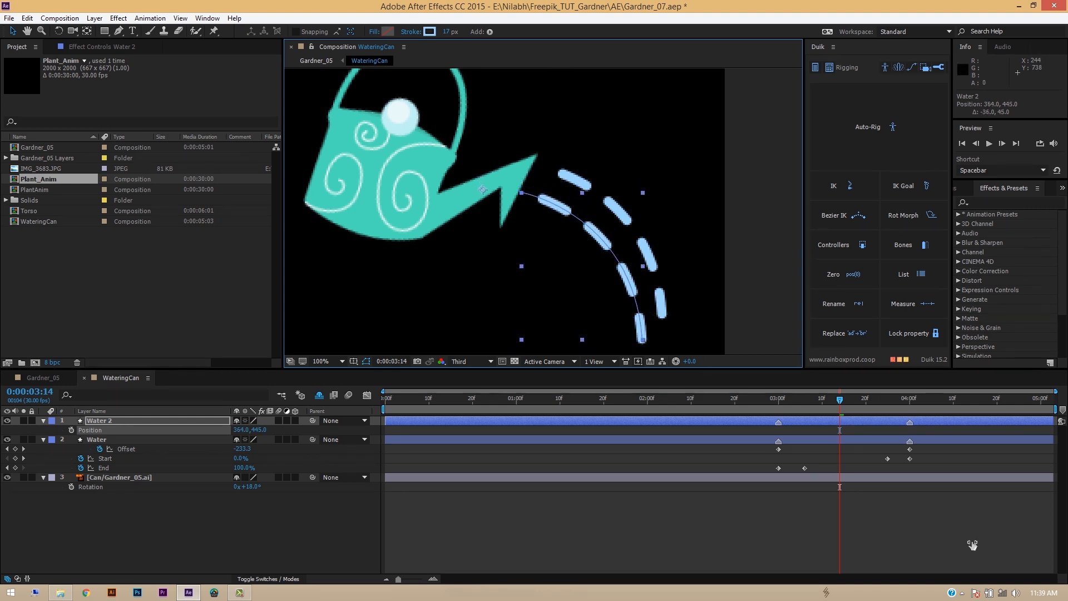
pyautogui.press('s')
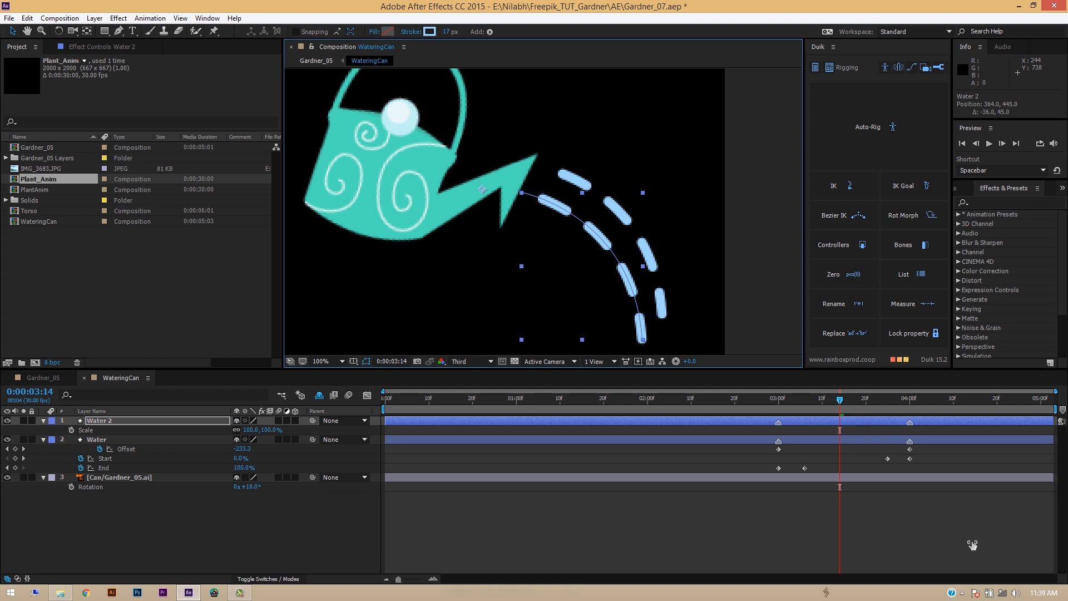
pyautogui.moveTo(251, 430); pyautogui.dragTo(235, 430)
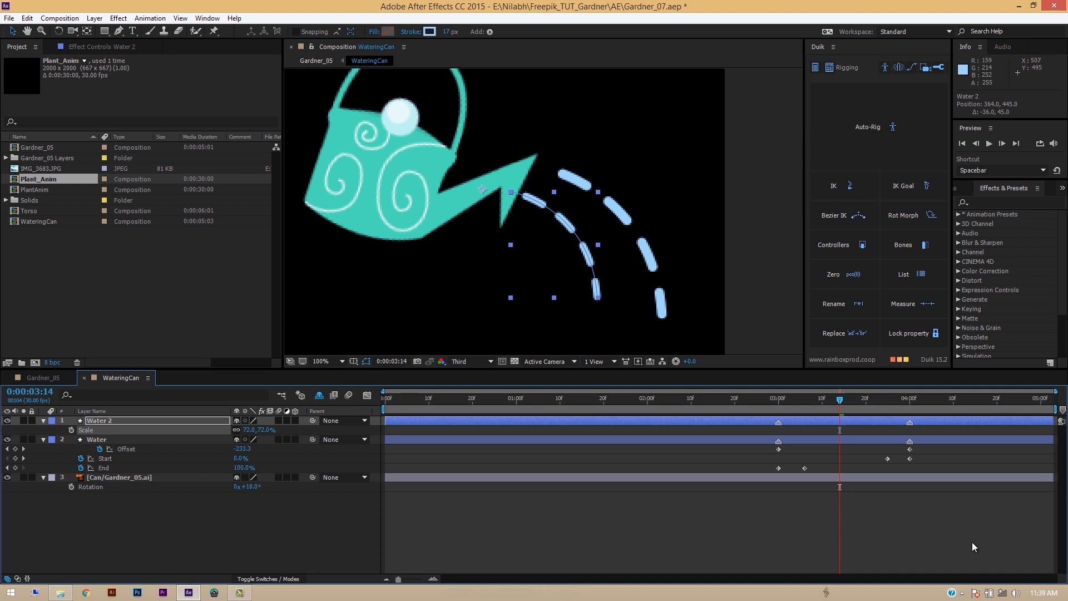
pyautogui.hotkey('ctrl', 'z')
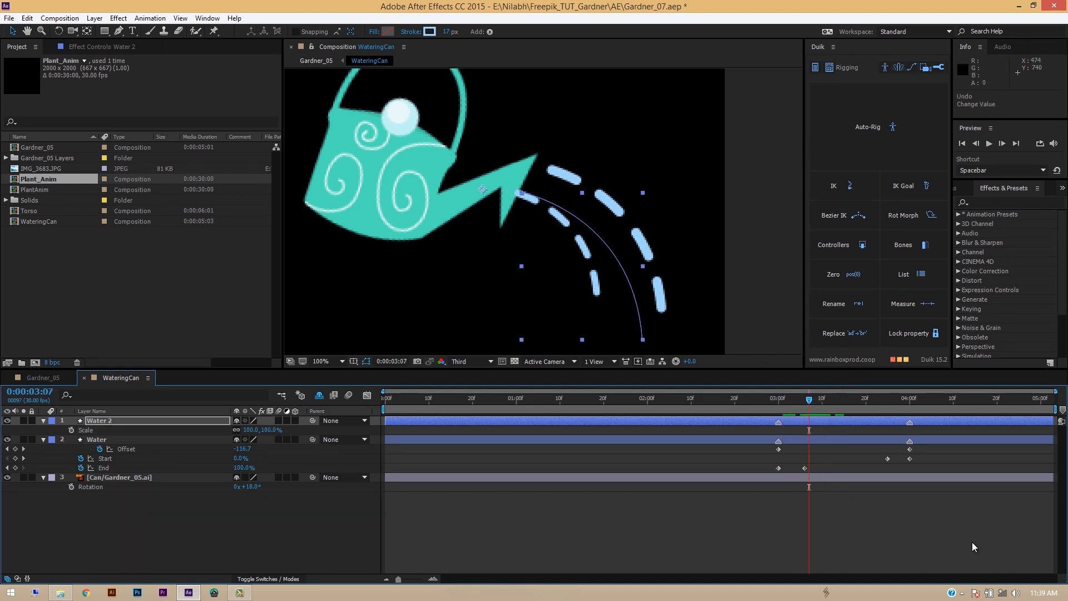
# Play and step through the frames from 0:00:03:00 to compare the original water stream with its copy
pyautogui.press('y')
pyautogui.press('space')
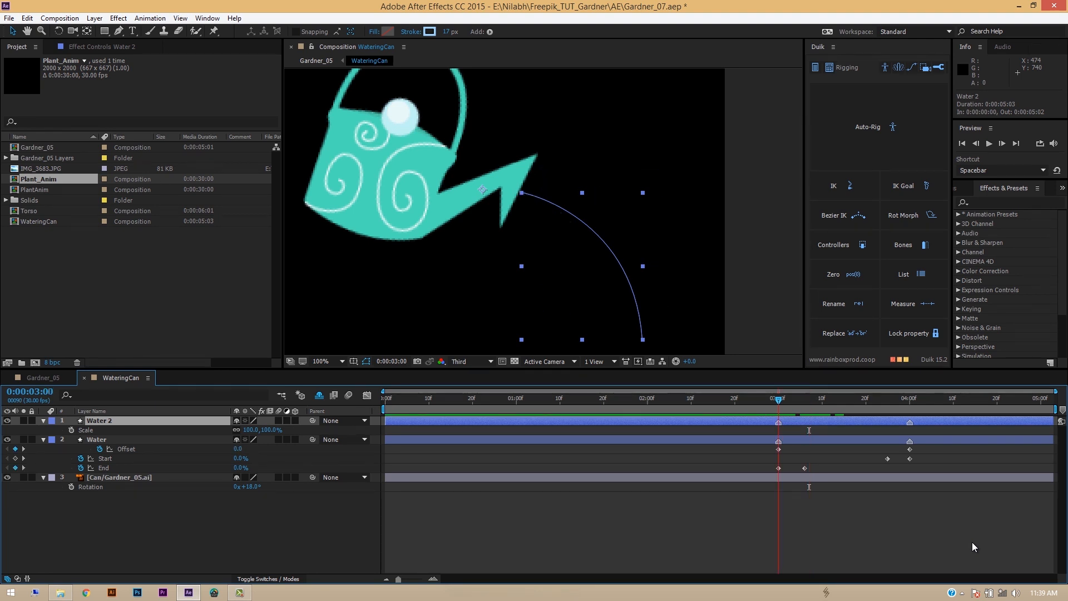
pyautogui.press('space')
pyautogui.press('pageup')
pyautogui.press('pageup')
pyautogui.press('pageup')
pyautogui.press('pageup')
pyautogui.press('pageup')
pyautogui.press('pageup')
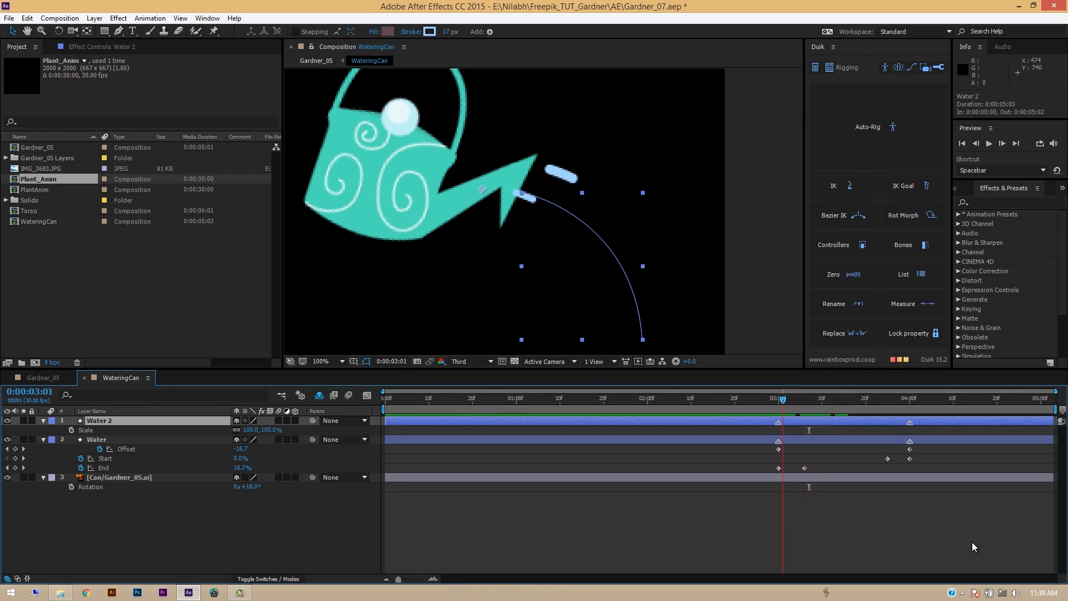
pyautogui.press('space')
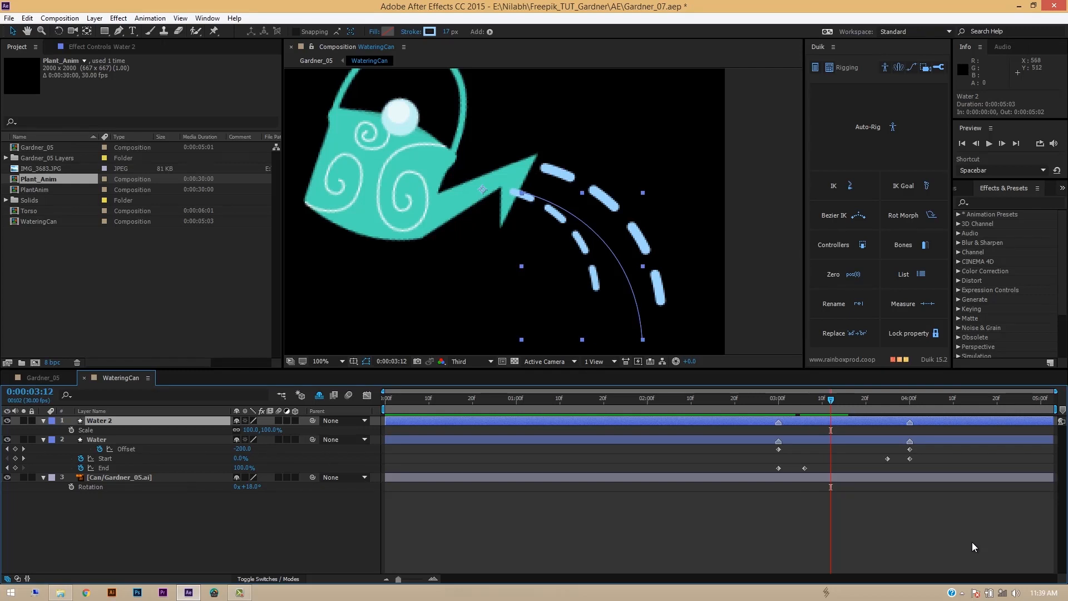
# Try to reshape the Water 2 path by moving its lower end vertex inward with the Pen tool
pyautogui.press('g')
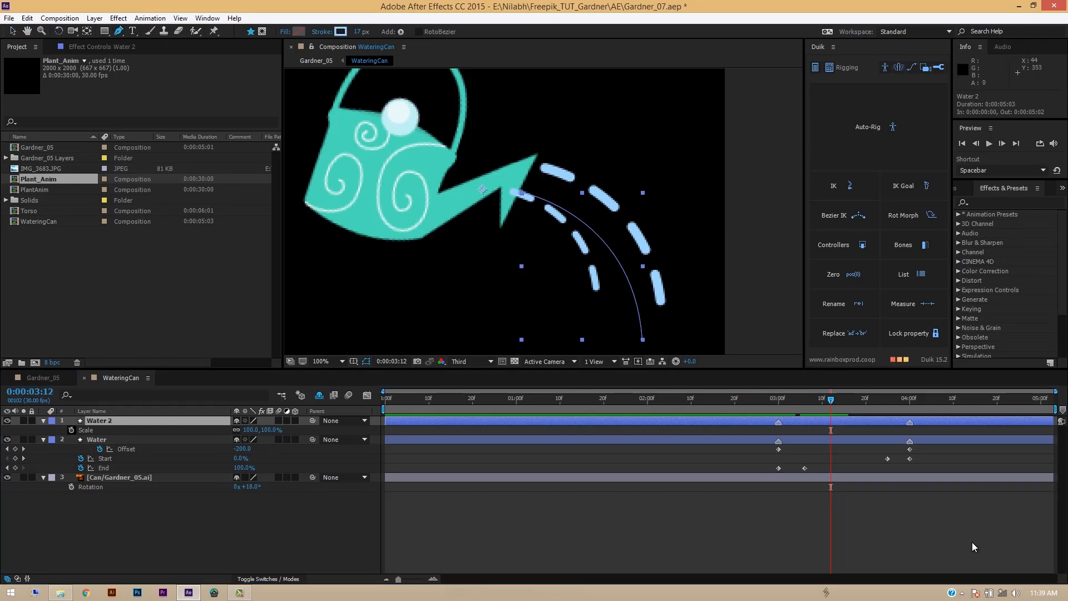
pyautogui.click(973, 547)
pyautogui.hotkey('ctrl', '`')
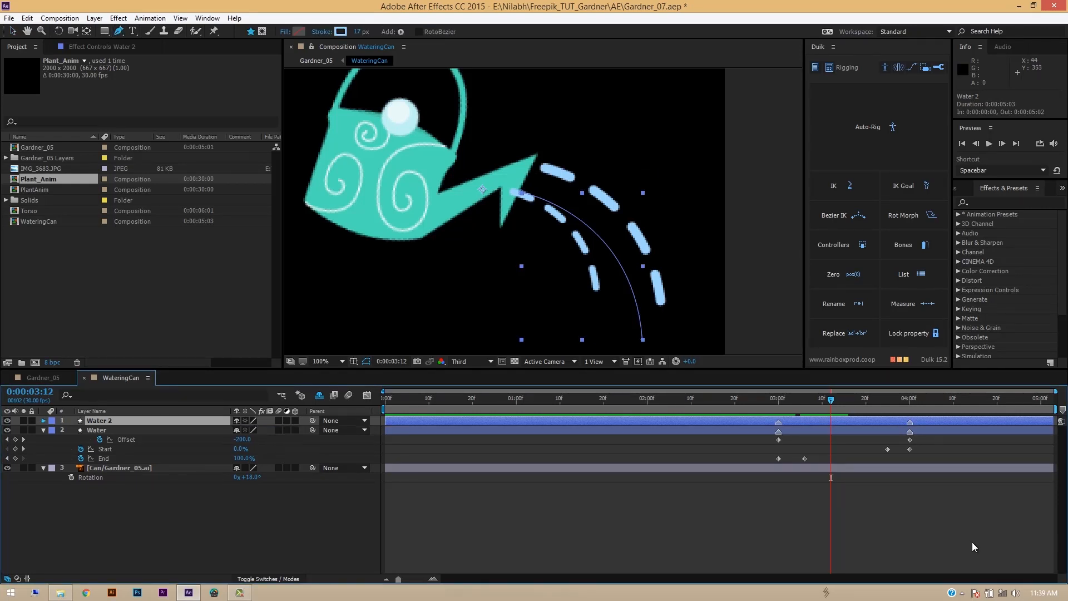
pyautogui.hotkey('ctrl', '`')
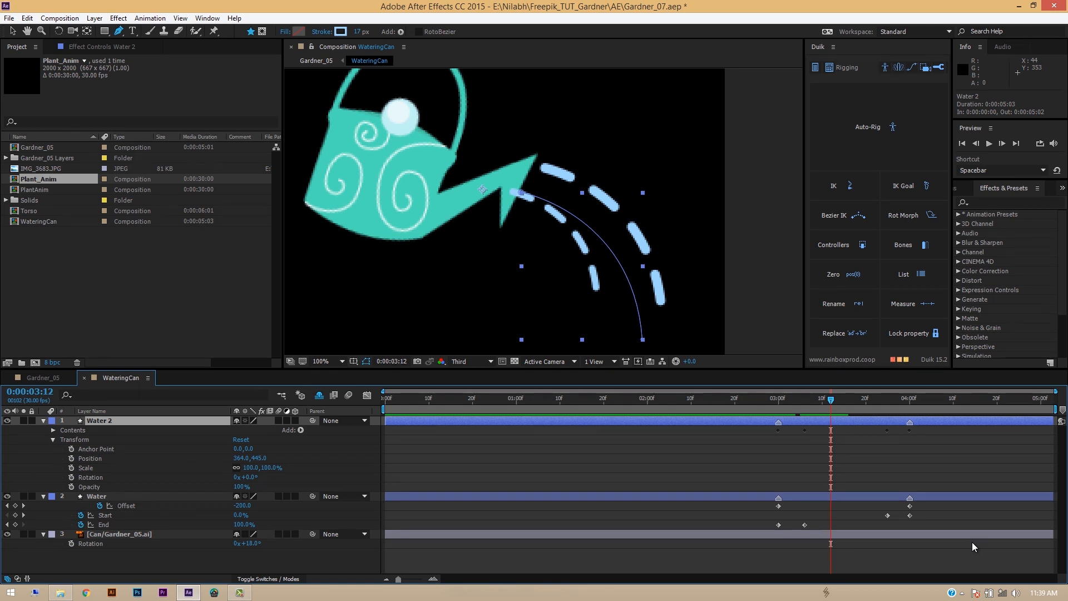
pyautogui.click(53, 430)
pyautogui.click(81, 439)
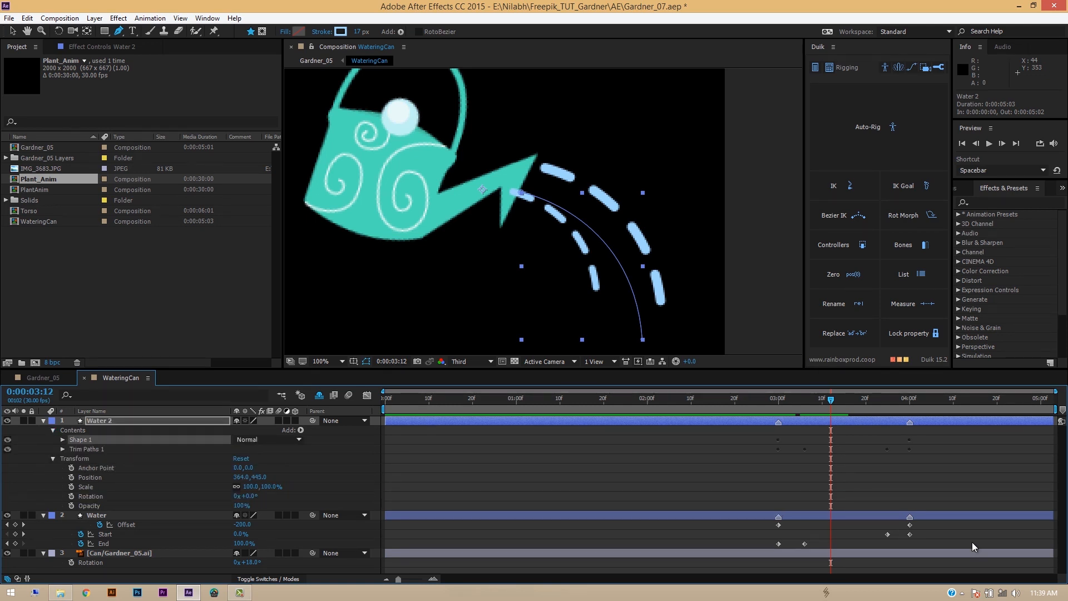
pyautogui.moveTo(642, 339)
pyautogui.mouseDown()
pyautogui.moveTo(637, 330)
pyautogui.moveTo(666, 335)
pyautogui.moveTo(657, 318)
pyautogui.moveTo(618, 326)
pyautogui.moveTo(631, 322)
pyautogui.mouseUp()
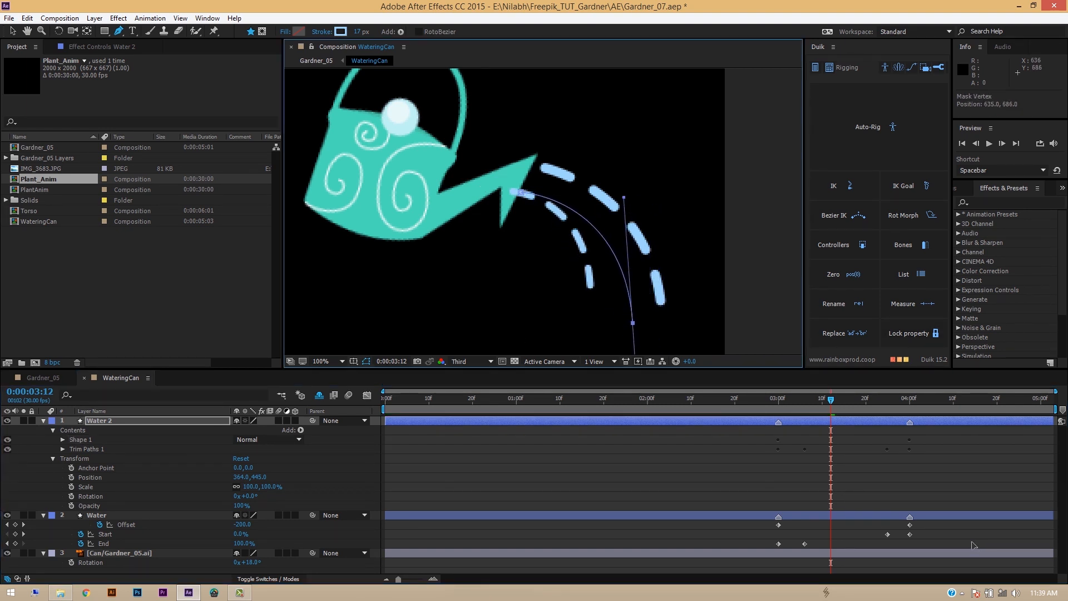
pyautogui.hotkey('ctrl', 'z')
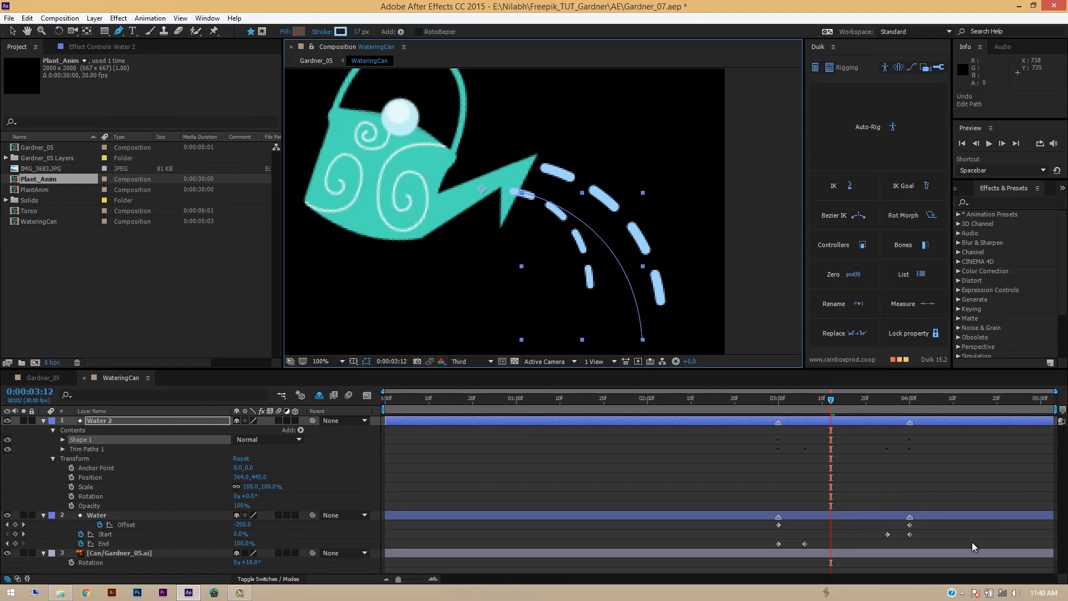
# Show the Water 2 layer's keyframes, play the two streams, and delete the Water 2 layer
pyautogui.press('u')
pyautogui.press('space')
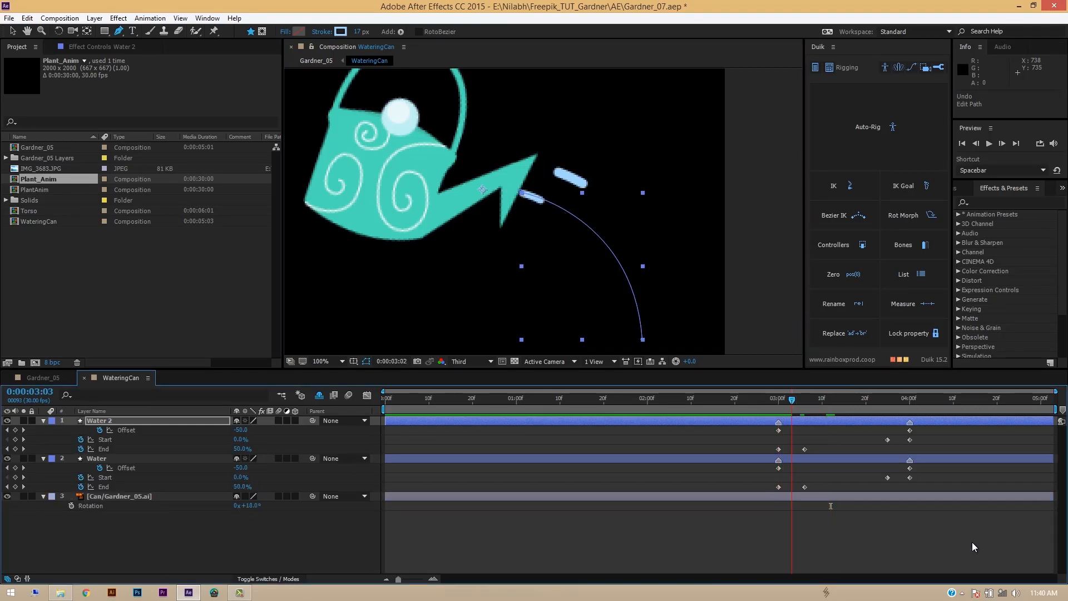
pyautogui.press('Delete')
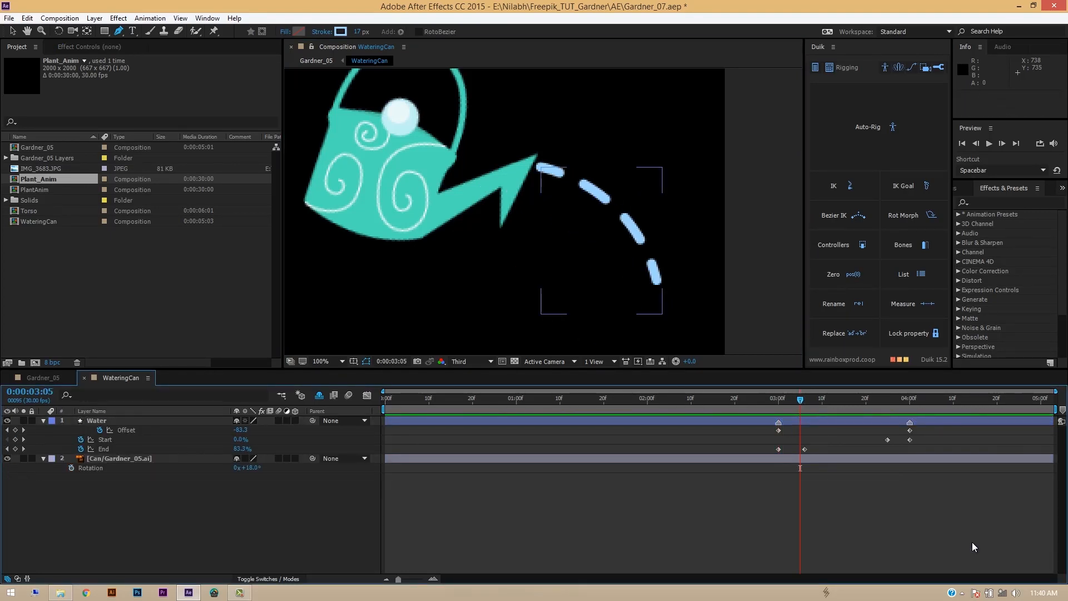
# Duplicate the Water layer again, move the copy to position 382, 447, and check both streams at 0:00:03:08
pyautogui.hotkey('ctrl', 'd')
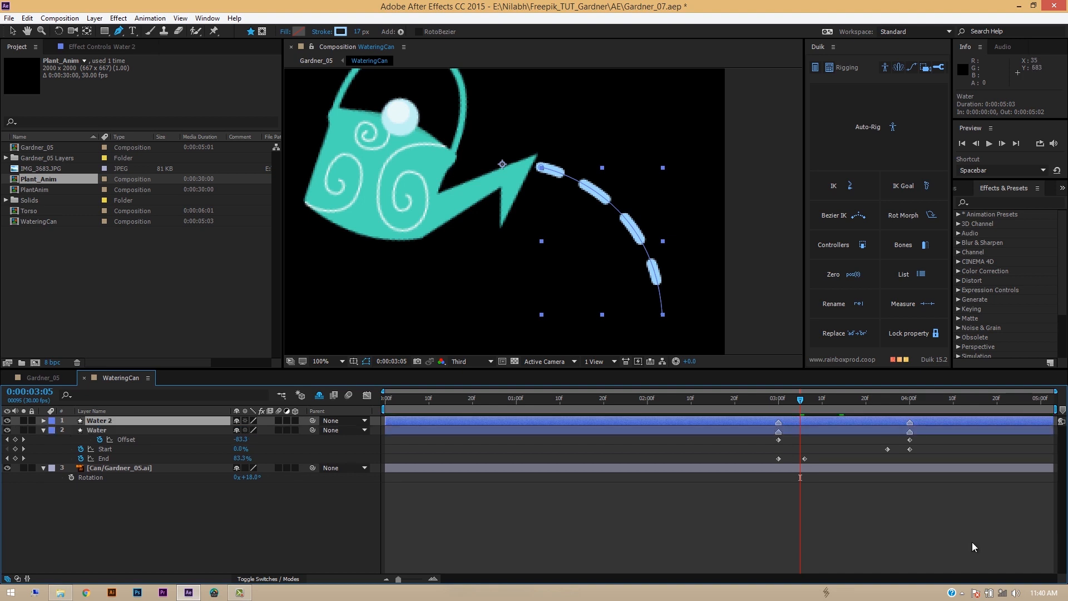
pyautogui.click(12, 31)
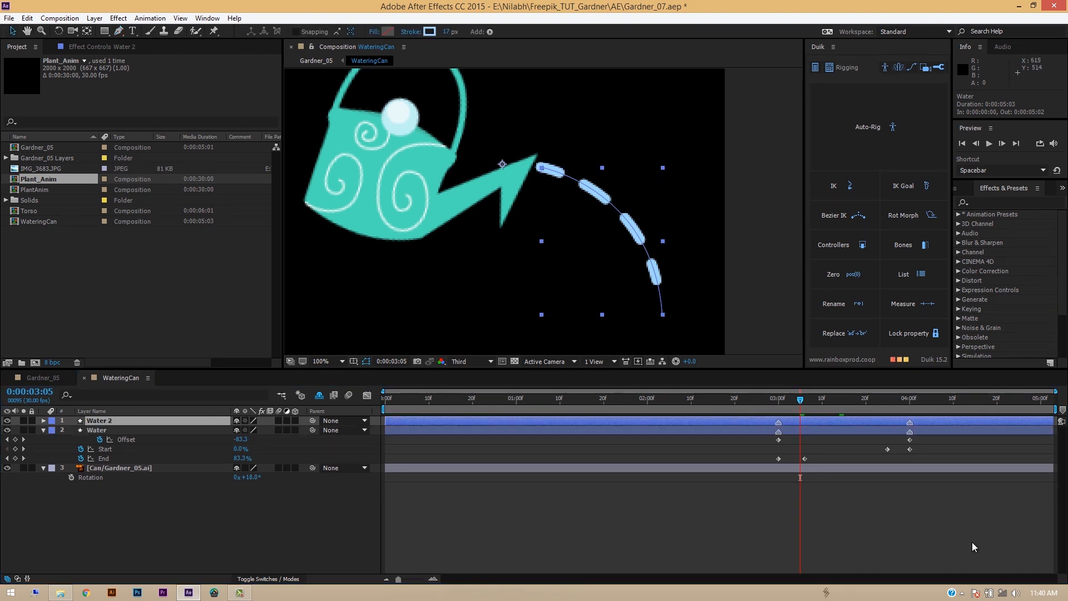
pyautogui.moveTo(631, 227); pyautogui.dragTo(621, 253)
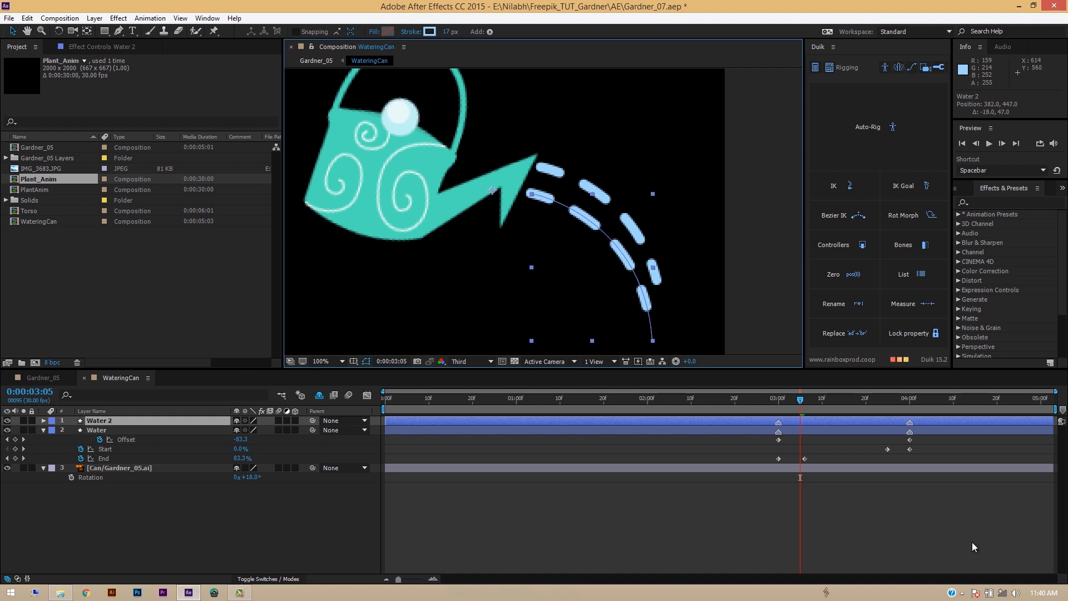
pyautogui.click(621, 254)
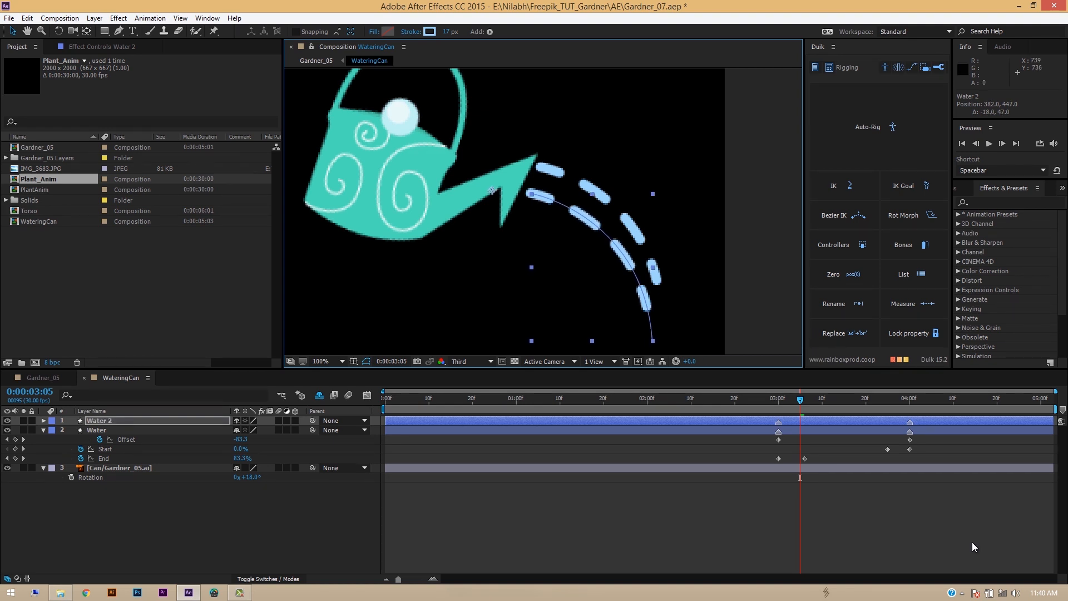
pyautogui.moveTo(800, 399); pyautogui.dragTo(813, 400)
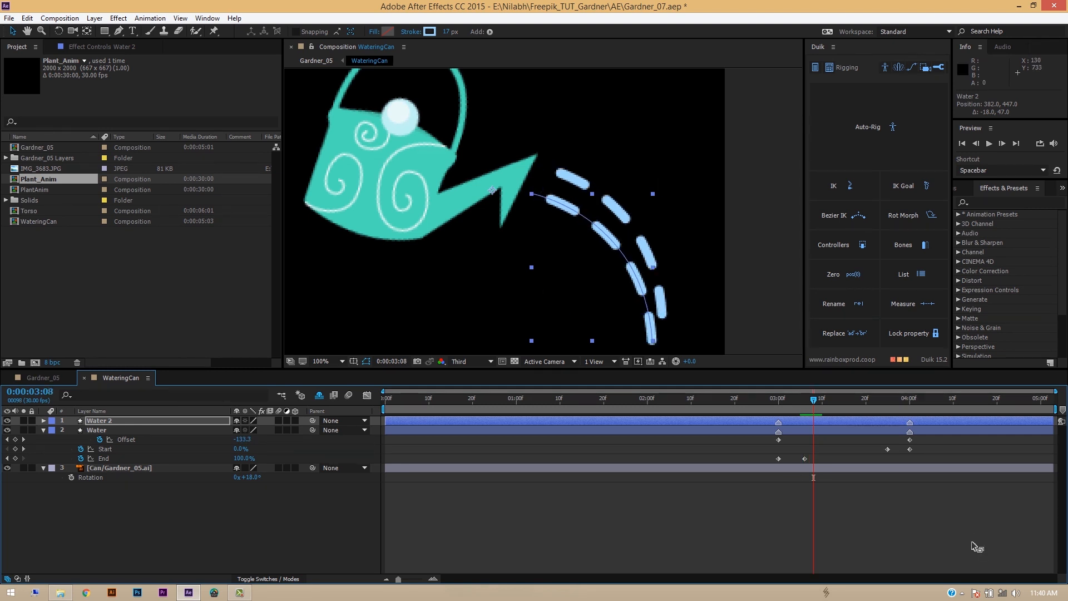
# Reshape the Water 2 path with the Pen tool by moving its lower end vertex inward to 608, 675, and preview it
pyautogui.press('g')
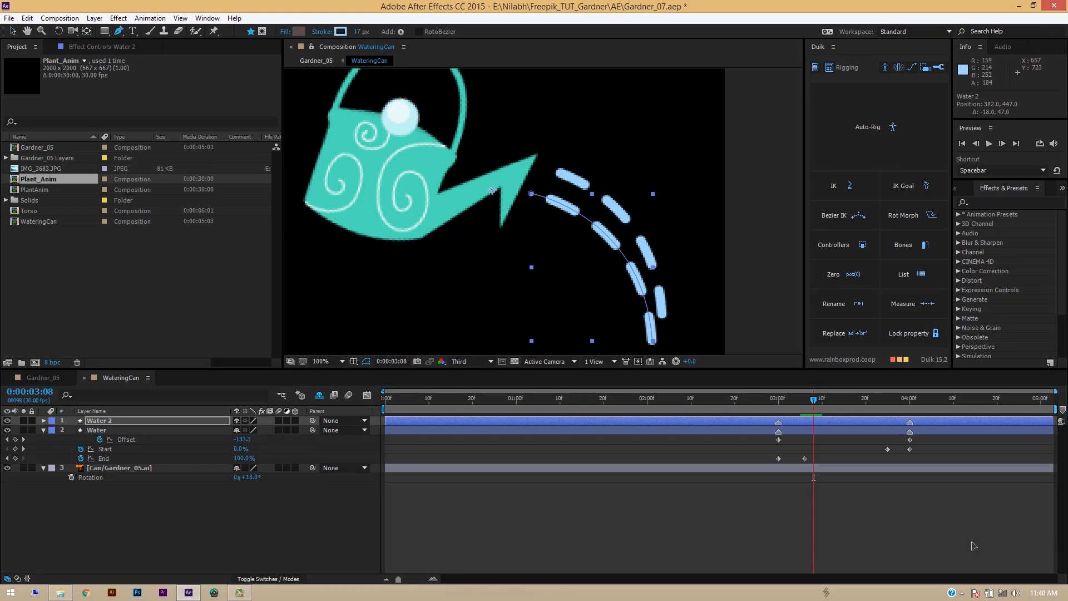
pyautogui.moveTo(651, 338)
pyautogui.mouseDown()
pyautogui.moveTo(626, 321)
pyautogui.moveTo(616, 333)
pyautogui.moveTo(629, 327)
pyautogui.moveTo(616, 323)
pyautogui.mouseUp()
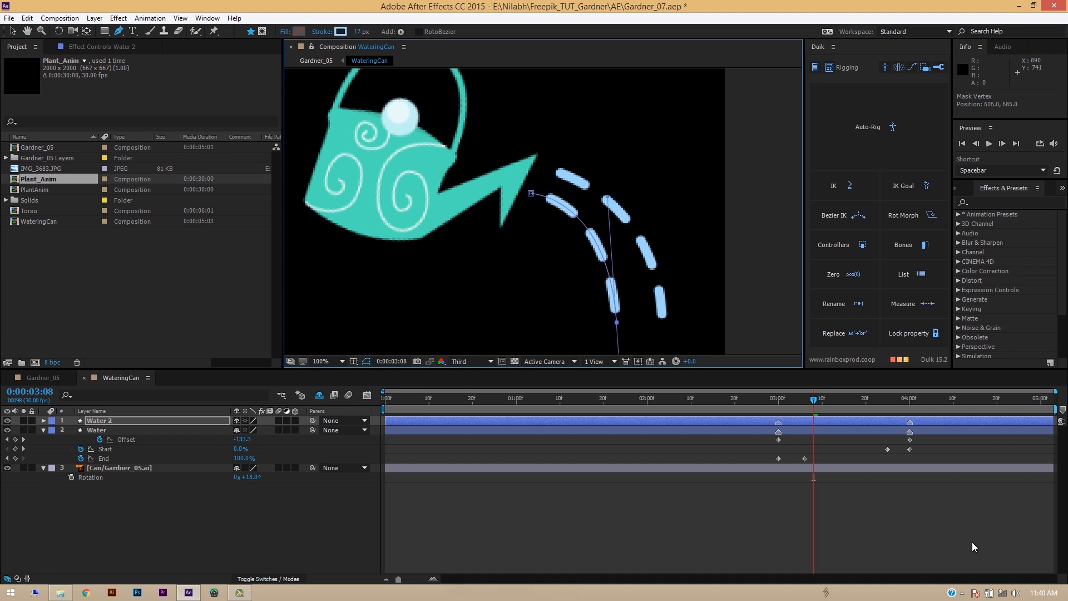
pyautogui.press('space')
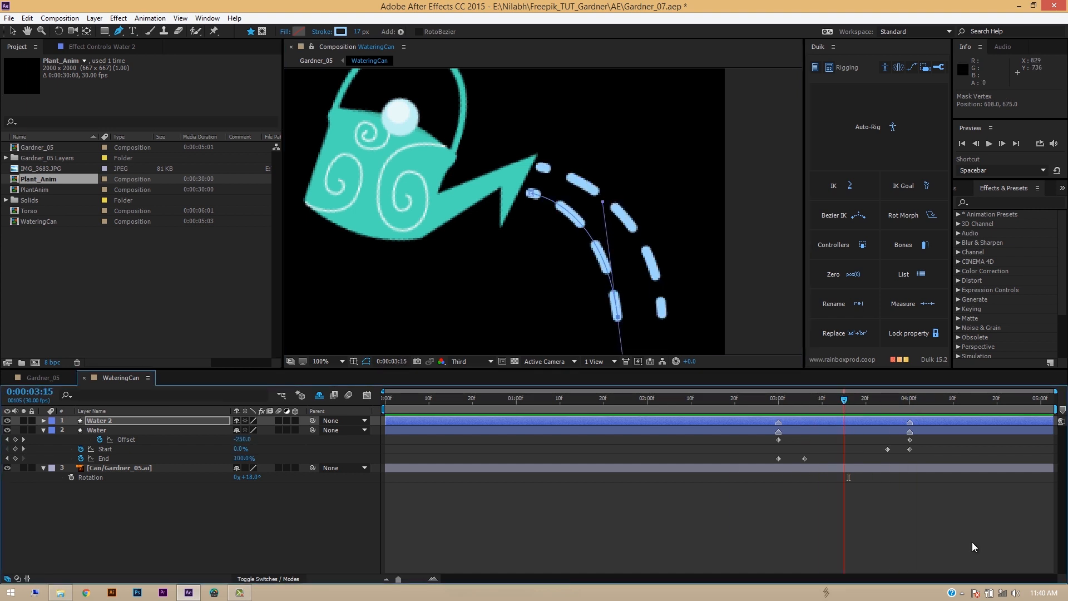
# Show the Water 2 layer's keyframes, delay its first Start keyframe to 0:00:03:26, and play the streams
pyautogui.press('u')
pyautogui.press('pagedown')
pyautogui.press('pagedown')
pyautogui.moveTo(887, 440); pyautogui.dragTo(892, 439)
pyautogui.press('pageup')
pyautogui.press('pagedown')
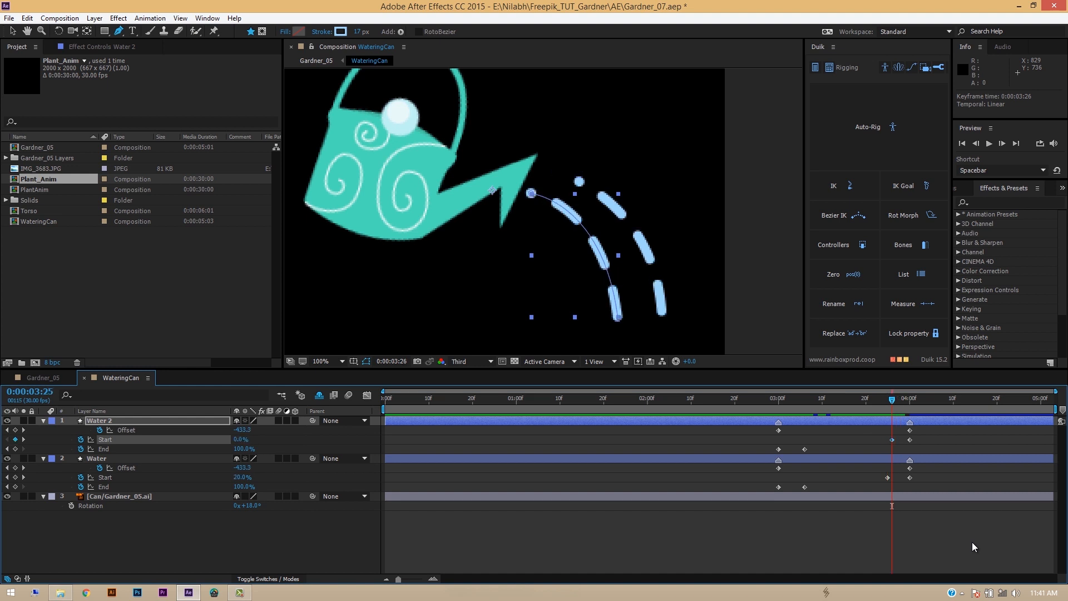
pyautogui.press('space')
pyautogui.press('space')
# Duplicate the Water 2 layer and move the copy down and inward to position 360, 491
pyautogui.click(99, 421)
pyautogui.hotkey('ctrl', 'd')
pyautogui.press('v')
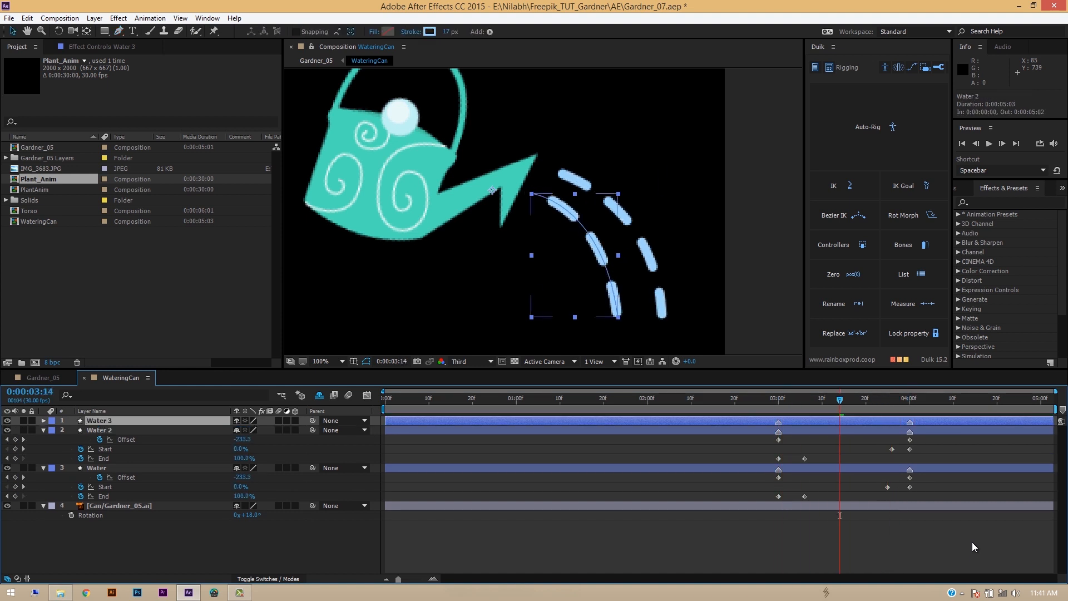
pyautogui.moveTo(600, 255); pyautogui.dragTo(581, 275)
pyautogui.press('p')
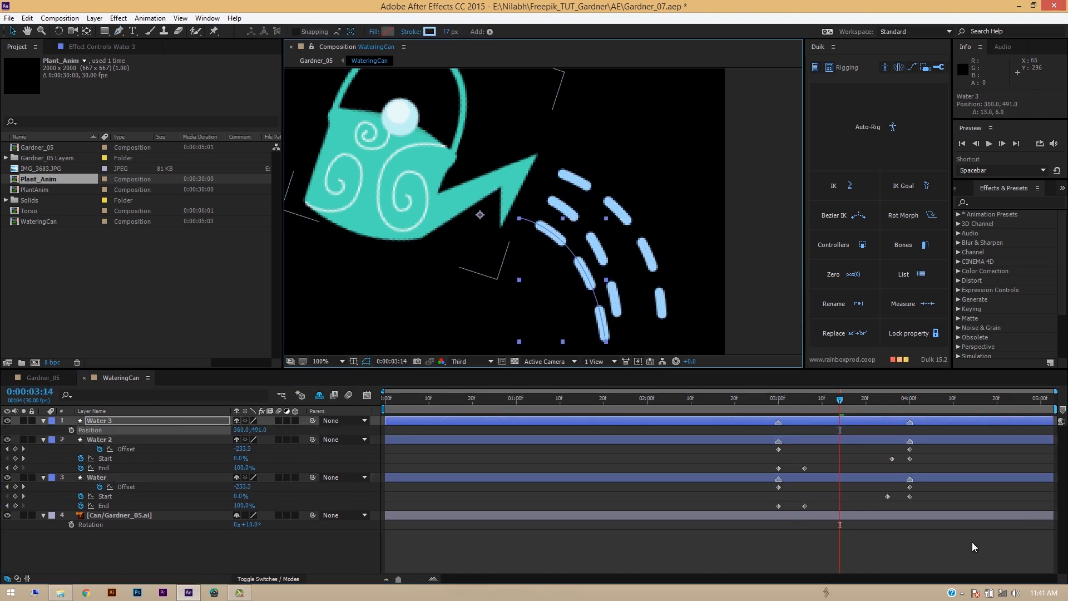
# Reshape the Water 3 path by moving its lower end vertex inward with the Pen tool, and scrub through the three streams
pyautogui.press('g')
pyautogui.press('pagedown')
pyautogui.press('pagedown')
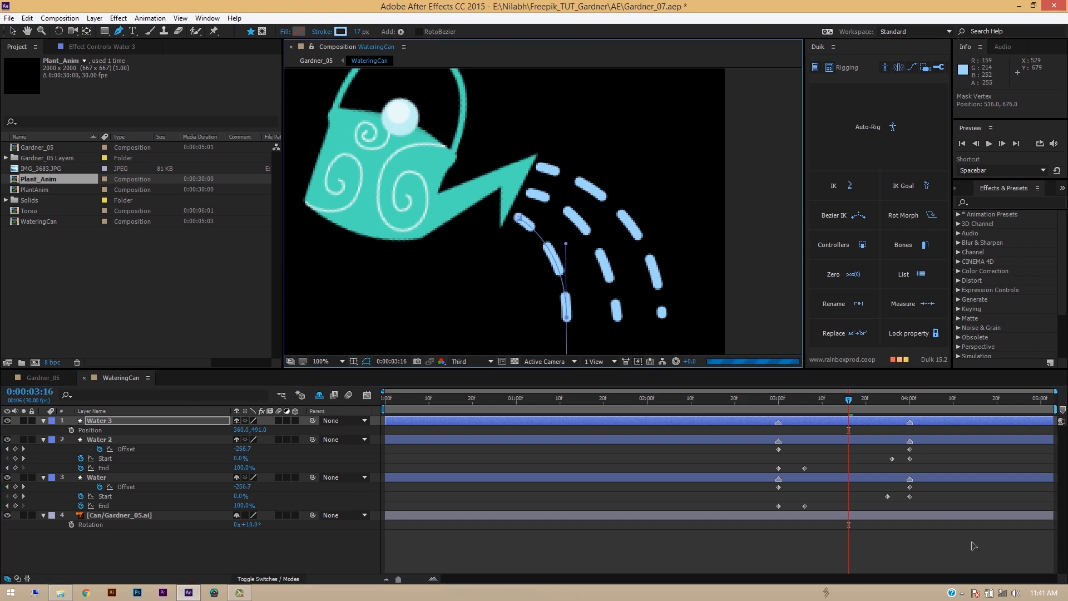
pyautogui.hotkey('ctrl', 'Down')
pyautogui.moveTo(849, 400); pyautogui.dragTo(896, 400)
# Show the Water 3 layer's keyframes, delay its first Start keyframe to about 0:00:03:27, and play the streams
pyautogui.click(99, 421)
pyautogui.press('u')
pyautogui.click(835, 399)
pyautogui.moveTo(892, 440); pyautogui.dragTo(903, 444)
pyautogui.press('space')
# Delay the ending Offset and Start keyframes to 0:00:04:01 for Water 2 and 0:00:04:02 for Water 3, and the end markers to 0:00:04:02
pyautogui.click(909, 399)
pyautogui.moveTo(909, 439); pyautogui.dragTo(904, 481)
pyautogui.moveTo(910, 478); pyautogui.dragTo(914, 477)
pyautogui.moveTo(909, 399); pyautogui.dragTo(787, 400)
pyautogui.press('space')
pyautogui.press('space')
pyautogui.moveTo(910, 423); pyautogui.dragTo(918, 422)
pyautogui.moveTo(764, 400); pyautogui.dragTo(787, 399)
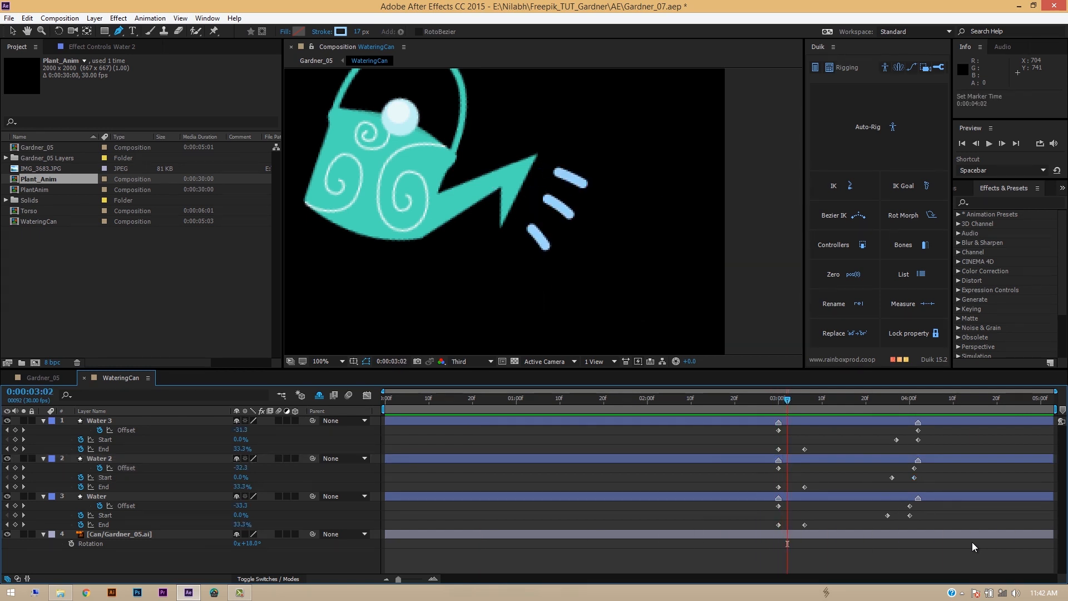
pyautogui.moveTo(805, 449); pyautogui.dragTo(787, 449)
pyautogui.hotkey('ctrl', 'z')
pyautogui.hotkey('ctrl', 'z')
# Delay Water 3's first Offset keyframe to 0:00:03:02 and Water 2's first Offset and End keyframes to 0:00:03:01, and play the streams
pyautogui.moveTo(778, 430); pyautogui.dragTo(787, 430)
pyautogui.moveTo(778, 468); pyautogui.dragTo(782, 468)
pyautogui.moveTo(787, 399)
pyautogui.mouseDown()
pyautogui.moveTo(796, 399)
pyautogui.moveTo(783, 399)
pyautogui.mouseUp()
pyautogui.moveTo(783, 468)
pyautogui.mouseDown()
pyautogui.moveTo(759, 468)
pyautogui.moveTo(782, 487)
pyautogui.mouseUp()
pyautogui.hotkey('ctrl', 'z')
pyautogui.moveTo(783, 399); pyautogui.dragTo(791, 399)
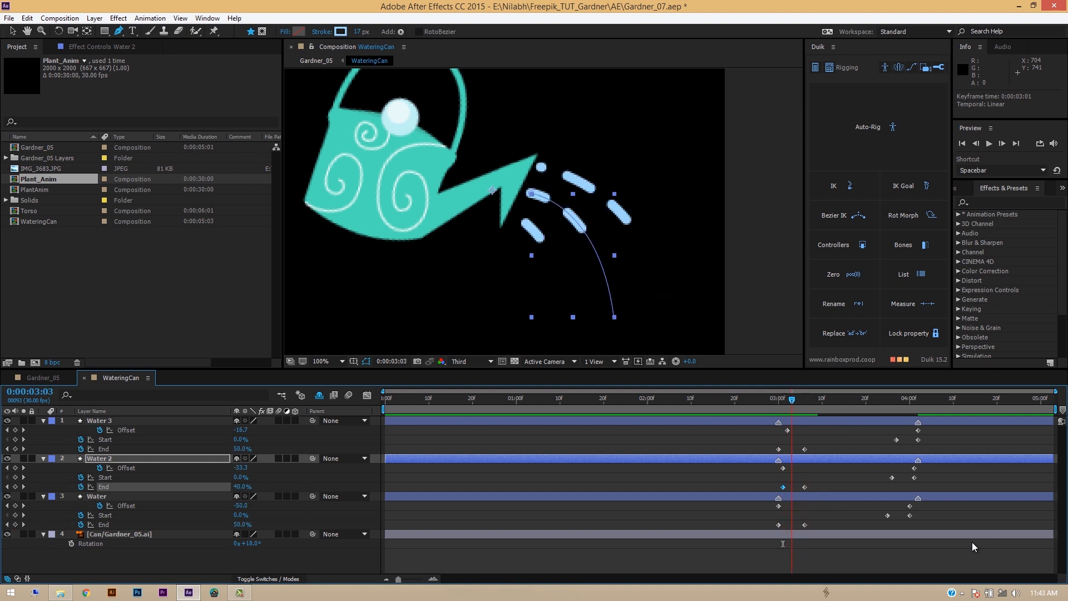
pyautogui.press('space')
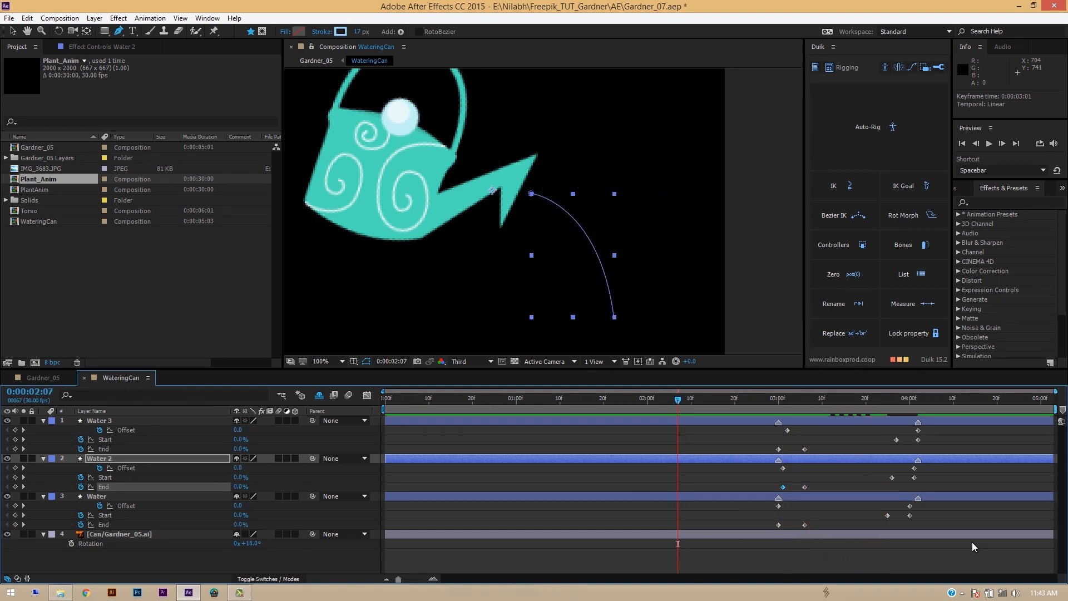
# Save the project, return to the Gardner_05 composition, and play the gardener animation
pyautogui.hotkey('ctrl', 's')
pyautogui.hotkey('shift', 'Escape')
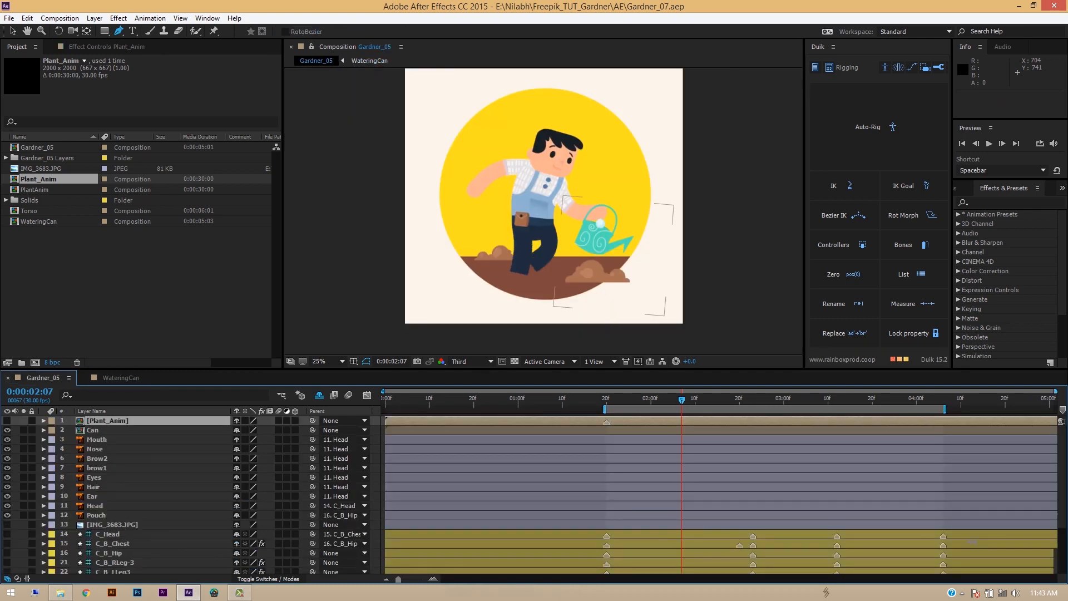
pyautogui.press('space')
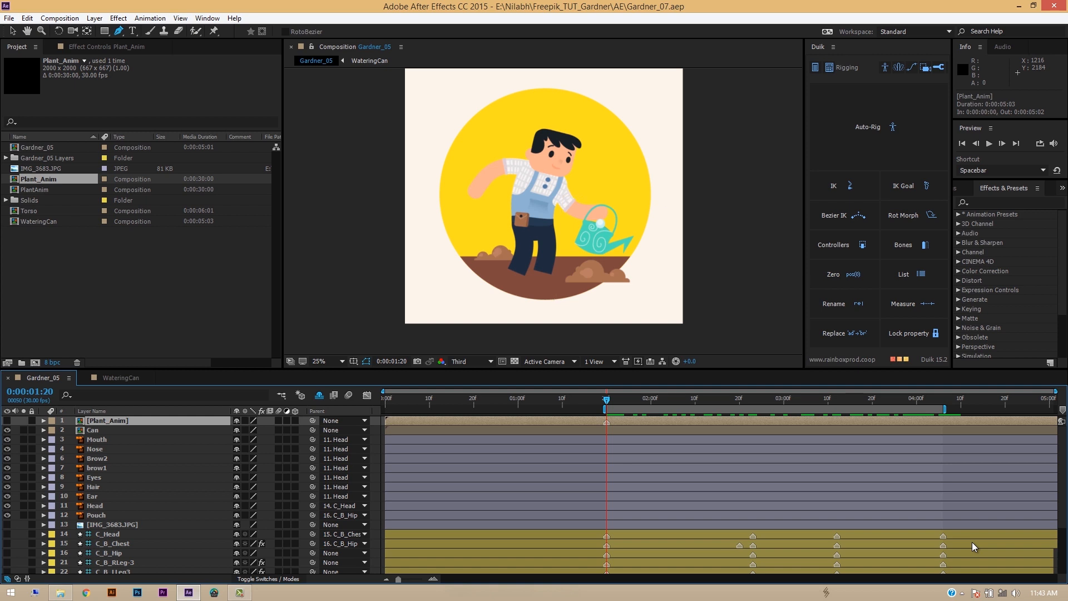
# Move the Can layer's anchor point to the top of its handle and place the can in the hand at 1388.9, 1209.9
pyautogui.hotkey('ctrl', 'Down')
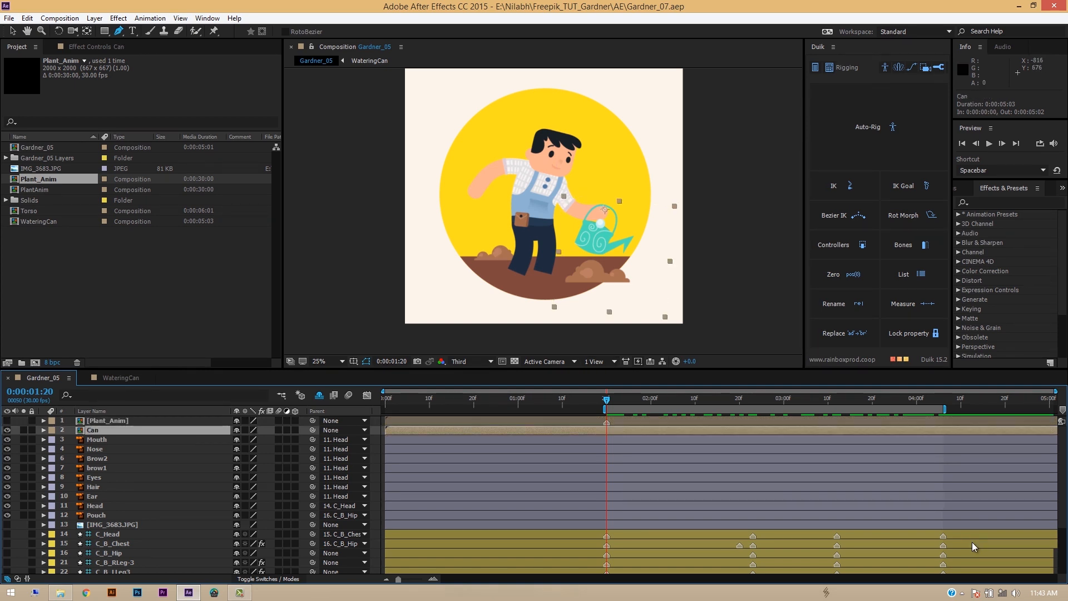
pyautogui.press('v')
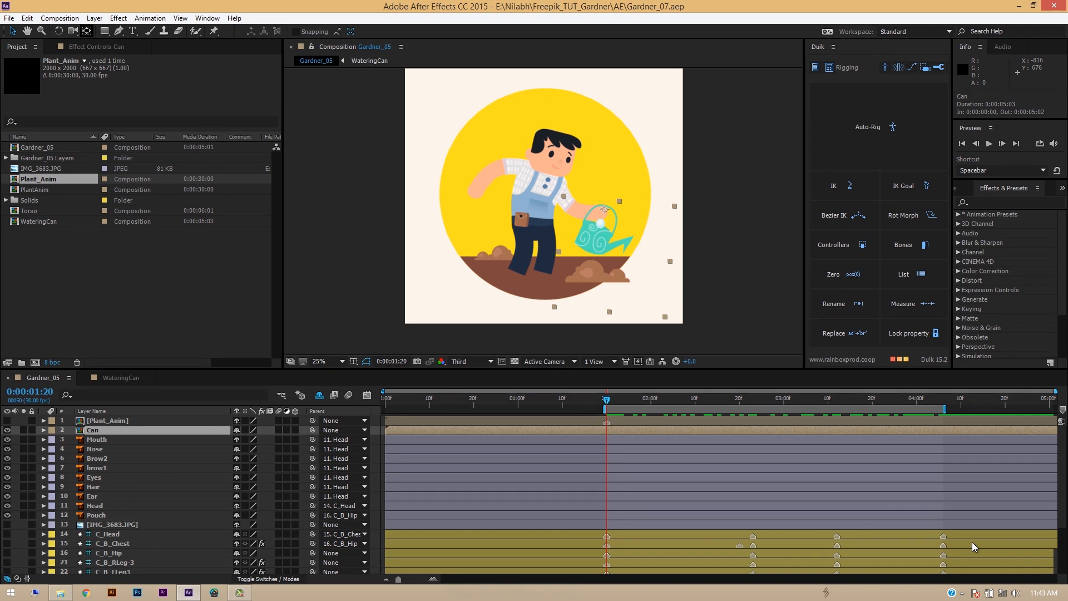
pyautogui.click(87, 32)
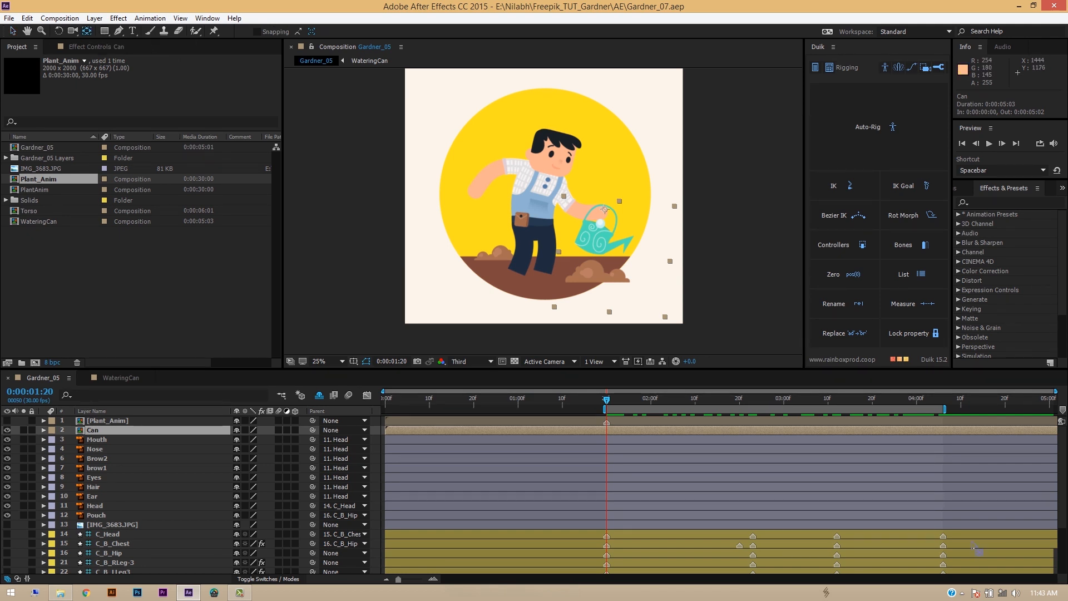
pyautogui.press('v')
pyautogui.moveTo(605, 232); pyautogui.dragTo(614, 197)
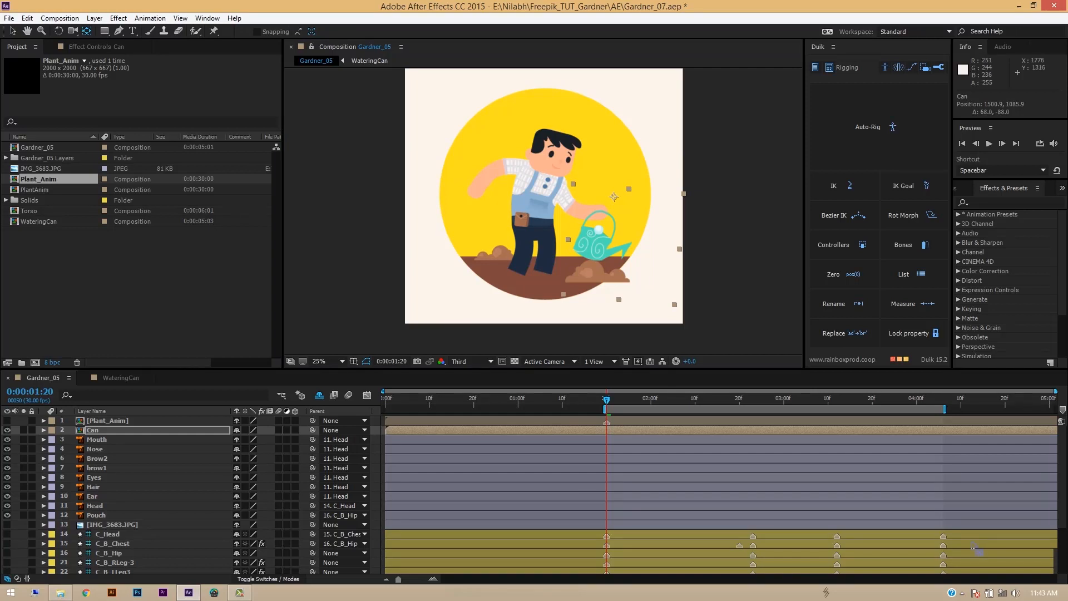
pyautogui.moveTo(614, 197); pyautogui.dragTo(600, 213)
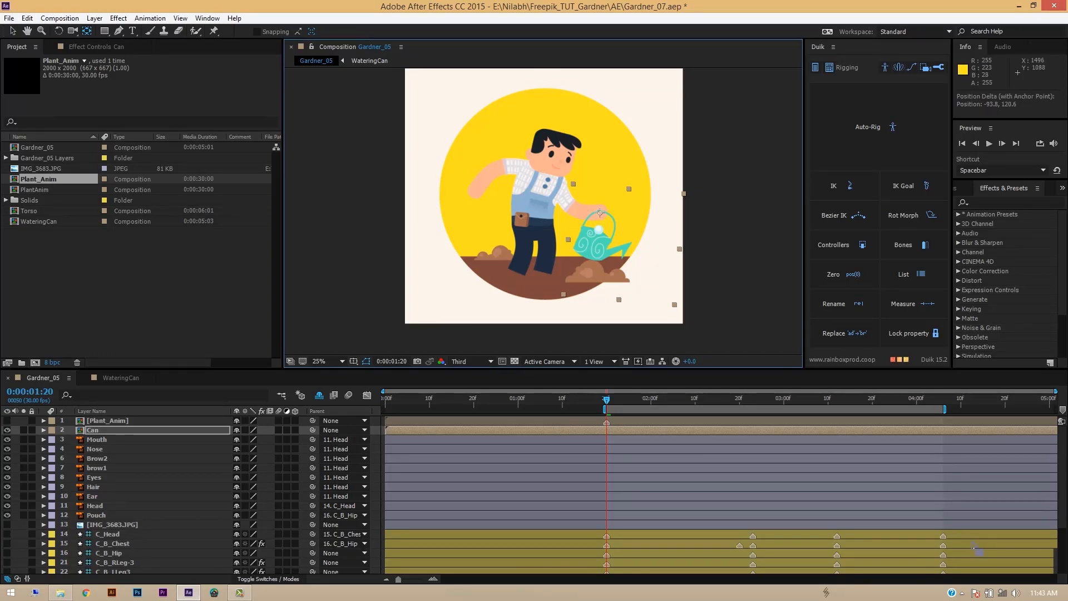
pyautogui.moveTo(601, 213); pyautogui.dragTo(609, 216)
pyautogui.click(13, 31)
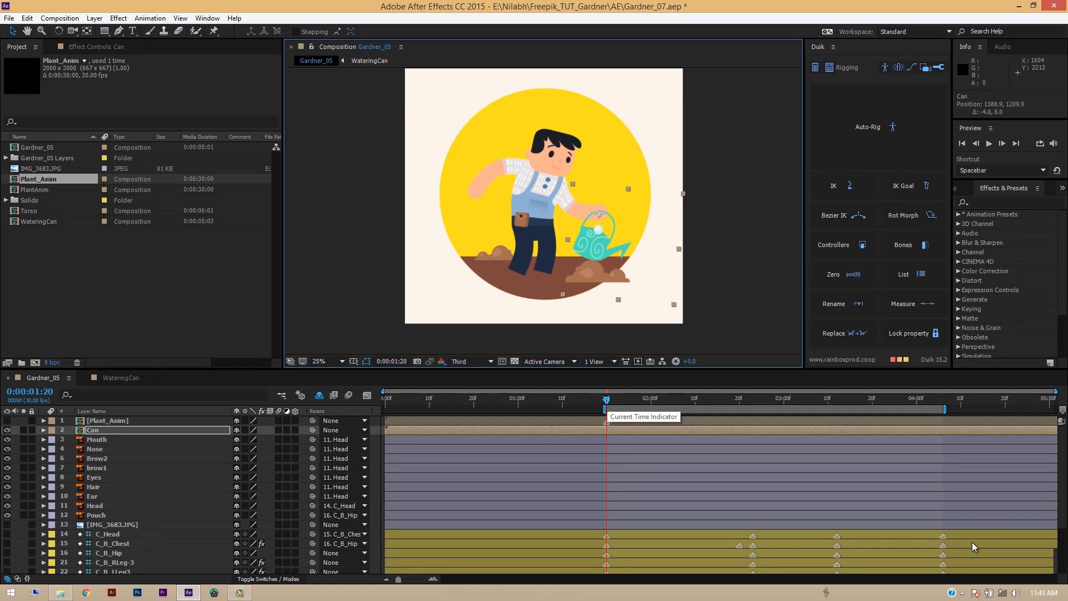
# Try rotating the Can layer to -6°, undo it, and set its rotation to 0°
pyautogui.press('r')
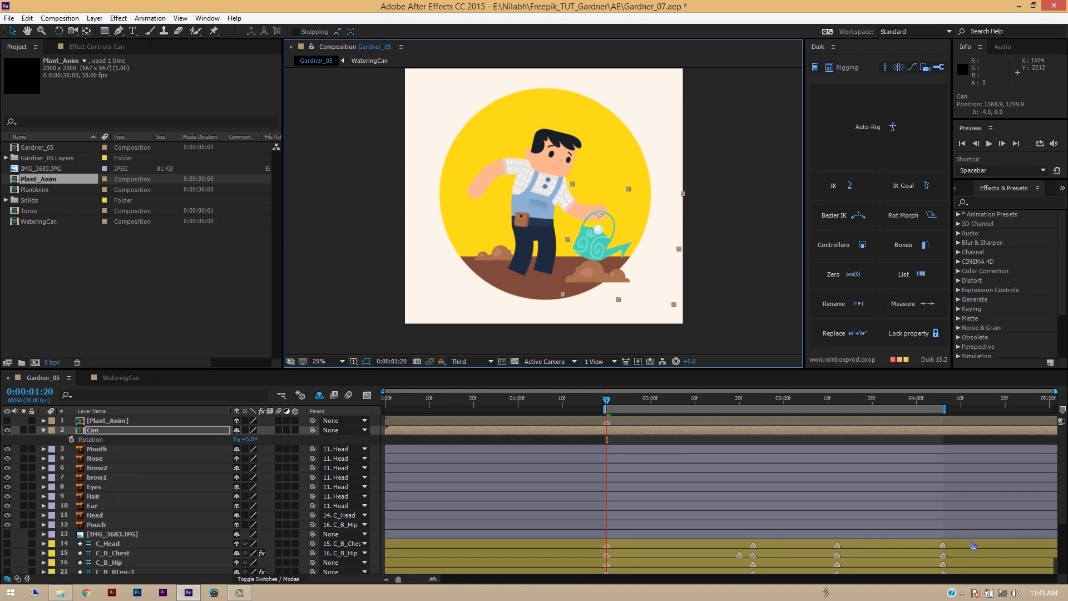
pyautogui.moveTo(245, 440); pyautogui.dragTo(239, 439)
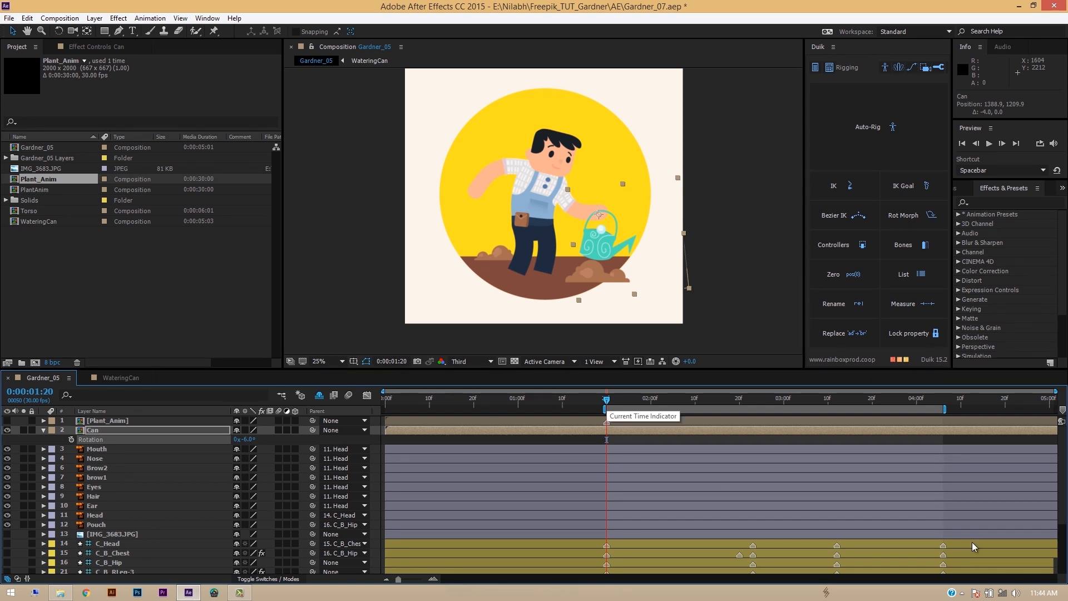
pyautogui.hotkey('ctrl', 'z')
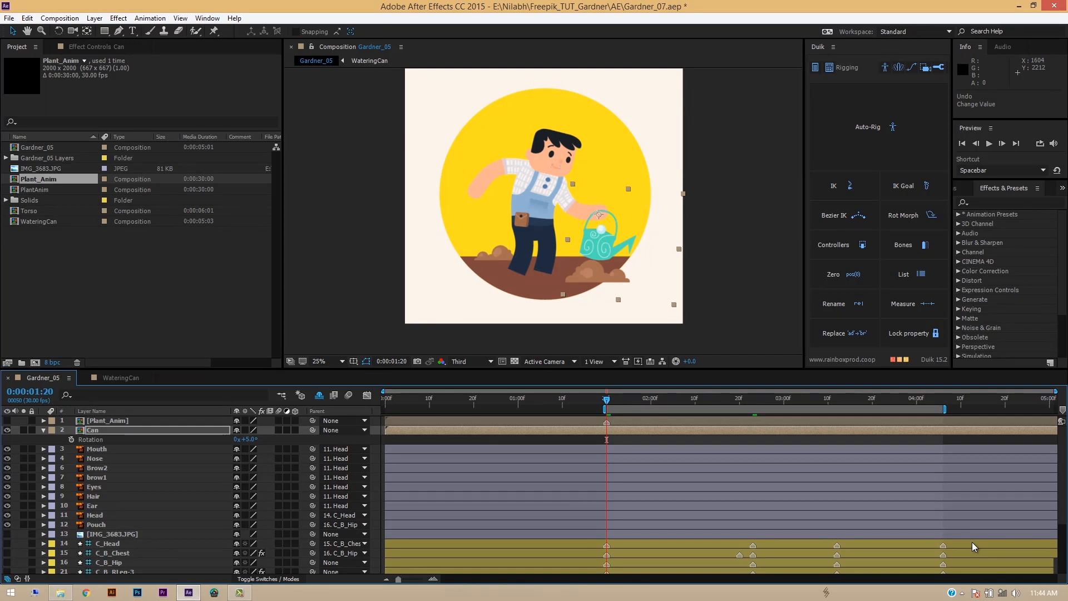
pyautogui.write('0')
pyautogui.press('Return')
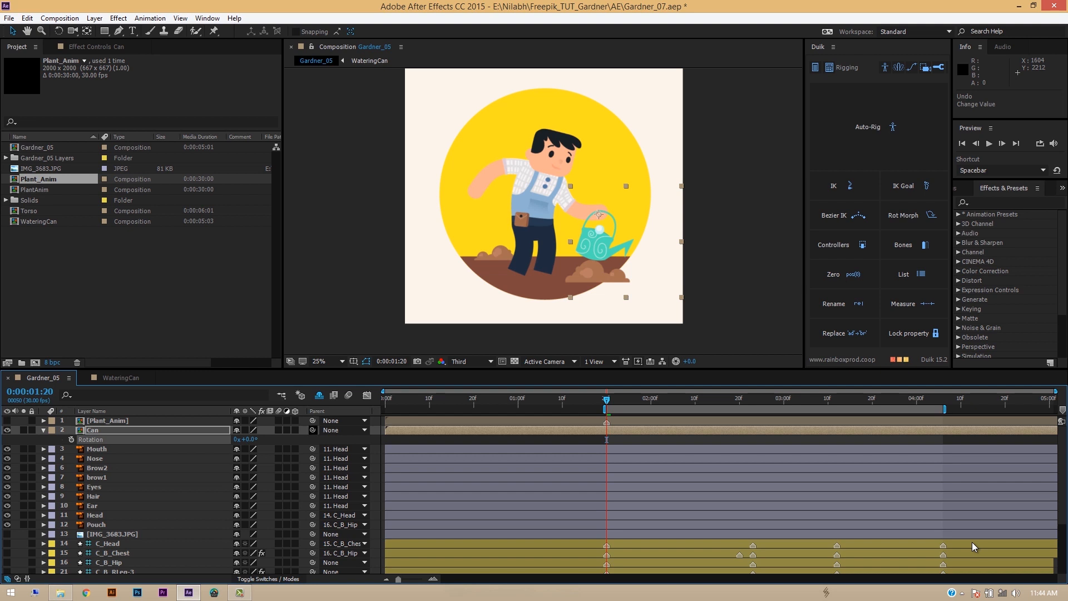
# Parent the Can layer to the C_B_LHand-3 controller and play the animation with the can following the hand
pyautogui.scroll(-1, 972, 542)
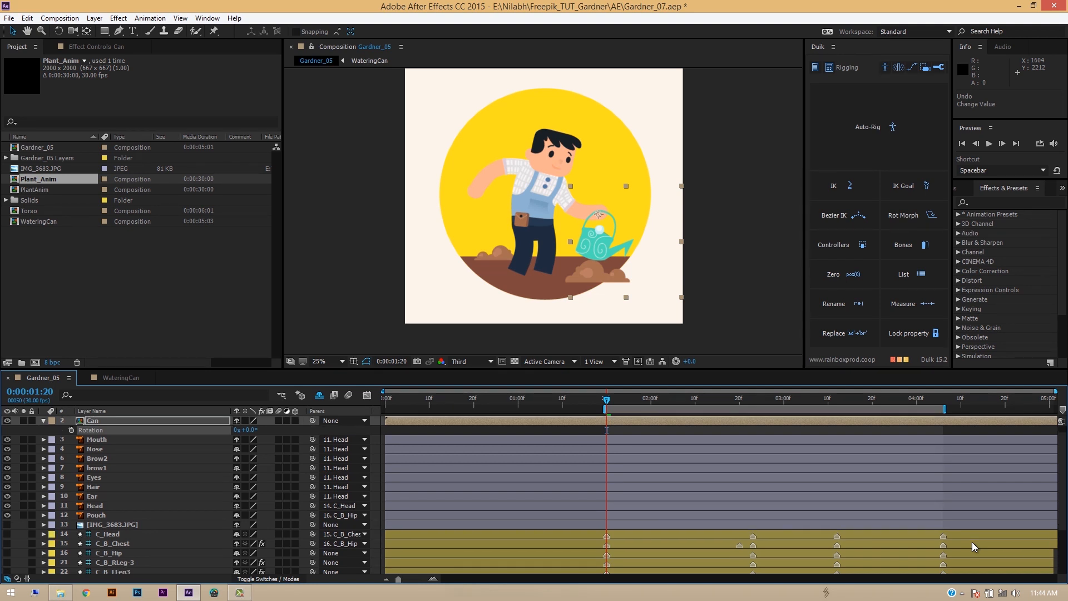
pyautogui.scroll(-3, 972, 542)
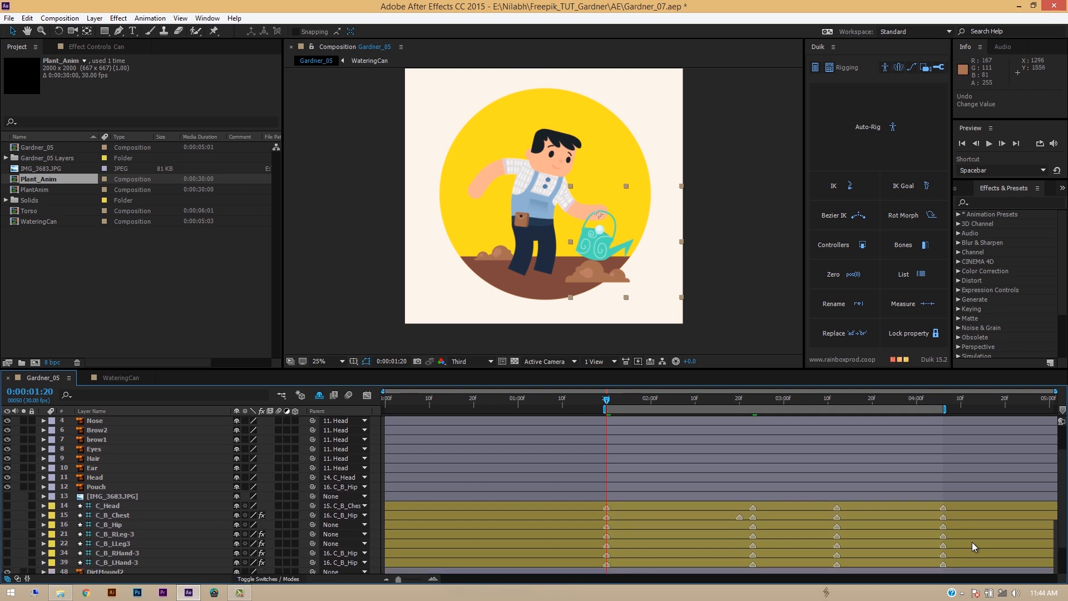
pyautogui.hotkey('ctrl', 'z')
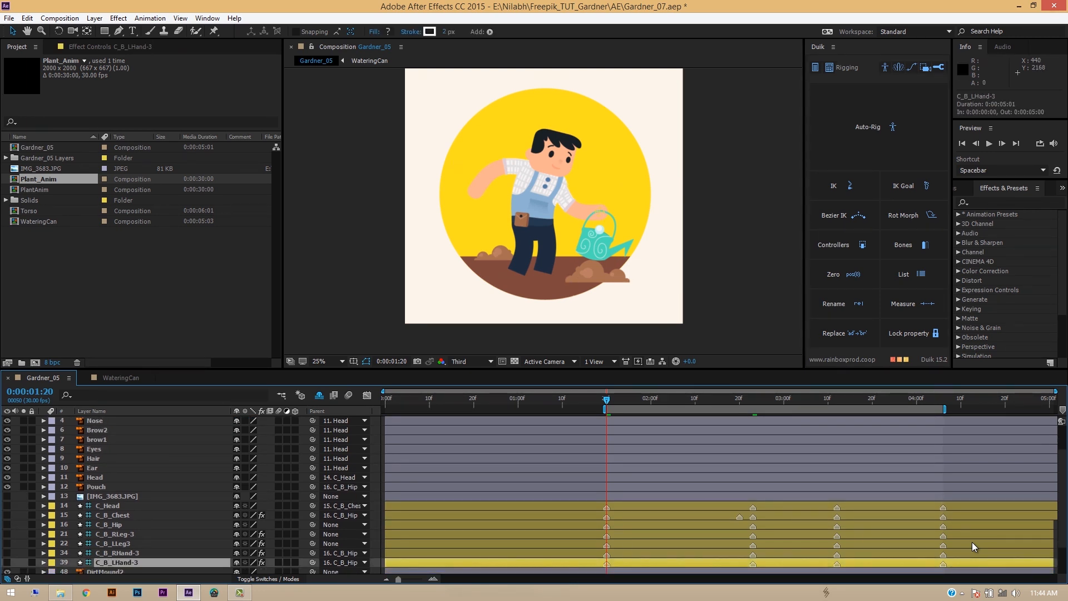
pyautogui.scroll(4, 972, 542)
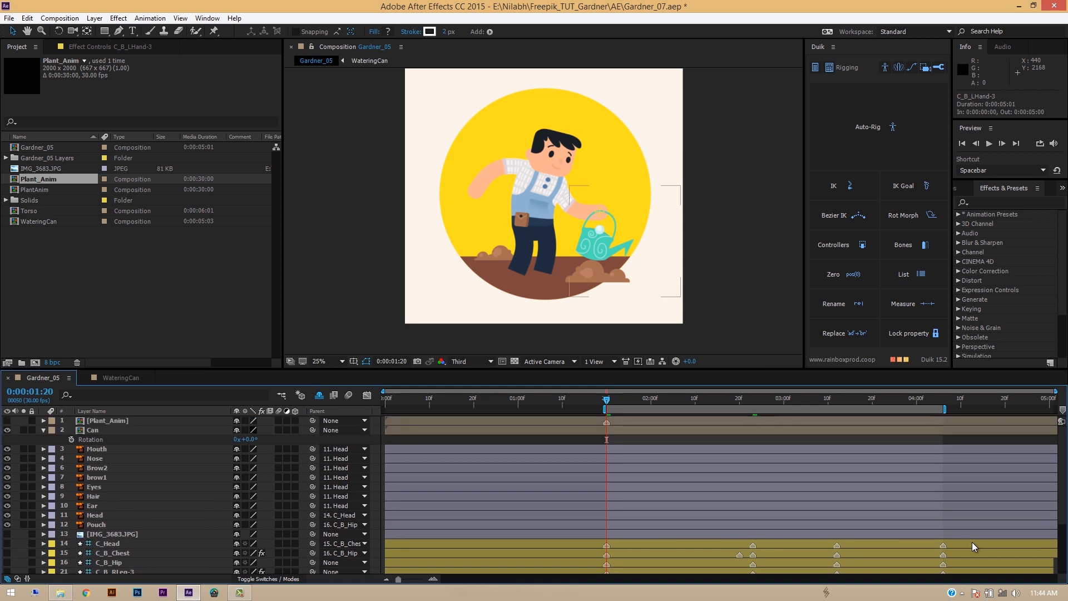
pyautogui.moveTo(313, 430)
pyautogui.mouseDown()
pyautogui.moveTo(254, 478)
pyautogui.moveTo(176, 575)
pyautogui.moveTo(200, 533)
pyautogui.mouseUp()
pyautogui.press('space')
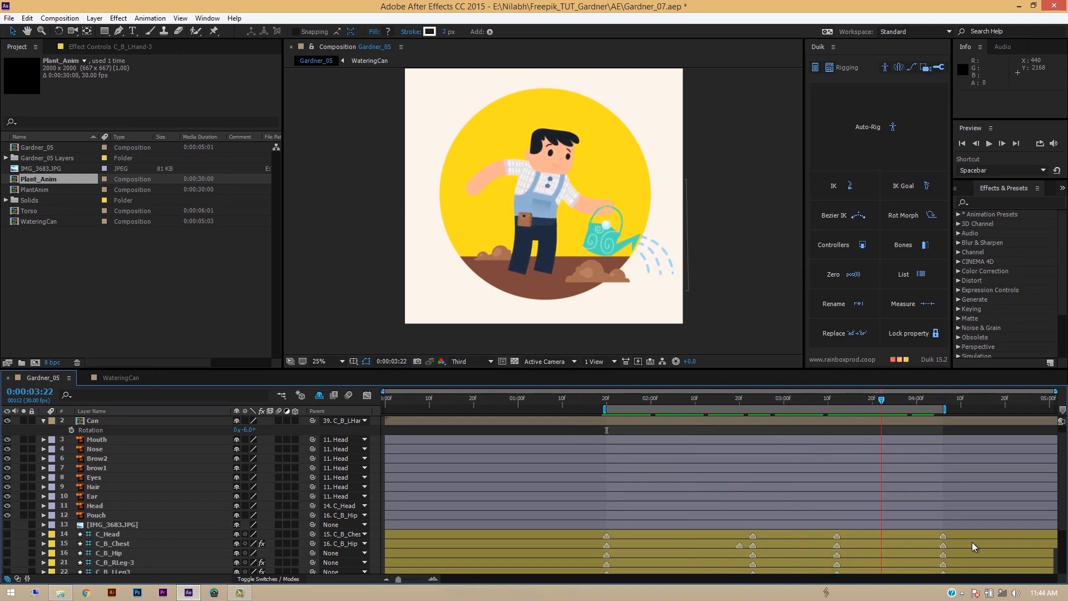
pyautogui.press('space')
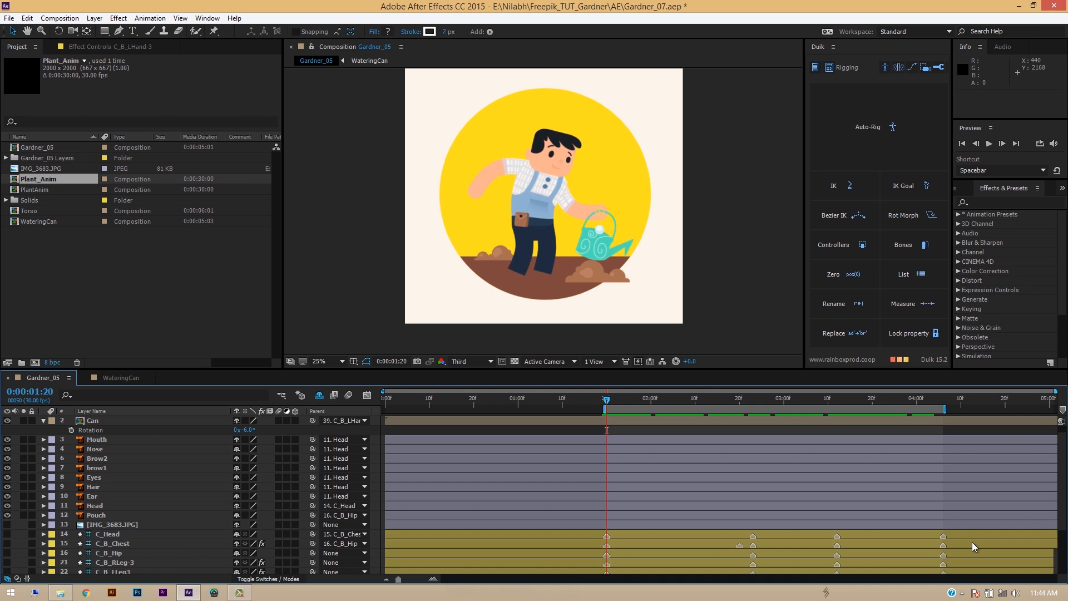
pyautogui.press('space')
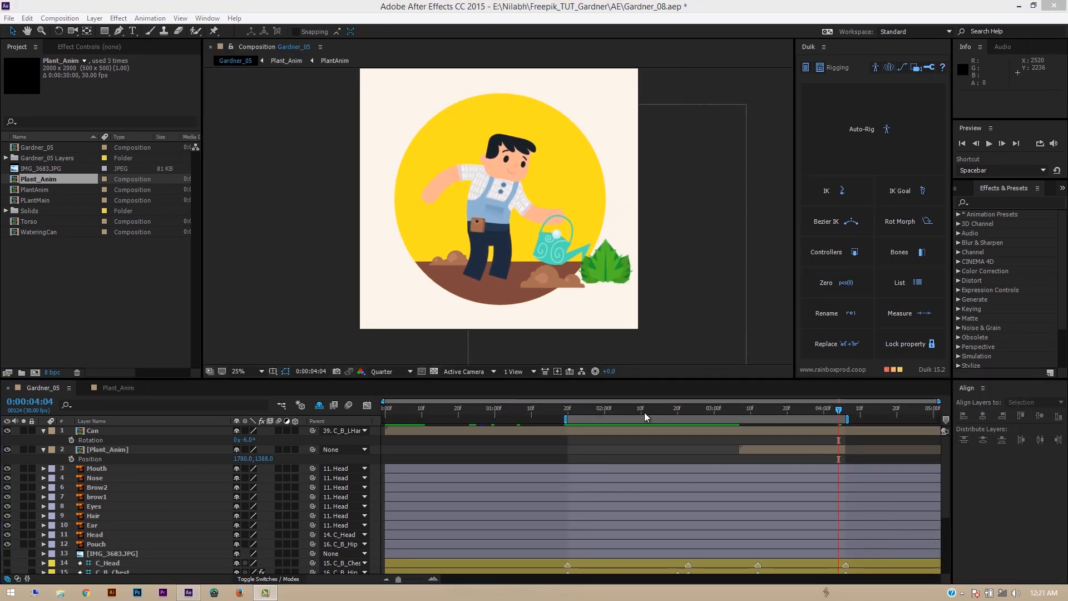
# Scrub to 0:00:04:00 and scale the Plant_Anim layer to 85%
pyautogui.moveTo(570, 409); pyautogui.dragTo(823, 421)
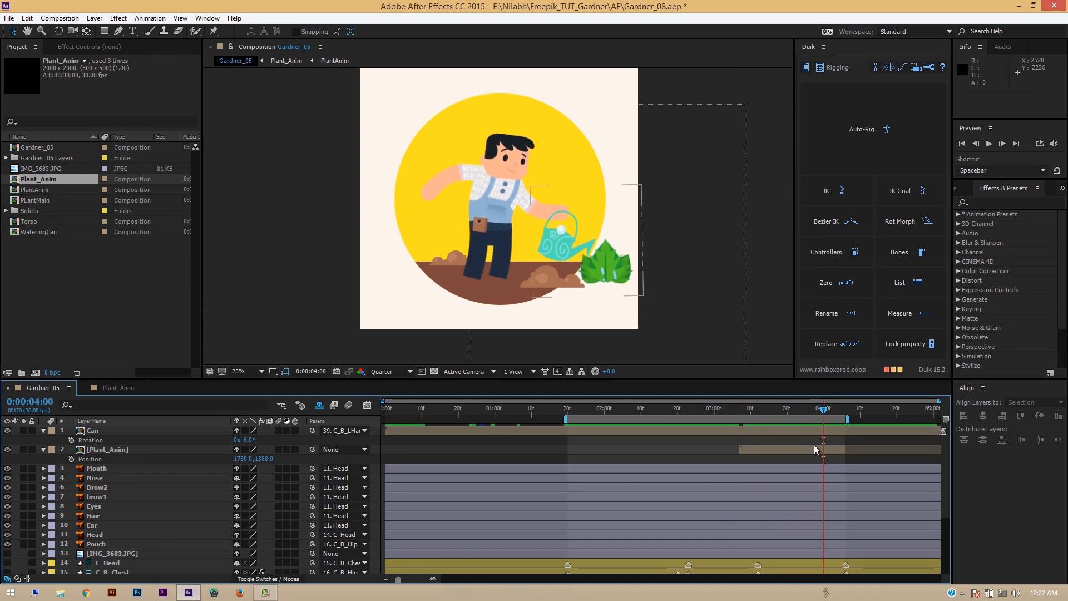
pyautogui.click(805, 450)
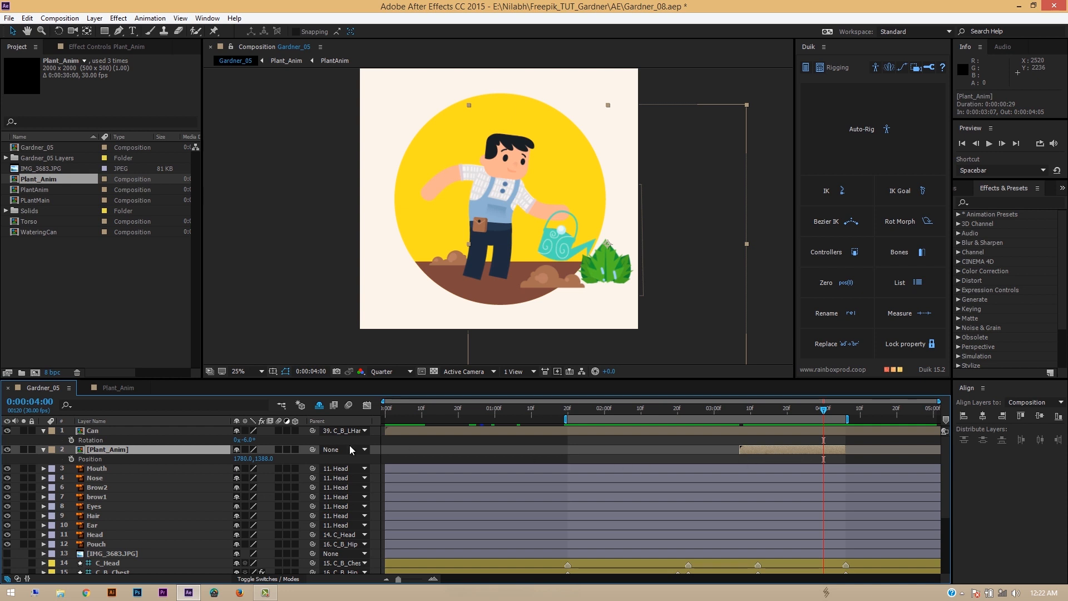
pyautogui.press('s')
pyautogui.moveTo(272, 460); pyautogui.dragTo(269, 459)
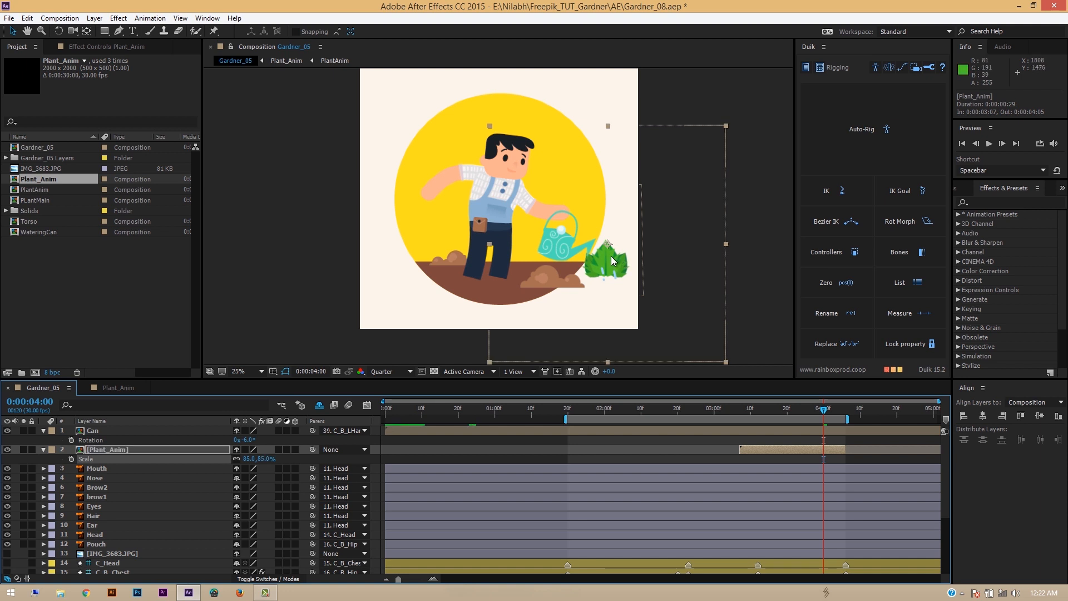
# Move the Plant_Anim anchor point toward the plant's base, shift the plant by 36, 12 away from the spout, and scrub to 0:00:04:02
pyautogui.press('y')
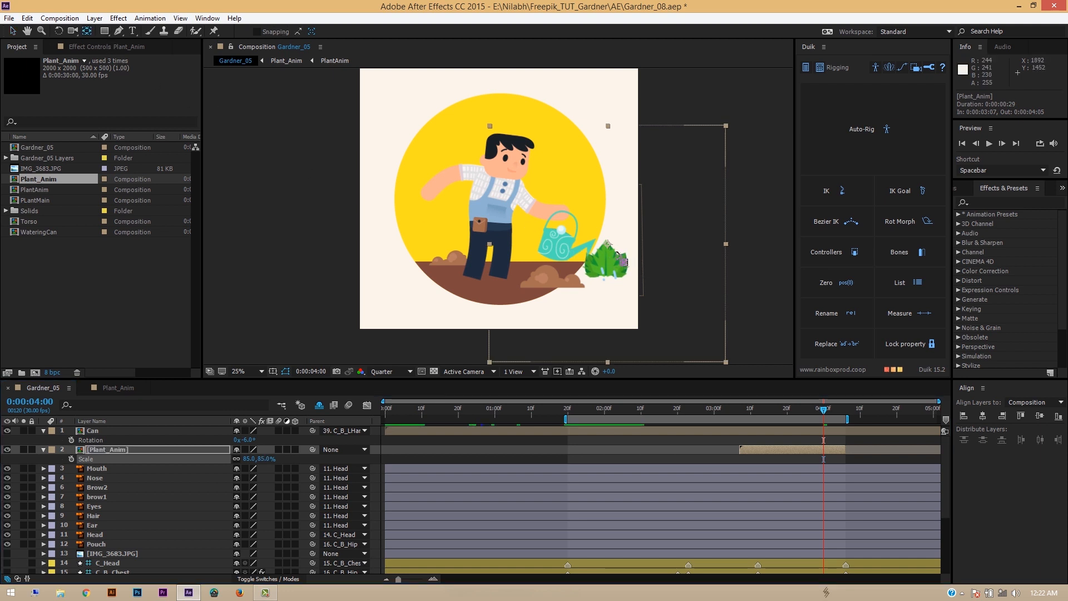
pyautogui.moveTo(608, 245); pyautogui.dragTo(615, 273)
pyautogui.click(12, 30)
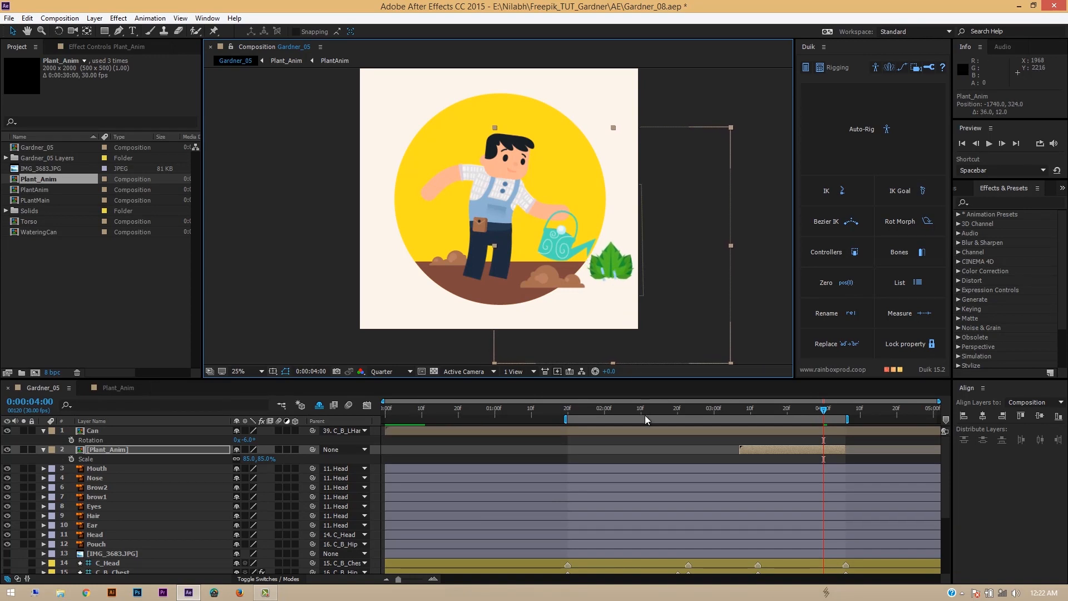
pyautogui.moveTo(690, 407); pyautogui.dragTo(830, 418)
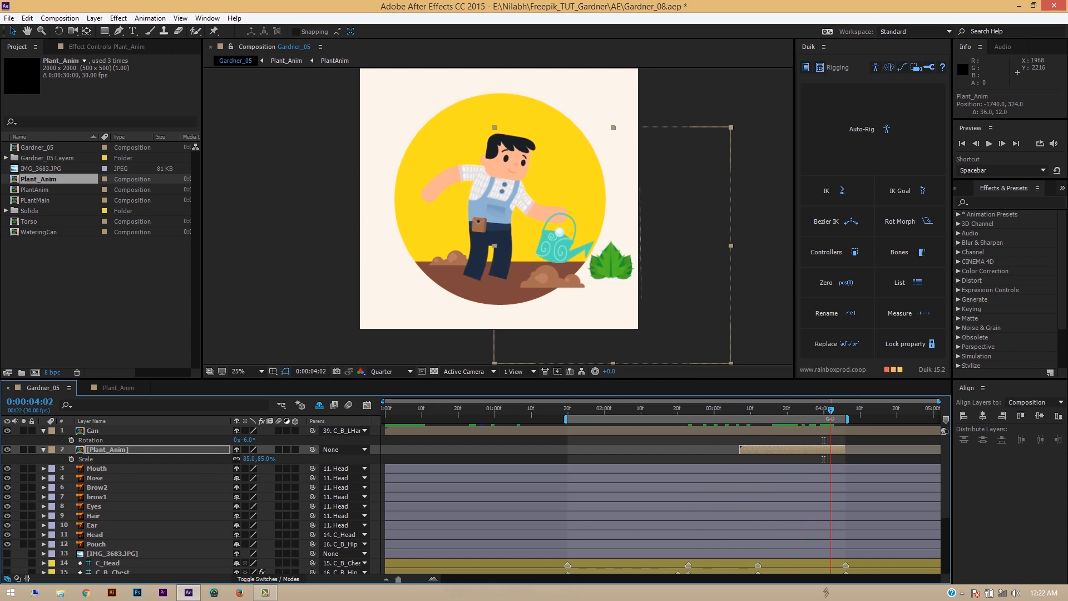
# Preview the animation with the repositioned plant and set the playhead to 0:00:04:01
pyautogui.press('space')
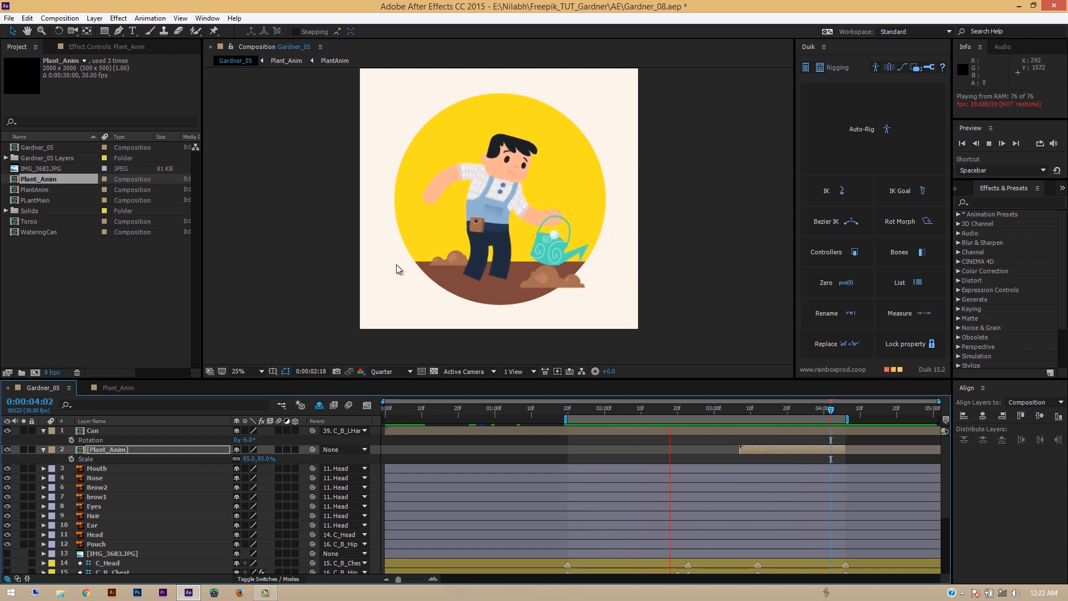
pyautogui.press('space')
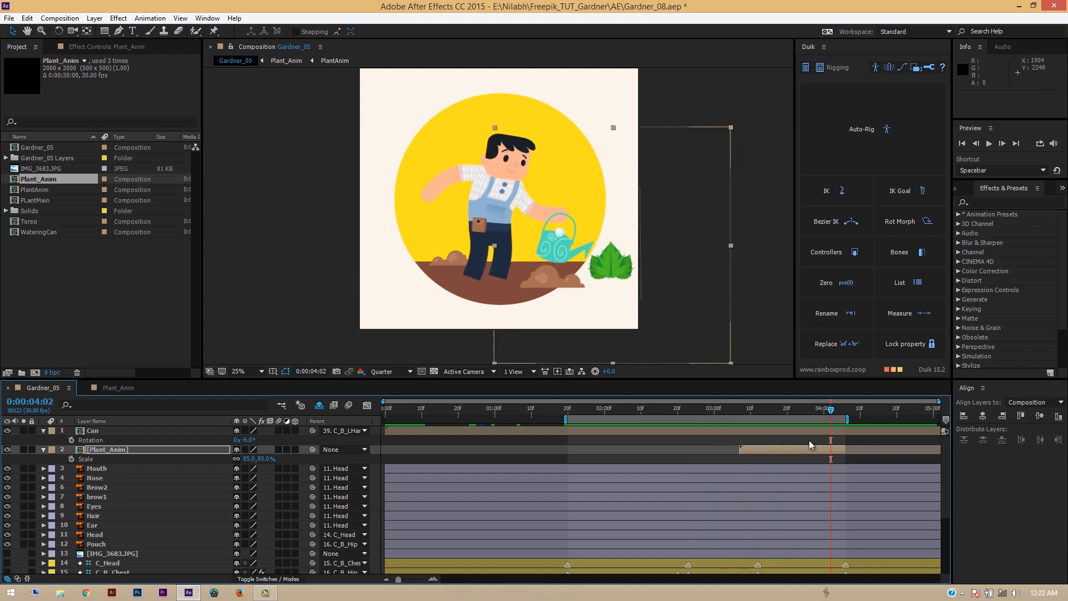
pyautogui.moveTo(822, 409); pyautogui.dragTo(827, 410)
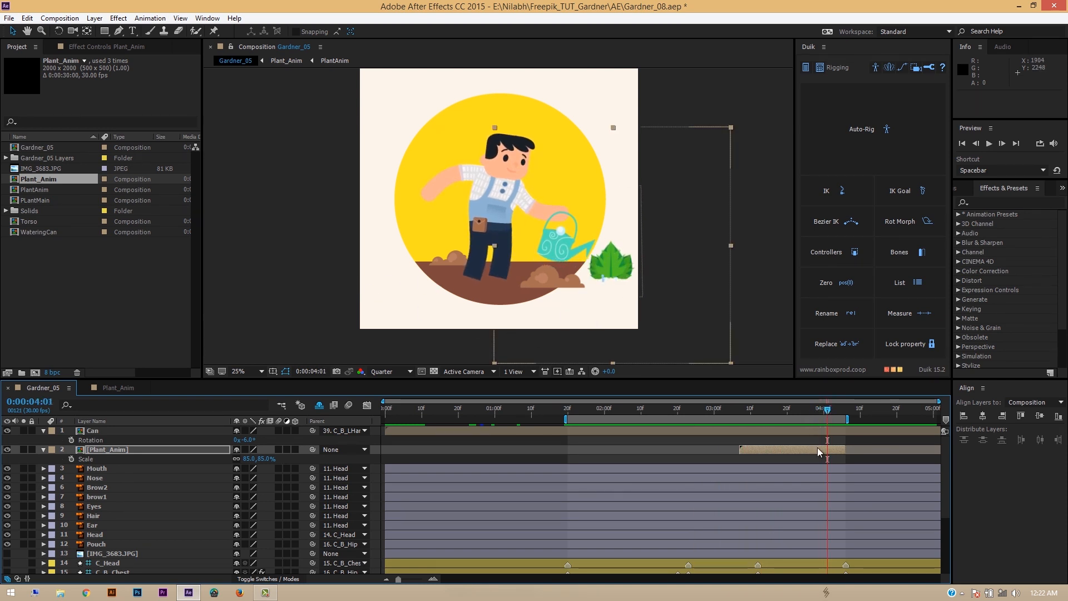
# Duplicate the Plant_Anim layer and retime and trim the copy so its fully grown plant spans 0:00:01:20 to 0:00:04:05
pyautogui.click(817, 448)
pyautogui.hotkey('ctrl', 'd')
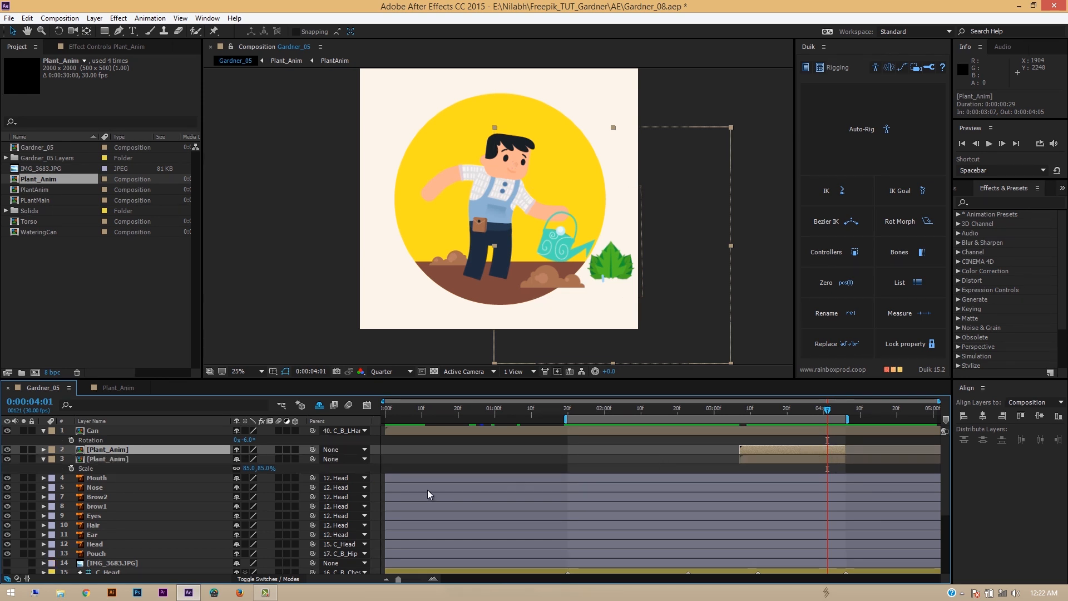
pyautogui.press('p')
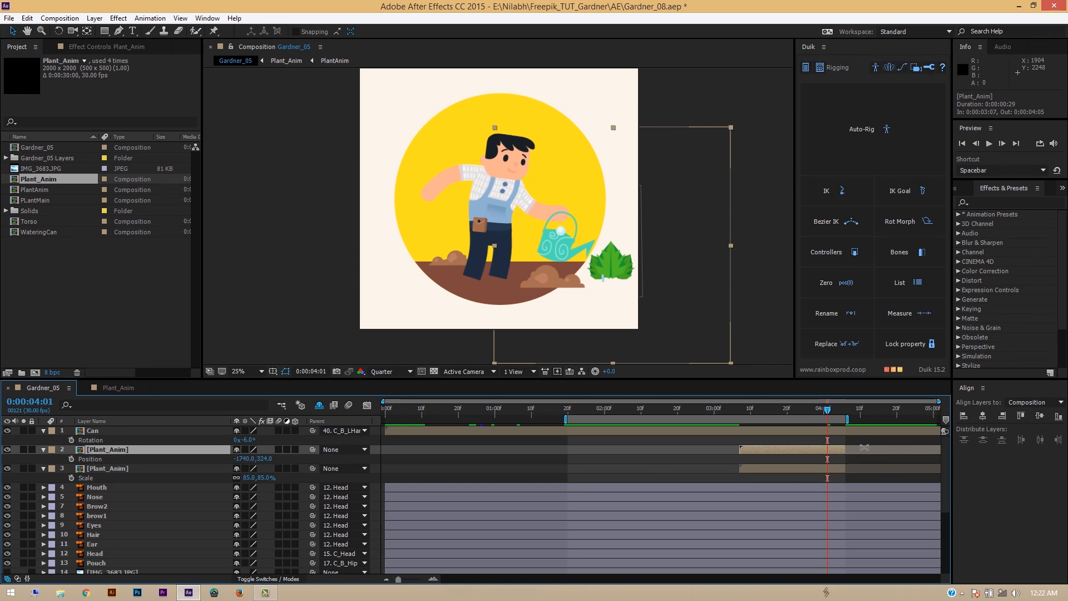
pyautogui.moveTo(789, 449); pyautogui.dragTo(674, 453)
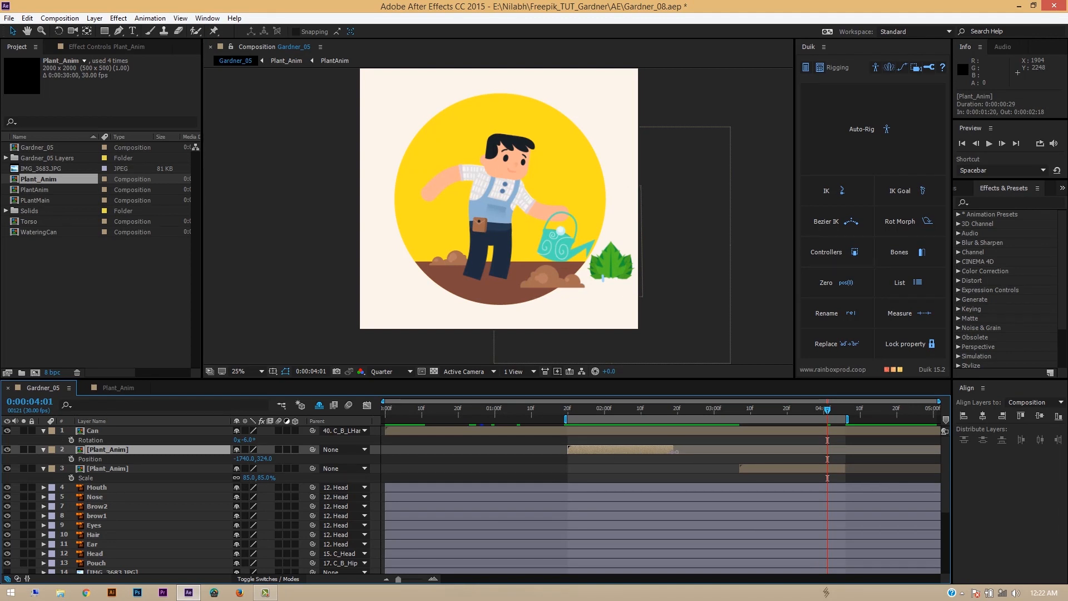
pyautogui.moveTo(639, 411); pyautogui.dragTo(849, 452)
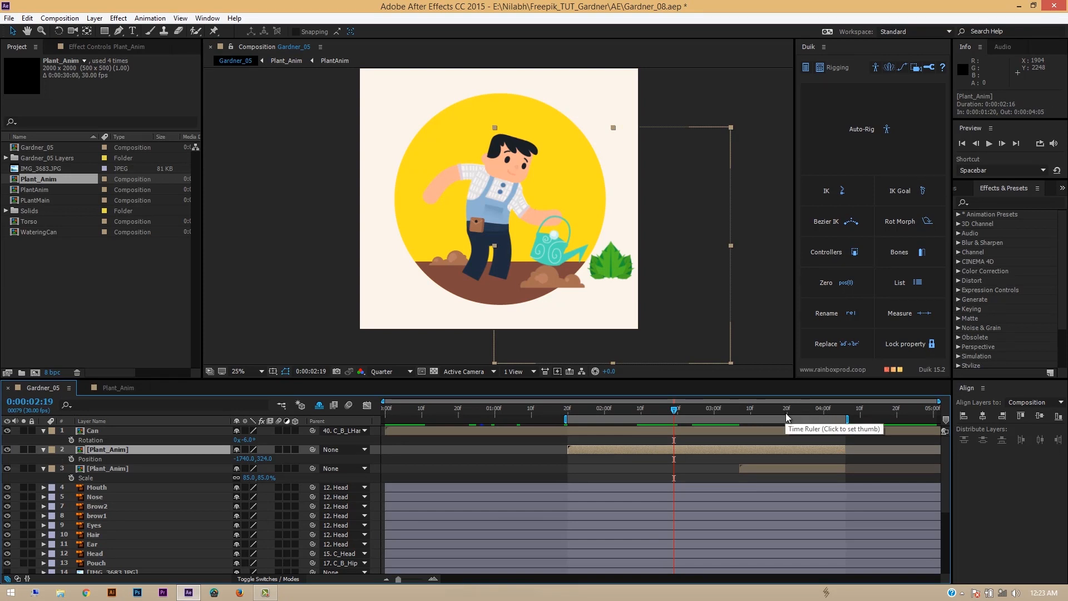
pyautogui.hotkey('alt', '[')
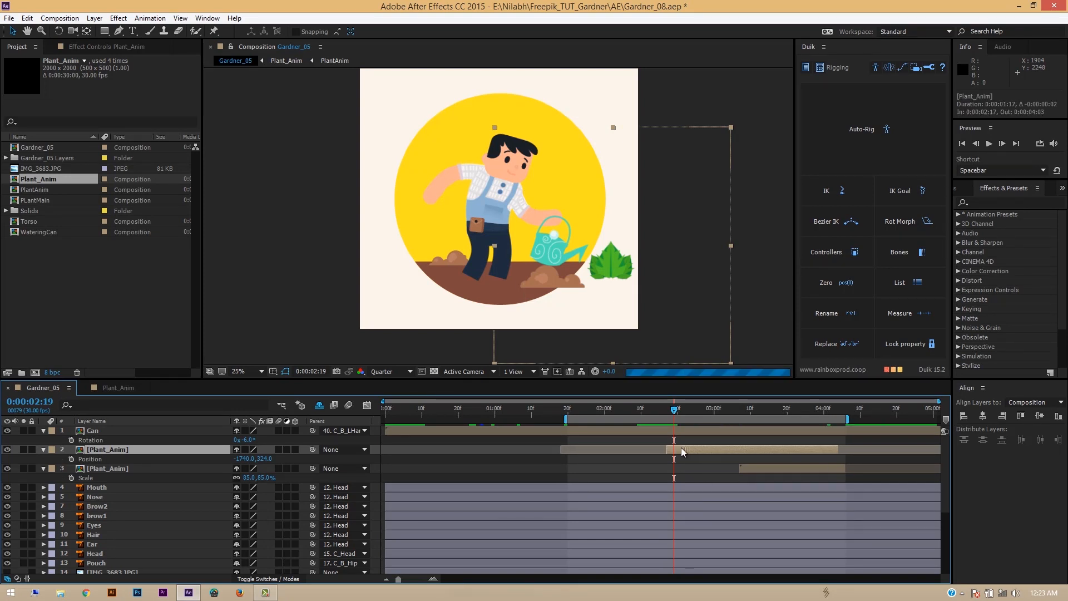
pyautogui.moveTo(680, 447); pyautogui.dragTo(582, 449)
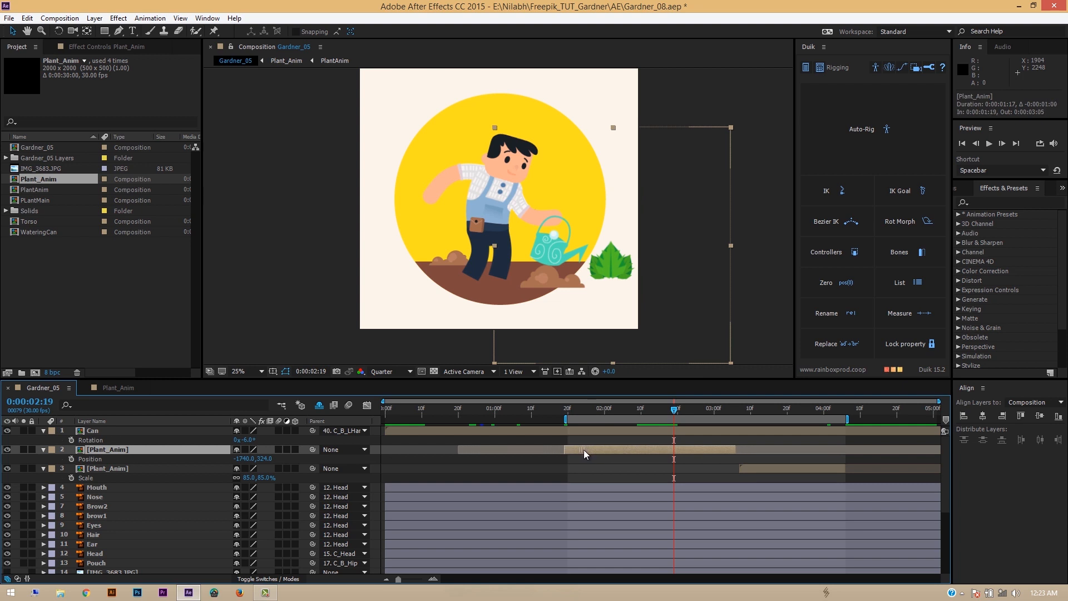
pyautogui.moveTo(742, 450); pyautogui.dragTo(845, 453)
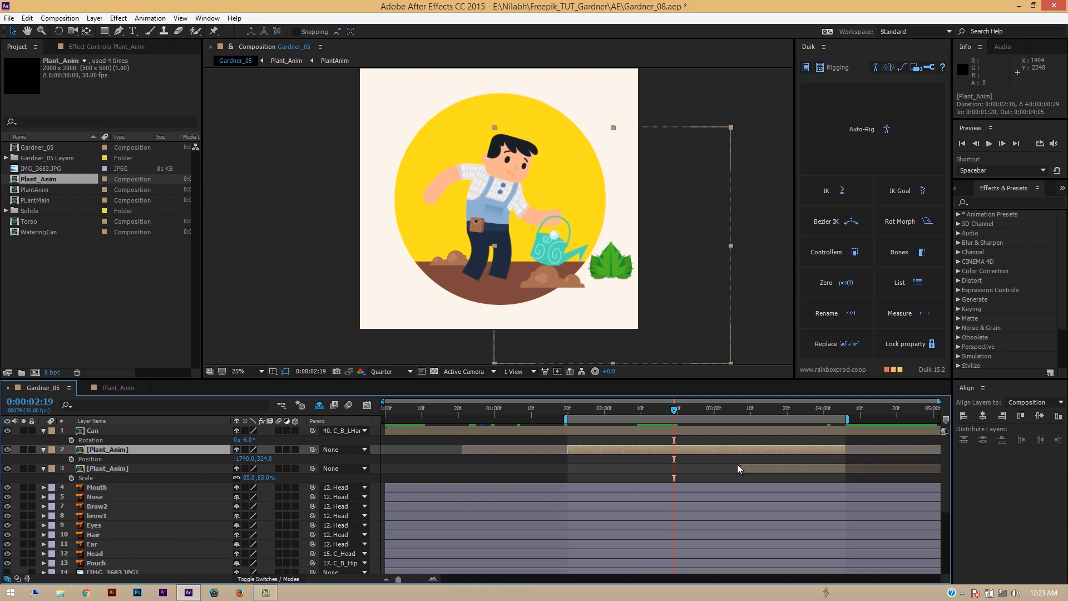
# Set the duplicated plant's X position to -2259, placing it beneath the watering can, checking the spacing at 0:00:04:01
pyautogui.moveTo(245, 459); pyautogui.dragTo(17, 444)
pyautogui.moveTo(774, 409); pyautogui.dragTo(827, 417)
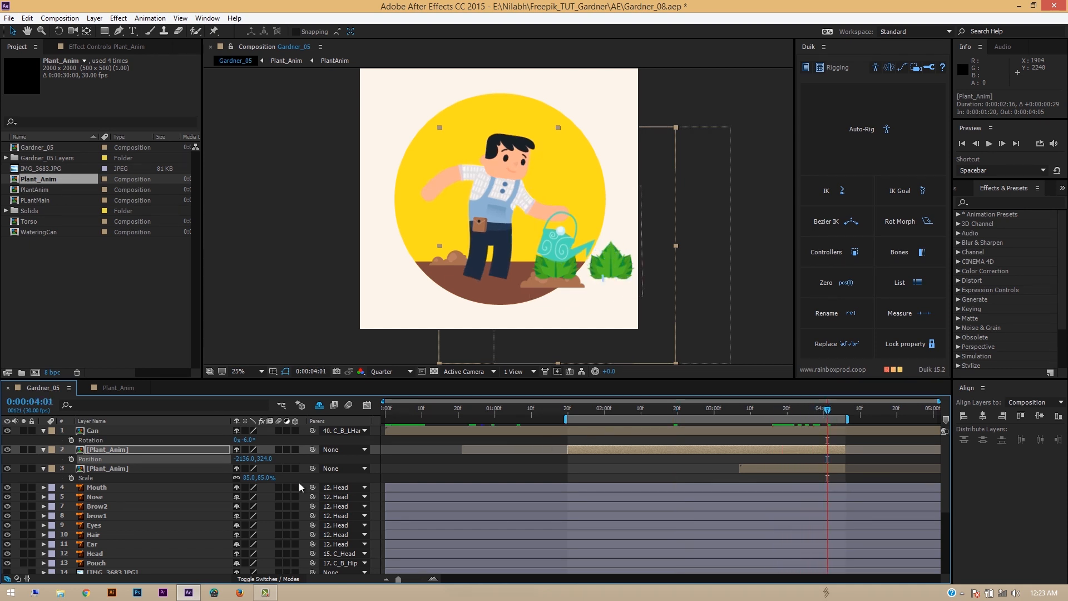
pyautogui.moveTo(240, 462); pyautogui.dragTo(170, 460)
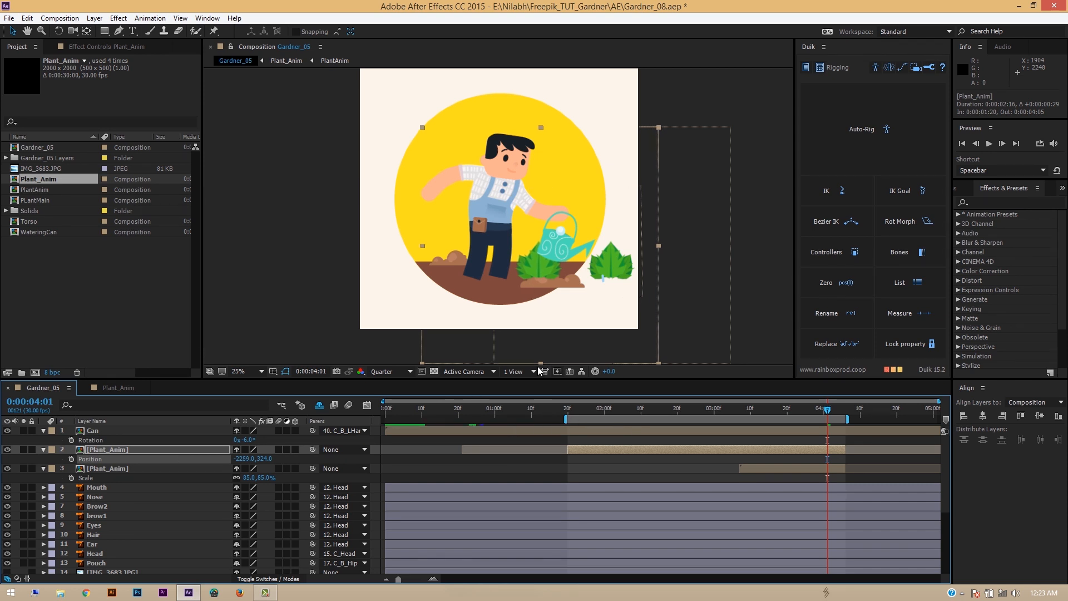
# Duplicate the fully grown plant layer and set the copy's X position to -2757, in front of the gardener's legs
pyautogui.click(625, 447)
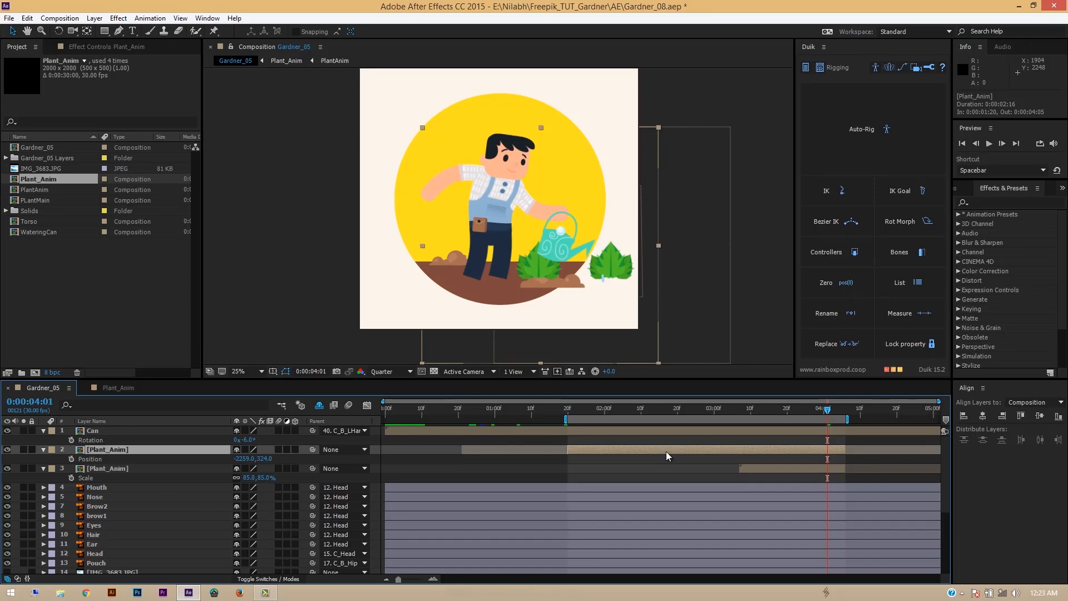
pyautogui.hotkey('ctrl', 'd')
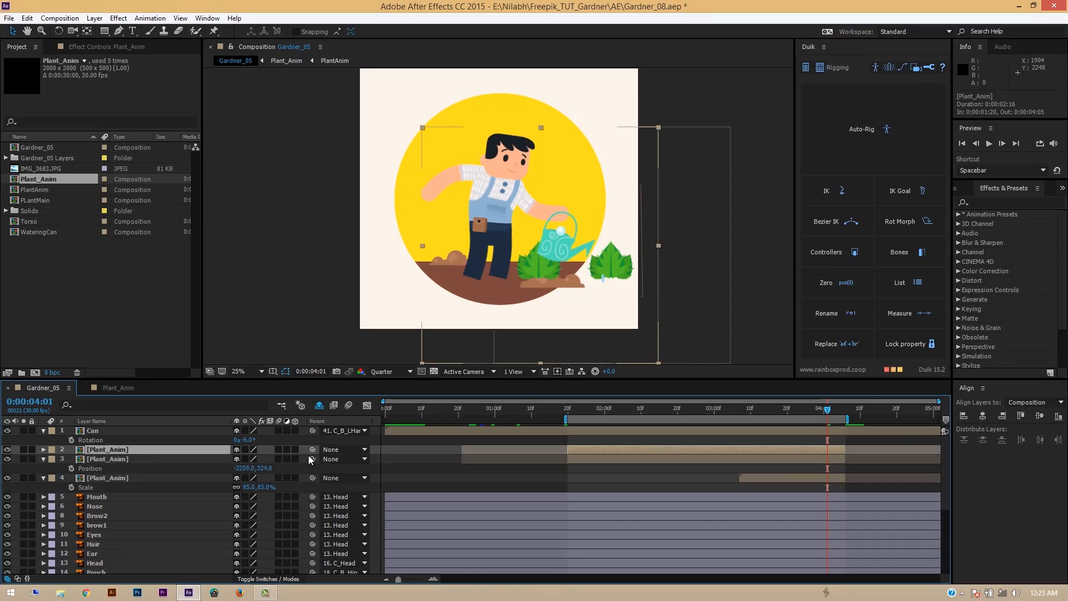
pyautogui.press('p')
pyautogui.moveTo(243, 459); pyautogui.dragTo(13, 450)
pyautogui.moveTo(230, 461); pyautogui.dragTo(193, 461)
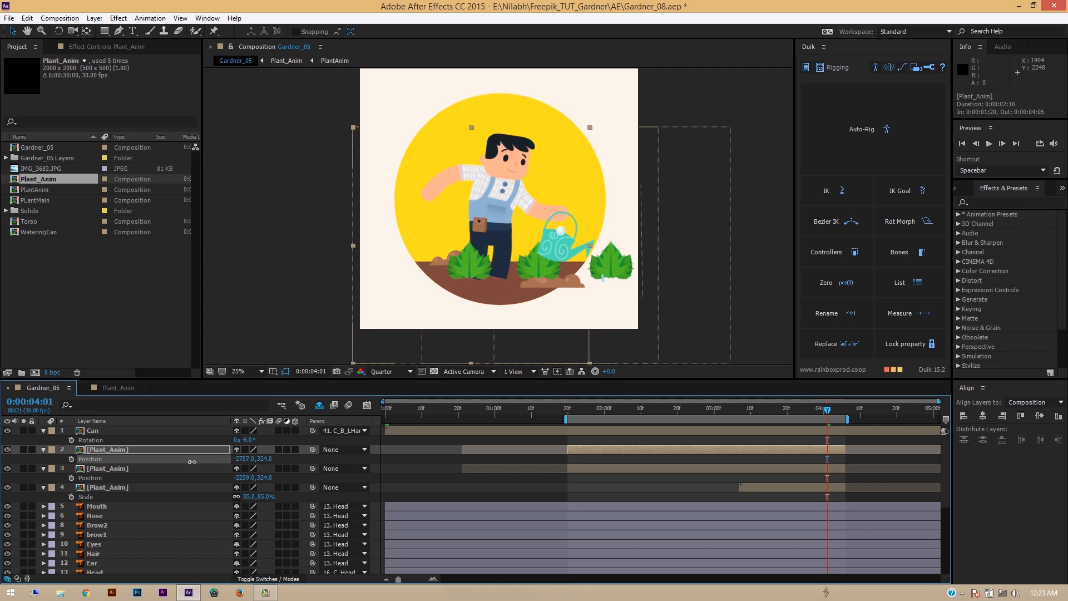
# Duplicate the grown plant at the gardener's legs and set the new copy's X position to -3320
pyautogui.click(645, 445)
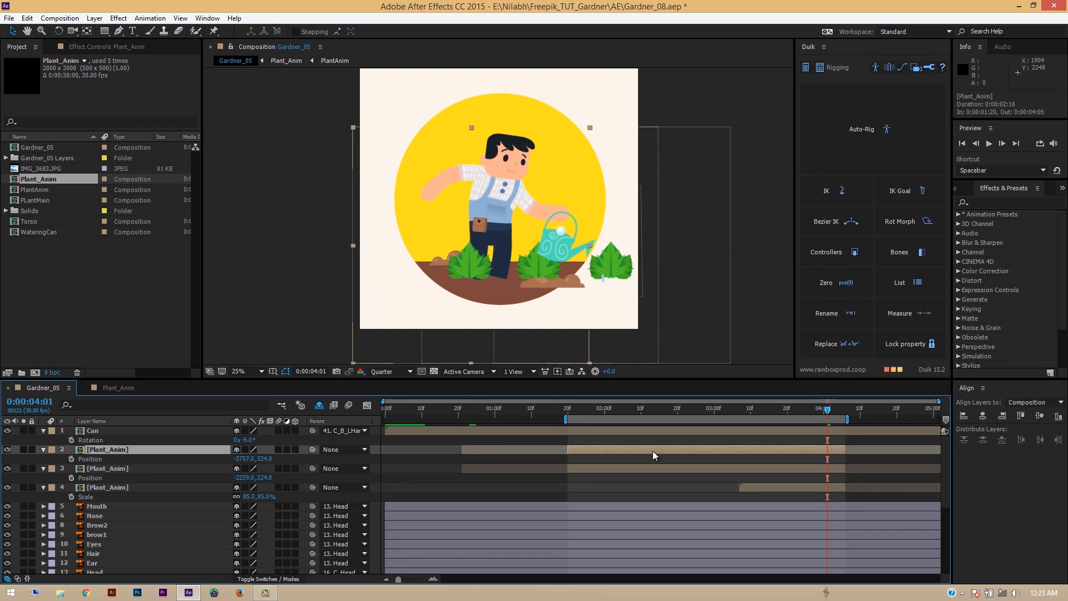
pyautogui.hotkey('ctrl', 'd')
pyautogui.press('p')
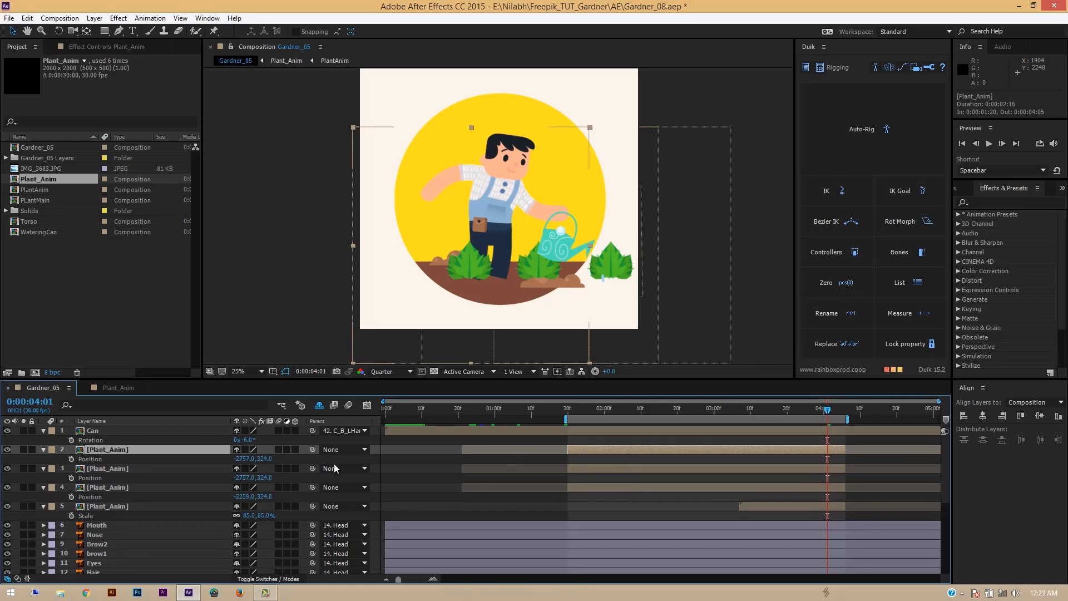
pyautogui.moveTo(243, 458); pyautogui.dragTo(156, 460)
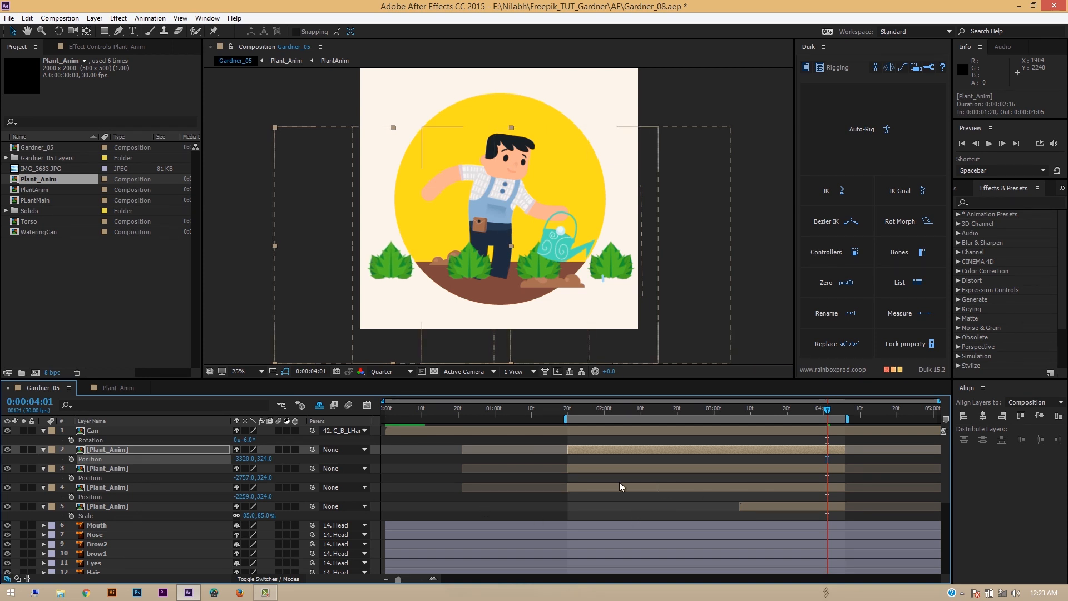
# Add a null object above the duplicated plant layers in the Gardner_05 composition
pyautogui.click(454, 487)
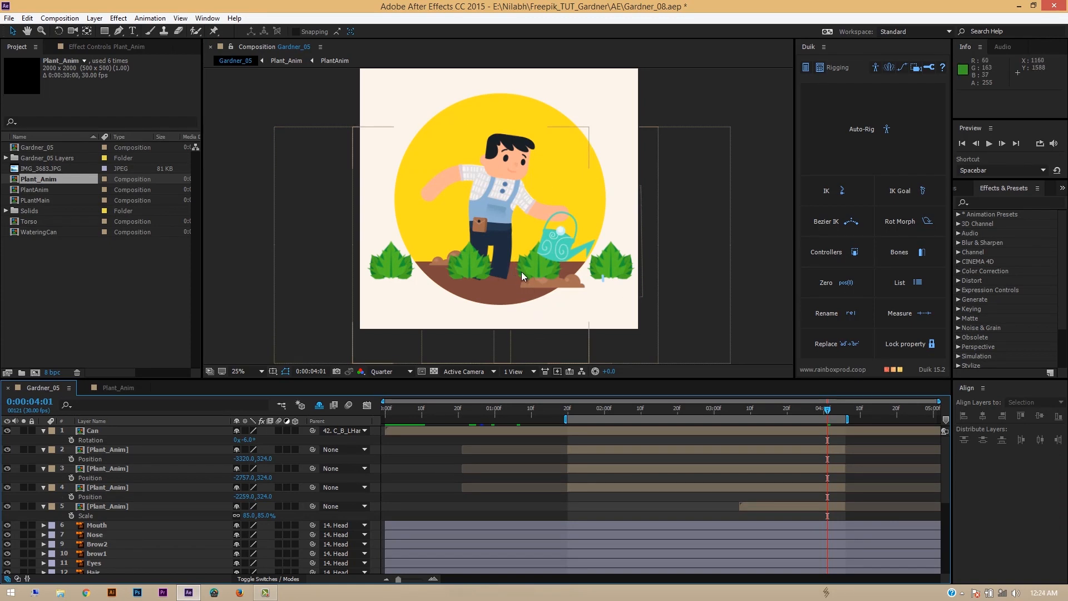
pyautogui.click(175, 460)
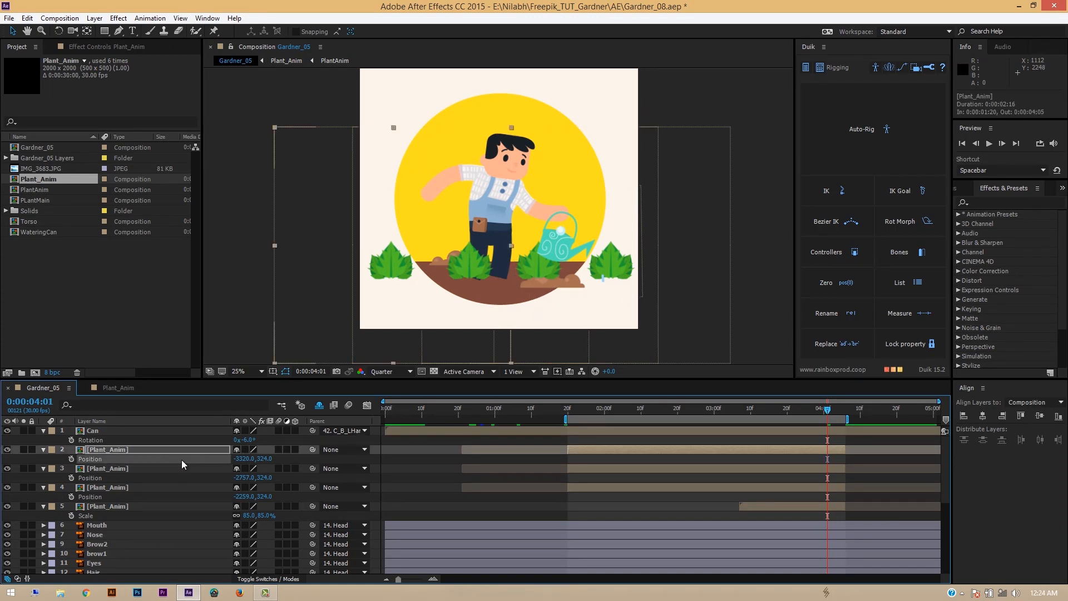
pyautogui.rightClick(181, 460)
pyautogui.rightClick(39, 460)
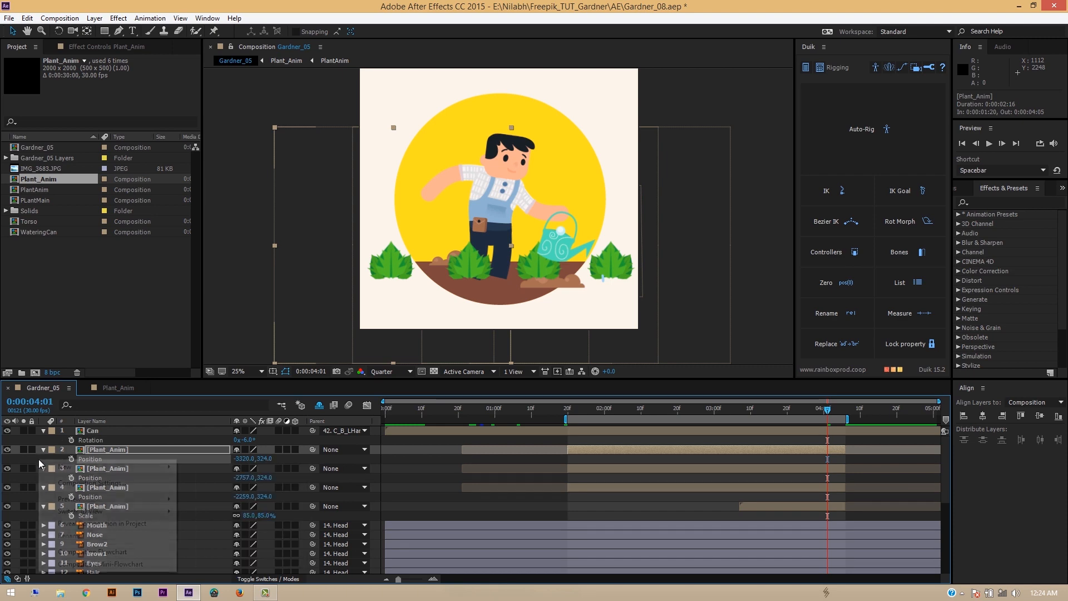
pyautogui.moveTo(122, 471)
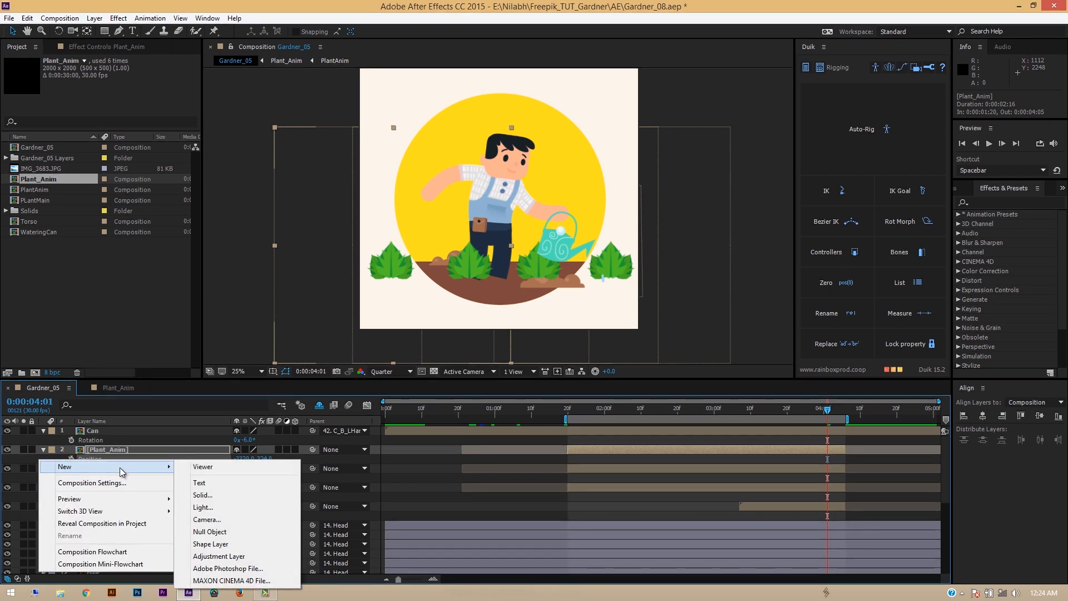
pyautogui.click(219, 533)
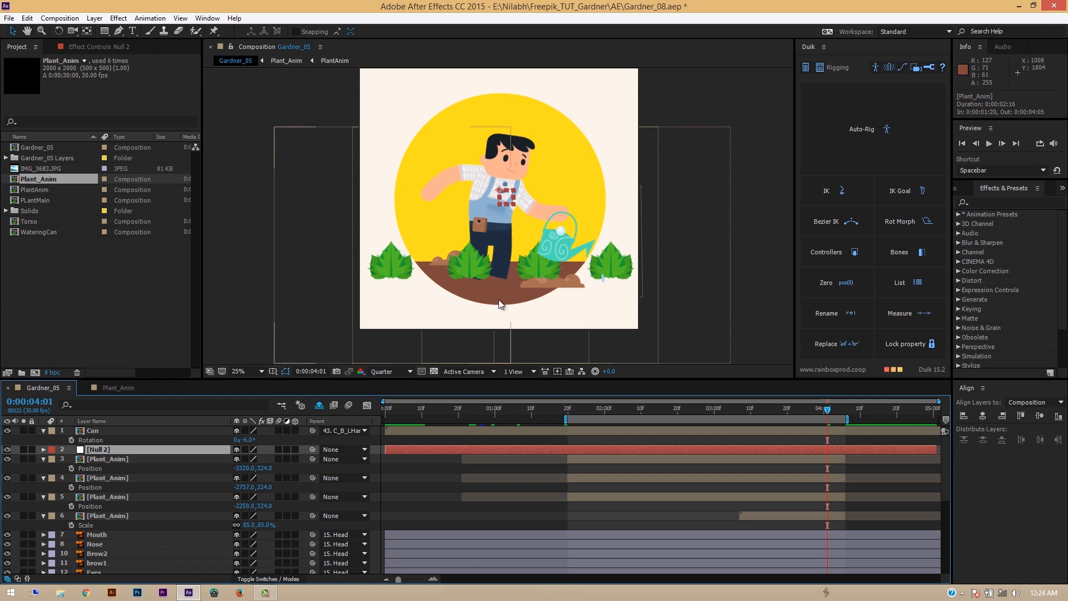
# Parent the three fully grown Plant_Anim copies to the new null
pyautogui.click(608, 460)
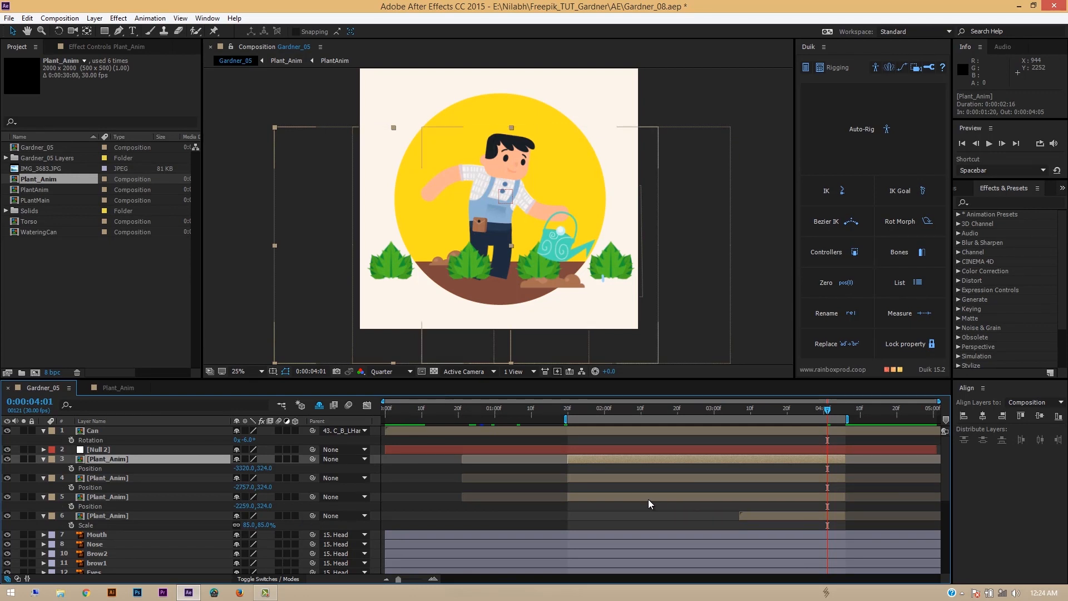
pyautogui.keyDown('shift'); pyautogui.click(626, 497); pyautogui.keyUp('shift')
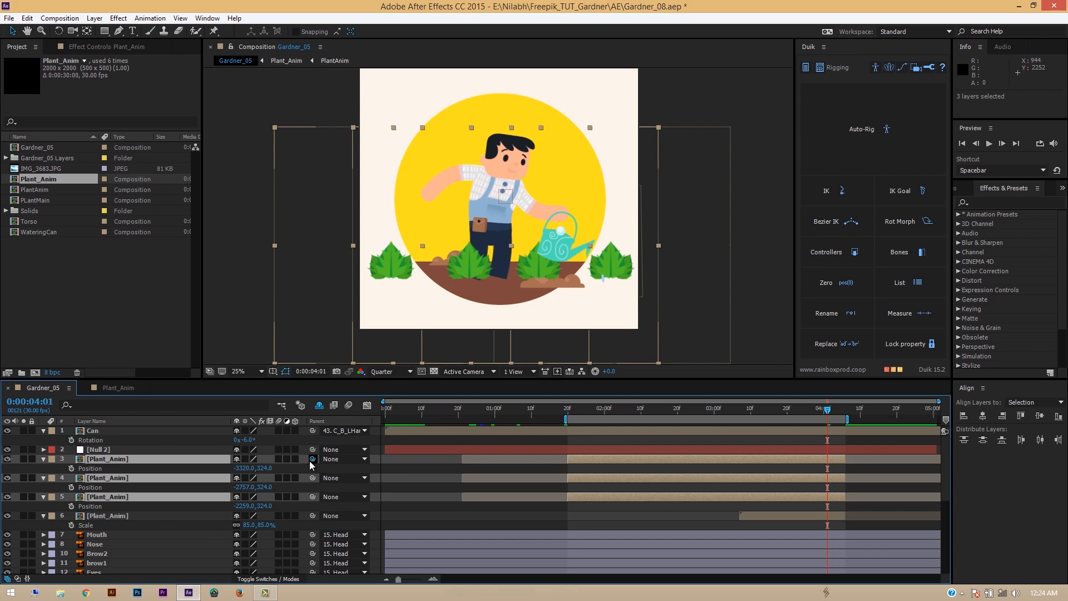
pyautogui.moveTo(310, 462); pyautogui.dragTo(126, 449)
# Test the parenting by moving the null by 56, 52, and undo the move
pyautogui.click(114, 450)
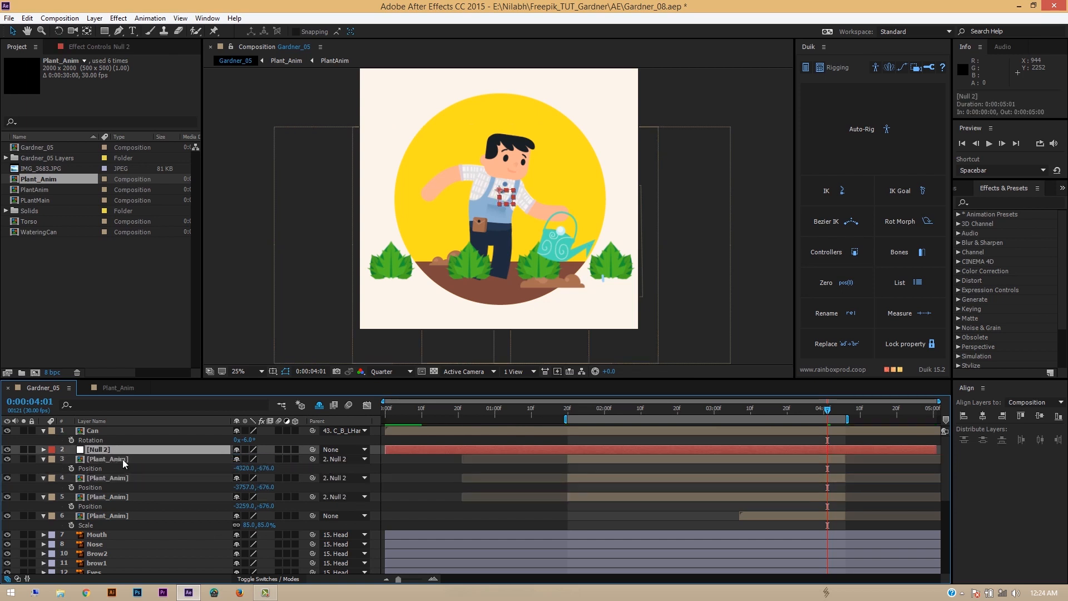
pyautogui.moveTo(508, 195)
pyautogui.mouseDown()
pyautogui.moveTo(489, 210)
pyautogui.moveTo(503, 256)
pyautogui.moveTo(536, 186)
pyautogui.moveTo(517, 206)
pyautogui.mouseUp()
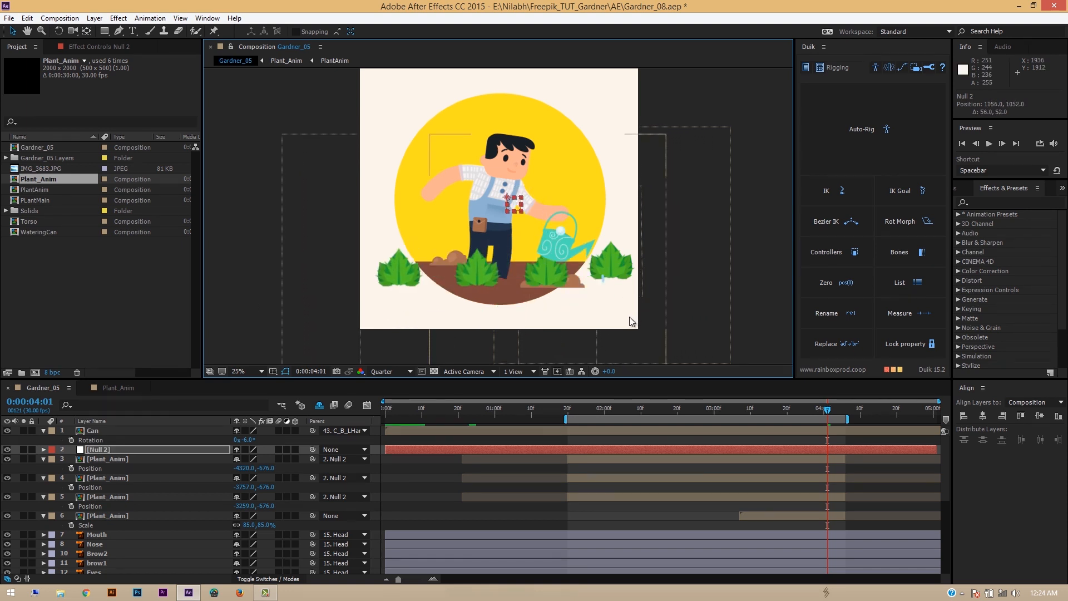
pyautogui.hotkey('ctrl', 'z')
pyautogui.hotkey('ctrl', 'z')
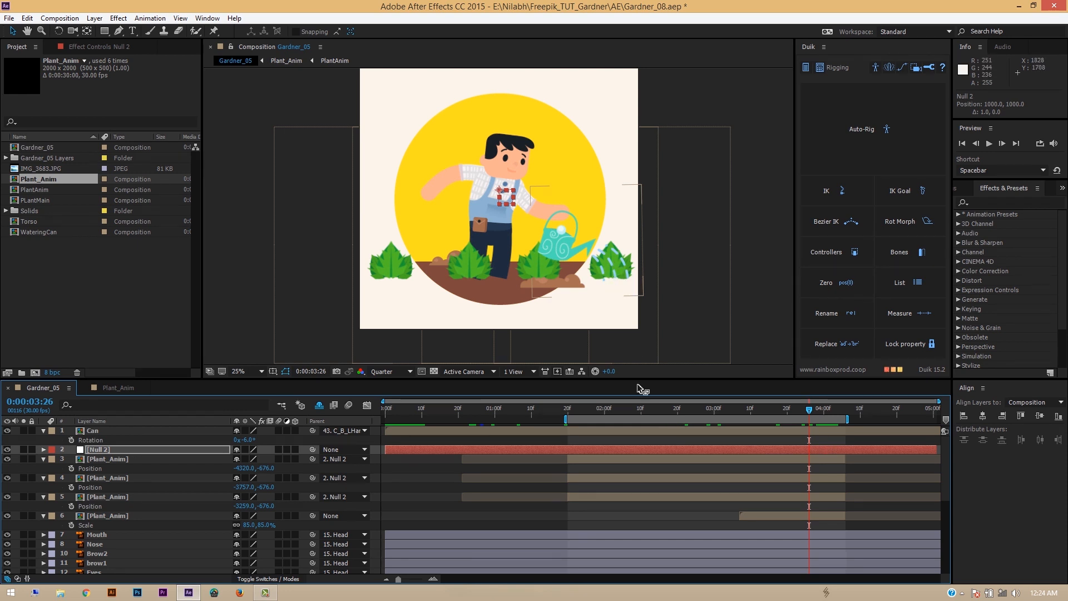
# Duplicate the unparented growing Plant_Anim layer, shift the copy to start at 0:00:00:22, and extend its end to 0:00:04:05
pyautogui.click(751, 411)
pyautogui.moveTo(767, 412); pyautogui.dragTo(846, 423)
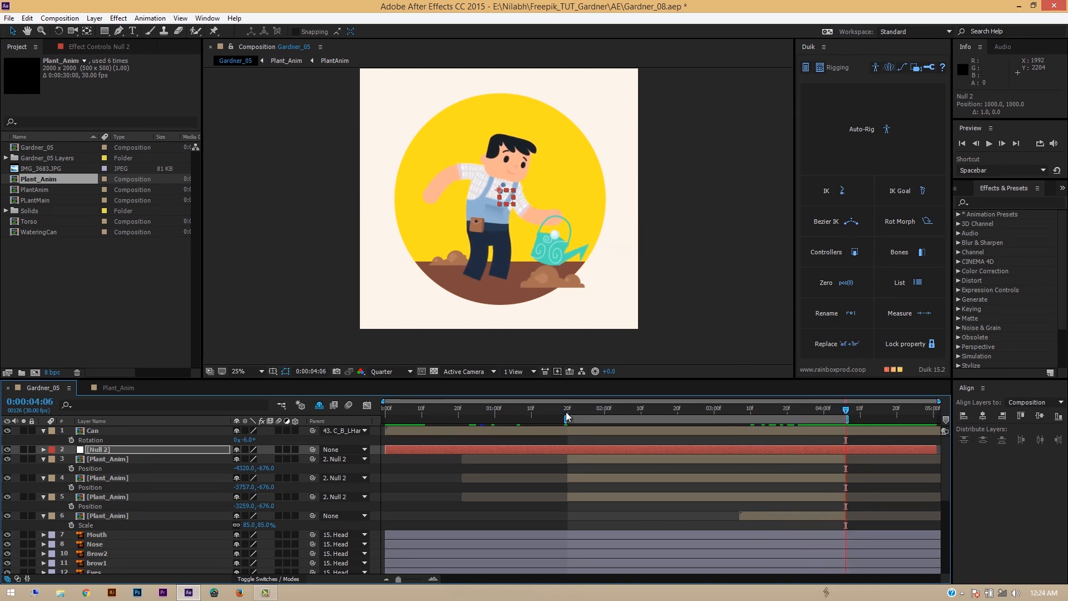
pyautogui.moveTo(845, 412); pyautogui.dragTo(843, 414)
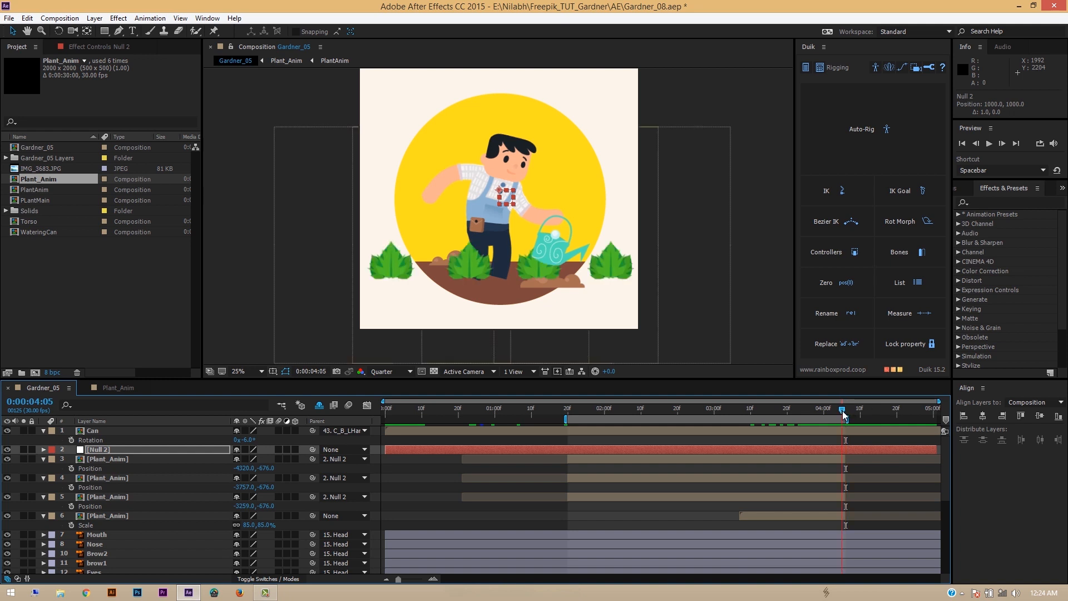
pyautogui.click(810, 514)
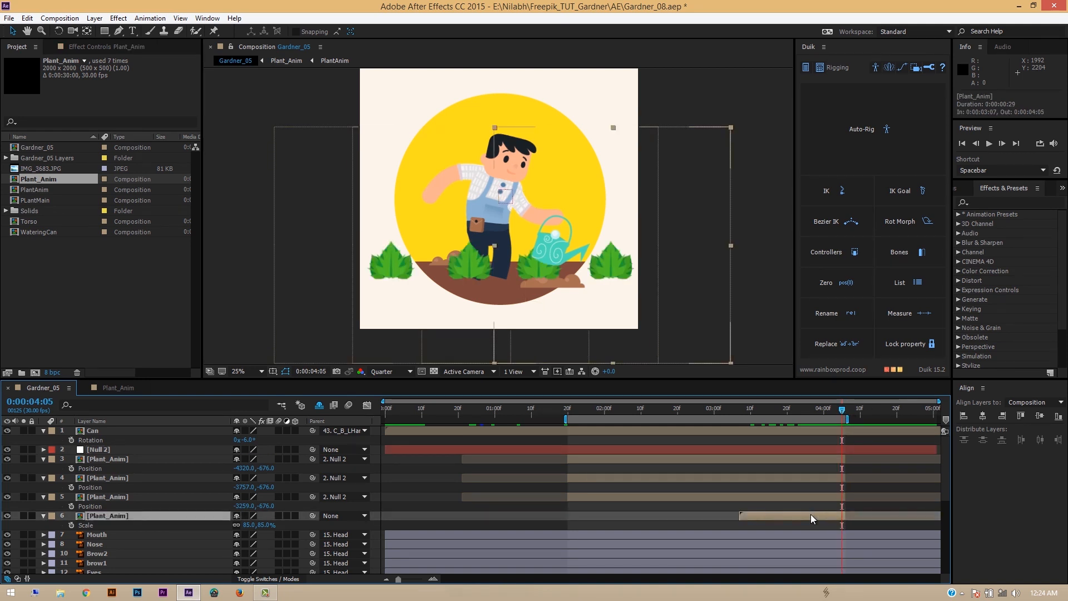
pyautogui.hotkey('ctrl', 'd')
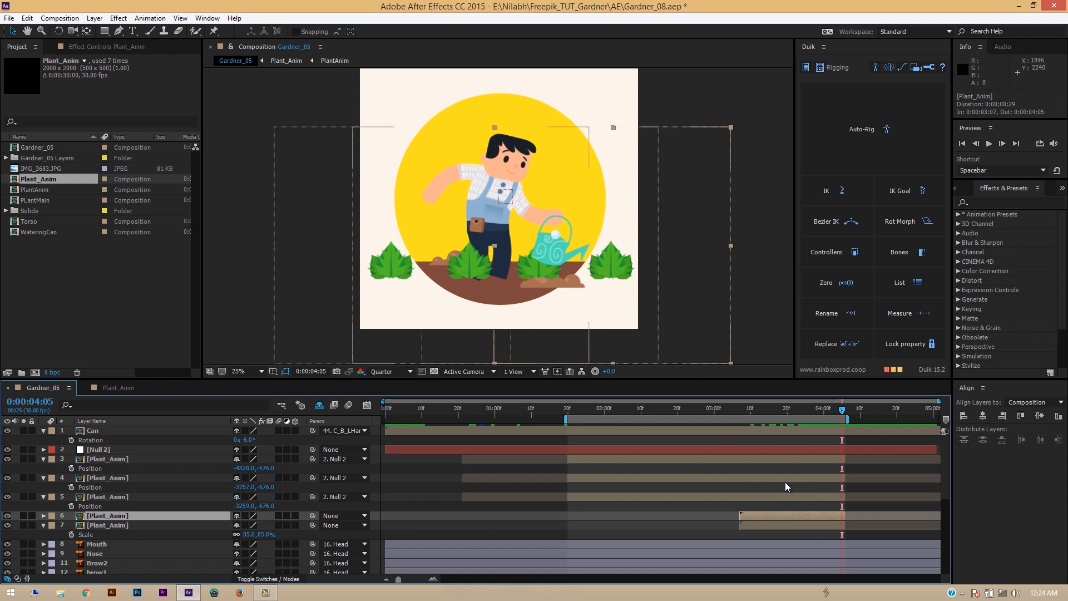
pyautogui.moveTo(825, 515); pyautogui.dragTo(549, 519)
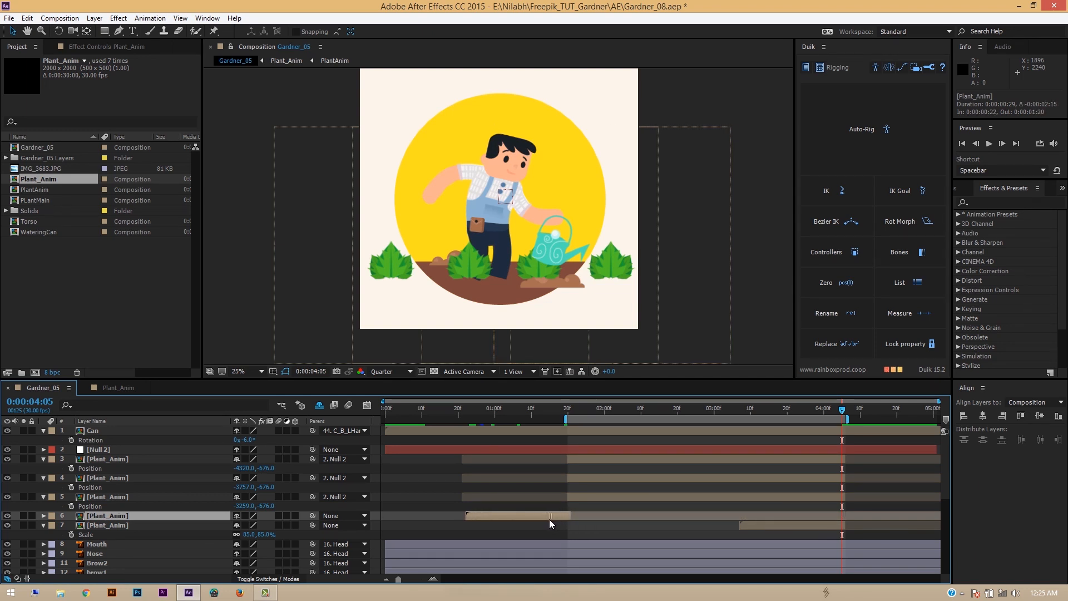
pyautogui.click(568, 410)
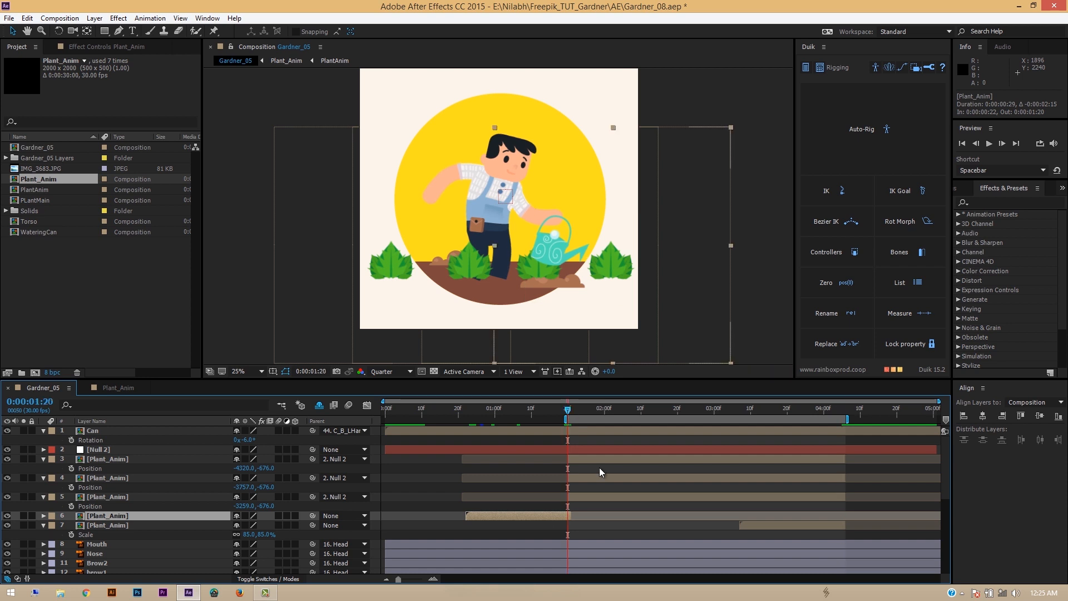
pyautogui.moveTo(585, 517); pyautogui.dragTo(846, 521)
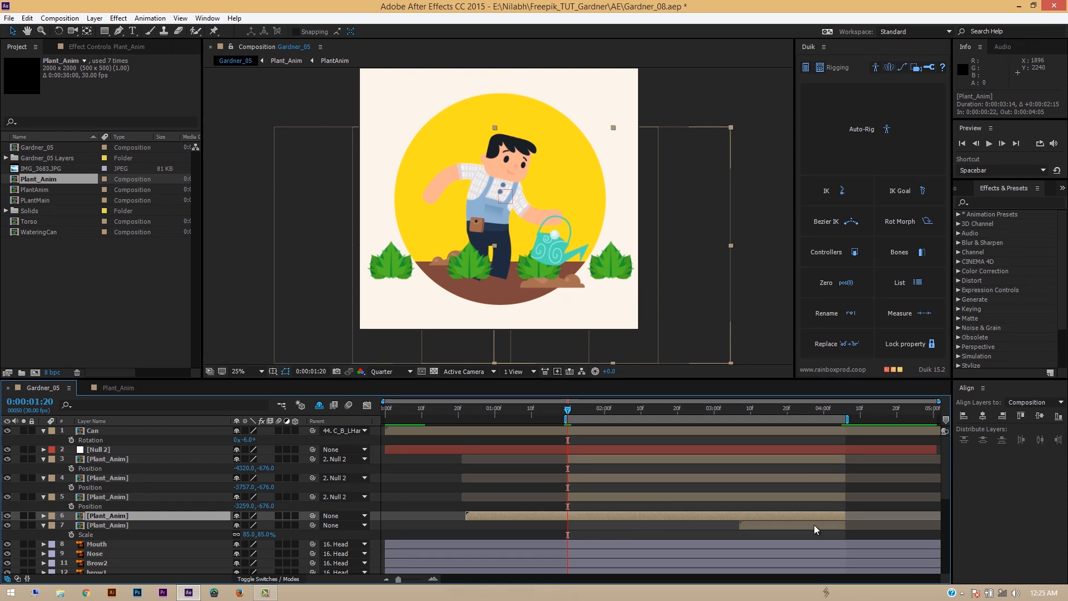
# Trim the duplicated growing Plant_Anim layer to end at 0:00:03:06 and parent it to the null
pyautogui.moveTo(790, 516); pyautogui.dragTo(733, 525)
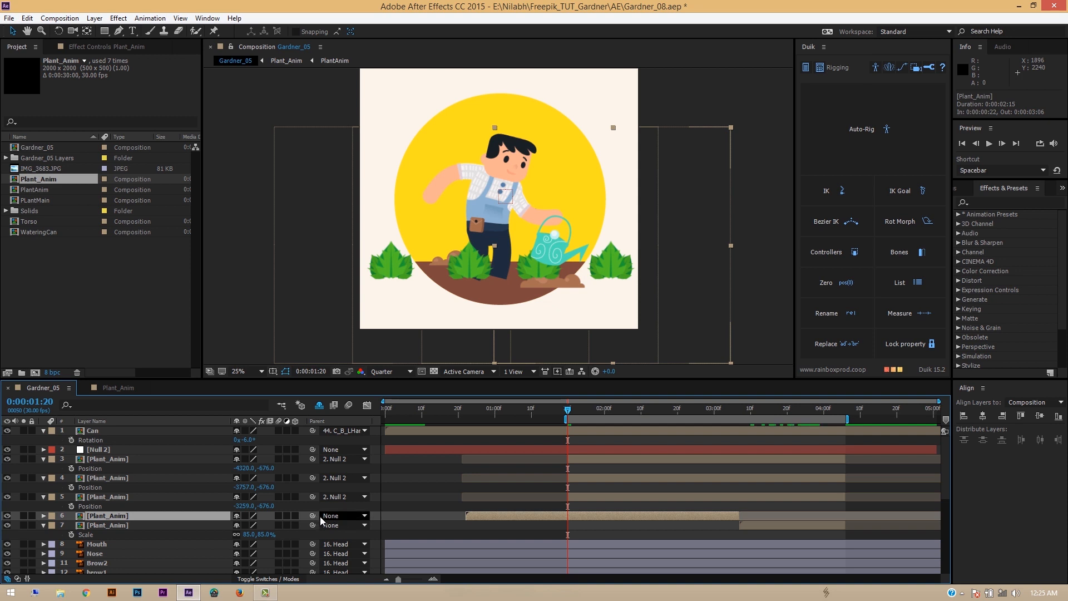
pyautogui.moveTo(313, 517); pyautogui.dragTo(92, 449)
# Set a position keyframe for the null at 0:00:01:20
pyautogui.click(572, 450)
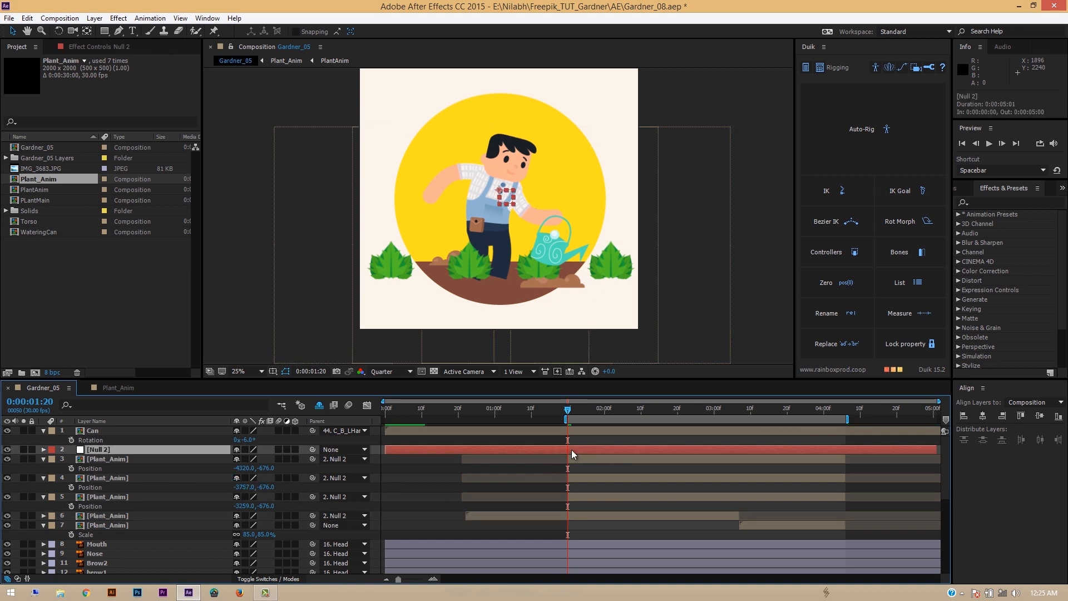
pyautogui.press('p')
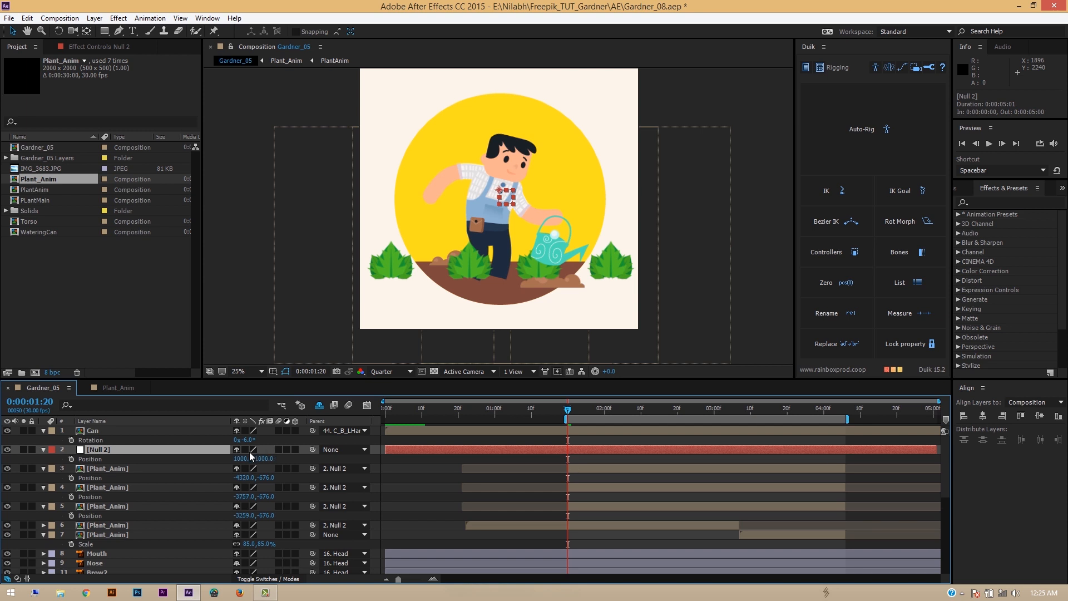
pyautogui.click(72, 459)
# Try moving the null to 825, 1000 at 0:00:02:17, then undo it and remove the leftover keyframe
pyautogui.moveTo(568, 411); pyautogui.dragTo(667, 444)
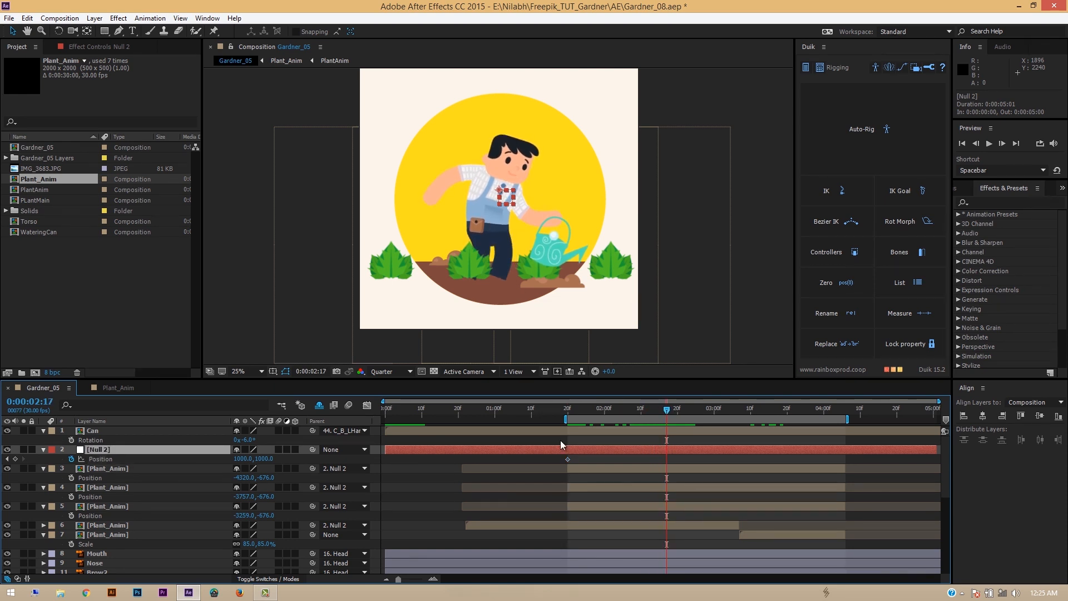
pyautogui.moveTo(243, 458); pyautogui.dragTo(139, 461)
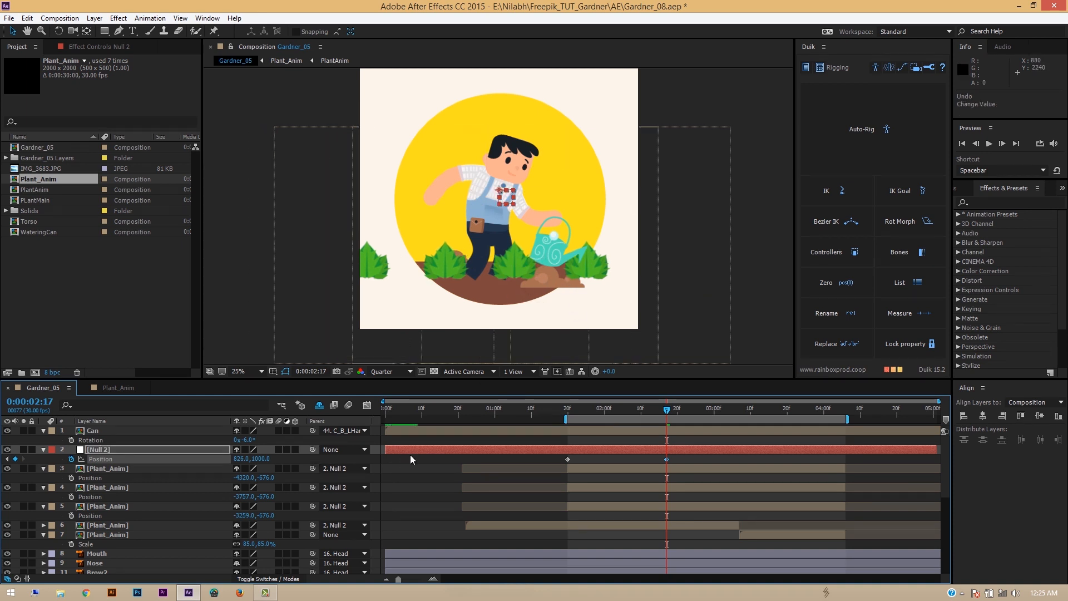
pyautogui.hotkey('ctrl', 'z')
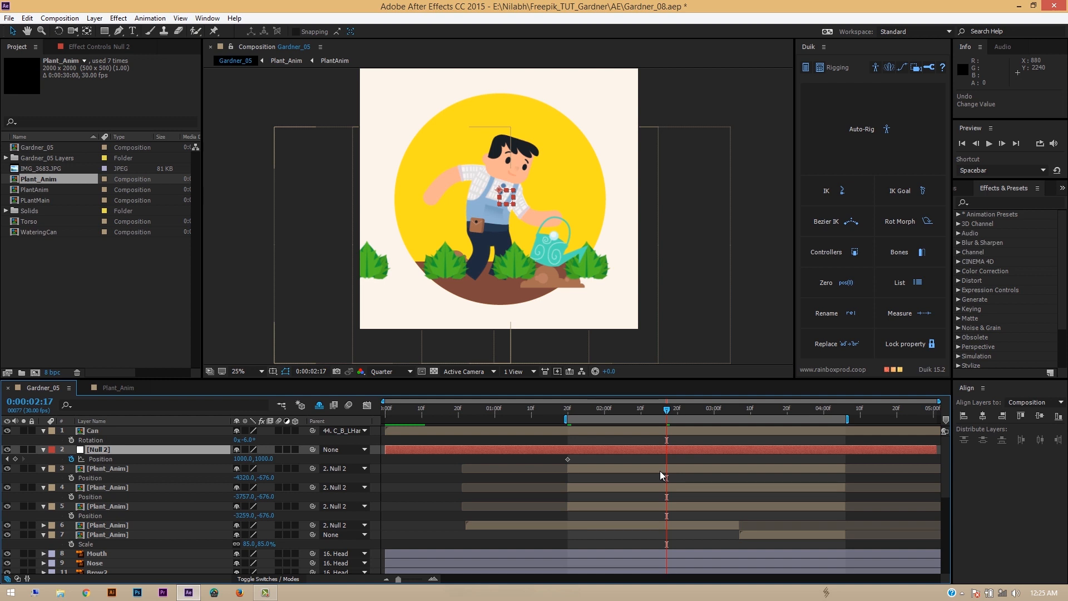
pyautogui.press('Left')
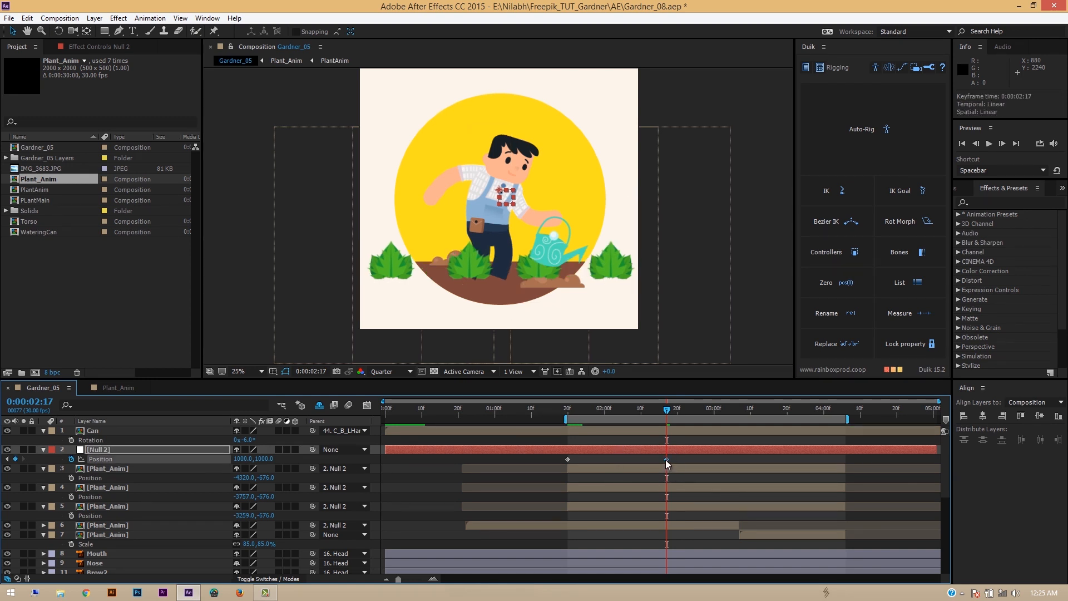
pyautogui.press('Delete')
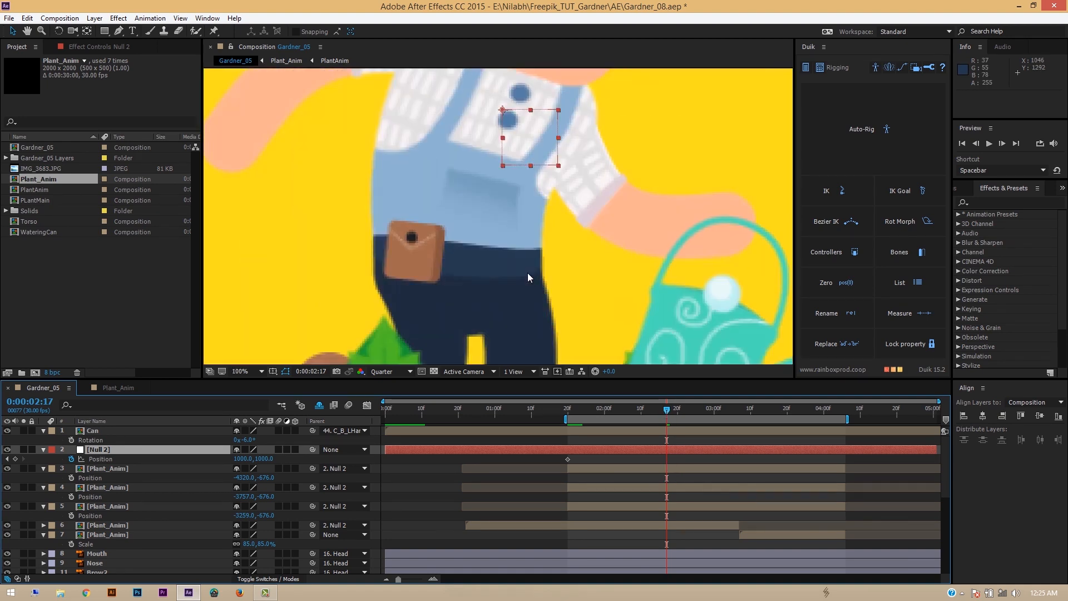
# Show the rulers and place a vertical guide at 786 and a horizontal guide at 1374 on the second plant's tip
pyautogui.scroll(2, 525, 273)
pyautogui.moveTo(456, 283); pyautogui.dragTo(495, 267)
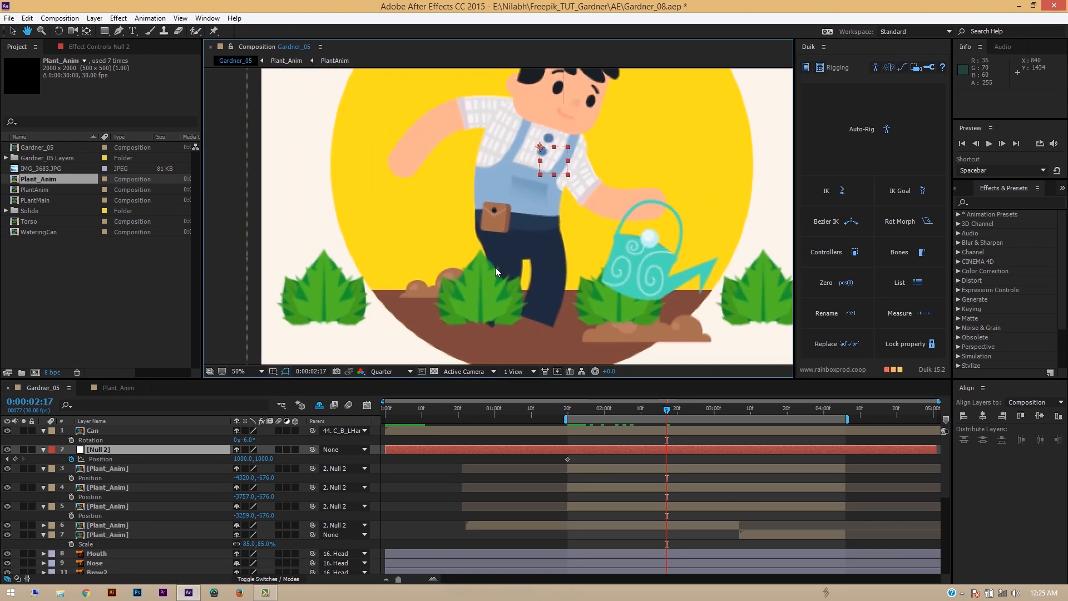
pyautogui.hotkey('ctrl', 'r')
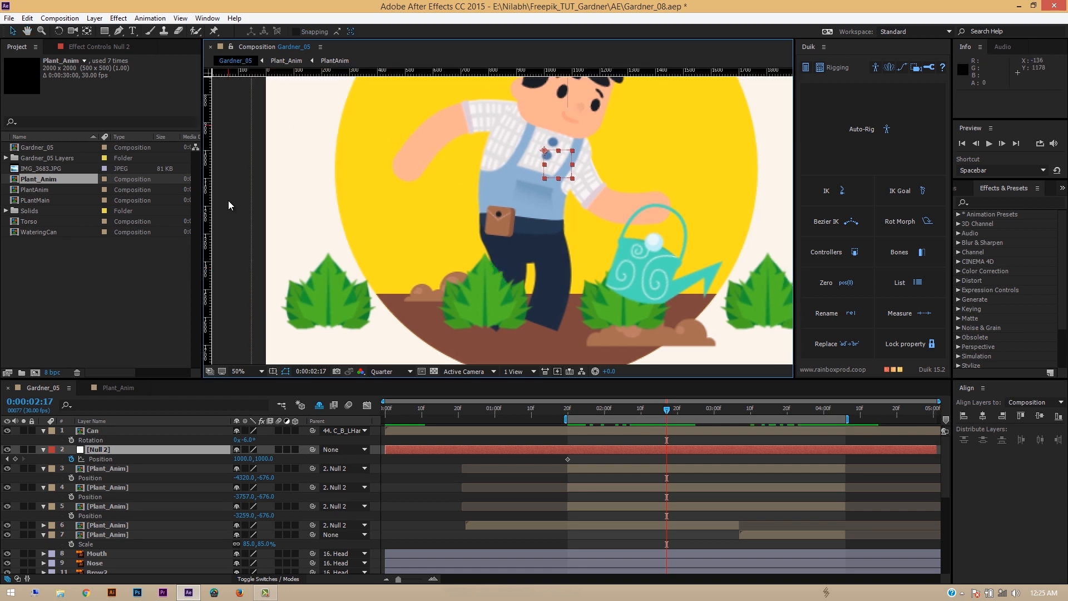
pyautogui.moveTo(212, 224); pyautogui.dragTo(486, 107)
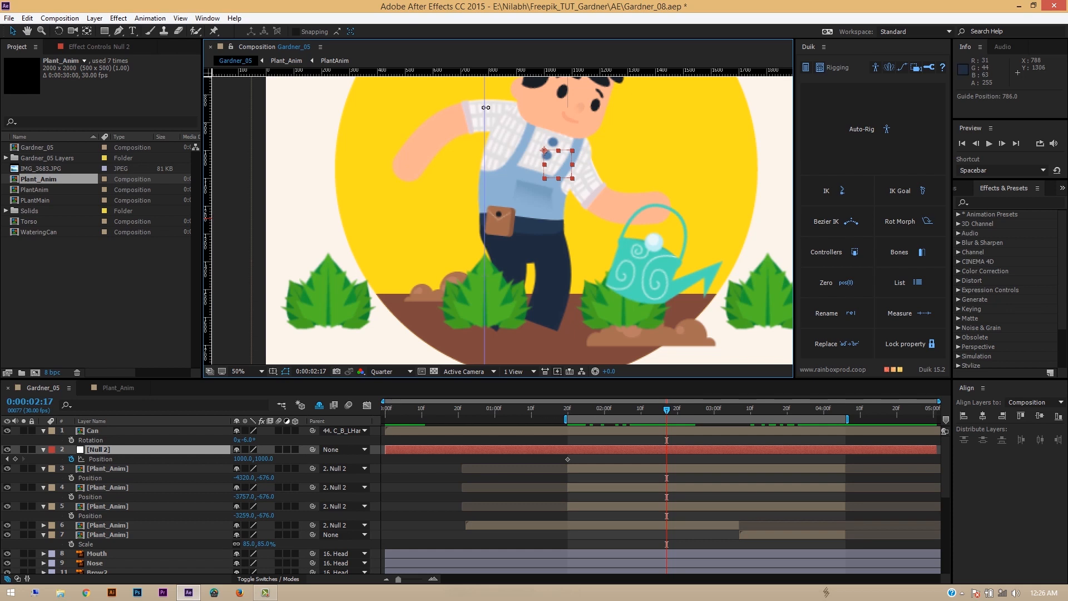
pyautogui.moveTo(495, 70); pyautogui.dragTo(504, 254)
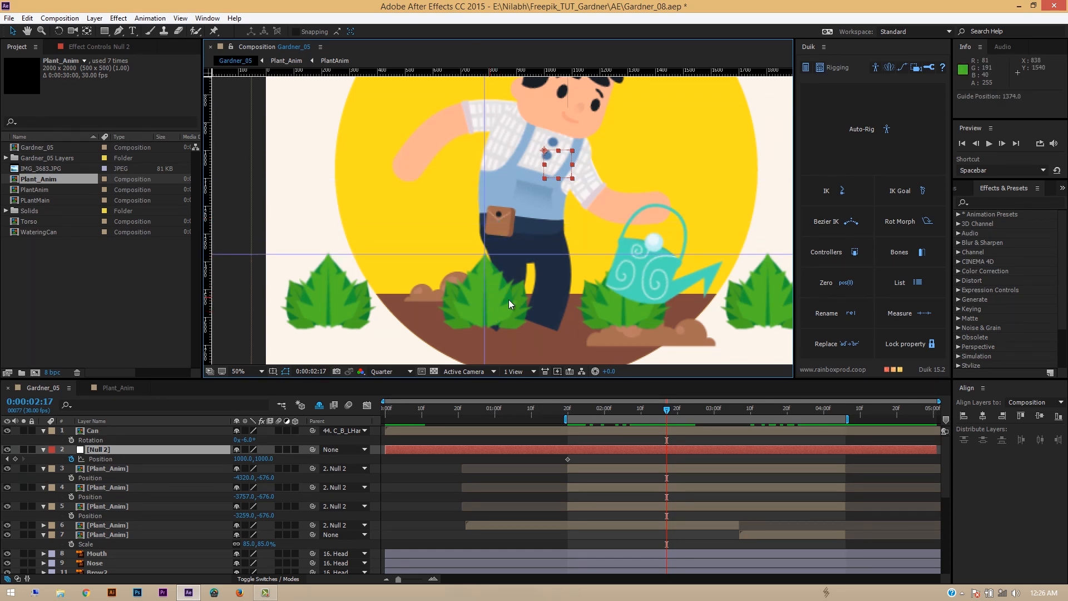
# Set the null's position to 501, 1000 at 0:00:02:17, aligning the plant row with the vertical guide
pyautogui.click(673, 450)
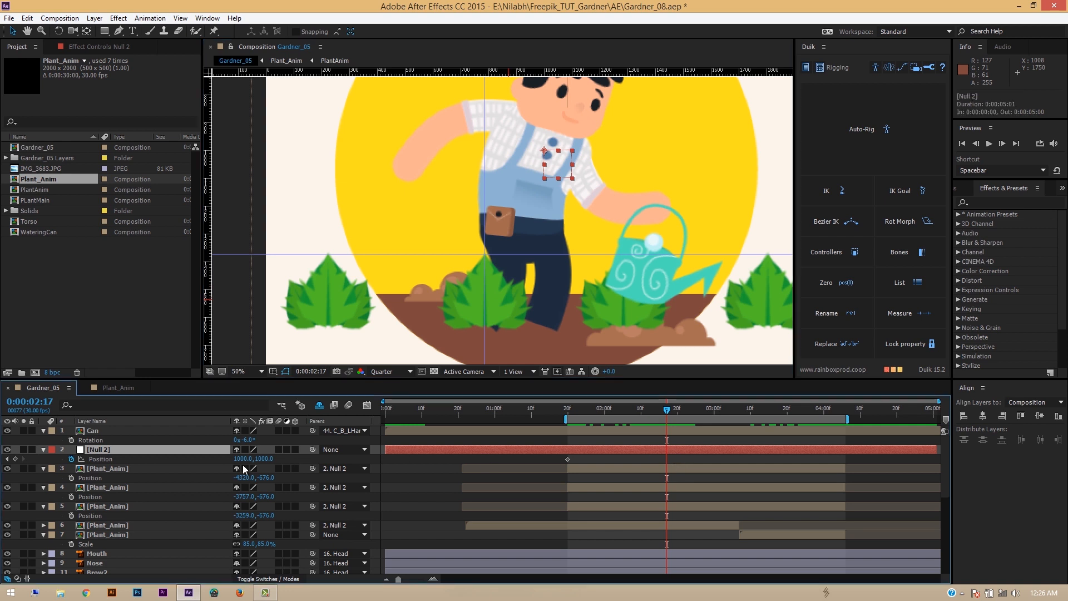
pyautogui.moveTo(242, 460); pyautogui.dragTo(93, 470)
pyautogui.moveTo(239, 458); pyautogui.dragTo(134, 460)
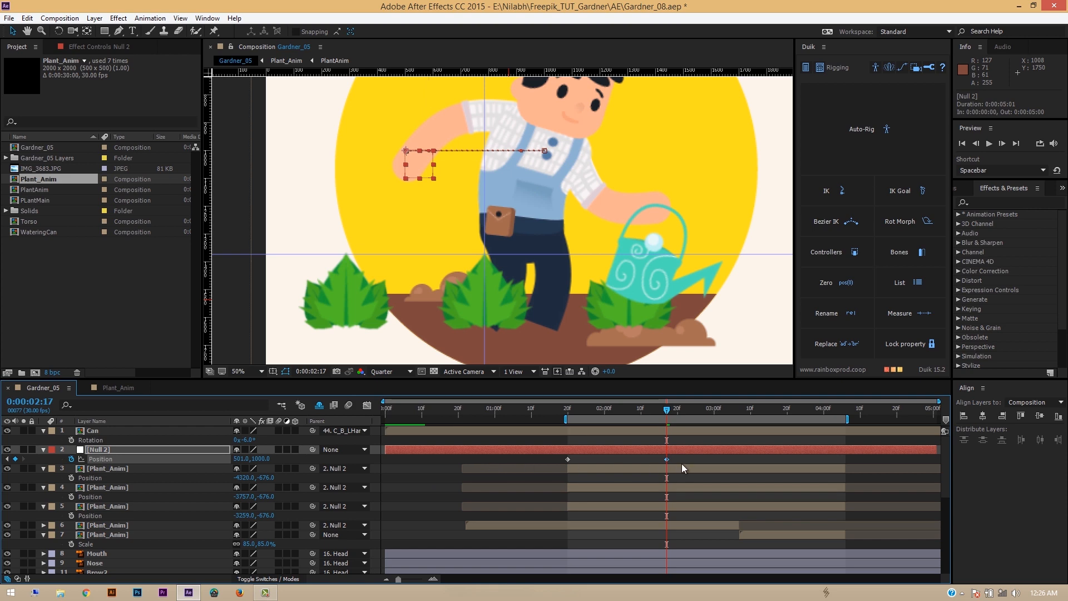
# Apply Easy Ease to the null's position keyframes at 0:00:02:17 and 0:00:01:20
pyautogui.rightClick(667, 459)
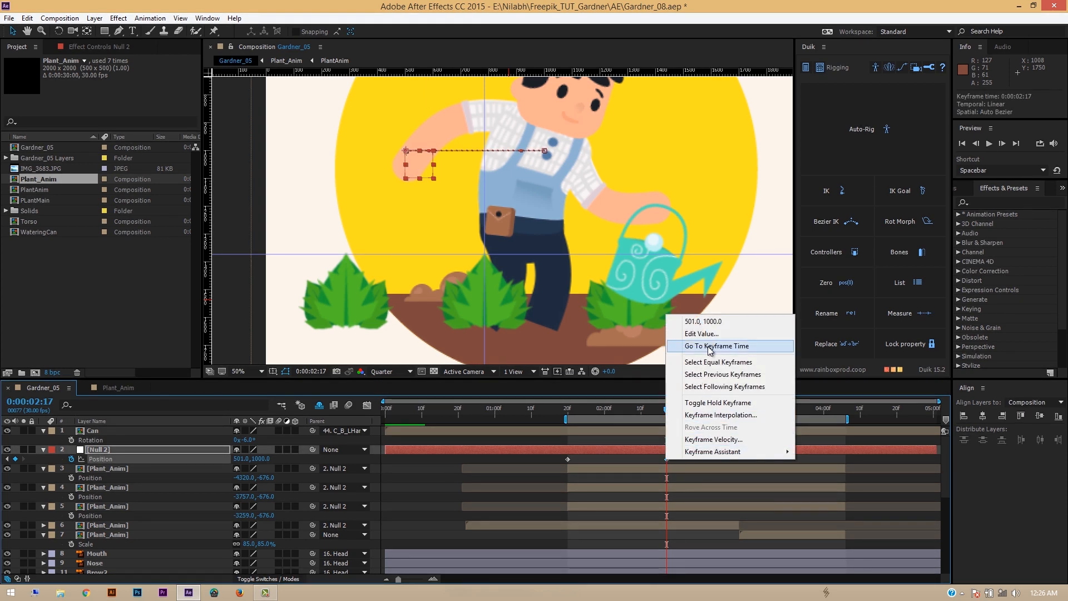
pyautogui.moveTo(715, 451)
pyautogui.click(787, 474)
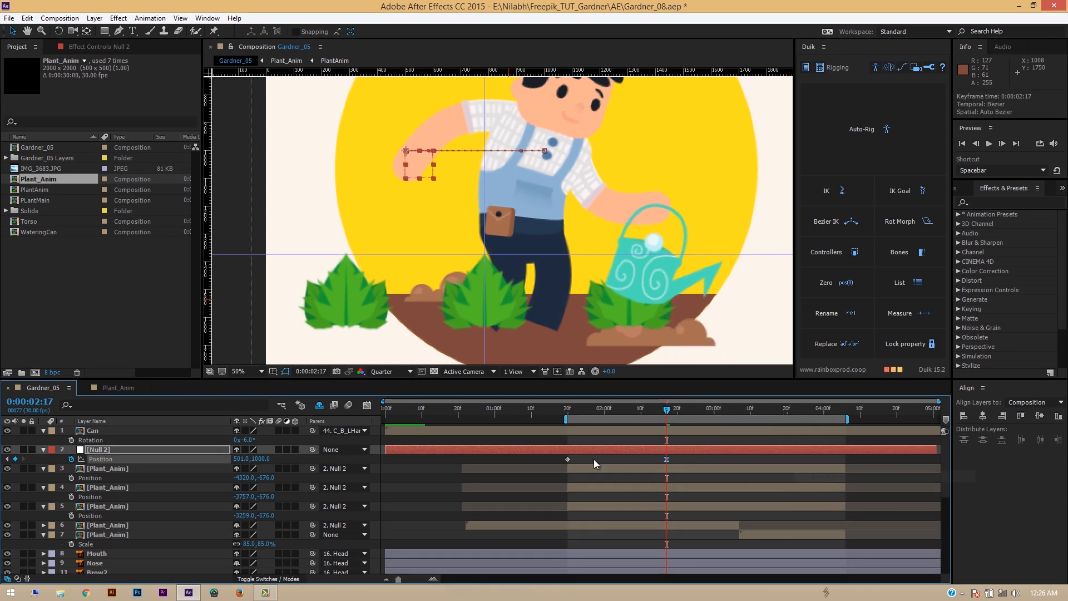
pyautogui.rightClick(567, 460)
pyautogui.moveTo(624, 450)
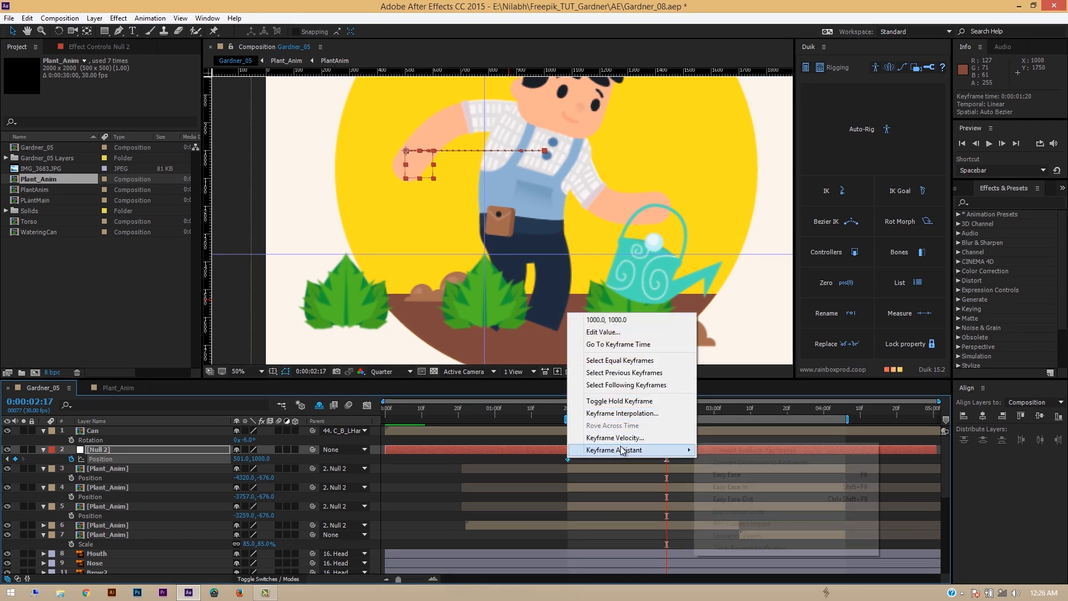
pyautogui.click(745, 476)
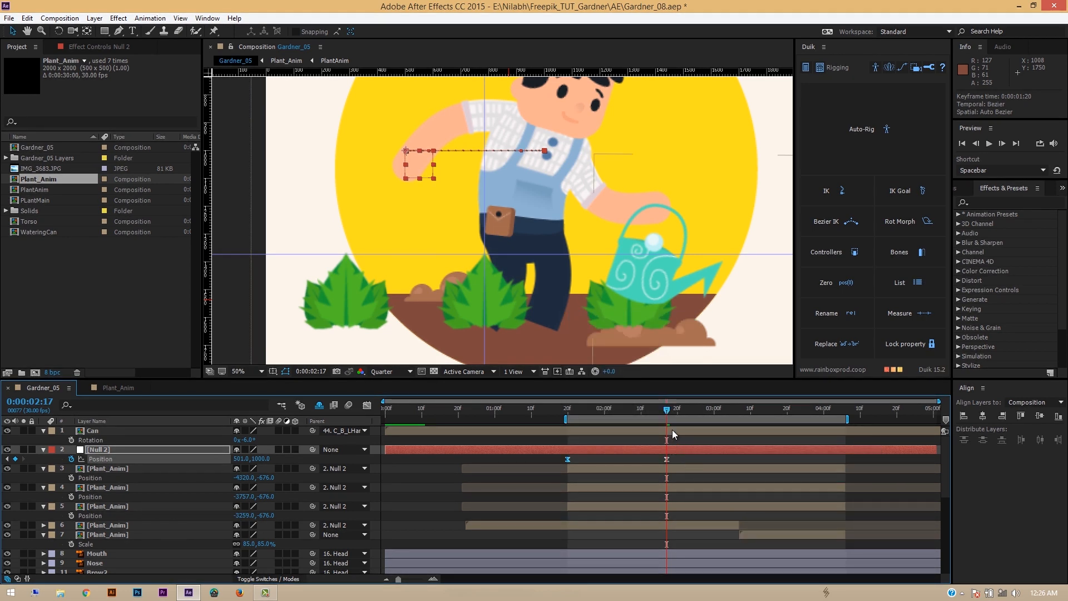
# Preview the plant movement, extend the parented growing plant layer to end at 0:00:04:05, and preview again
pyautogui.press(',')
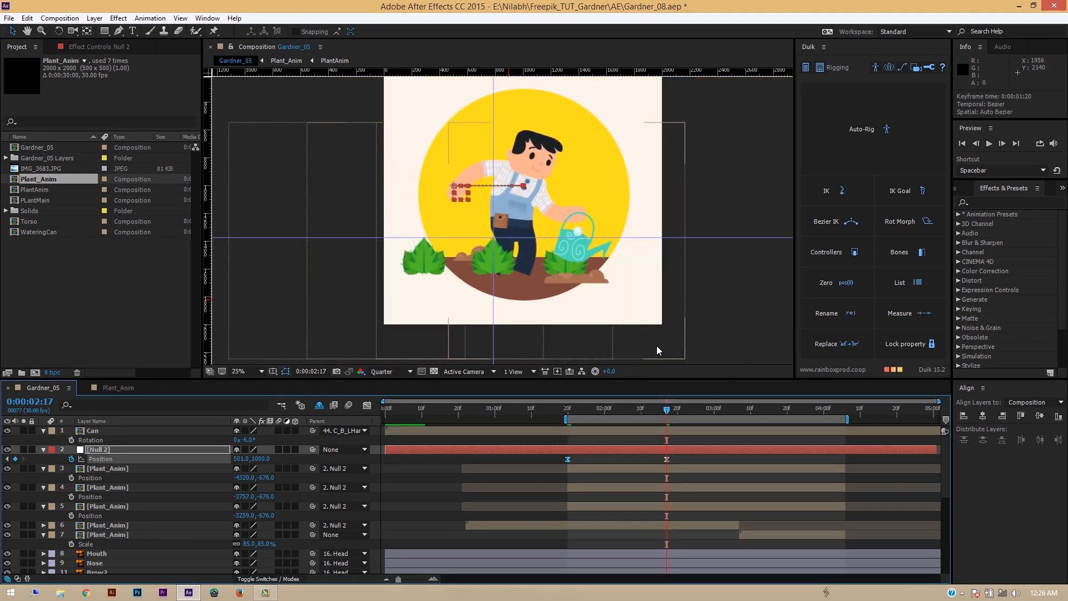
pyautogui.press('space')
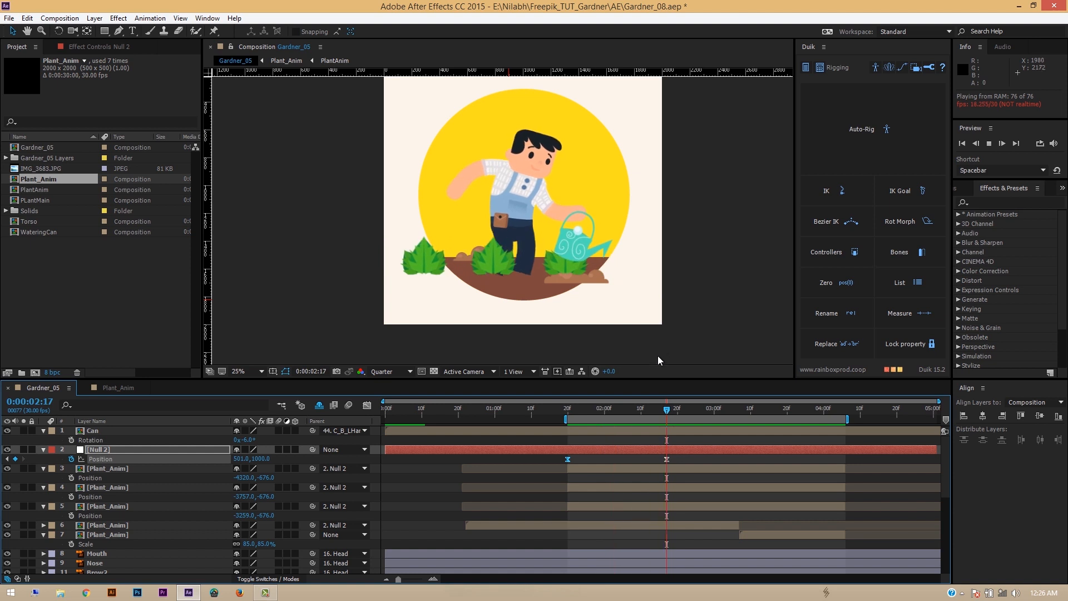
pyautogui.press('space')
pyautogui.moveTo(739, 525); pyautogui.dragTo(845, 530)
pyautogui.press('space')
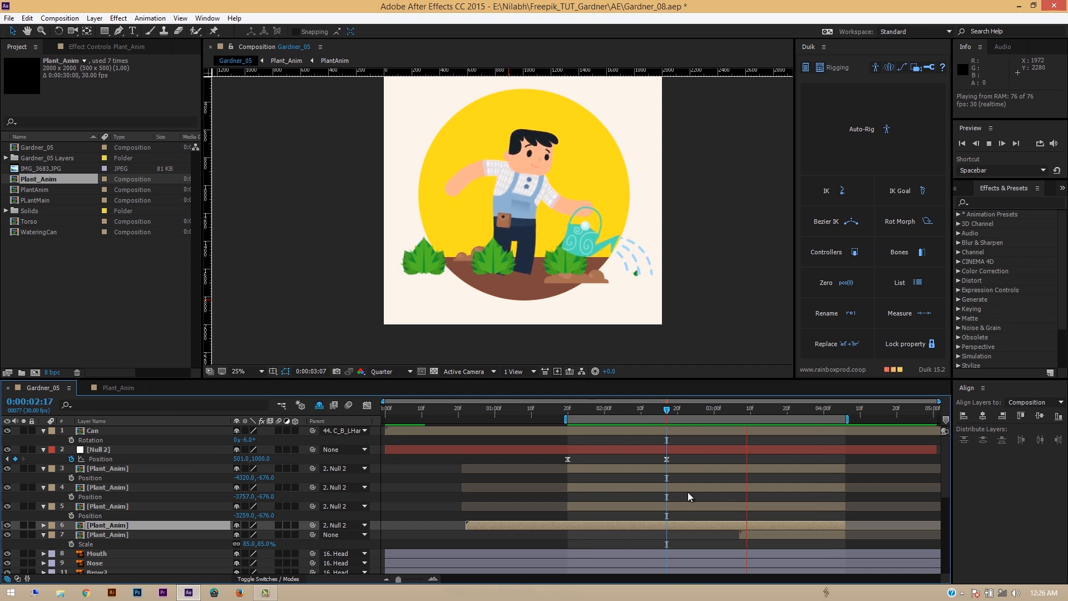
pyautogui.press('space')
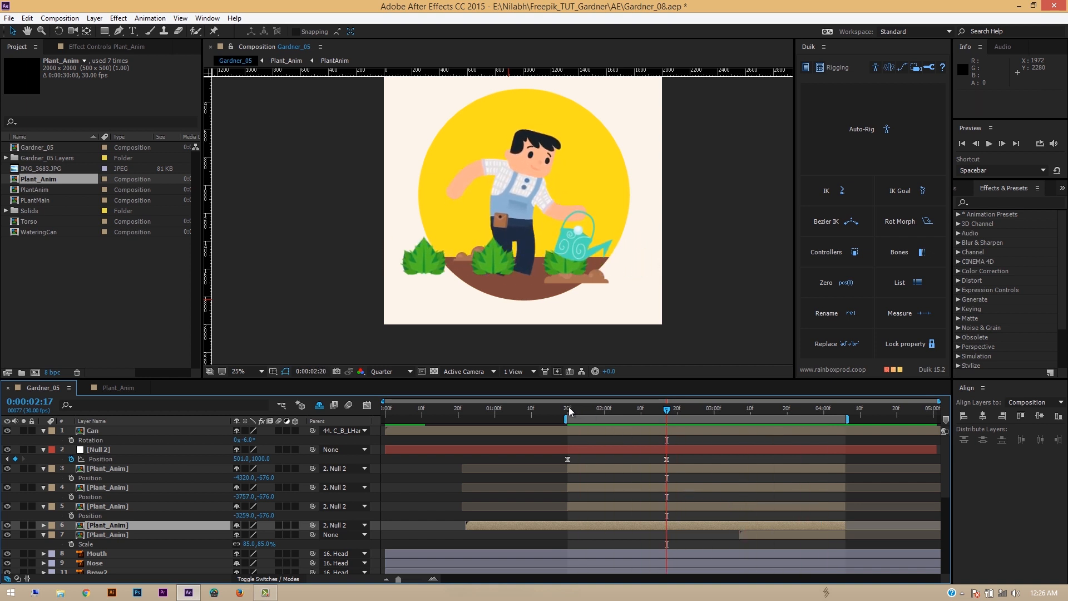
# Compare the plant positions at the loop's start, 0:00:01:20, and its end, 0:00:04:05
pyautogui.moveTo(569, 410); pyautogui.dragTo(849, 436)
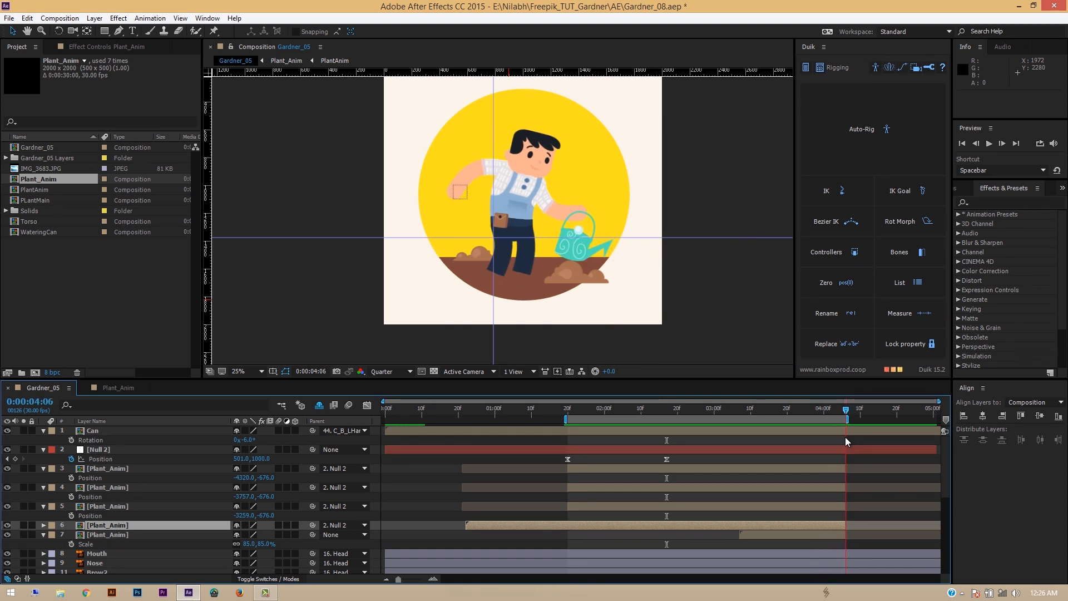
pyautogui.moveTo(842, 436); pyautogui.dragTo(839, 438)
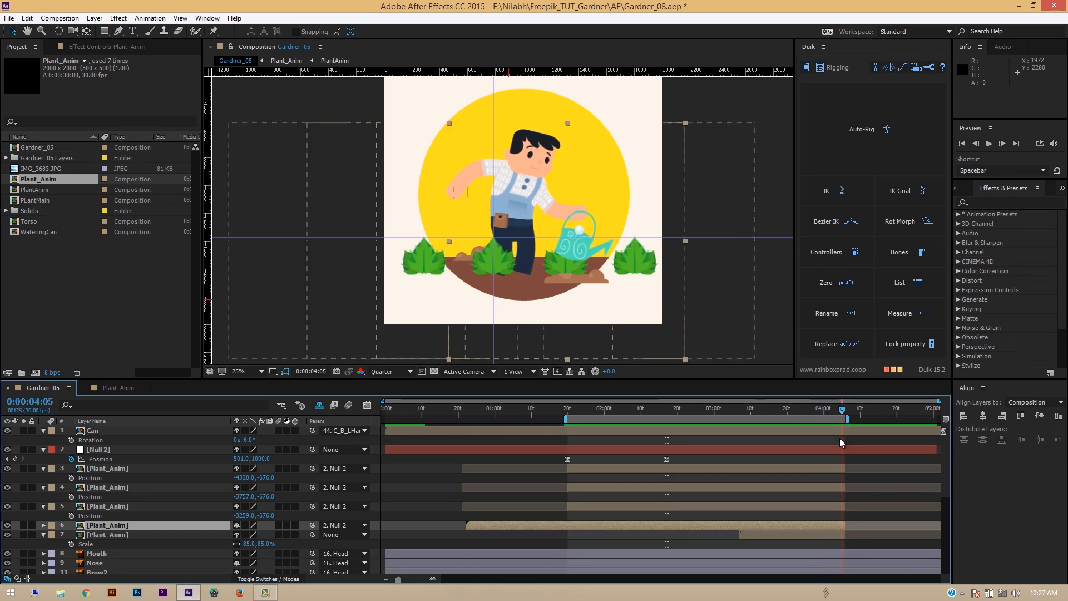
pyautogui.click(568, 412)
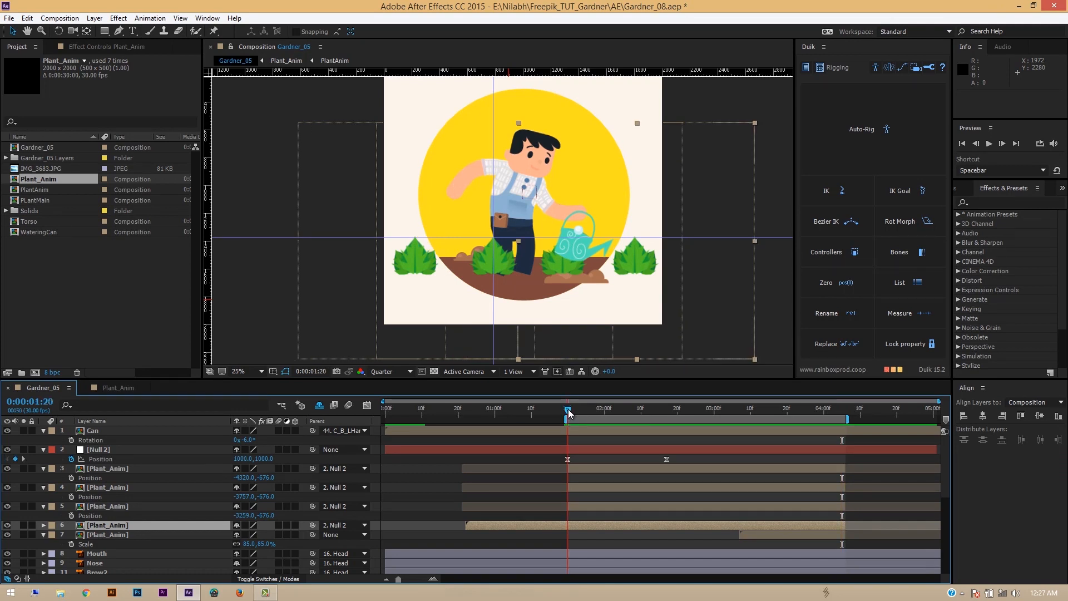
pyautogui.click(844, 416)
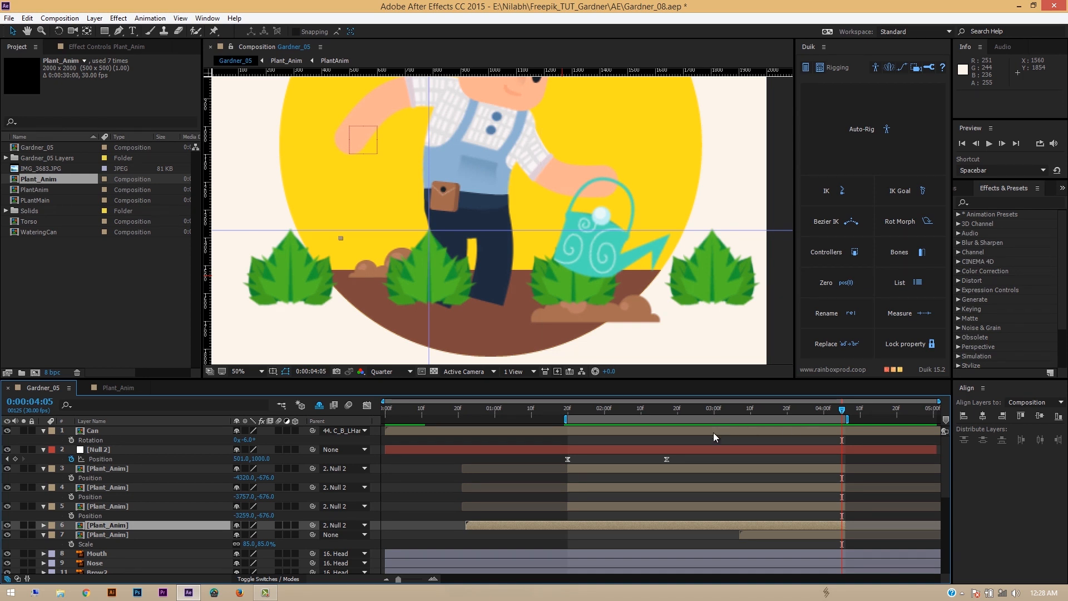
# Delete the null, the three grown plant copies, and the growing duplicate, keeping only the original growing Plant_Anim layer
pyautogui.click(604, 508)
pyautogui.keyDown('shift'); pyautogui.click(609, 467); pyautogui.keyUp('shift')
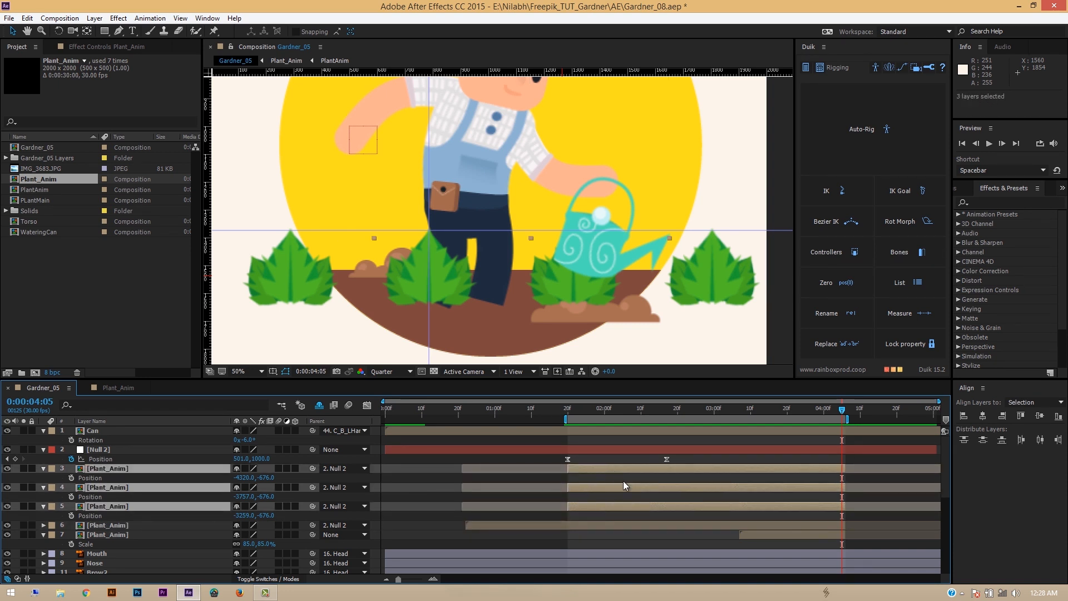
pyautogui.press('Delete')
pyautogui.click(615, 452)
pyautogui.press('Delete')
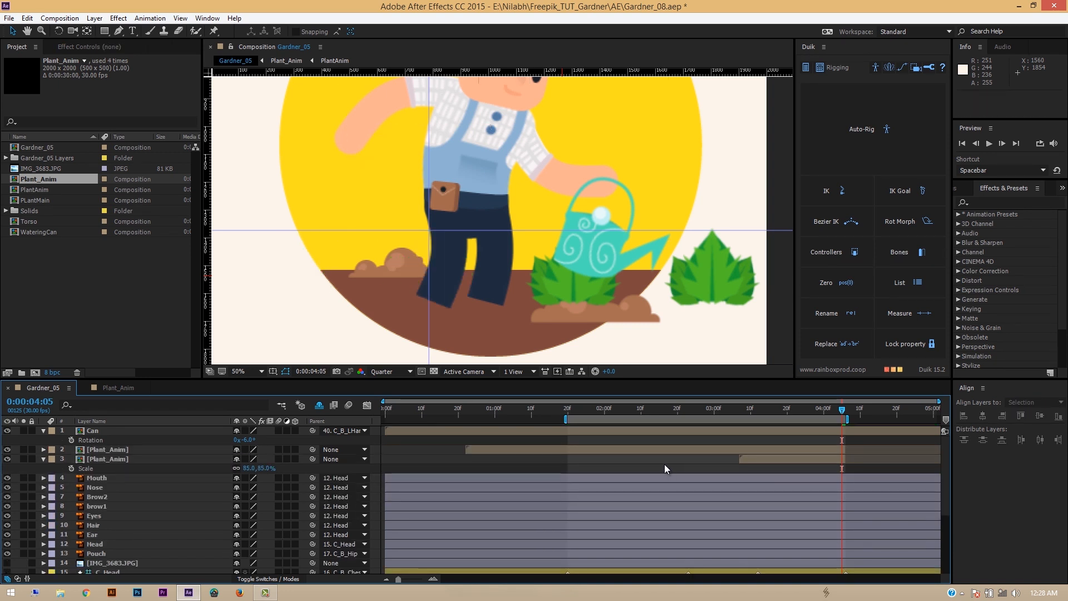
pyautogui.click(602, 449)
pyautogui.press('Delete')
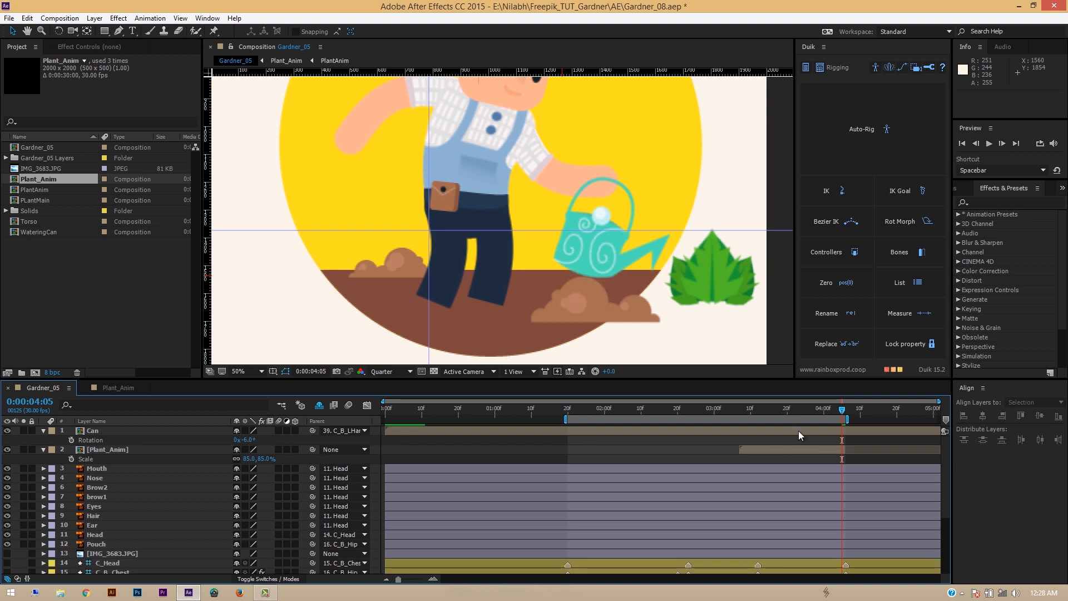
# Duplicate the remaining growing Plant_Anim layer and adjust the copy's timing so it runs from 0:00:01:20 to 0:00:04:05
pyautogui.moveTo(741, 411); pyautogui.dragTo(847, 426)
pyautogui.click(829, 449)
pyautogui.scroll(-2, 650, 342)
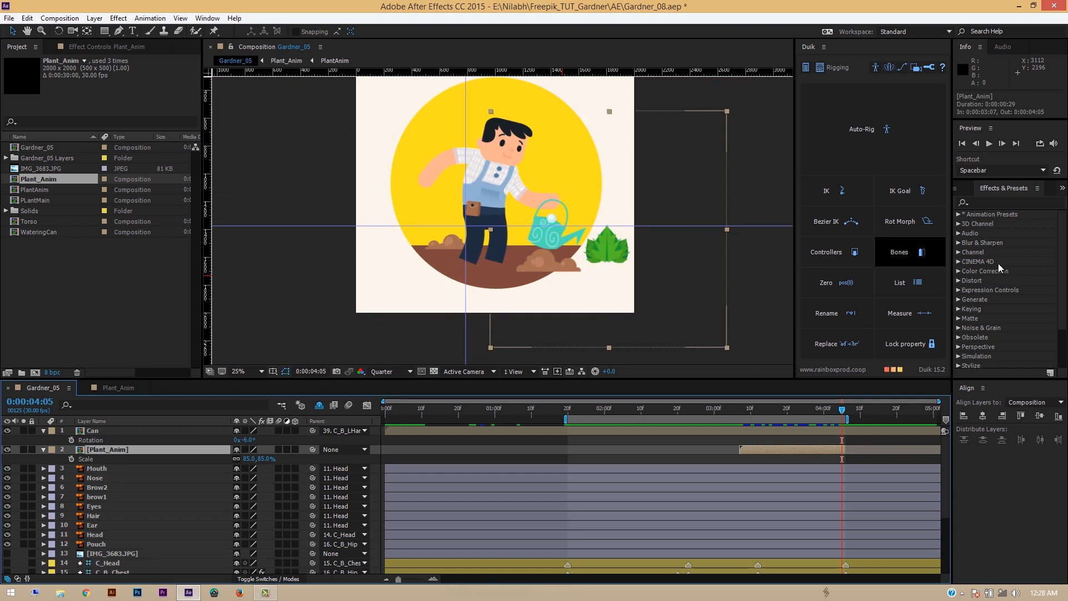
pyautogui.click(1030, 402)
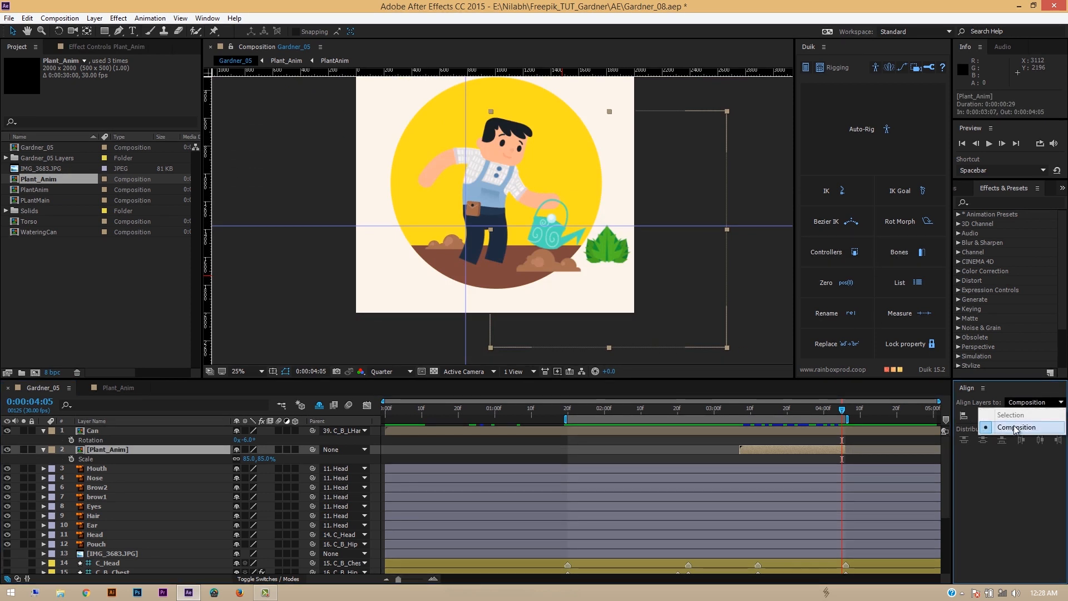
pyautogui.click(1015, 428)
pyautogui.hotkey('ctrl', 'd')
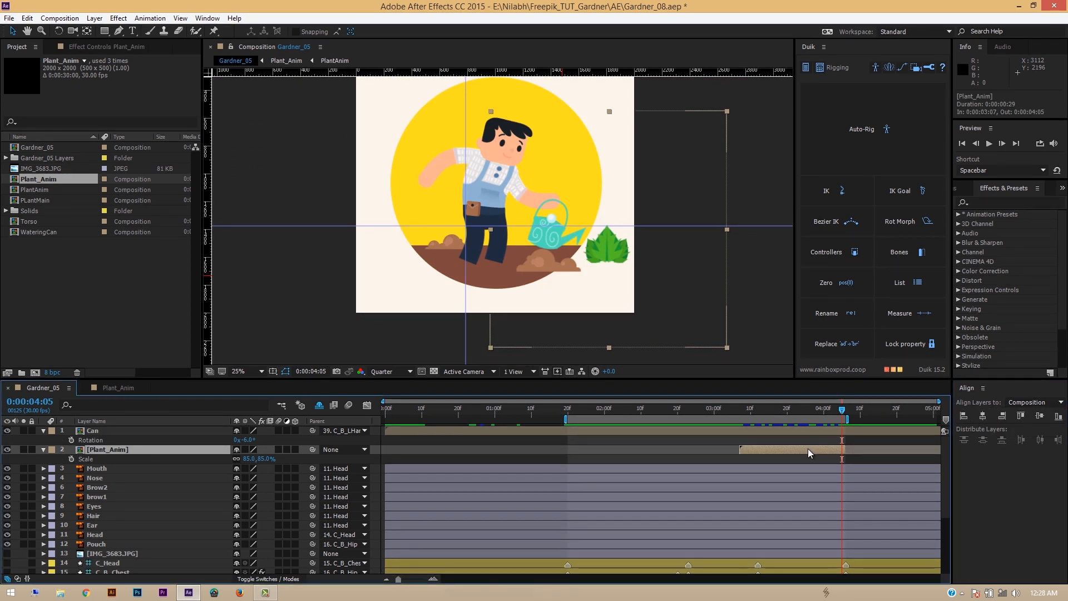
pyautogui.moveTo(803, 455); pyautogui.dragTo(580, 449)
pyautogui.hotkey('alt', ']')
pyautogui.moveTo(463, 449); pyautogui.dragTo(567, 449)
# Set the trimmed Plant_Anim copy's position to -2250, 324, beneath the watering can
pyautogui.press('p')
pyautogui.moveTo(245, 458); pyautogui.dragTo(175, 457)
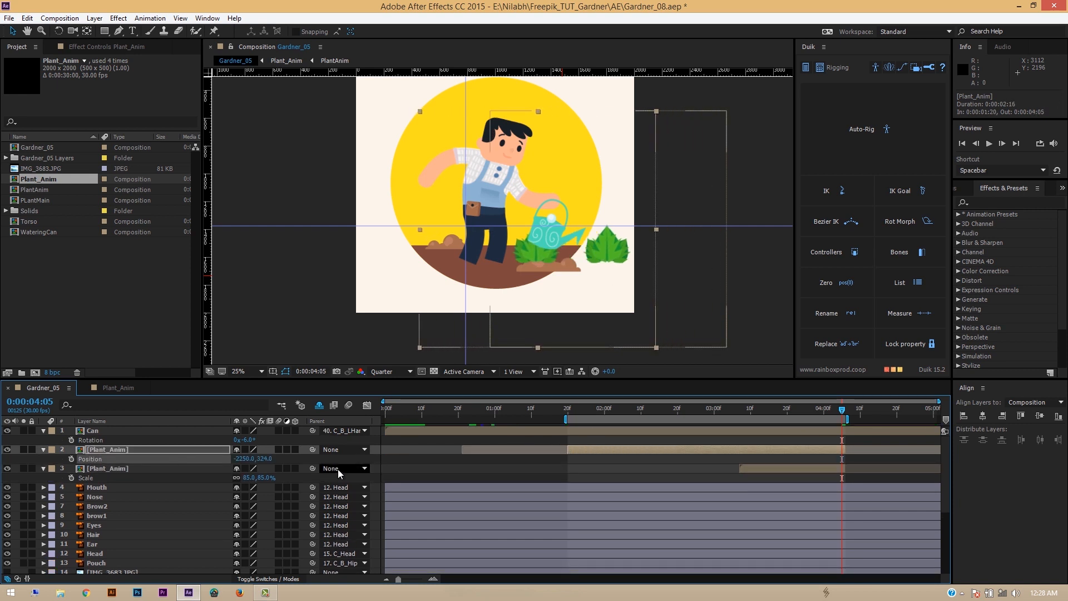
pyautogui.click(692, 451)
pyautogui.click(762, 468)
pyautogui.click(764, 448)
# Duplicate the grown plant copy twice, placing the new copies at -2775, 324 and -3307, 324
pyautogui.hotkey('ctrl', 'd')
pyautogui.moveTo(244, 459); pyautogui.dragTo(150, 460)
pyautogui.hotkey('ctrl', 'd')
pyautogui.moveTo(245, 459); pyautogui.dragTo(127, 451)
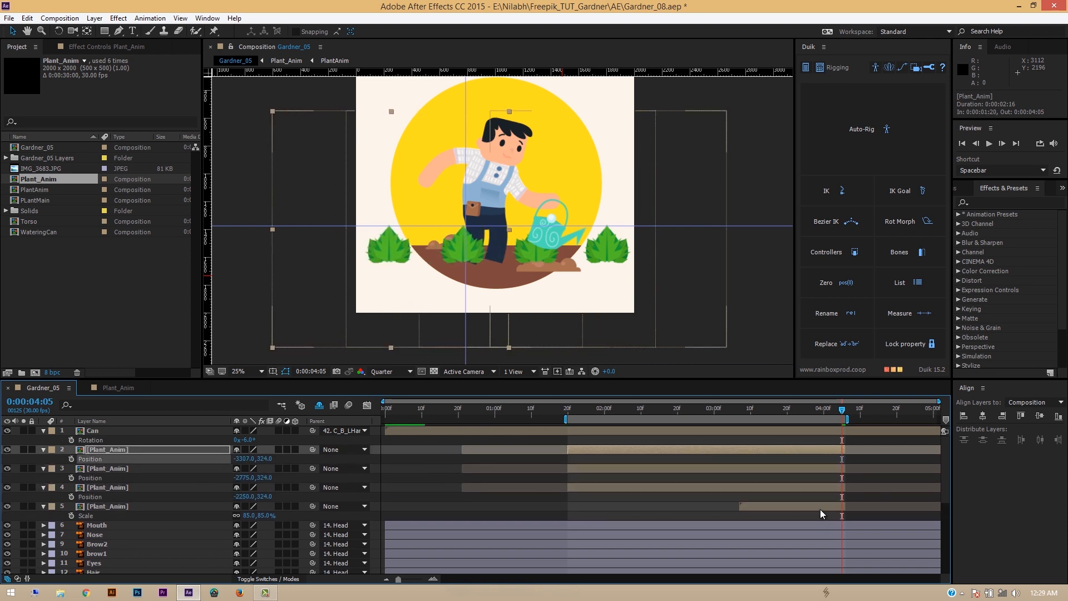
# Distribute the four Plant_Anim layers evenly by their horizontal centers
pyautogui.click(819, 506)
pyautogui.keyDown('ctrl'); pyautogui.click(823, 488); pyautogui.keyUp('ctrl')
pyautogui.keyDown('ctrl'); pyautogui.click(817, 467); pyautogui.keyUp('ctrl')
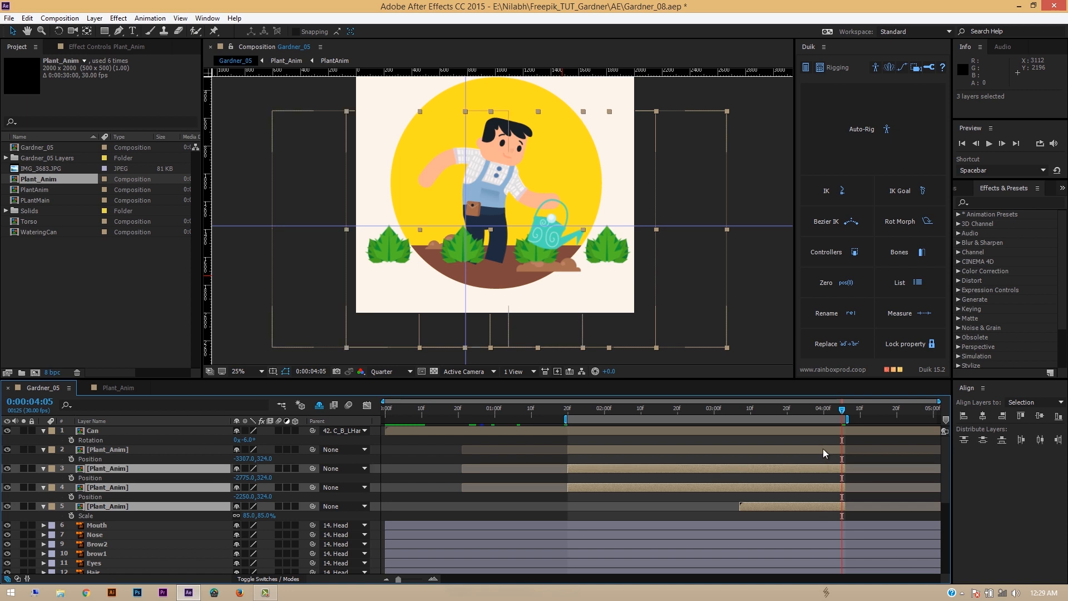
pyautogui.keyDown('ctrl'); pyautogui.click(823, 448); pyautogui.keyUp('ctrl')
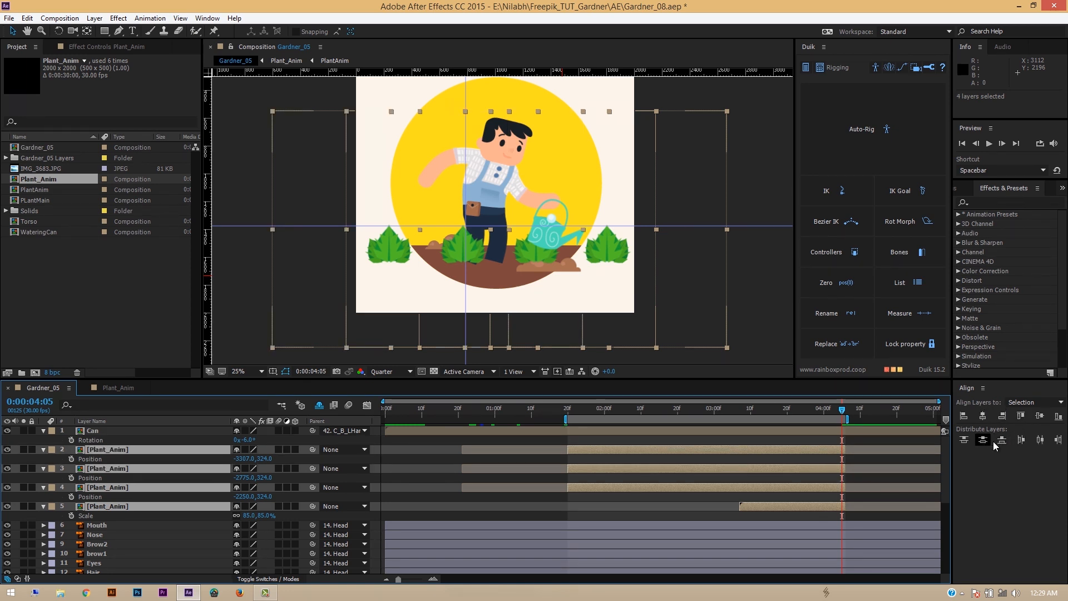
pyautogui.click(1041, 439)
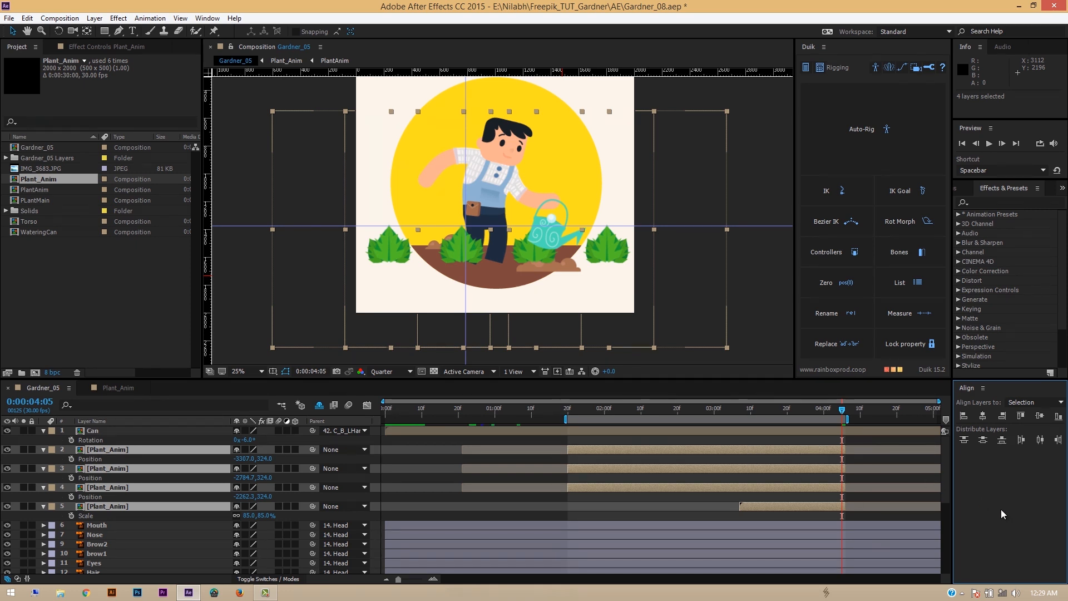
pyautogui.click(668, 498)
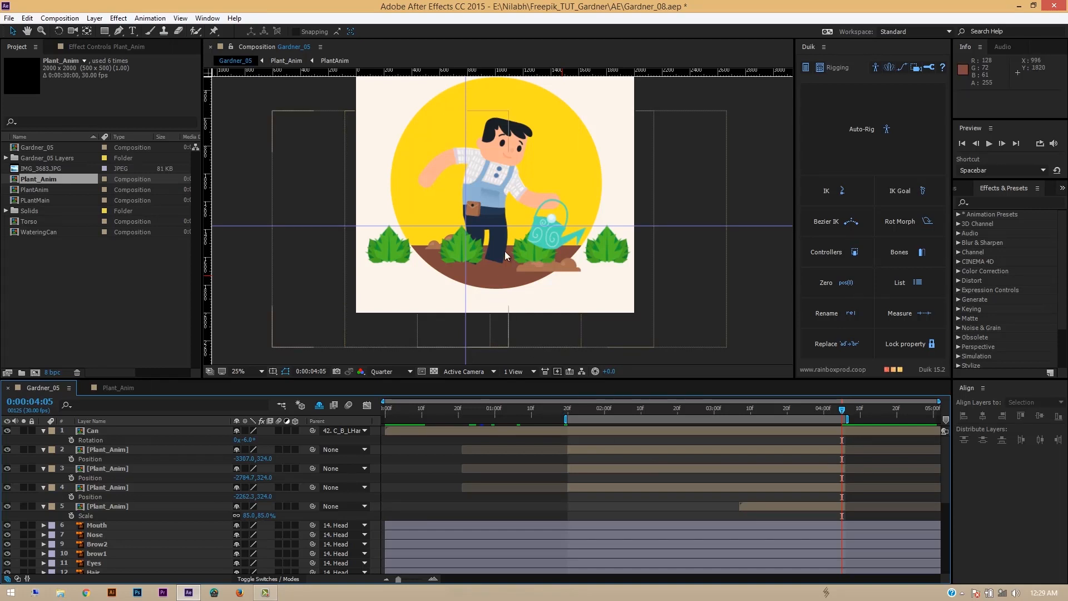
# Move the vertical guide onto the tip of the second plant in the row
pyautogui.scroll(2, 491, 254)
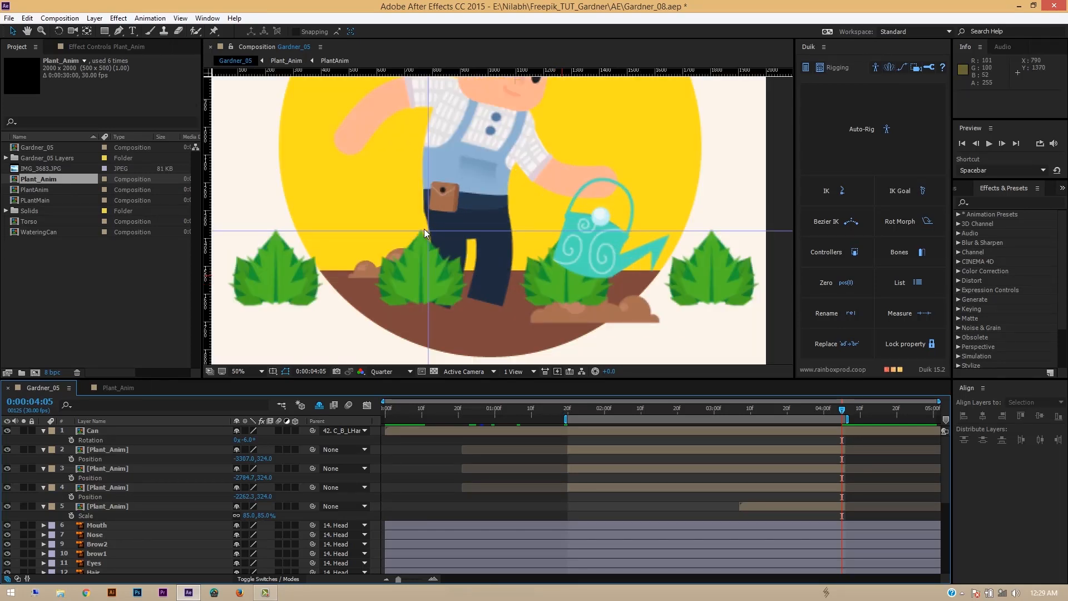
pyautogui.moveTo(412, 233); pyautogui.dragTo(421, 223)
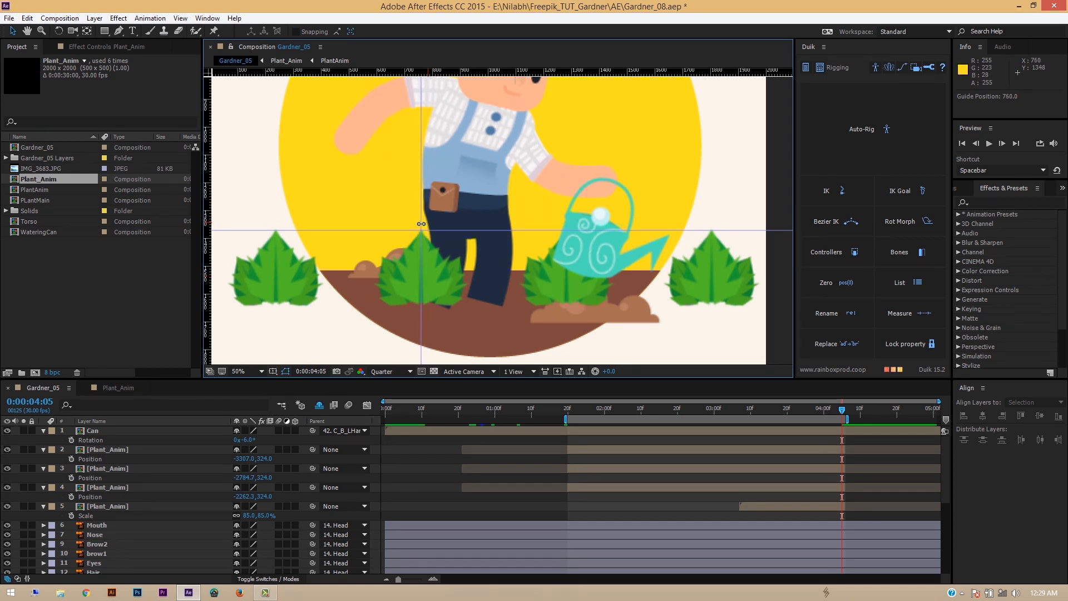
pyautogui.click(829, 507)
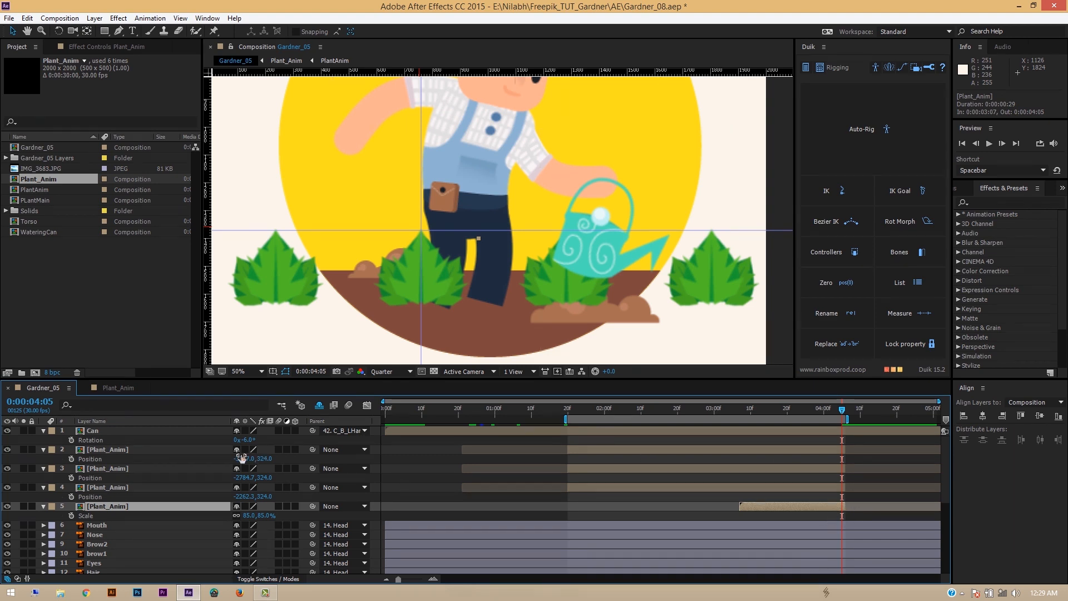
# Add a null object, place it directly beneath the Can layer in the stack, and reveal its Position property
pyautogui.rightClick(186, 438)
pyautogui.rightClick(58, 445)
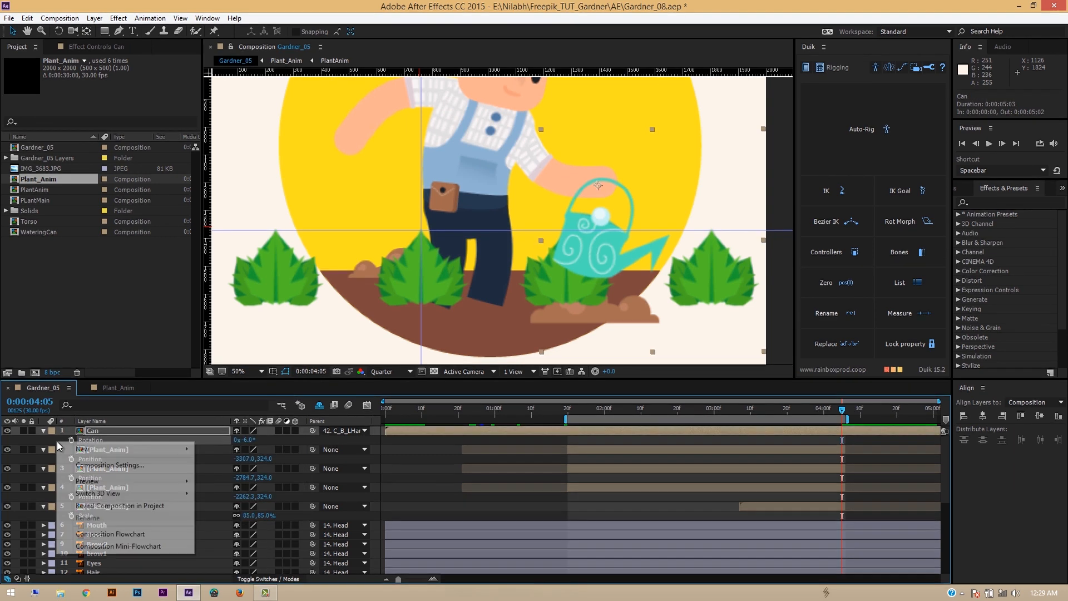
pyautogui.moveTo(78, 448)
pyautogui.click(228, 508)
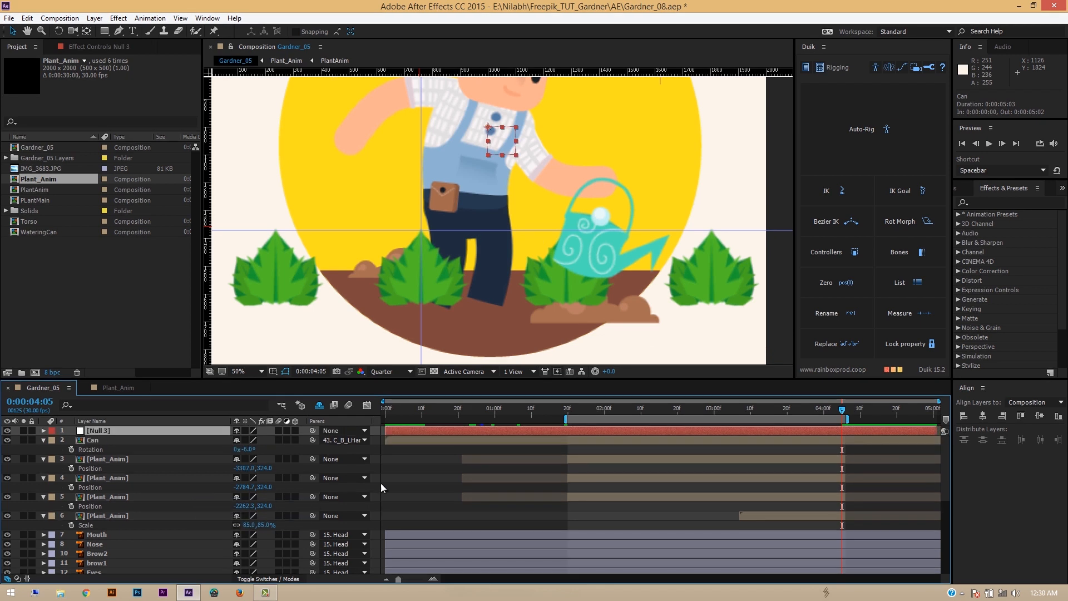
pyautogui.moveTo(106, 432); pyautogui.dragTo(136, 462)
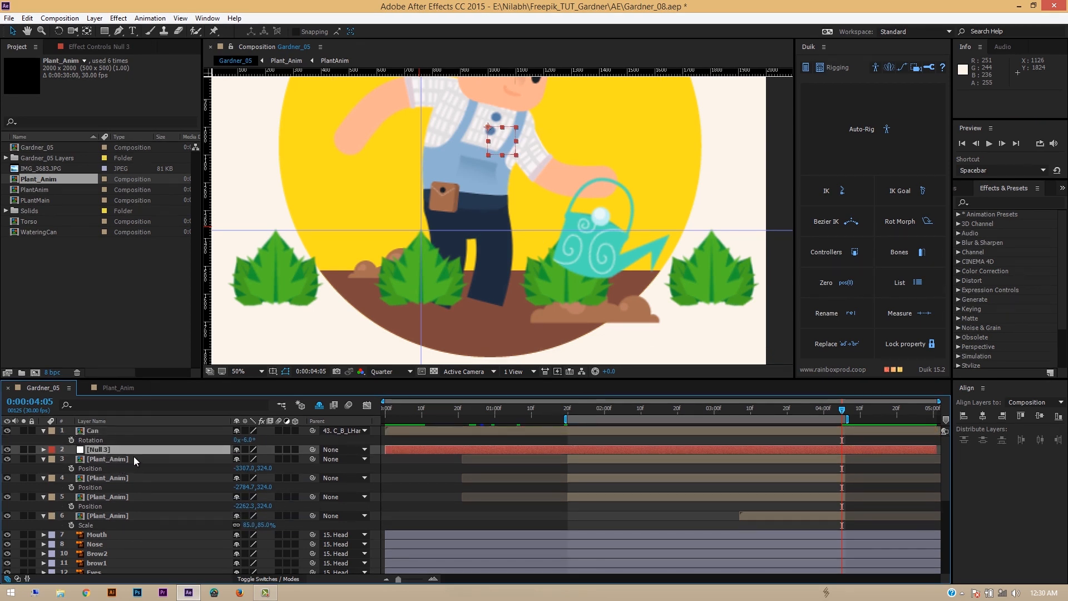
pyautogui.press('p')
# Parent the three grown Plant_Anim copies to the null
pyautogui.click(123, 468)
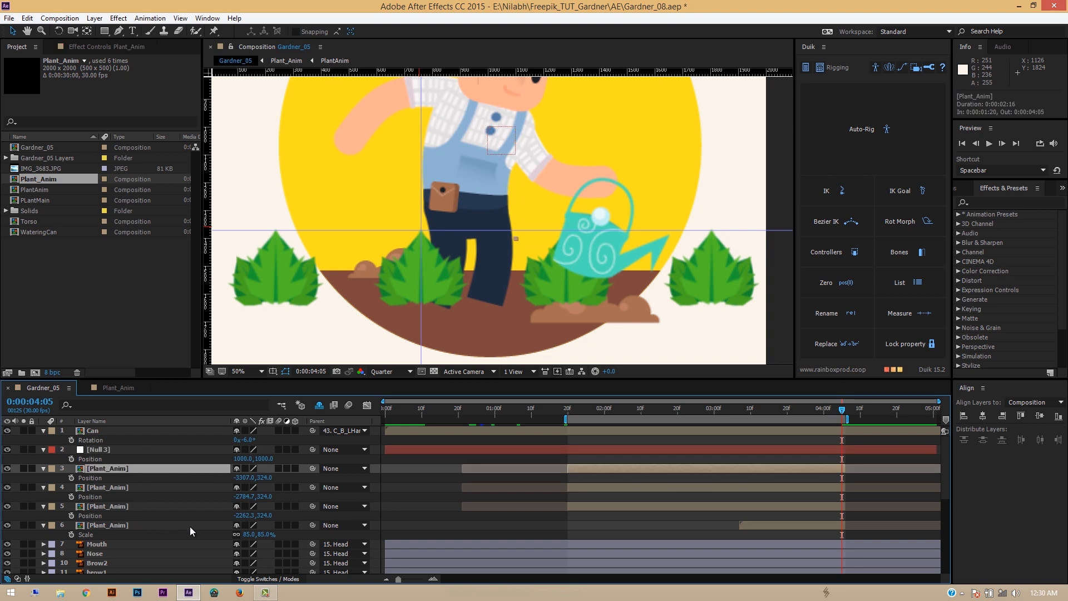
pyautogui.keyDown('shift'); pyautogui.click(180, 506); pyautogui.keyUp('shift')
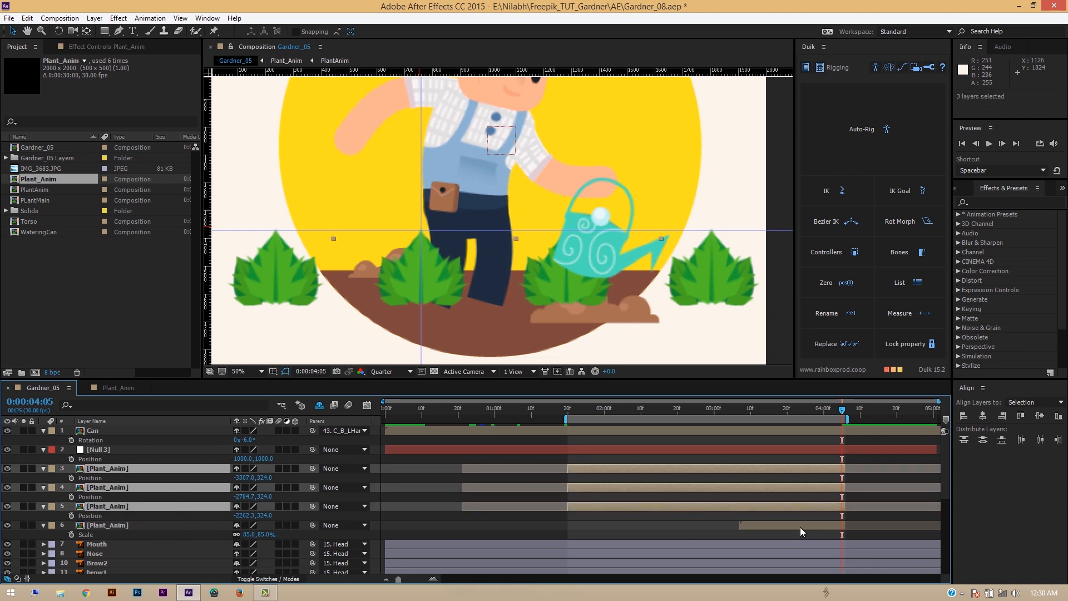
pyautogui.moveTo(299, 469); pyautogui.dragTo(134, 449)
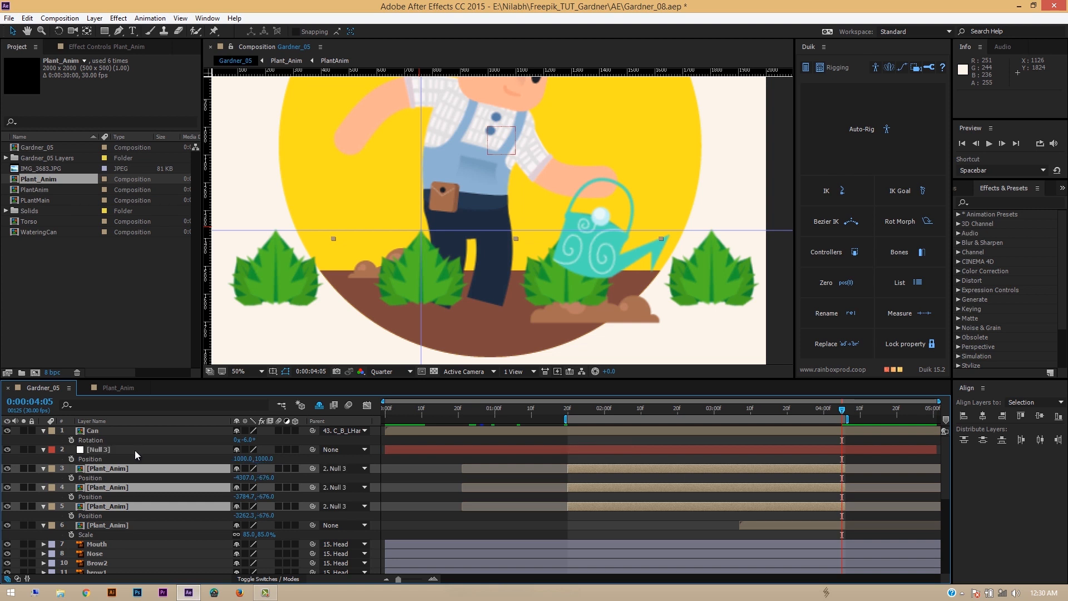
# Duplicate the growing Plant_Anim layer, retime the copy to run from 0:00:01:20 to 0:00:04:05, and parent it to the null
pyautogui.click(568, 417)
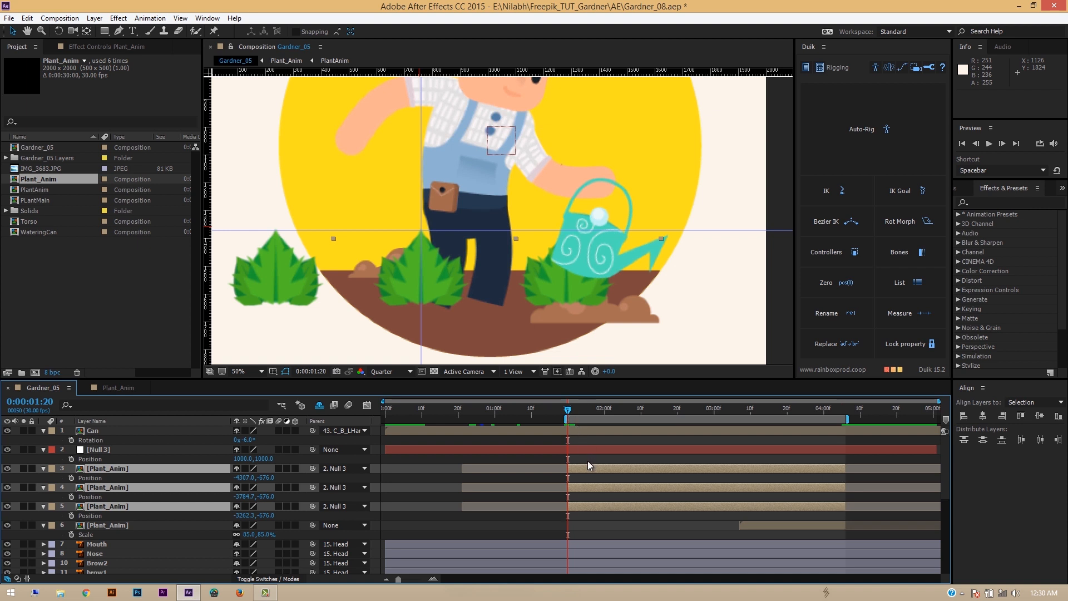
pyautogui.click(816, 412)
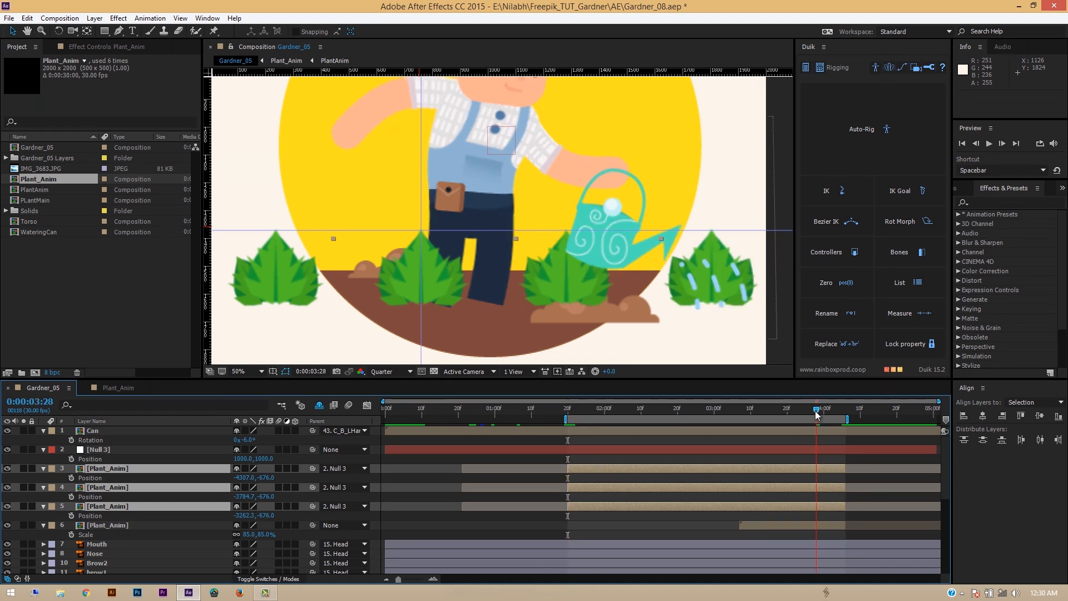
pyautogui.click(826, 525)
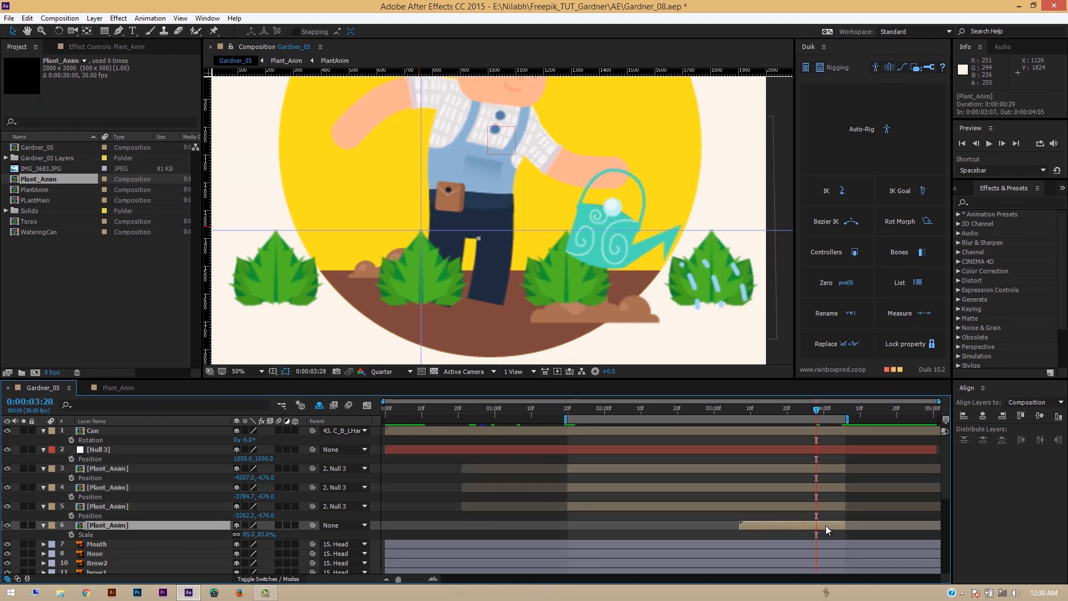
pyautogui.hotkey('ctrl', 'd')
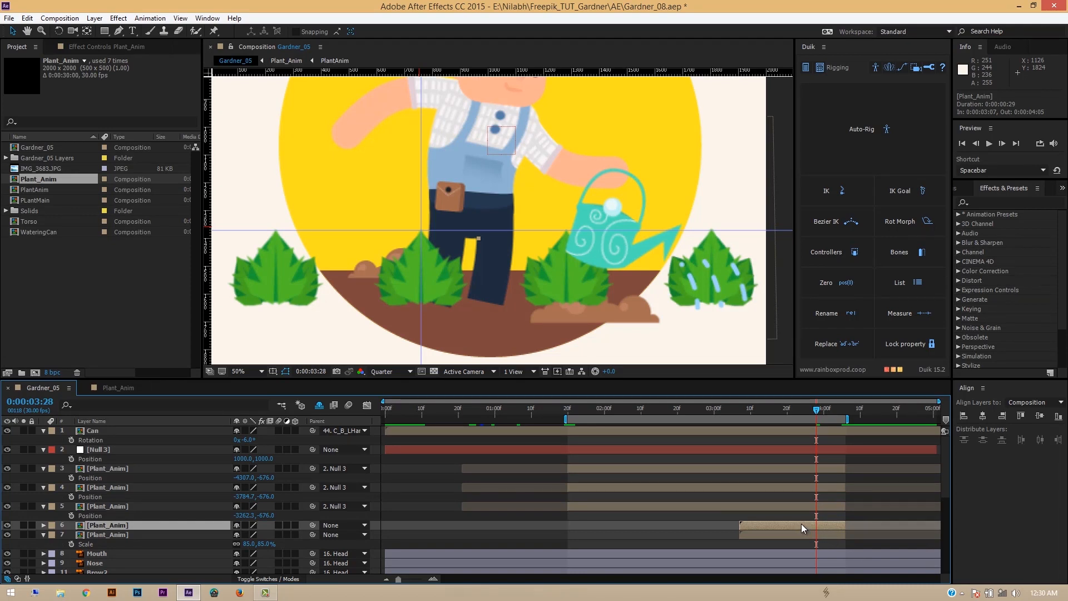
pyautogui.moveTo(803, 522); pyautogui.dragTo(522, 529)
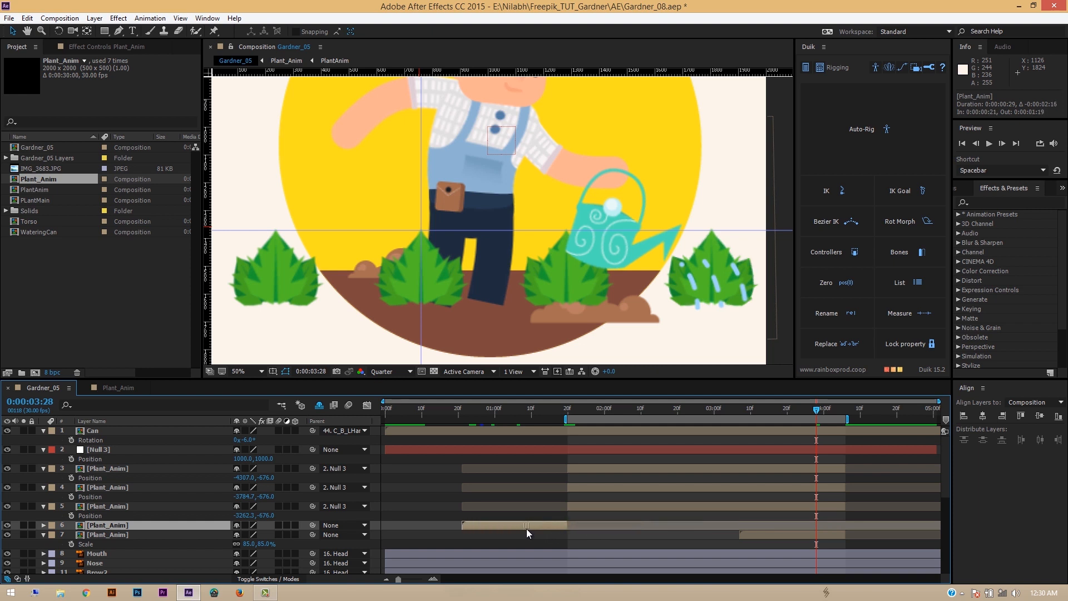
pyautogui.moveTo(712, 526); pyautogui.dragTo(846, 535)
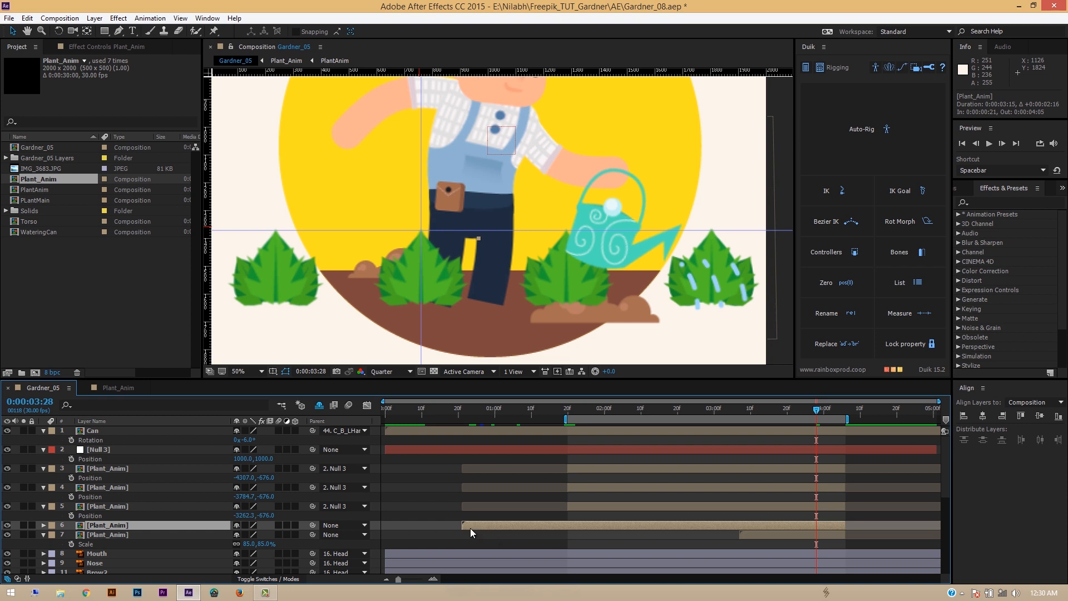
pyautogui.moveTo(556, 529); pyautogui.dragTo(570, 528)
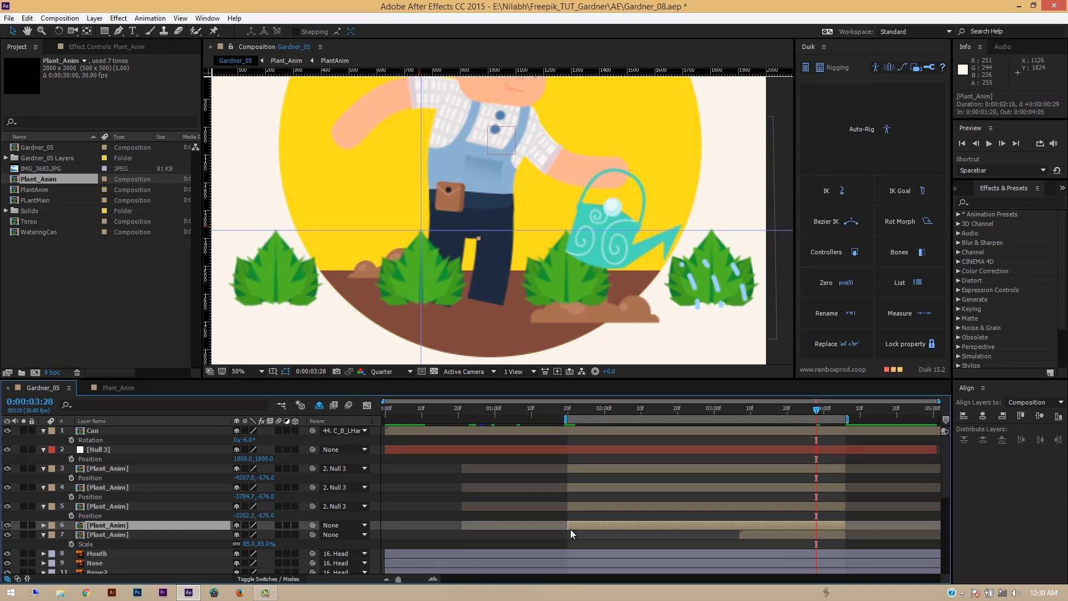
pyautogui.click(568, 415)
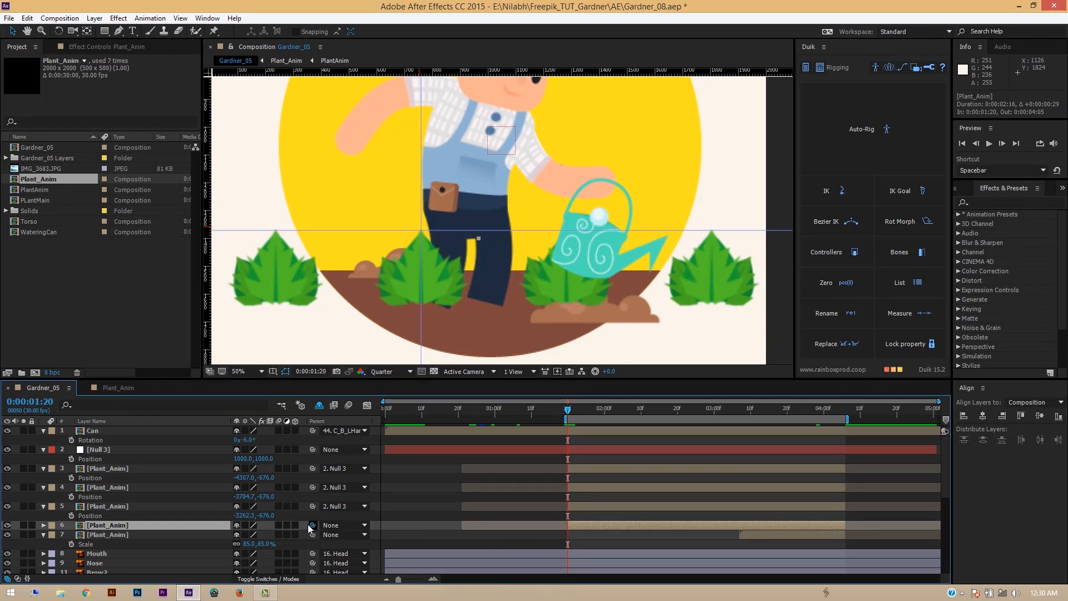
pyautogui.moveTo(312, 525); pyautogui.dragTo(149, 449)
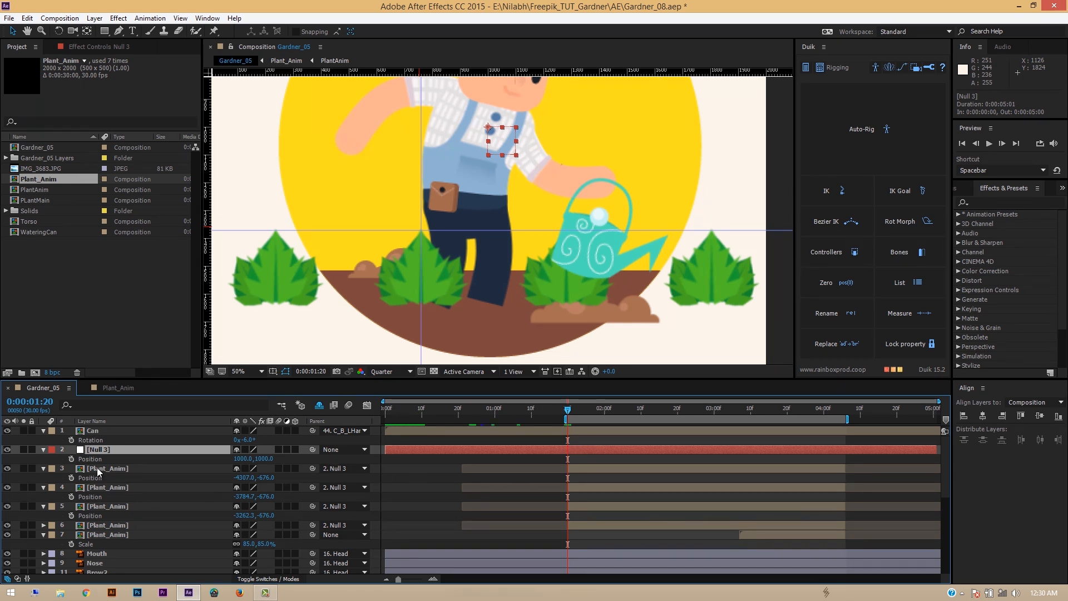
# Keyframe the null's current Position at 0:00:01:20, then set it to 477, 1000 at 0:00:02:16
pyautogui.click(71, 459)
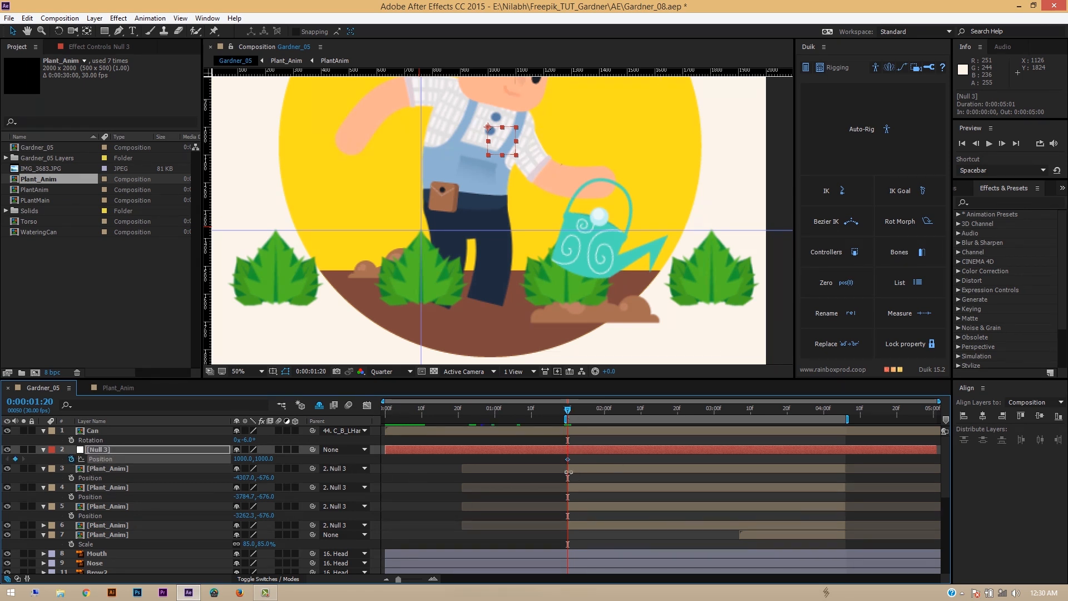
pyautogui.moveTo(567, 410); pyautogui.dragTo(663, 439)
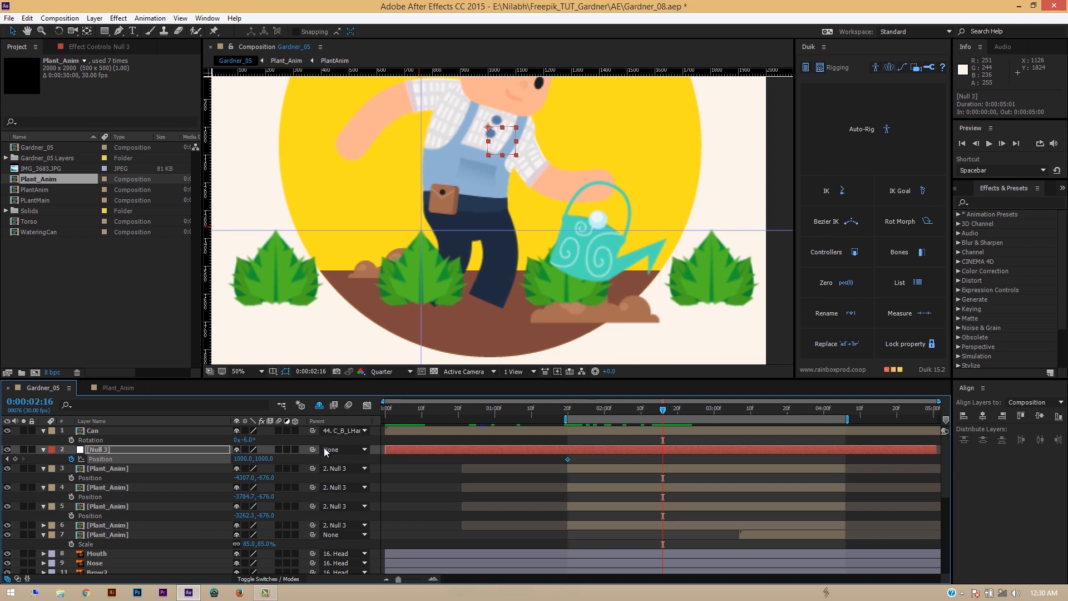
pyautogui.moveTo(243, 459); pyautogui.dragTo(211, 461)
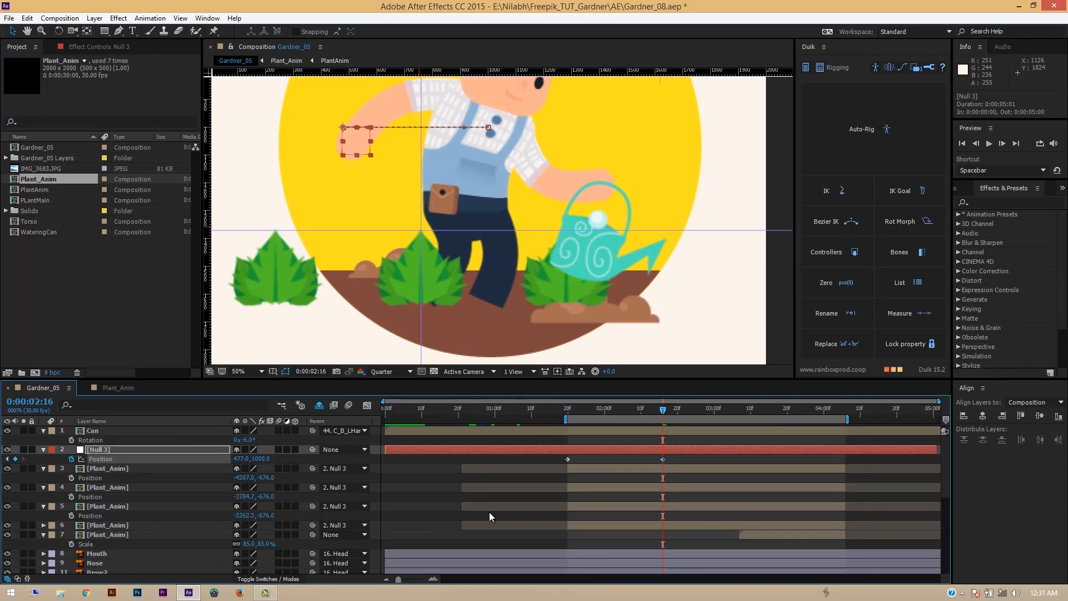
# Apply Easy Ease to both of the null's Position keyframes
pyautogui.scroll(1, 403, 273)
pyautogui.scroll(-1, 402, 274)
pyautogui.rightClick(663, 459)
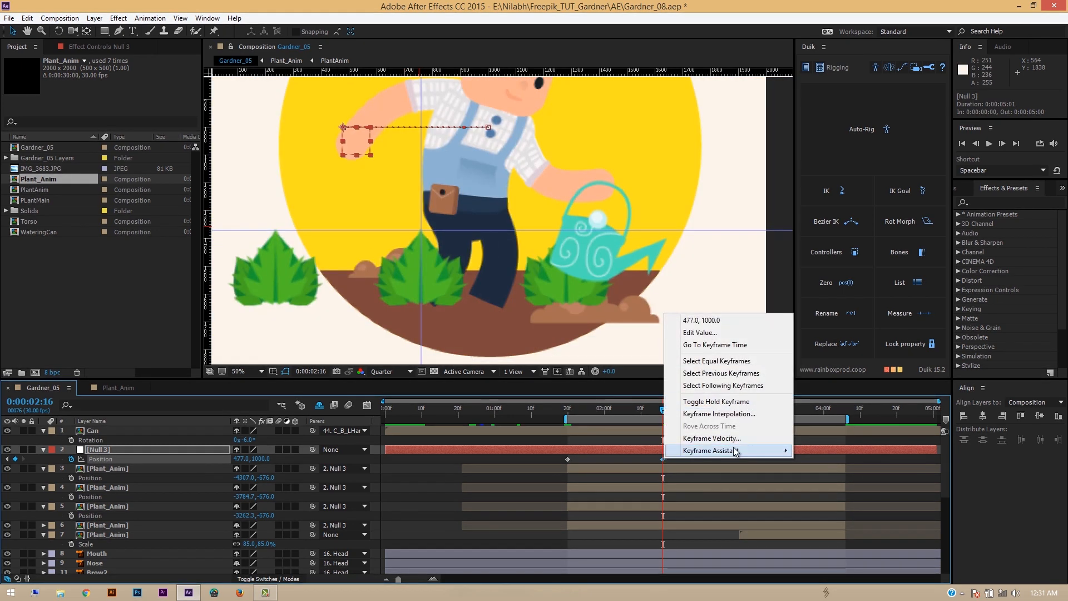
pyautogui.moveTo(736, 451)
pyautogui.click(823, 474)
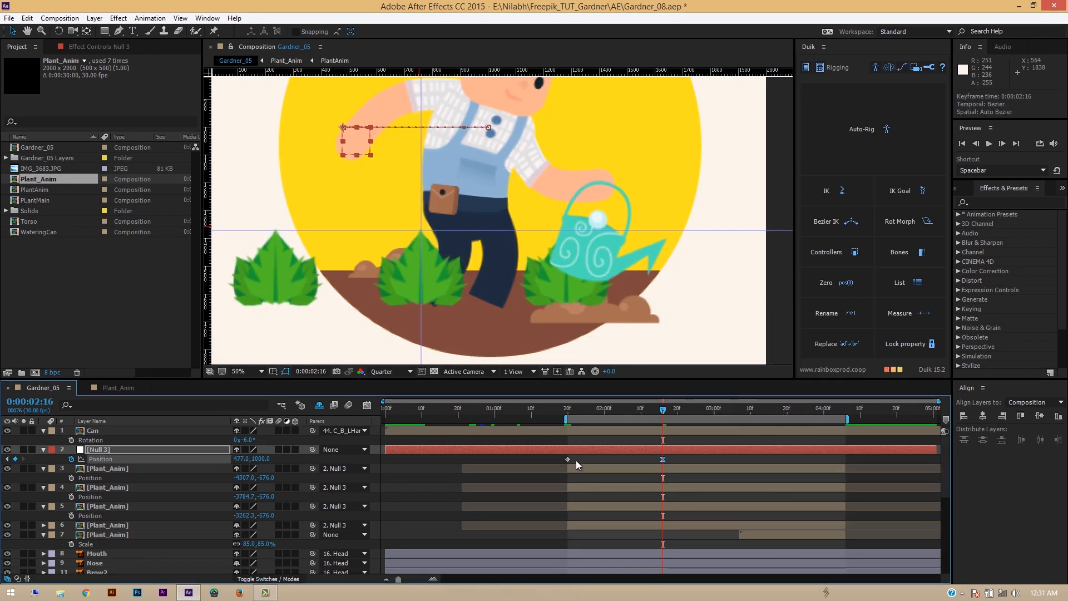
pyautogui.rightClick(568, 458)
pyautogui.moveTo(667, 451)
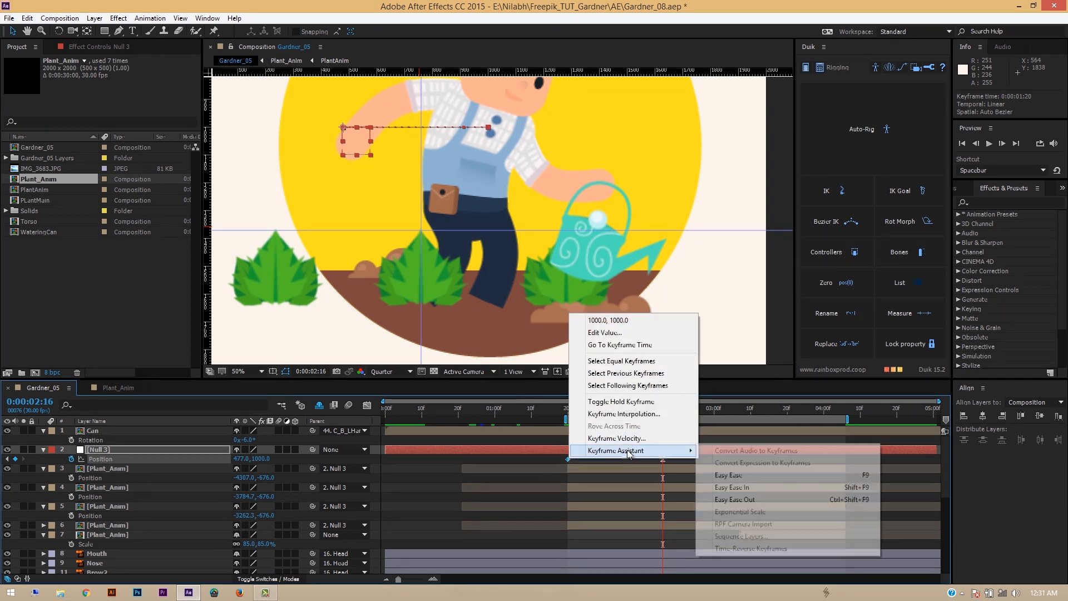
pyautogui.click(726, 477)
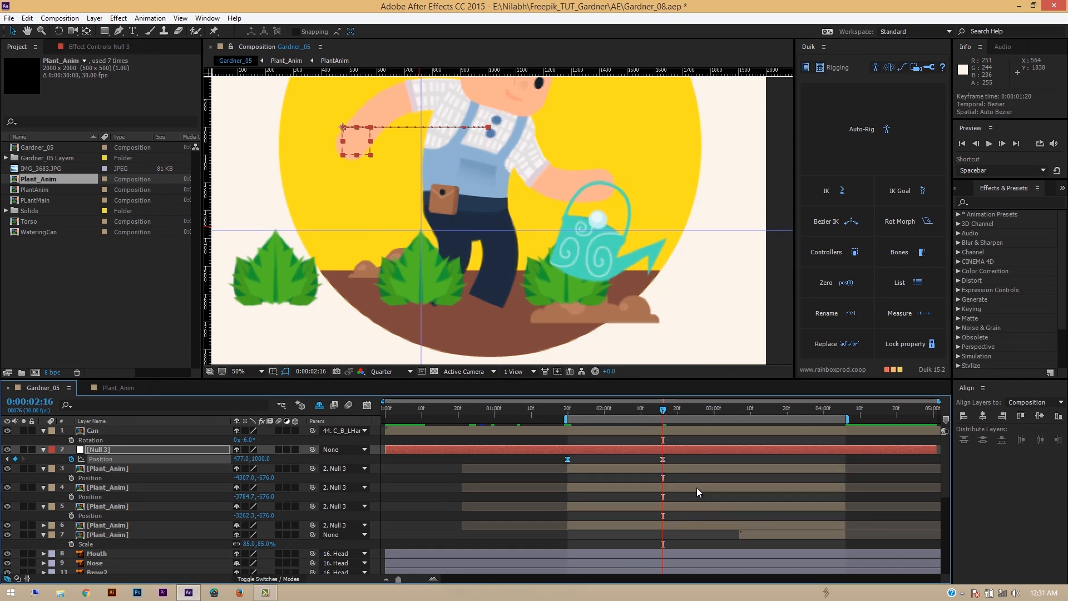
# Play the work area from 0:00:01:20 to check how the row of plants moves past the gardener
pyautogui.press('space')
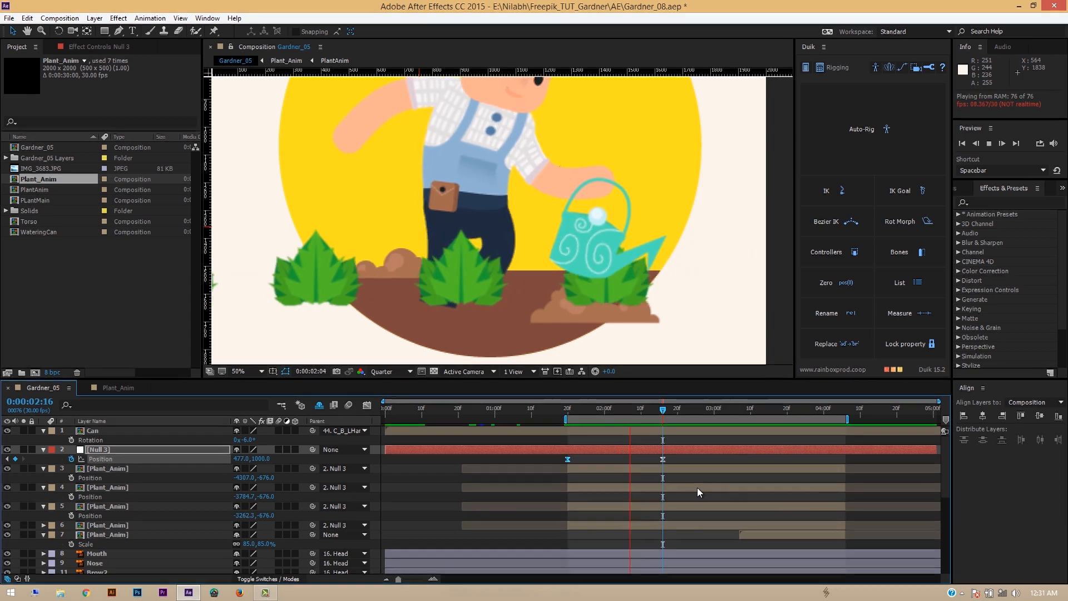
pyautogui.scroll(-4, 590, 302)
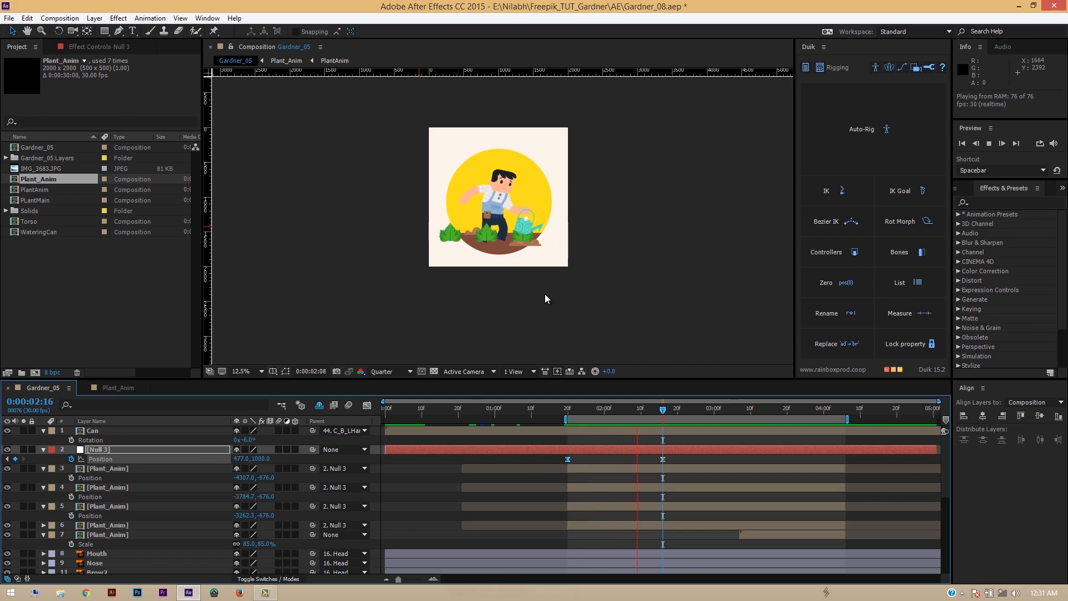
pyautogui.press('.')
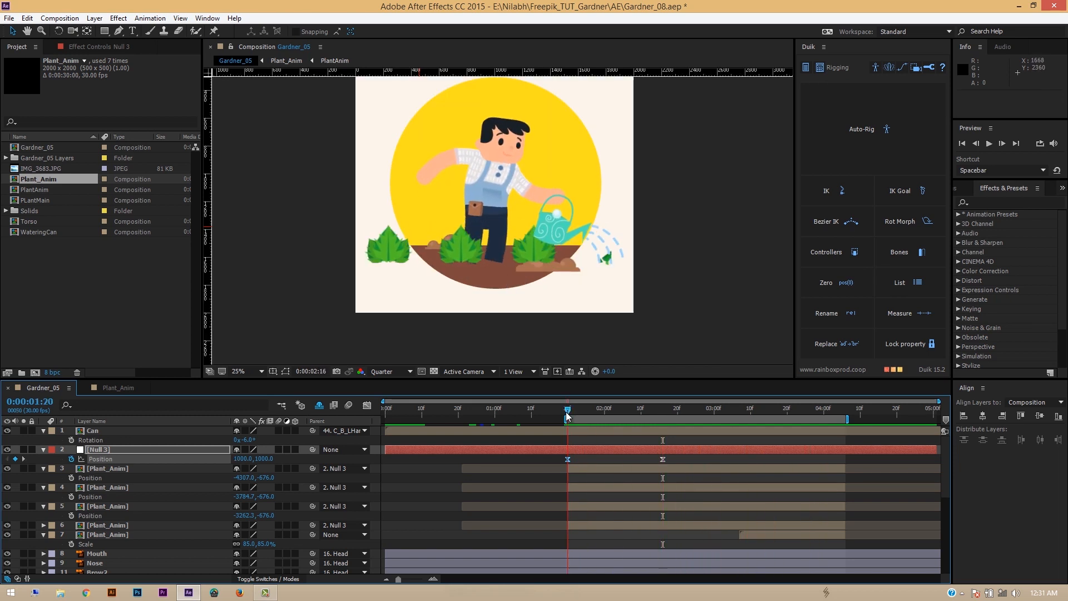
pyautogui.press('space')
pyautogui.press('space')
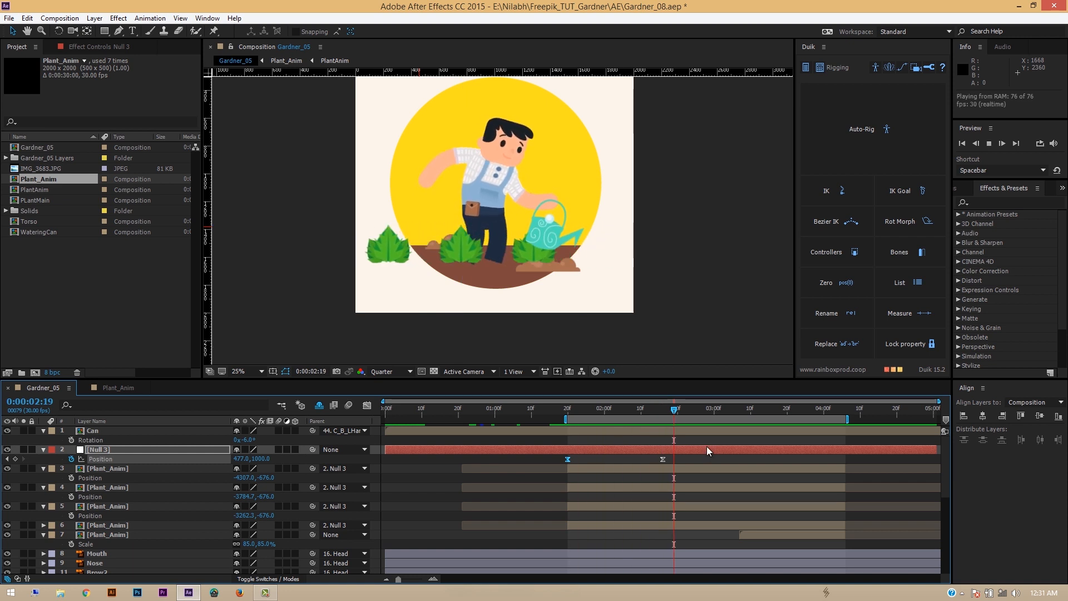